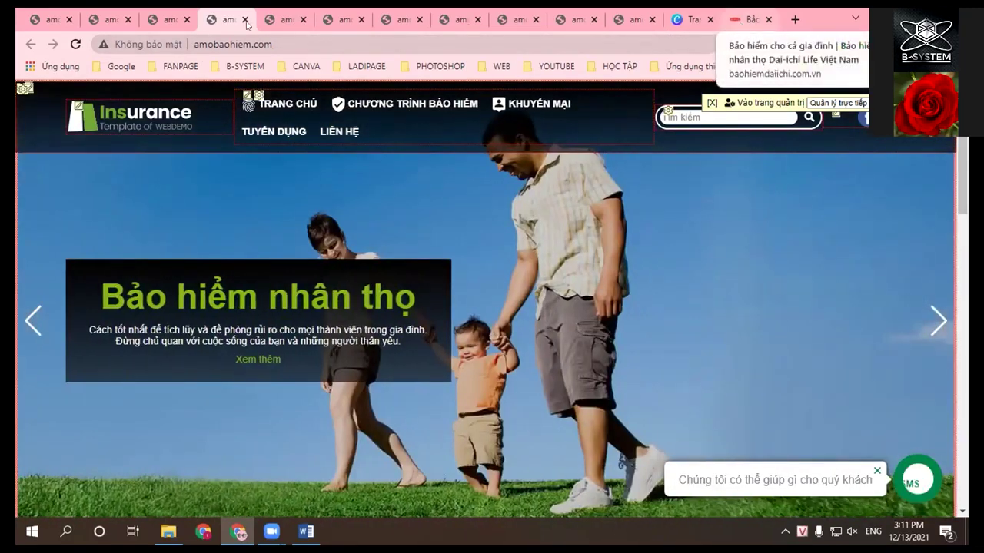
Step: Switch to the amobaohiem.com 'Sửa menu' admin tab
left_click(156, 16)
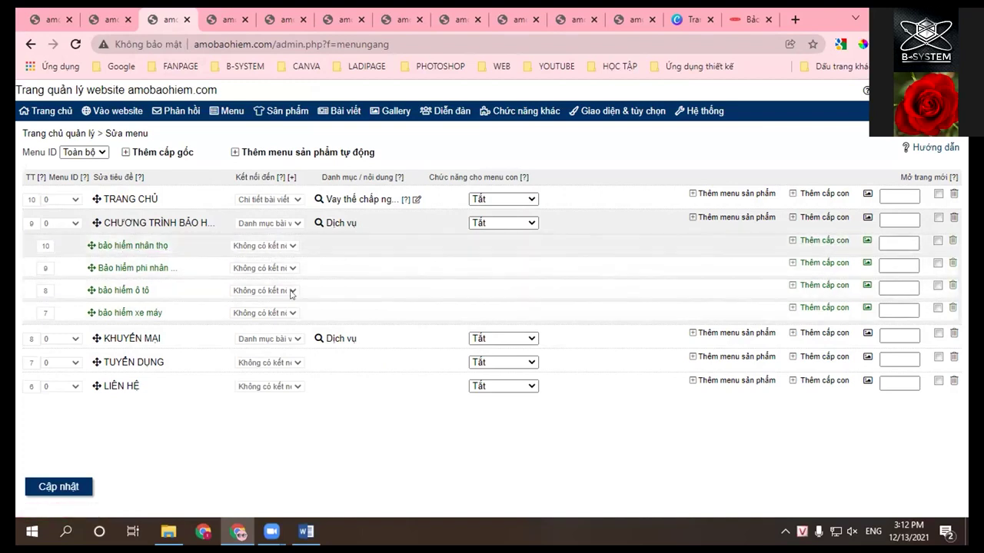
Step: Add 'công ty A' (order 10) and 'công ty b' (order 9) under bảo hiểm nhân thọ
left_click(821, 242)
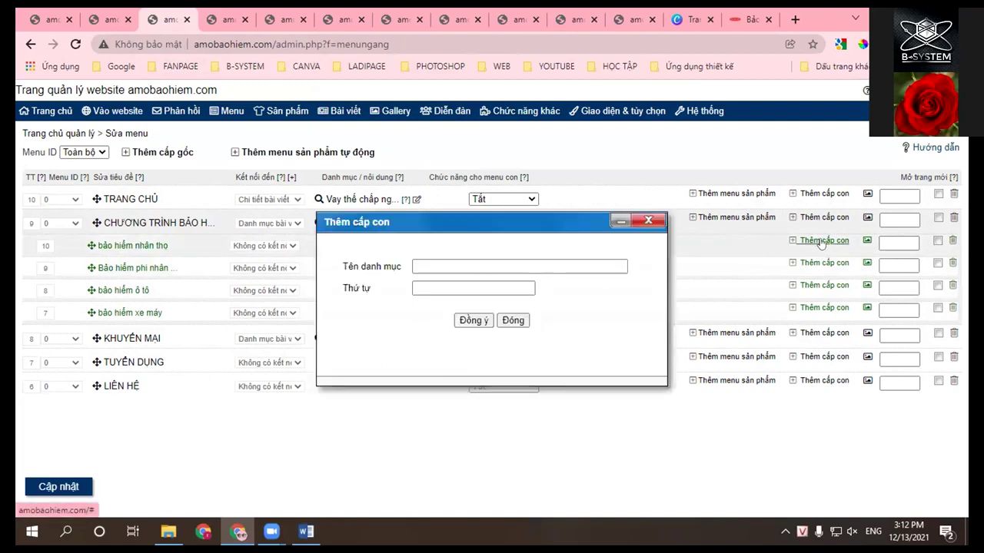
left_click(457, 264)
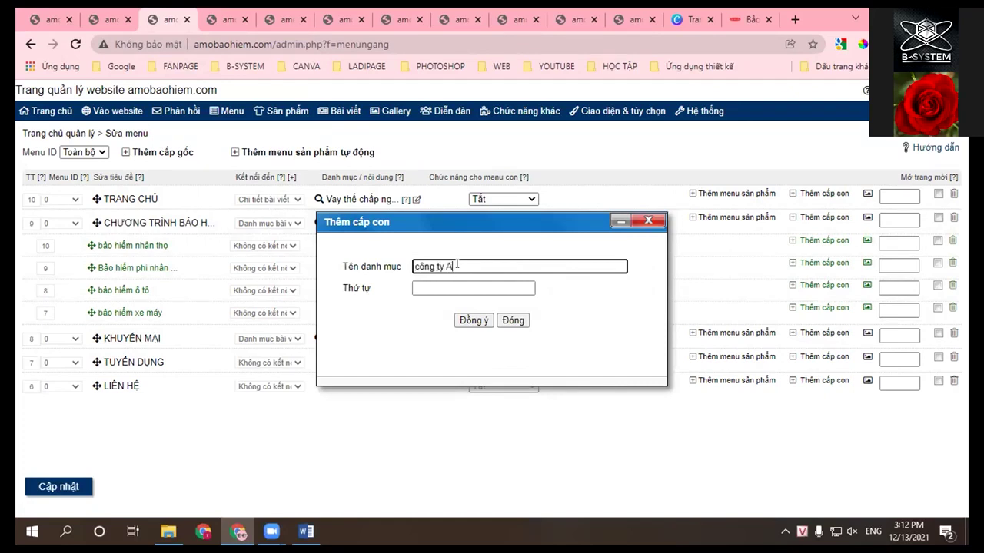
left_click(473, 288)
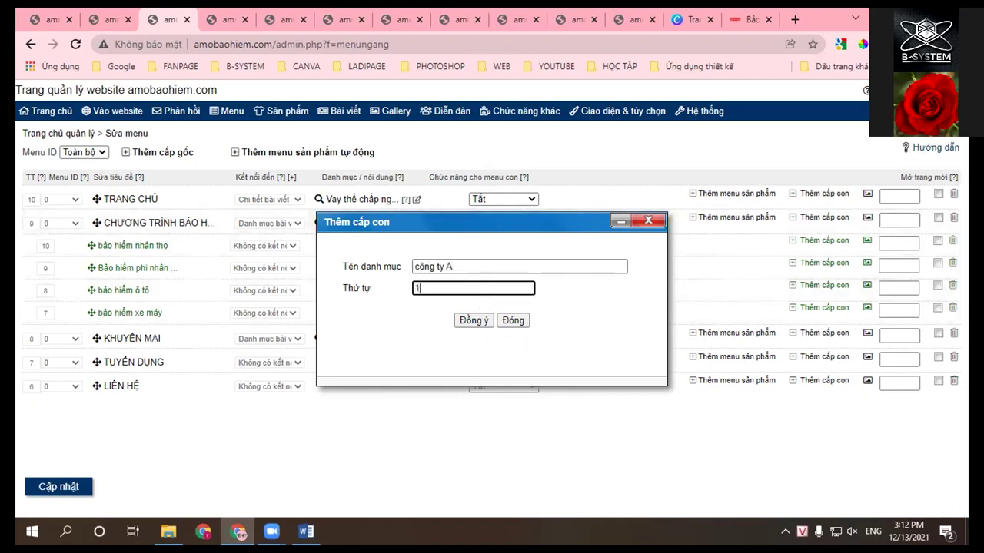
type("10")
left_click(474, 320)
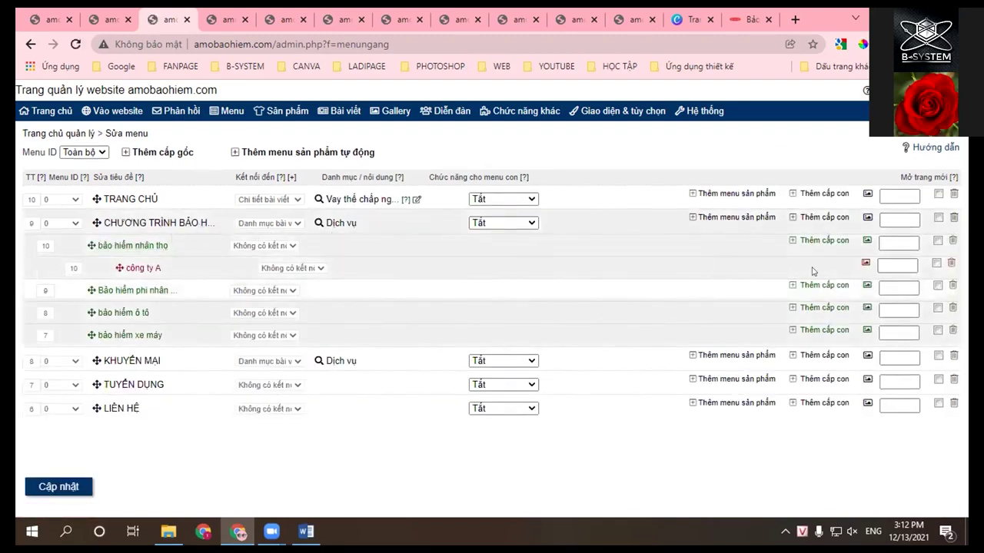
left_click(824, 240)
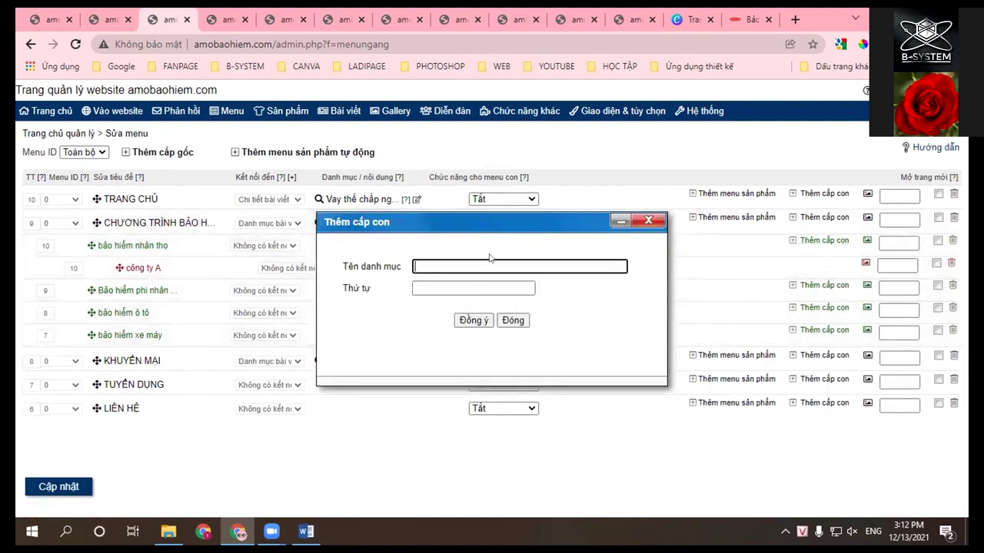
type("công ty b")
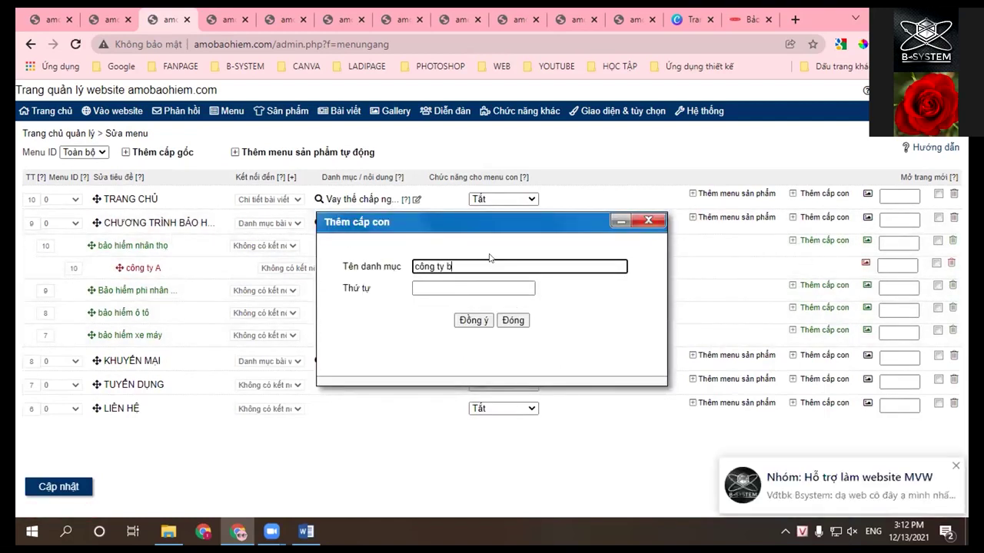
left_click(486, 292)
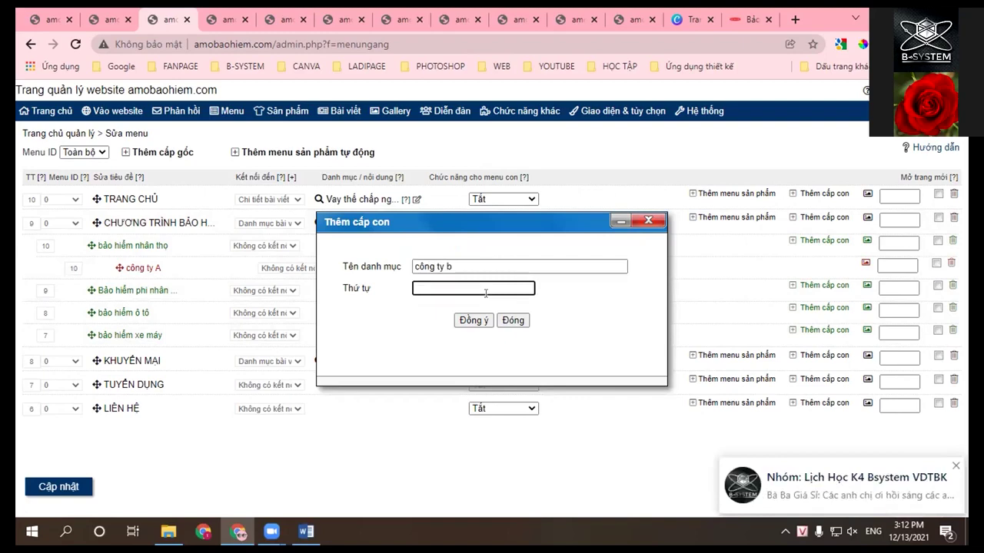
type("9")
left_click(474, 320)
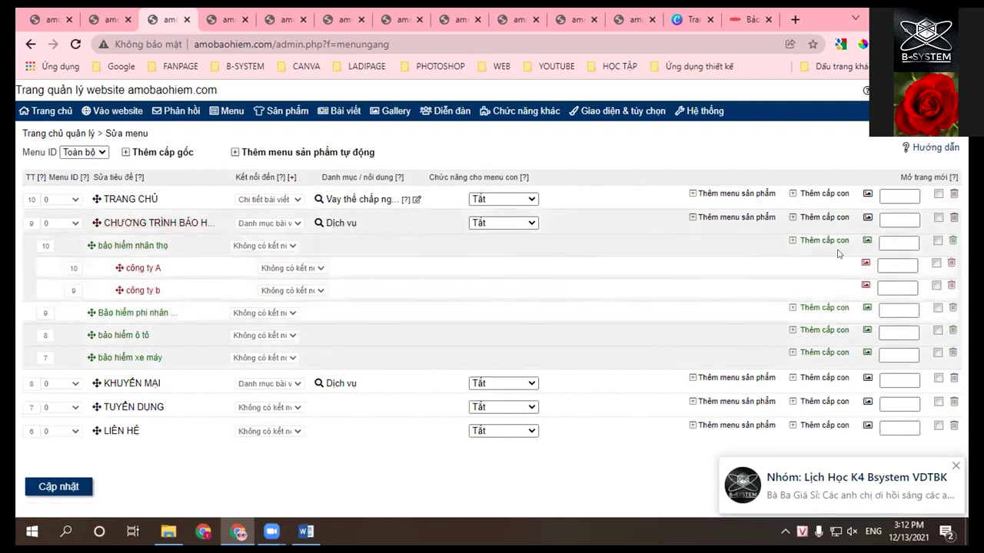
Step: Add 'công ty C' with order 8 under bảo hiểm nhân thọ, then open the live website
left_click(836, 242)
left_click(446, 267)
type("công ty C")
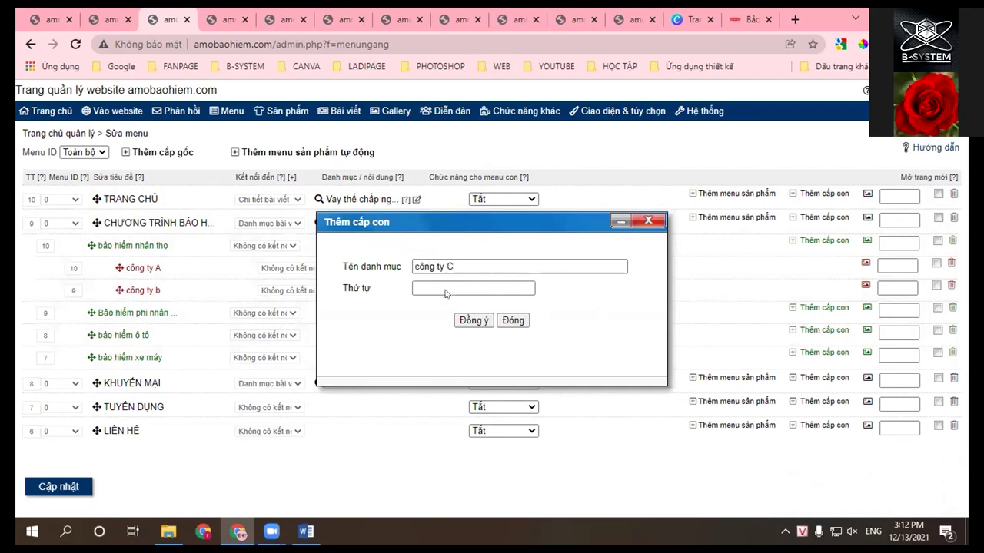
left_click(435, 289)
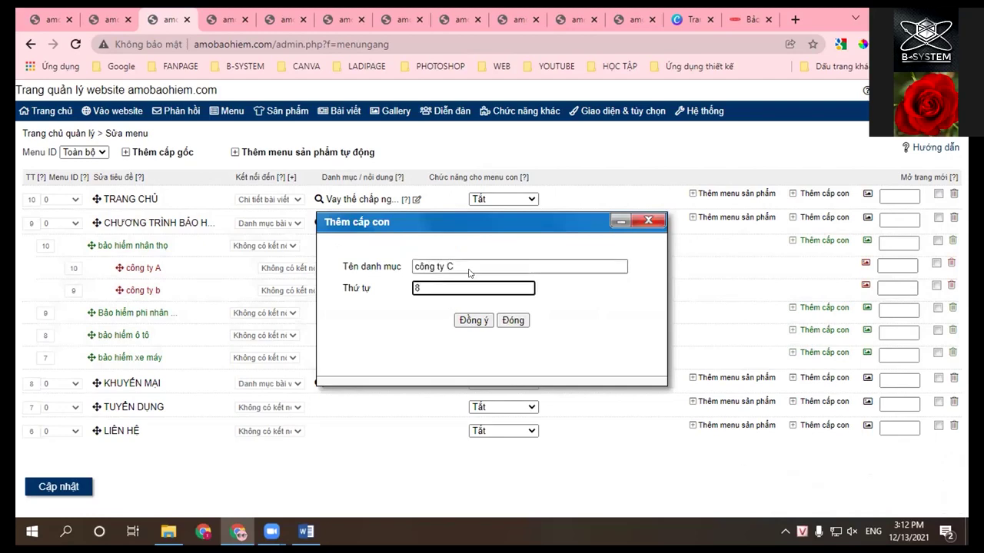
left_click(474, 321)
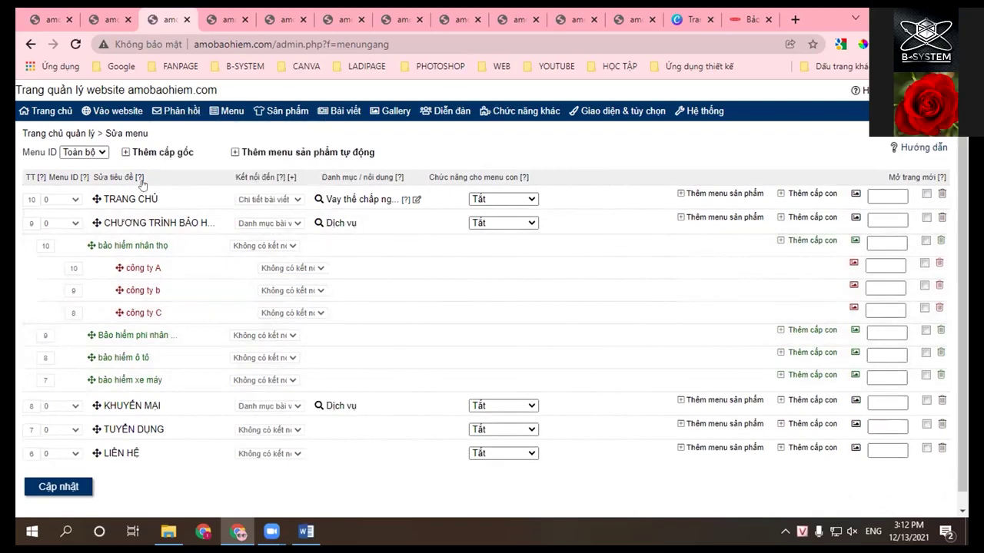
left_click(112, 111)
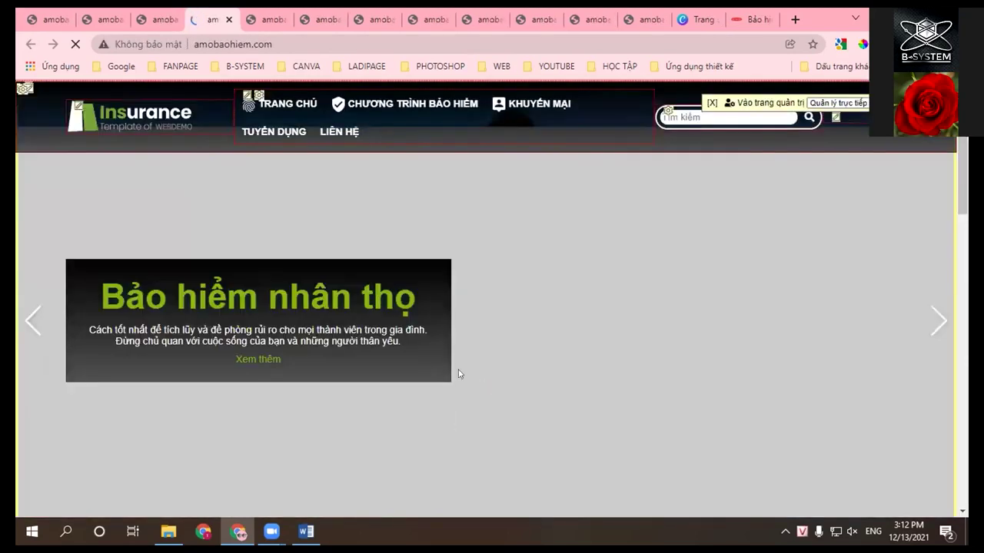
Step: Check that công ty A, b and C appear under bảo hiểm nhân thọ, then return to admin
mouse_move(411, 108)
mouse_move(394, 127)
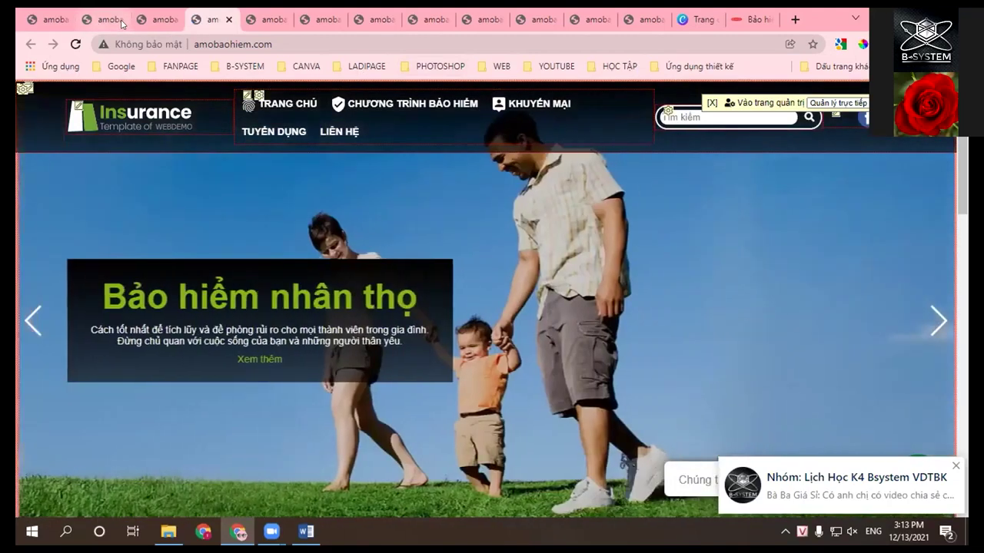
left_click(98, 20)
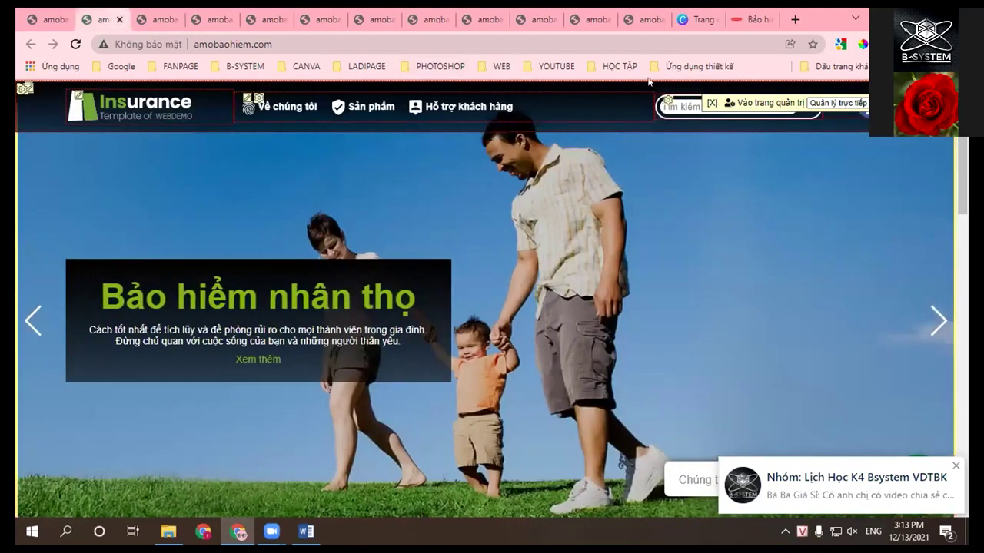
left_click(170, 16)
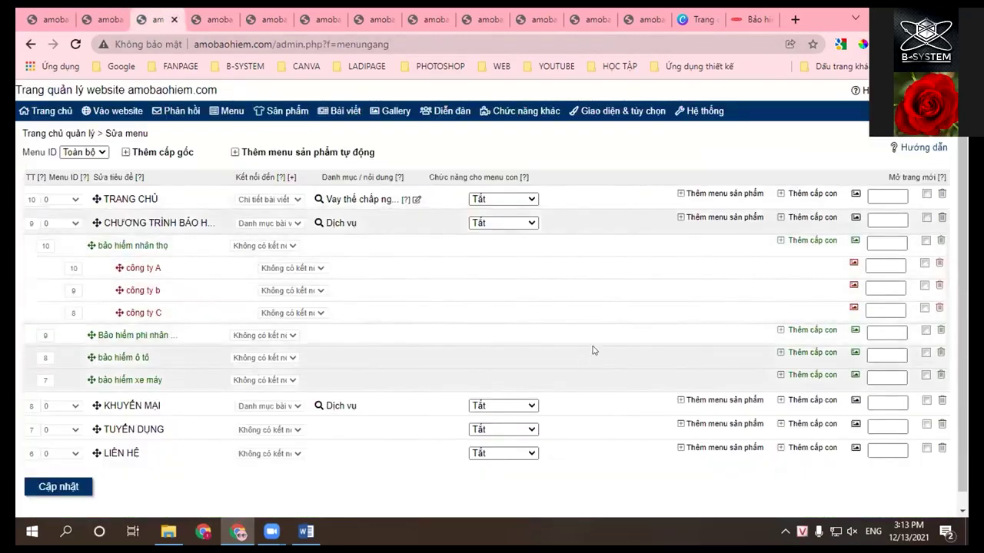
Step: Delete the công ty A, công ty b and công ty C sub-items
scroll(593, 350, "down", 1)
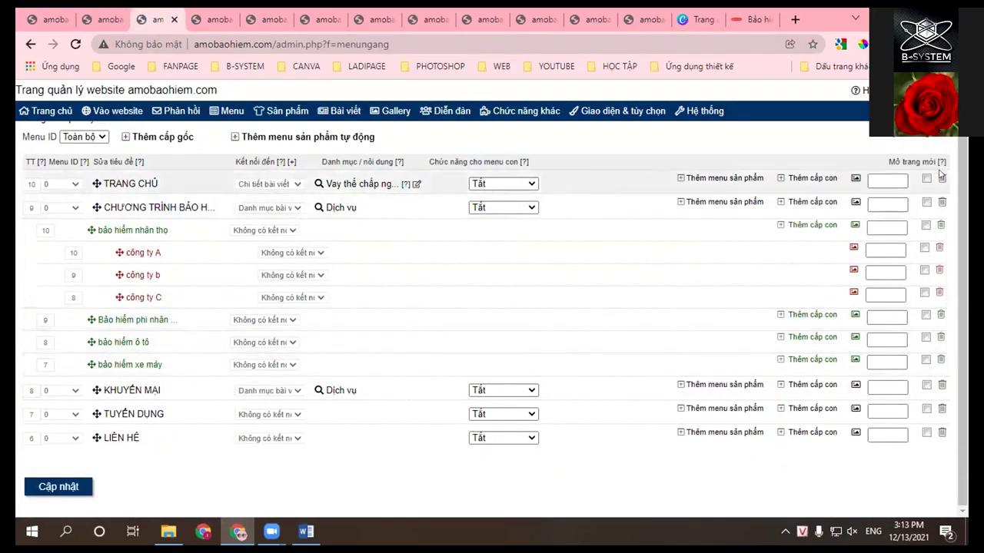
left_click(939, 246)
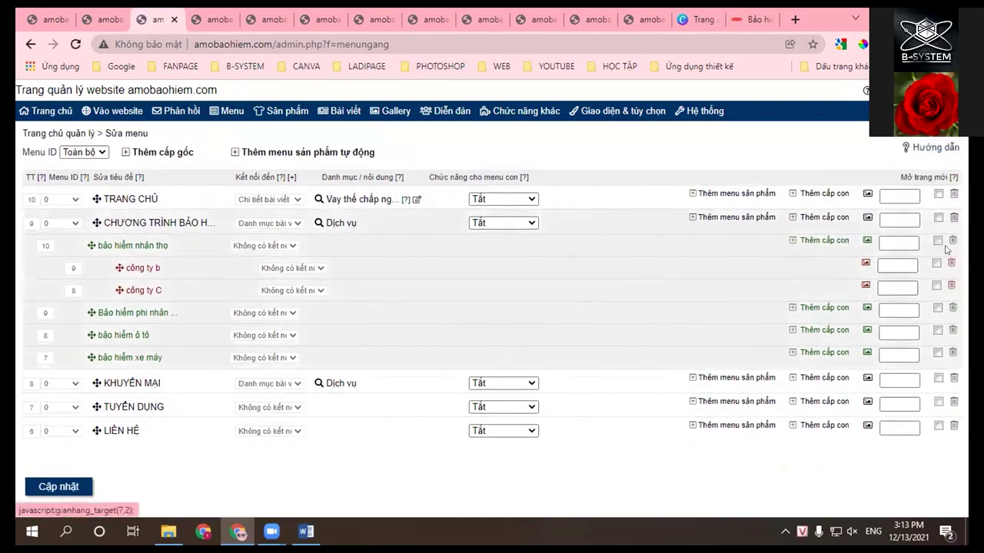
left_click(951, 264)
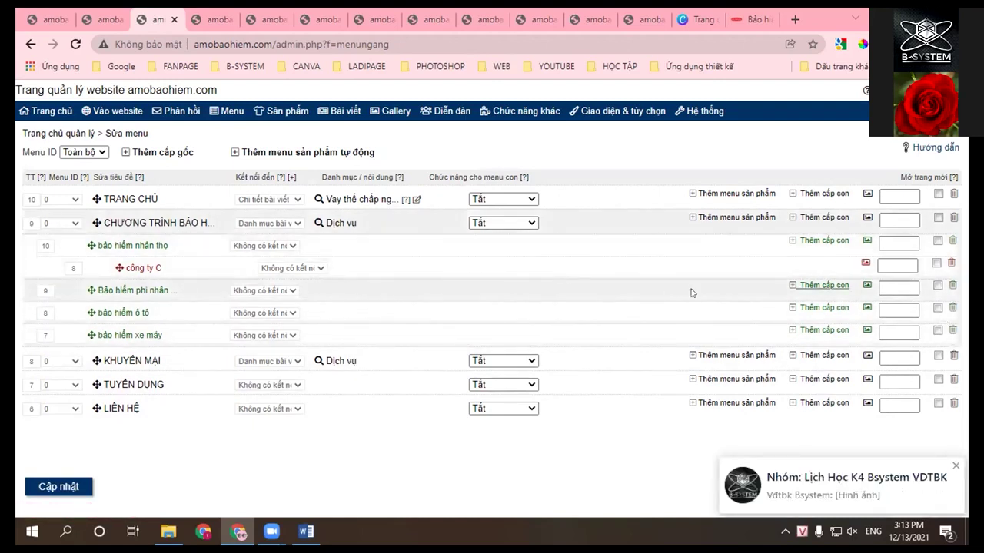
left_click(951, 264)
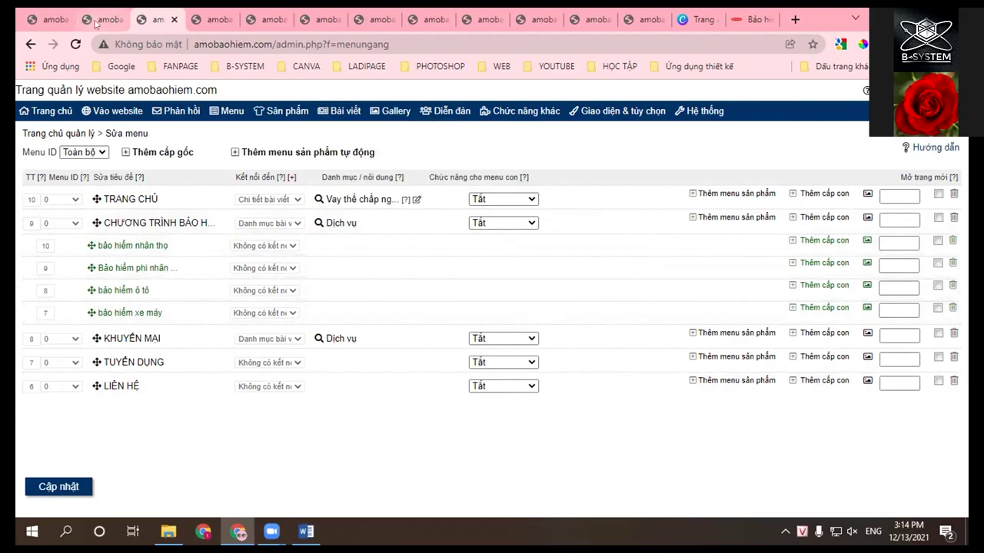
left_click(751, 21)
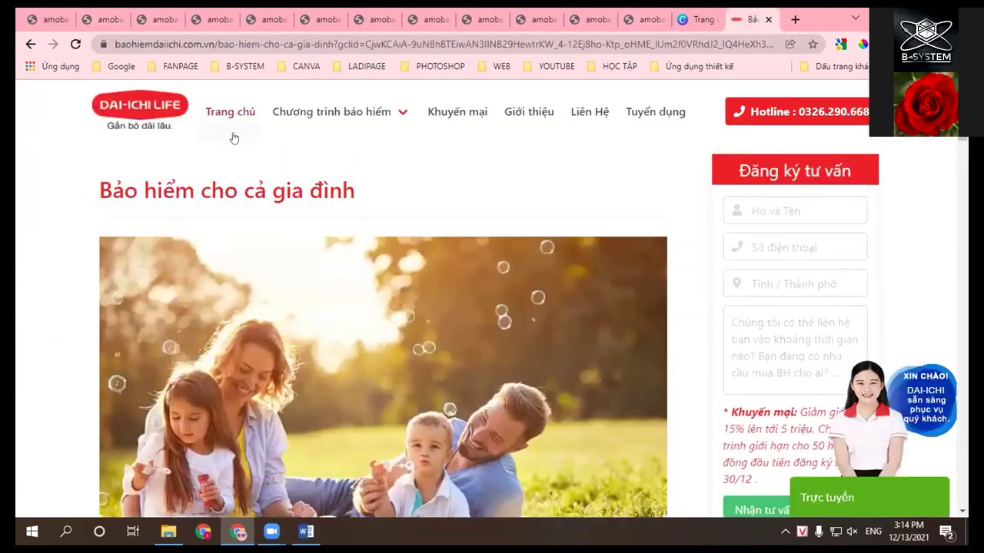
mouse_move(259, 97)
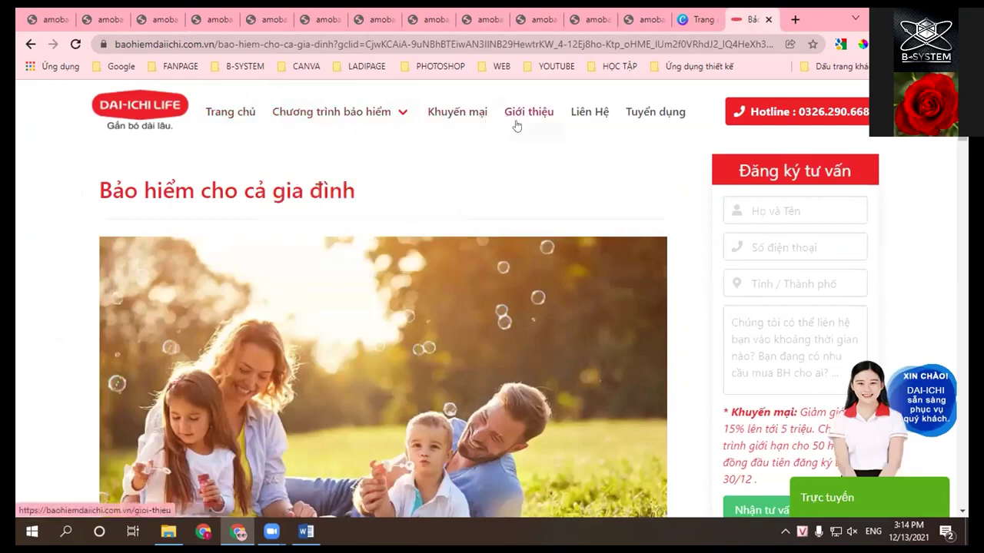
left_click(589, 117)
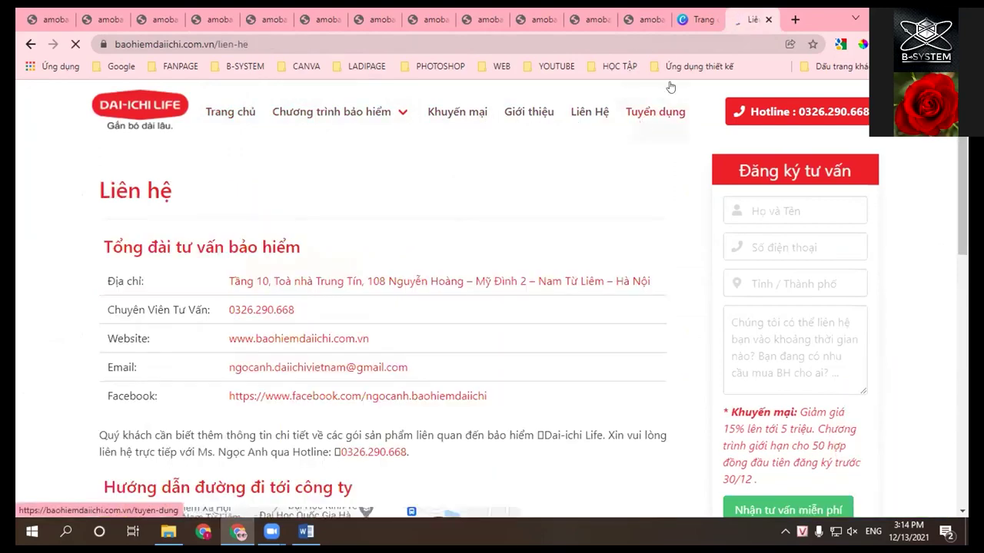
left_click(108, 20)
left_click(157, 19)
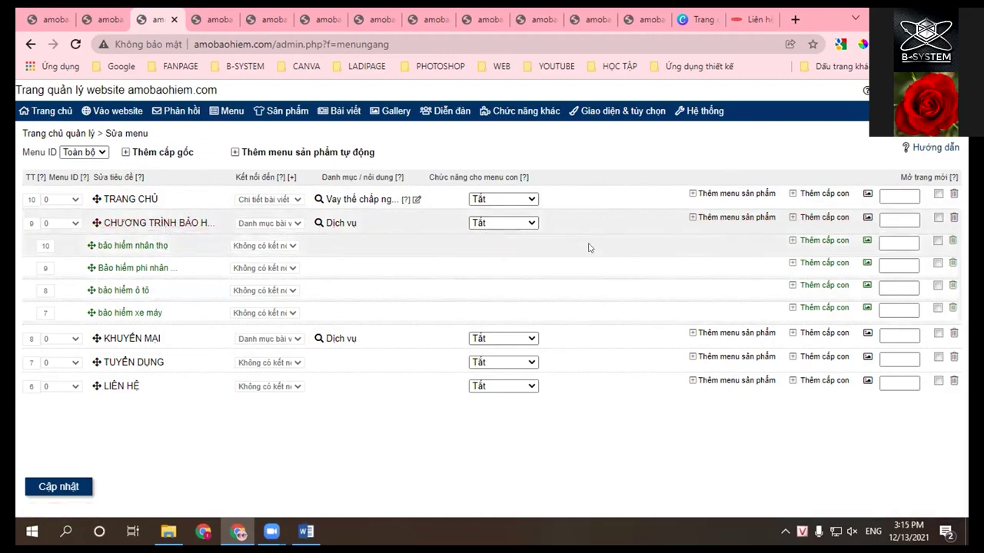
Step: Open the add-child form under CHƯƠNG TRÌNH BẢO HIỂM and compare with the Dai-ichi menu
left_click(807, 217)
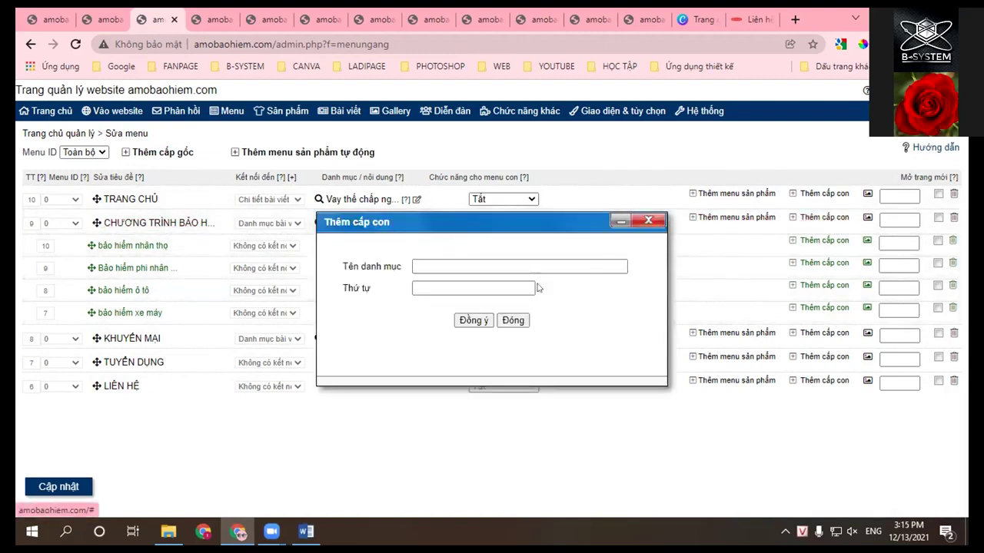
left_click(495, 265)
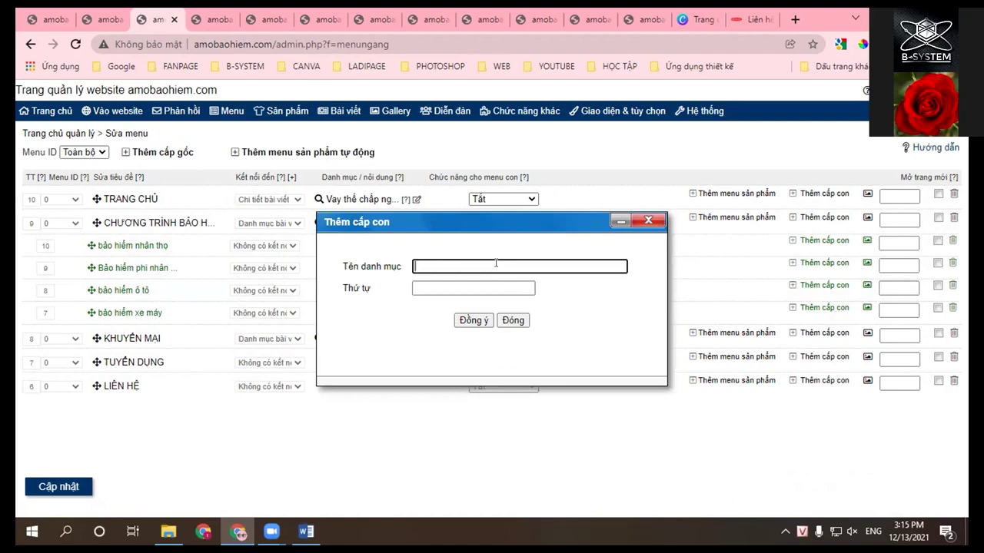
left_click(738, 23)
mouse_move(333, 121)
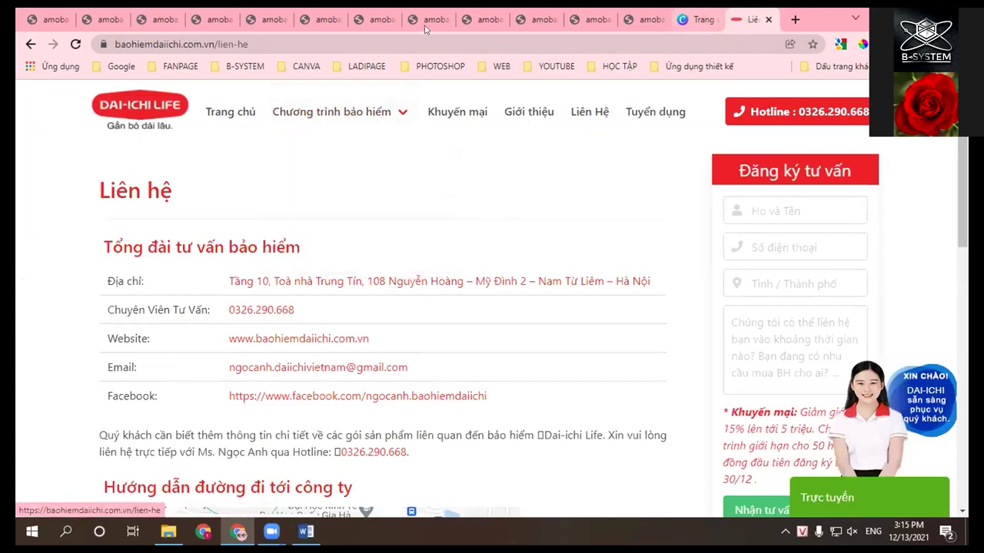
left_click(87, 18)
left_click(166, 22)
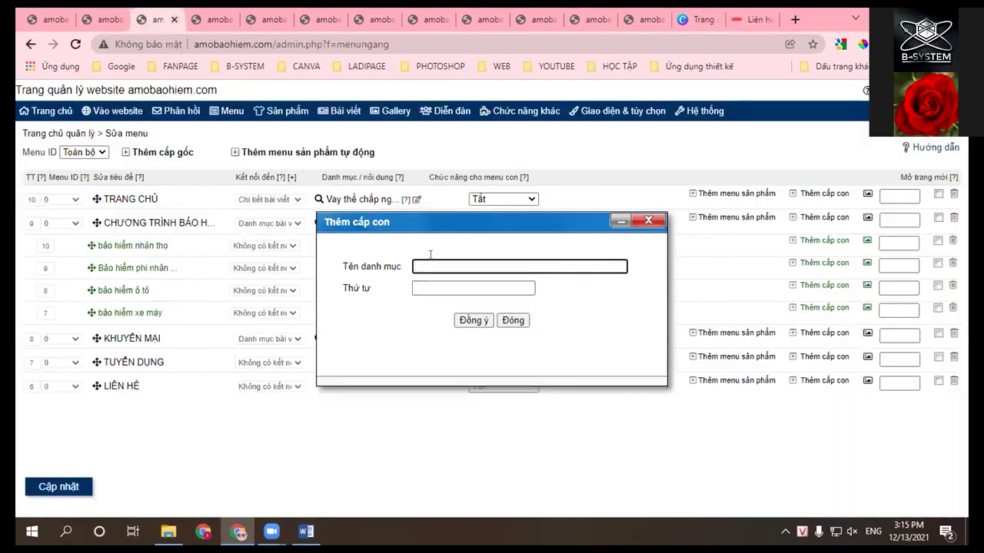
Step: Add the child 'BẢo hiểm chăm sóc sức khỏe' with order 6
type("BẢo hiểm ")
type("chăm sóc ls")
type("u")
key("BackSpace")
key("BackSpace")
key("BackSpace")
type("sức khoỏe")
key("Tab")
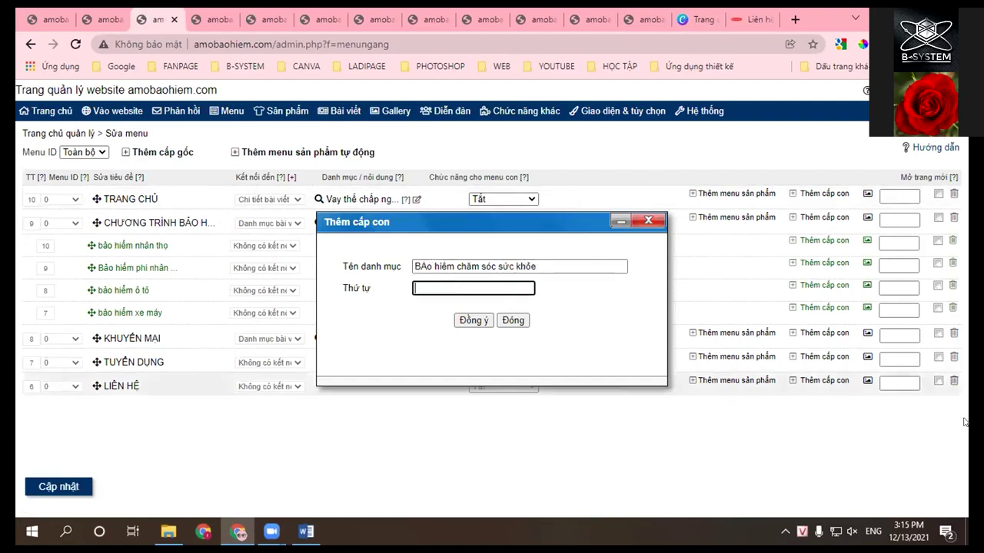
type("6")
left_click(474, 324)
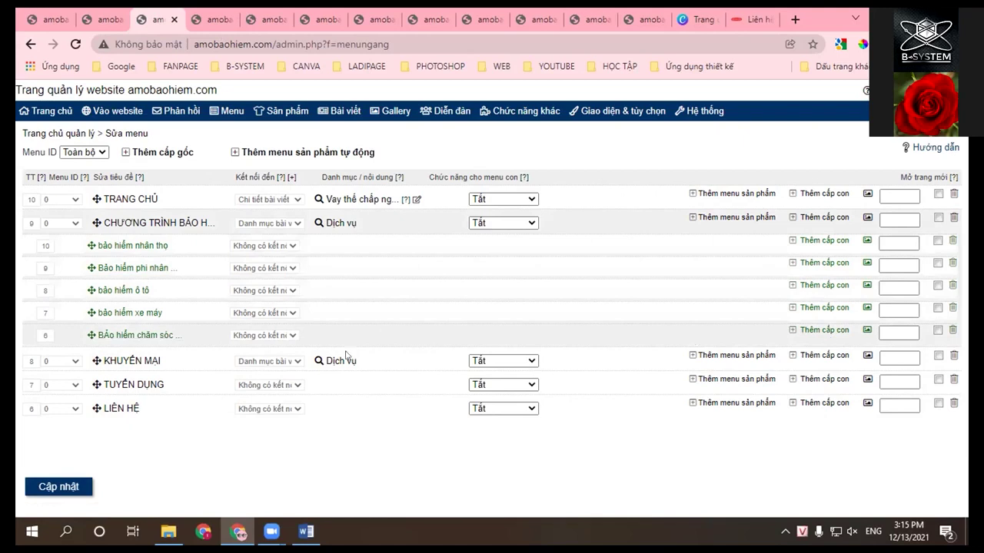
Step: Add 'Chăm sóc trẻ em' with order 5 under the health-care insurance item
left_click(843, 330)
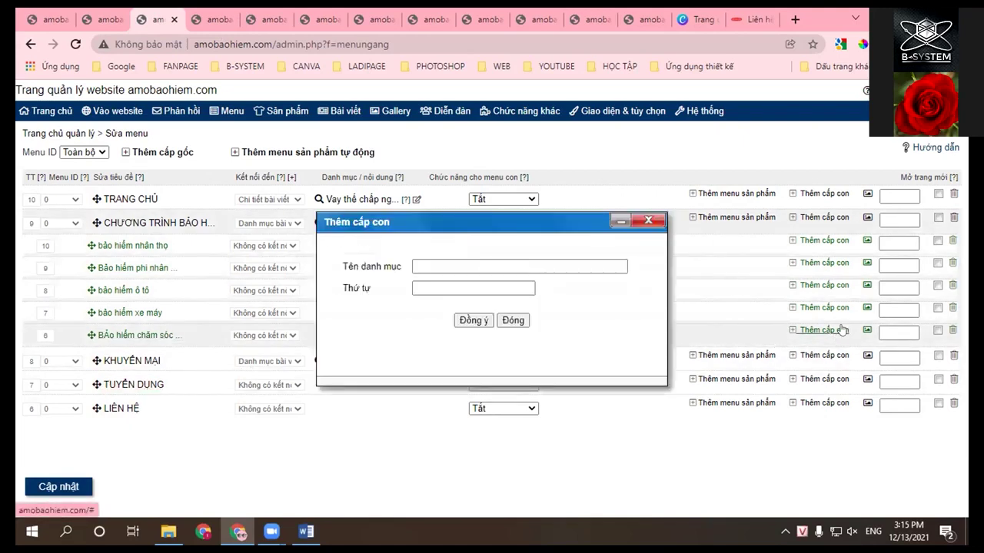
left_click(457, 264)
left_click(453, 266)
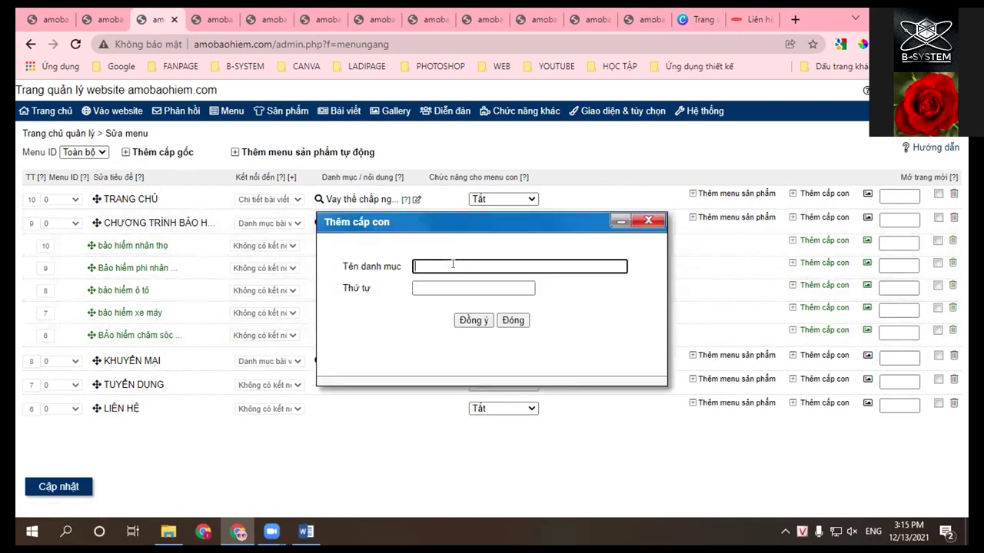
type("Chư")
key("BackSpace")
type("ăm sóc s t")
key("BackSpace")
key("BackSpace")
key("BackSpace")
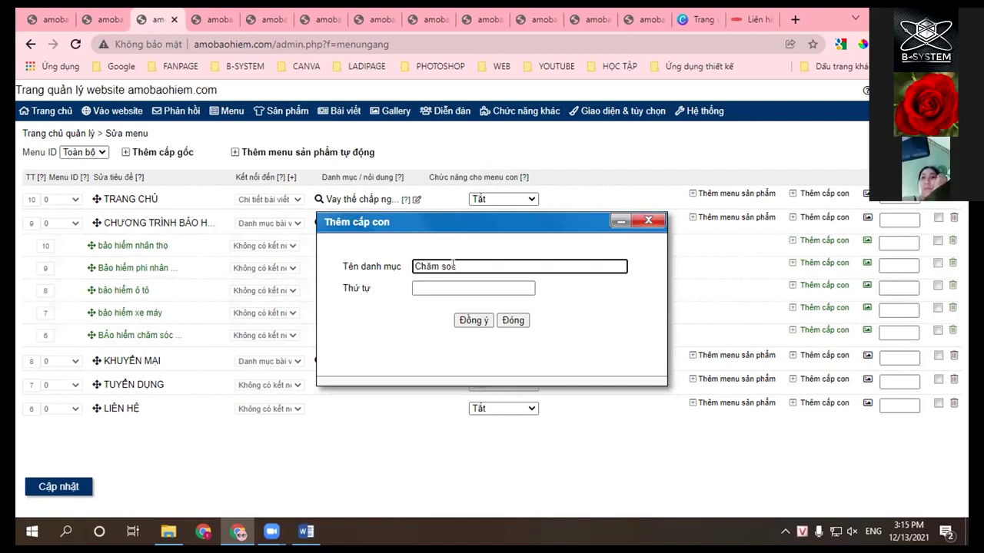
type("trẻ em")
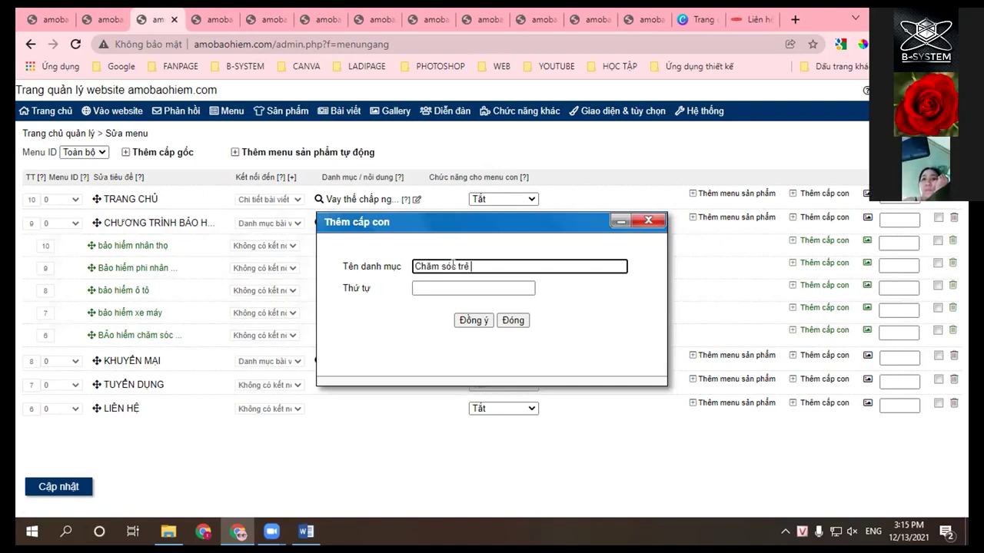
left_click(419, 289)
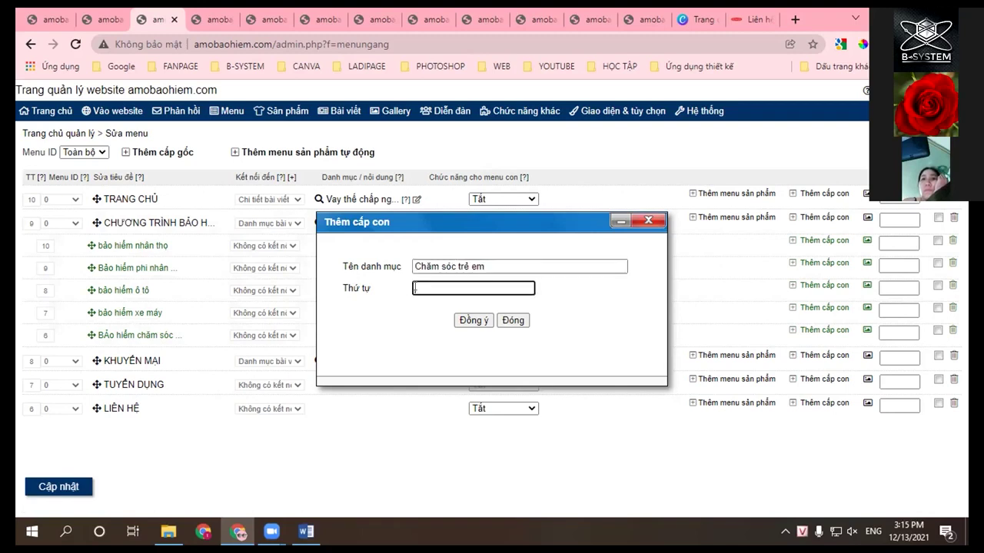
type("5")
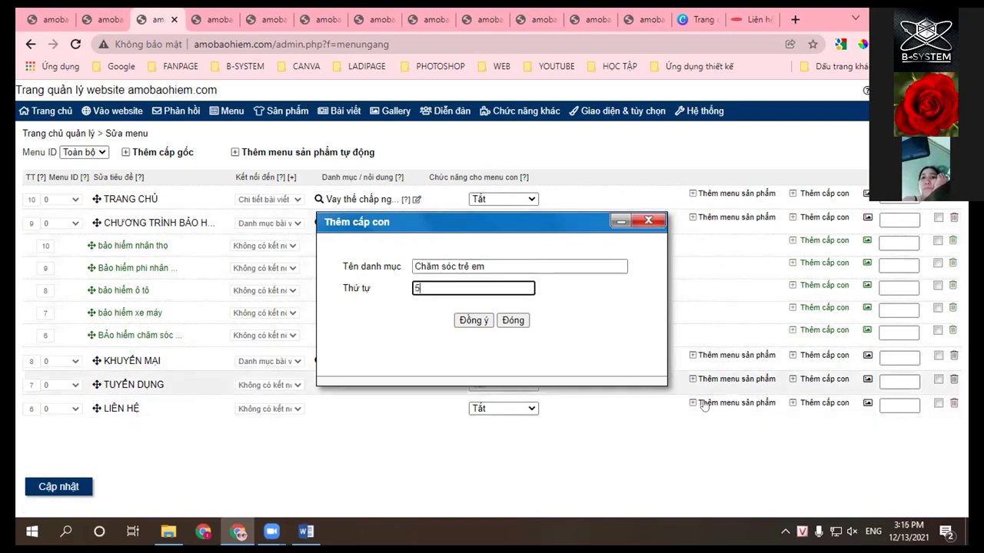
left_click(473, 320)
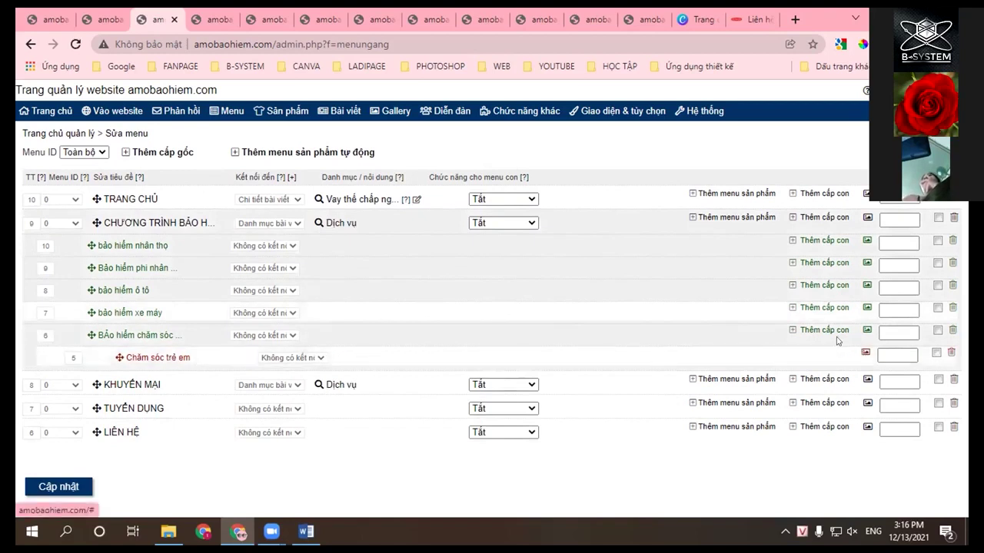
Step: Start a second health-care sub-item named 'Chăm người già ốm đau'
left_click(814, 331)
left_click(492, 266)
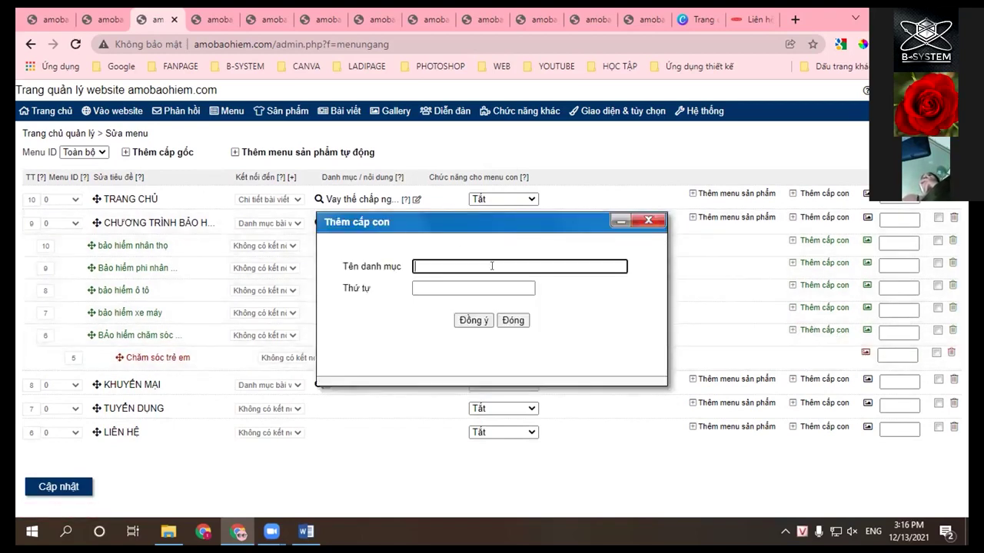
type("Cha")
type("ăm người")
type(" già o")
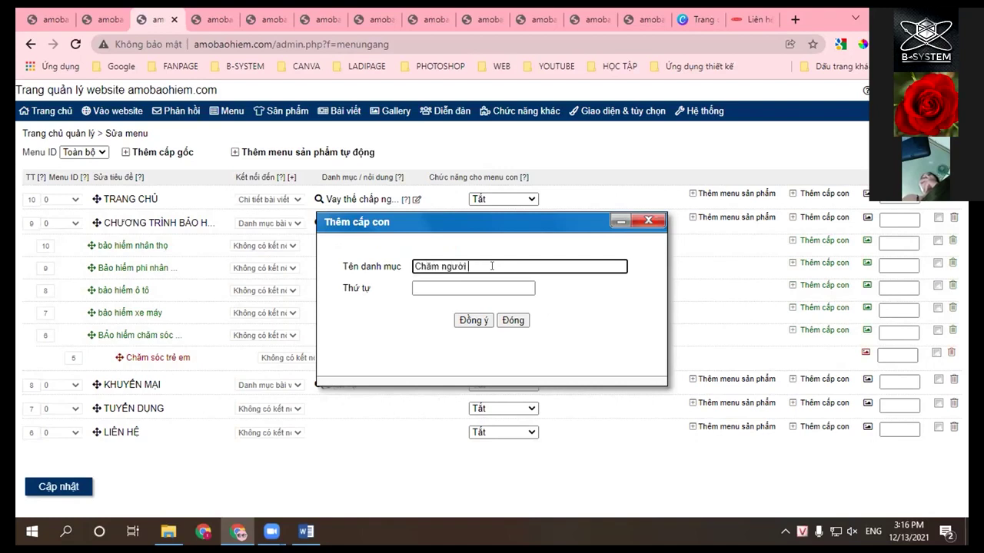
type("ốm đau")
Step: Give 'Chăm người già ốm đau' order 4 and confirm it
left_click(419, 288)
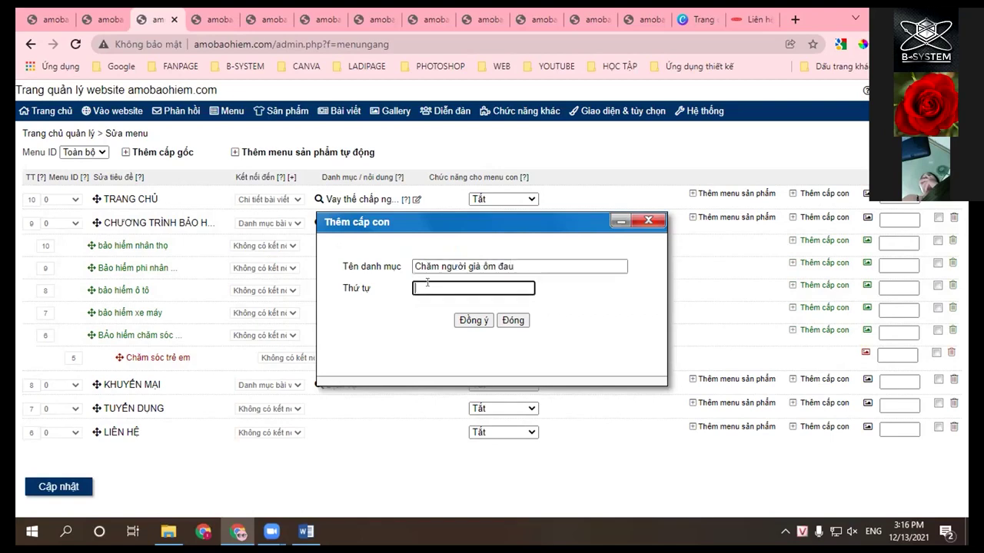
type("4")
left_click(467, 320)
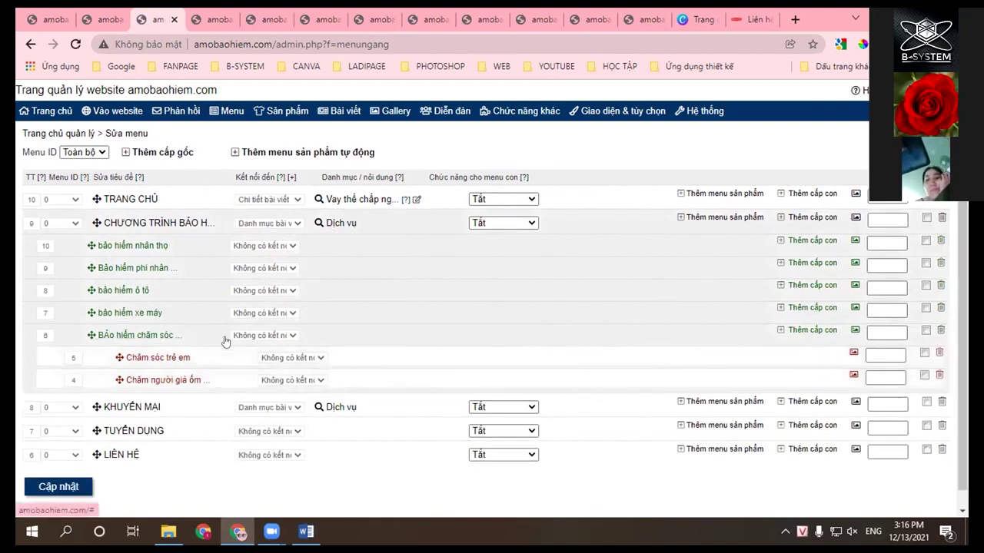
scroll(230, 341, "down", 1)
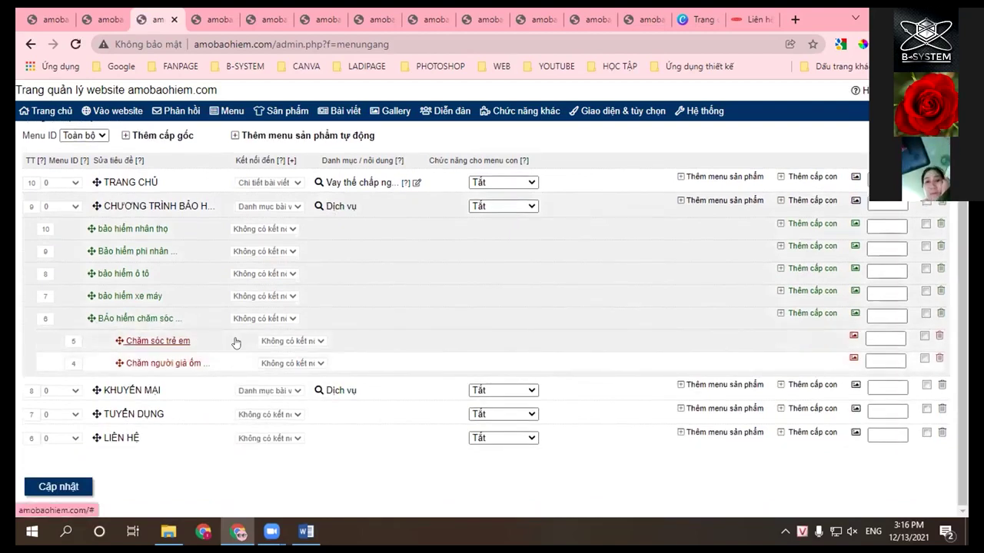
scroll(233, 369, "up", 1)
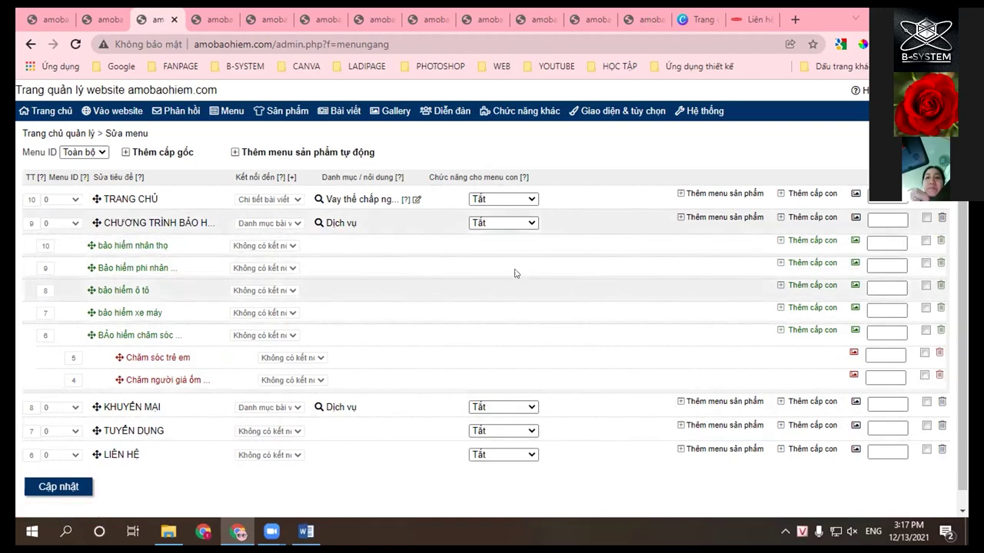
Step: Dismiss bảo hiểm nhân thọ's title editor unchanged and save the menu with Cập nhật
left_click(137, 244)
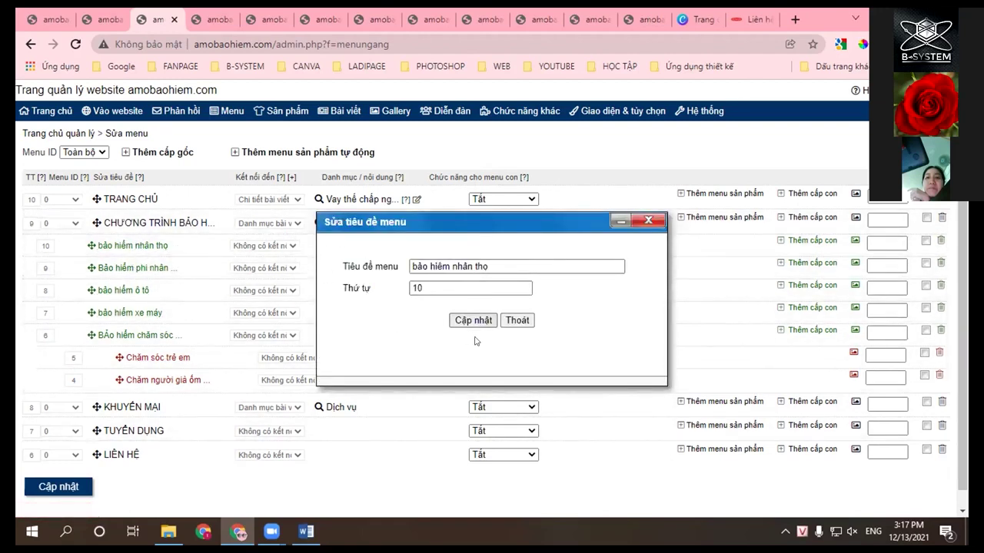
left_click(643, 222)
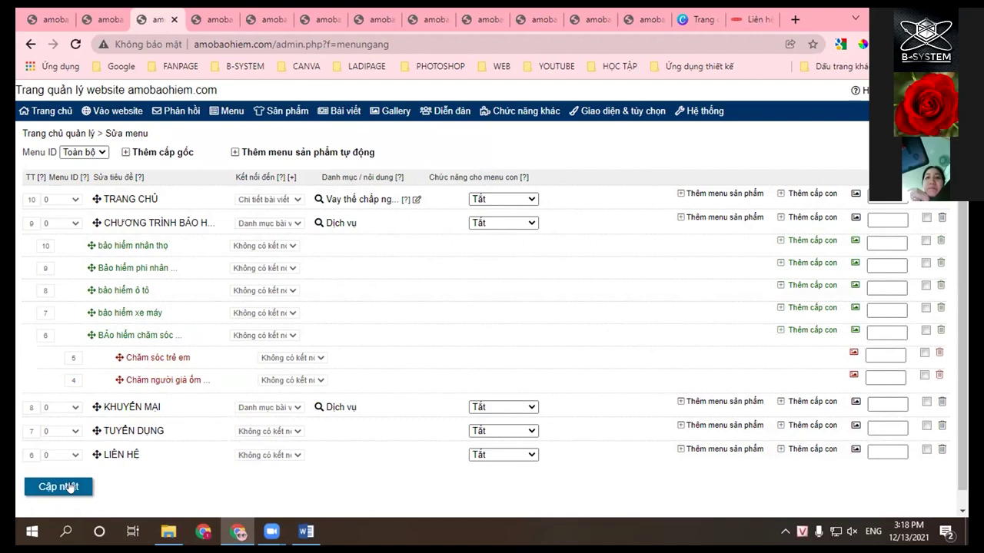
left_click(70, 486)
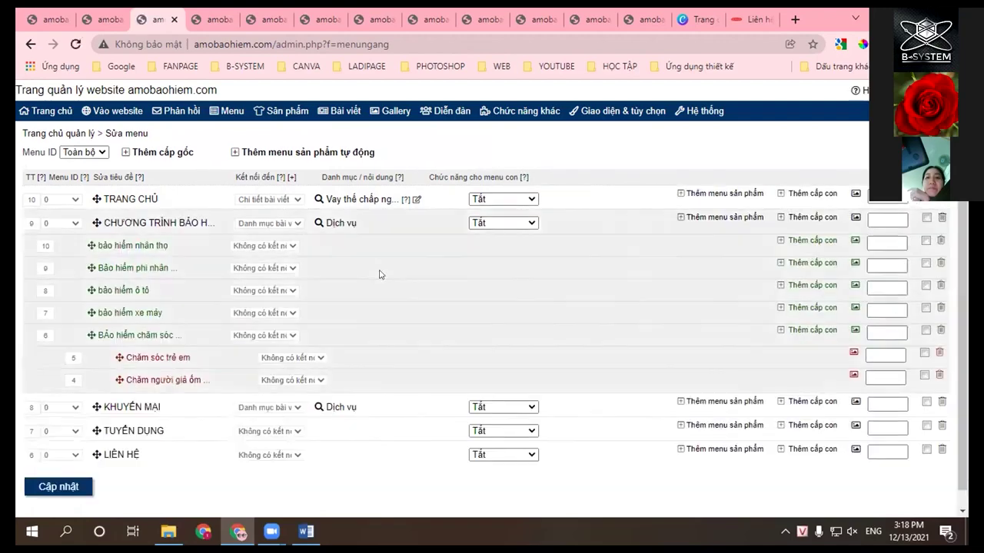
Step: Open the public amobaohiem.com homepage via 'Vào website'
left_click(114, 110)
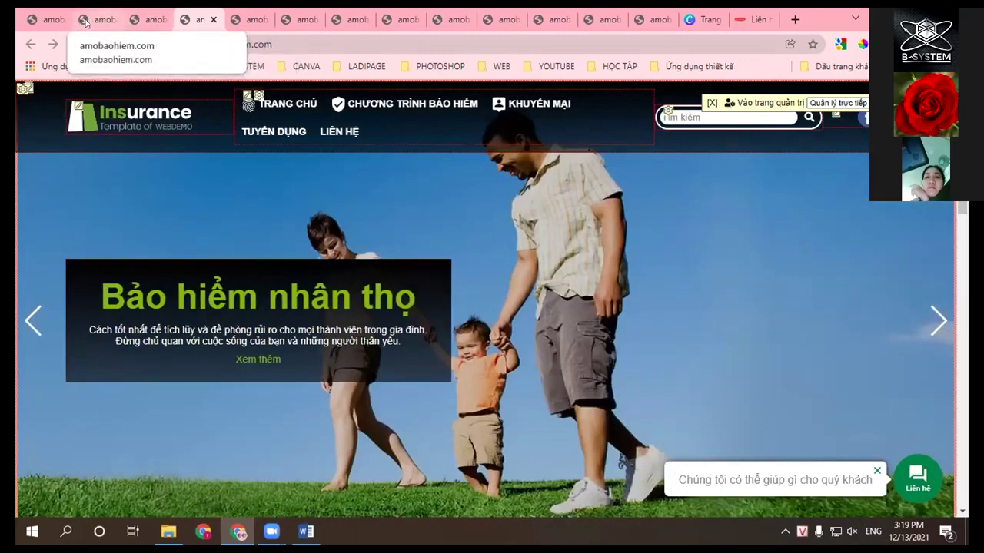
Step: Switch to the other amobaohiem.com tab, then the Dai-ichi Life contact page
left_click(85, 22)
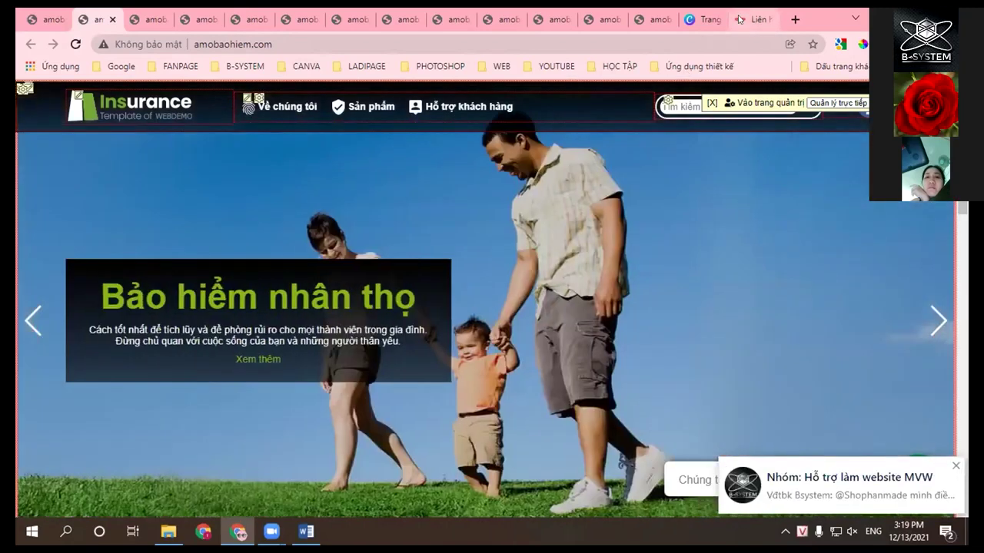
left_click(739, 19)
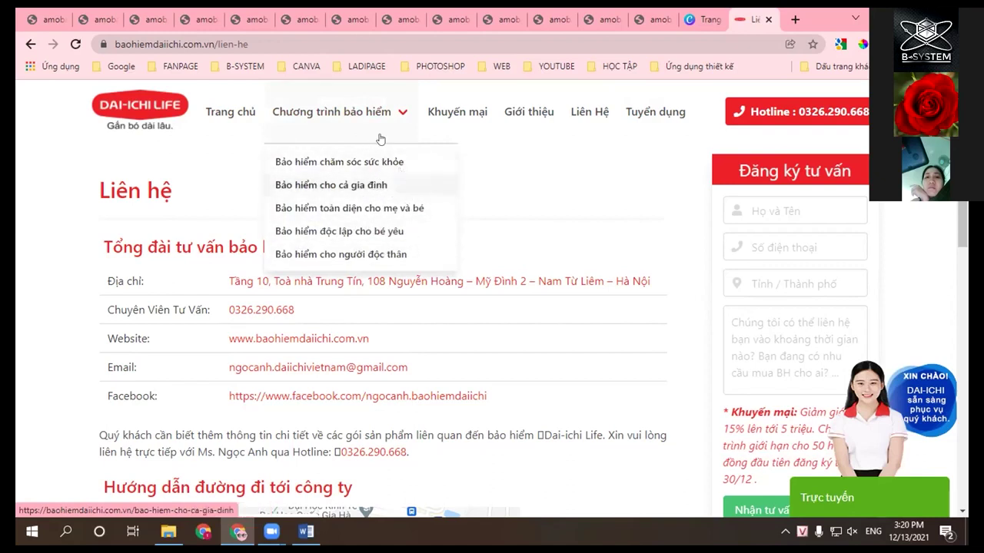
Step: Switch through the amobaohiem.com tabs back to the admin Sửa menu page
left_click(142, 24)
left_click(96, 19)
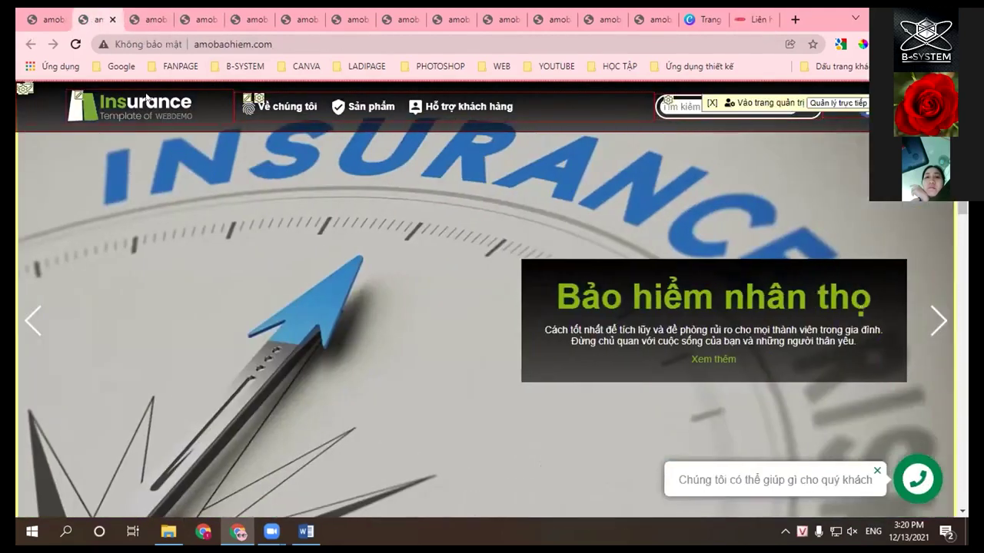
left_click(46, 19)
left_click(146, 19)
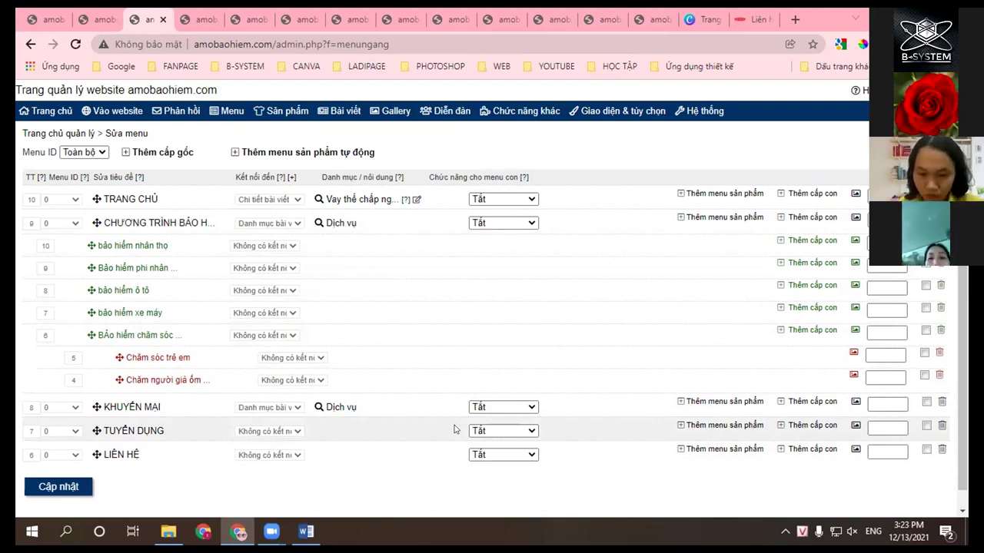
Step: Open the Đăng ký web demo responses spreadsheet from the WEB bookmarks in a new tab
left_click(795, 19)
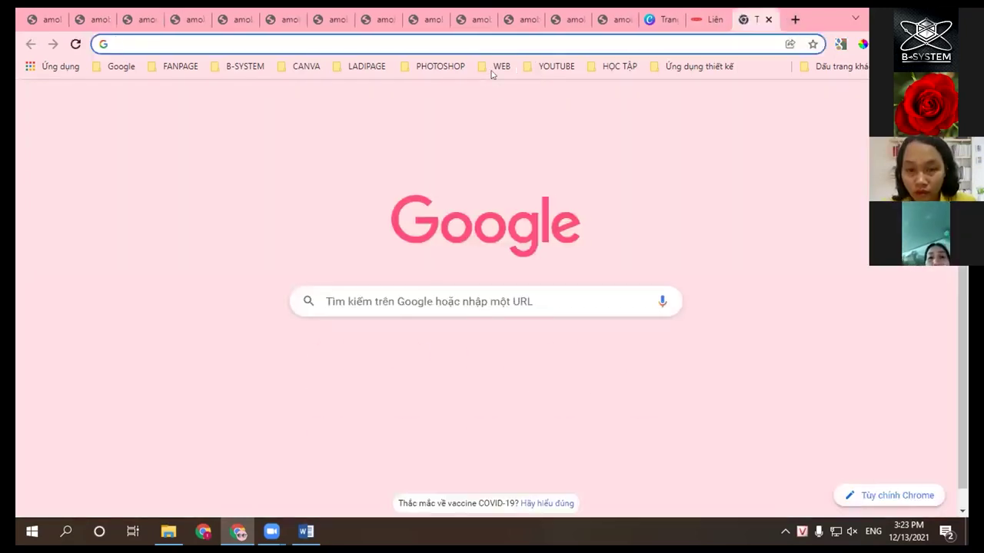
left_click(496, 67)
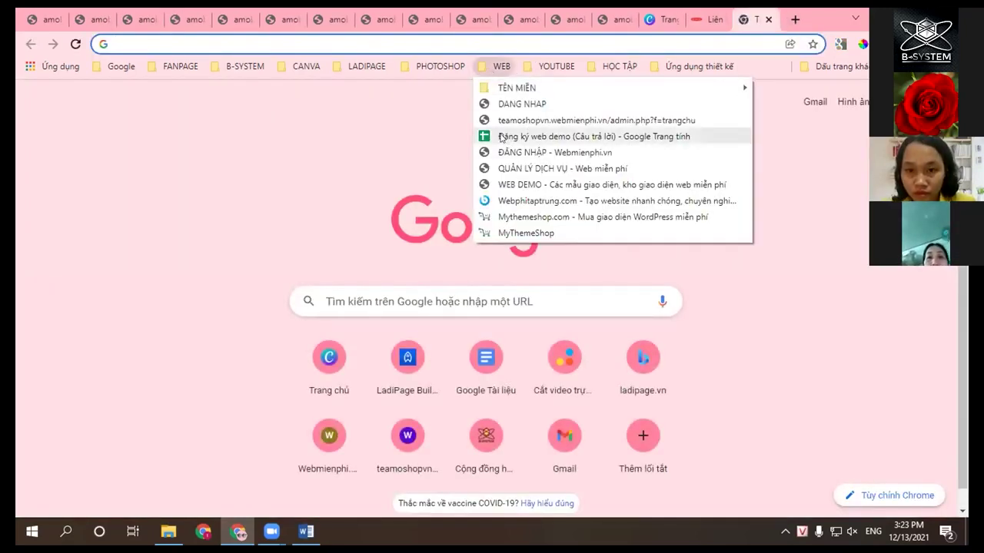
left_click(553, 134)
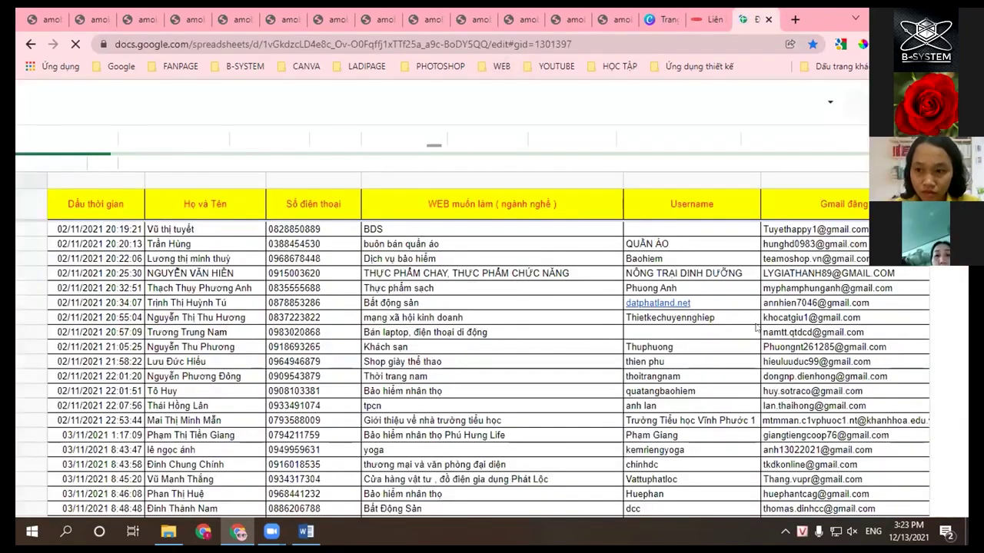
Step: Scroll through the registration responses, then close the spreadsheet's tab
scroll(858, 329, "down", 15)
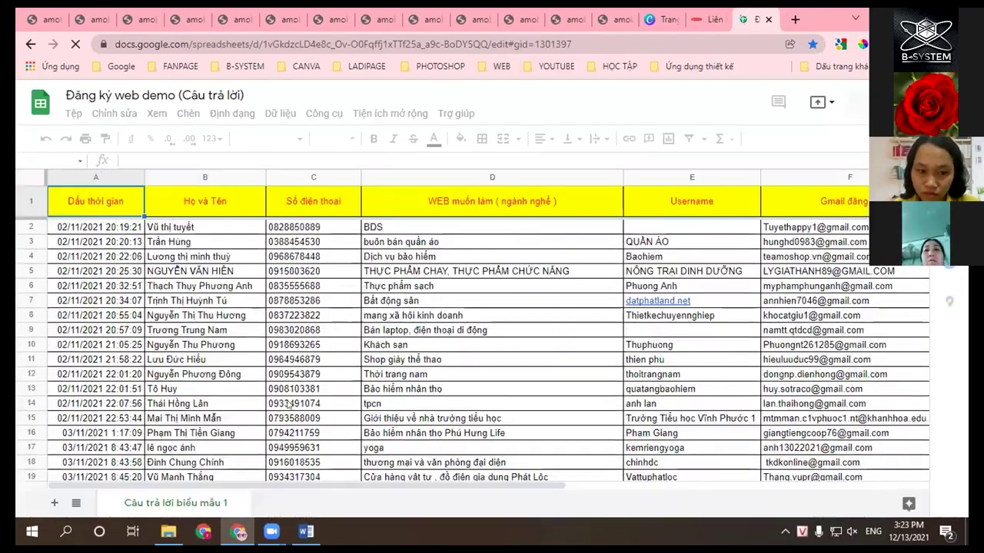
scroll(221, 419, "down", 8)
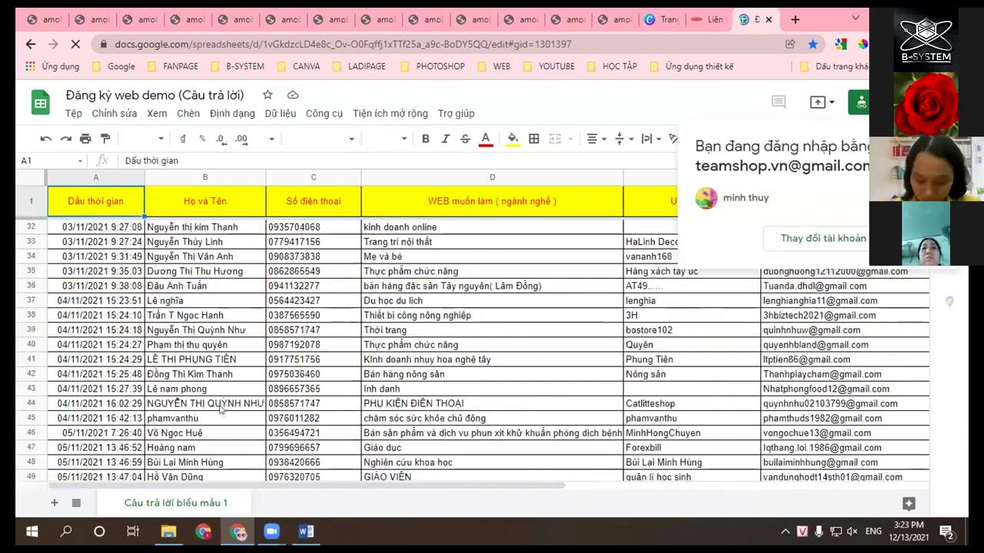
scroll(220, 409, "down", 6)
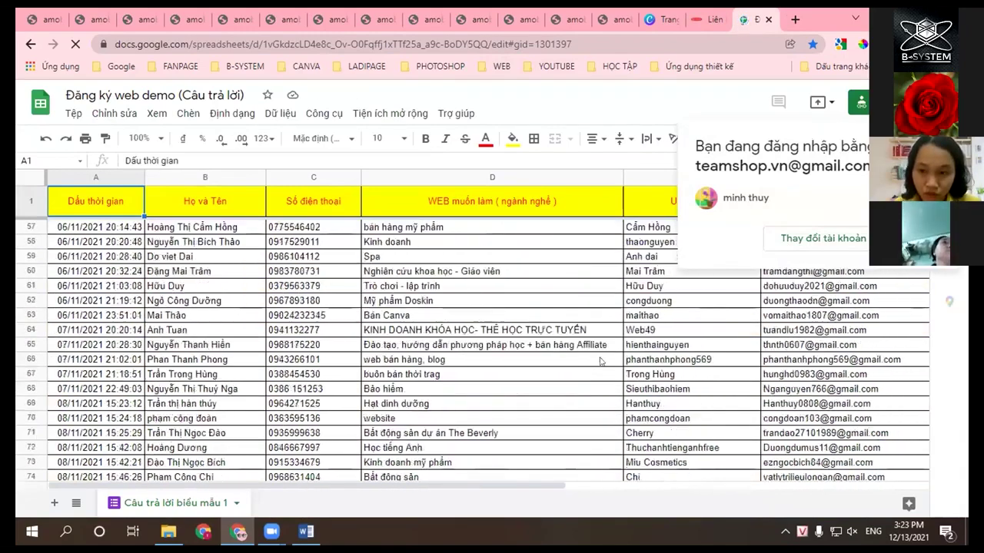
scroll(604, 356, "down", 10)
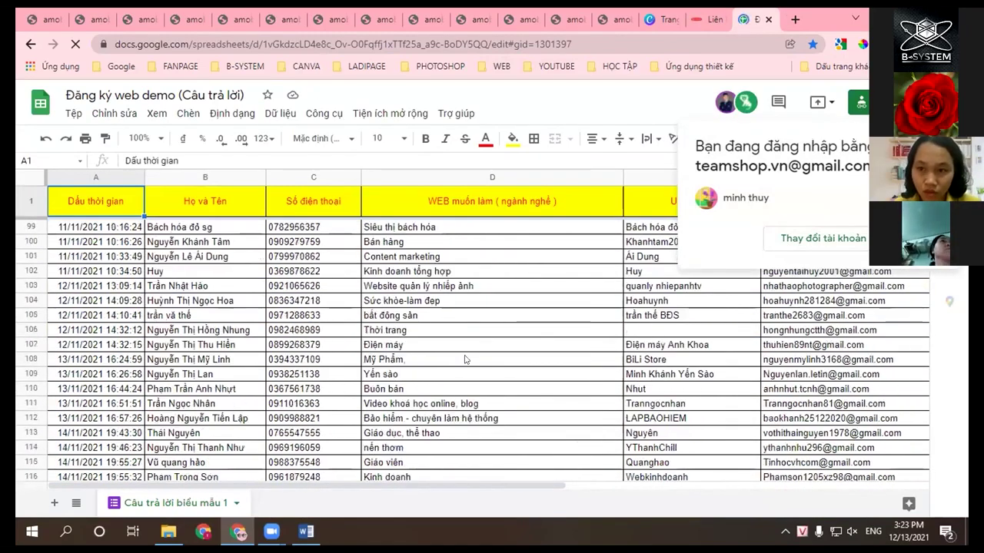
scroll(492, 321, "down", 2)
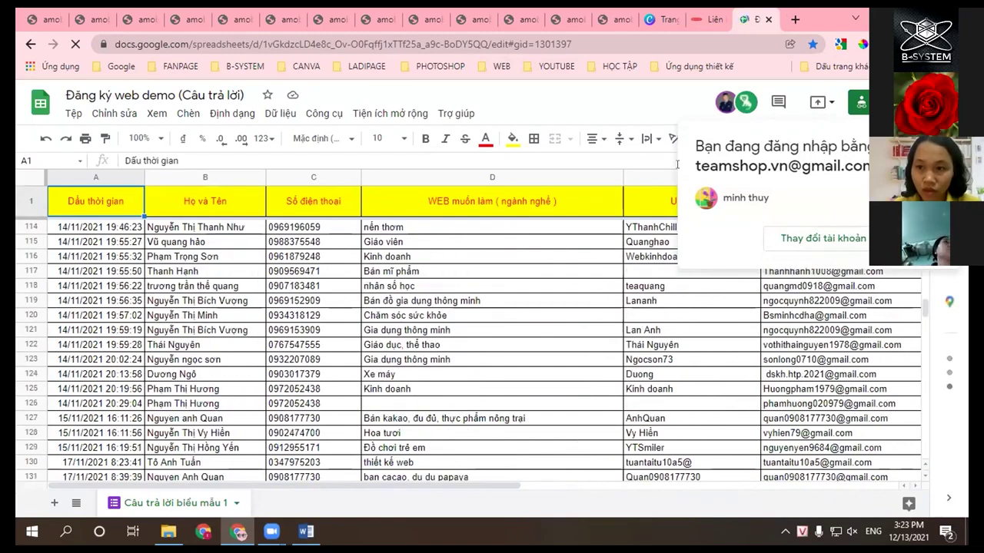
left_click(768, 19)
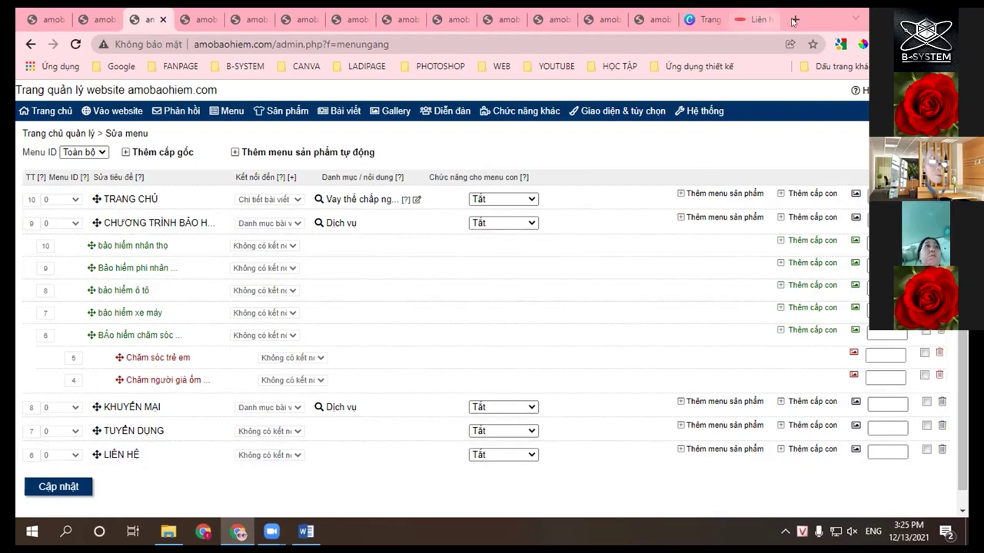
Step: Open a new blank browser tab with Ctrl+T
key("ctrl+t")
Step: Reopen the Đăng ký web demo sheet from WEB bookmarks, scroll it, then switch to the third tab
left_click(501, 66)
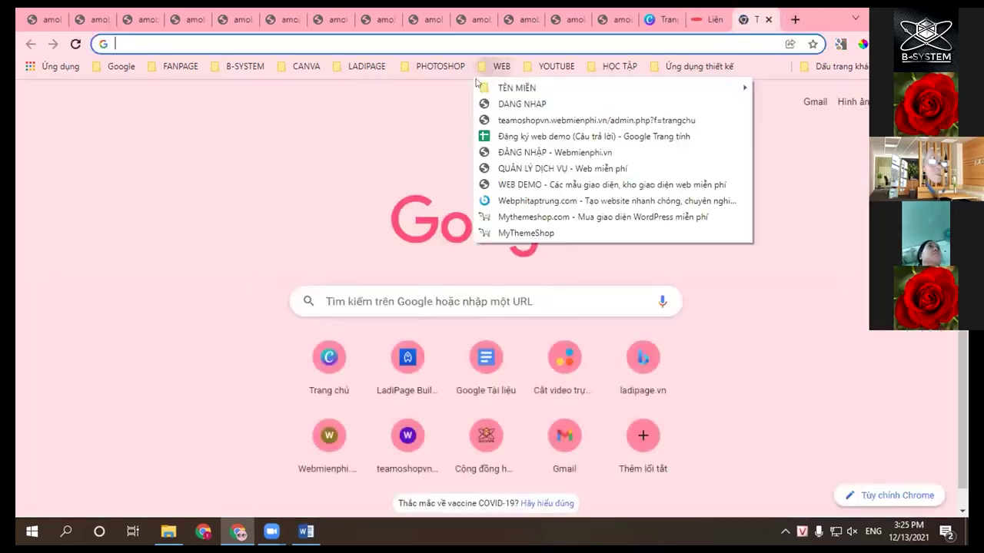
left_click(504, 137)
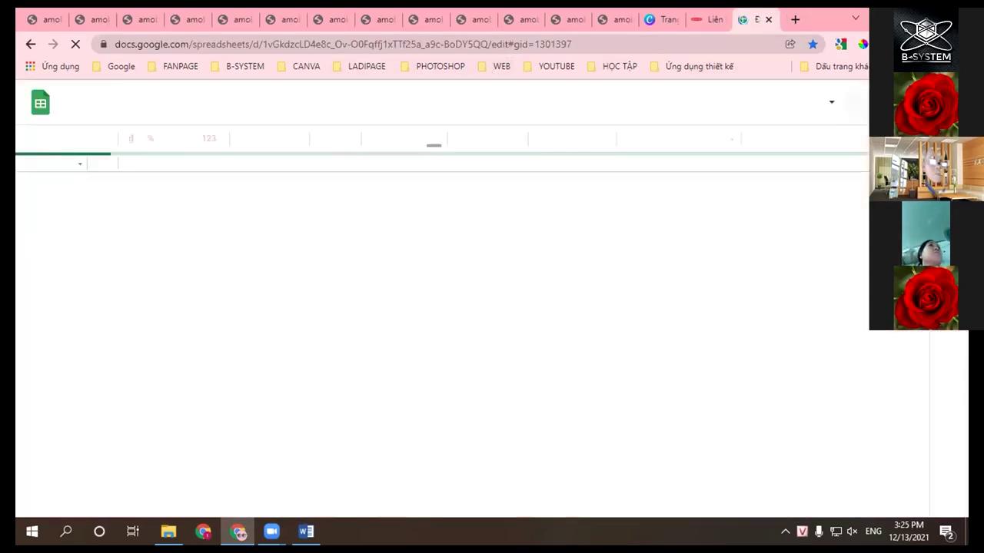
scroll(437, 337, "down", 8)
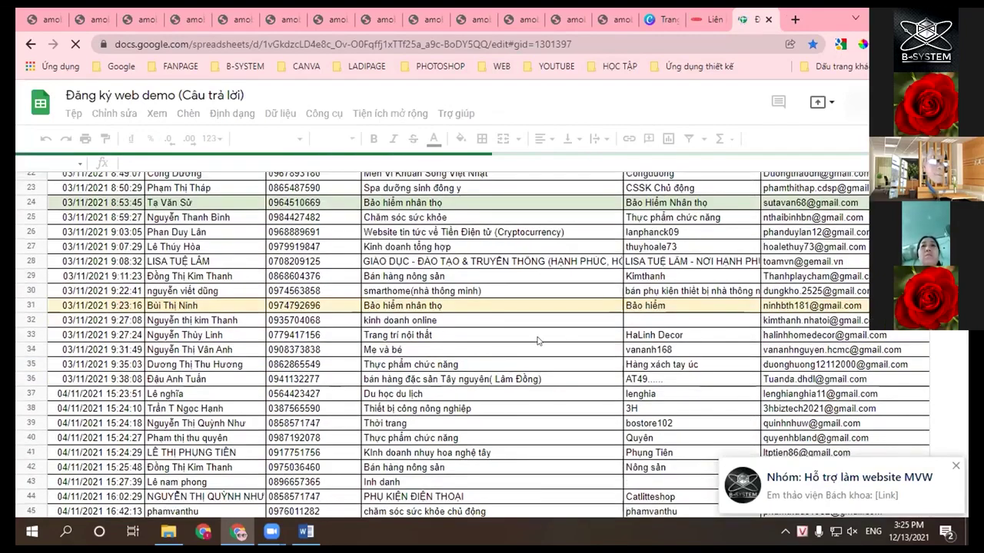
scroll(436, 337, "down", 6)
scroll(436, 336, "up", 15)
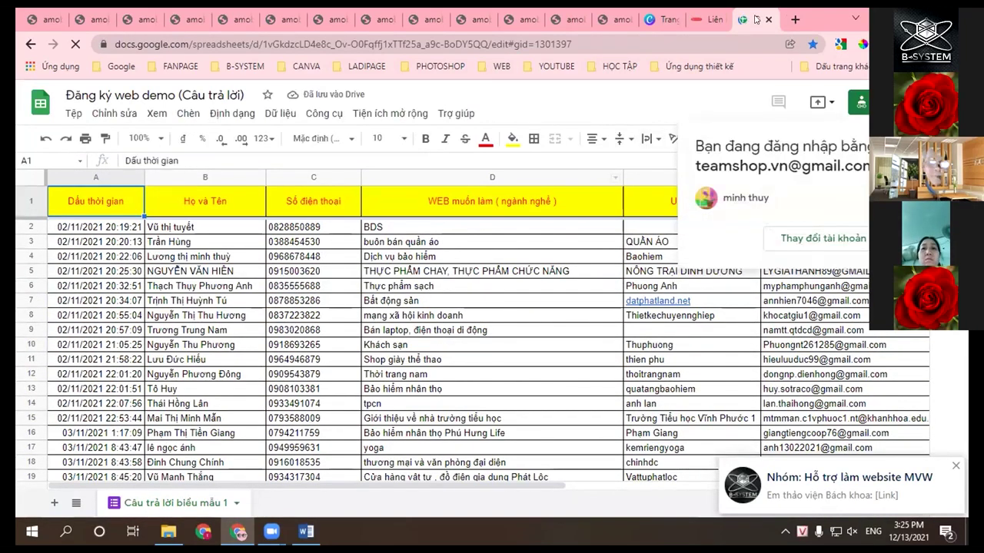
key("ctrl+3")
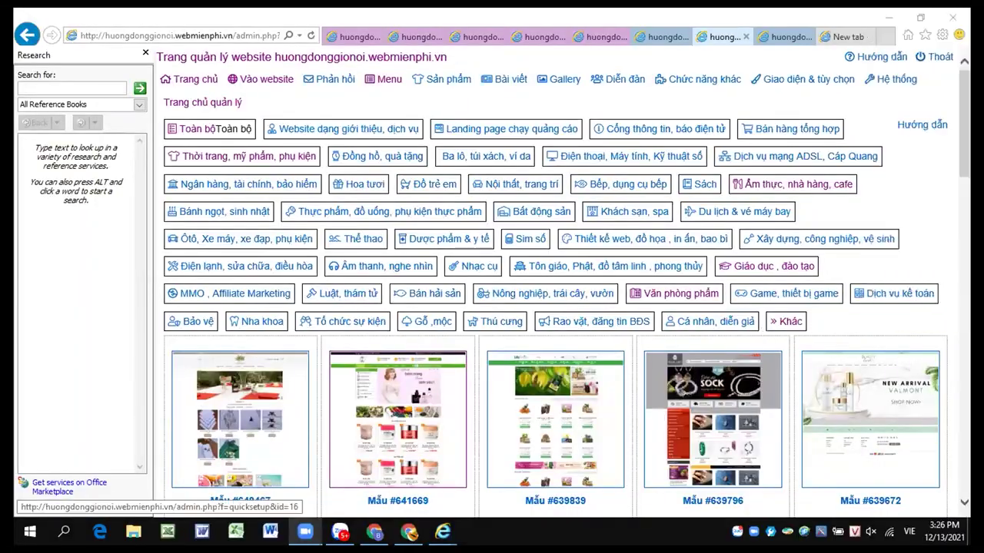
Step: Apply the cosmetics template with 'chọn toàn bộ' replace options, accepting deletion of old products
scroll(907, 149, "down", 1)
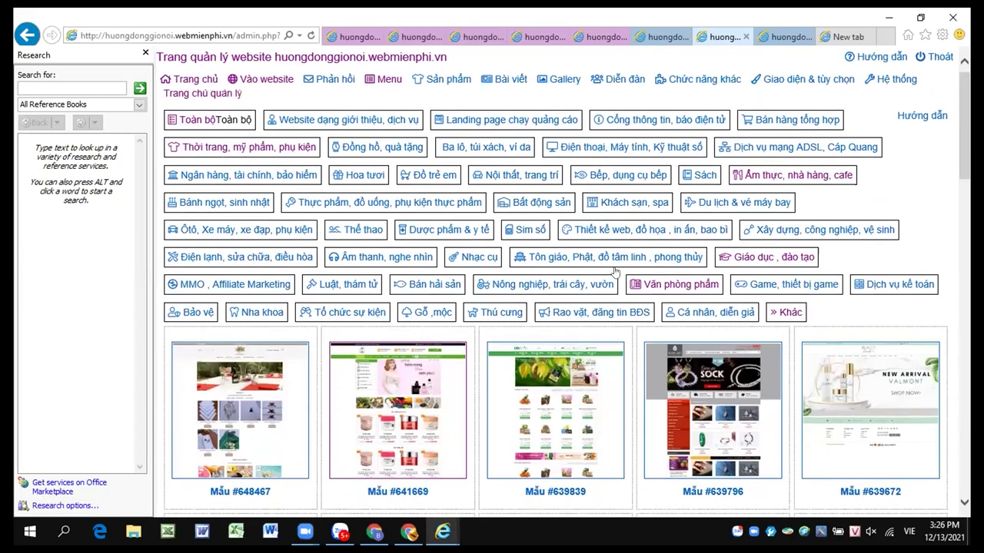
left_click(388, 400)
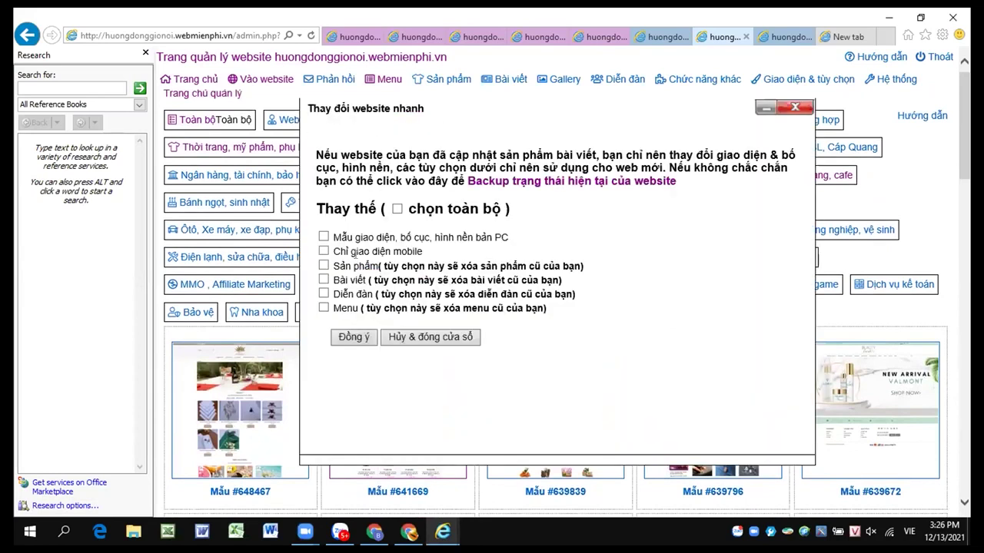
left_click(397, 209)
left_click(355, 337)
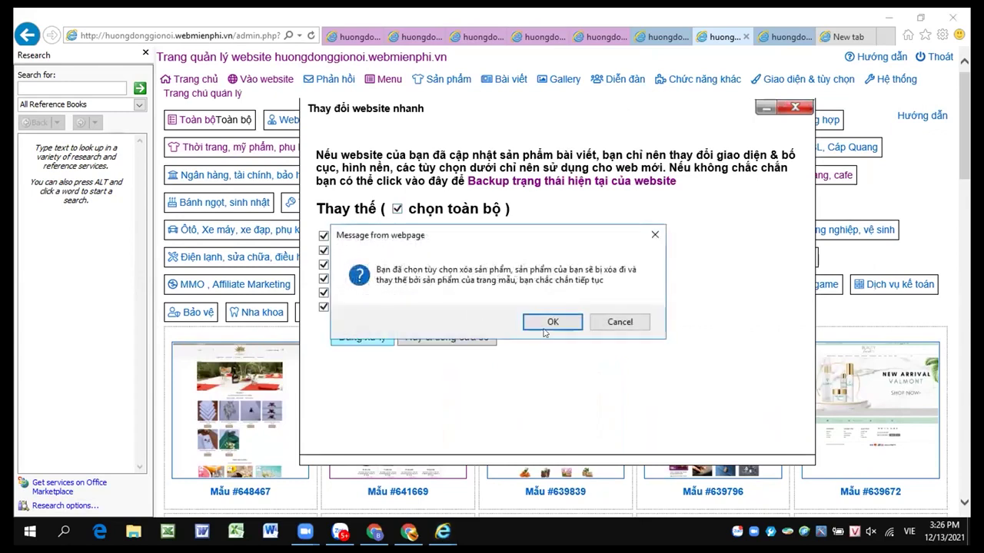
left_click(546, 322)
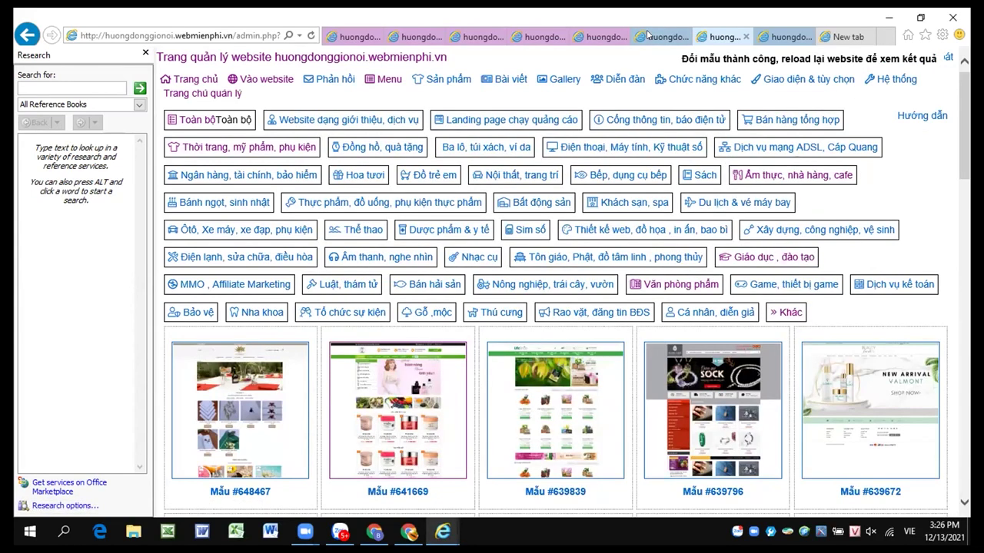
Step: View the public website to check the new Mỹ Phẩm 3 cosmetics theme
left_click(252, 80)
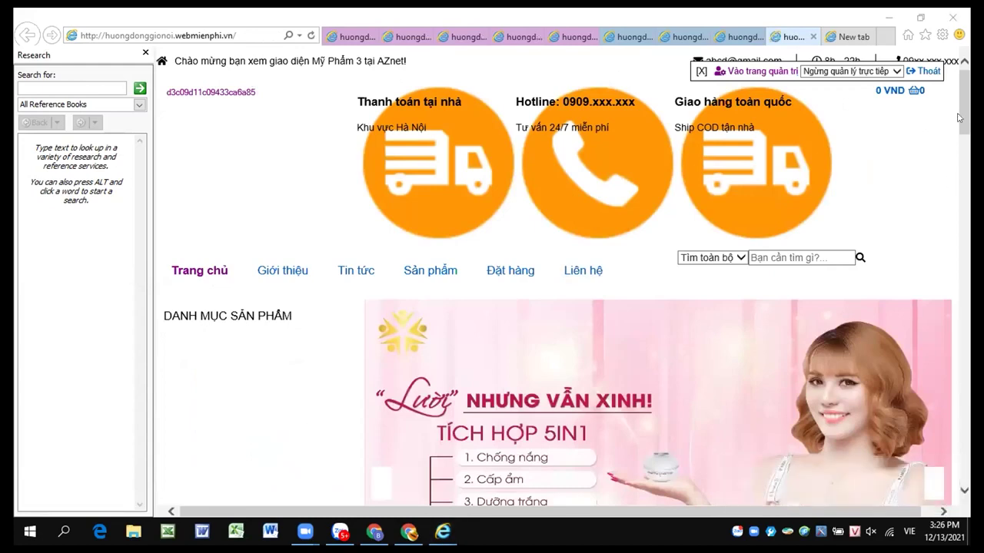
mouse_move(963, 116)
left_mouse_down()
mouse_move(963, 129)
mouse_move(959, 103)
left_mouse_up()
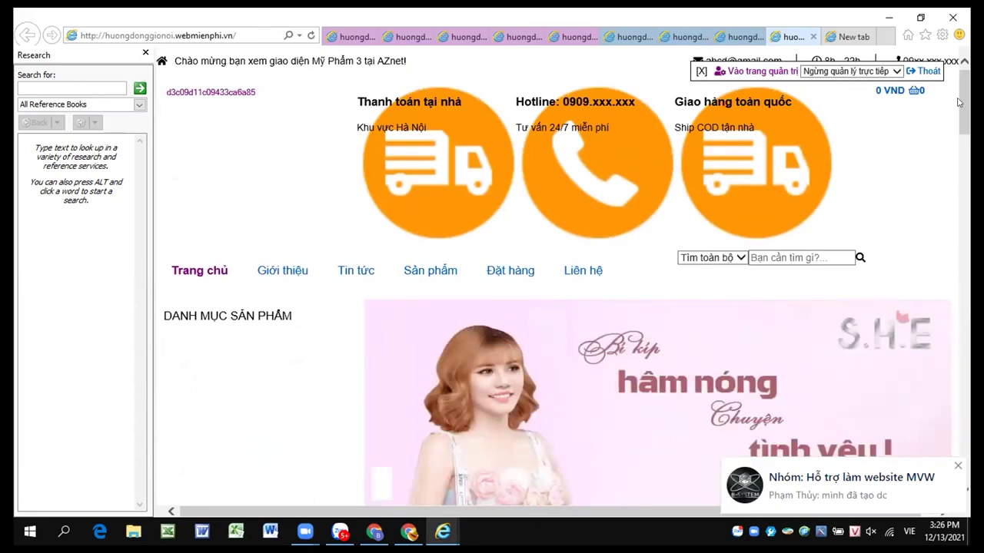
scroll(959, 102, "down", 2)
scroll(957, 80, "up", 2)
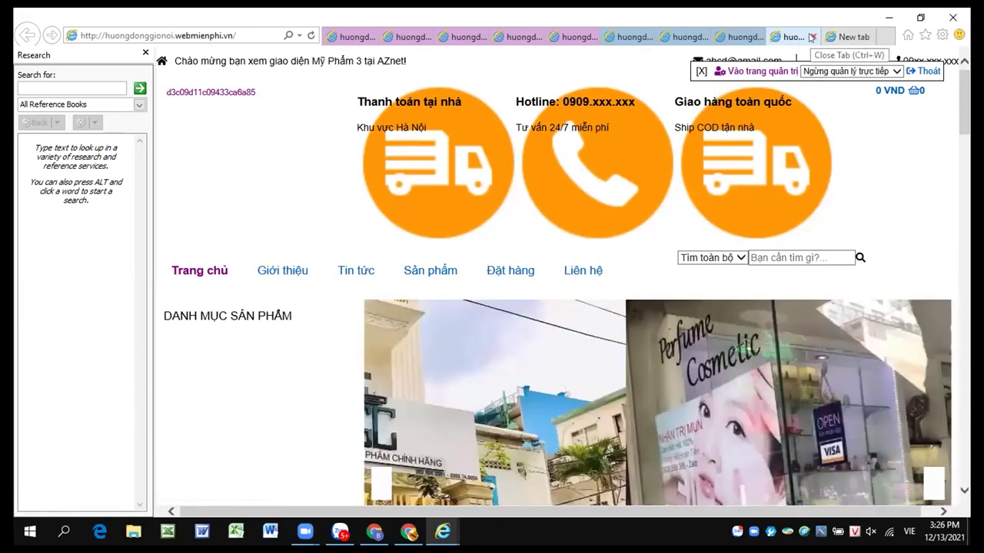
Step: Close the site preview and leftover tabs to return to the Backup và khôi phục page
left_click(811, 37)
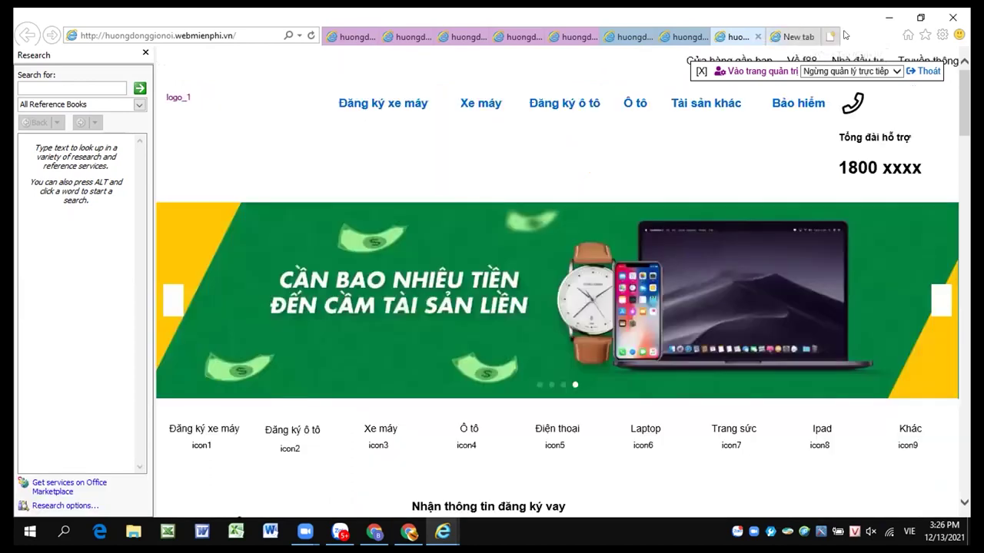
left_click(813, 37)
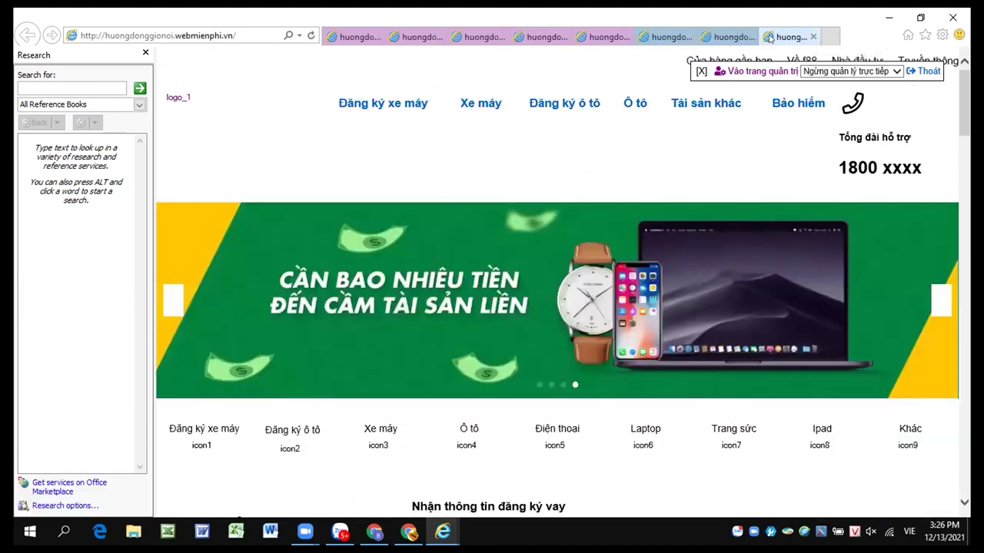
left_click(812, 37)
left_click(811, 37)
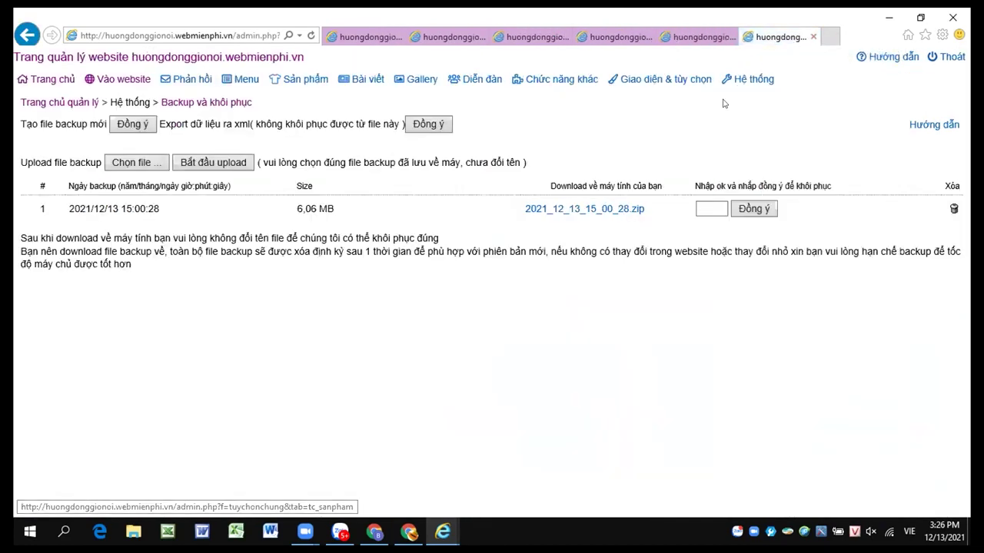
Step: Close Internet Explorer and Zalo, then bring the Chrome Canva window forward
left_click(951, 18)
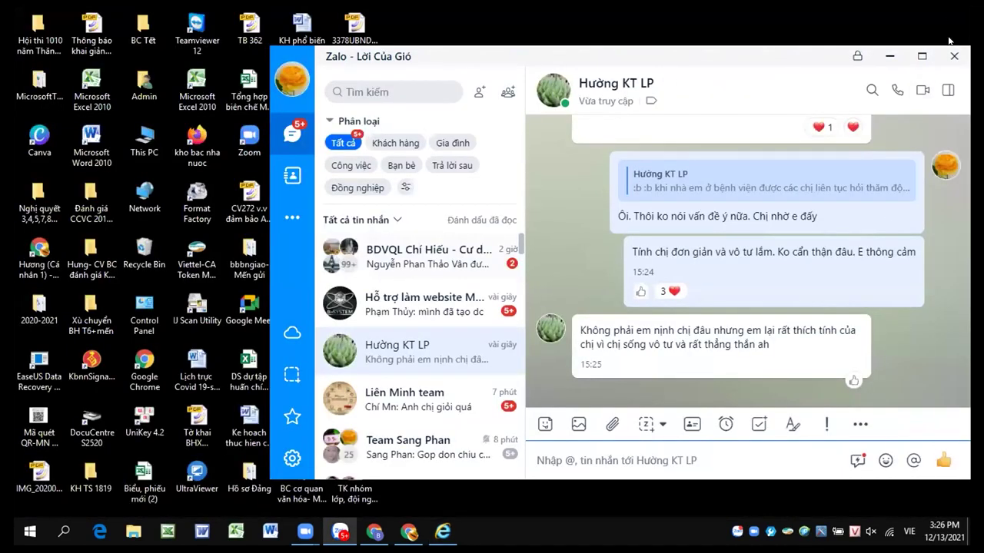
left_click(953, 57)
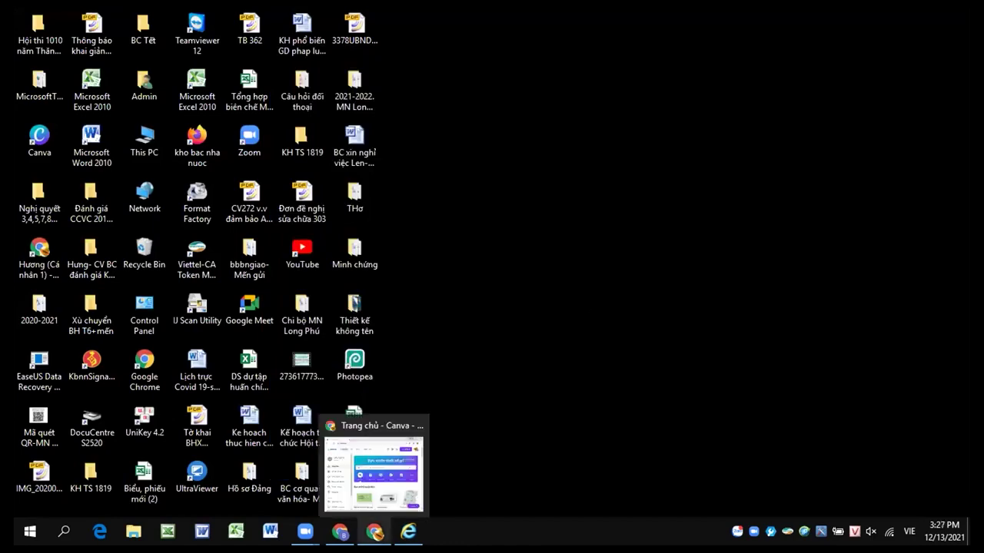
left_click(374, 530)
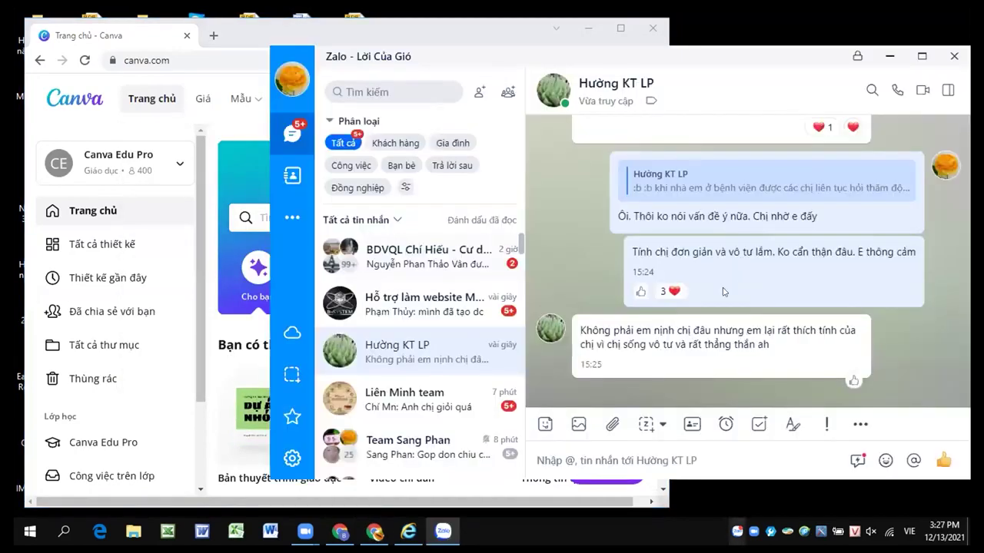
Step: Open the Hỗ trợ làm website MVW group chat and scroll up through its history
left_click(422, 305)
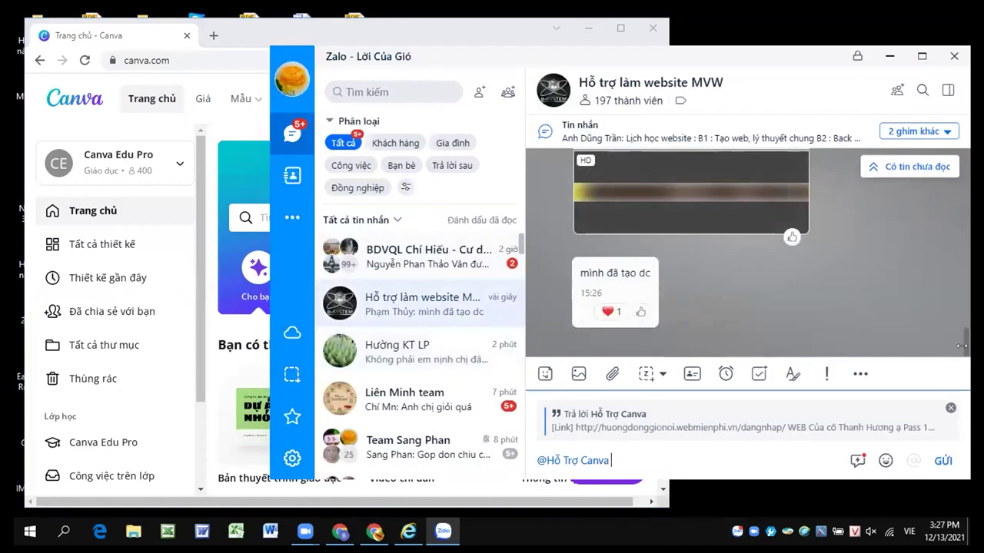
left_click_drag(961, 349, 955, 299)
scroll(955, 299, "up", 2)
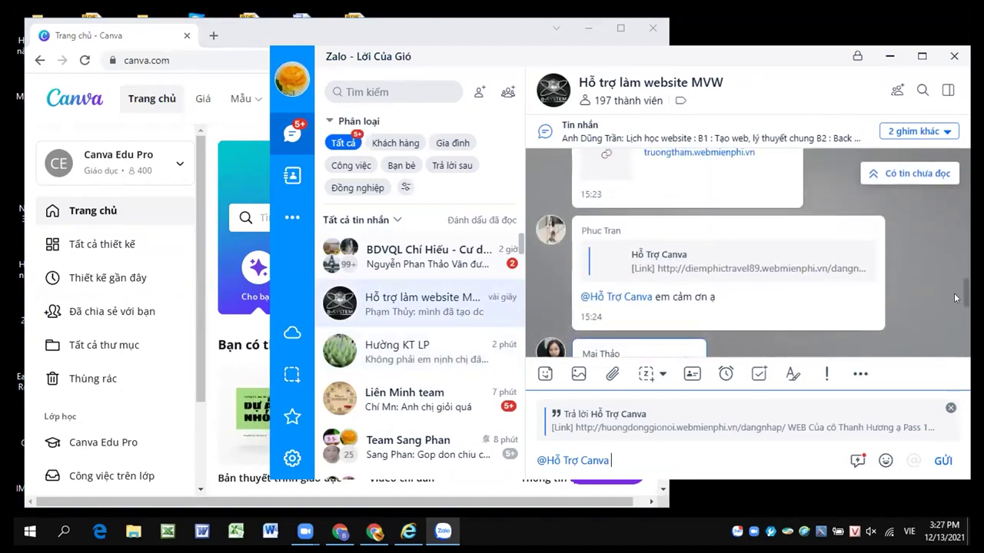
scroll(953, 297, "up", 2)
scroll(950, 294, "up", 6)
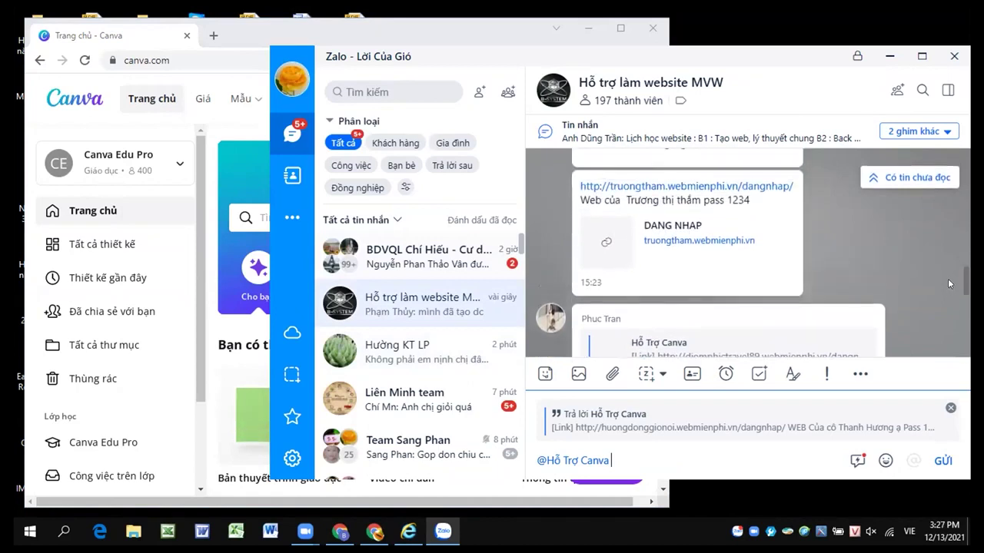
scroll(944, 261, "up", 8)
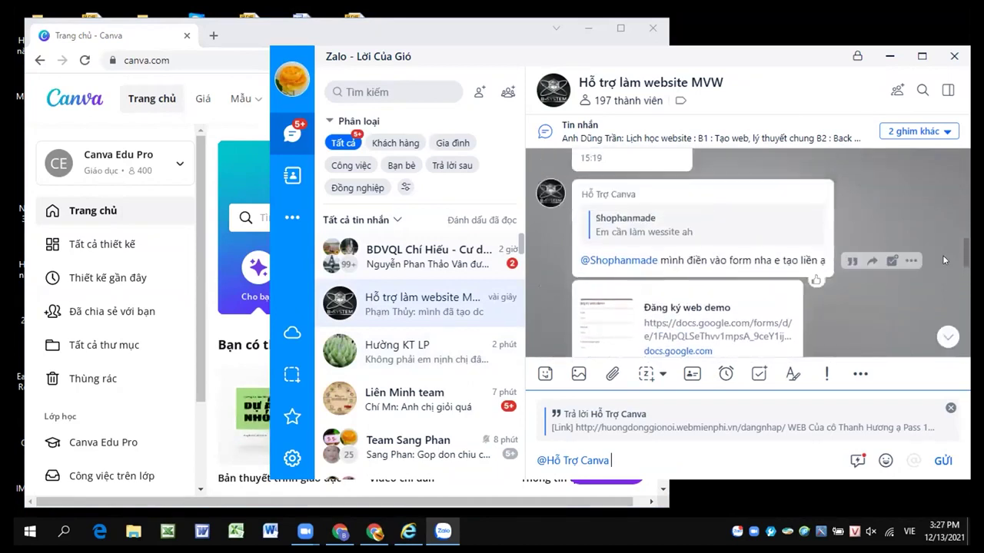
scroll(933, 230, "up", 6)
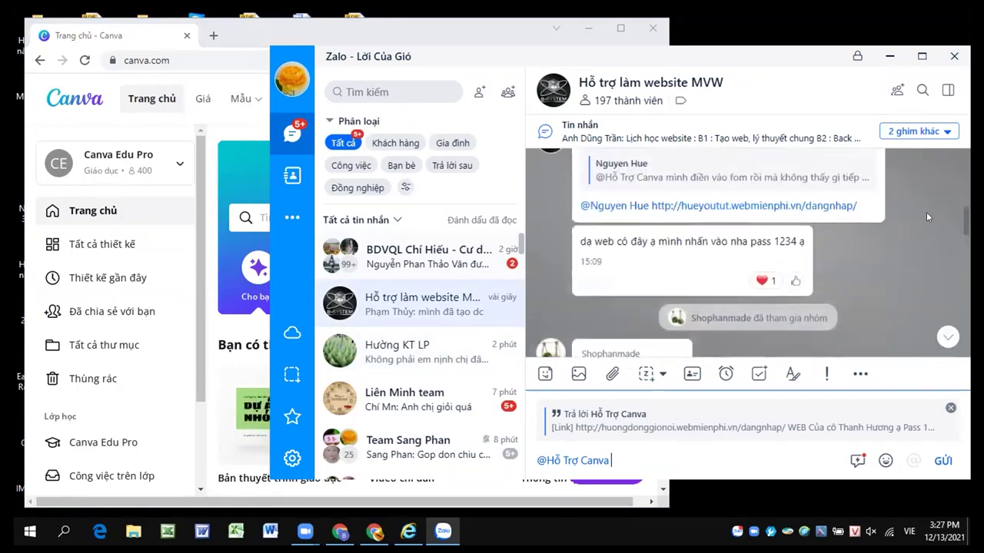
scroll(926, 213, "up", 5)
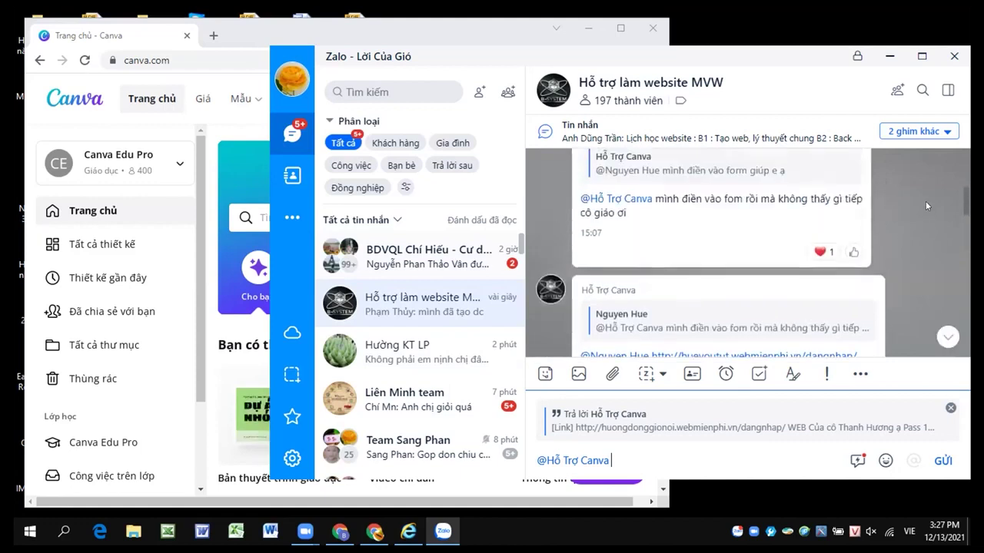
scroll(921, 183, "up", 2)
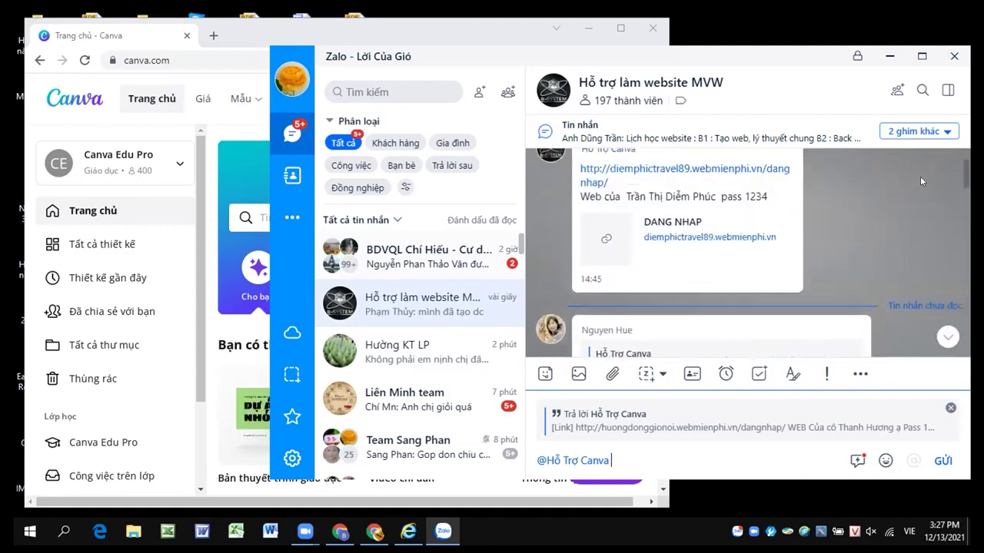
scroll(916, 160, "up", 3)
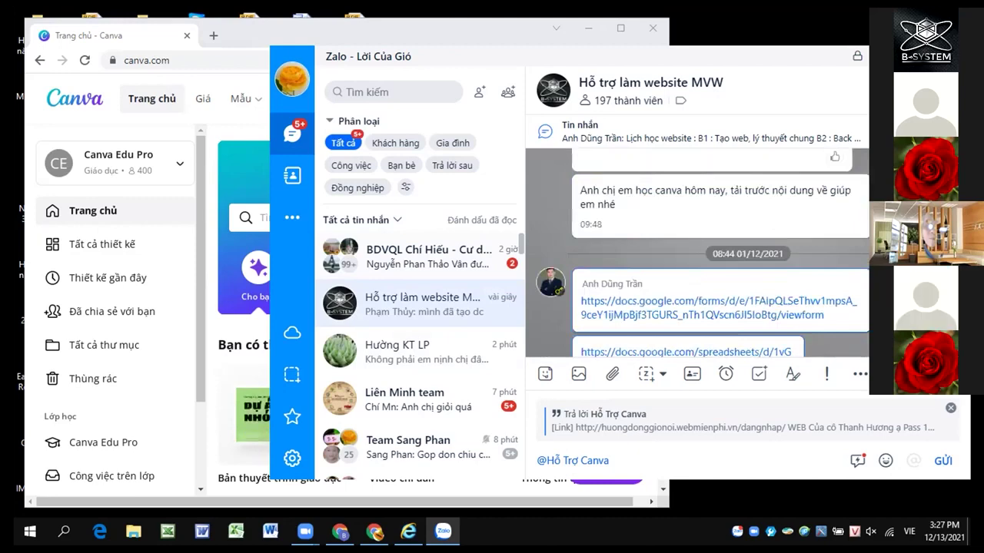
Step: Scroll back down to Hỗ Trợ Canva's huongdonggionoi.webmienphi.vn login link message
scroll(708, 254, "down", 5)
scroll(696, 254, "up", 5)
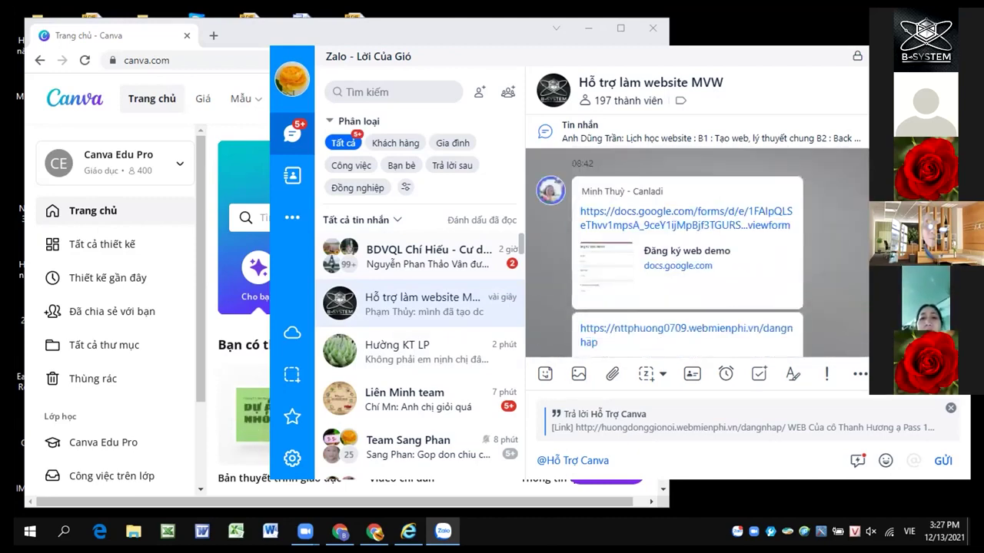
scroll(787, 197, "down", 3)
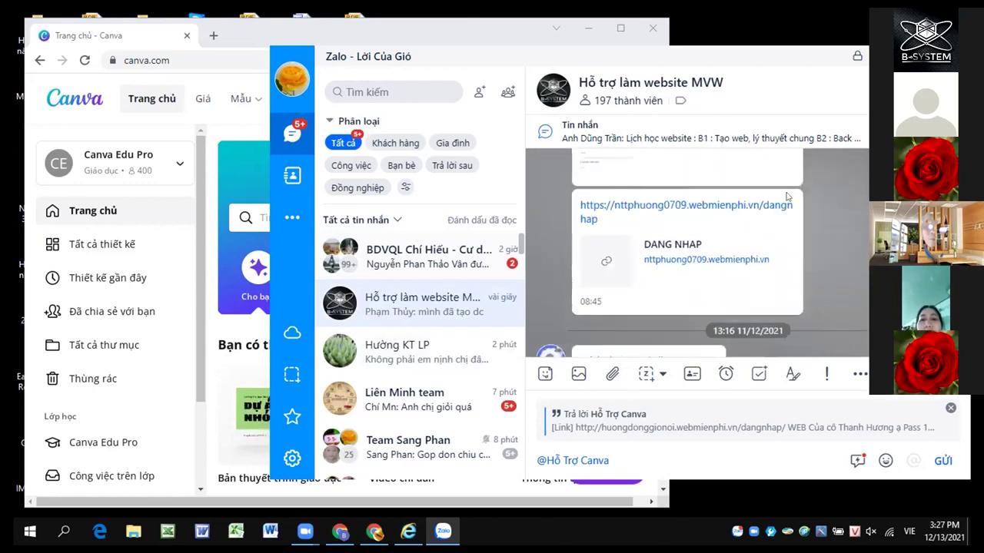
scroll(697, 254, "down", 5)
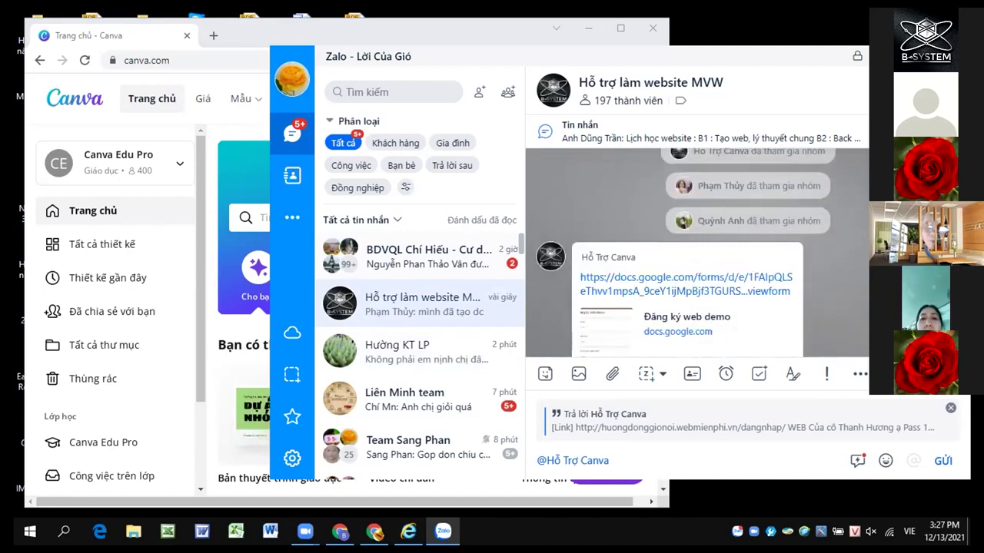
scroll(696, 254, "down", 4)
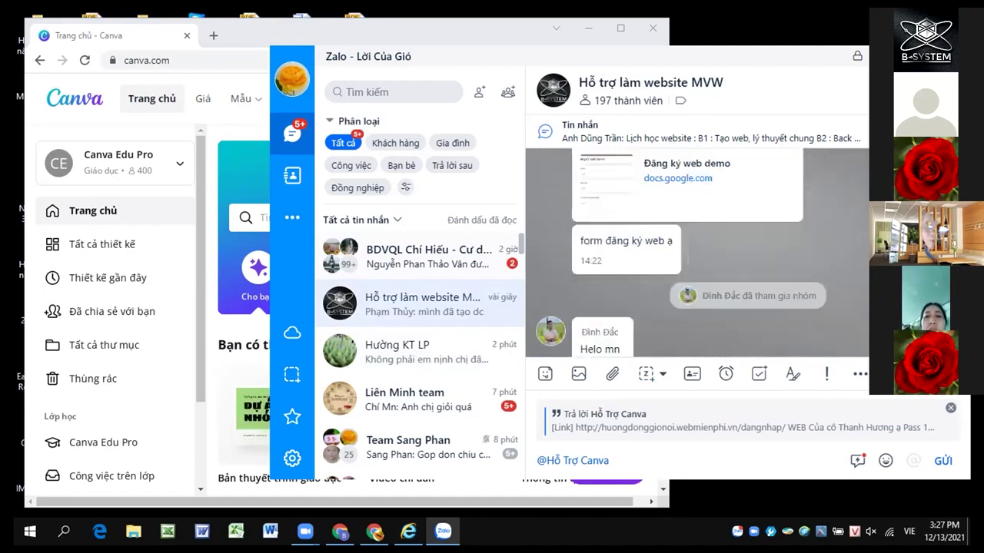
scroll(785, 354, "down", 6)
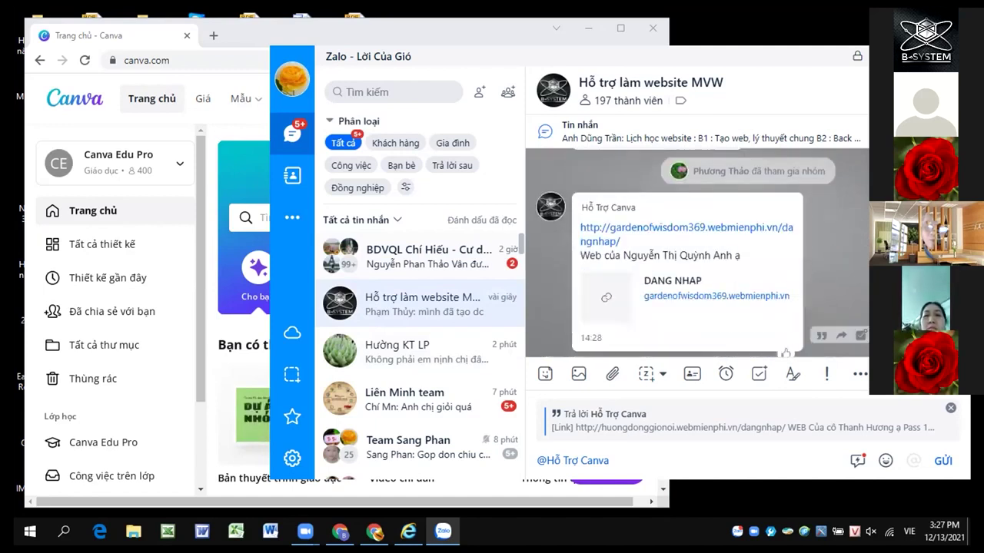
scroll(786, 353, "down", 5)
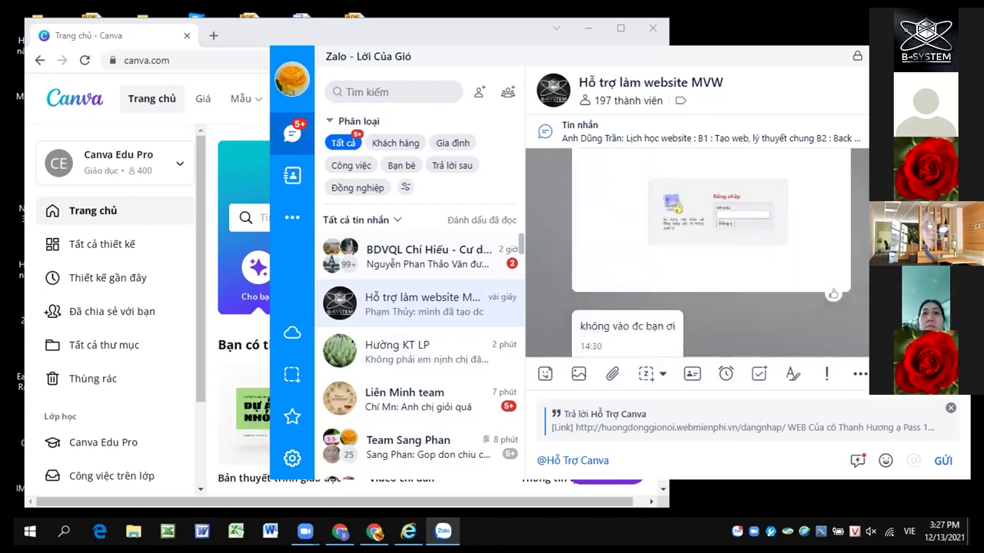
scroll(786, 353, "down", 5)
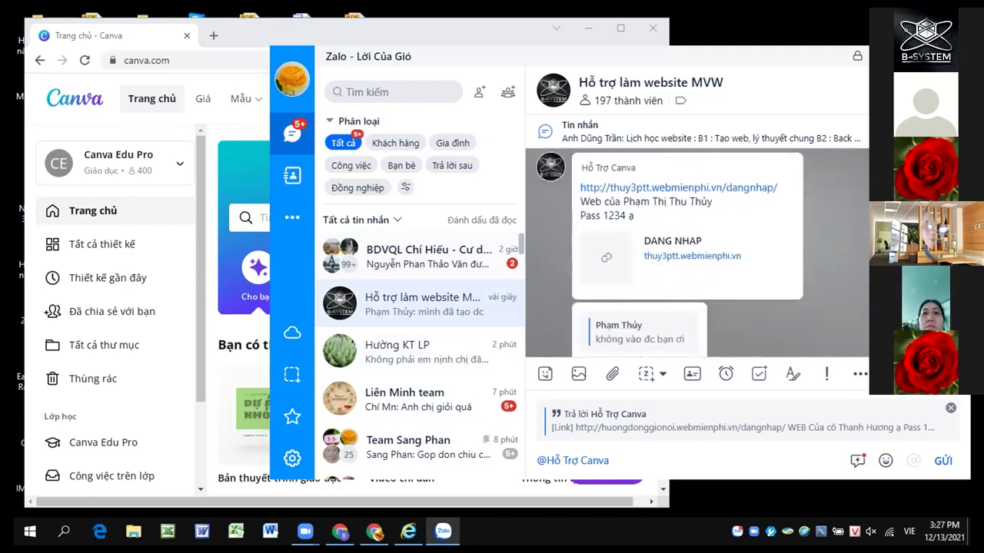
scroll(697, 254, "down", 5)
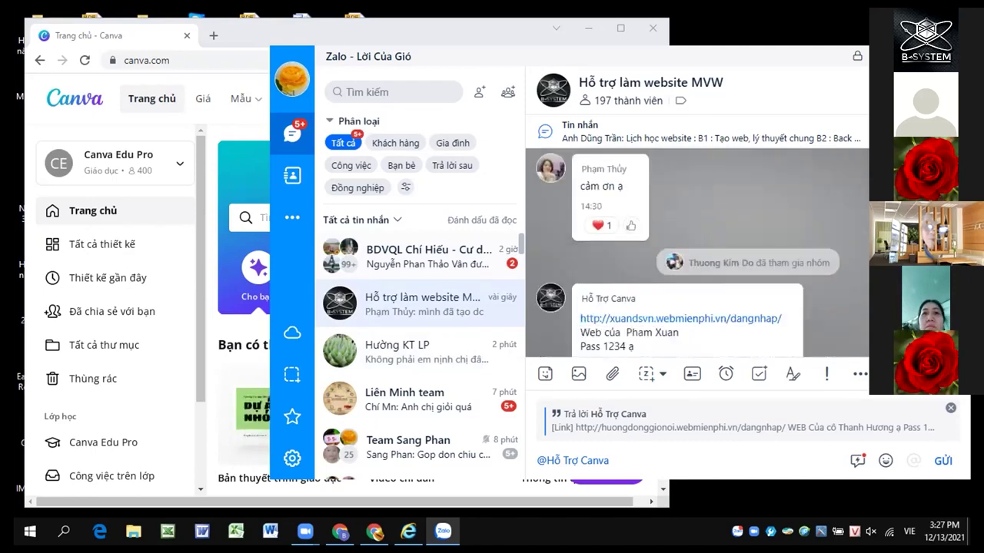
scroll(698, 253, "down", 5)
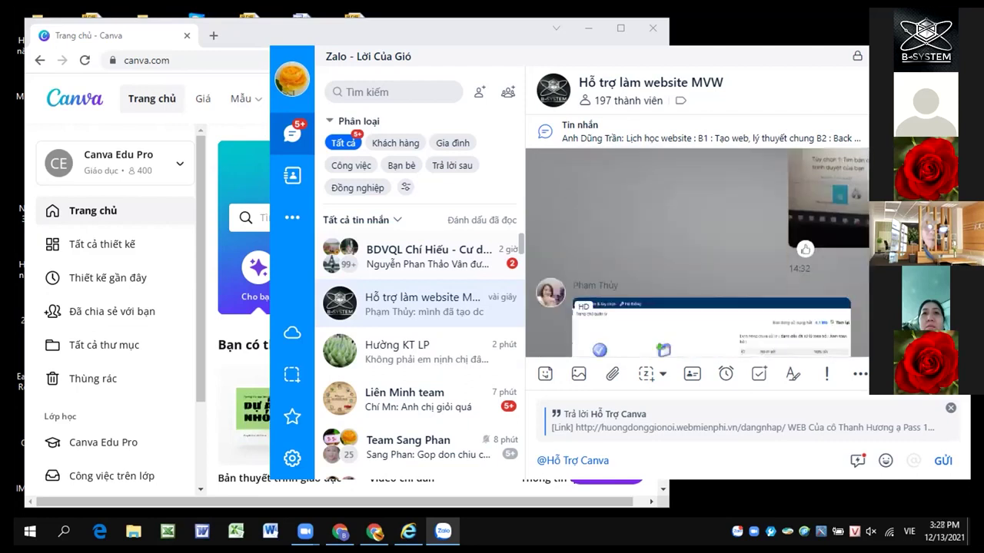
scroll(697, 253, "down", 5)
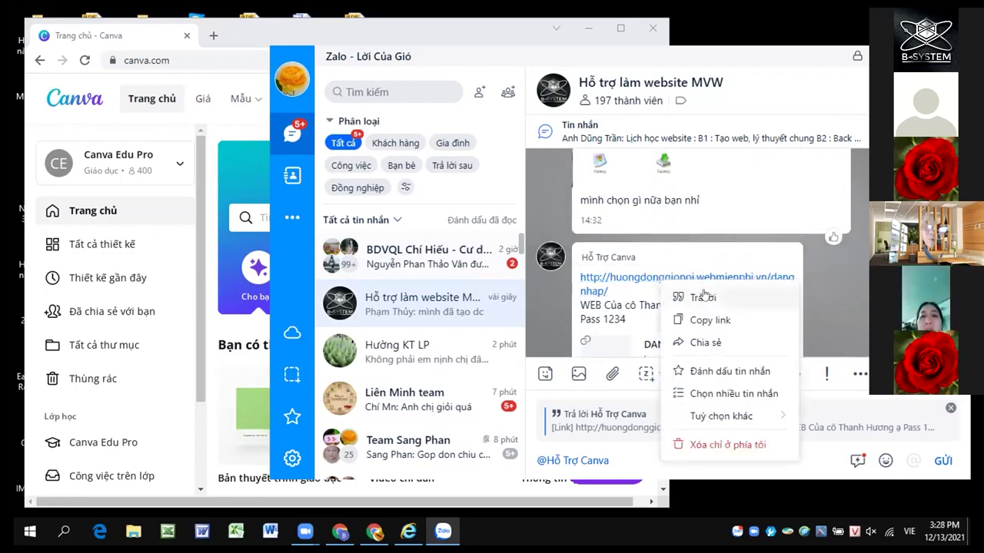
Step: Copy the huongdonggionoi login link from the message and bring Chrome forward
left_click(704, 320)
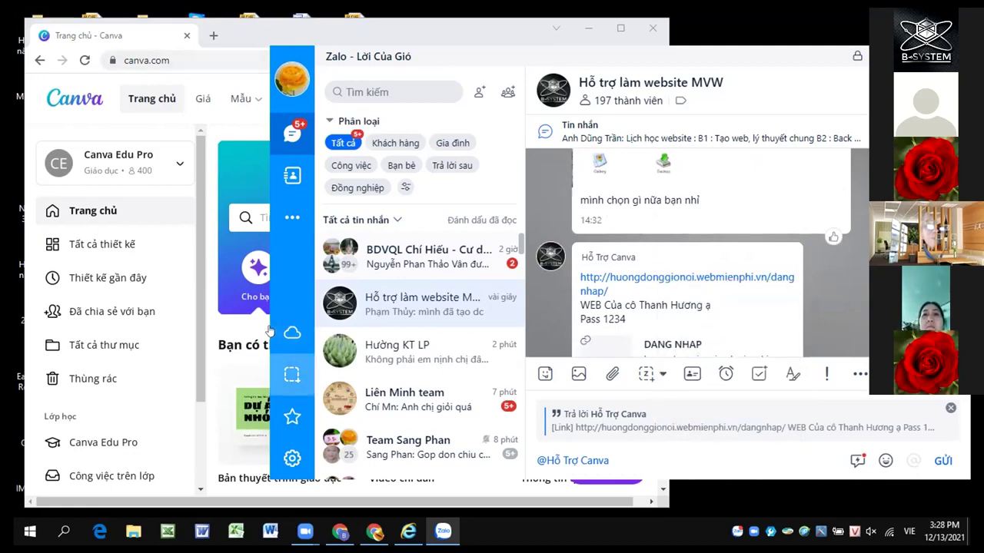
left_click(374, 531)
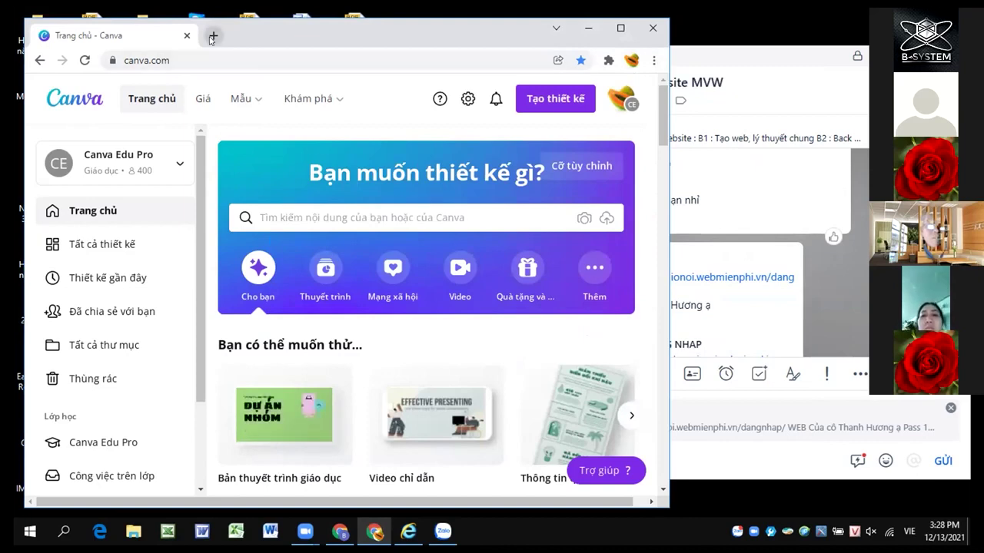
Step: Paste-and-go the copied login link in a new tab, then submit the admin password
left_click(212, 36)
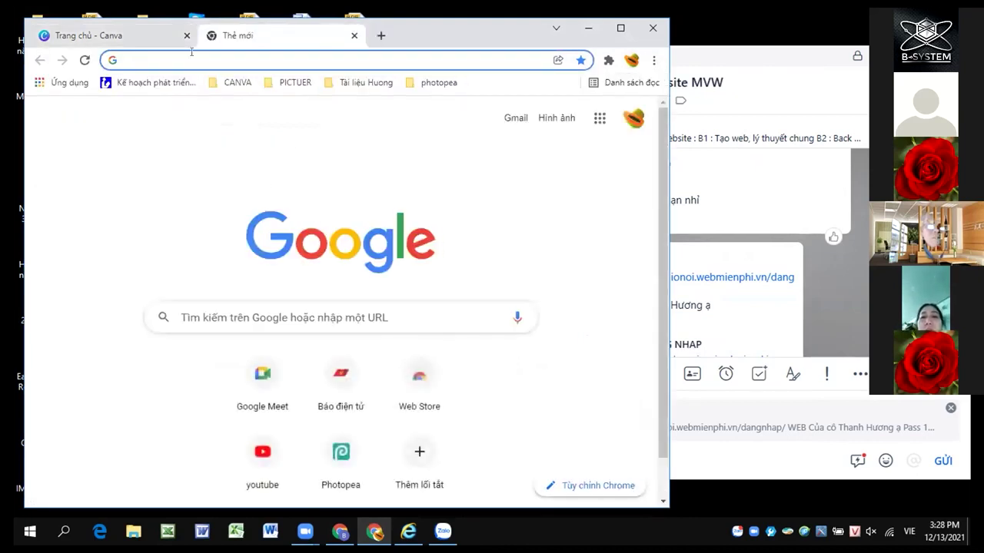
right_click(195, 59)
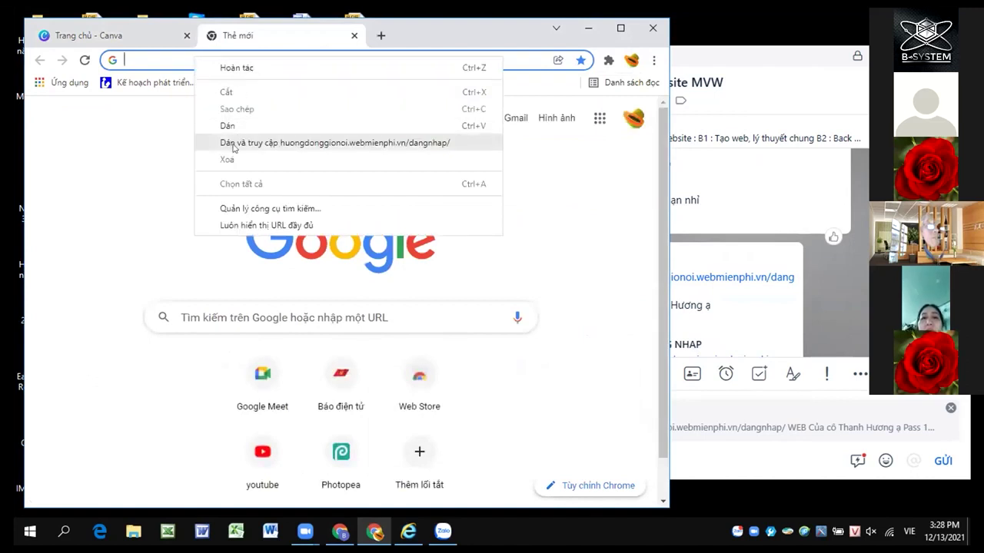
left_click(233, 145)
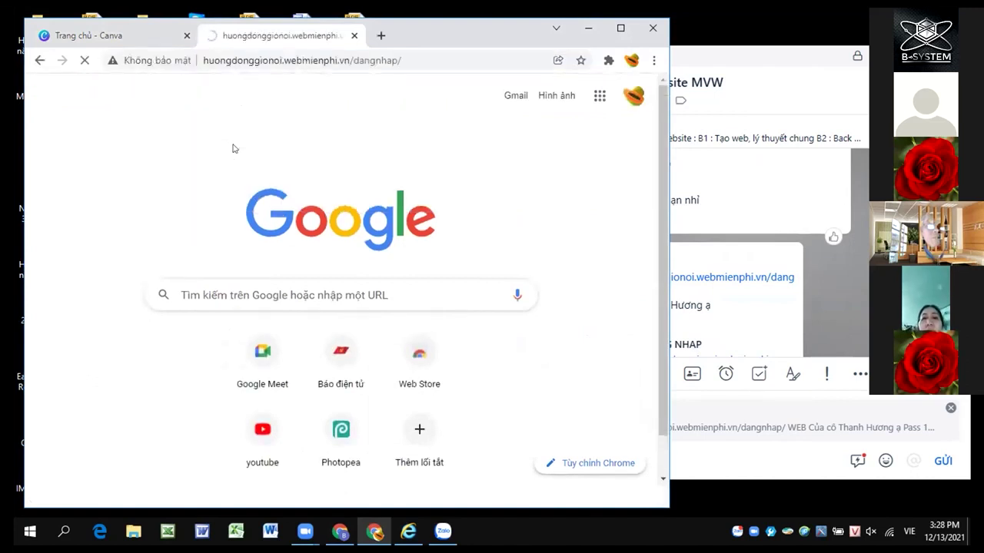
left_click(361, 252)
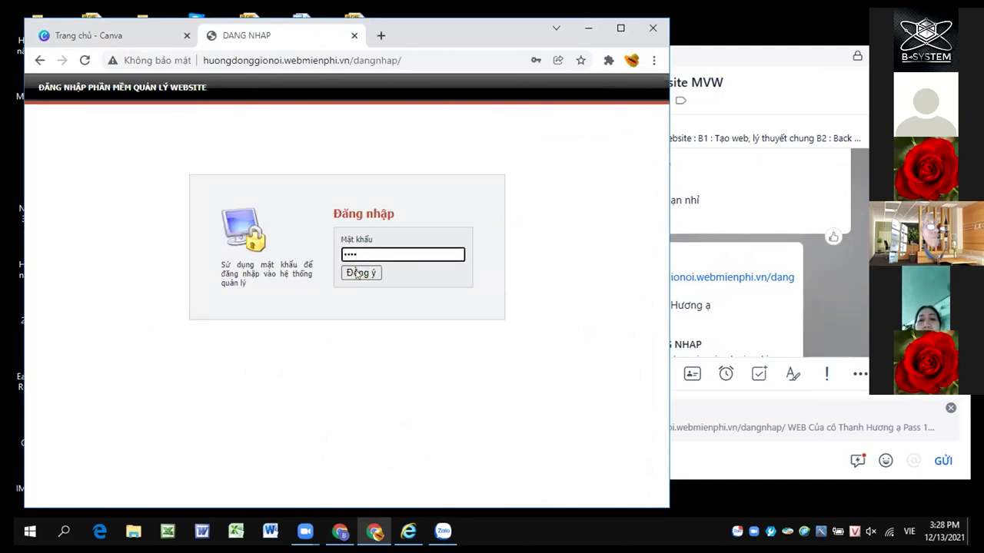
left_click(357, 274)
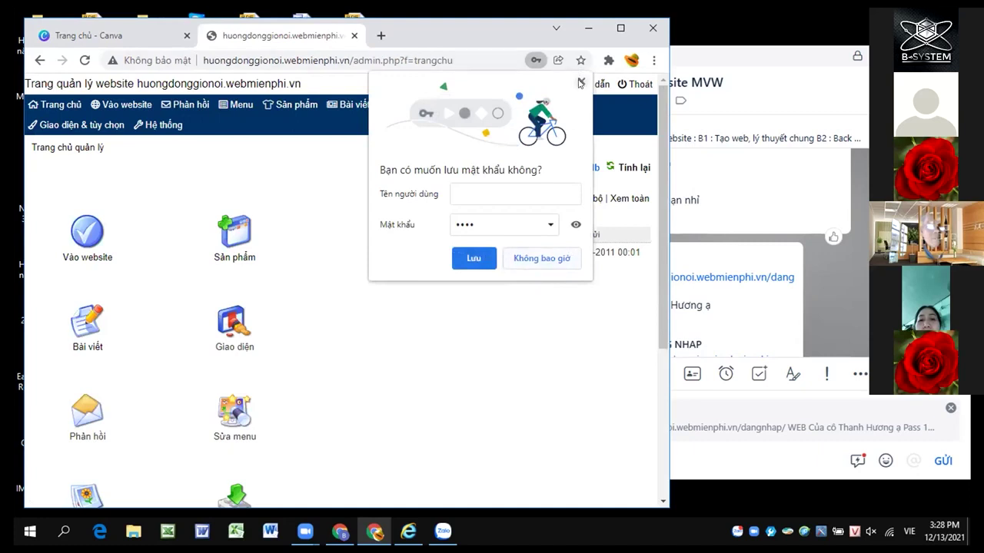
Step: Dismiss the browser's save-password offer and close the Zalo window
left_click(580, 82)
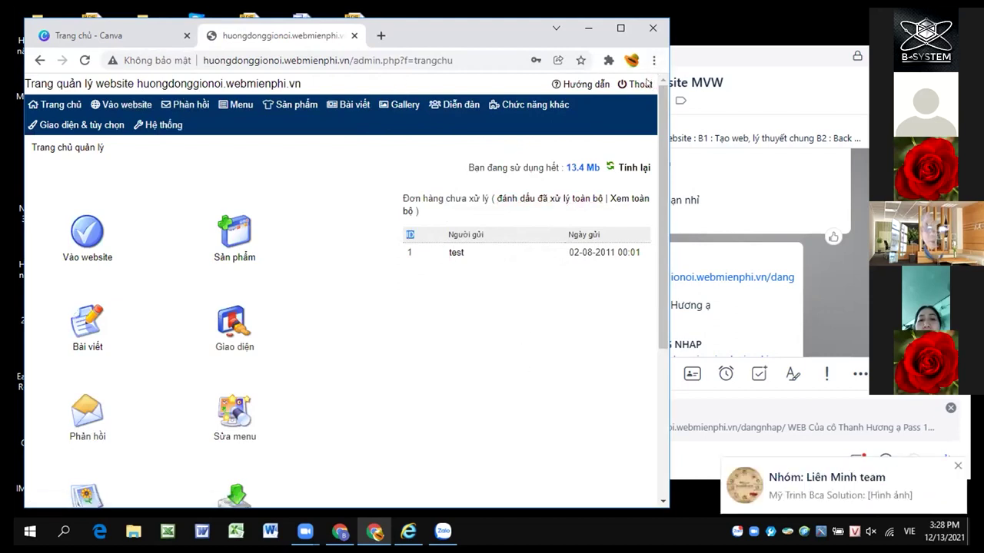
left_click(631, 60)
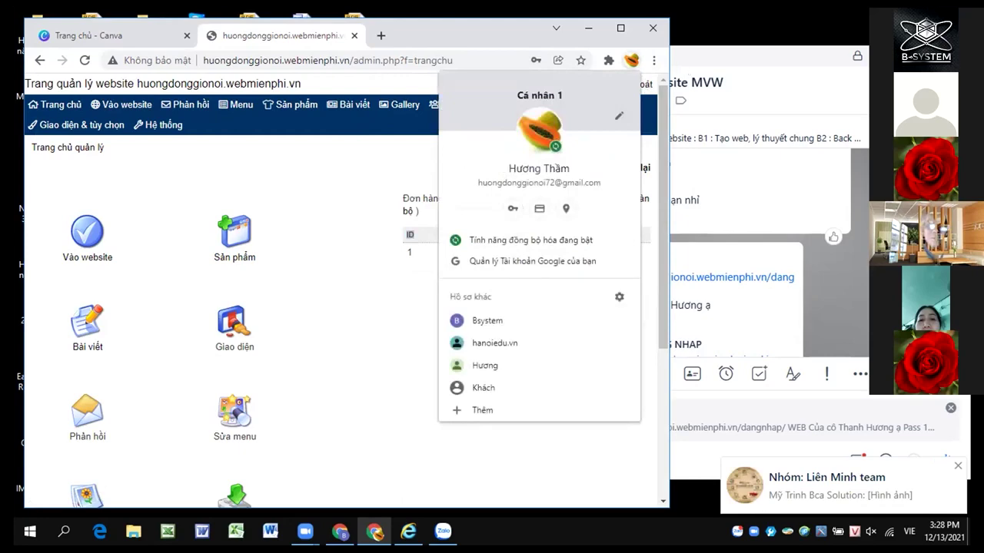
key("alt+Tab")
key("alt+F4")
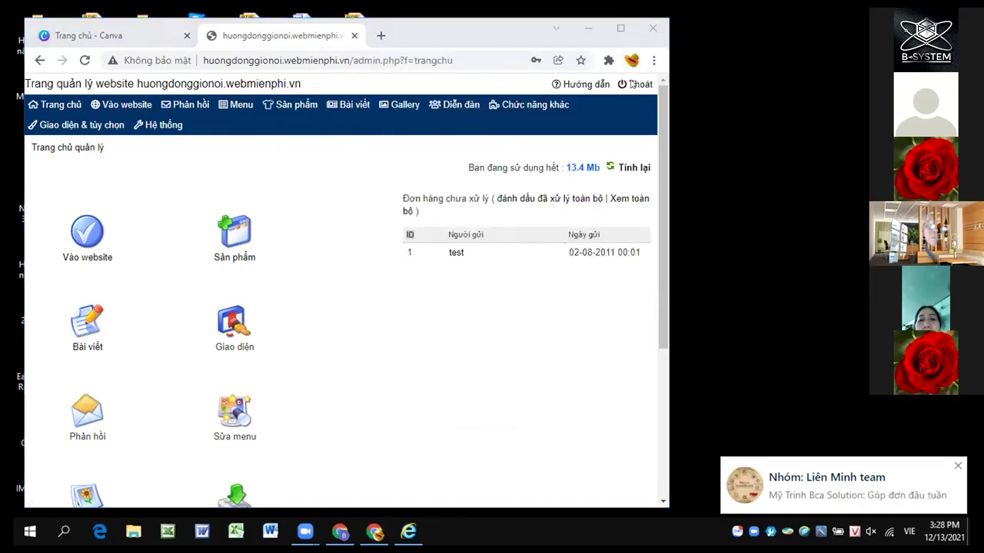
Step: Detach the Canva tab into its own window, maximize it, then close it
left_click(151, 34)
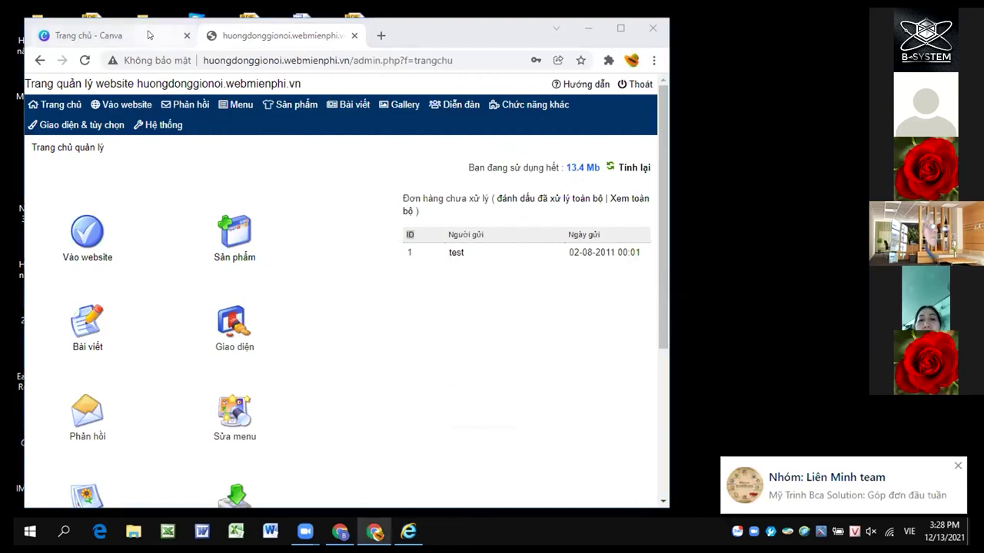
left_click_drag(115, 36, 238, 97)
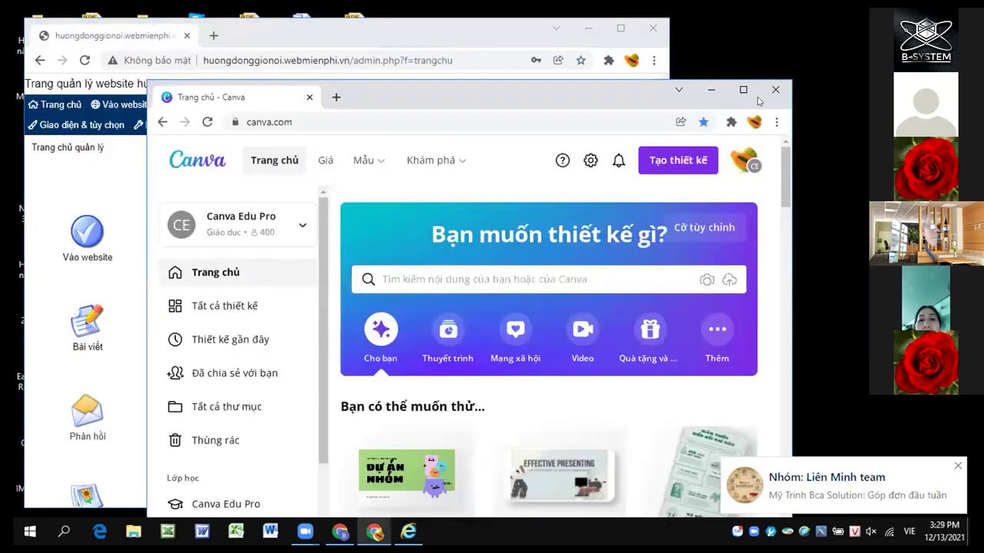
left_click(741, 91)
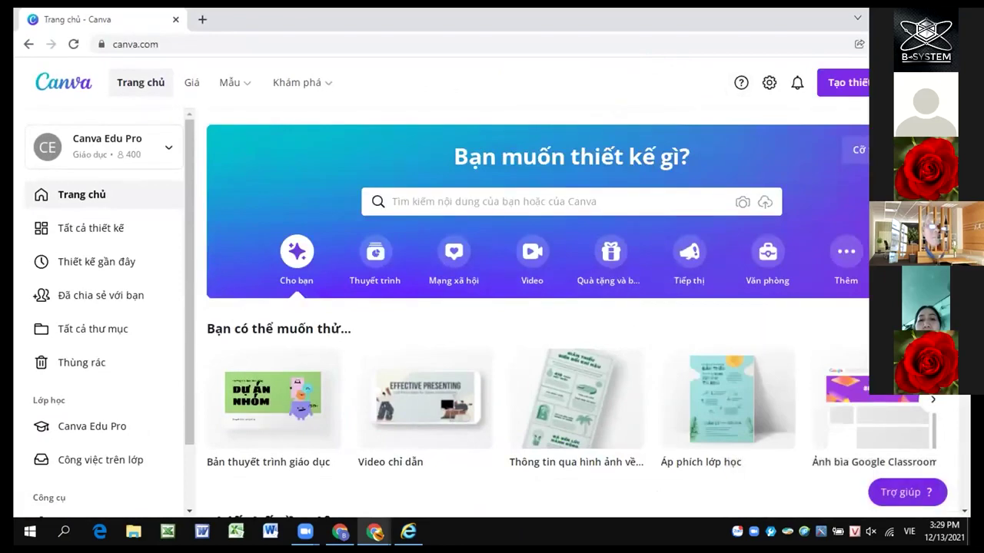
key("ctrl+w")
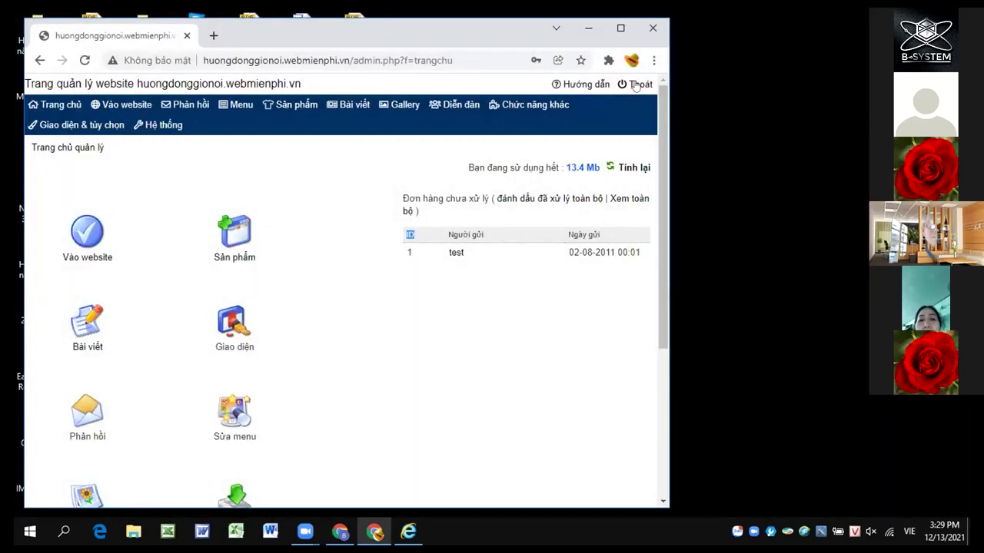
Step: Reposition the admin browser window and maximize it so the dashboard fills the screen
left_click(654, 60)
left_click(457, 138)
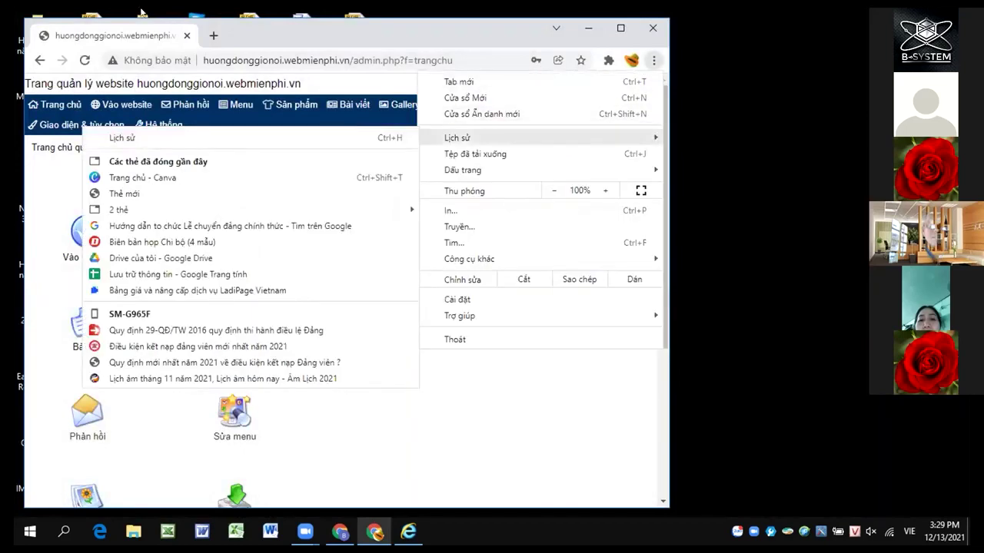
left_click(107, 37)
left_click_drag(108, 37, 126, 96)
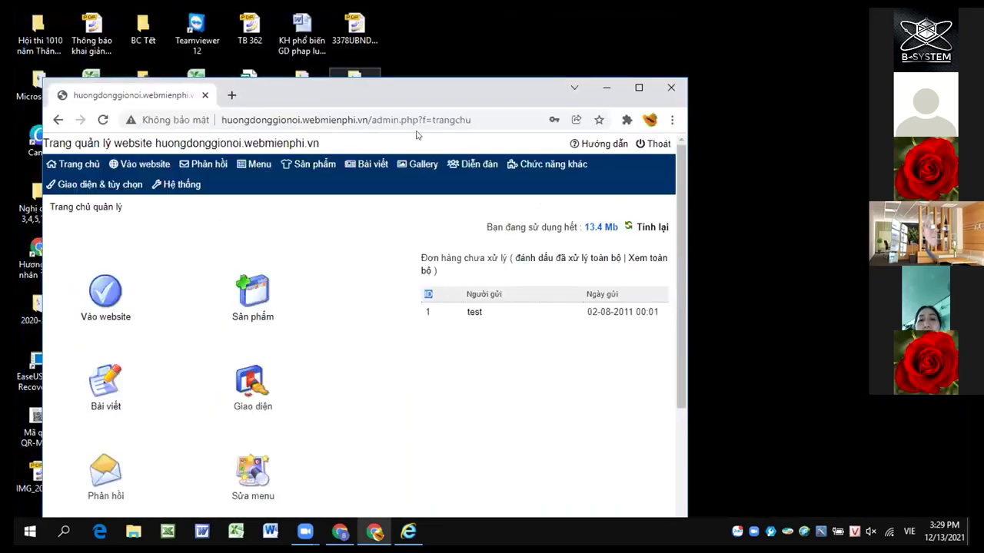
left_click(639, 87)
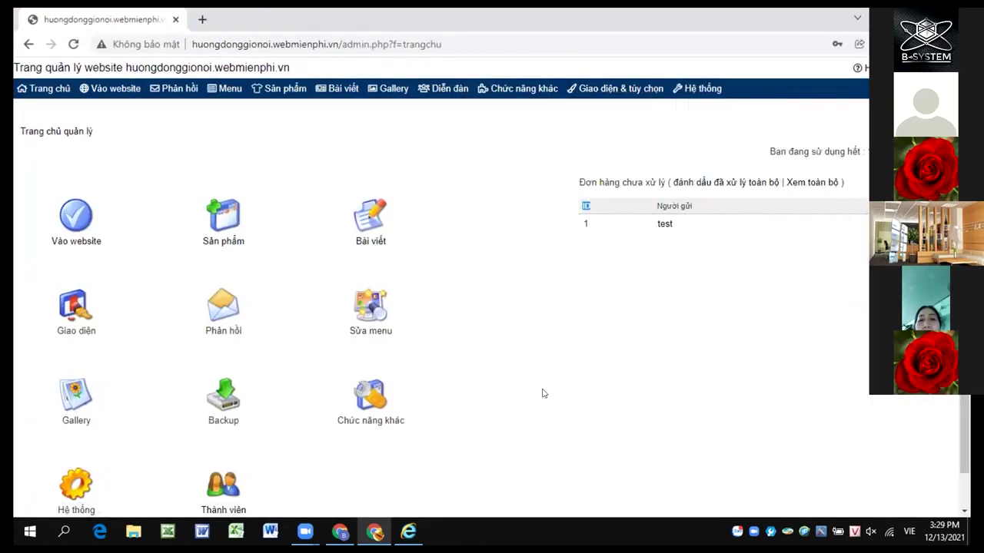
mouse_move(166, 90)
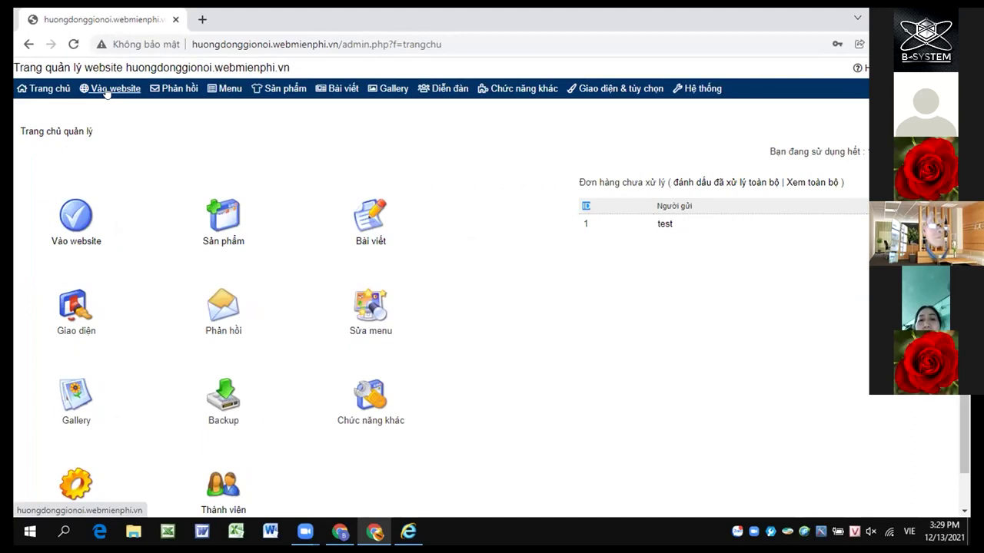
Step: Open the huongdonggionoi.webmienphi.vn storefront in a new tab, reload it, and return to the admin tab
left_click(107, 89)
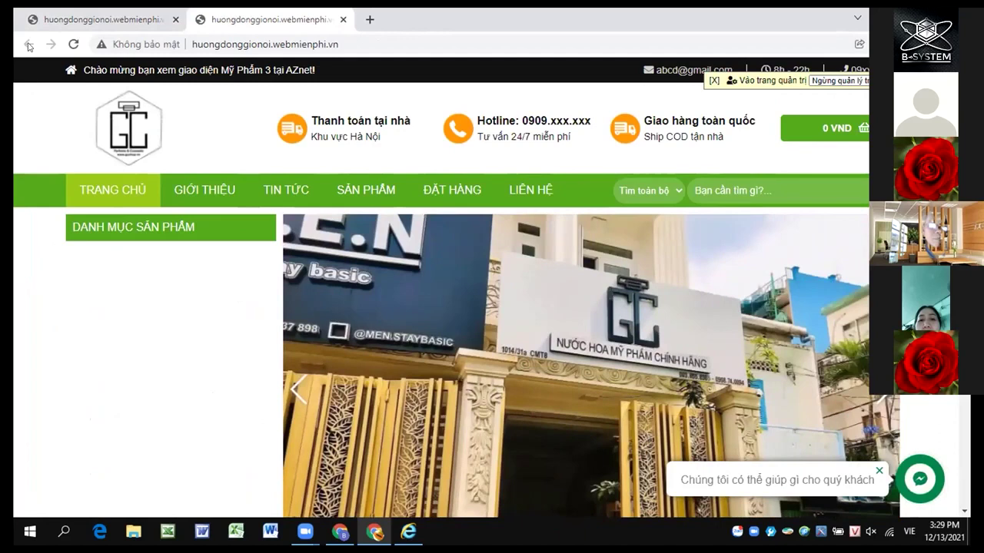
left_click(73, 45)
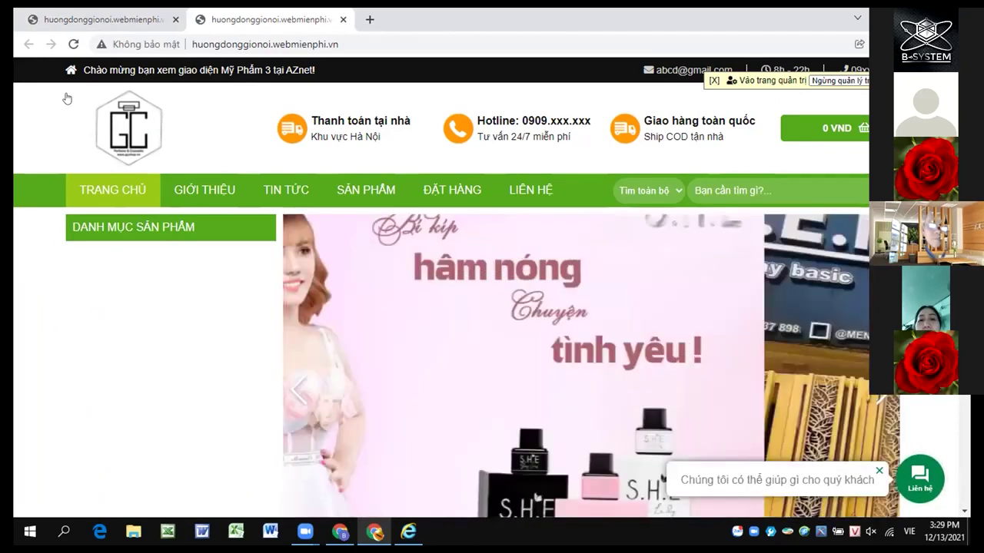
left_click(74, 18)
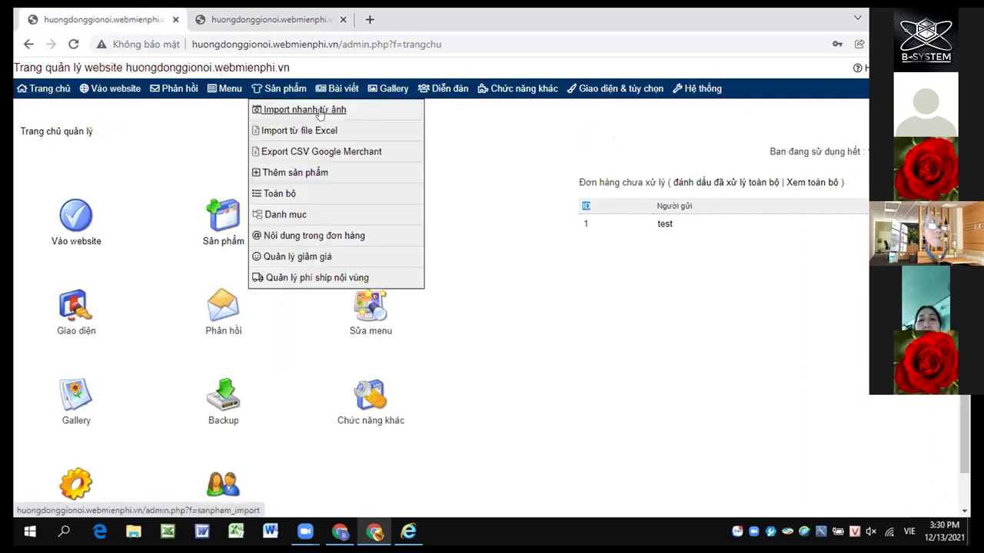
Step: Open the Mẫu cài đặt nhanh gallery and close template #649819's replacement options unapplied
mouse_move(624, 90)
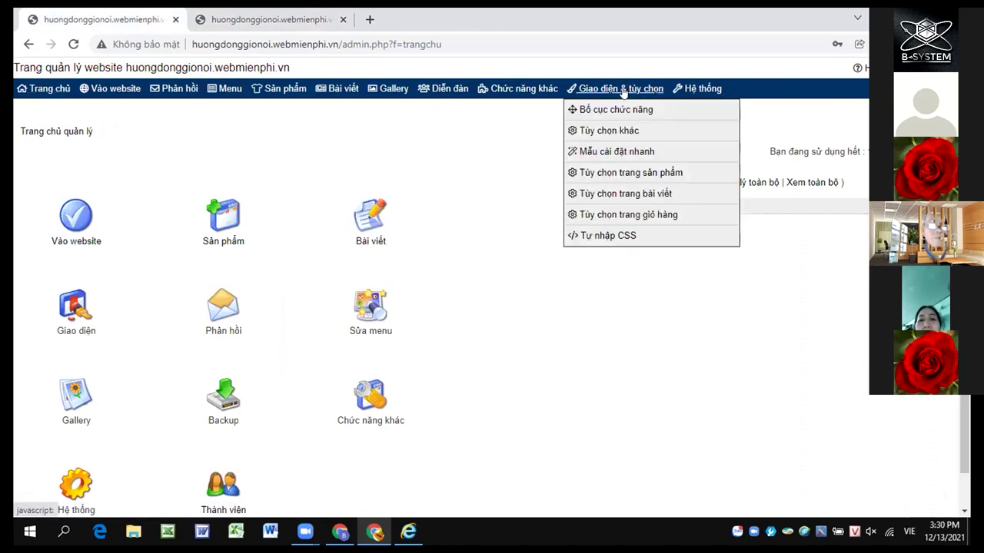
left_click(615, 152)
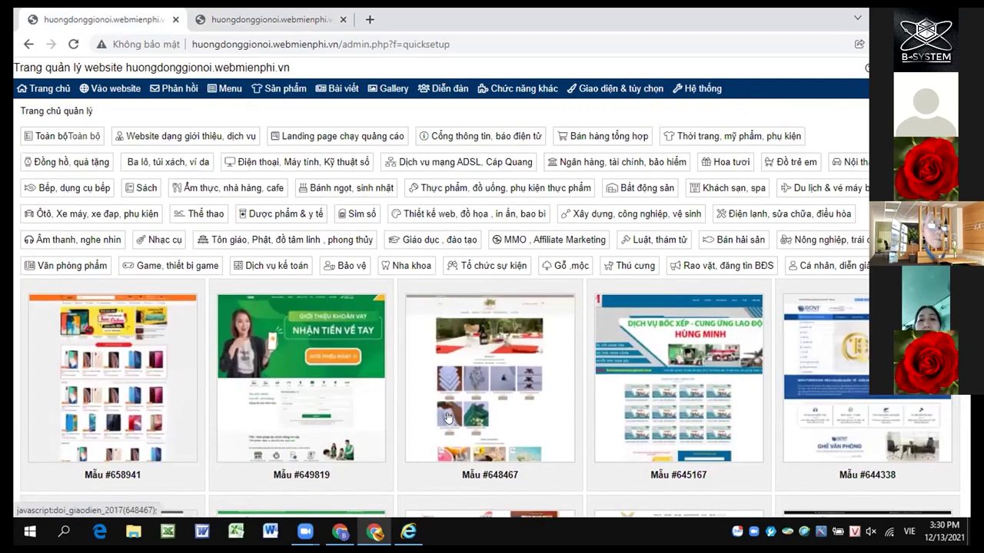
left_click(368, 357)
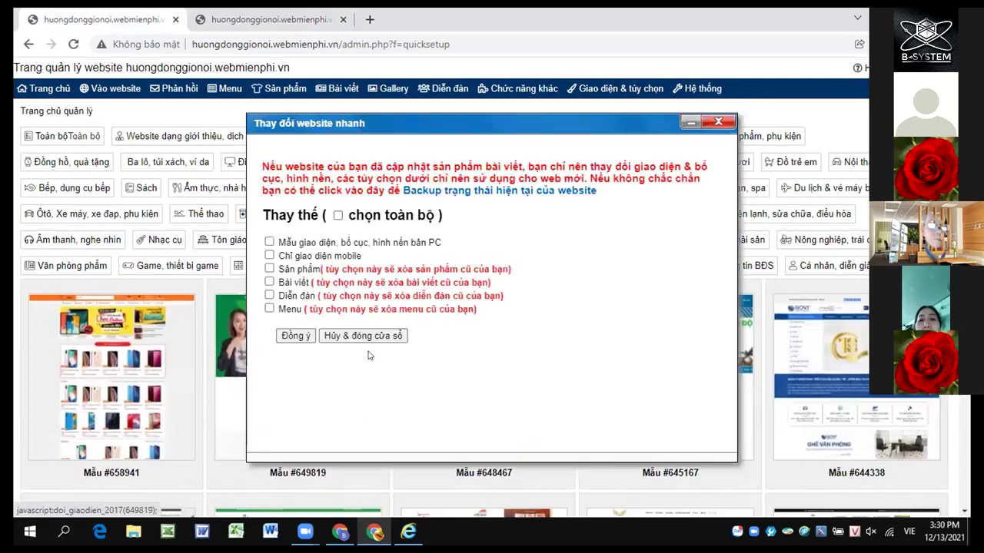
left_click(718, 123)
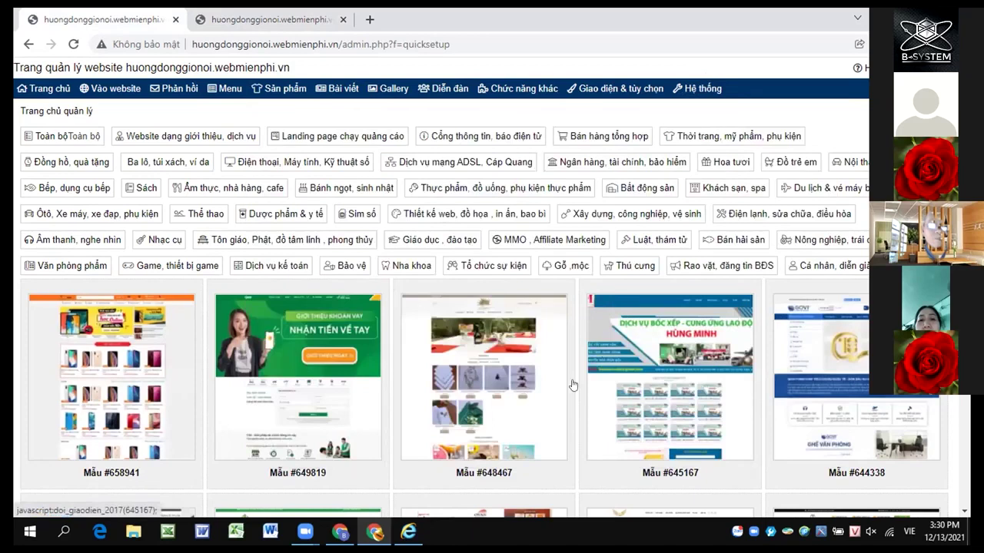
Step: Apply template #641158 with every replacement option selected and confirm replacing old content
scroll(822, 323, "down", 5)
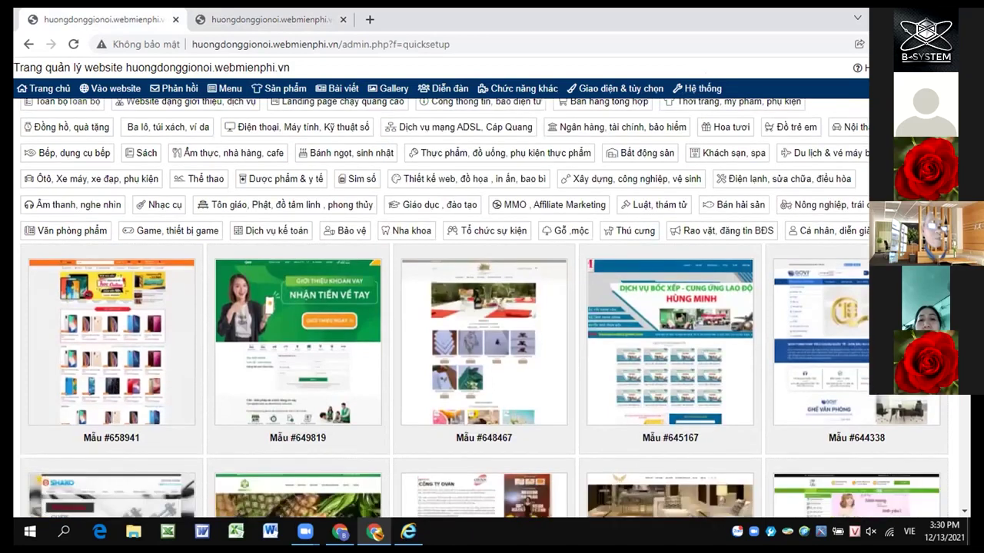
scroll(485, 307, "down", 1)
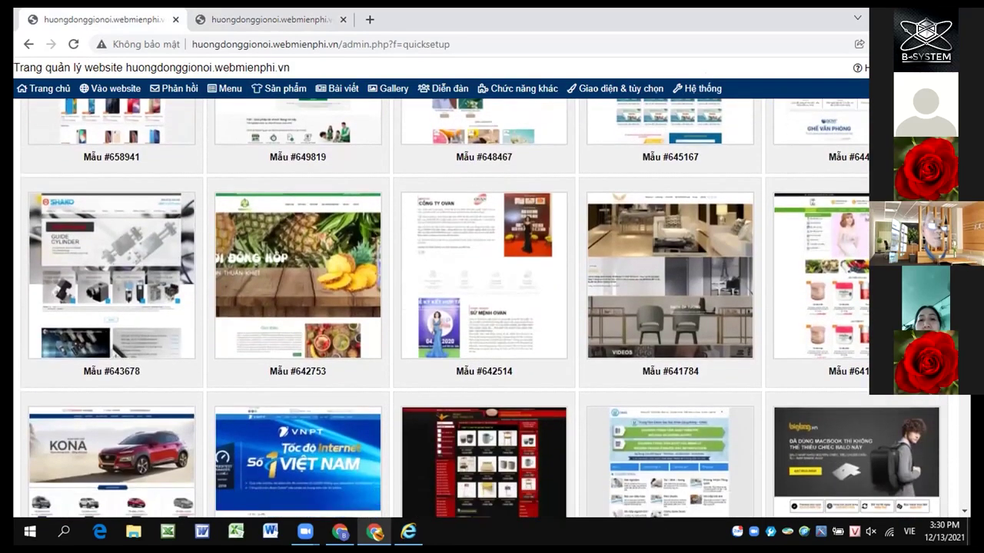
scroll(480, 308, "down", 2)
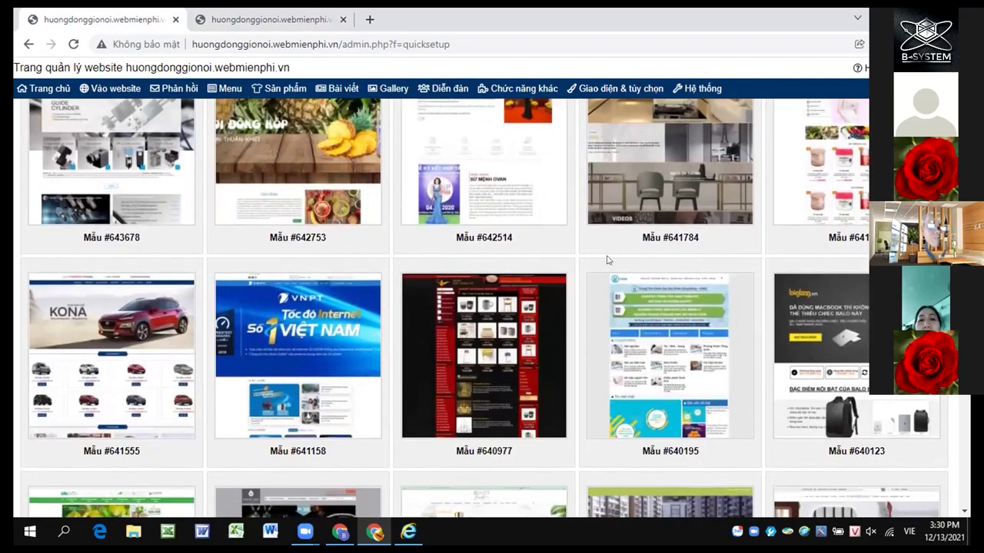
left_click(354, 336)
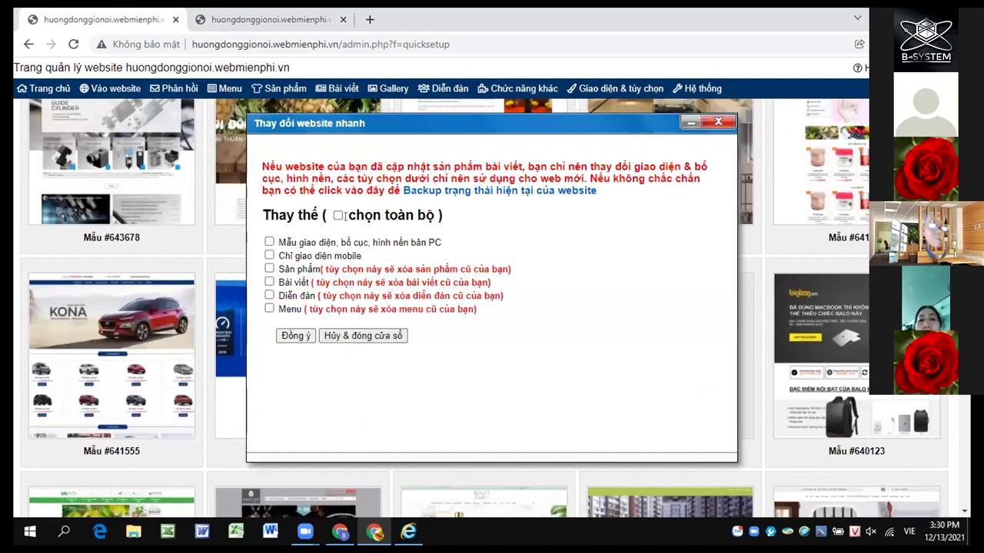
left_click(337, 215)
left_click(296, 336)
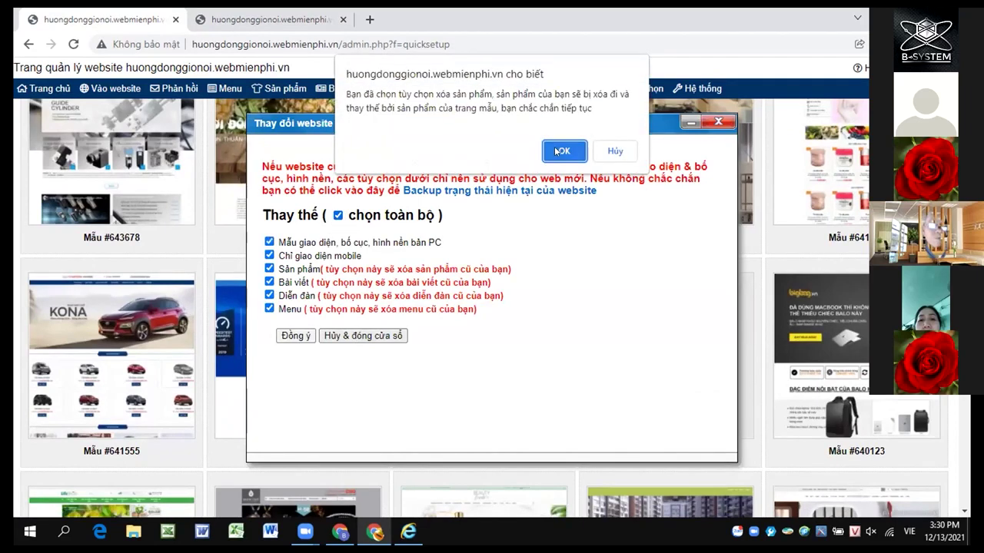
left_click(561, 151)
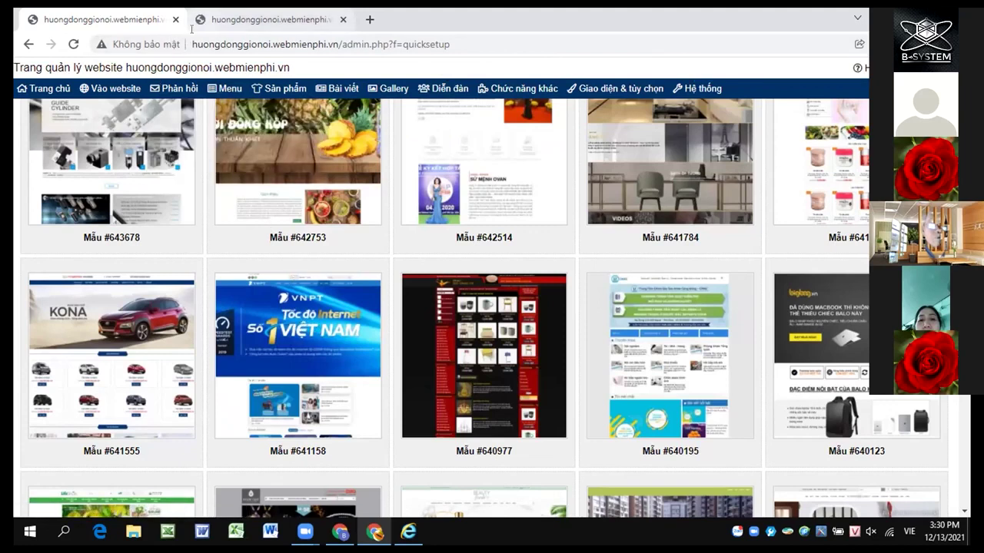
Step: View the live site's new VNPT design in a new tab, then go to Vào trang quản trị
left_click(108, 90)
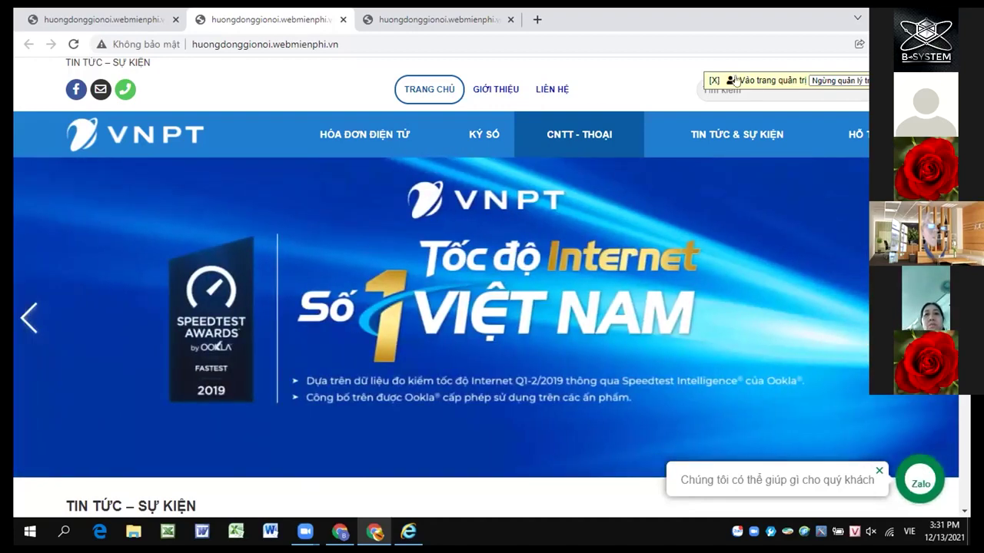
left_click(756, 80)
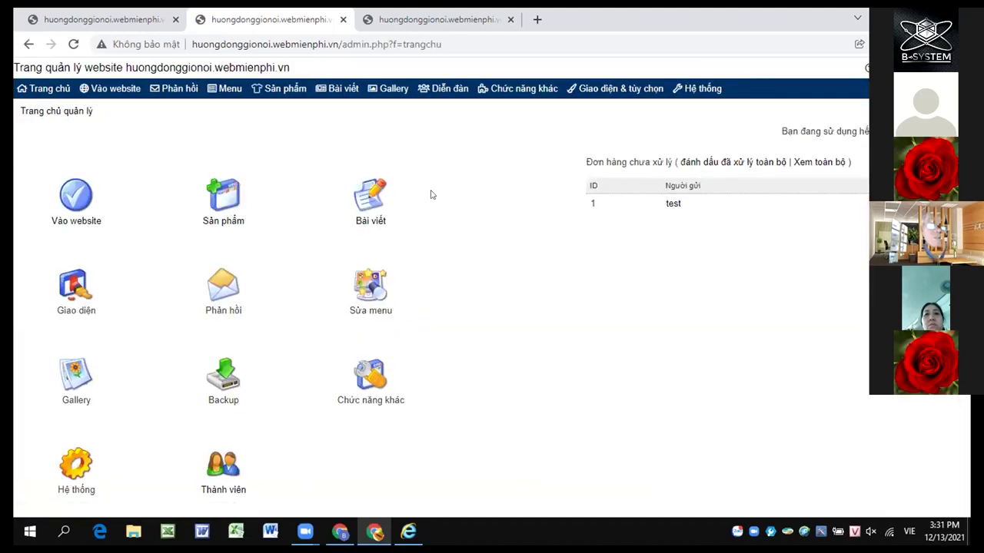
Step: Open the Sửa menu editor and set Trang chủ's order number to 5
left_click(368, 294)
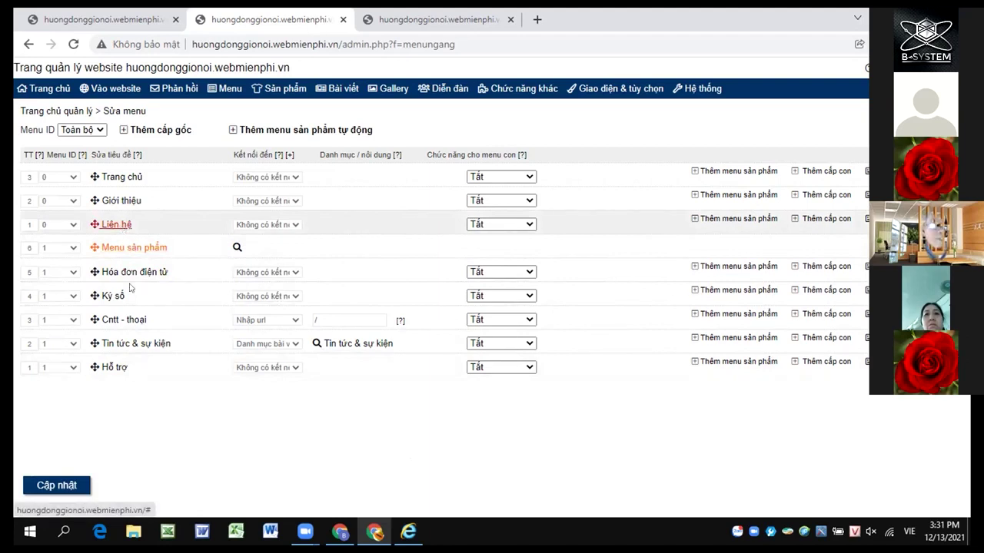
right_click(29, 176)
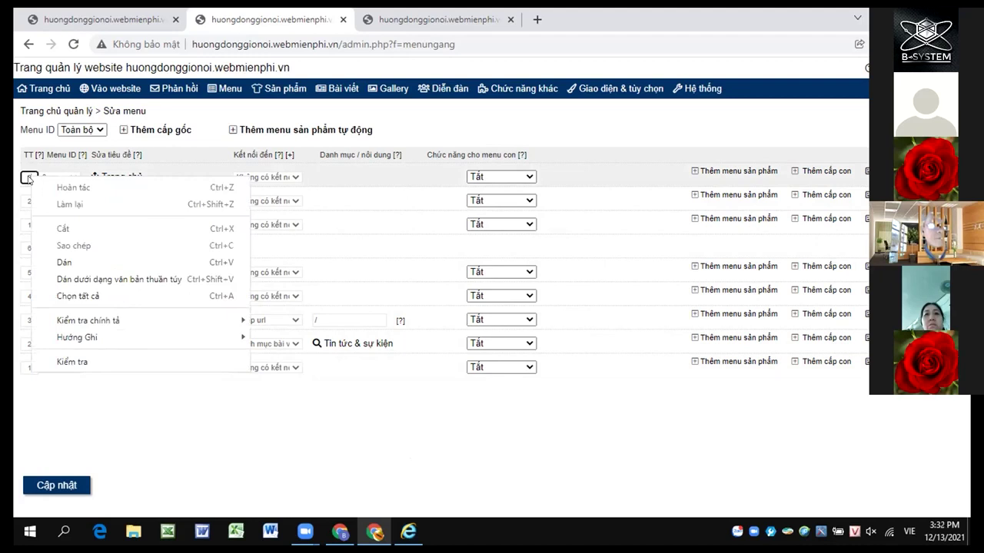
left_click(28, 177)
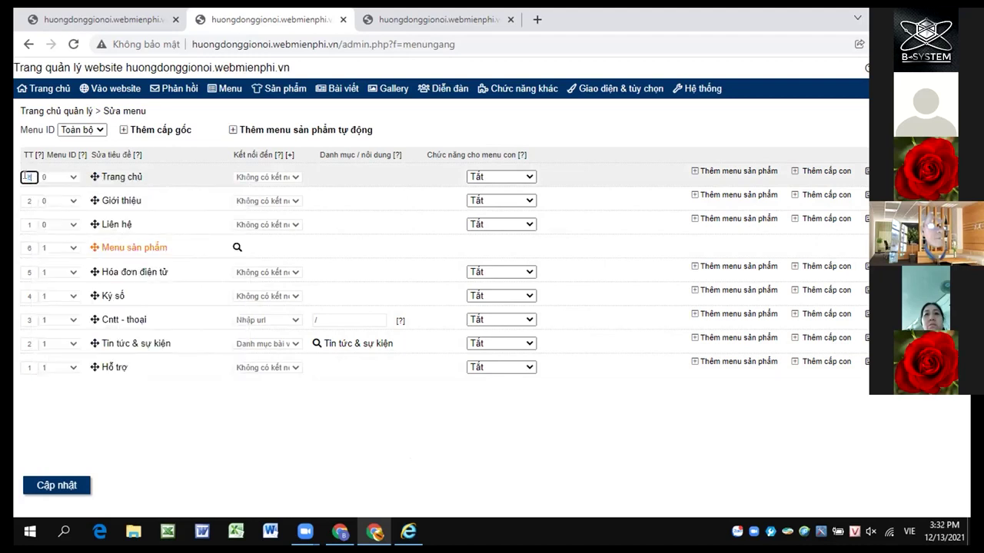
type("5")
left_click(145, 421)
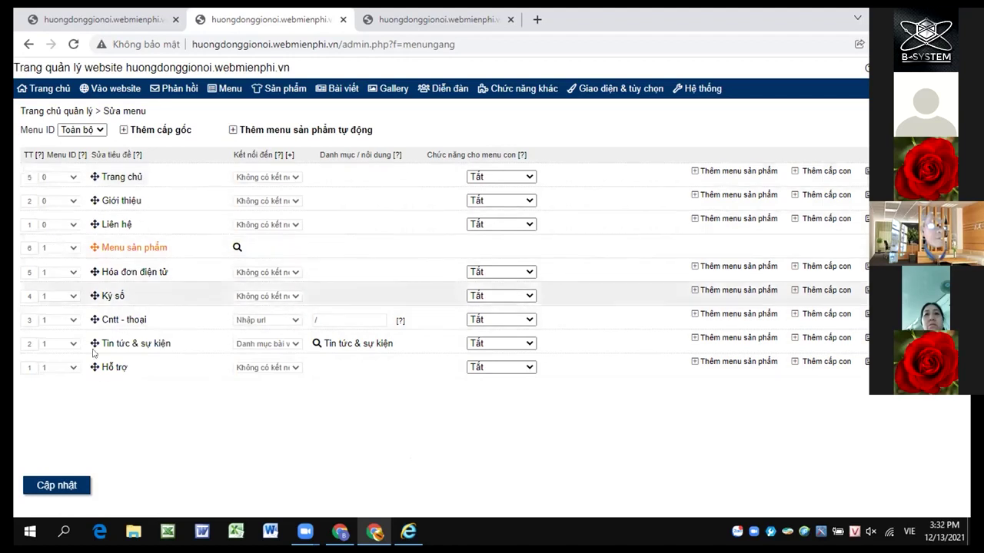
Step: Enter 2 as Giới thiệu's order, then close Liên hệ's title editor unchanged
double_click(28, 201)
type("2")
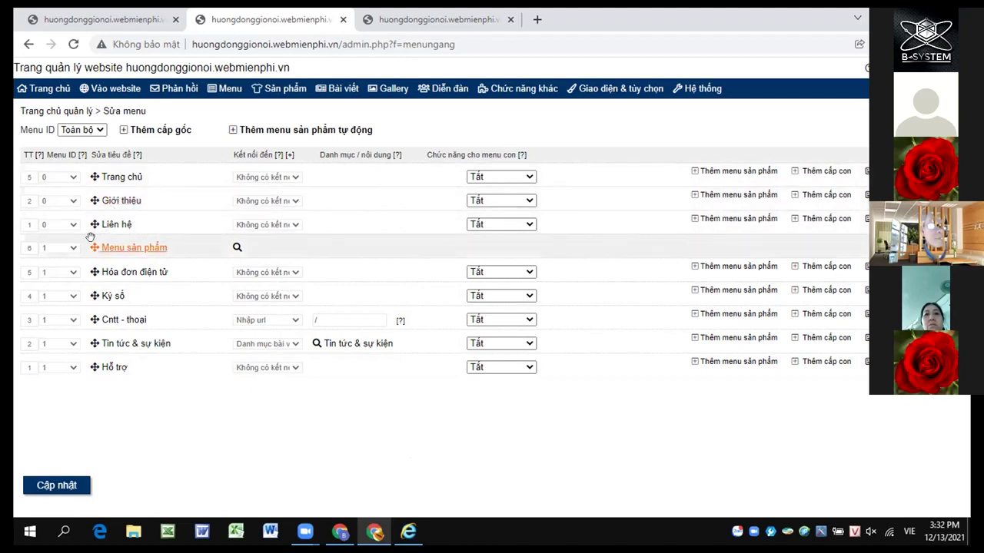
left_click(29, 201)
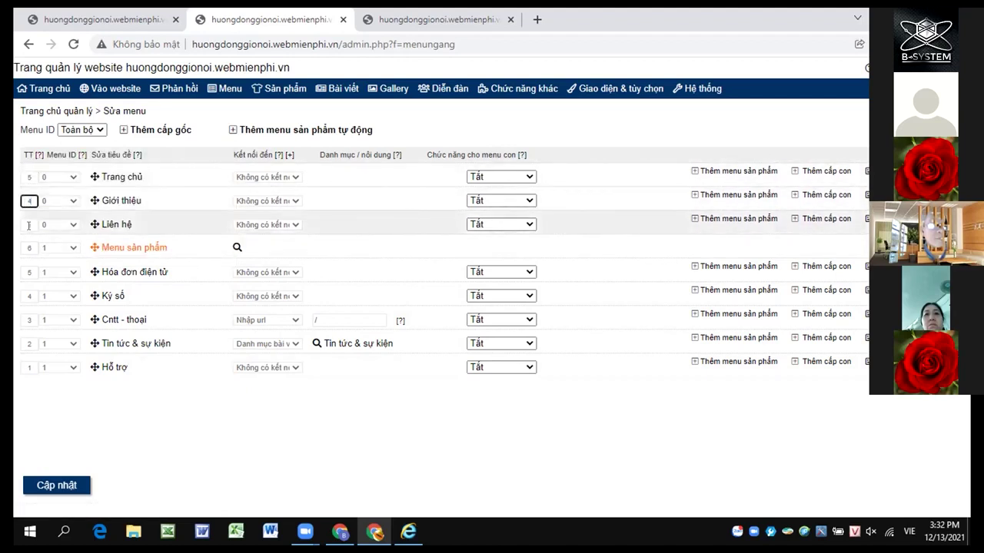
left_click(29, 223)
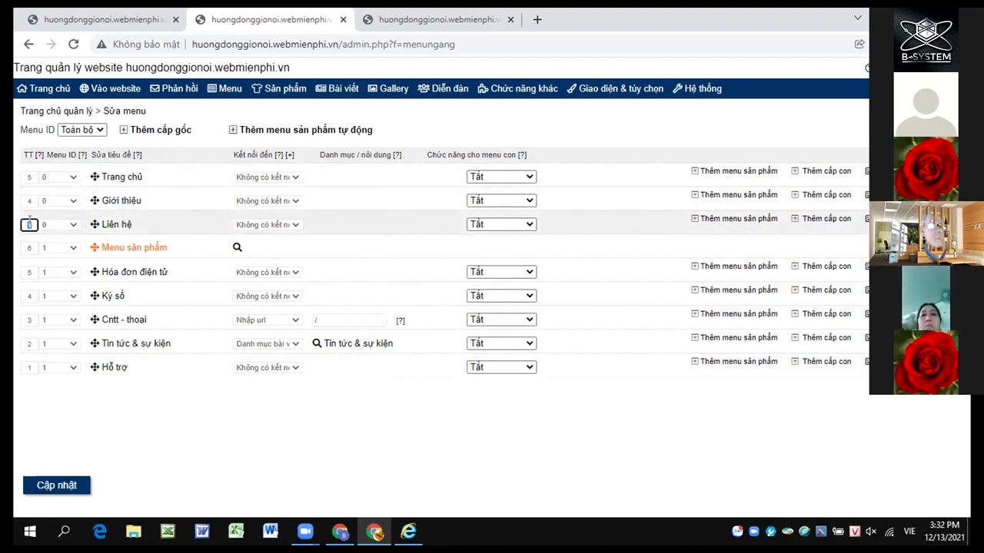
left_click(28, 247)
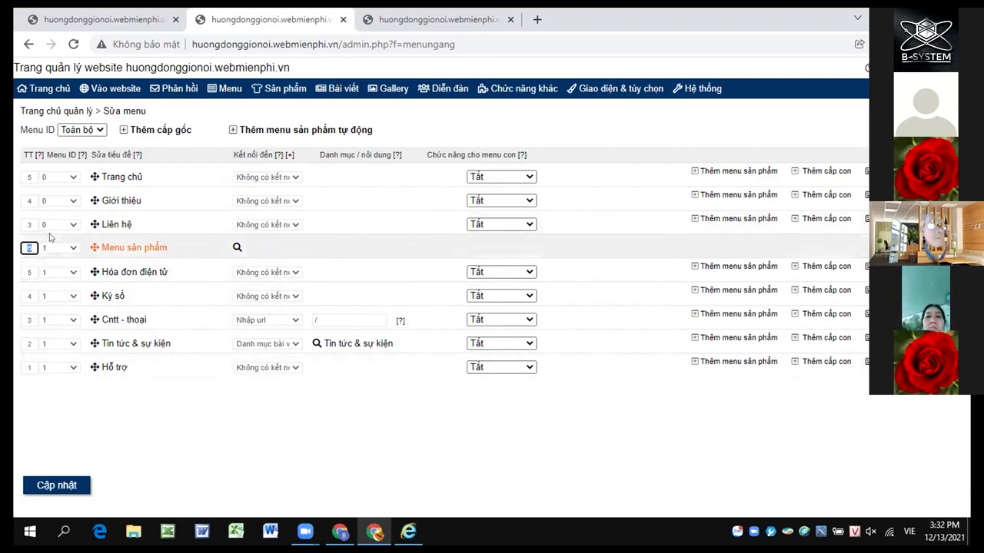
left_click(164, 226)
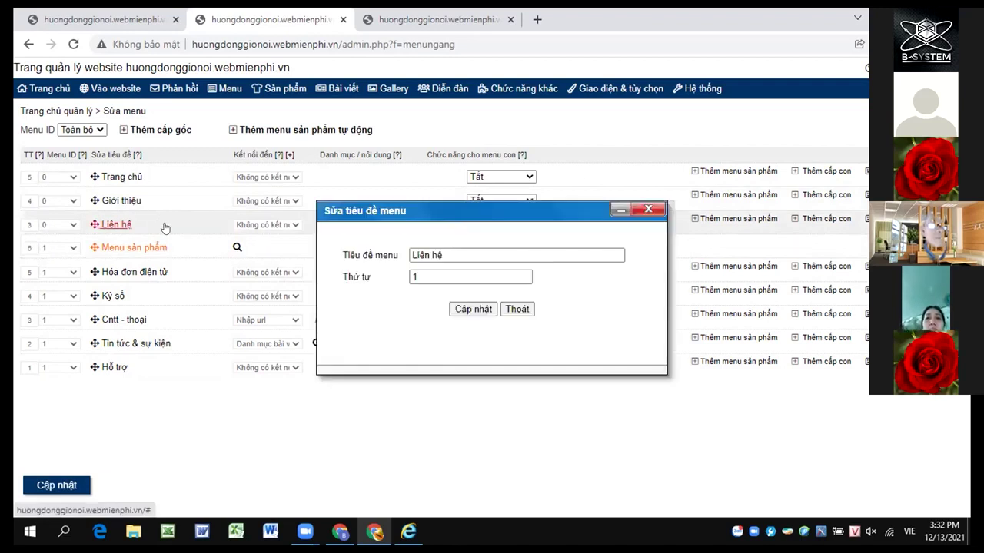
left_click(648, 209)
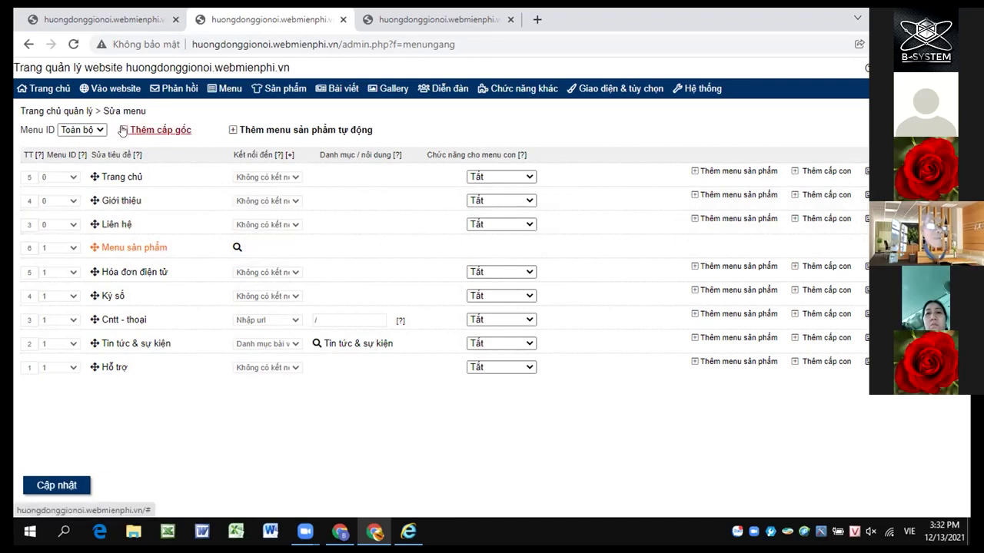
Step: Use Thêm cấp gốc to create the Tuyển dụng item with Thứ tự 2
left_click(122, 131)
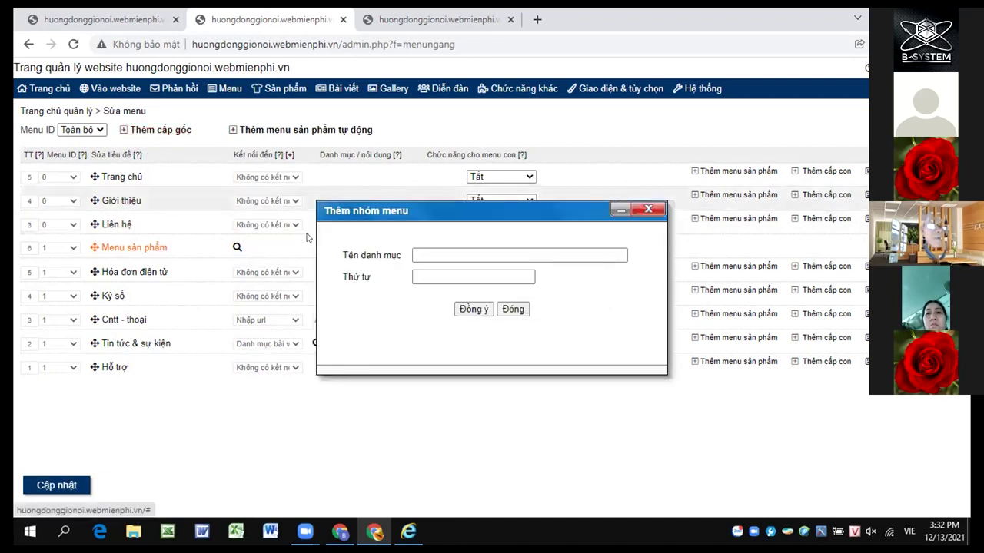
left_click(473, 254)
left_click(473, 253)
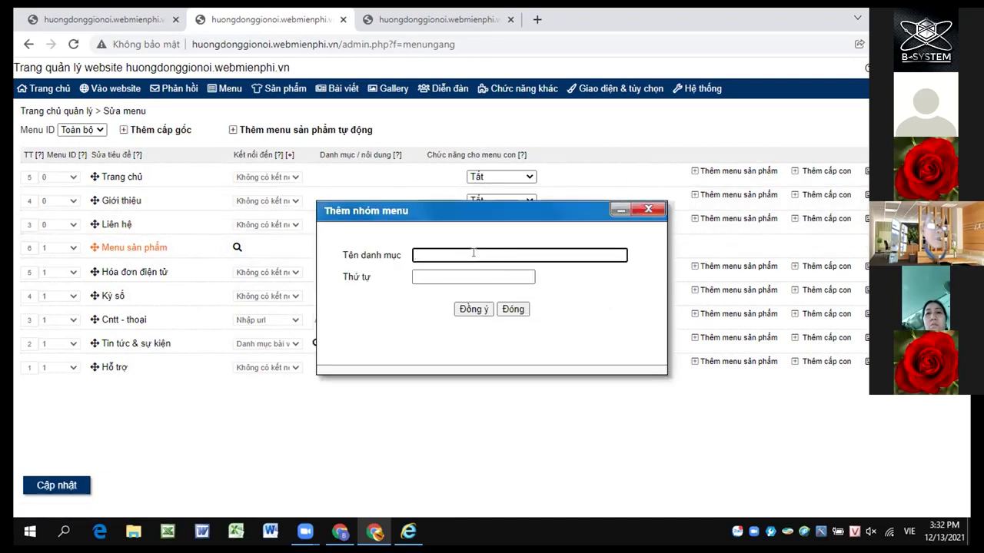
type("Tuyên dungj")
left_click(449, 275)
type("2")
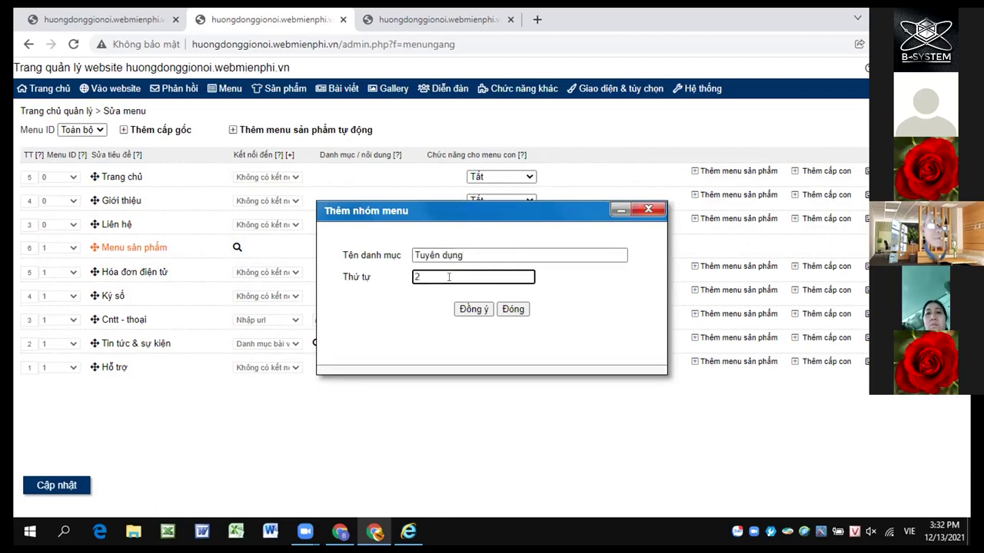
left_click(469, 309)
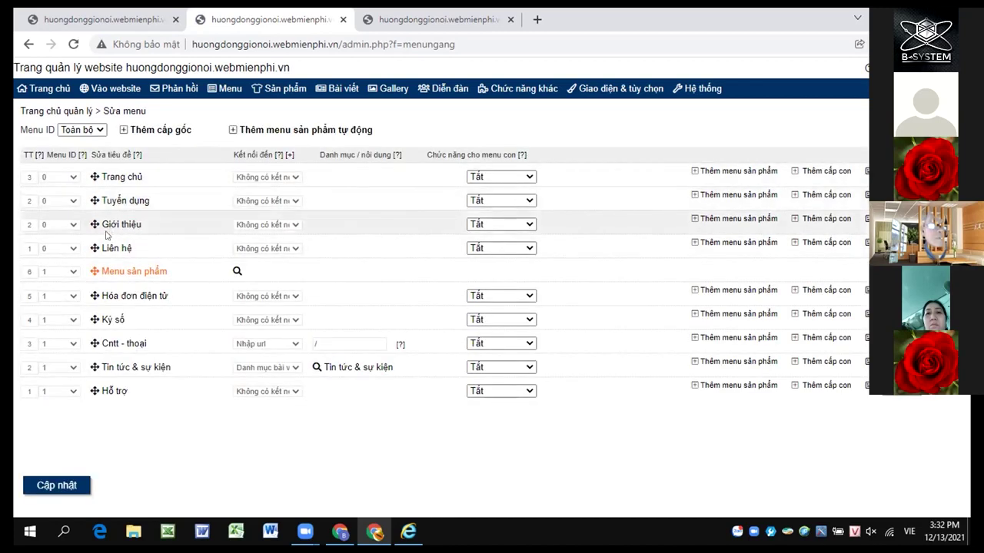
Step: Check the live site's top menu shows Tuyển dụng, then return to the admin dashboard
left_click(100, 90)
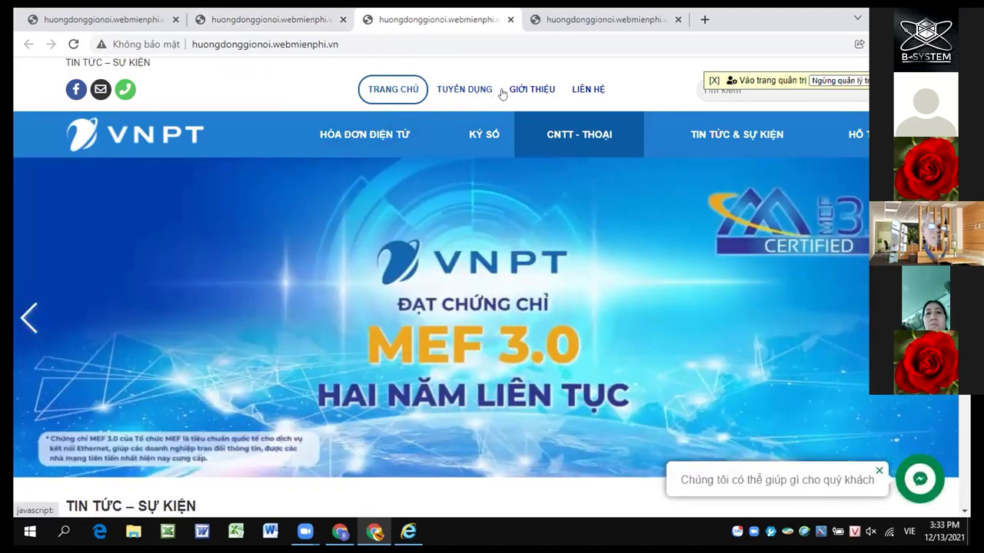
left_click(769, 82)
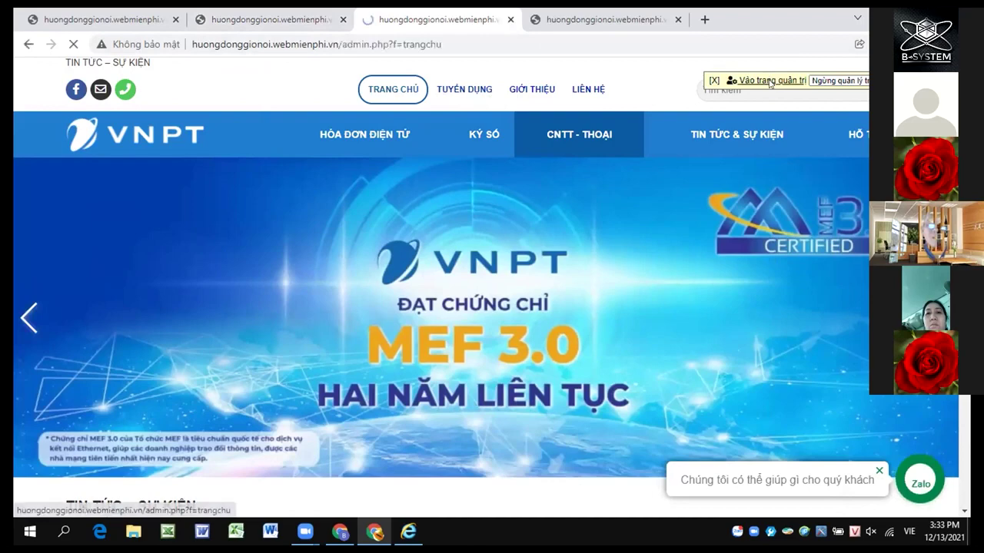
mouse_move(283, 89)
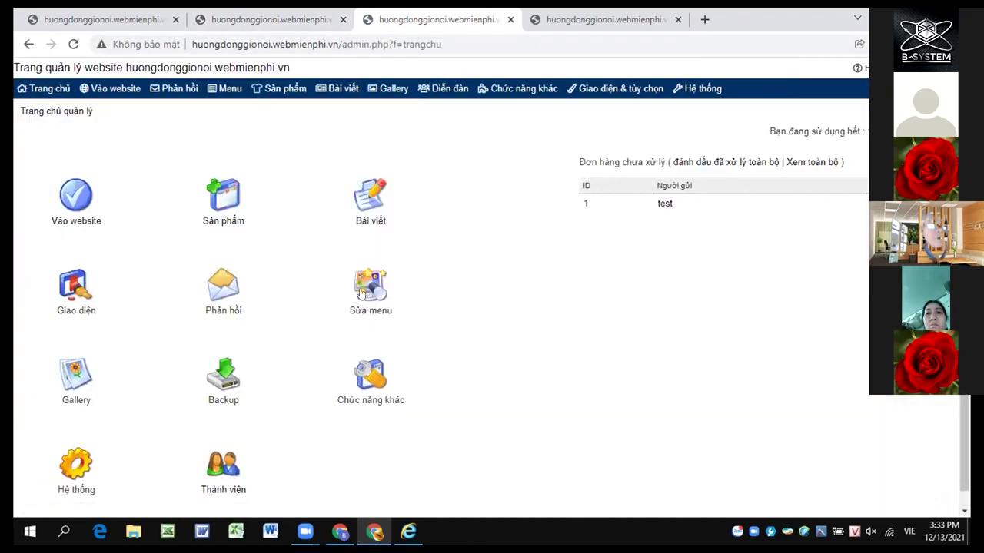
Step: Set menu orders Trang chủ 5, Tuyển dụng 2, Giới thiệu 4, Liên hệ 3, then click Cập nhật
left_click(365, 289)
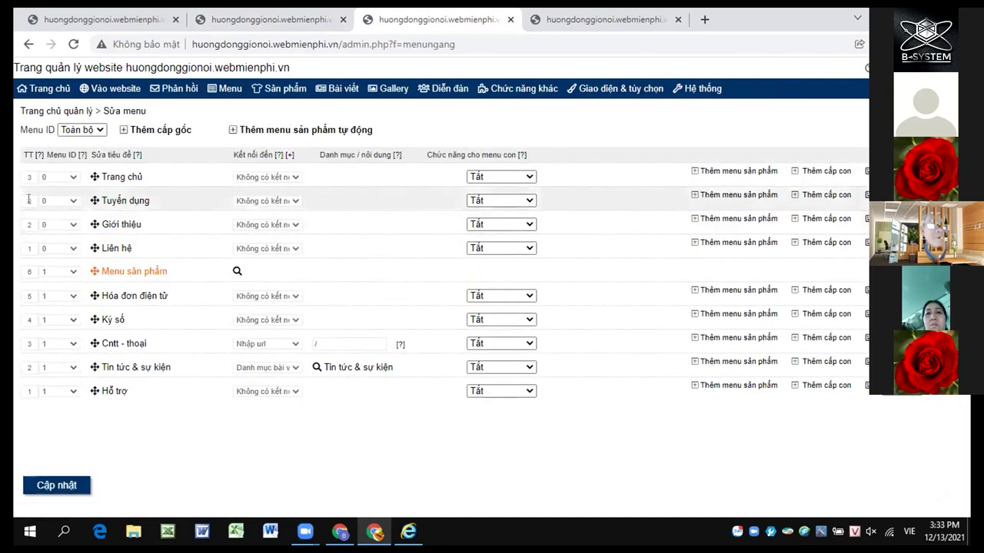
left_click(28, 200)
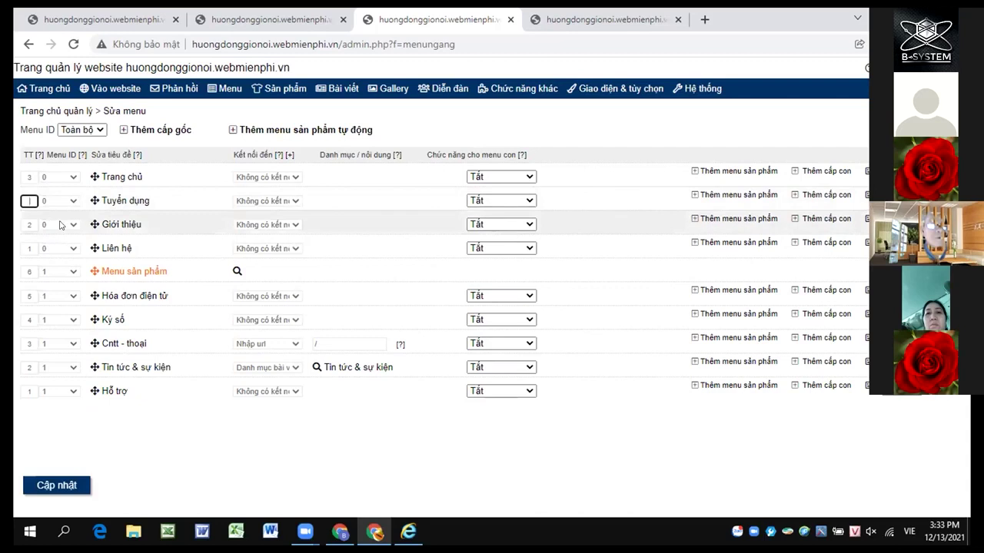
left_click(29, 176)
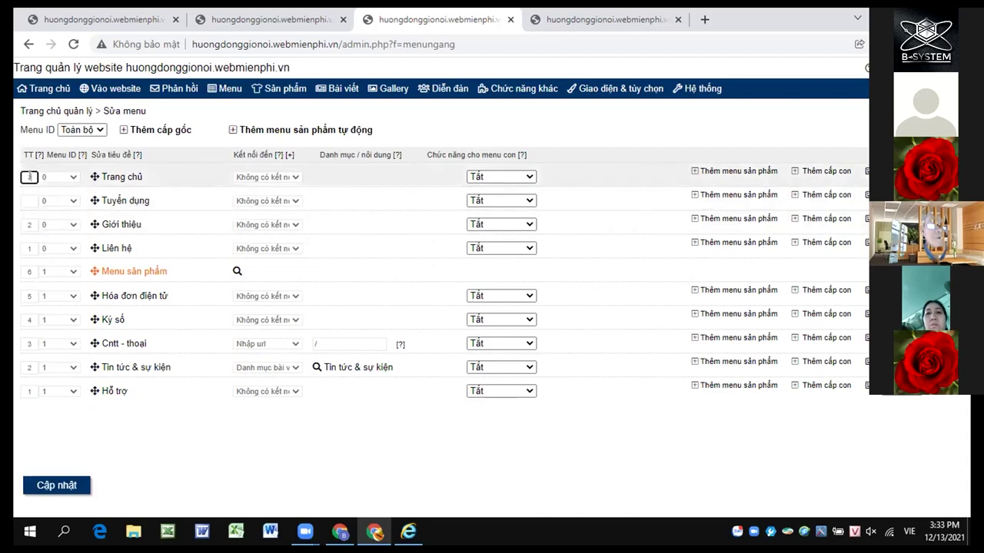
type("5")
left_click(29, 199)
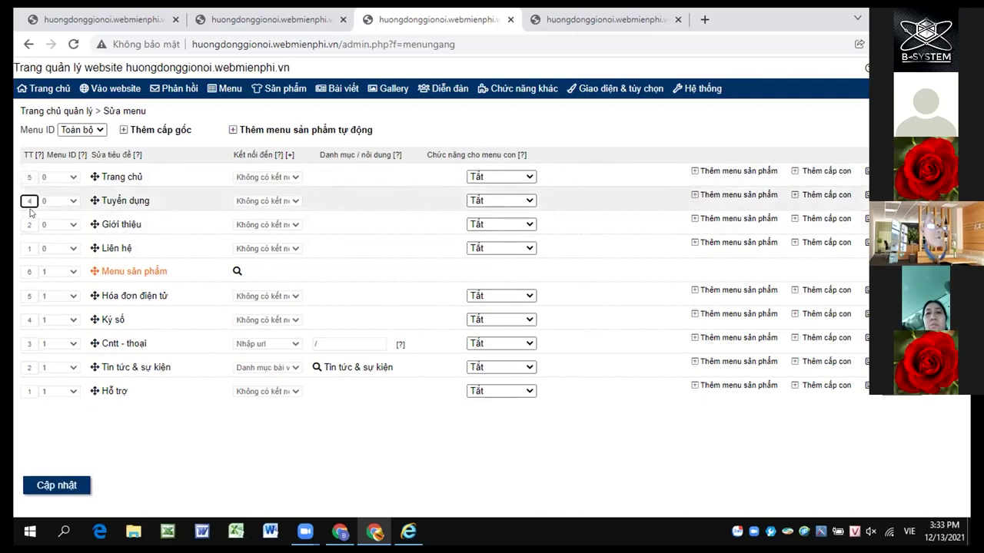
type("2")
left_click(29, 223)
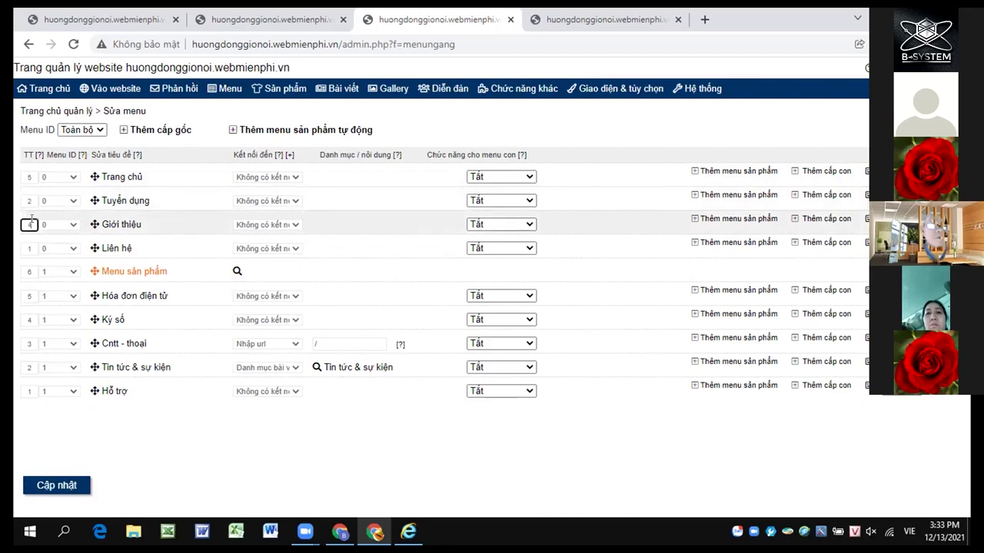
type("4")
left_click(30, 247)
type("1")
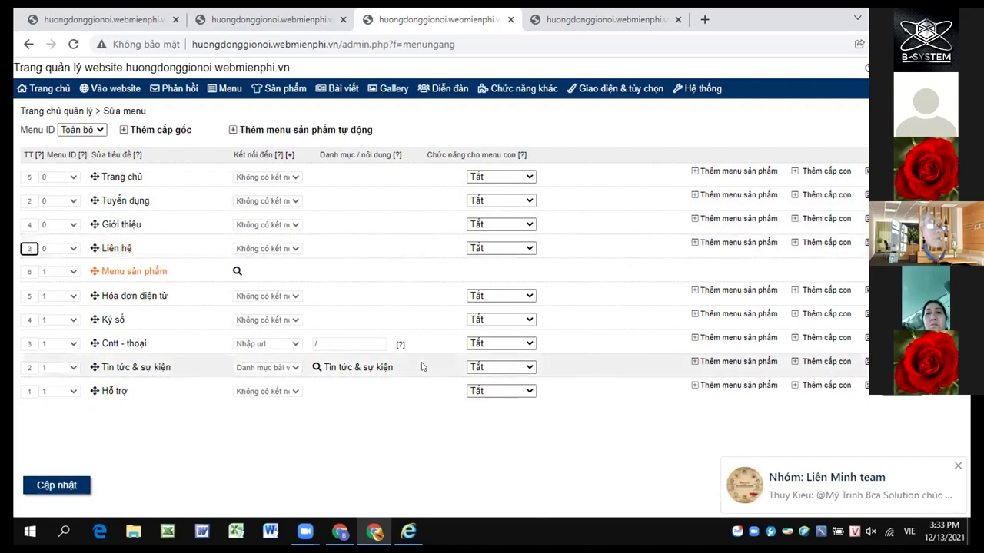
left_click(46, 486)
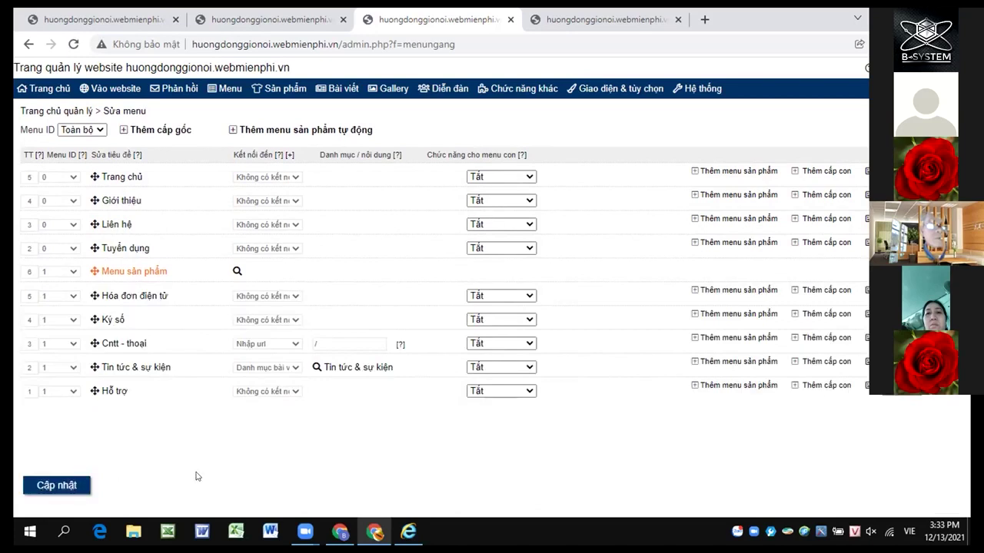
Step: Open and refresh the live site to see Tuyển dụng last, then return to admin
left_click(109, 89)
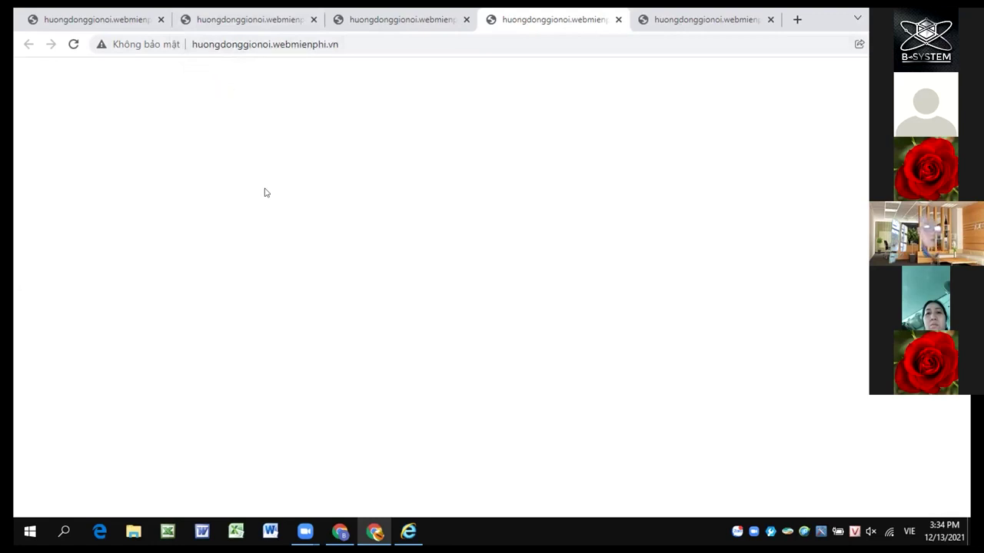
key("F5")
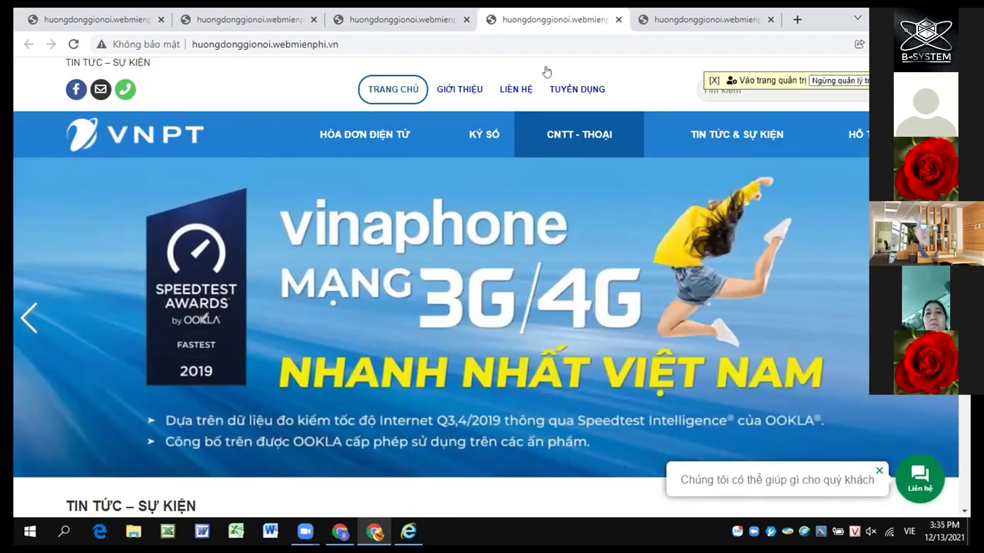
left_click(764, 82)
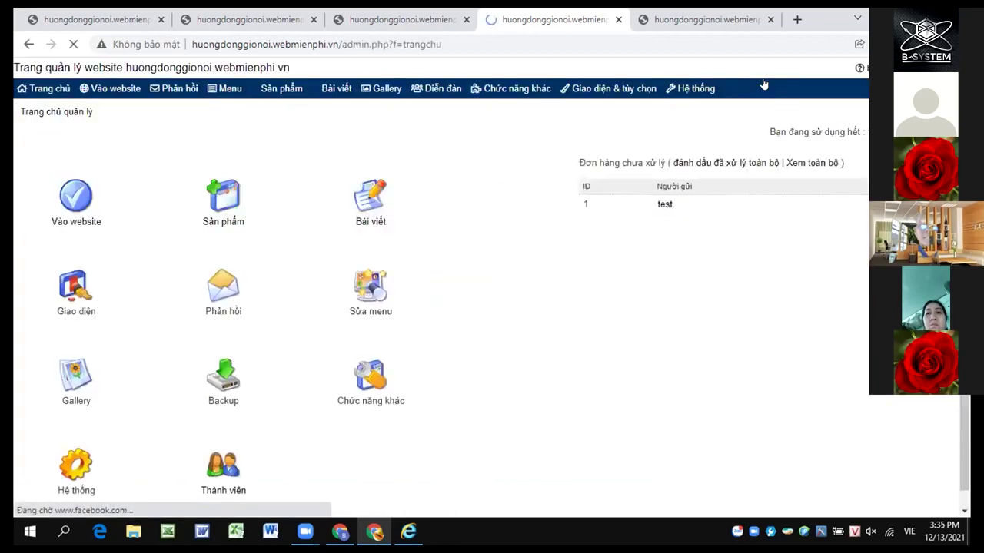
Step: In the menu editor, add top-level item Hướng dẫn with order 1 and save
left_click(360, 298)
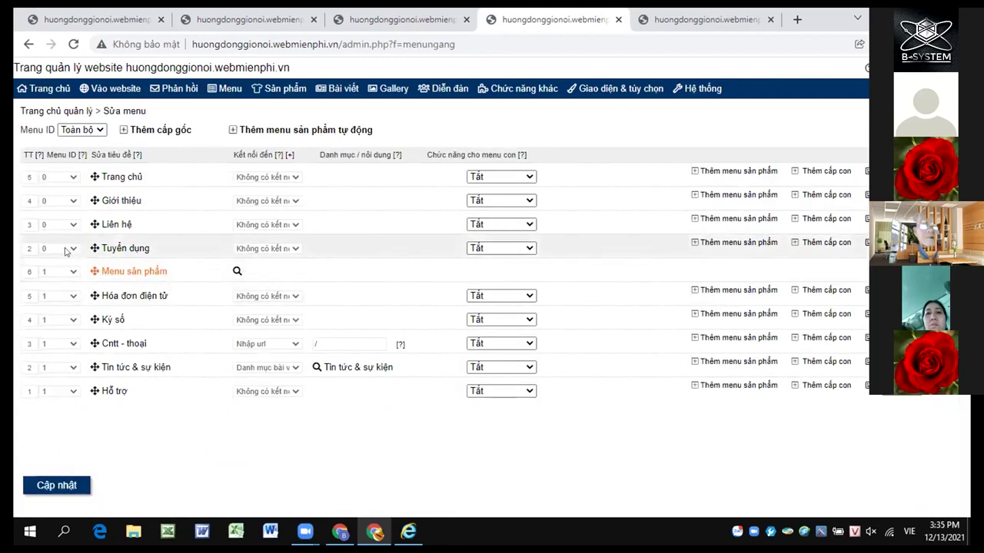
left_click(132, 129)
left_click(431, 253)
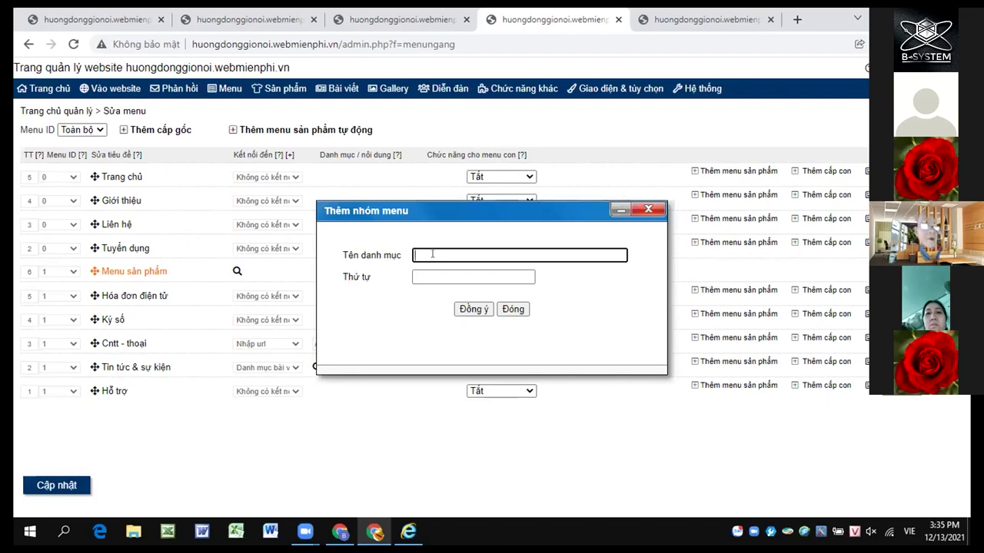
type("huongs d")
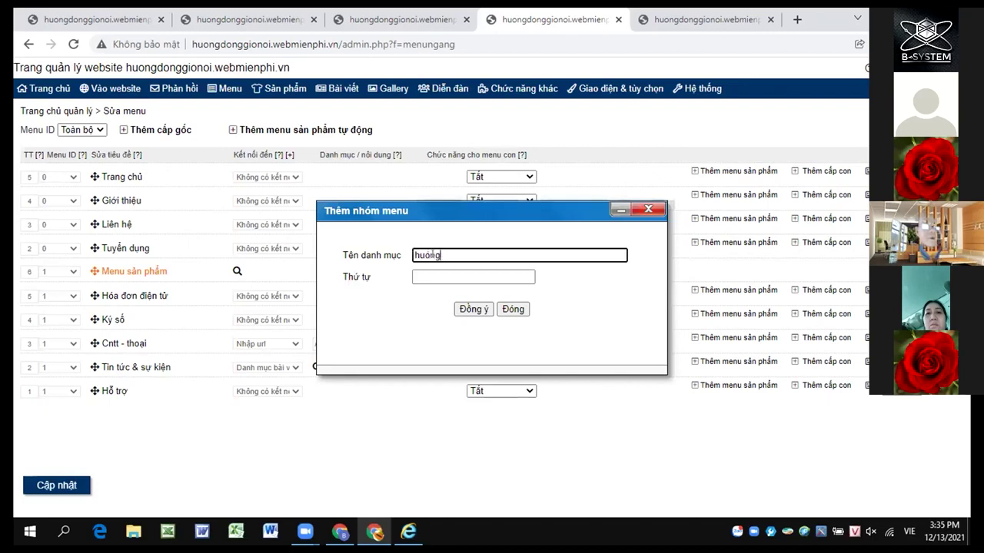
type("ẫn")
key("BackSpace")
key("BackSpace")
key("BackSpace")
key("BackSpace")
key("BackSpace")
key("BackSpace")
type("Hướng dẫn")
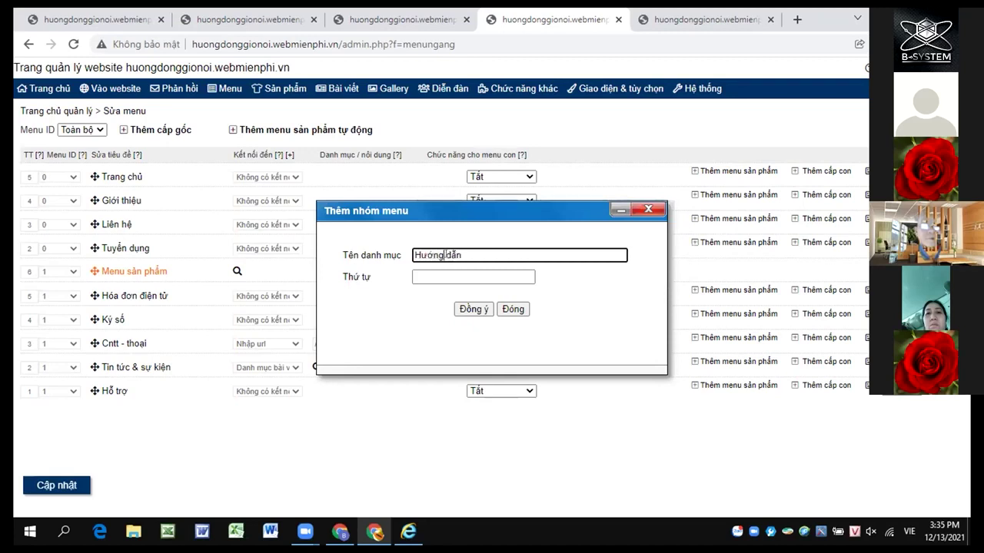
left_click(438, 275)
type("1")
left_click(462, 307)
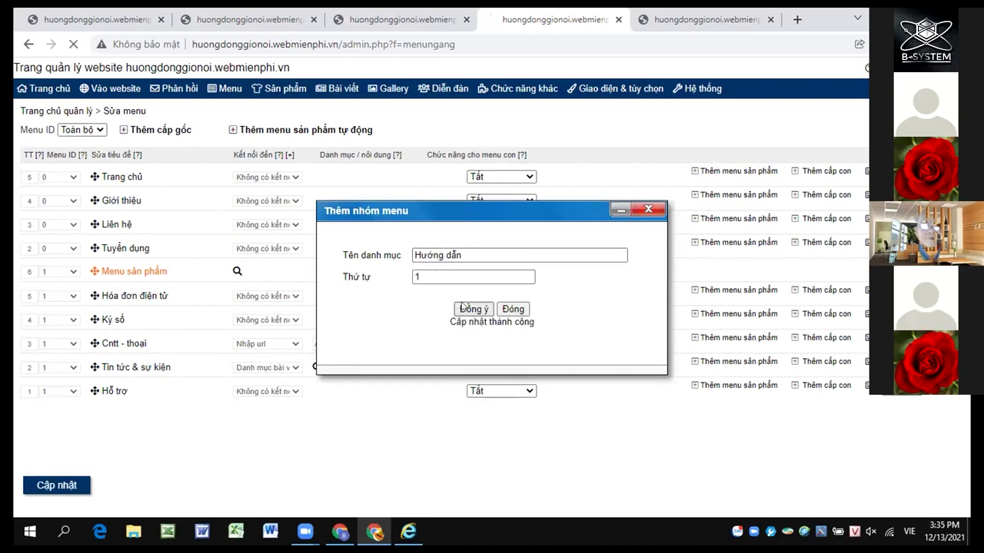
left_click(72, 485)
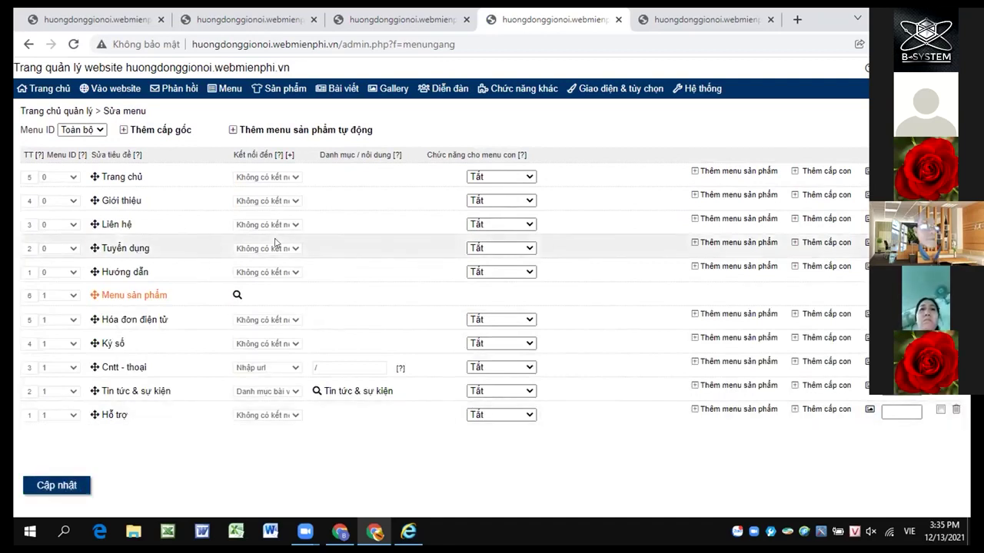
Step: Add top-level item Khuyến mại with order 0 and save the menu
left_click(157, 130)
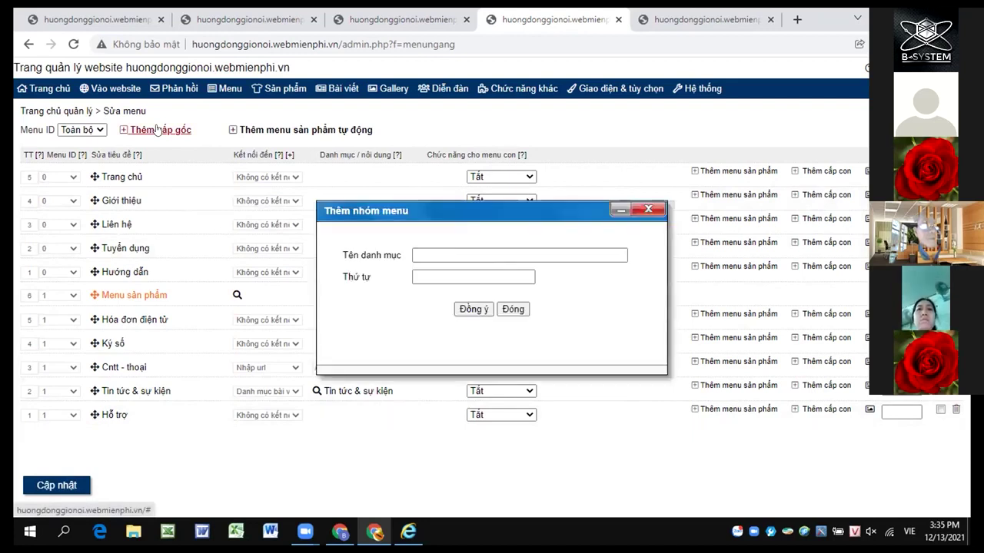
left_click(461, 258)
type("G")
key("BackSpace")
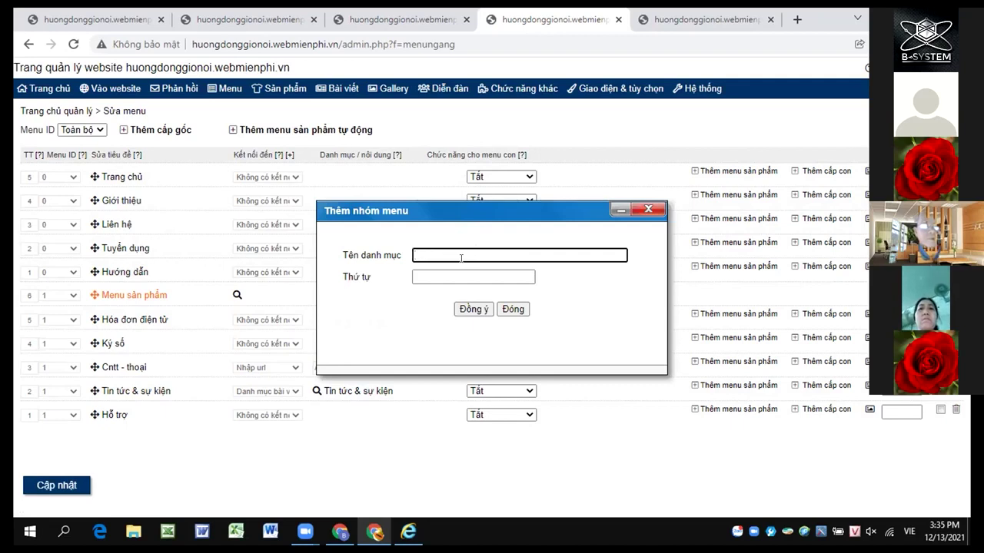
type("Khuyên")
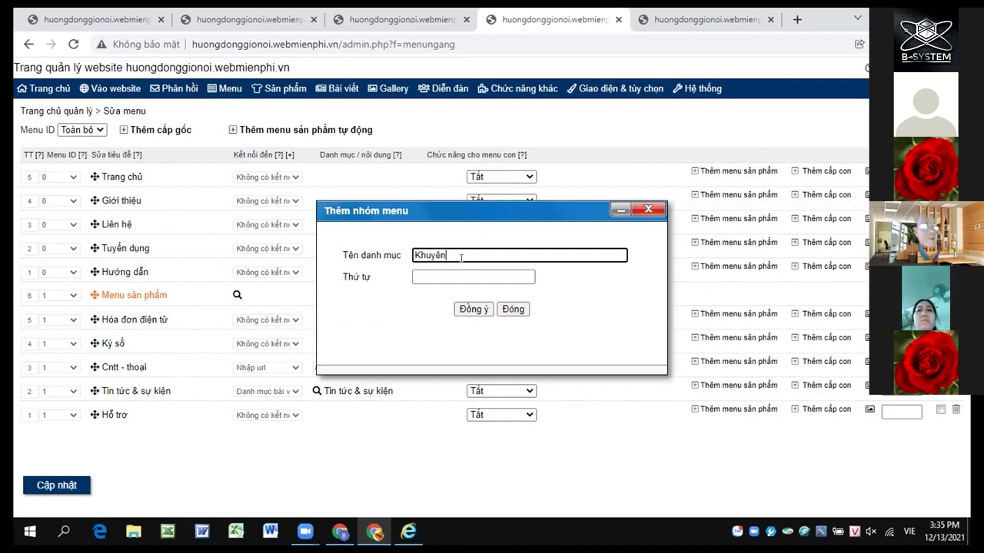
type(" maij")
left_click(456, 273)
type("0")
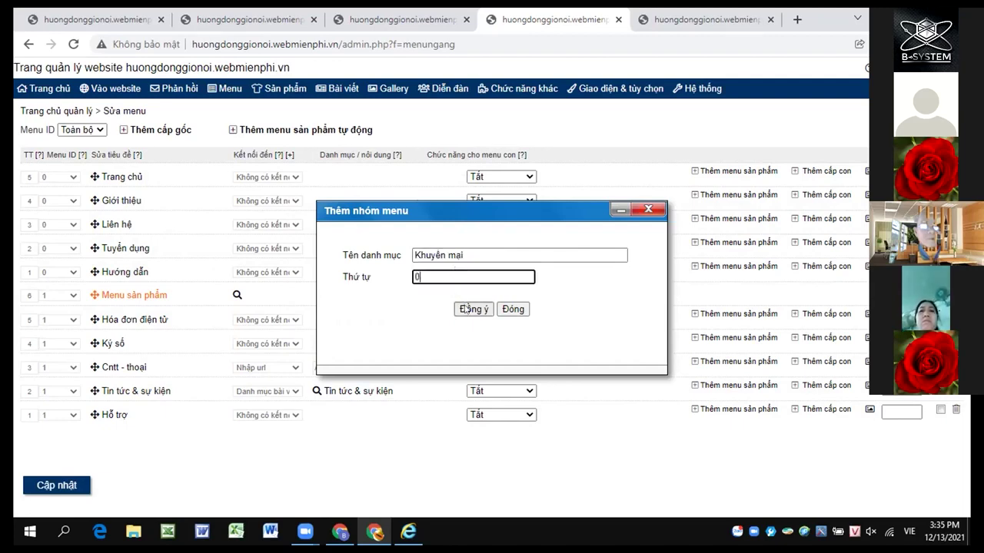
left_click(467, 309)
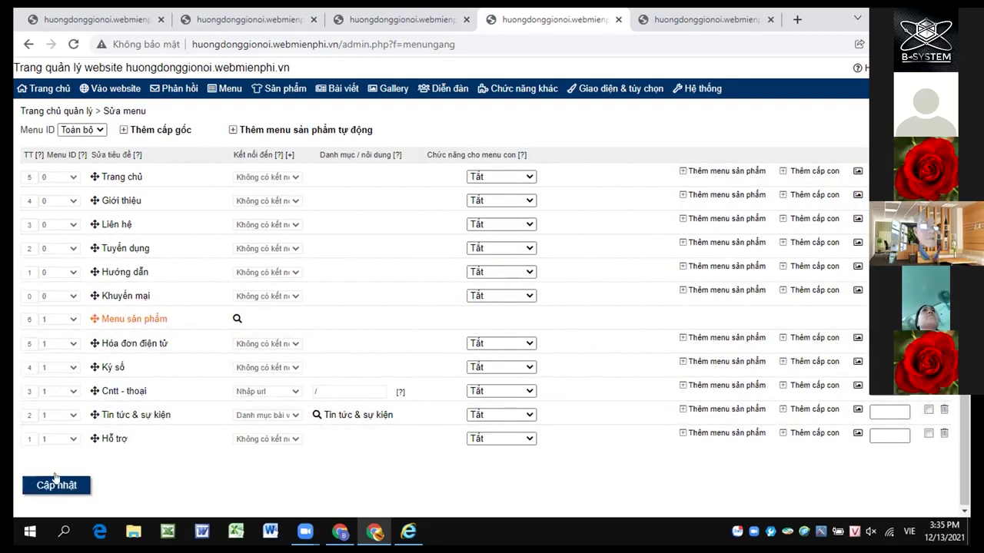
left_click(57, 486)
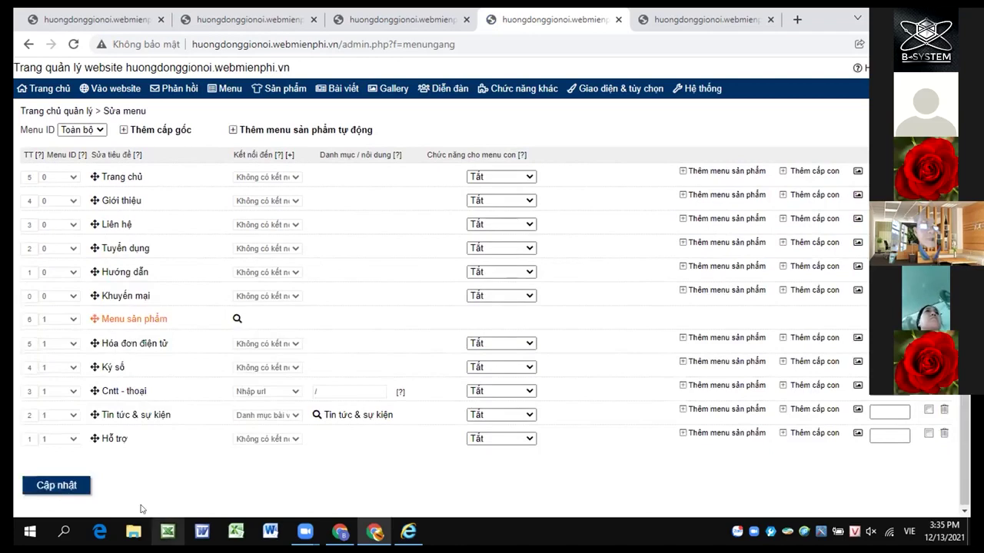
Step: Preview the live site's top menu with Hướng dẫn and Khuyến mại, then return to the admin home page
left_click(132, 90)
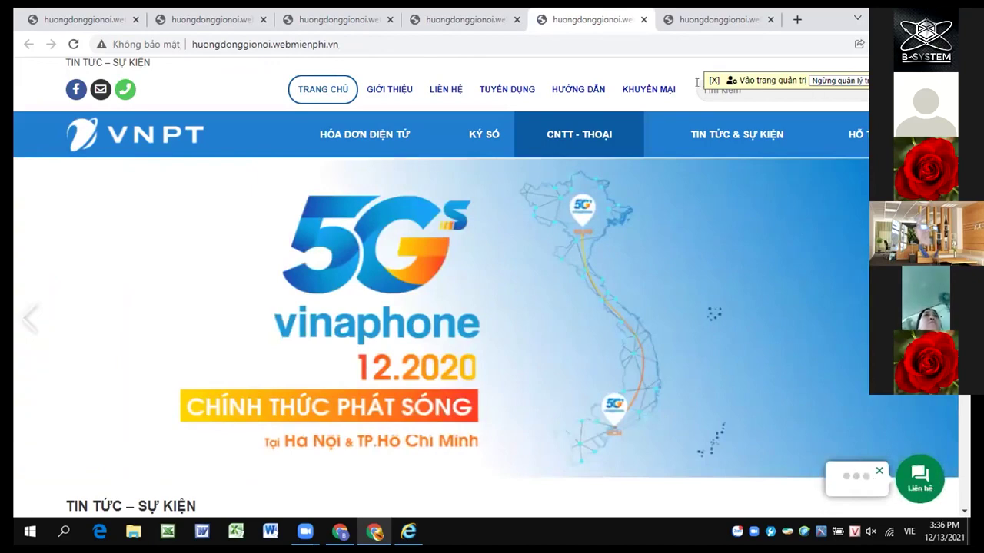
left_click(734, 80)
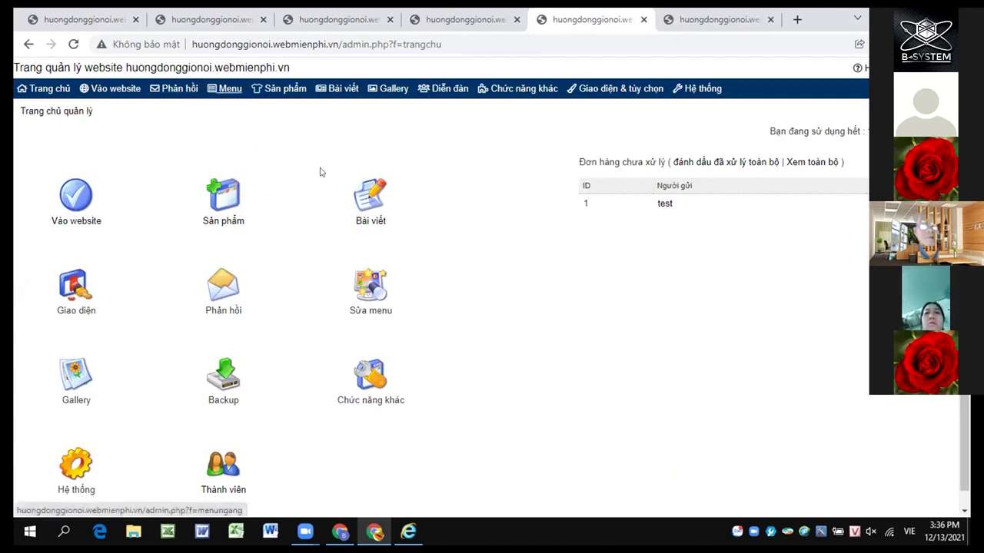
Step: In the menu editor, add 'Công ty' with display order 3 as a child of Trang chủ
left_click(366, 284)
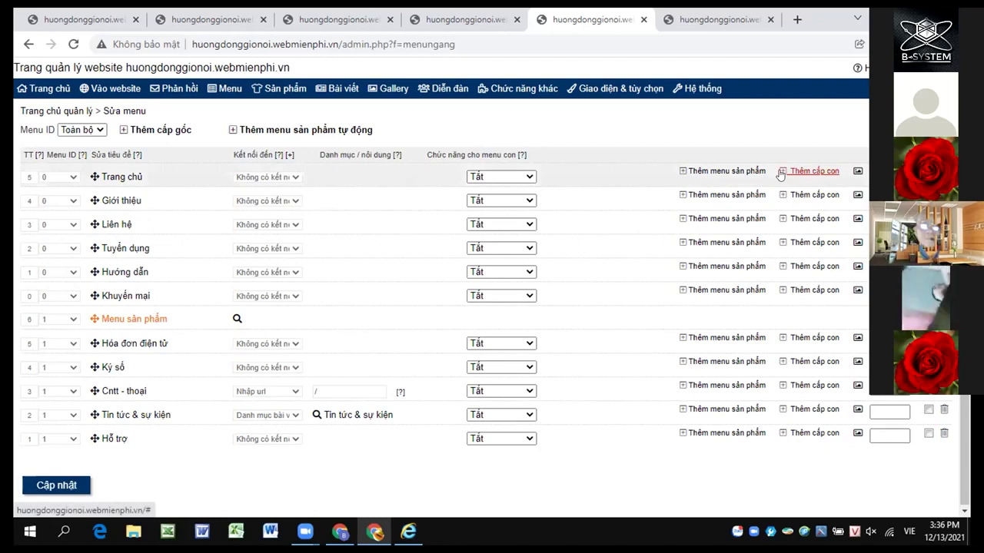
left_click(780, 174)
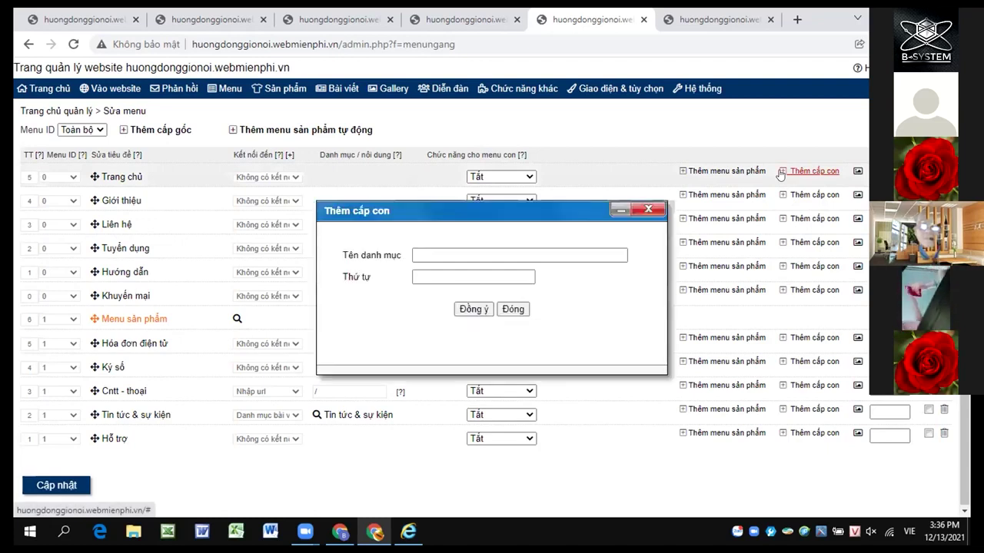
left_click(570, 254)
type("Công ty")
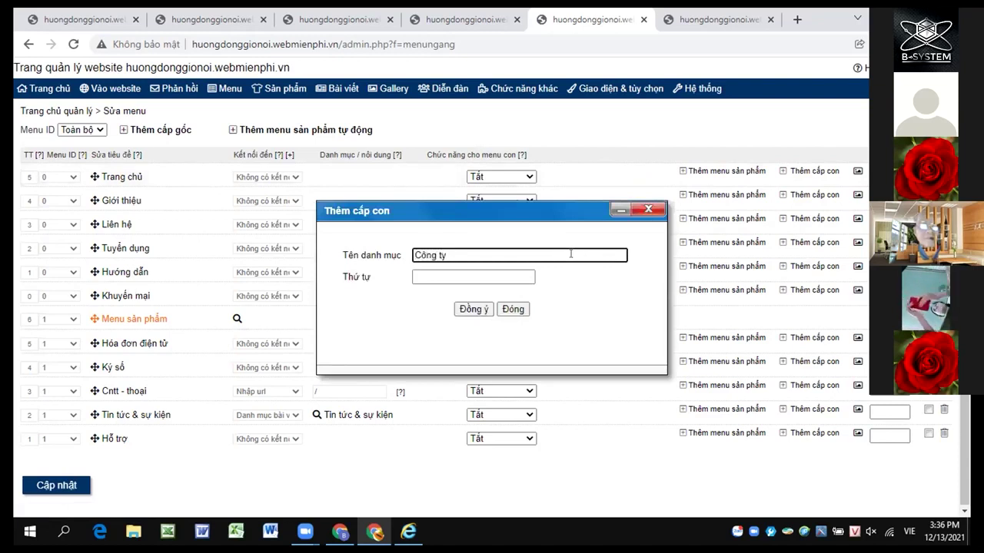
type("3")
key("BackSpace")
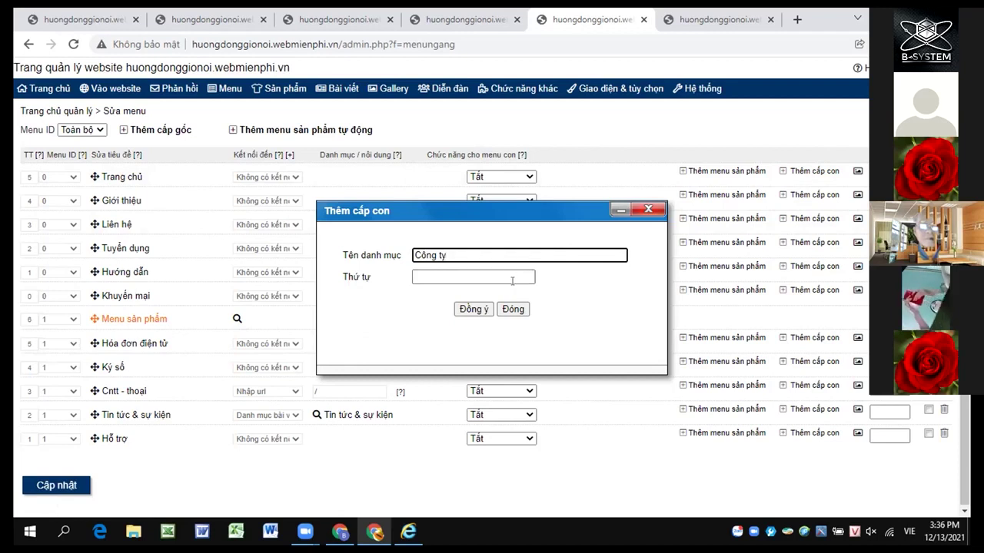
left_click(511, 275)
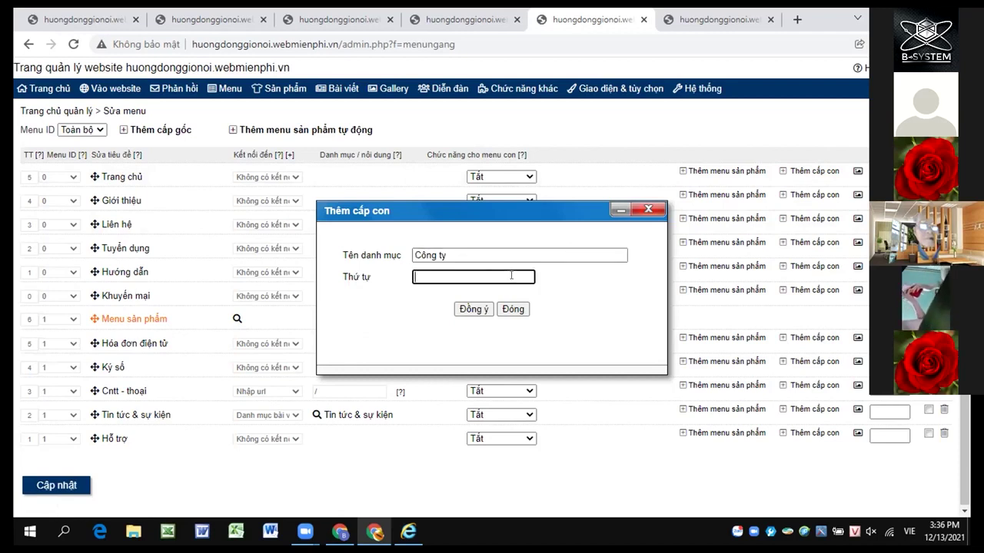
left_click(475, 309)
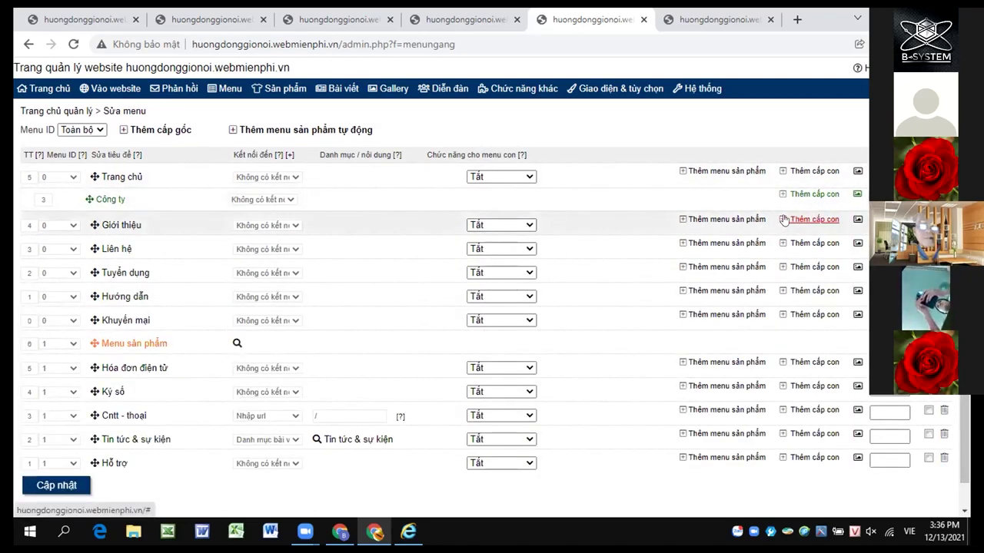
Step: Add 'sản phẩm' with display order 2 as a second child of Trang chủ
left_click(784, 171)
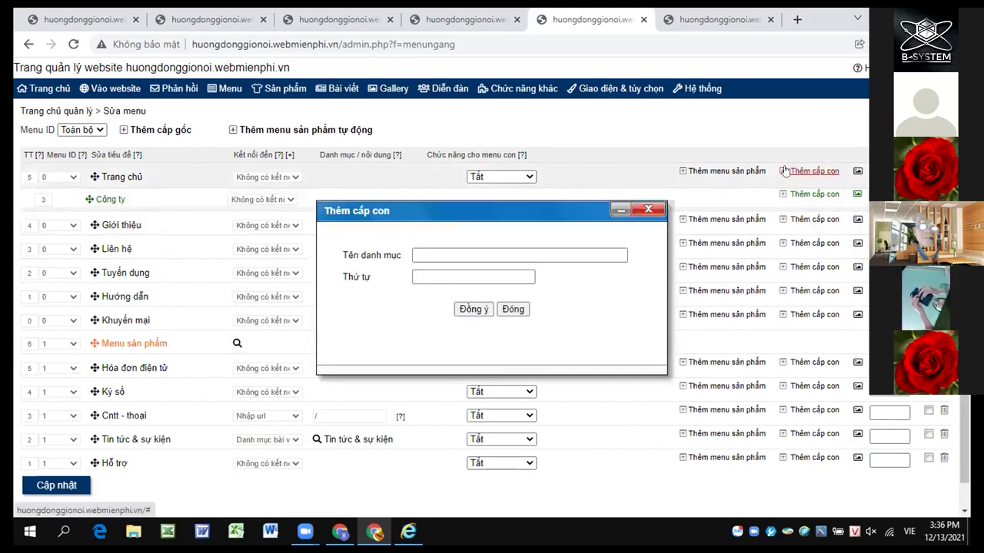
left_click(600, 252)
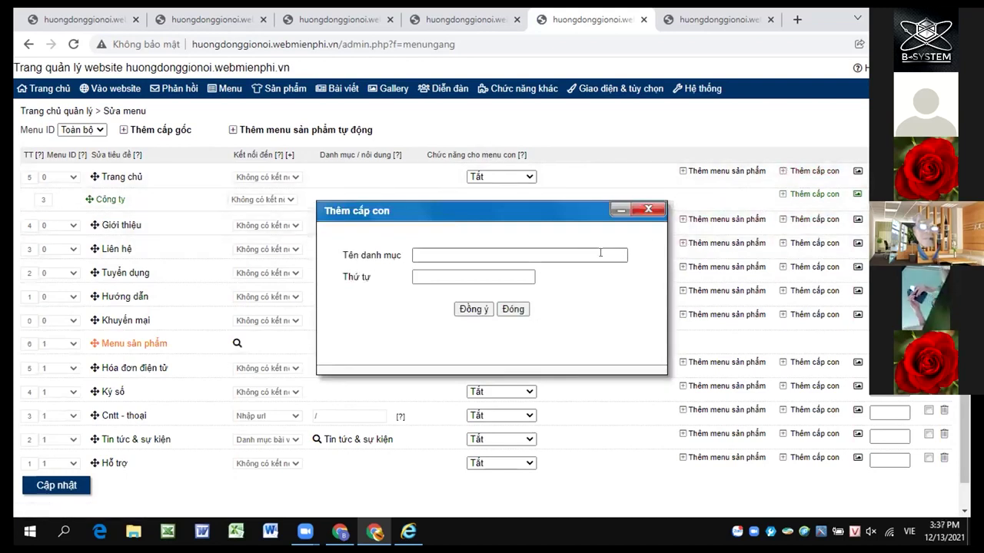
left_click(600, 253)
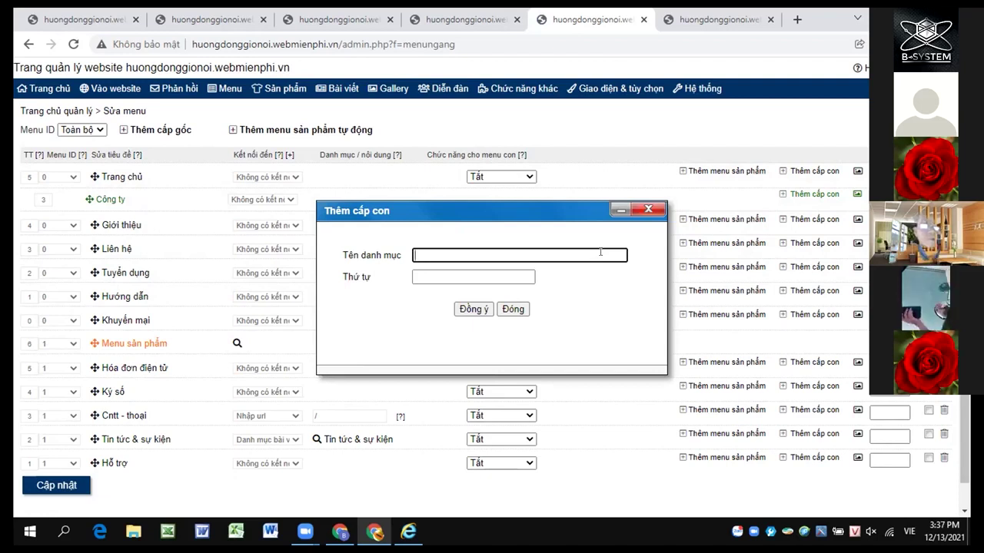
type("sản p")
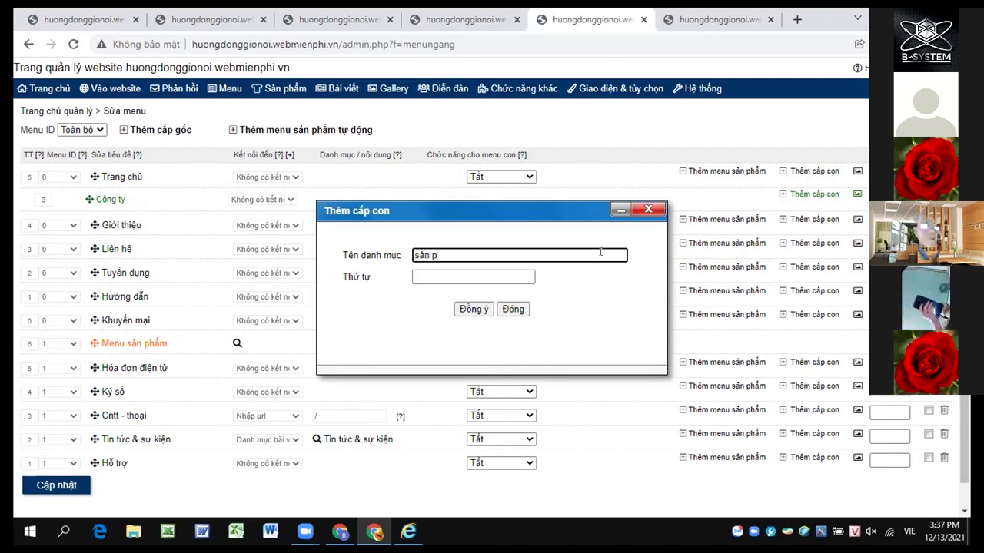
type("hẩm")
left_click(522, 274)
type("2")
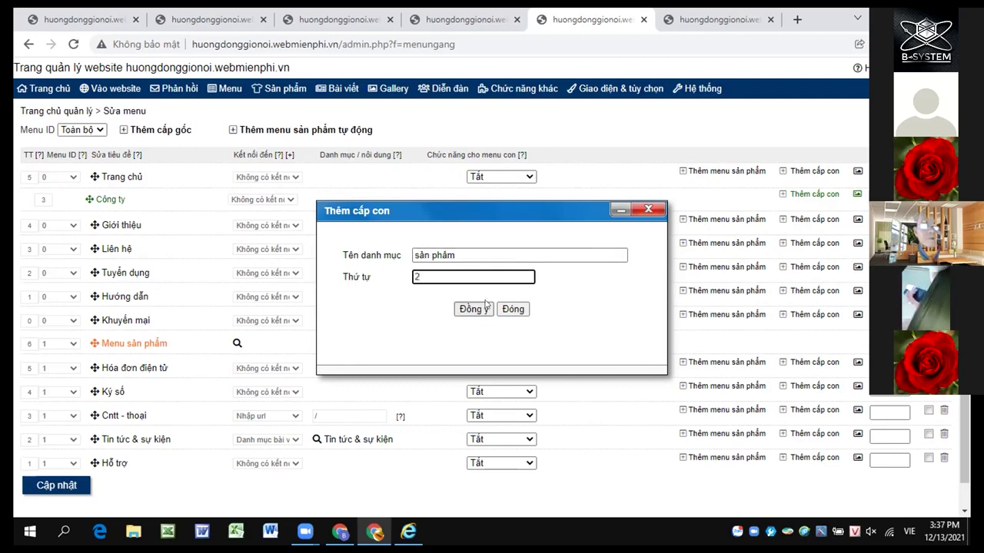
left_click(487, 308)
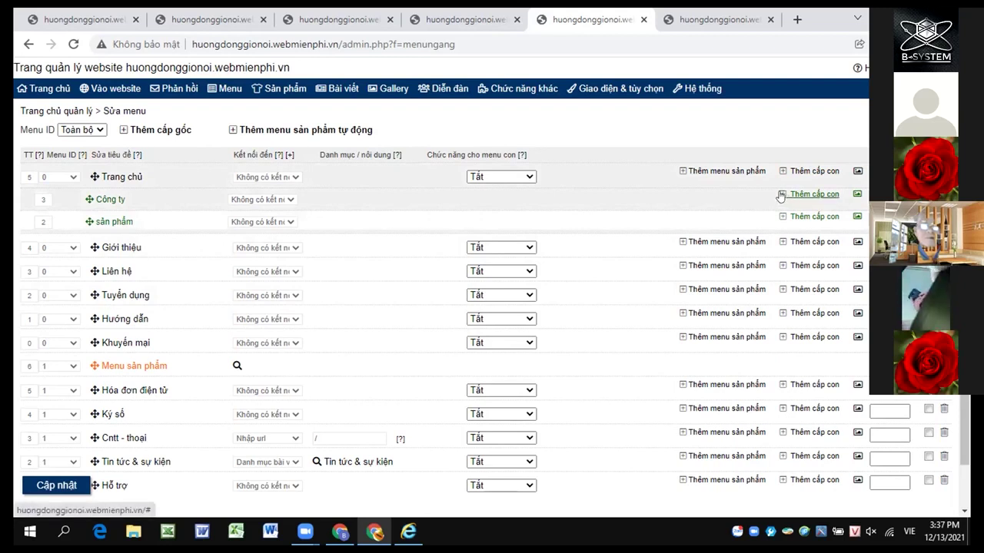
left_click(781, 195)
Step: Add 'Công ty A' with display order 3 under the Công ty item
left_click(583, 253)
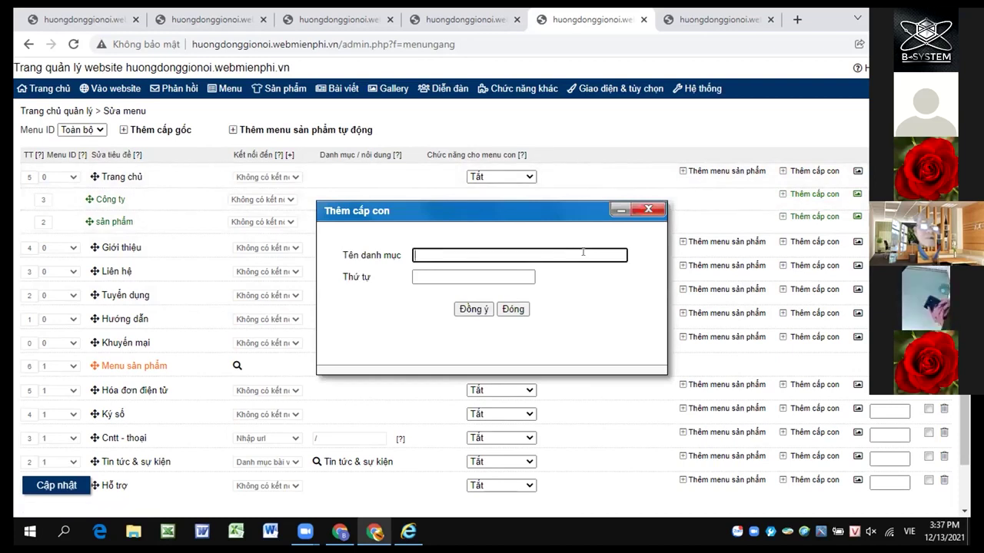
type("Công")
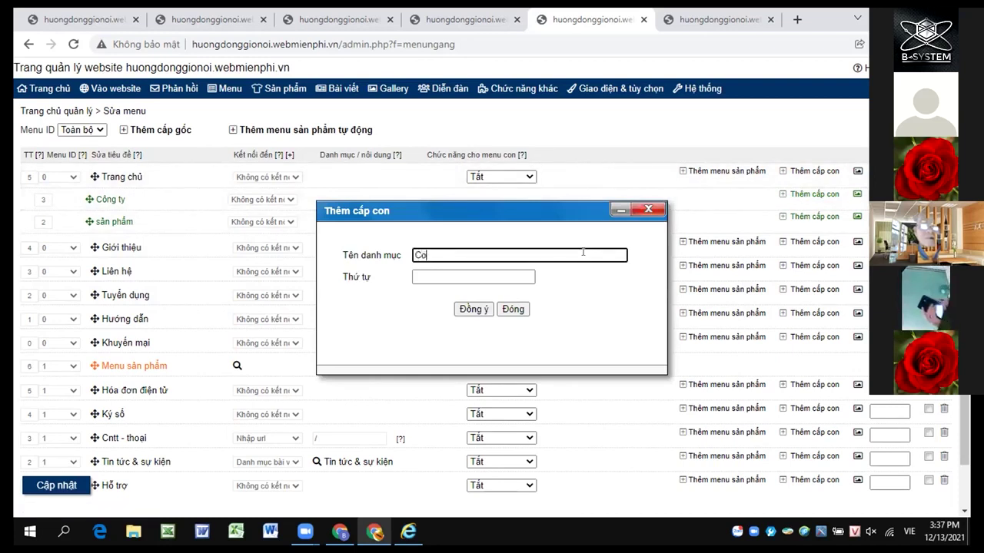
type(" ty A")
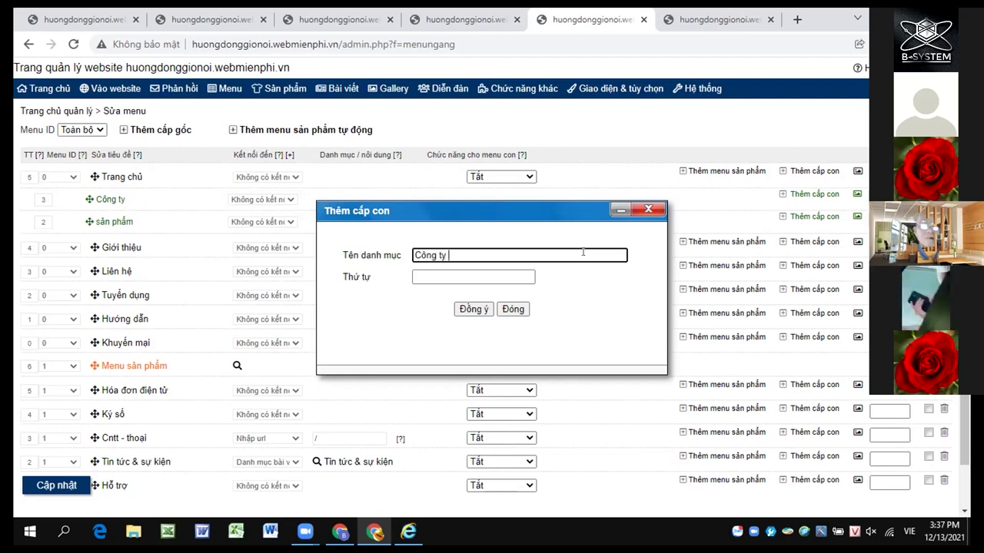
left_click(495, 272)
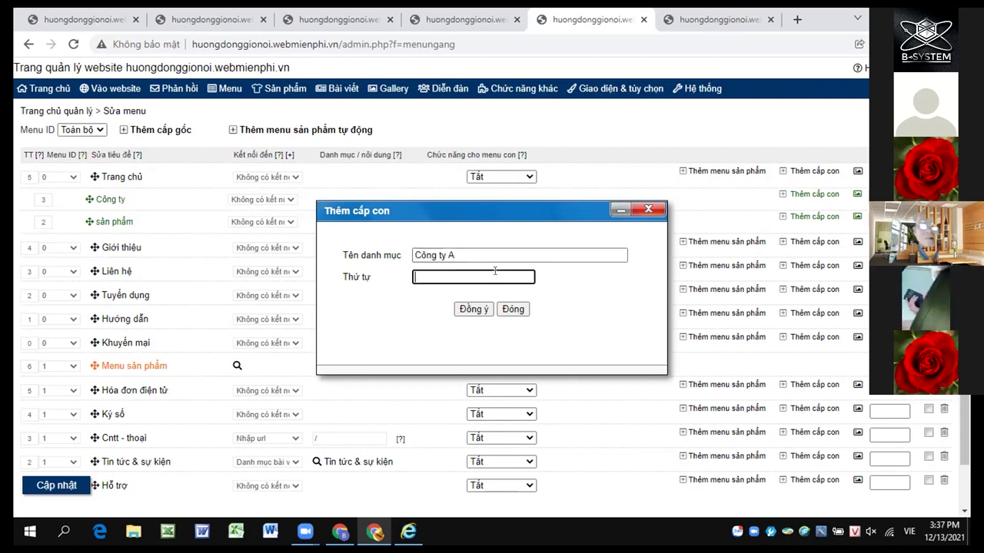
left_click(474, 309)
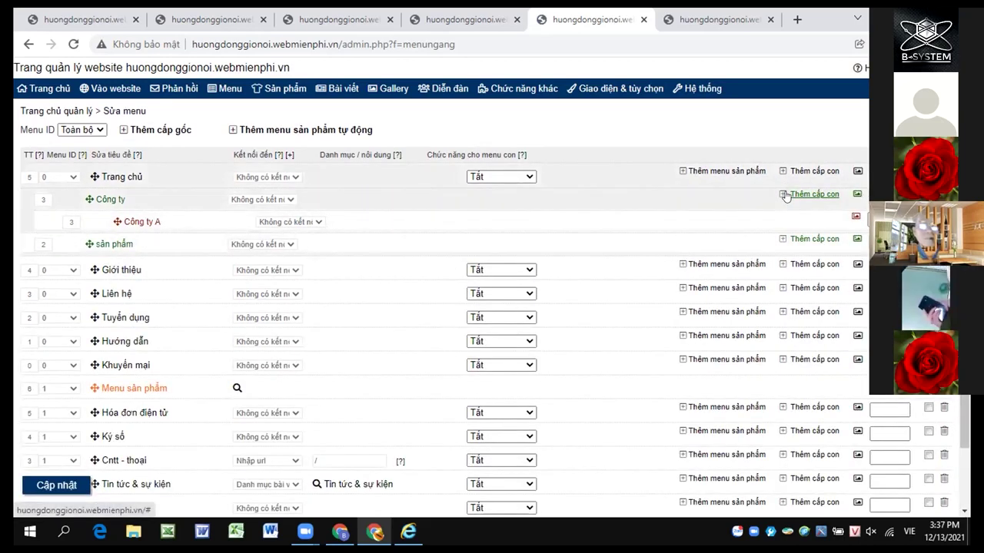
Step: Add 'B' with display order 2 under Công ty, then save the menu with Cập nhật
left_click(785, 196)
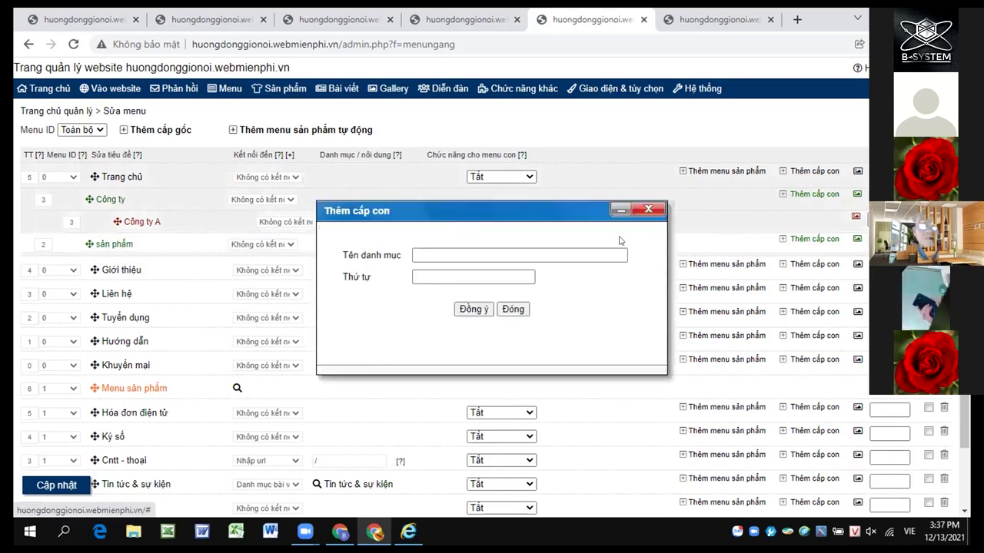
type("B")
left_click(527, 278)
type("2")
left_click(473, 309)
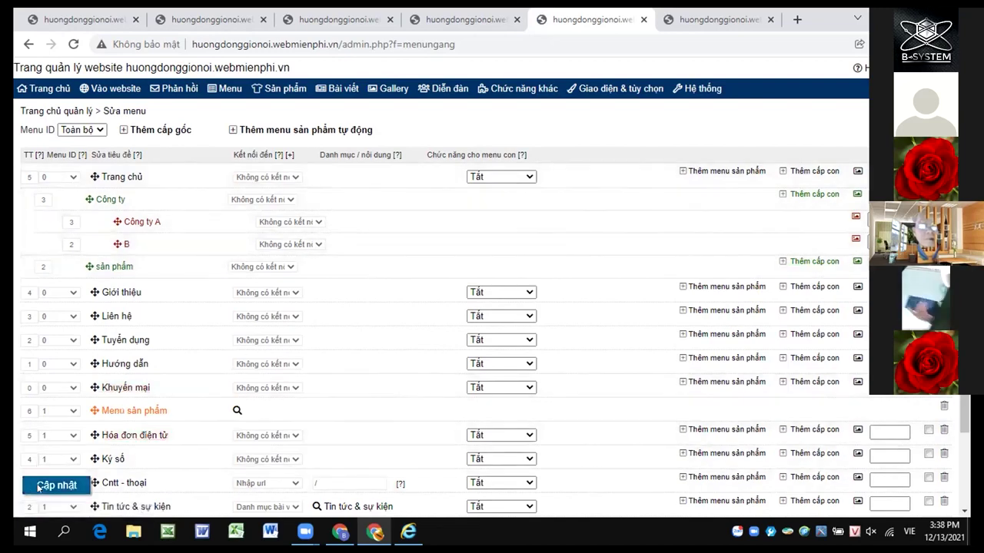
left_click(38, 479)
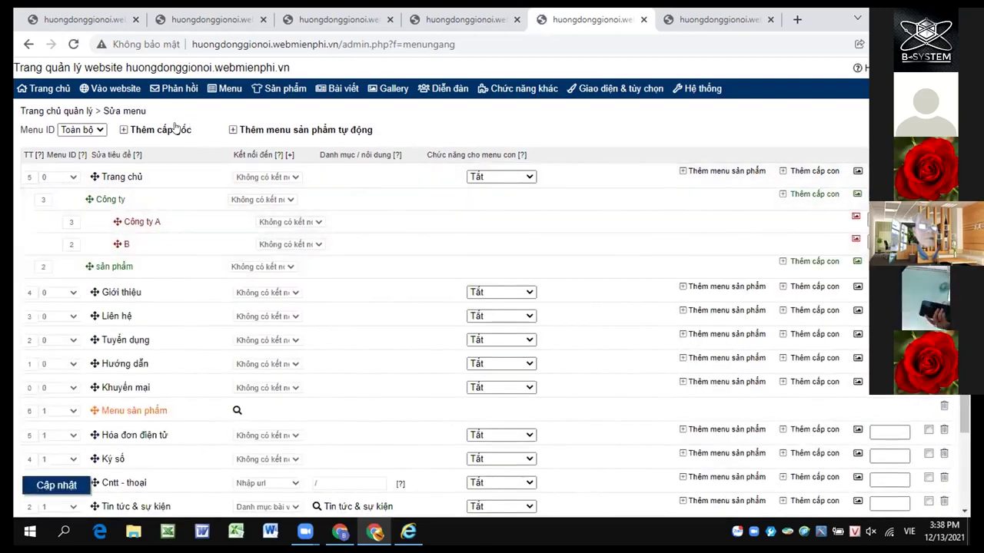
Step: On the reloaded live site, check that Trang chủ lists Công ty (with A and B) and sản phẩm
left_click(115, 92)
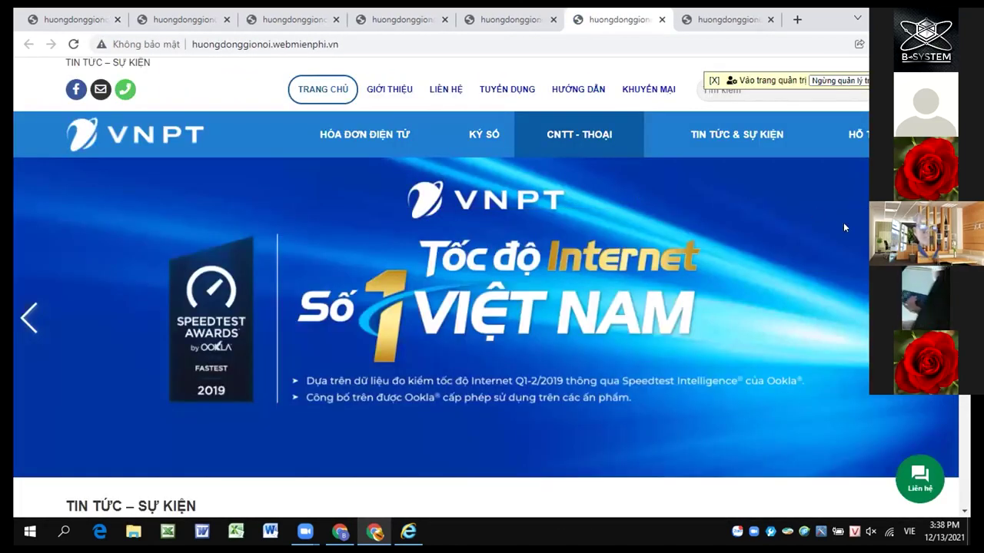
left_click(330, 88)
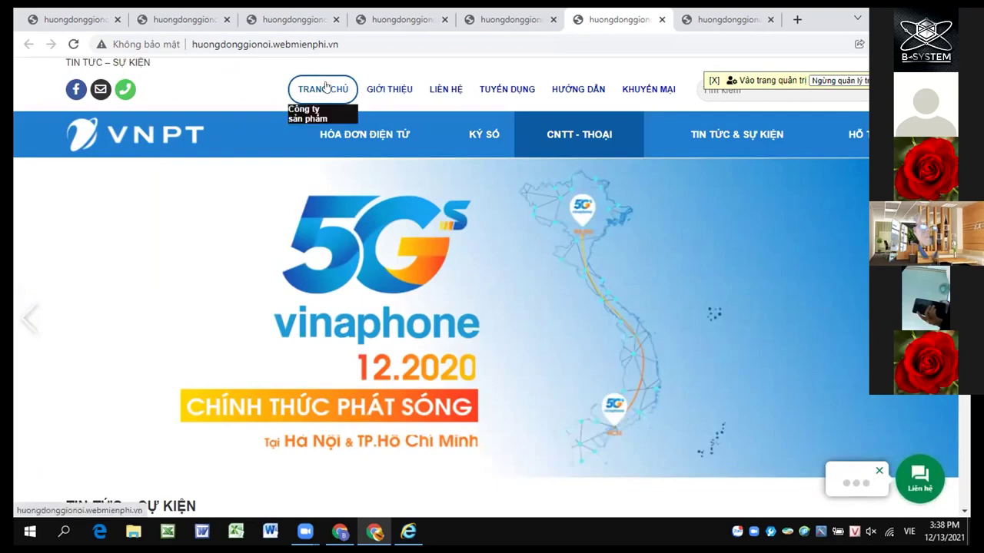
mouse_move(301, 108)
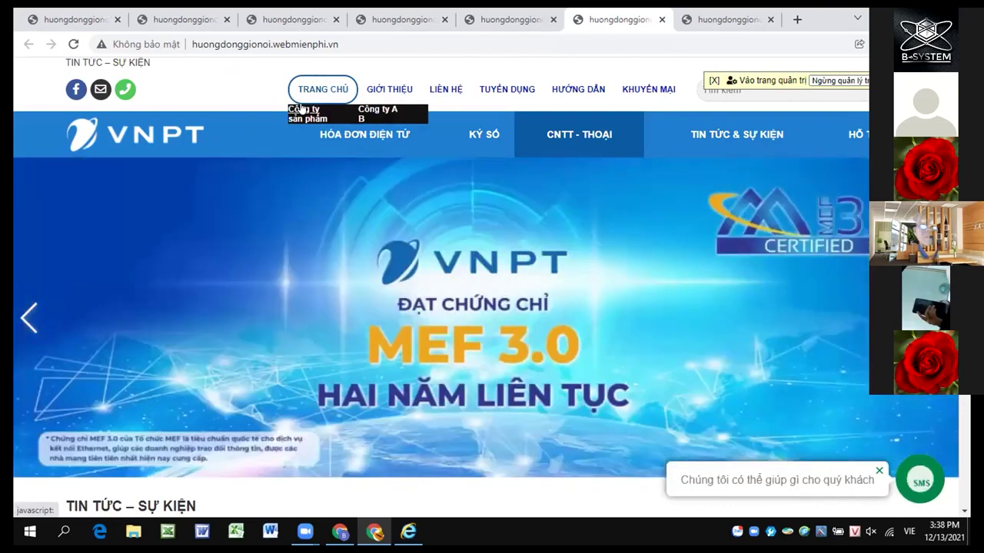
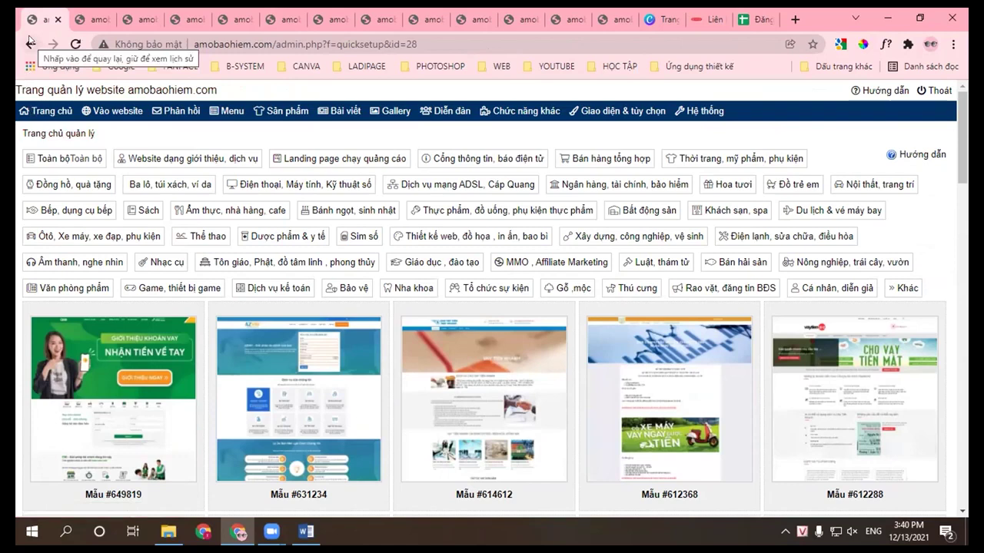
Step: Go back from the template gallery to the admin dashboard showing one unprocessed order
left_click(30, 43)
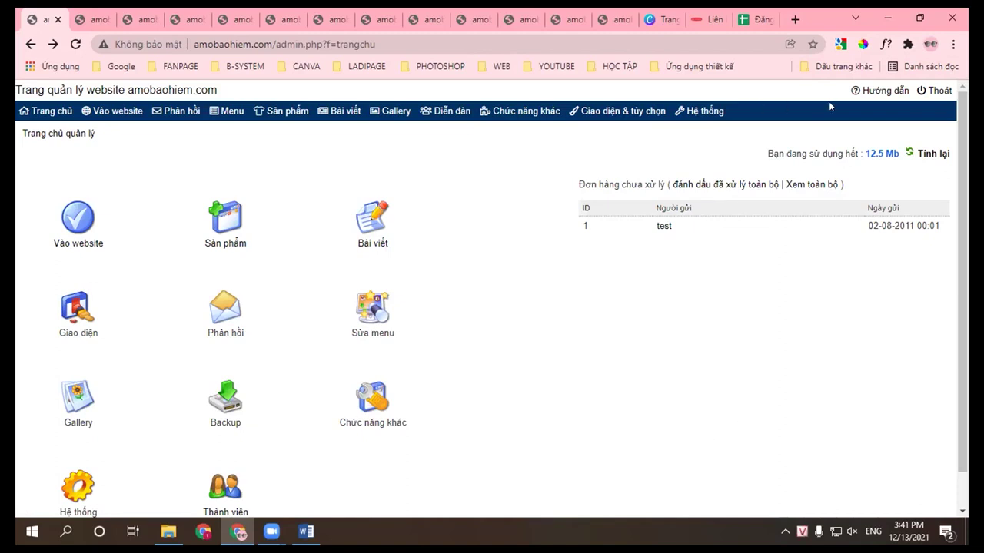
left_click(372, 219)
Step: Open the admin 'Hướng dẫn' guides page and browse its list
left_click(884, 90)
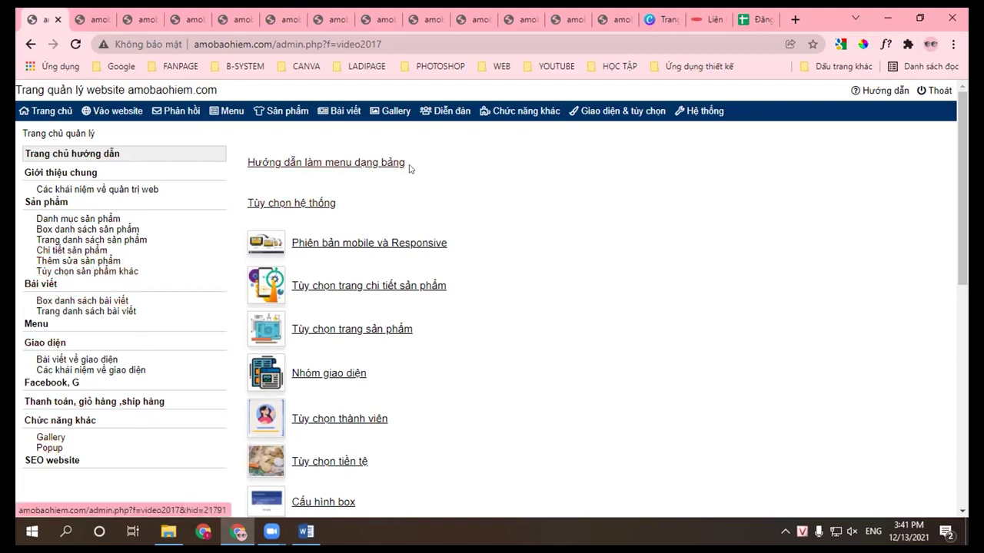
scroll(336, 252, "down", 3)
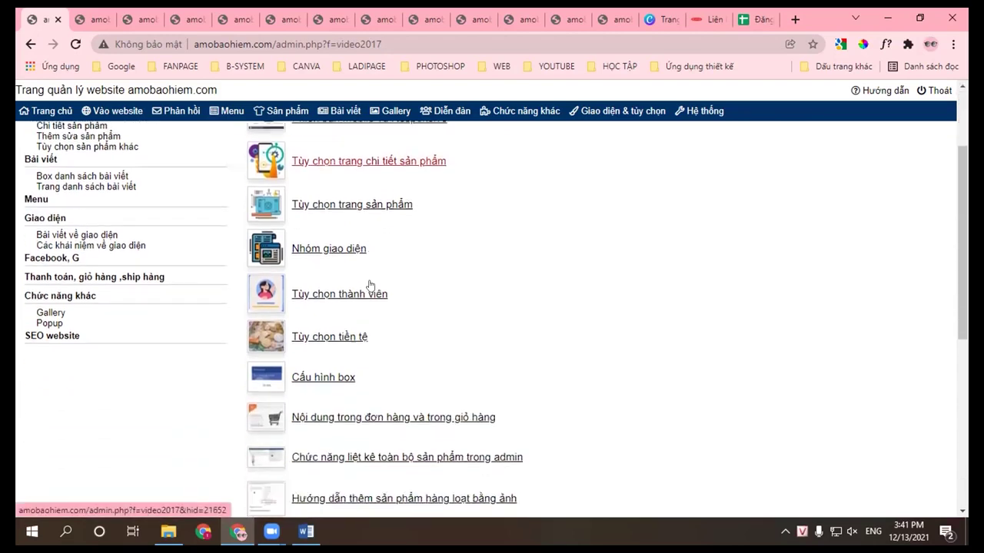
scroll(346, 184, "up", 3)
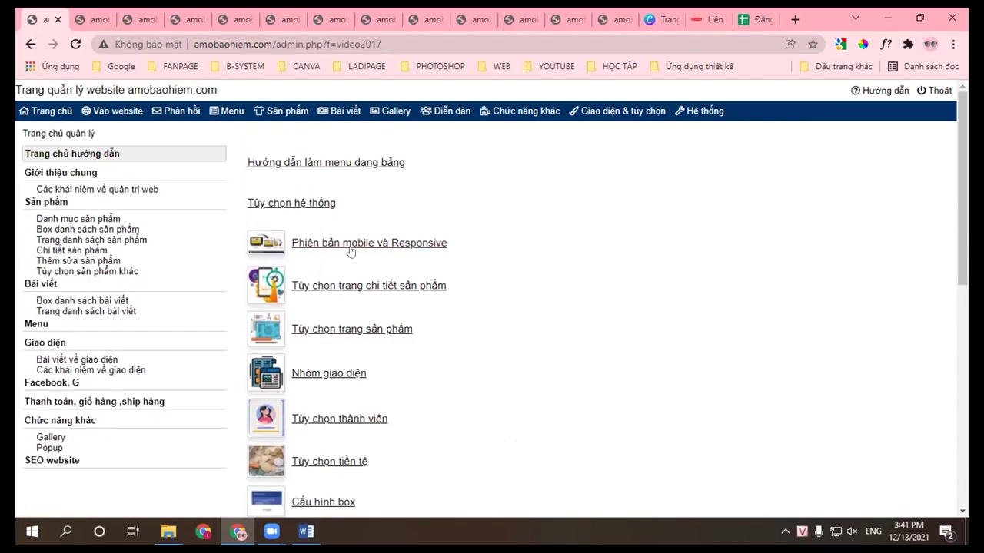
scroll(346, 248, "down", 3)
scroll(287, 197, "up", 3)
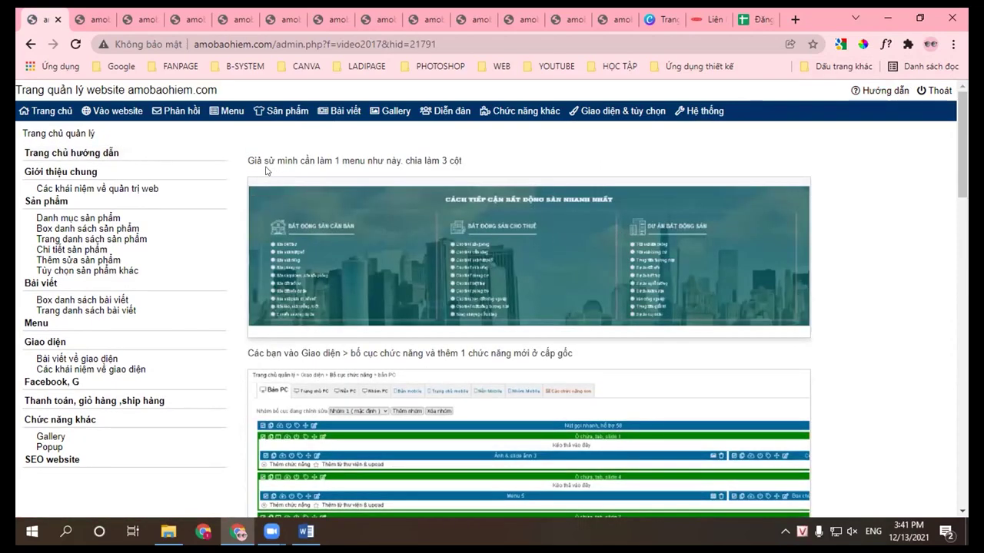
scroll(301, 160, "down", 1)
scroll(312, 244, "up", 1)
Step: Read through the 'Hướng dẫn làm menu dạng bảng' three-column menu tutorial
scroll(397, 228, "down", 2)
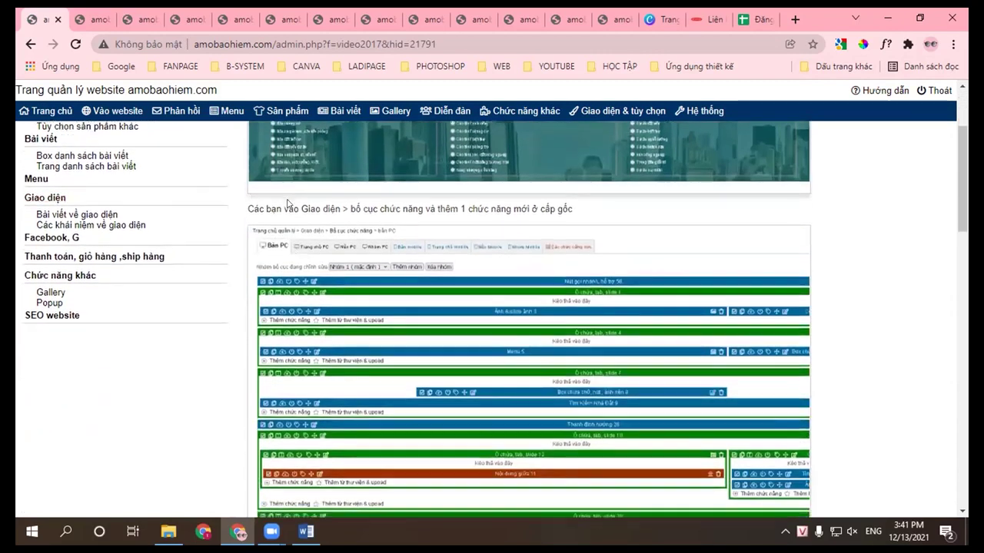
scroll(343, 143, "down", 1)
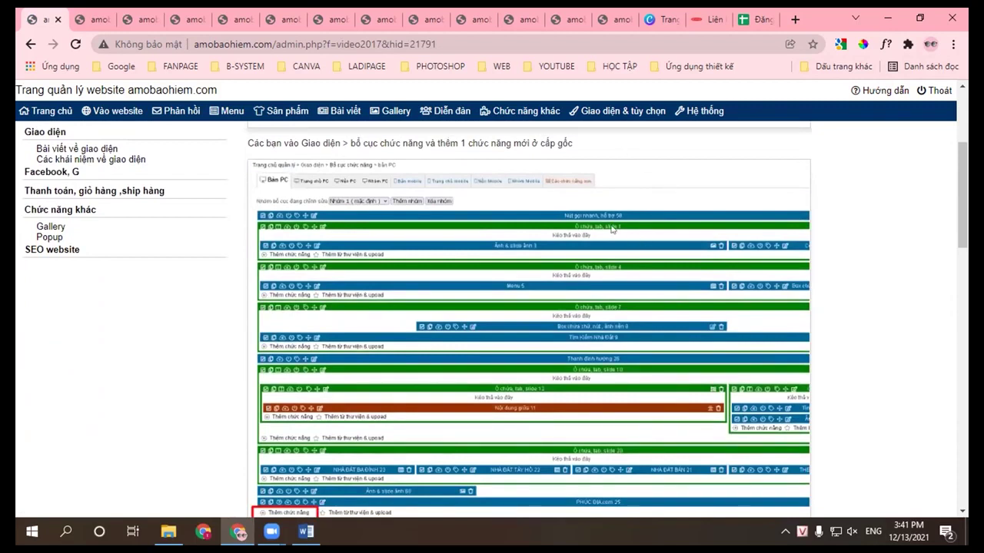
scroll(335, 205, "down", 10)
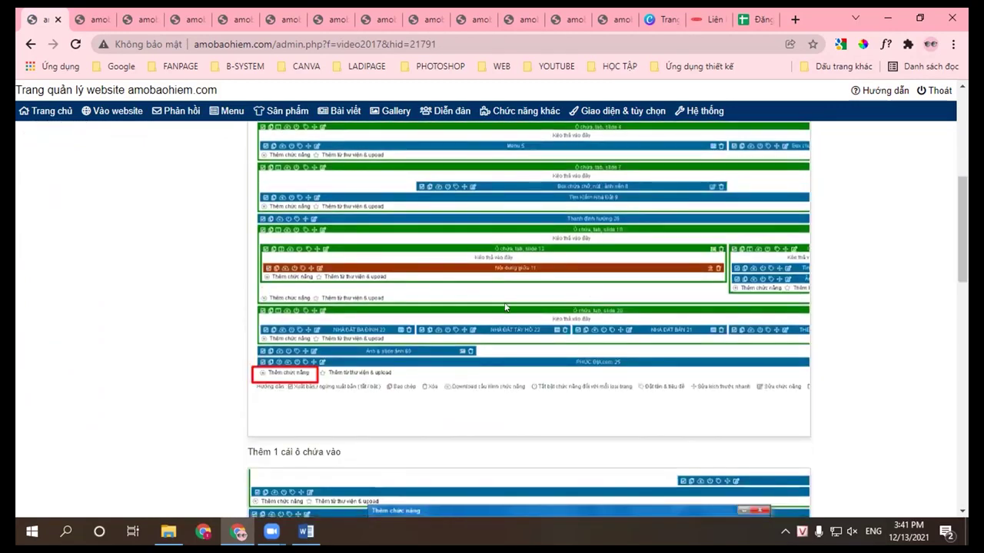
scroll(422, 276, "up", 3)
scroll(415, 338, "down", 8)
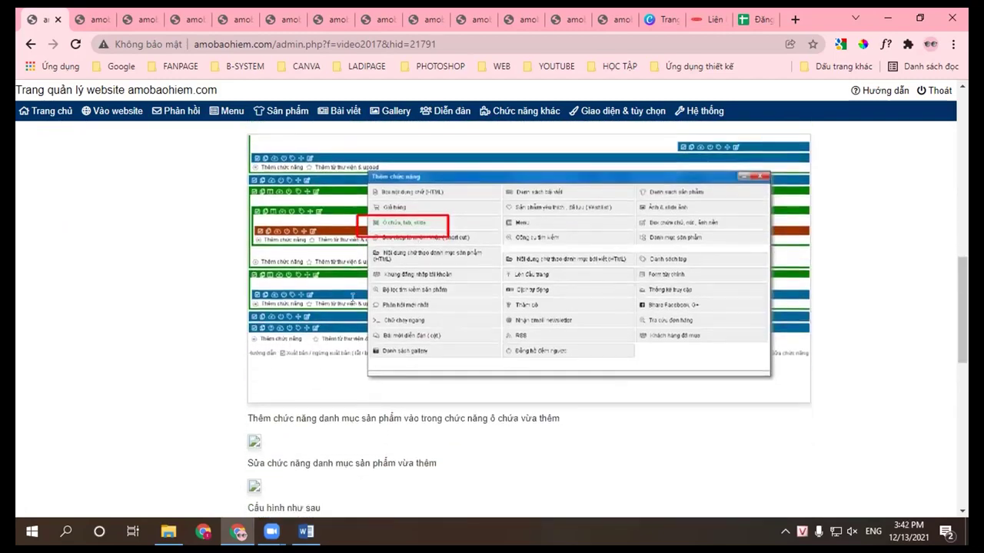
scroll(355, 342, "up", 4)
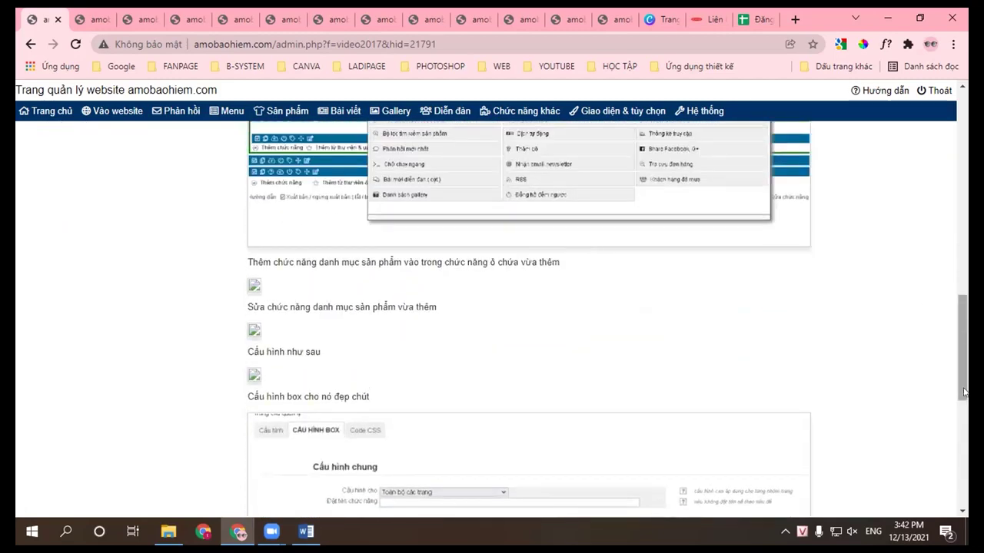
scroll(964, 322, "down", 4)
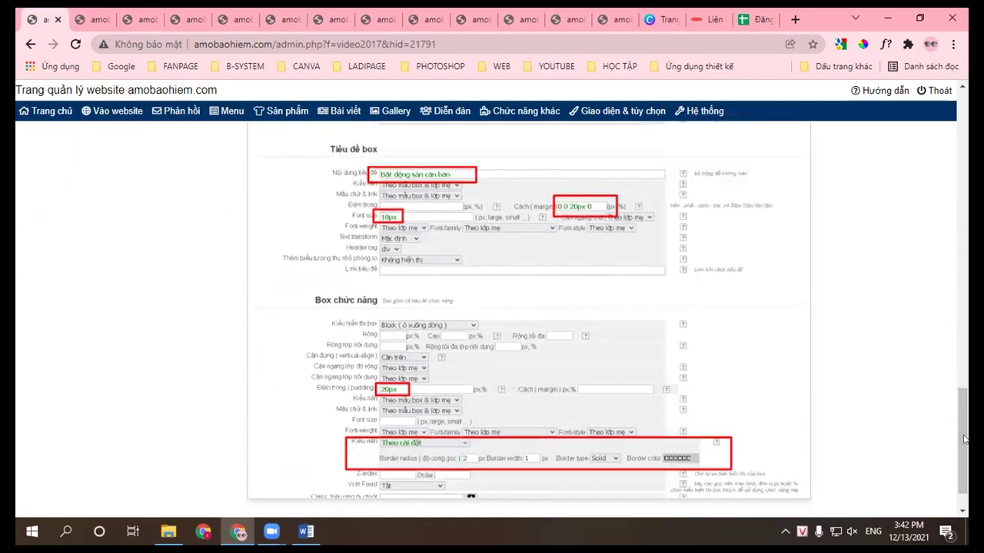
left_click_drag(961, 433, 961, 146)
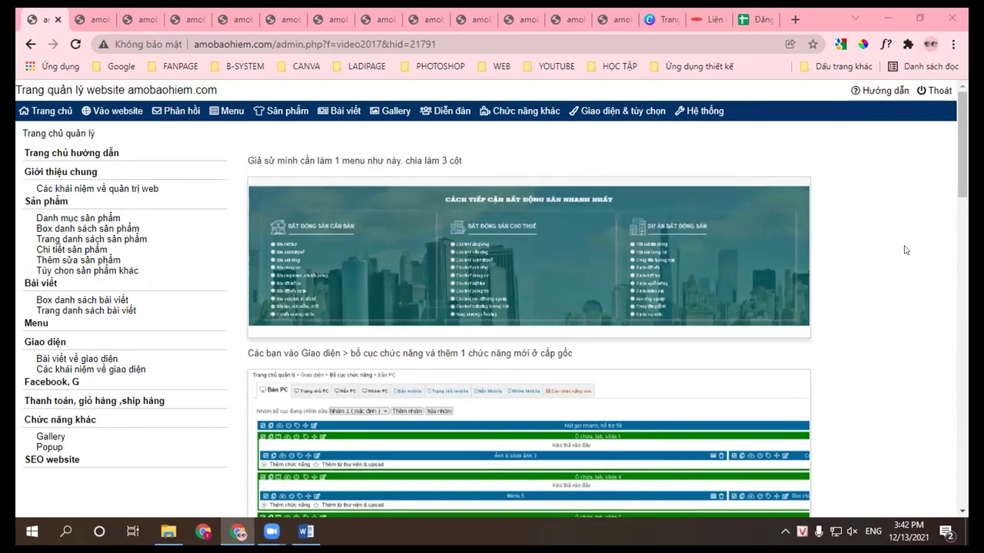
left_click_drag(962, 158, 965, 101)
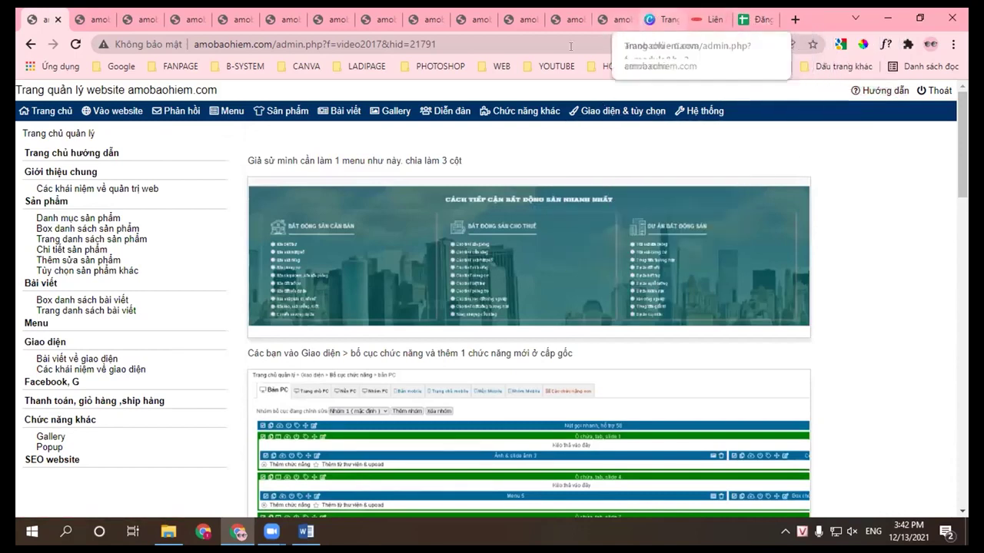
Step: Look over the public insurance homepage and the Dai-ichi Life contact page, dismissing the consultation popup
left_click(89, 20)
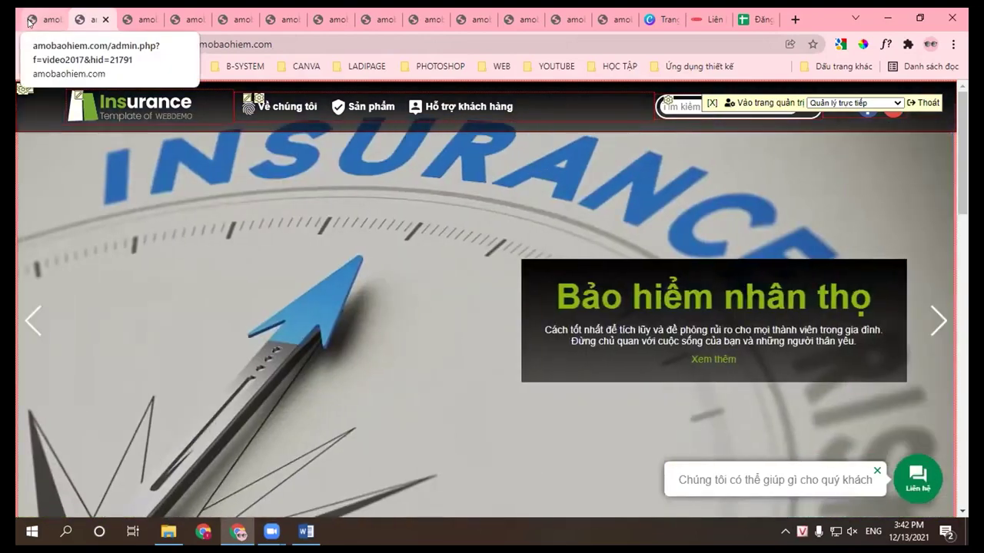
left_click(30, 20)
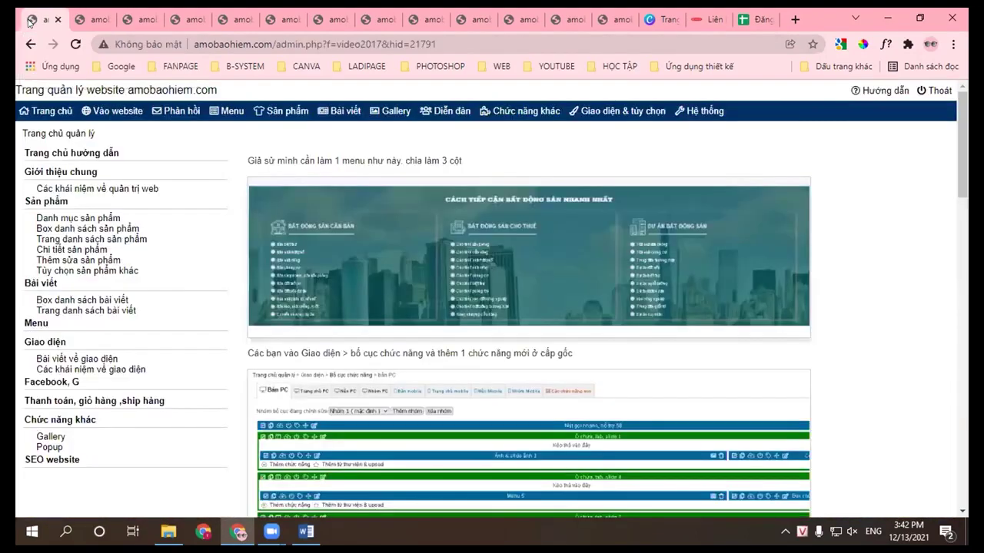
left_click(700, 26)
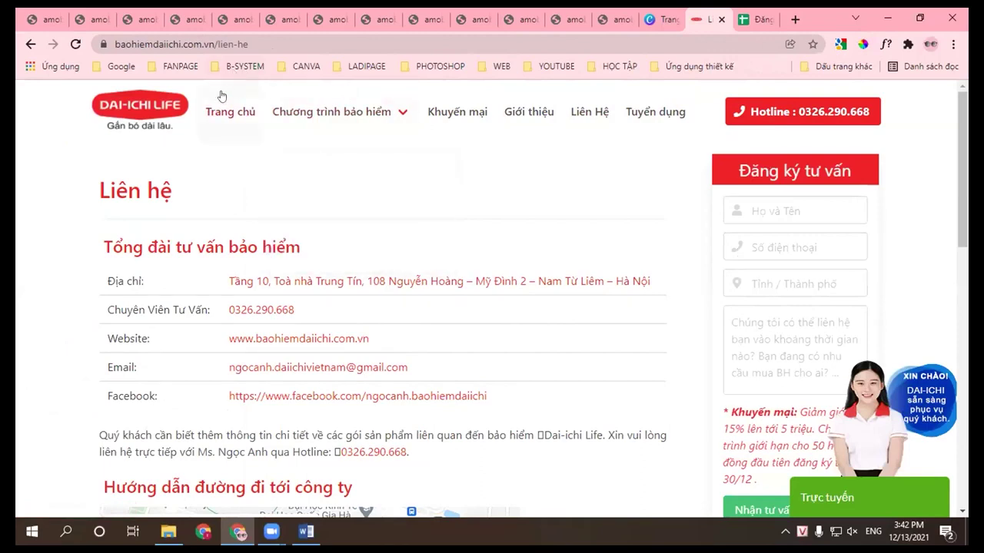
scroll(589, 214, "down", 8)
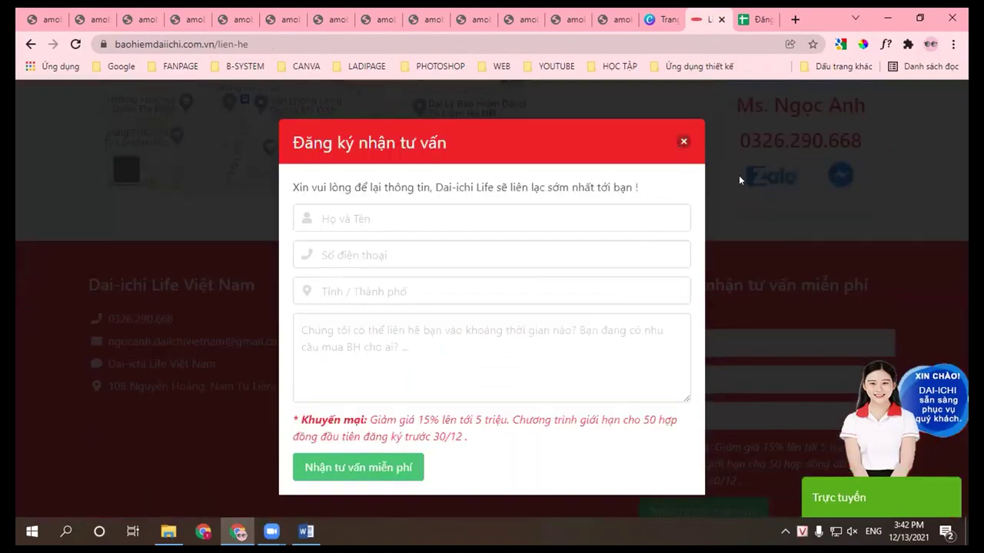
left_click(680, 145)
left_click_drag(963, 392, 963, 265)
scroll(422, 270, "up", 4)
scroll(199, 300, "down", 8)
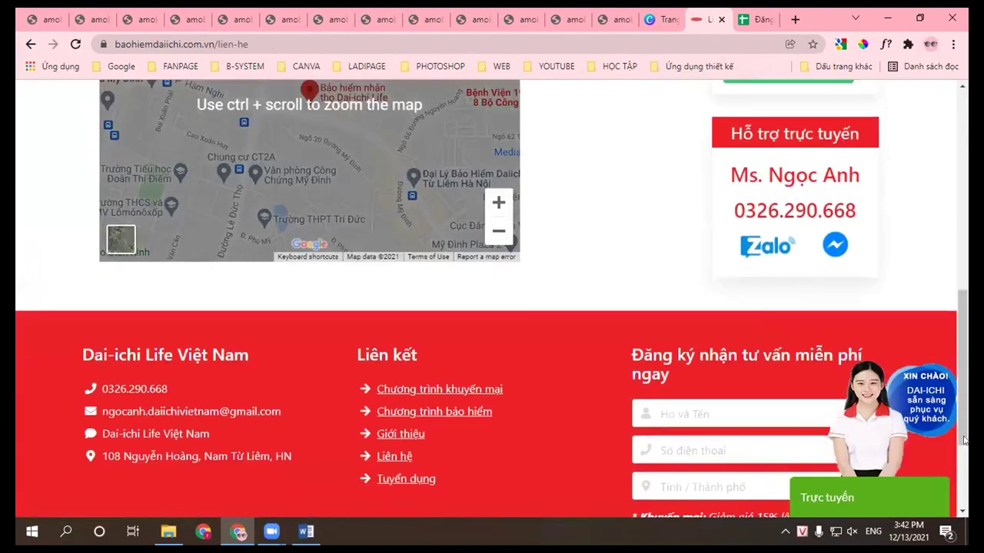
scroll(965, 250, "up", 10)
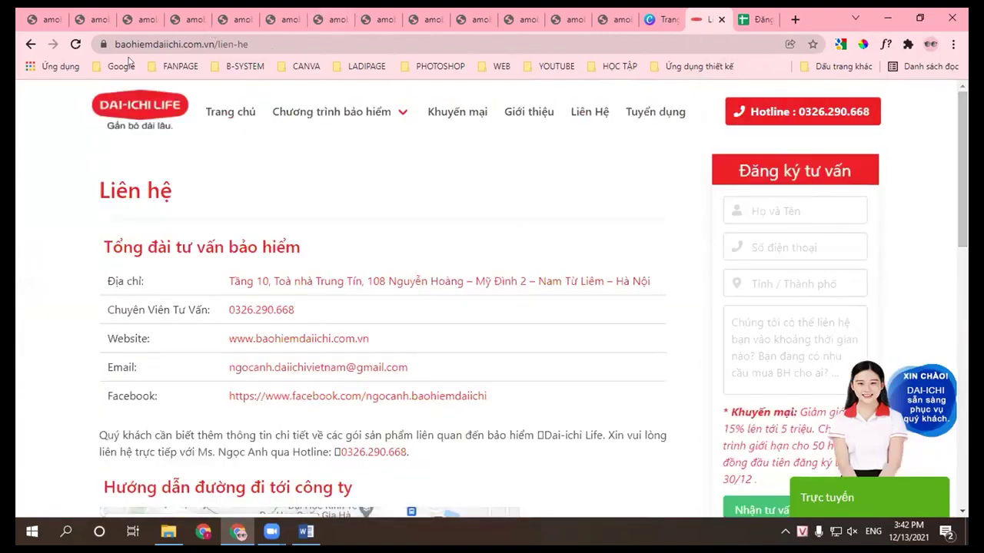
Step: Return to the admin area and go back to its dashboard via 'Trang chủ'
left_click(44, 18)
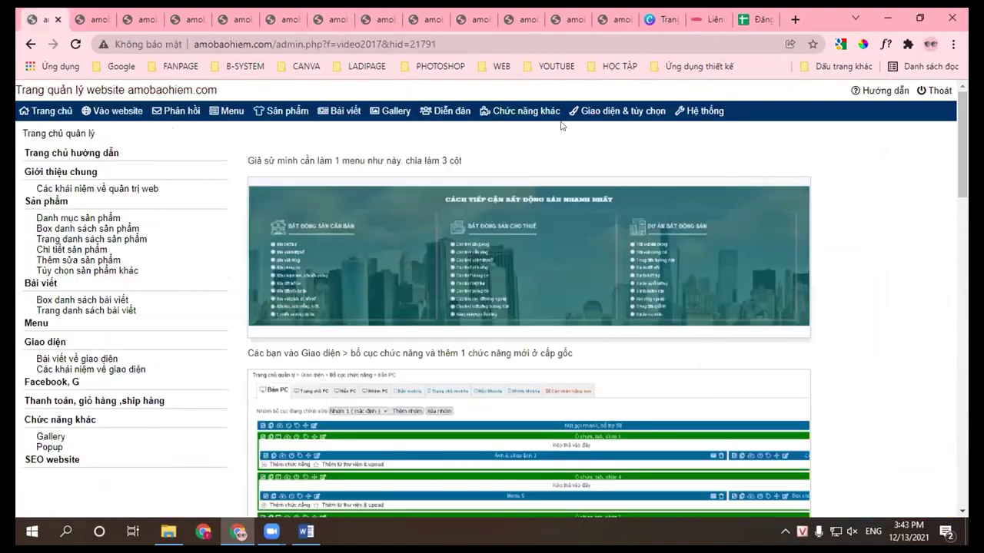
left_click(113, 110)
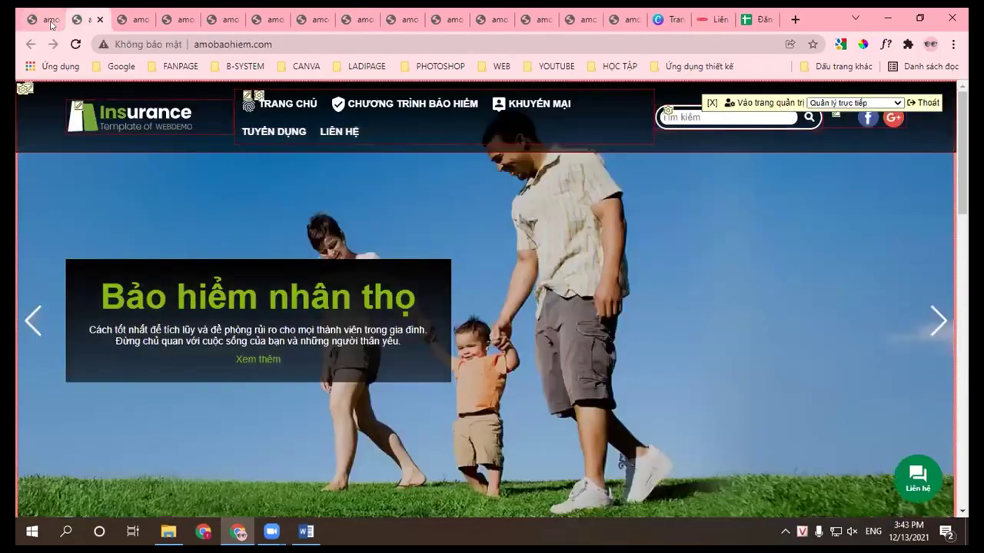
left_click(46, 19)
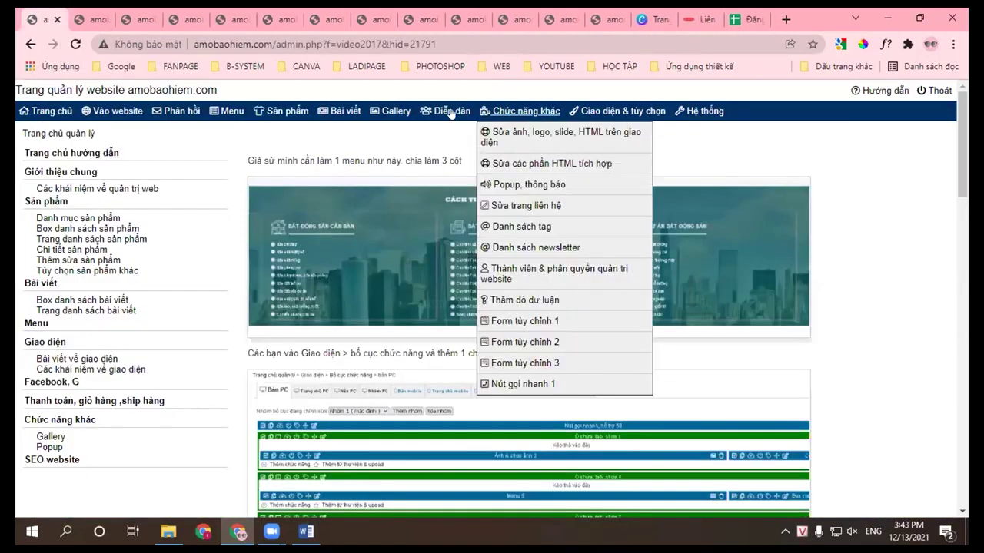
left_click(48, 111)
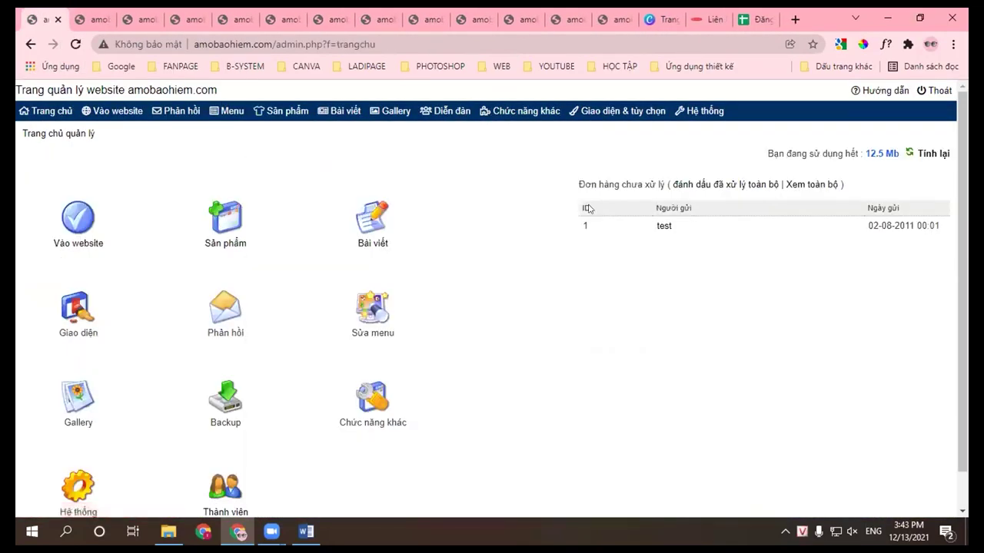
Step: Switch to the 'BÀI GIẢNG THIẾT KẾ WEBSITE' lecture notes in Word
left_click(306, 532)
scroll(407, 338, "down", 3)
scroll(407, 338, "down", 8)
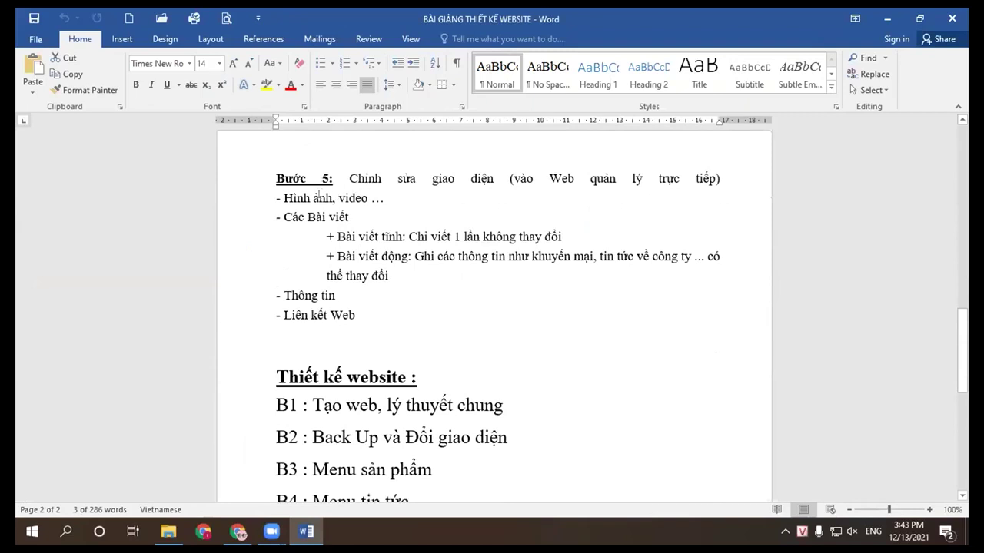
Step: Review Bước 5 notes on directly editing images, videos, articles, information and web links
left_click_drag(285, 196, 370, 199)
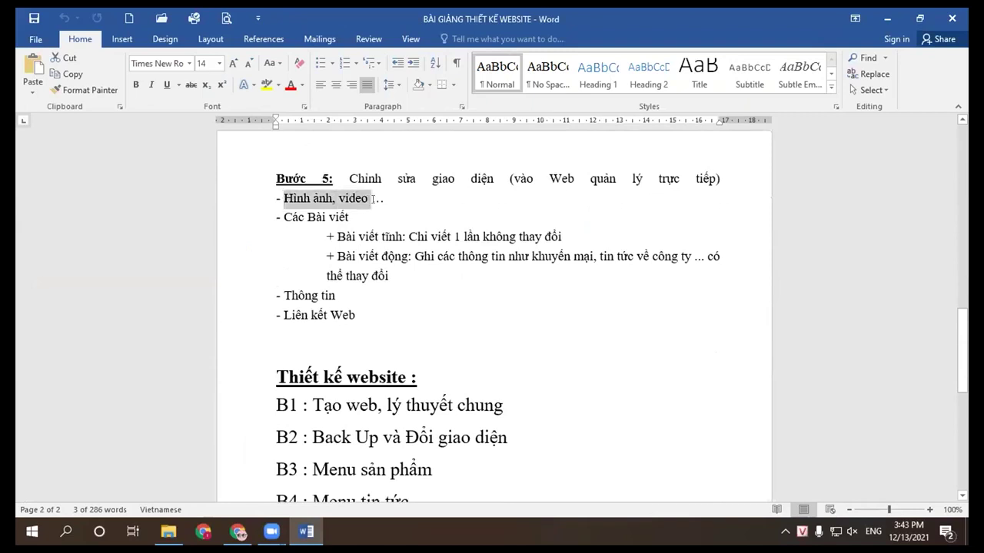
left_click(384, 198)
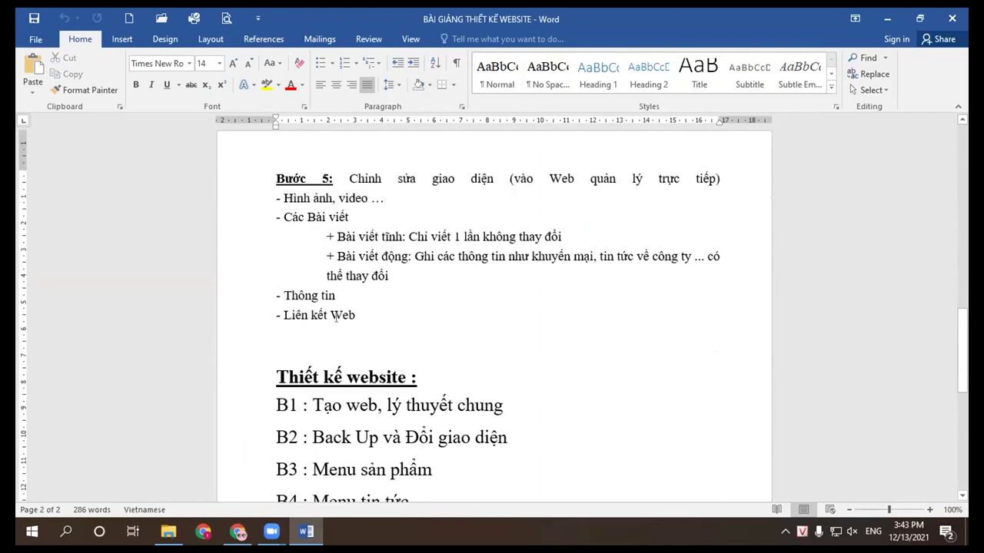
scroll(333, 378, "down", 5)
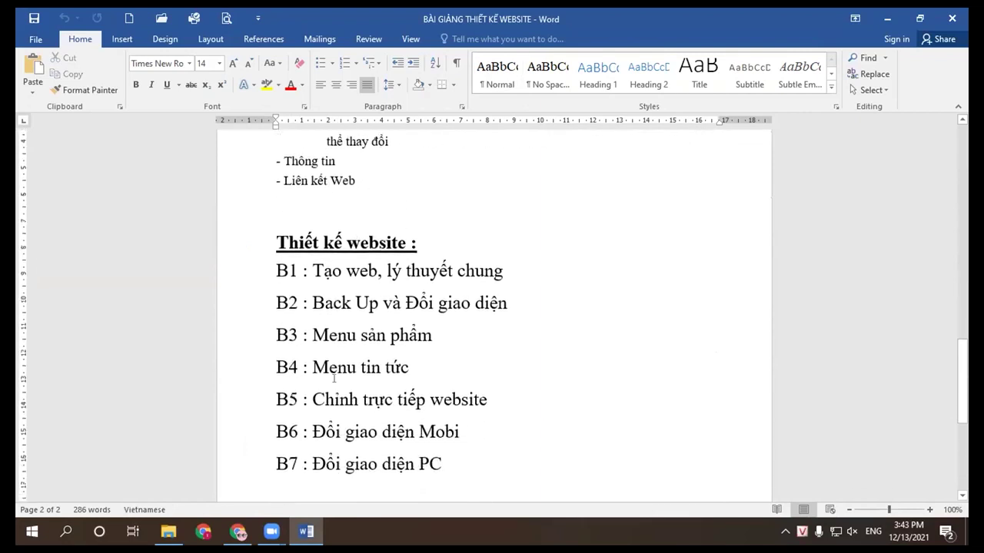
scroll(334, 377, "up", 7)
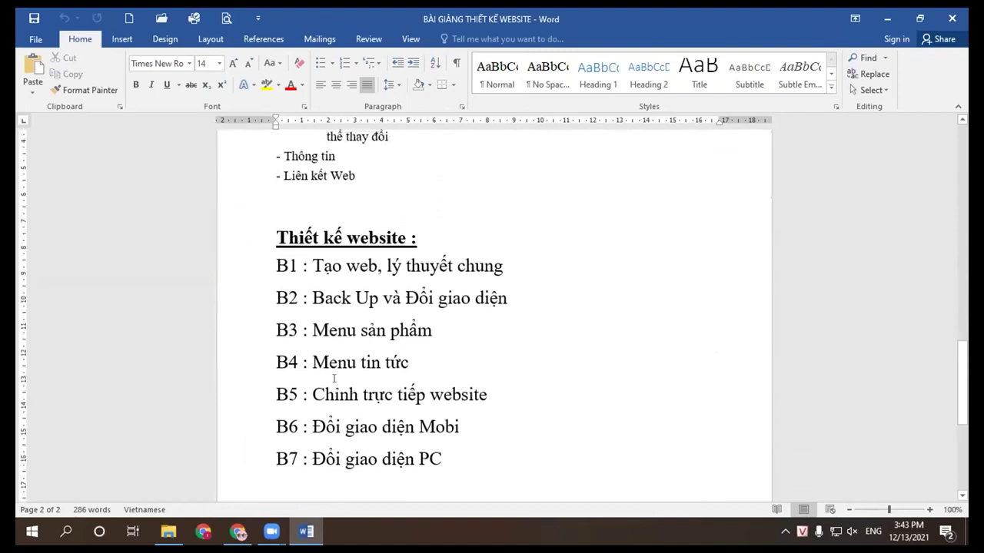
scroll(358, 351, "up", 2)
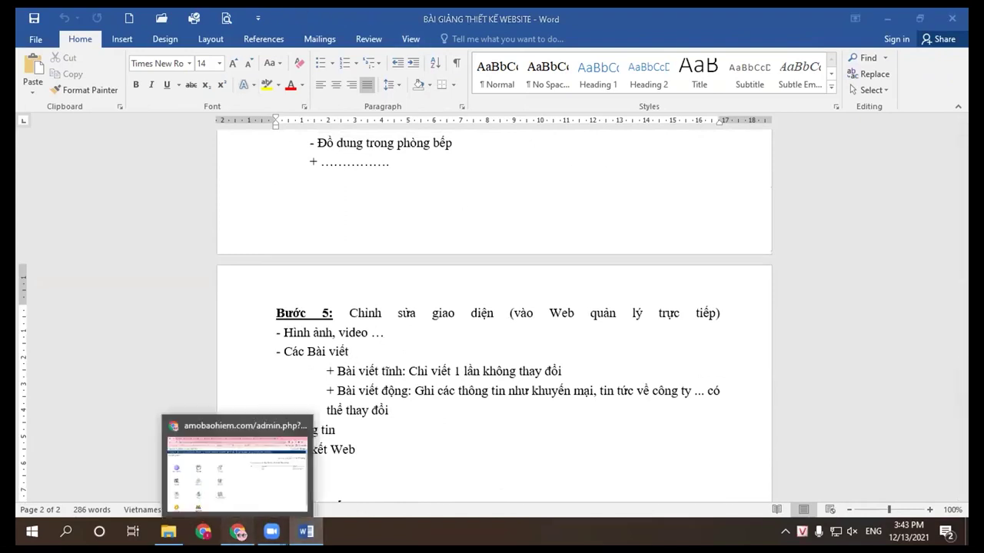
left_click(238, 532)
Step: Open the public insurance website in a new tab via 'Vào website' and reload it
left_click(113, 111)
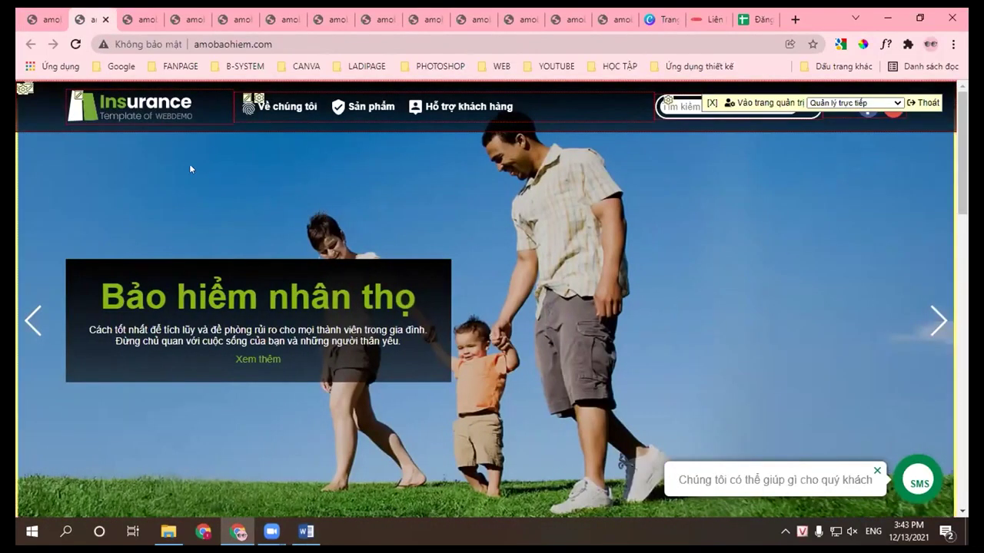
left_click(107, 104)
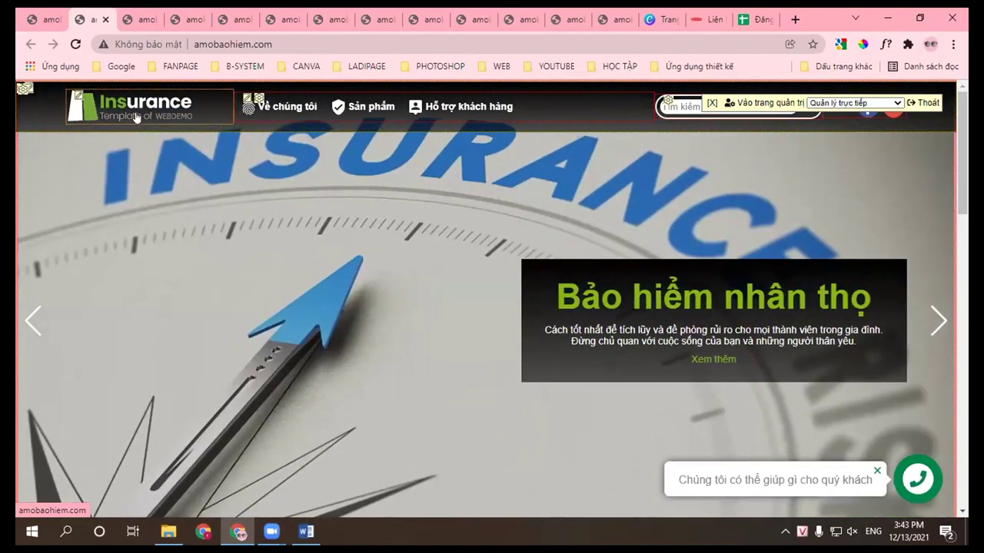
left_click(138, 113)
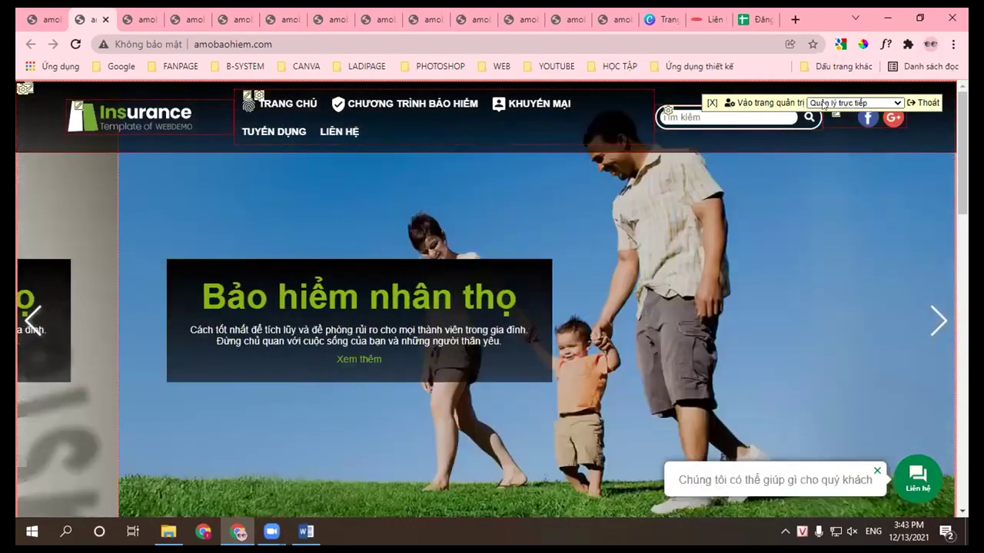
Step: Turn off 'Quản lý trực tiếp' direct editing and scroll the plain homepage
left_click(816, 104)
left_click(845, 123)
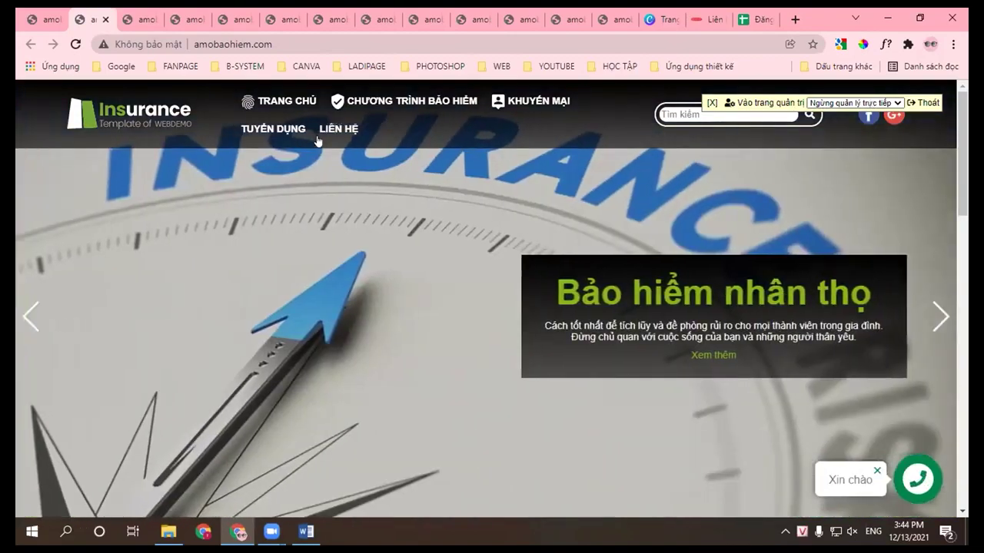
scroll(374, 339, "down", 2)
scroll(377, 362, "up", 2)
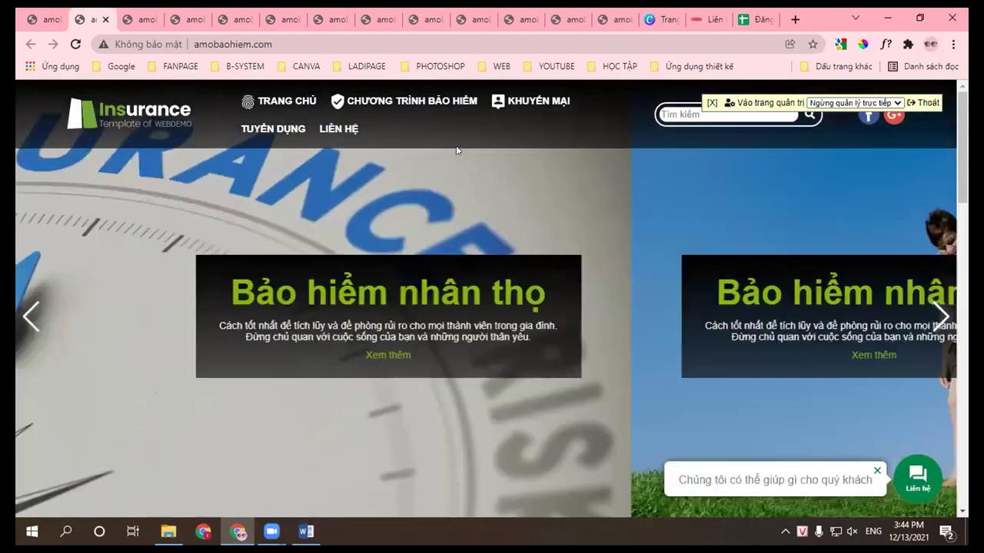
scroll(500, 207, "down", 2)
scroll(500, 263, "down", 10)
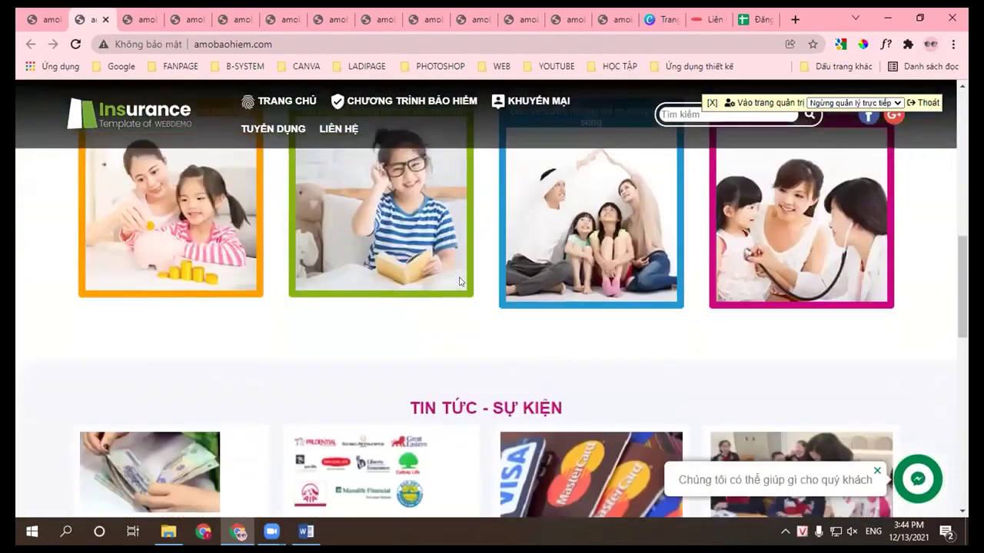
scroll(473, 103, "down", 6)
scroll(523, 263, "up", 9)
scroll(522, 258, "up", 10)
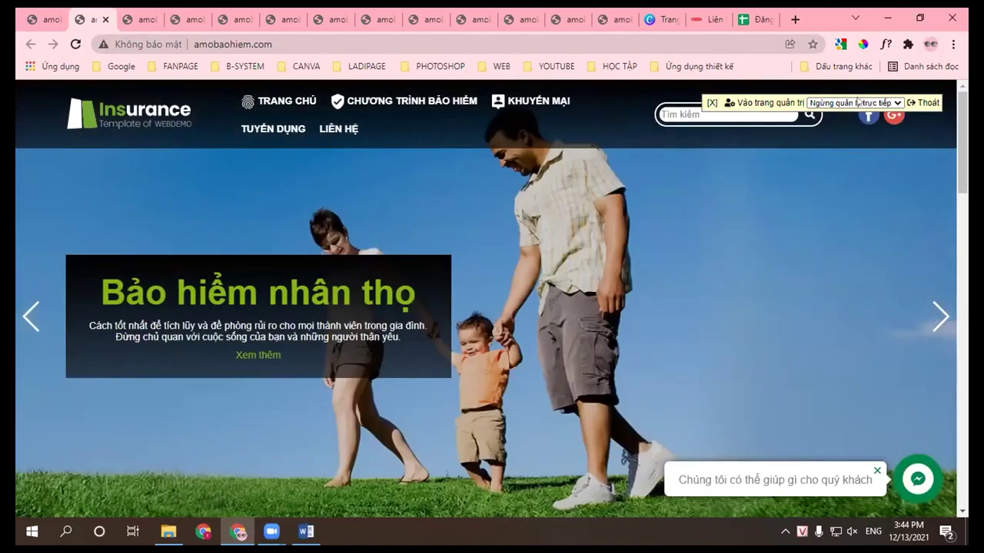
Step: Switch 'Quản lý trực tiếp' direct on-page editing back on and scroll the homepage
left_click(862, 103)
left_click(850, 116)
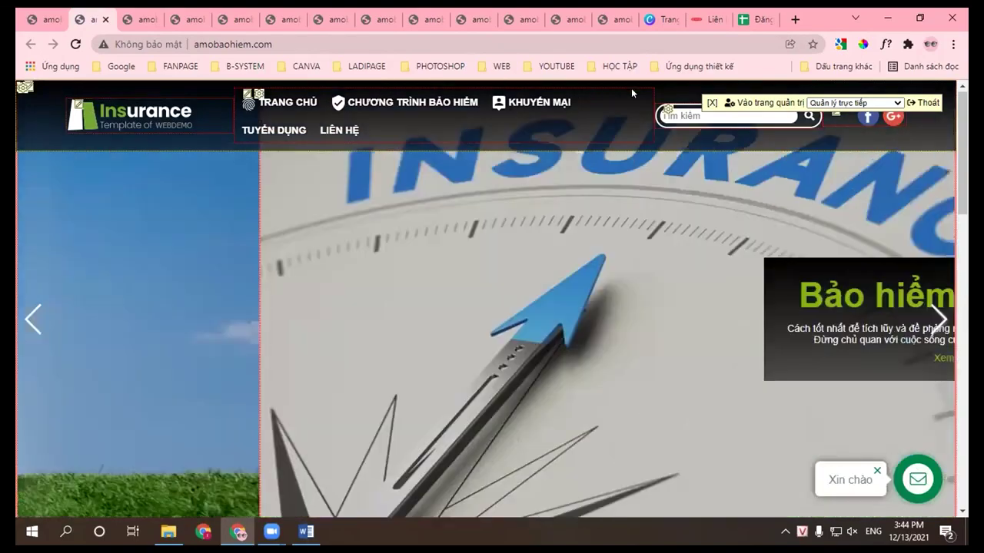
scroll(286, 307, "down", 4)
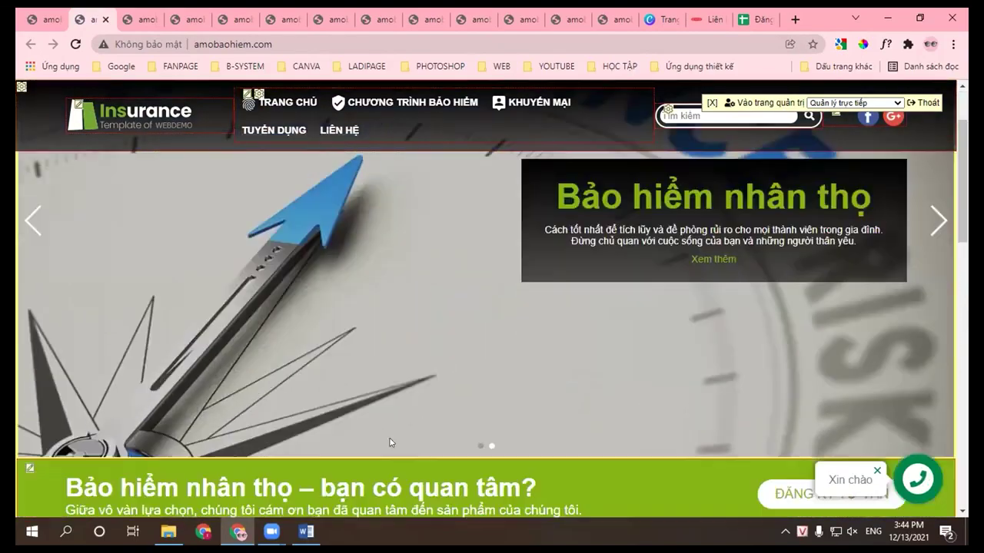
scroll(286, 307, "down", 8)
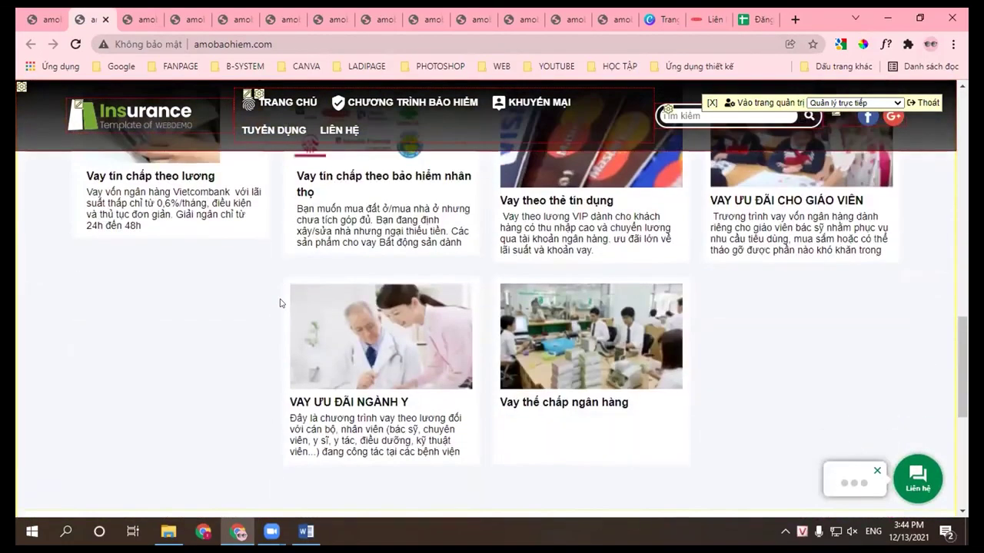
scroll(279, 303, "up", 6)
scroll(195, 295, "up", 6)
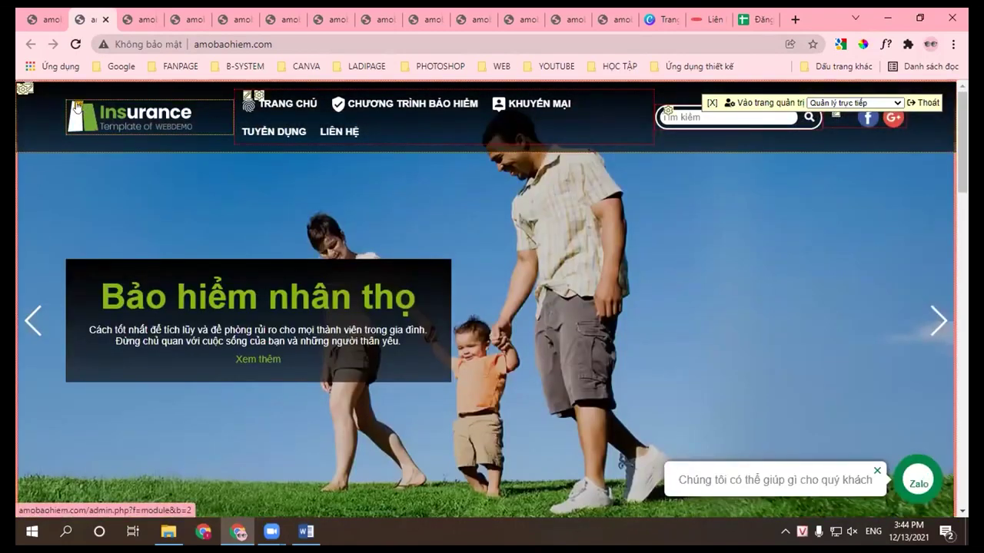
Step: Clear baohiem.png from the logo module's Ảnh 1 and open the uploaded-image library
left_click(77, 107)
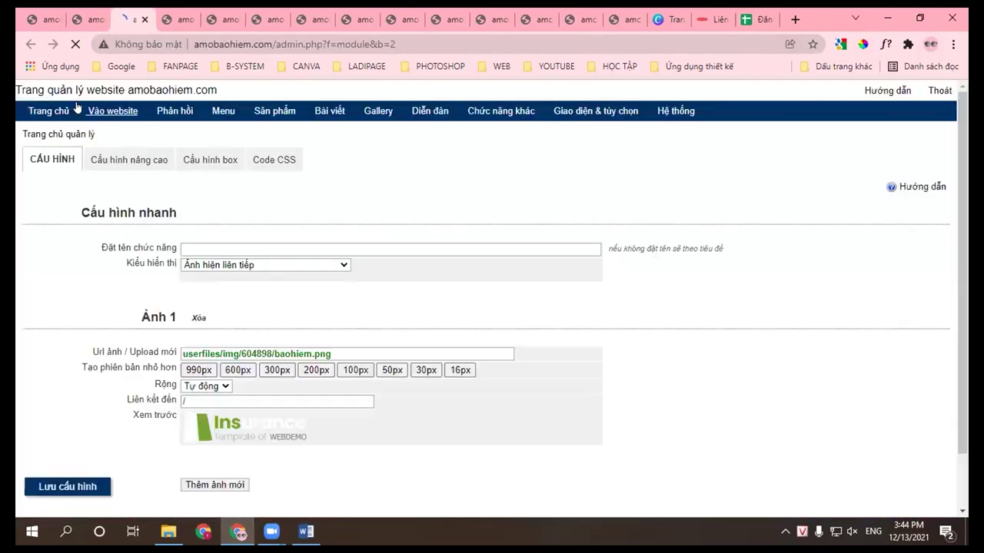
scroll(80, 114, "down", 1)
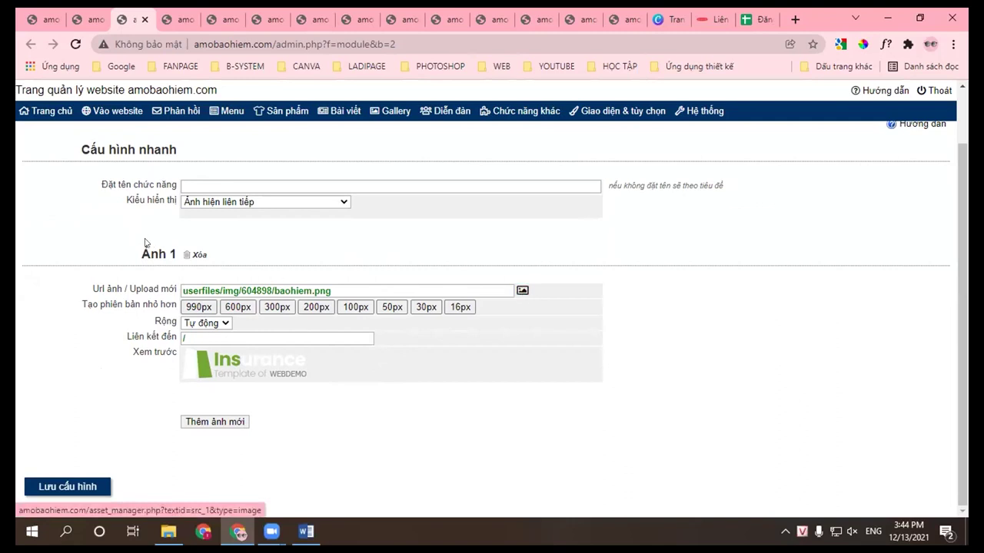
left_click(187, 257)
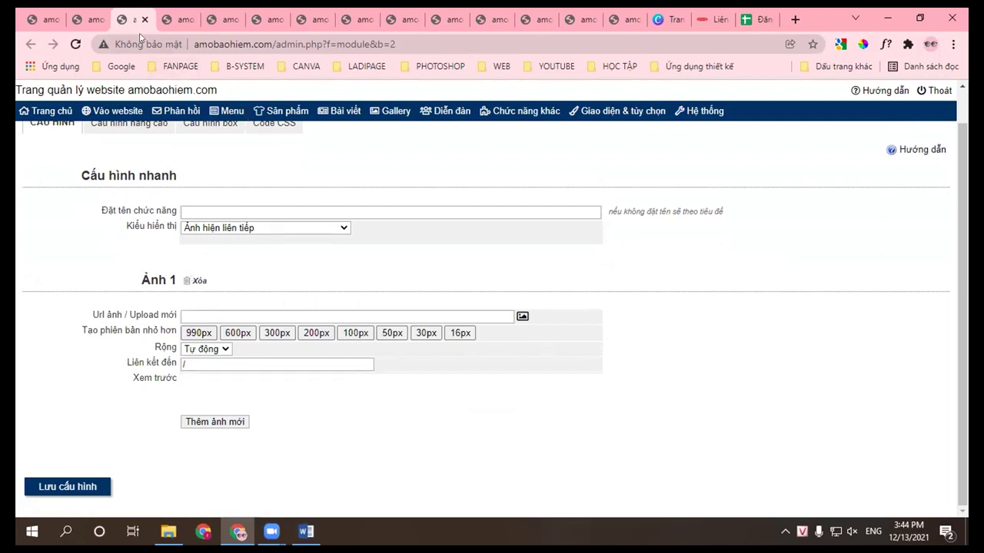
left_click(520, 323)
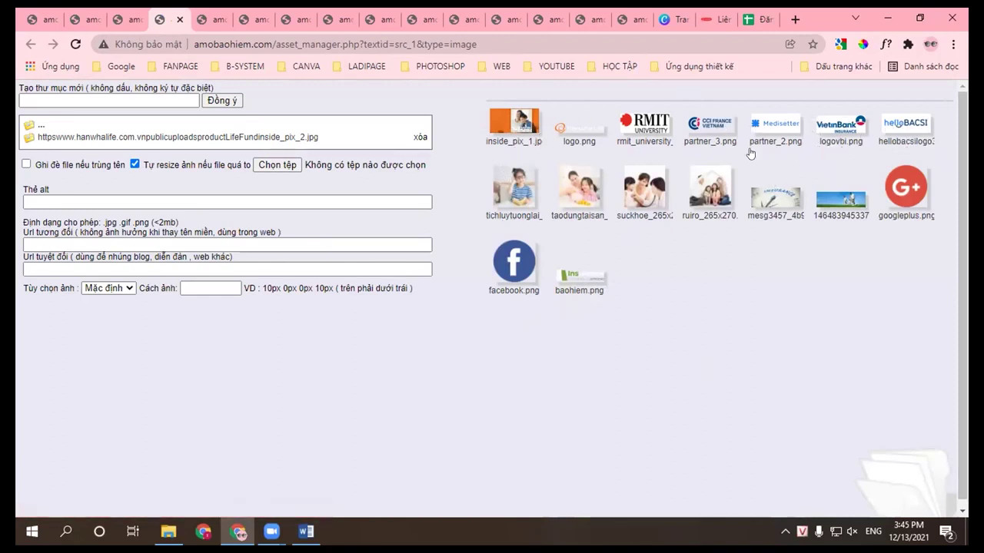
Step: Start an image upload from the asset manager and browse the DATA (E:) drive
left_click(87, 102)
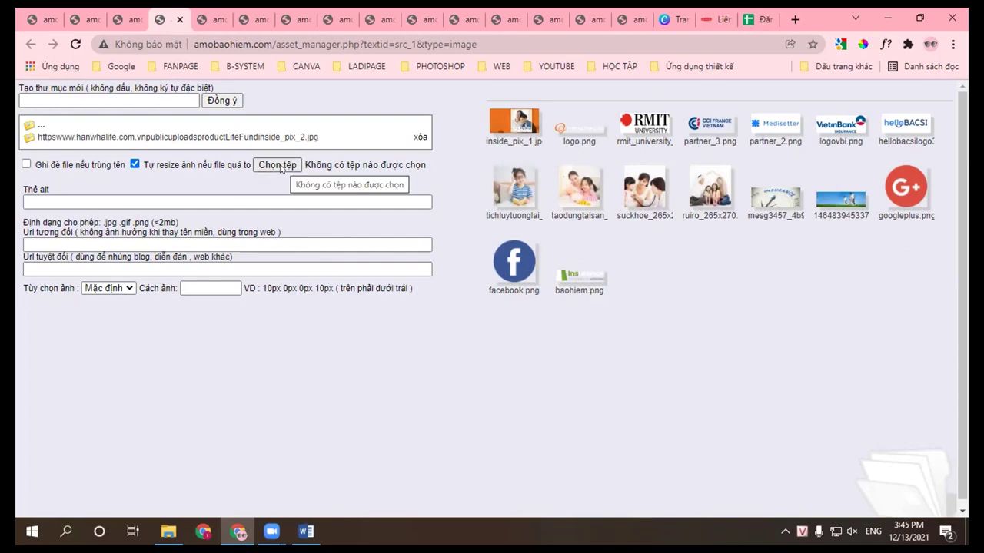
left_click(277, 164)
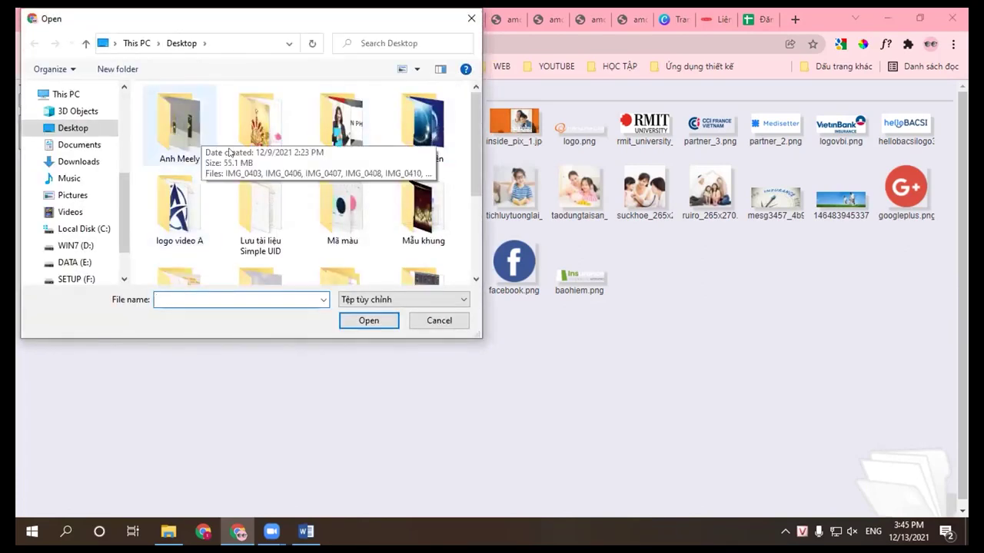
left_click_drag(482, 136, 480, 137)
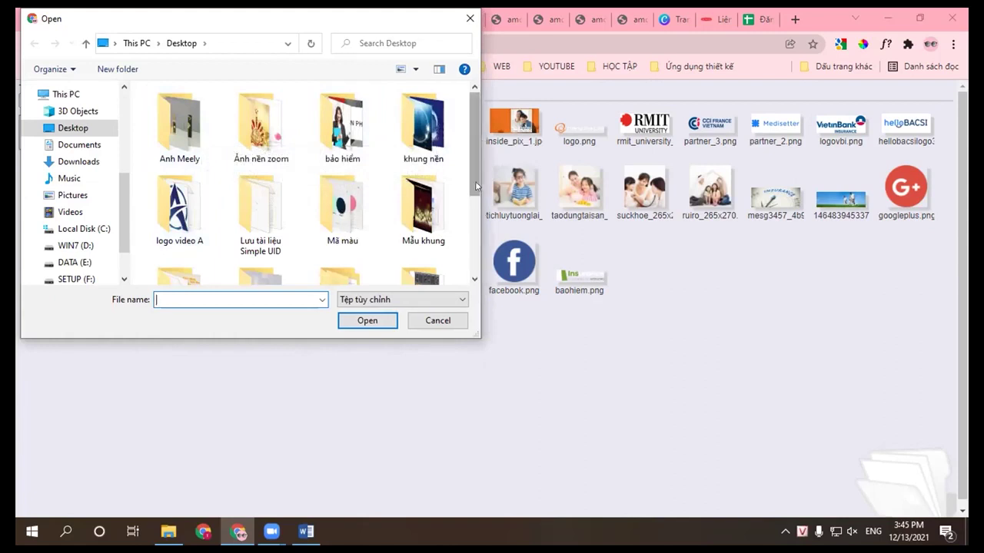
scroll(473, 188, "down", 3)
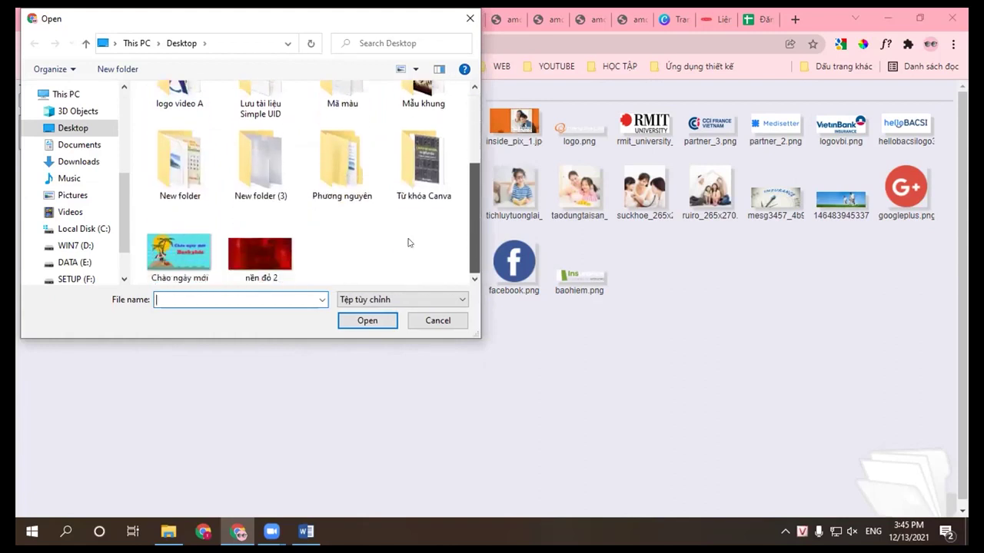
left_click(86, 265)
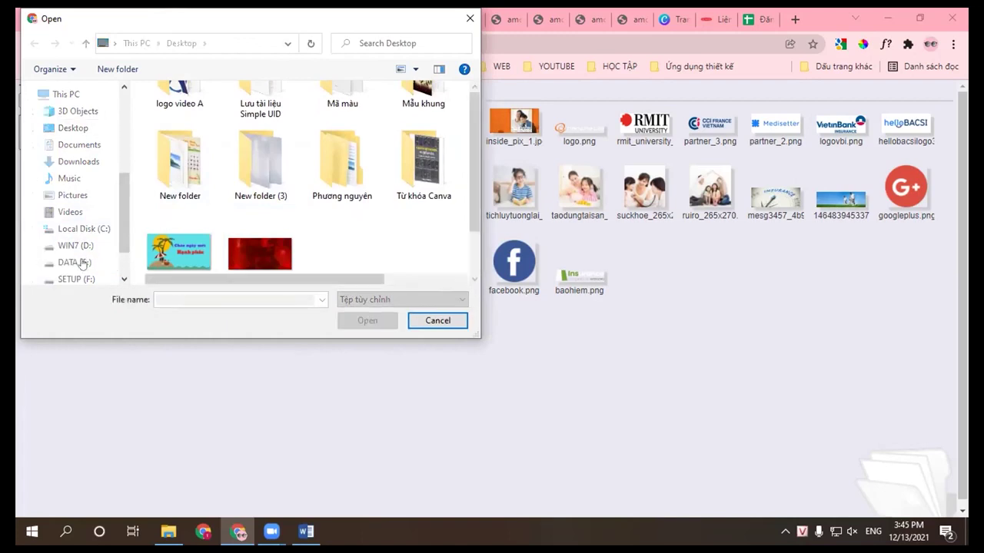
scroll(214, 250, "down", 1)
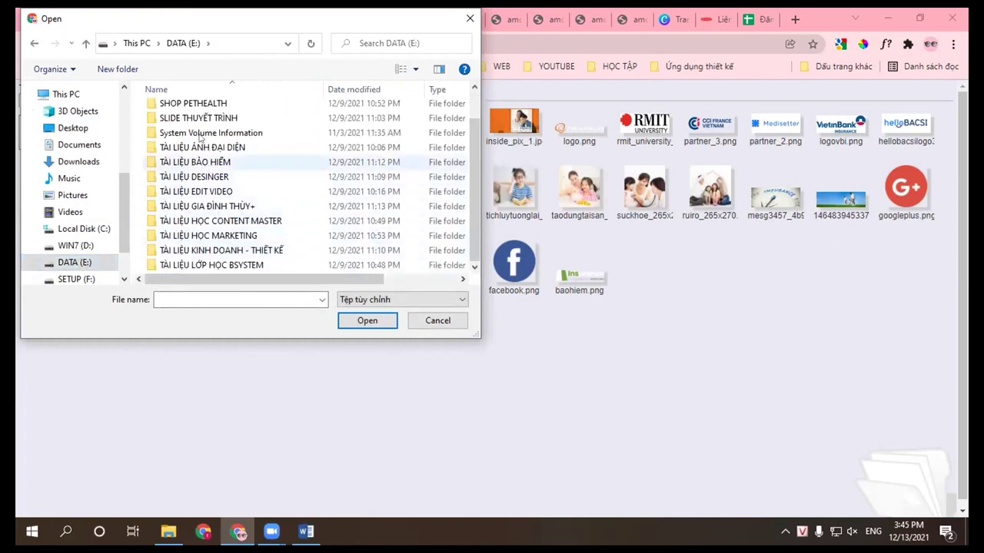
scroll(202, 114, "up", 1)
Step: Upload 'logo bsystem' from TÀI LIỆU LỚP HỌC BSYSTEM › CAN VA › BÀI GIẢNG CANVA as logo_bsystem.png
double_click(202, 109)
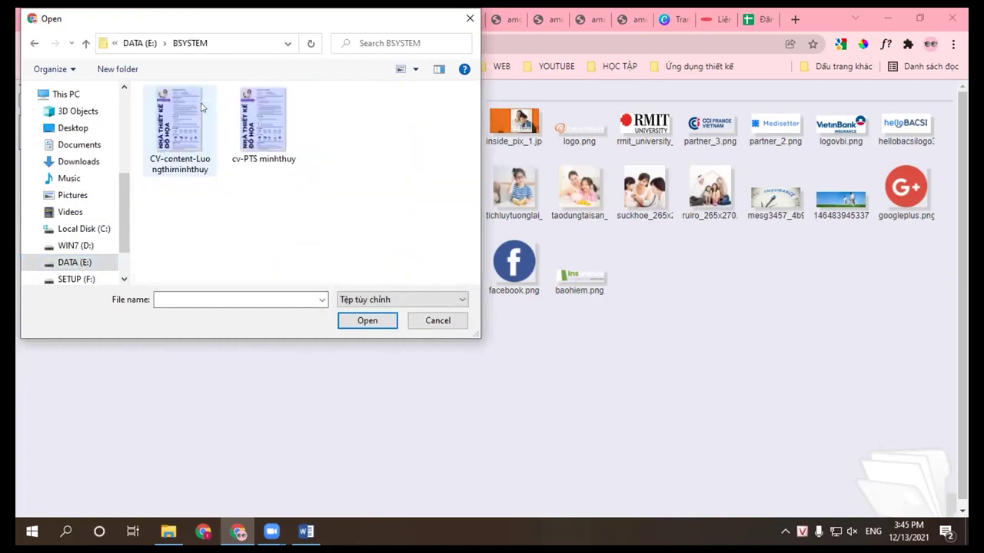
left_click(28, 43)
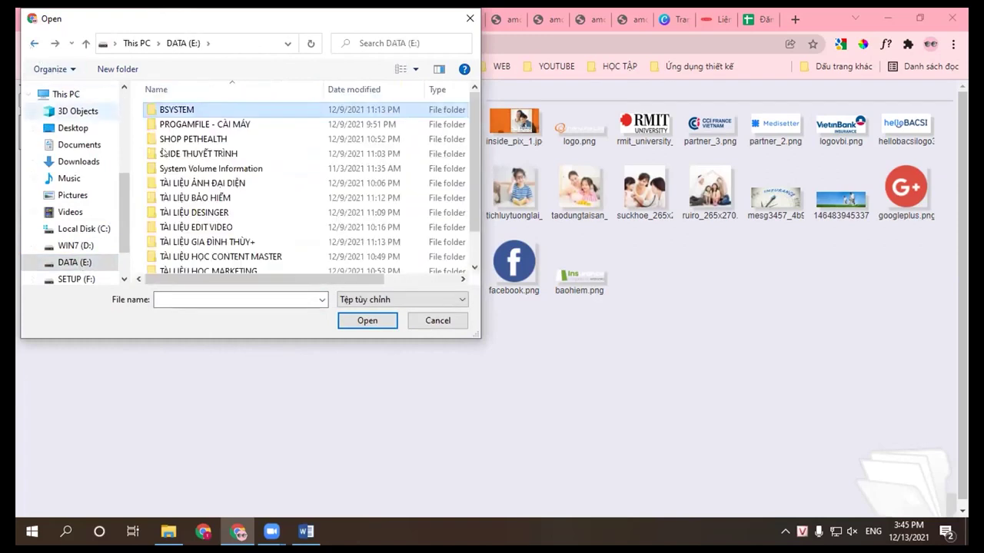
scroll(232, 230, "down", 1)
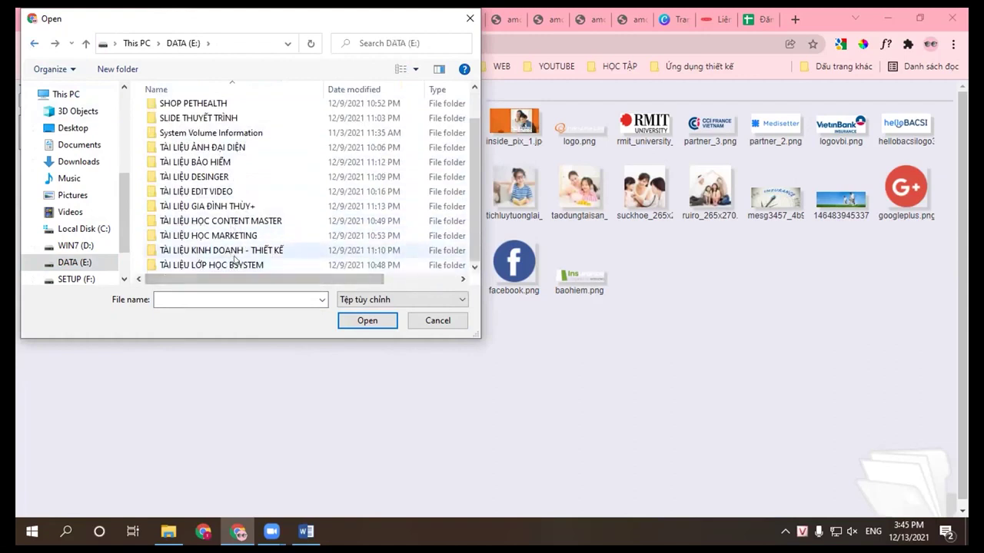
double_click(206, 147)
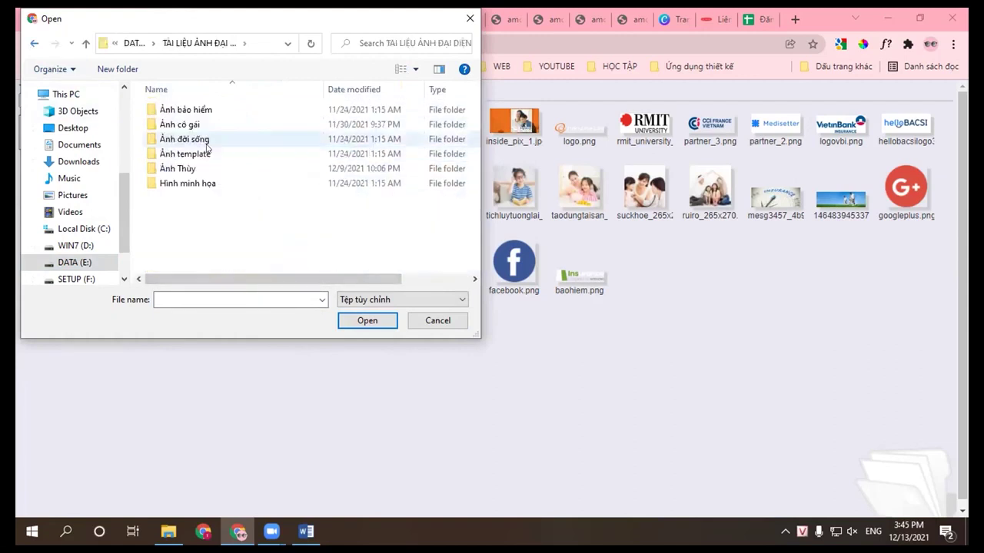
left_click(32, 44)
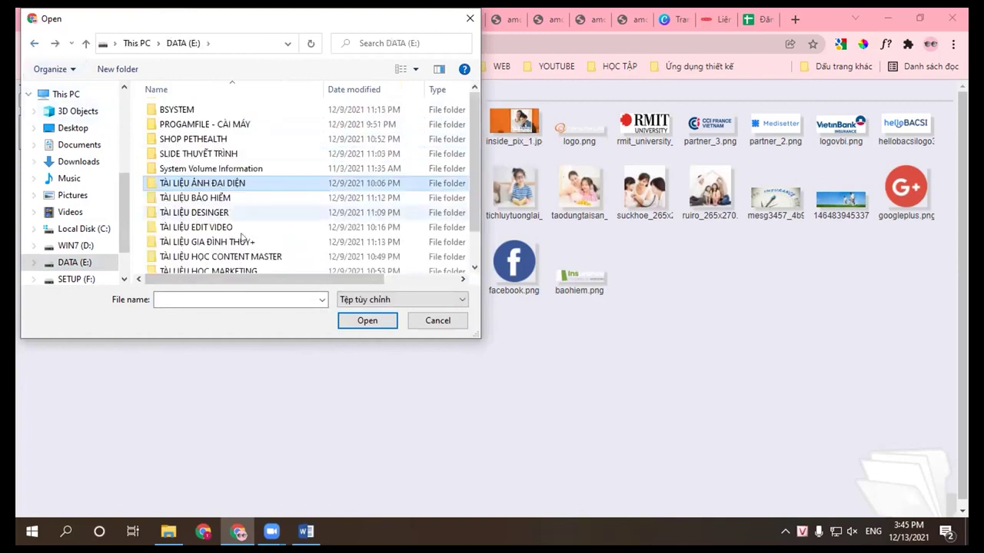
scroll(231, 217, "down", 1)
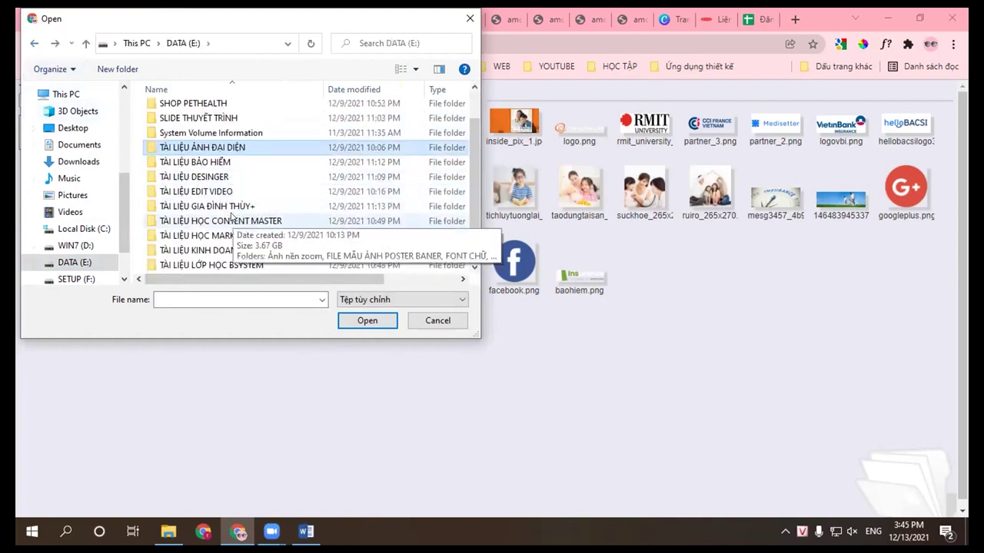
double_click(236, 264)
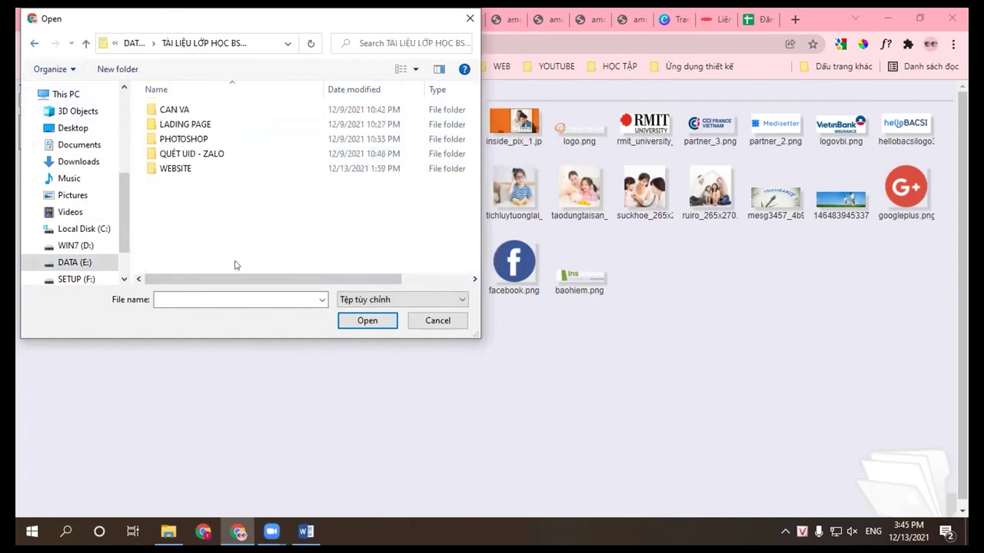
double_click(186, 110)
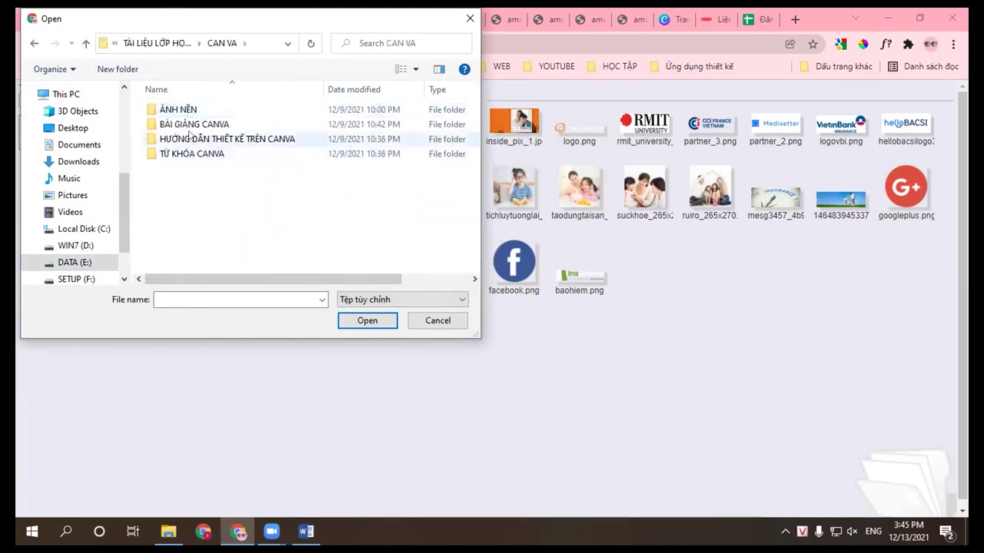
double_click(191, 125)
left_click(190, 152)
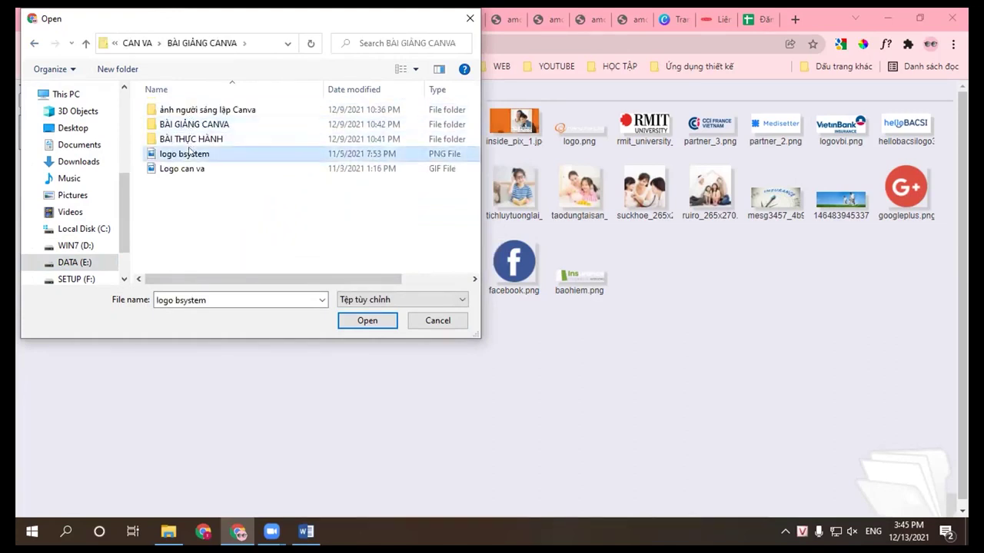
double_click(189, 153)
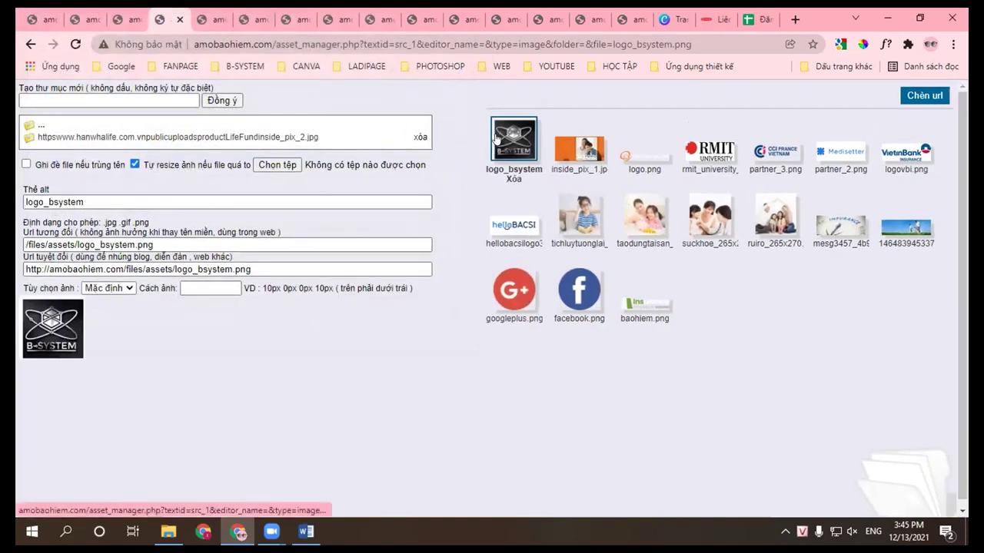
Step: Insert the files/assets/logo_bsystem.png URL into Ảnh 1 with 'Chèn url'
scroll(177, 379, "down", 1)
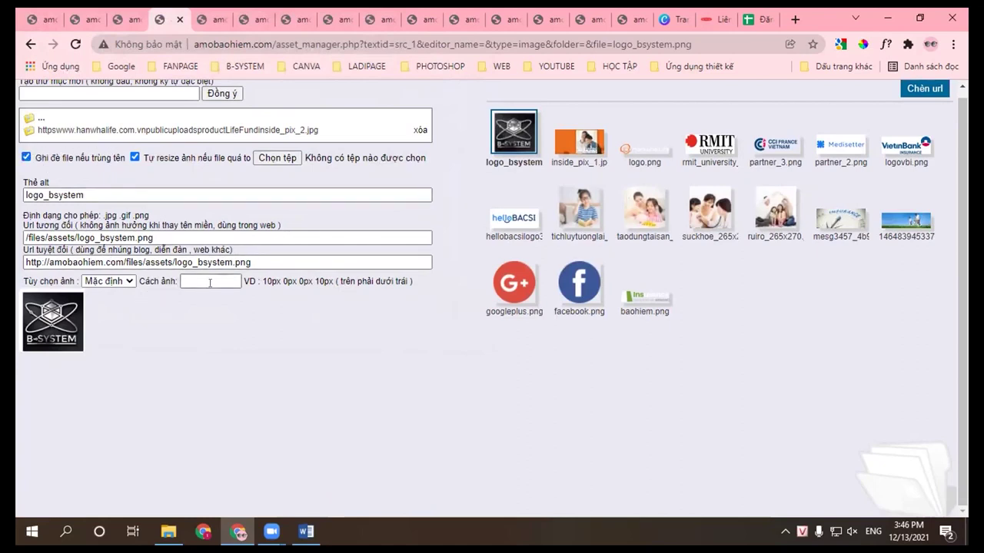
scroll(910, 154, "up", 1)
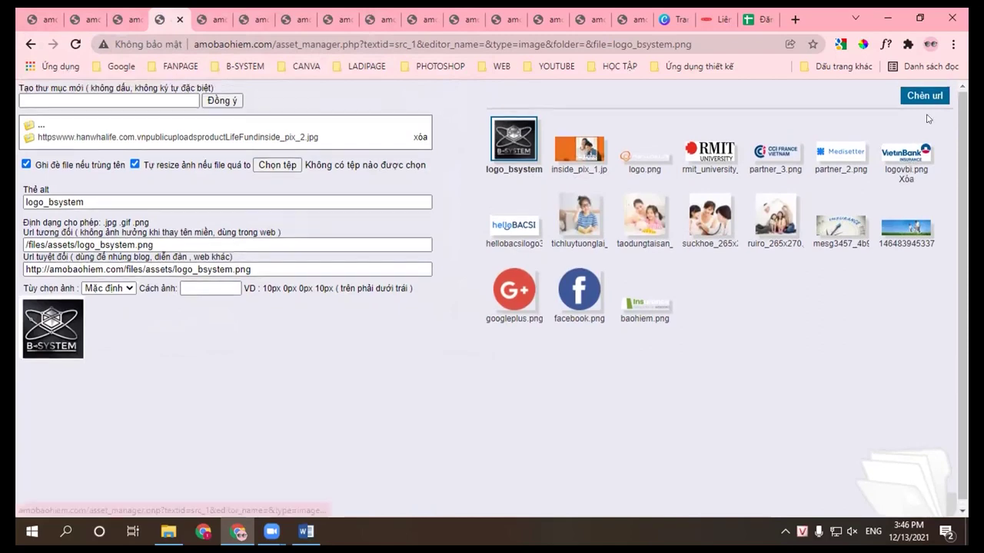
left_click(931, 95)
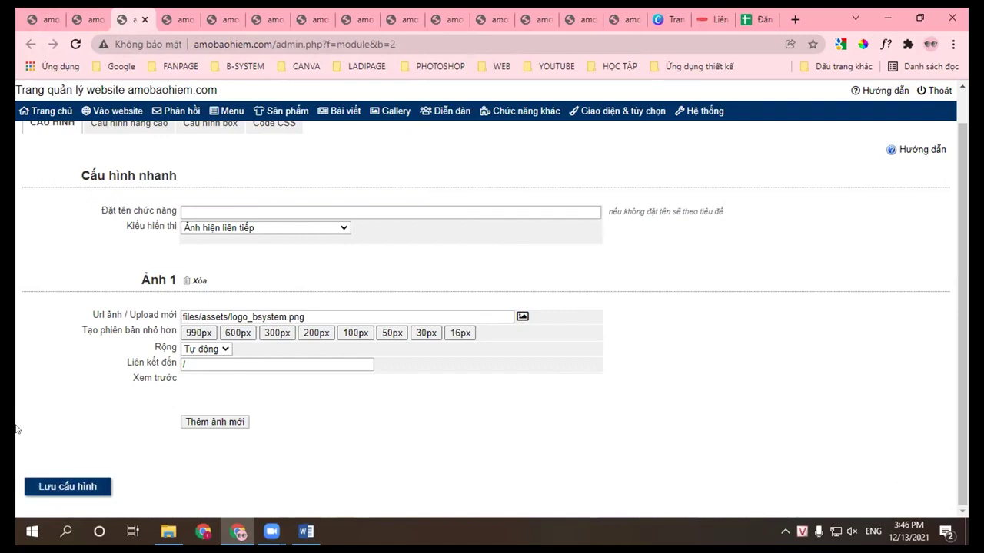
Step: Save with 'Lưu cấu hình' and open the public site to check the B-SYSTEM logo
left_click(77, 484)
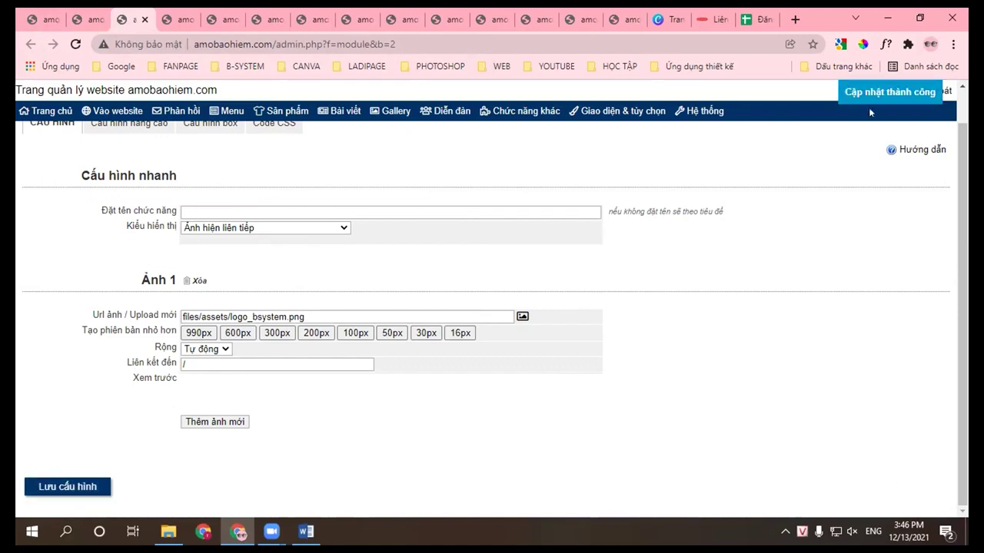
left_click(112, 115)
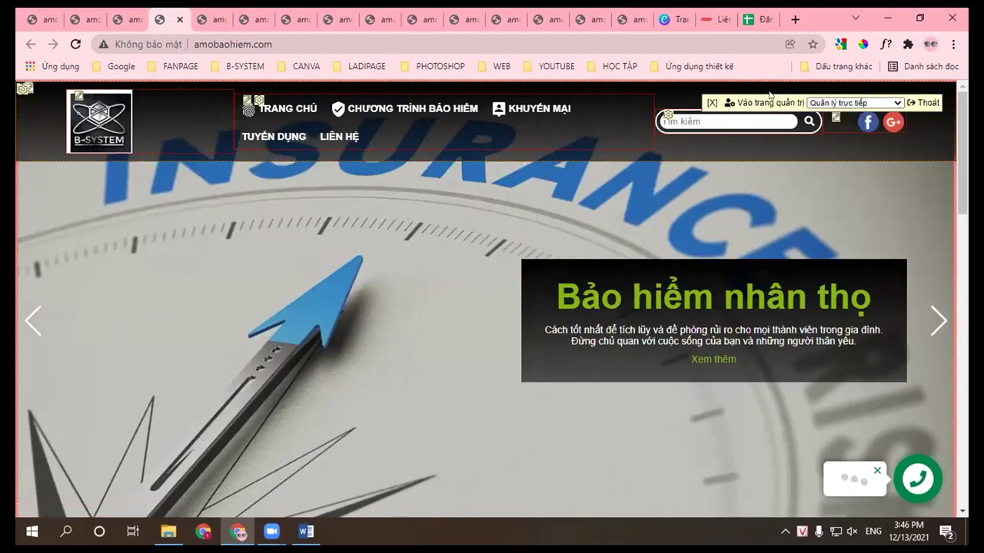
Step: Scroll through the homepage now showing the B-SYSTEM logo in its header
left_click(770, 121)
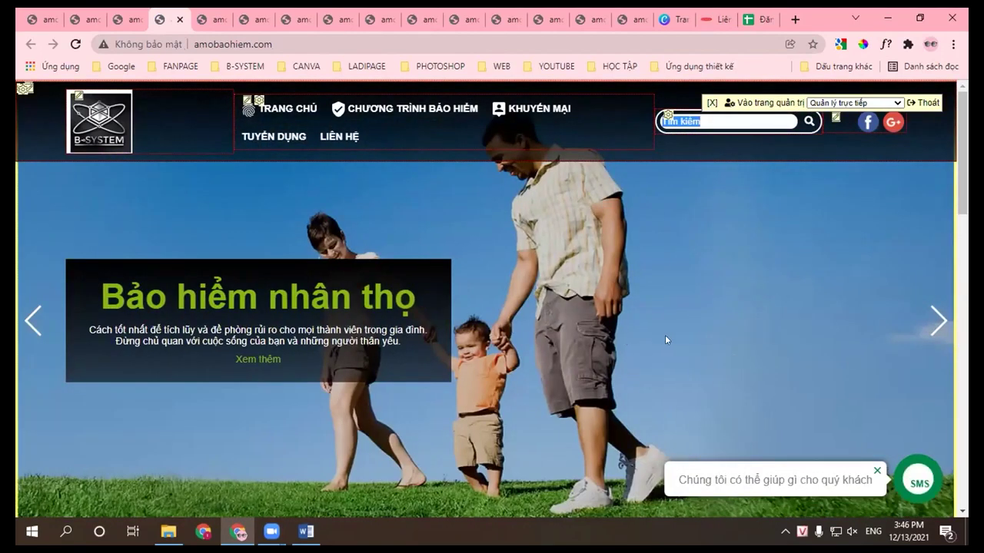
scroll(747, 328, "down", 3)
scroll(744, 334, "up", 3)
scroll(623, 403, "down", 1)
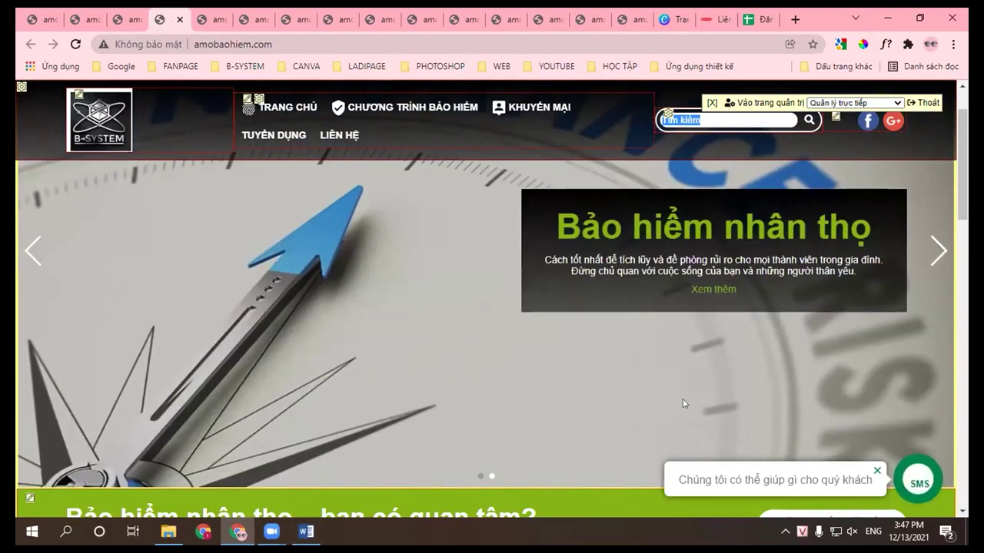
scroll(324, 375, "down", 3)
scroll(325, 375, "up", 2)
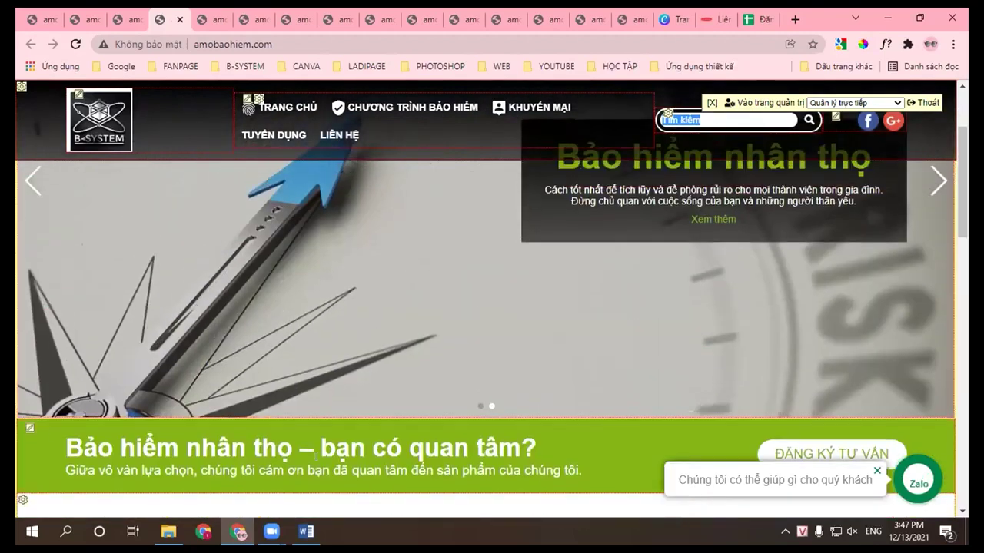
scroll(315, 456, "down", 1)
scroll(318, 463, "up", 3)
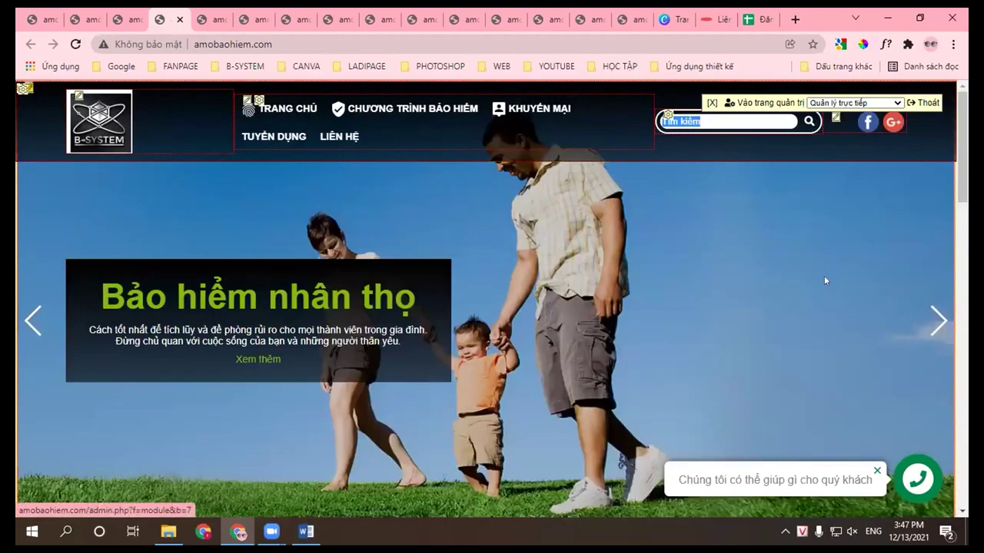
Step: Advance the hero carousel four slides and open the top-menu editor above TRANG CHỦ
left_click(939, 321)
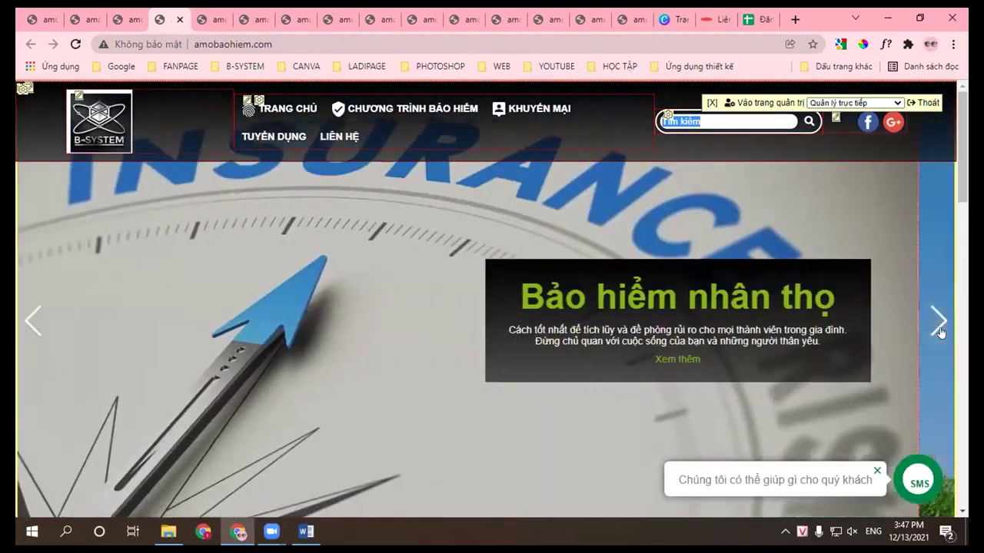
left_click(940, 331)
left_click(940, 331)
left_click(942, 333)
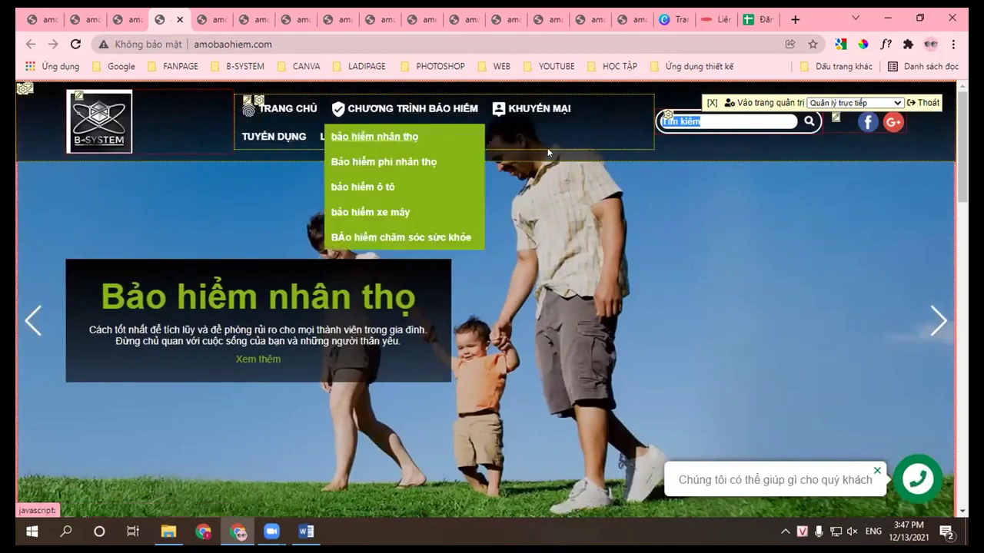
left_click(239, 103)
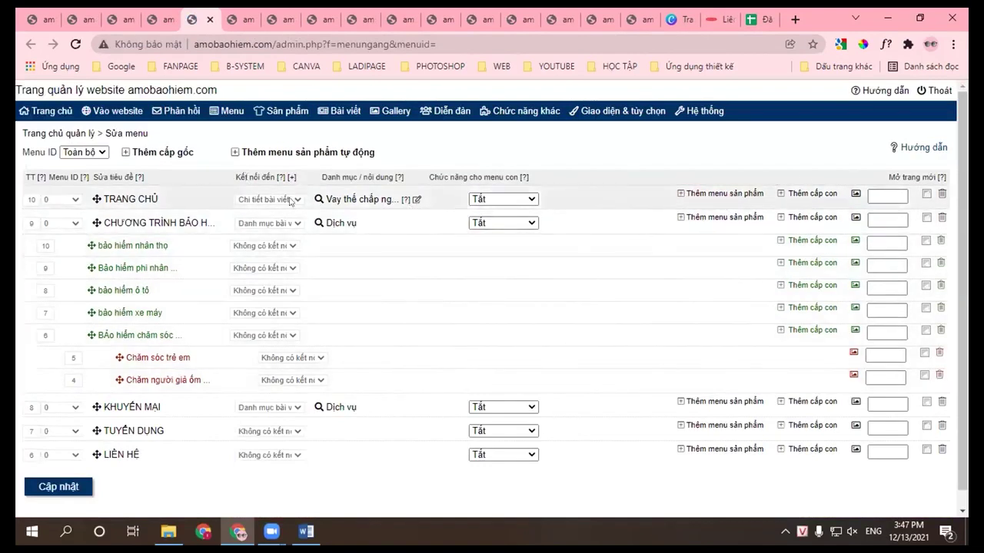
Step: Choose the 'logo bsystem' PNG as the TRANG CHỦ icon image and close the upload window
left_click(856, 195)
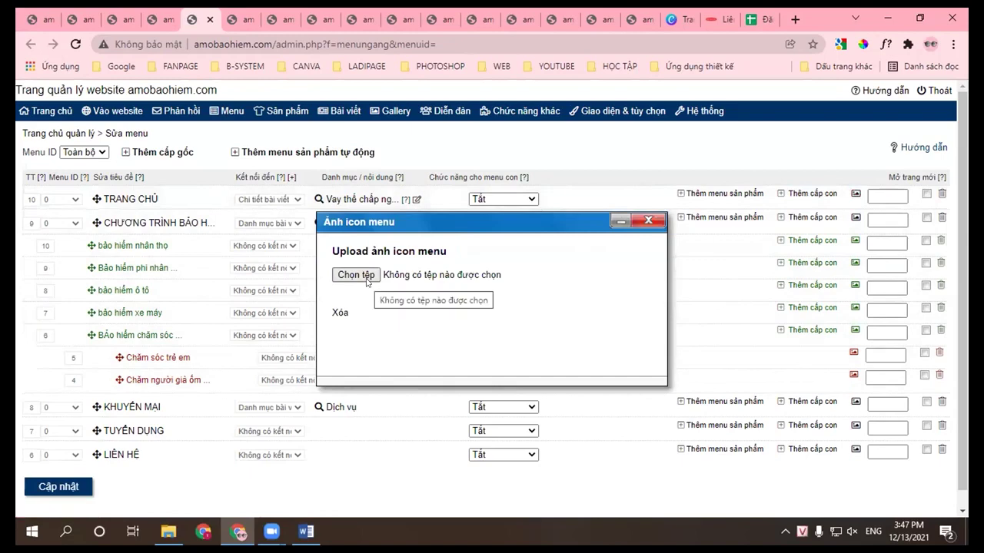
left_click(368, 275)
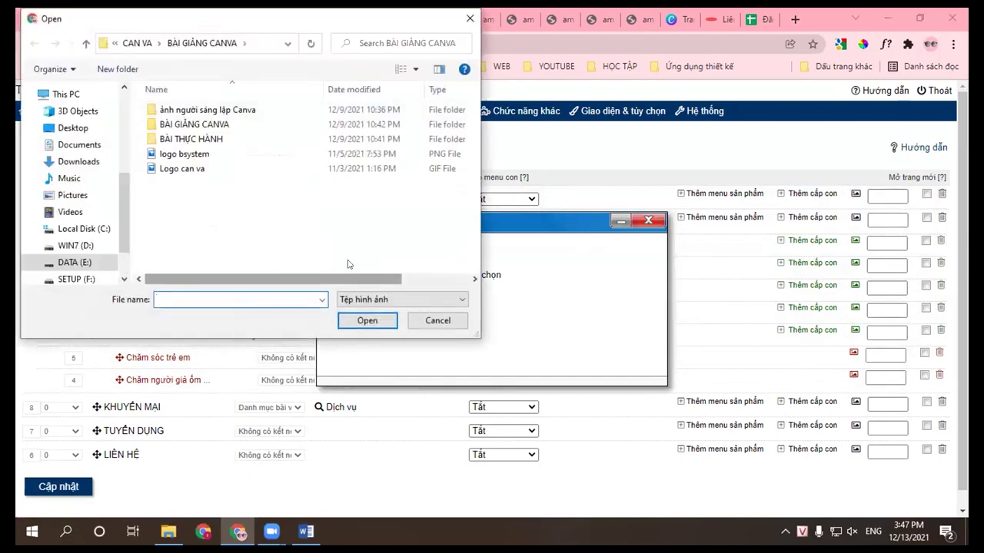
left_click(201, 156)
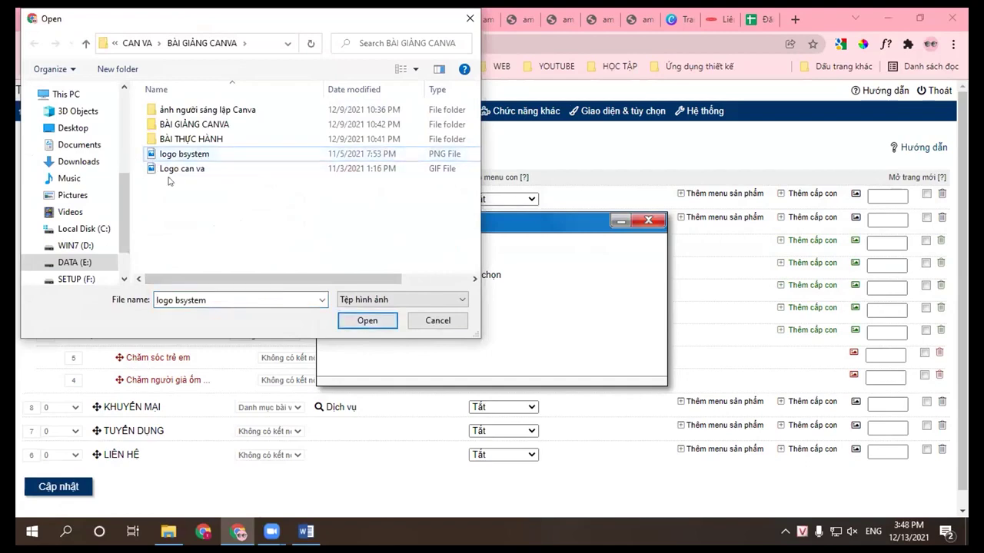
left_click(365, 319)
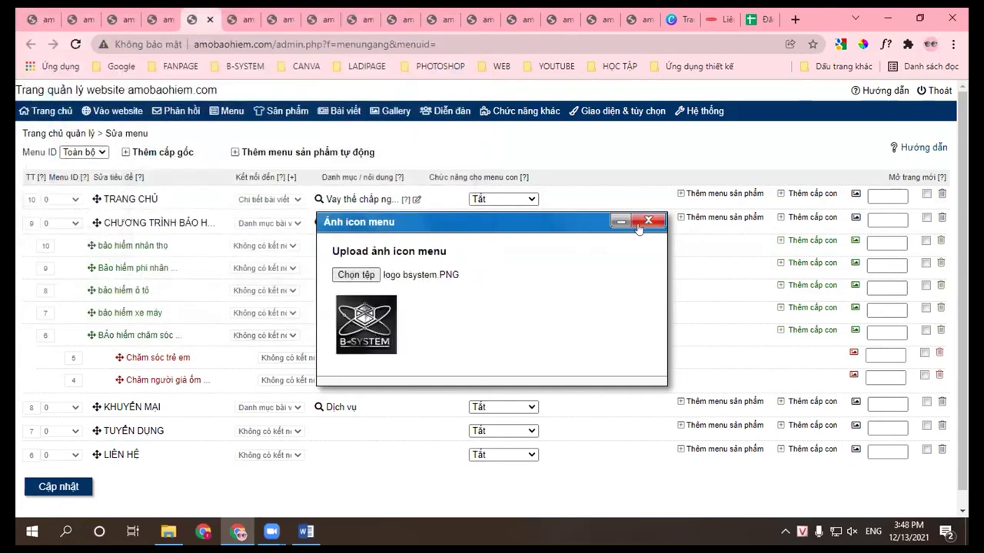
scroll(461, 328, "down", 1)
key("space")
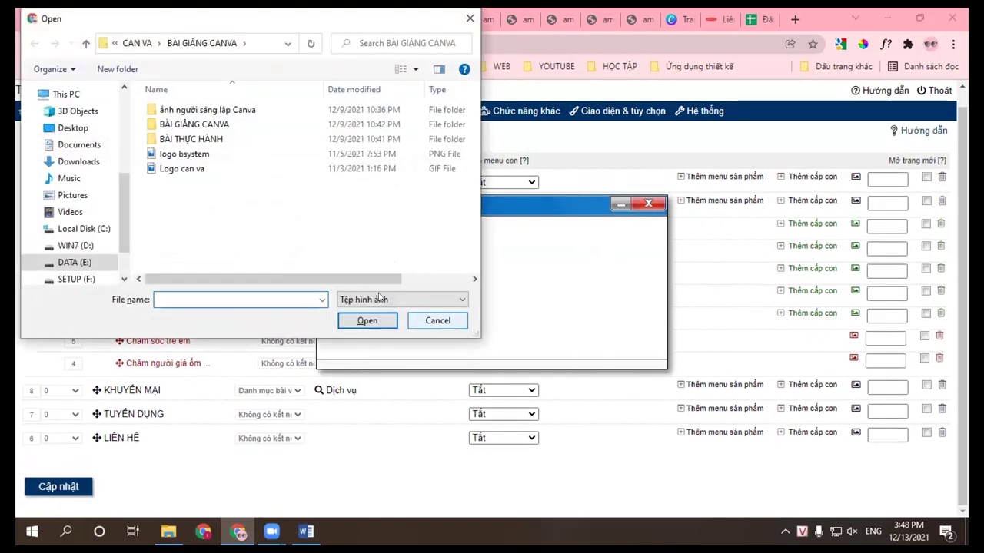
left_click(185, 154)
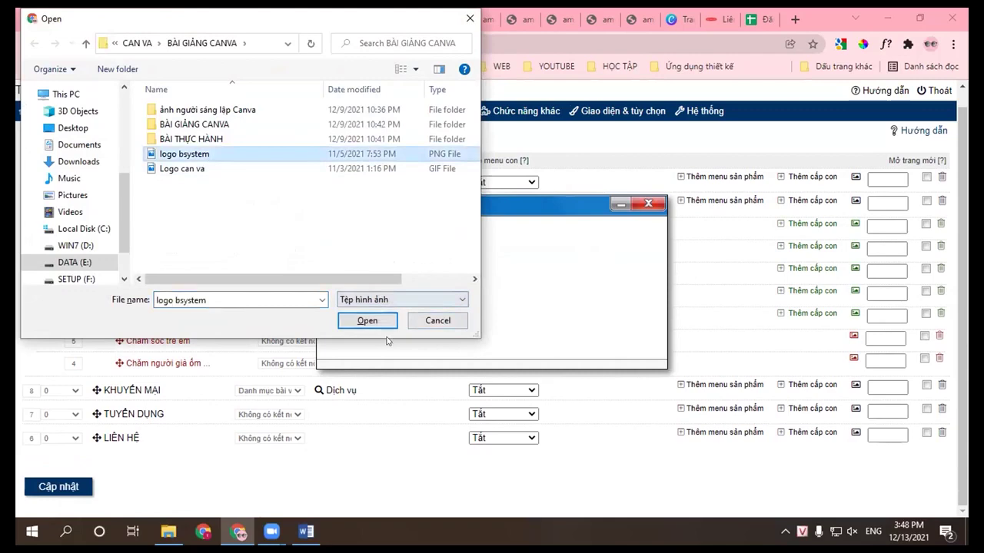
left_click(380, 323)
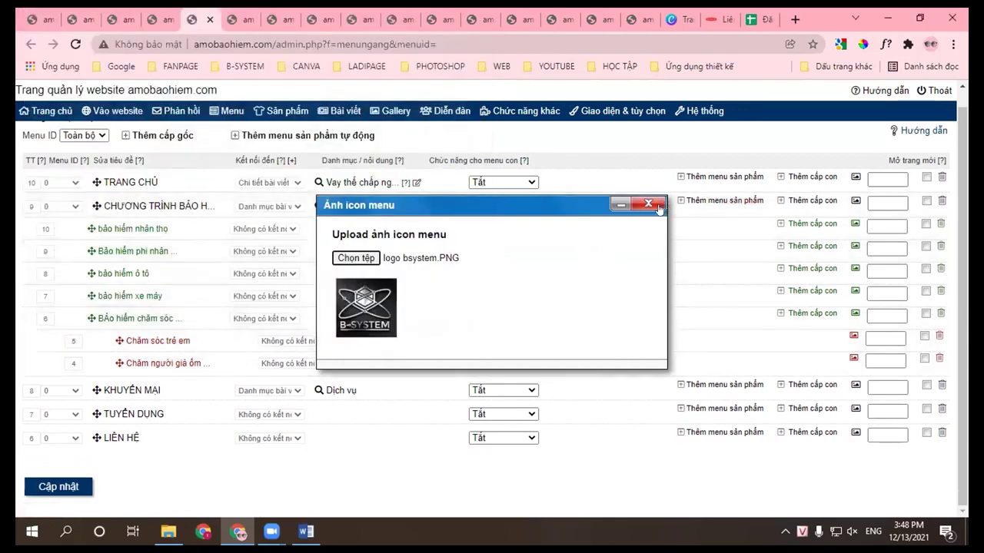
left_click(647, 204)
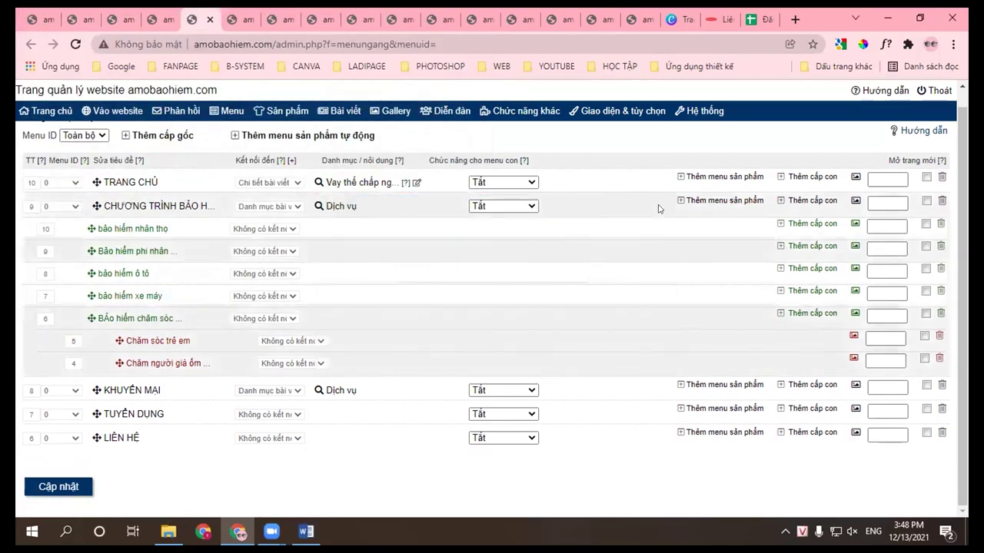
Step: Save the menu with Cập nhật and test the TRANG CHỦ link on the live site
left_click(55, 488)
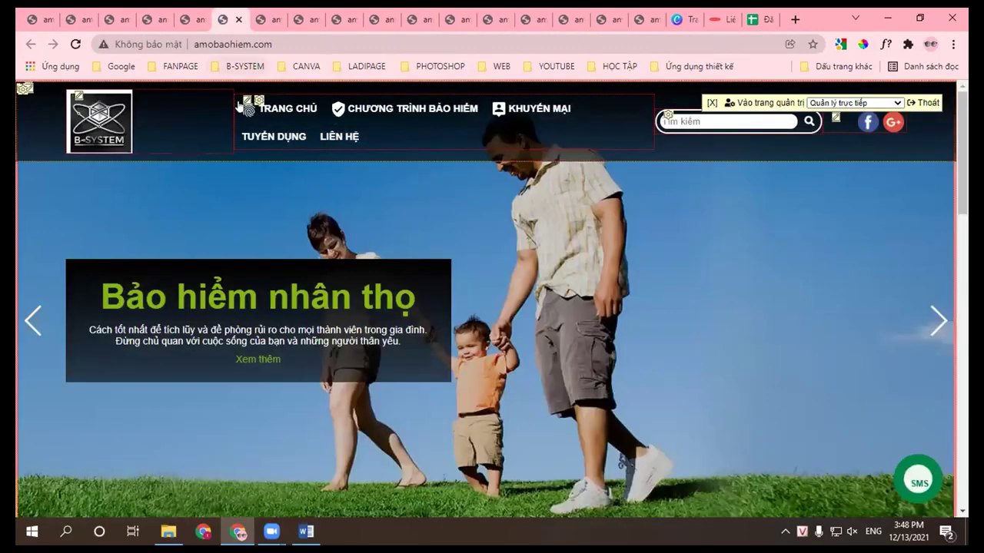
left_click(244, 110)
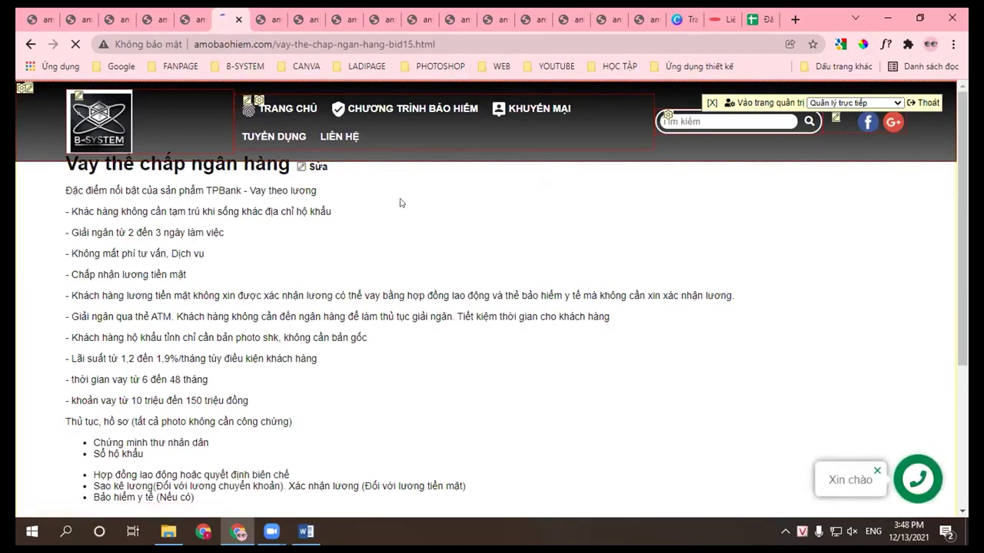
left_click(199, 19)
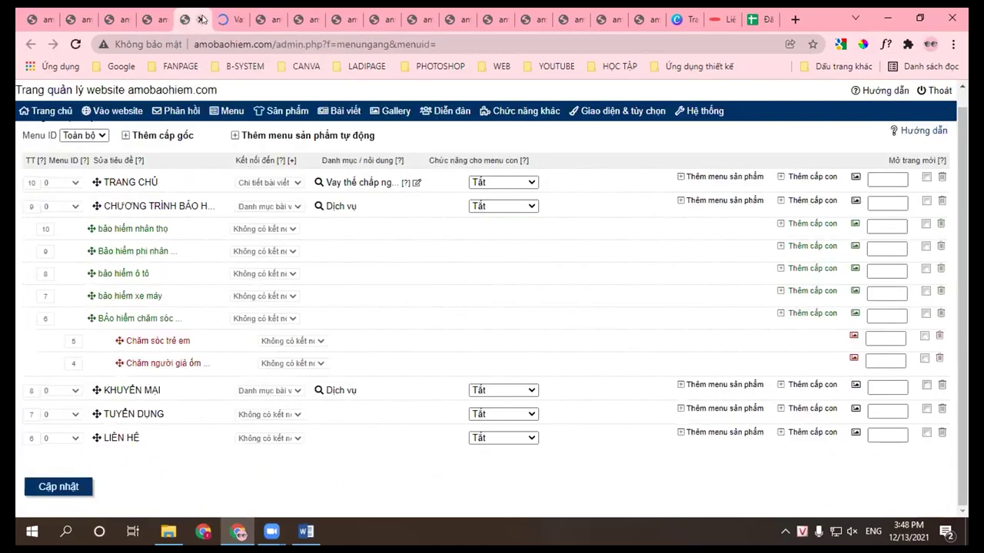
left_click(142, 21)
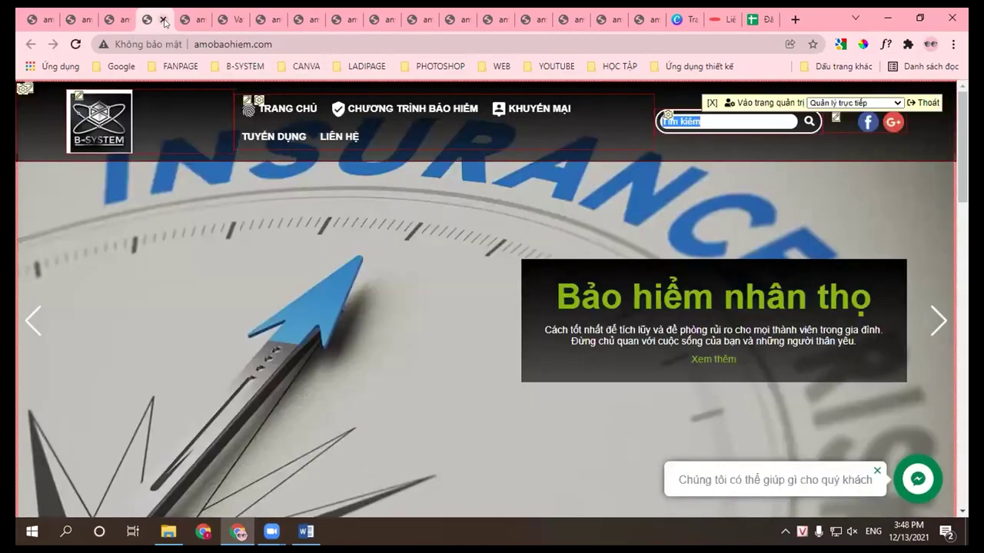
Step: Close the surplus duplicate homepage and admin tabs, keeping the Ảnh 1 configuration page
left_click(163, 19)
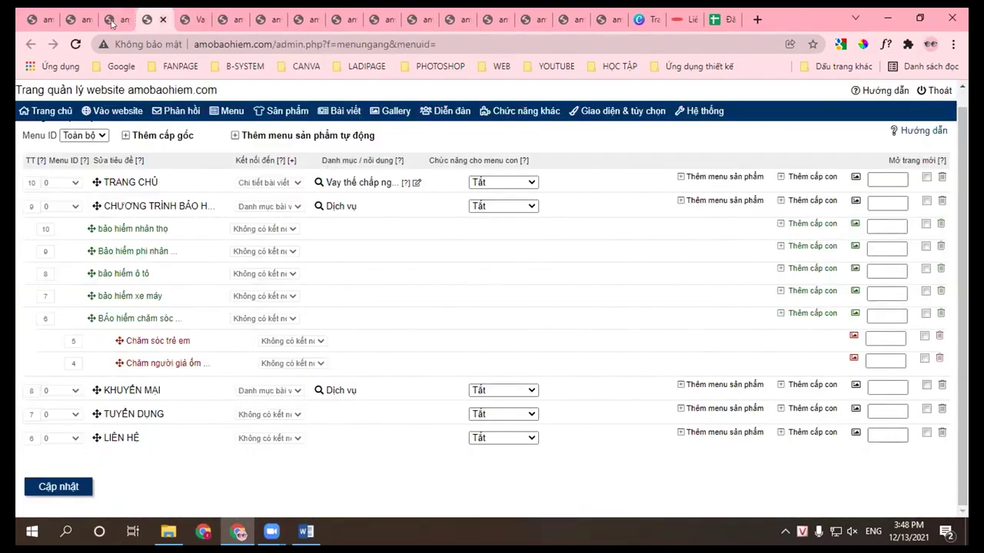
left_click(122, 21)
left_click(127, 19)
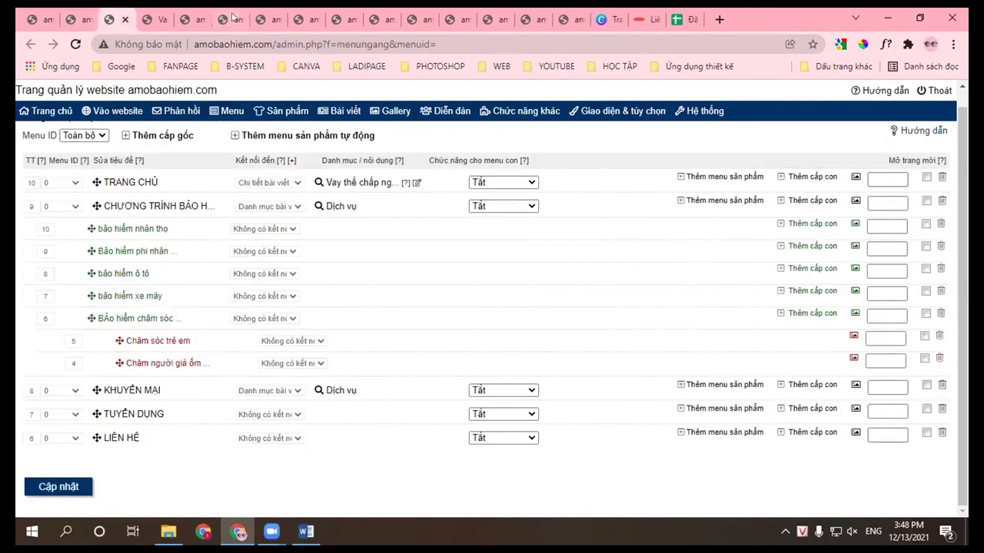
left_click(231, 19)
left_click(240, 19)
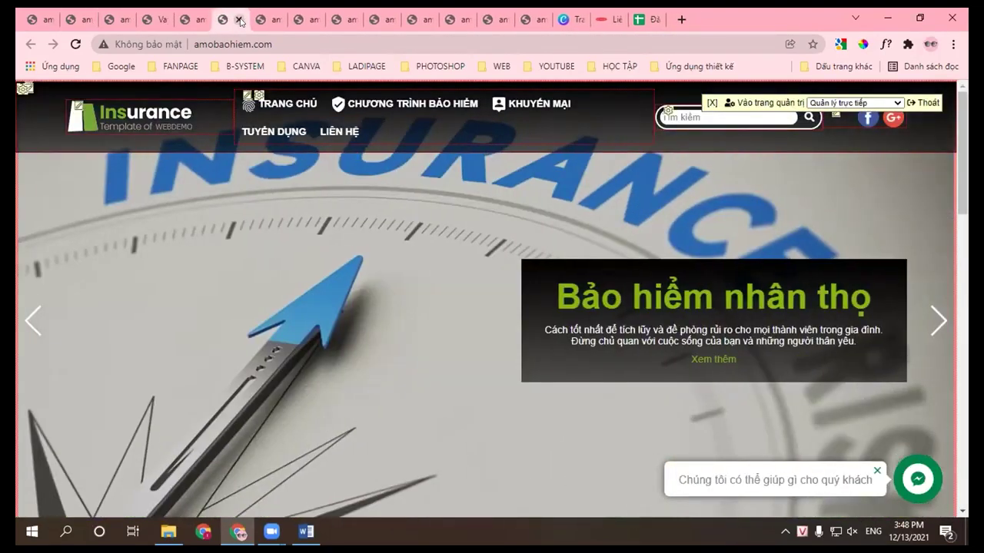
left_click(240, 19)
left_click(240, 20)
left_click(240, 19)
left_click(240, 19)
left_click(238, 20)
left_click(236, 20)
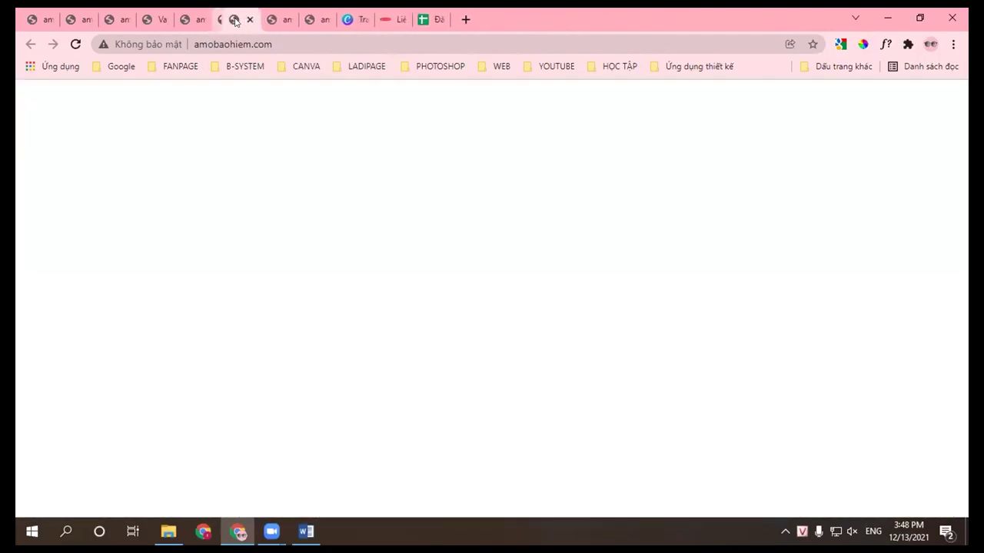
left_click(236, 20)
left_click(236, 20)
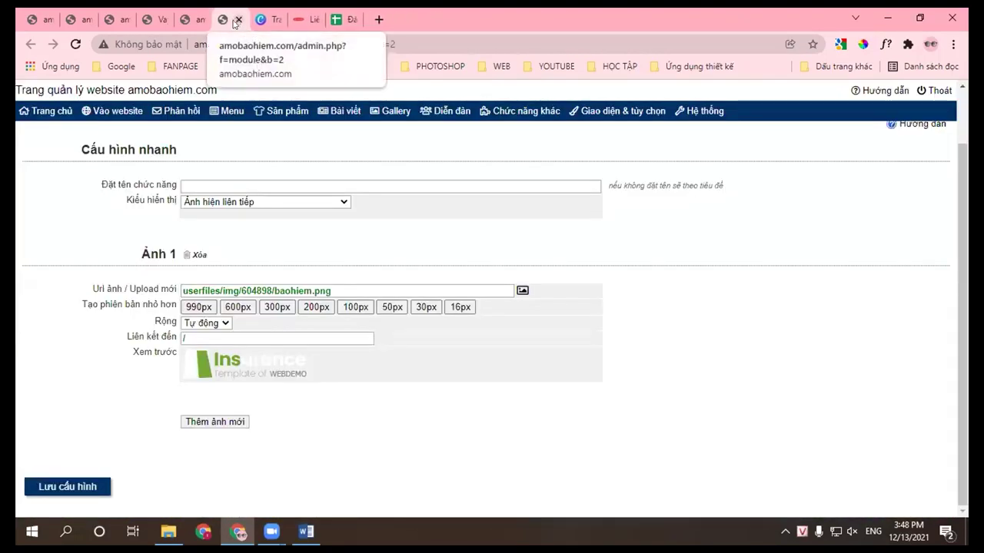
Step: Tick 'Mở trang mới' for TRANG CHỦ, save with Cập nhật, then launch Vào website
left_click(75, 20)
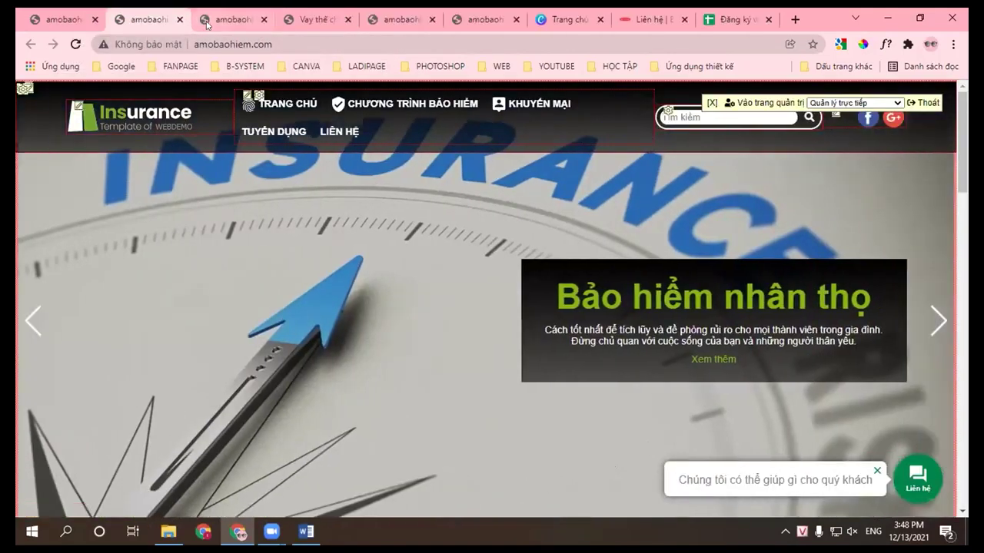
left_click(207, 23)
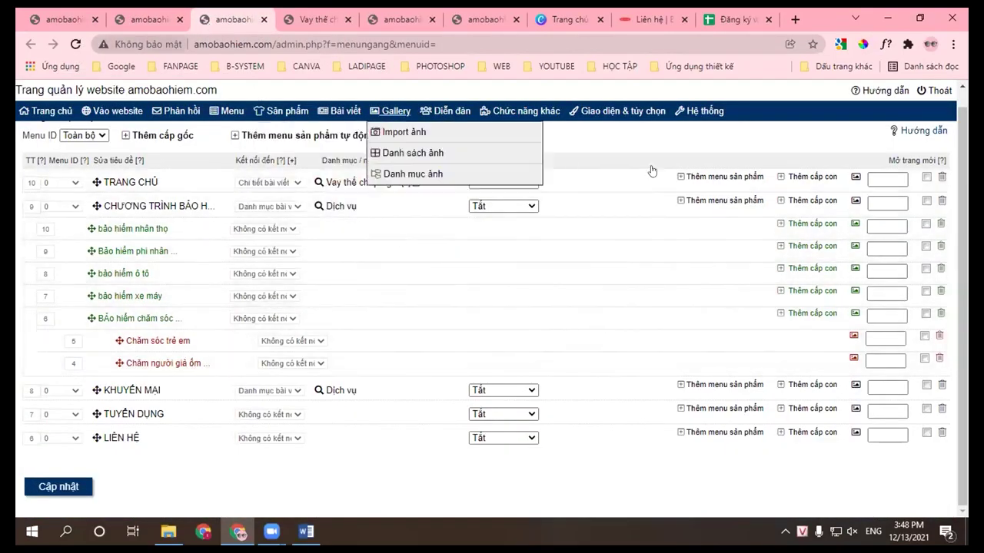
left_click(924, 178)
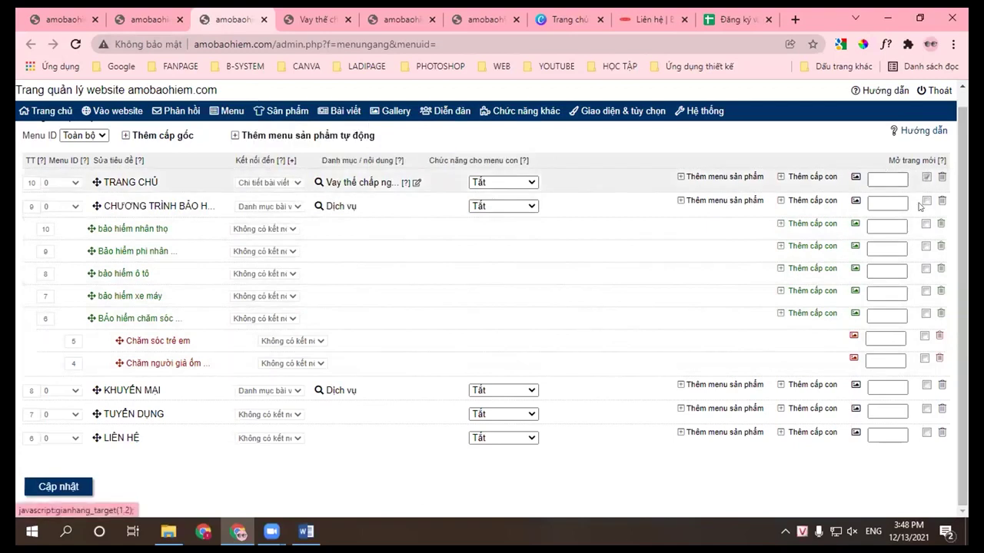
left_click(854, 178)
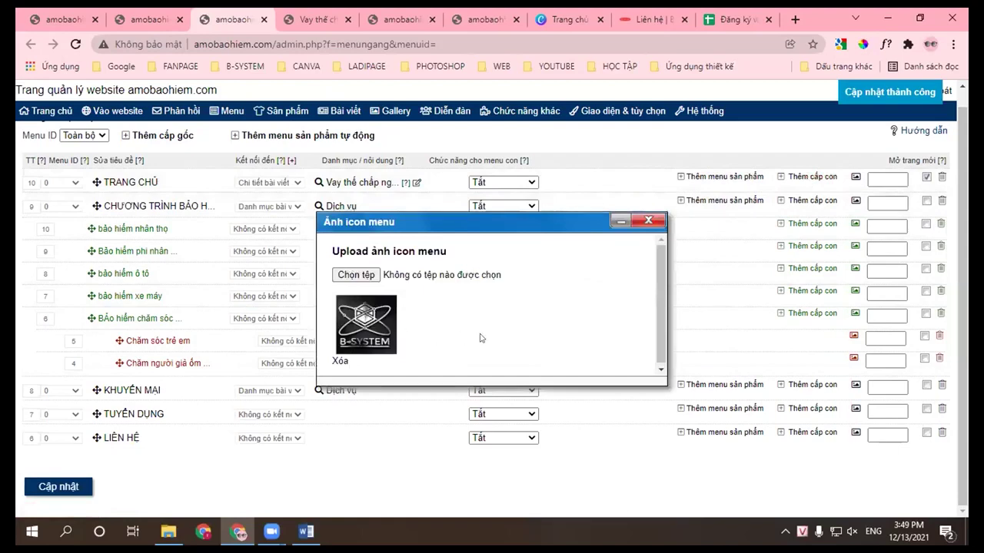
left_click(658, 220)
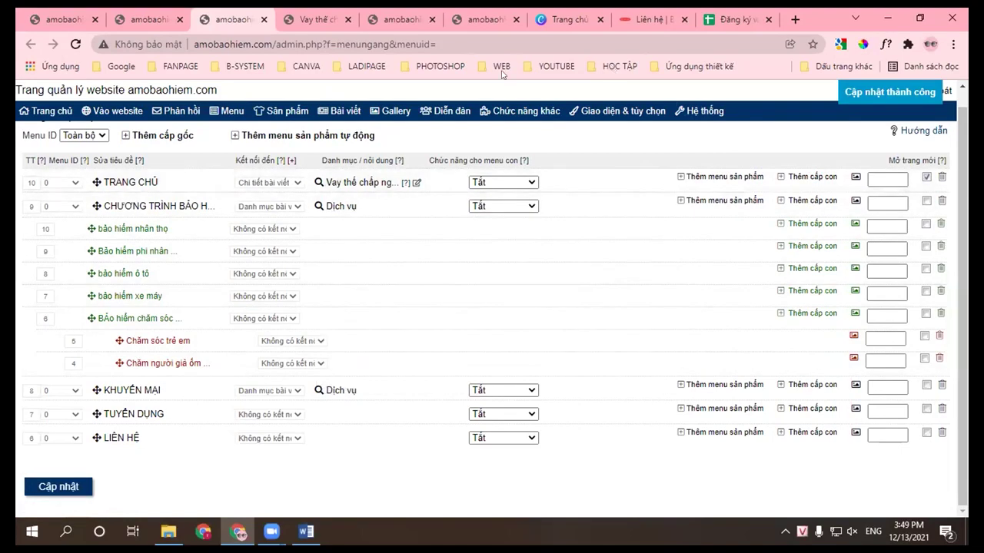
left_click(56, 486)
left_click(107, 111)
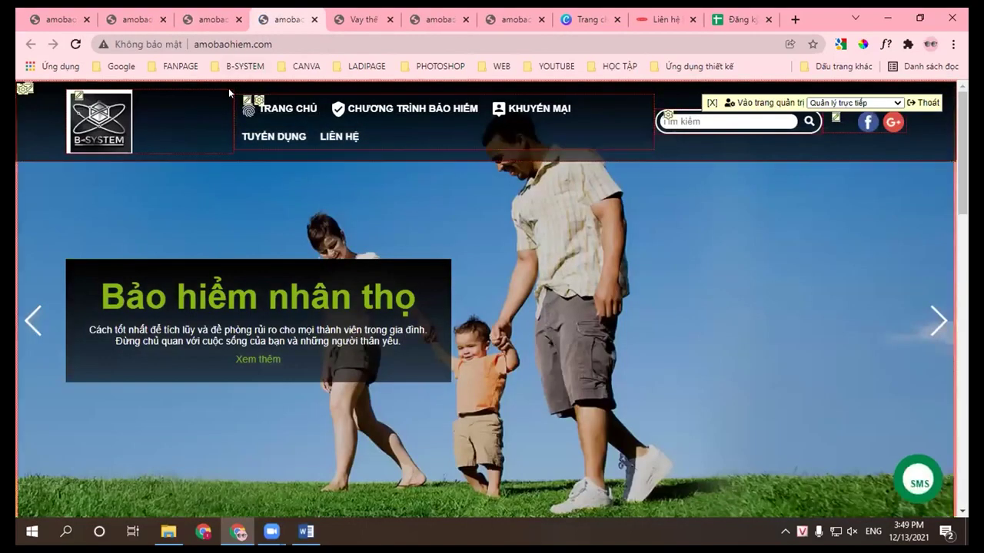
Step: Open the top menu module's admin settings from the live homepage
mouse_move(491, 112)
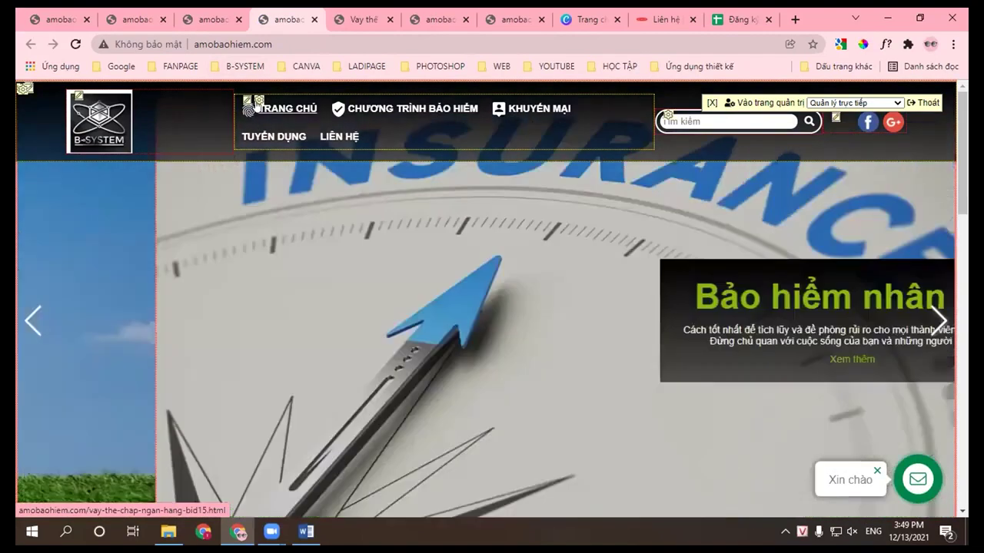
left_click(256, 105)
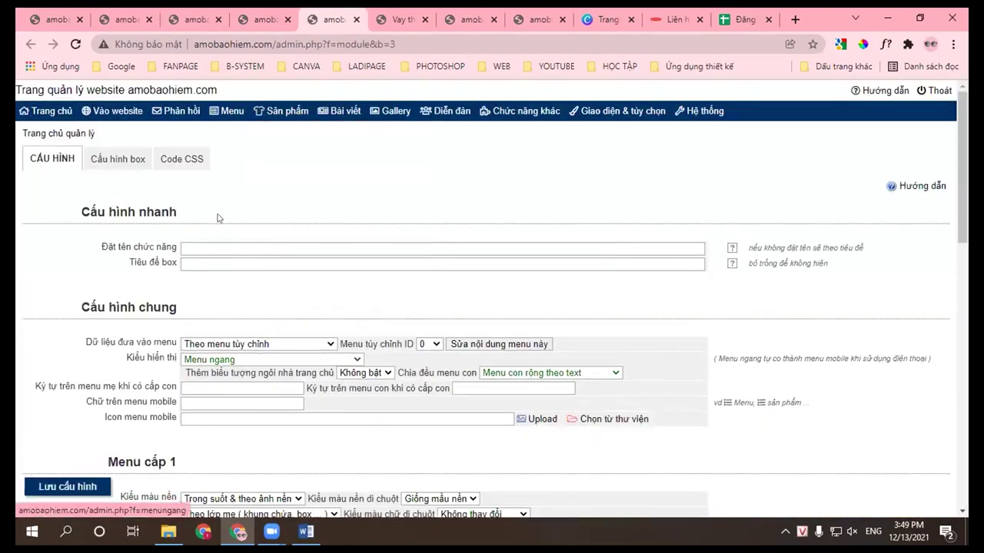
scroll(170, 384, "down", 10)
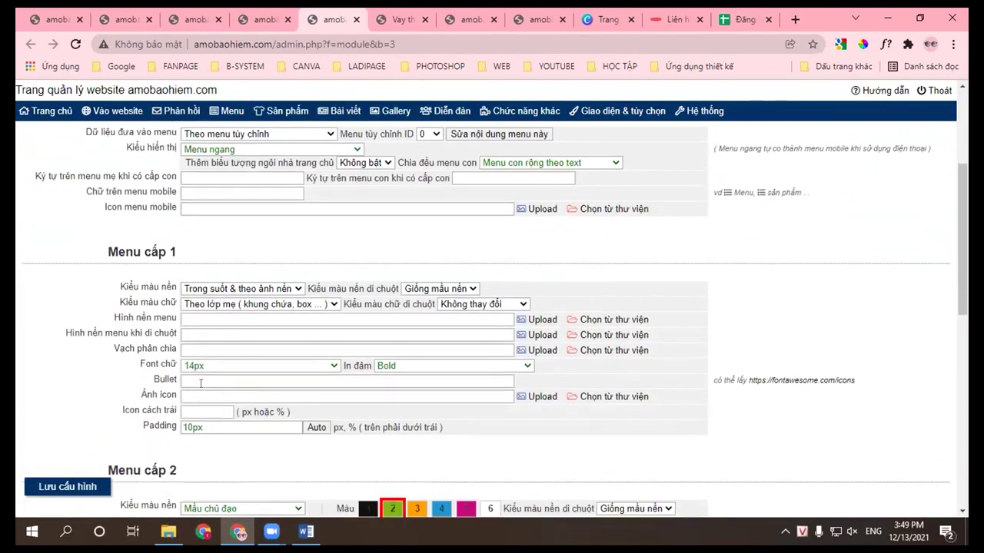
scroll(200, 395, "up", 10)
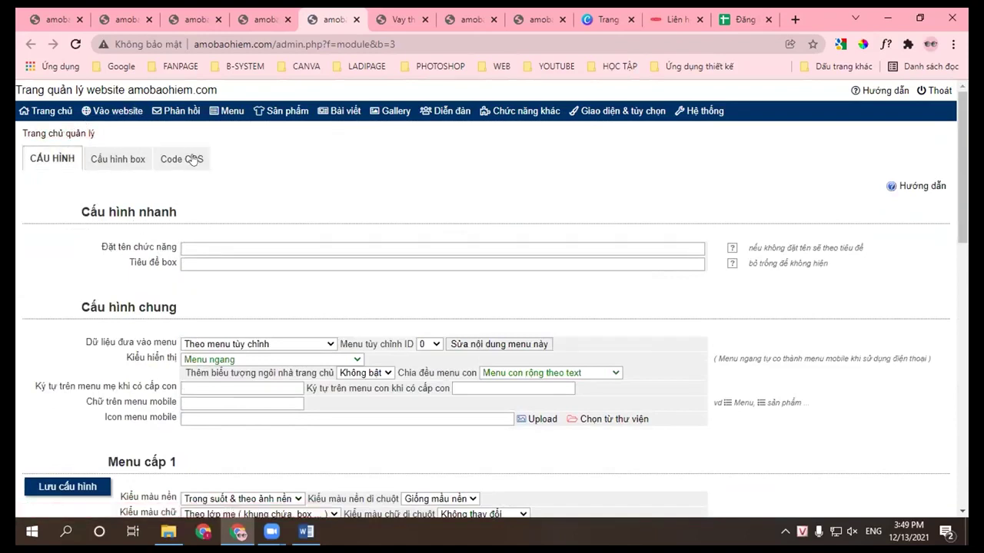
left_click(172, 111)
Step: Reopen the live site, review the slider and green banner, then return to the admin dashboard
left_click(112, 110)
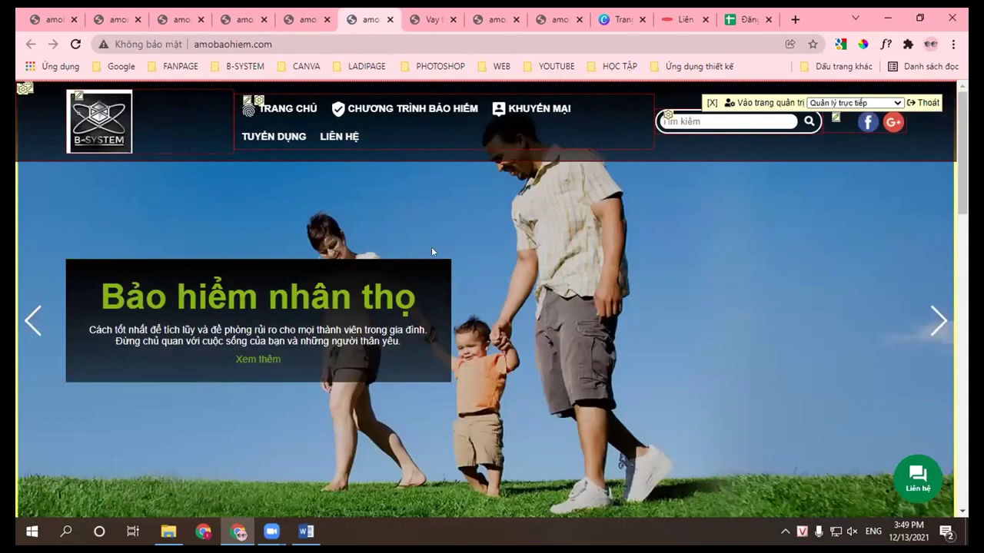
scroll(638, 283, "down", 2)
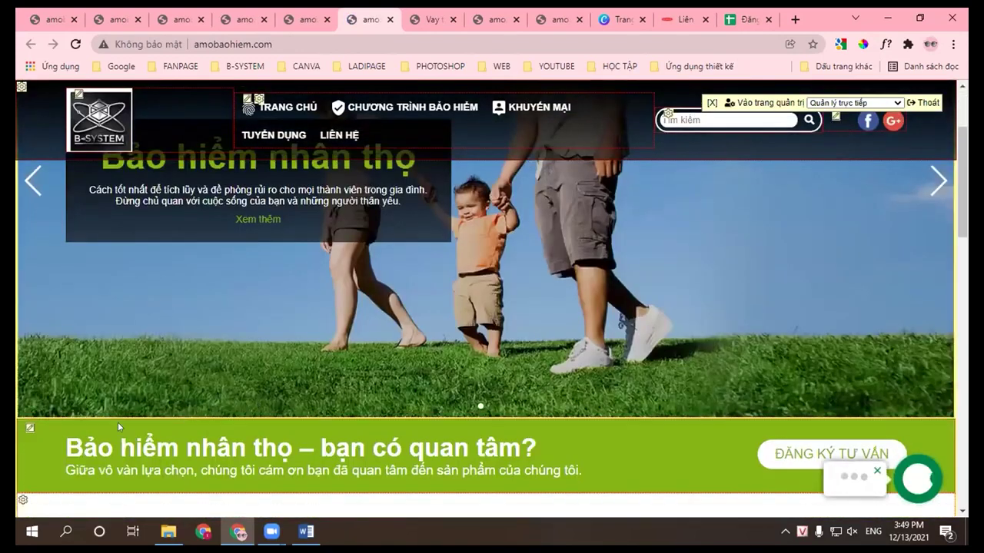
scroll(725, 316, "down", 2)
scroll(824, 362, "up", 1)
scroll(134, 346, "up", 3)
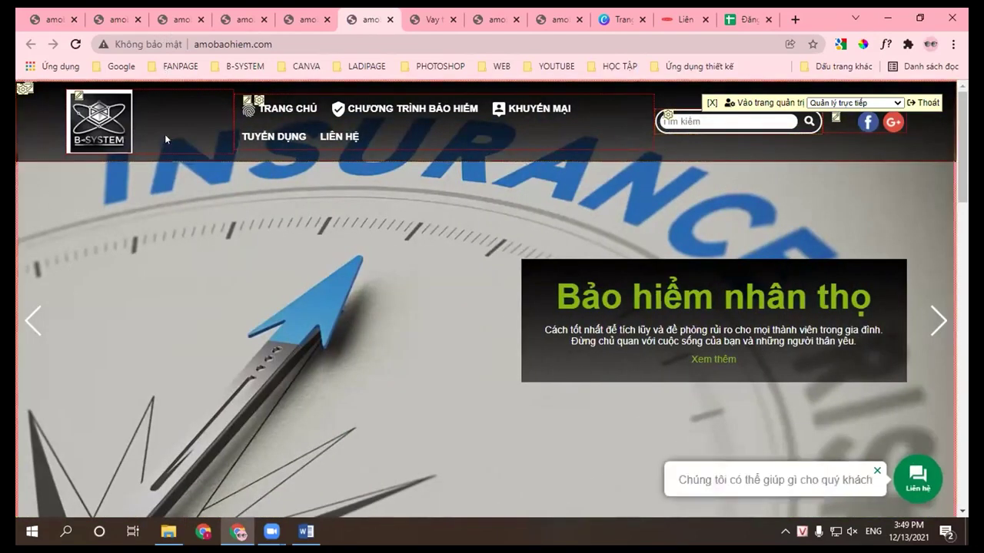
scroll(375, 310, "down", 3)
scroll(369, 308, "up", 3)
scroll(401, 272, "down", 3)
scroll(407, 273, "up", 3)
scroll(409, 272, "down", 3)
scroll(410, 271, "up", 3)
scroll(410, 271, "down", 1)
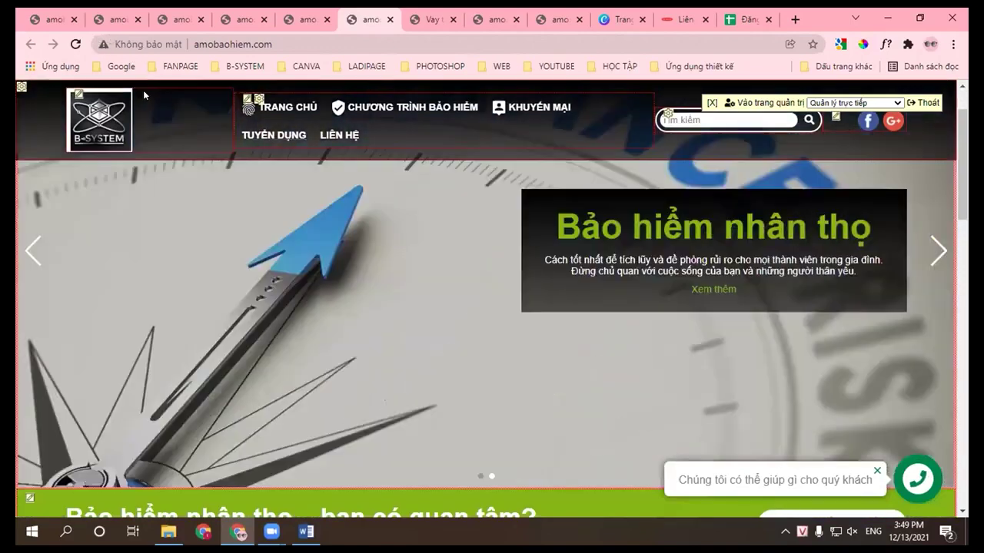
left_click(321, 260)
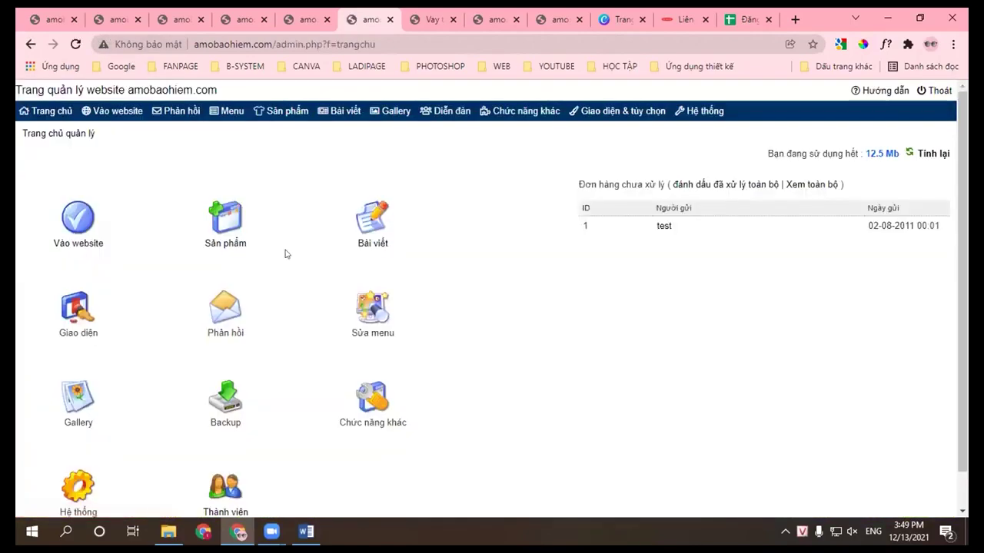
Step: Go to Giao diện and open Bố cục chức năng for the PC layout
left_click(70, 314)
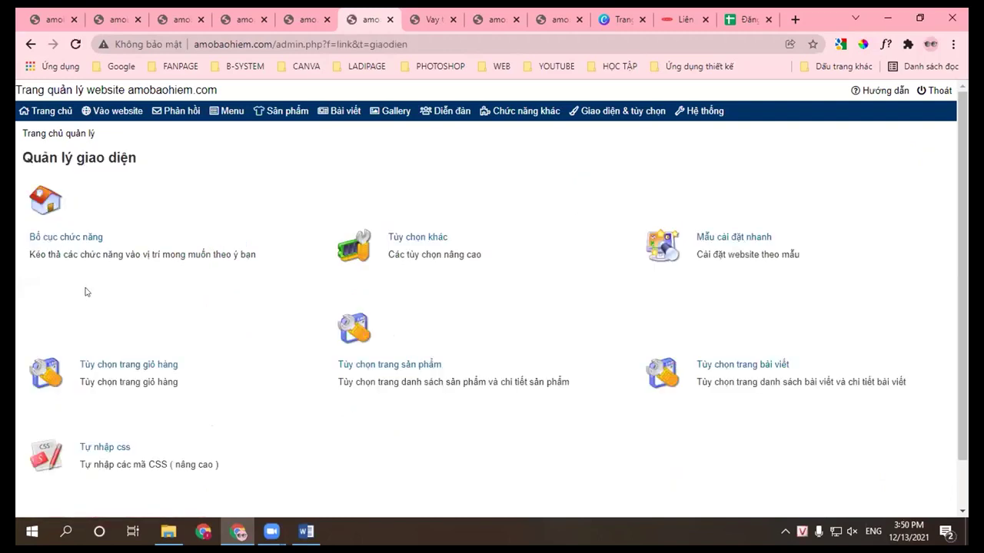
left_click(29, 237)
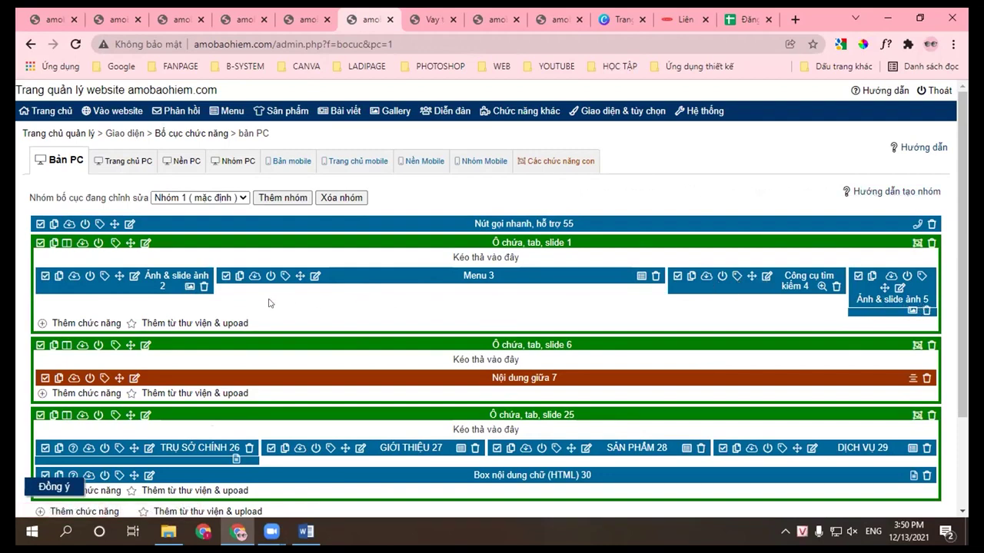
Step: Inspect the Ảnh & slide ảnh 2 logo module, then reopen Giao diện > Bố cục chức năng
left_click(134, 277)
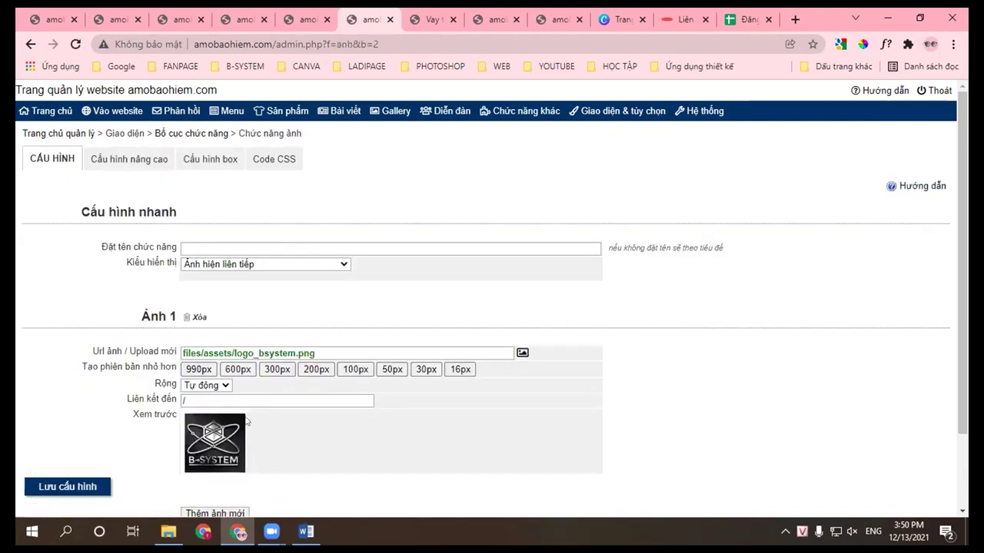
scroll(257, 426, "down", 1)
scroll(256, 283, "up", 1)
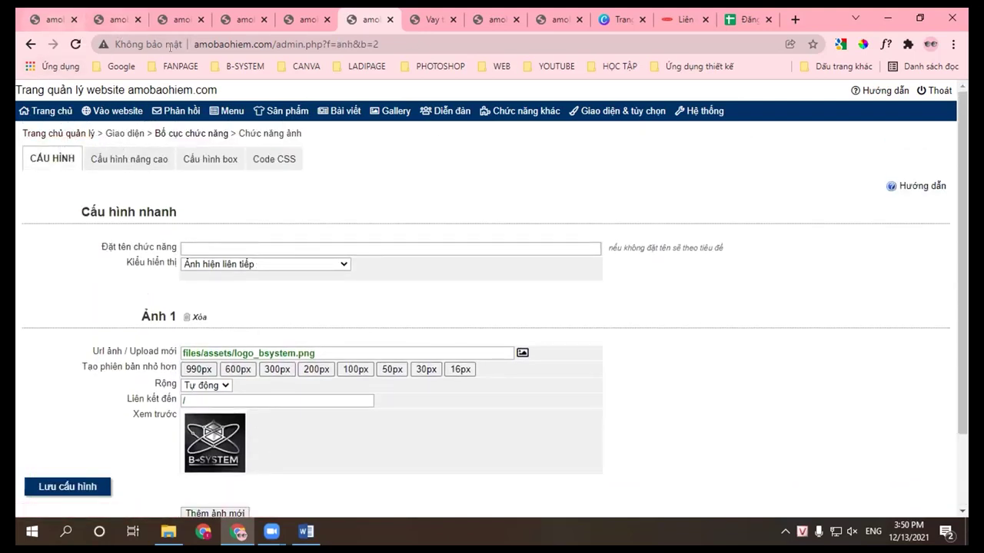
left_click(292, 21)
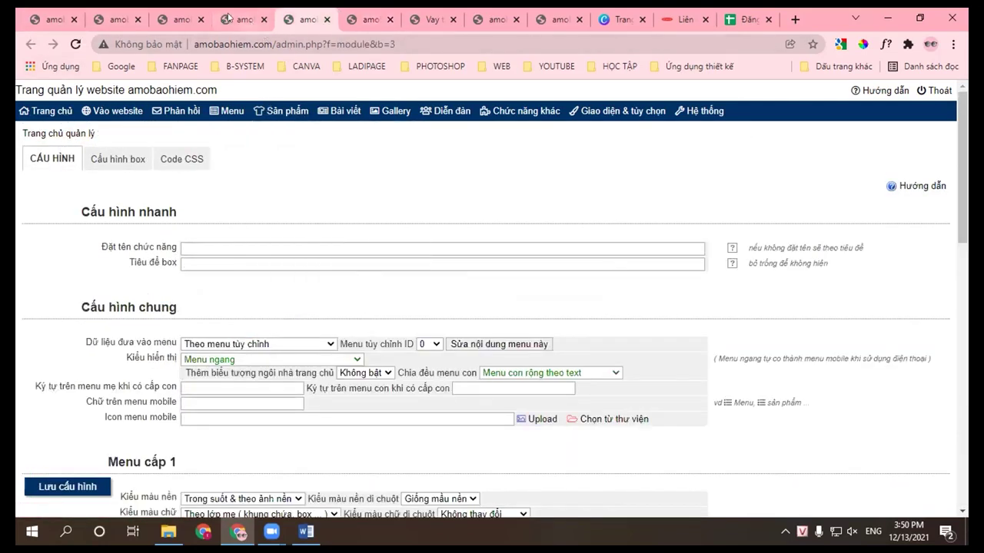
left_click(243, 20)
key("ctrl+1")
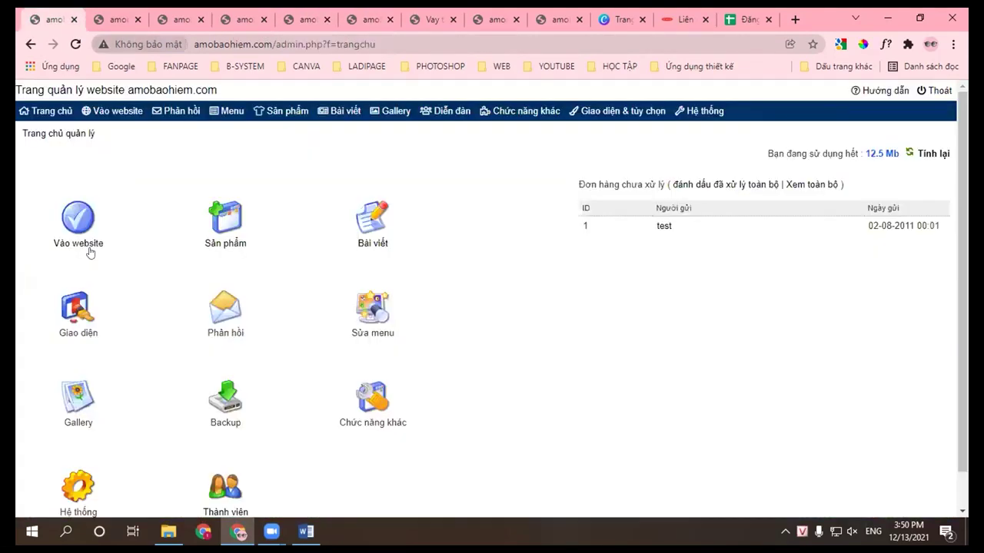
left_click(79, 315)
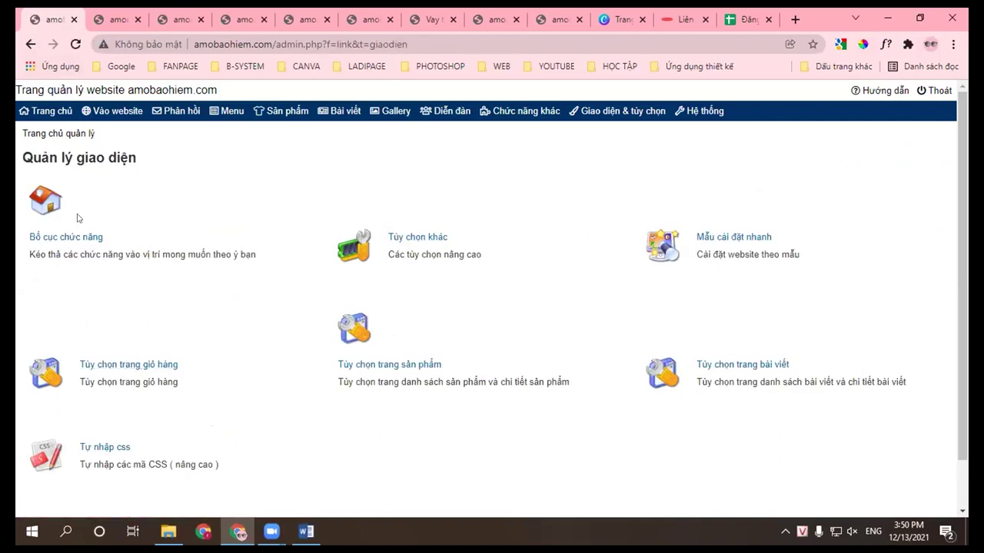
left_click(77, 239)
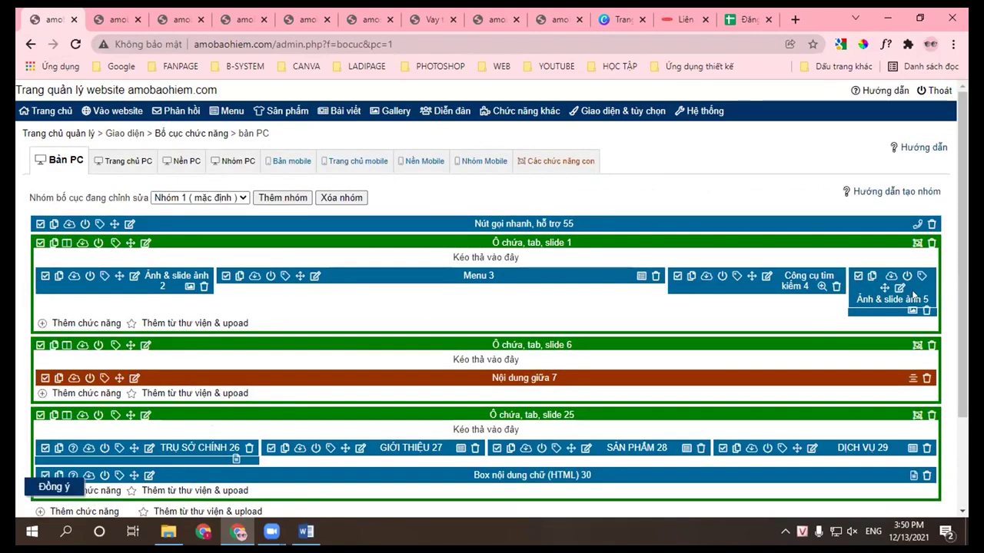
Step: Inspect the Ảnh & slide ảnh 5 Facebook/Google+ module, then return to the homepage tab
left_click(894, 287)
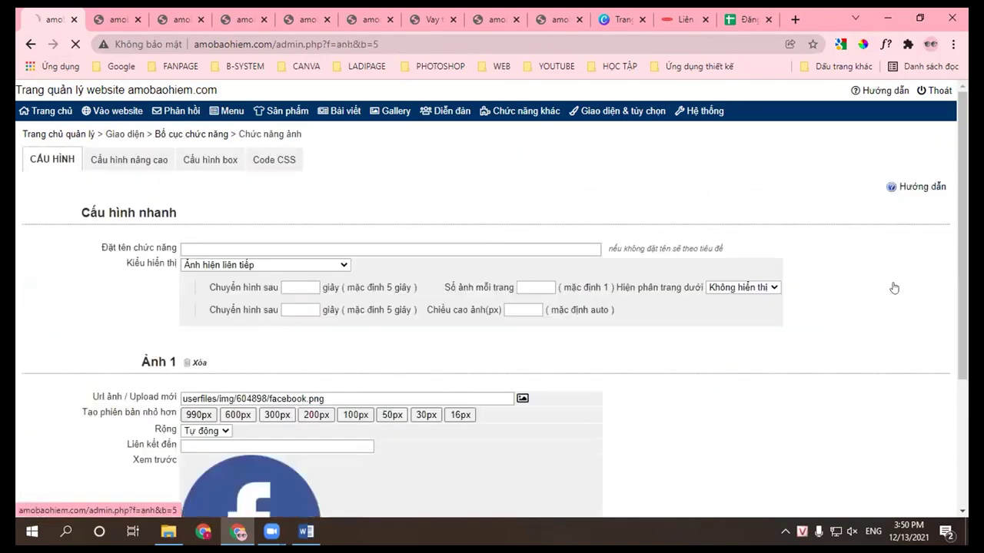
scroll(369, 332, "down", 4)
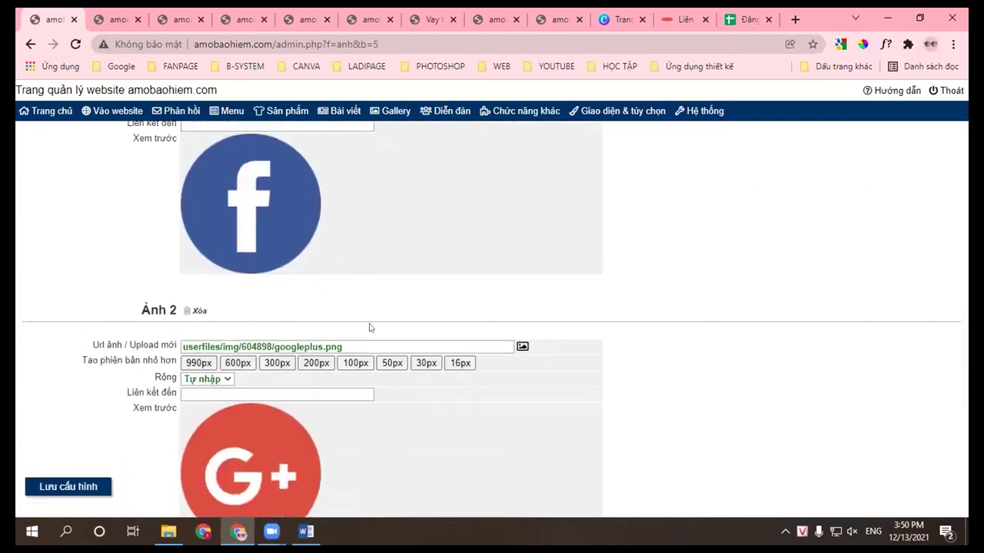
scroll(372, 325, "up", 4)
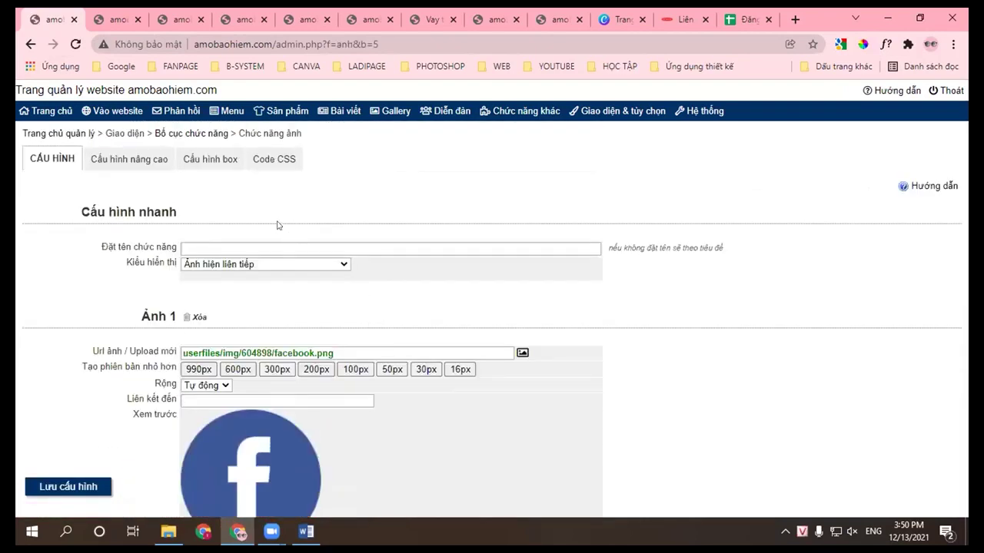
left_click(31, 44)
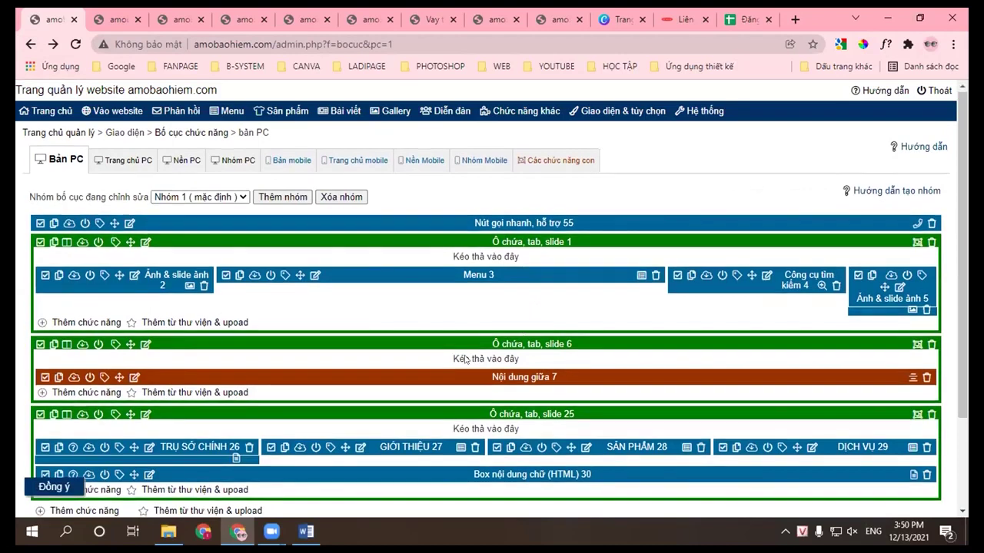
scroll(384, 353, "down", 3)
scroll(164, 286, "up", 2)
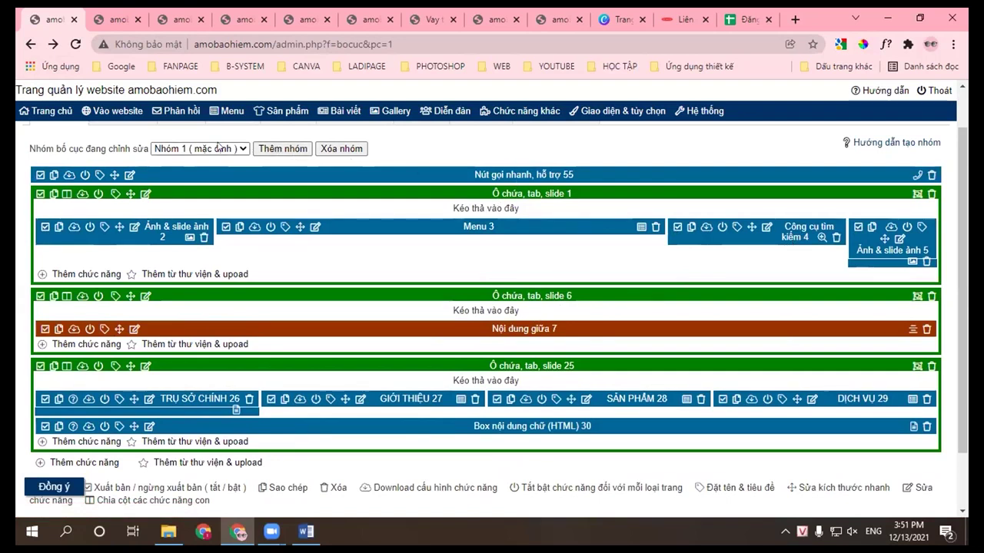
scroll(173, 339, "down", 1)
scroll(221, 344, "up", 1)
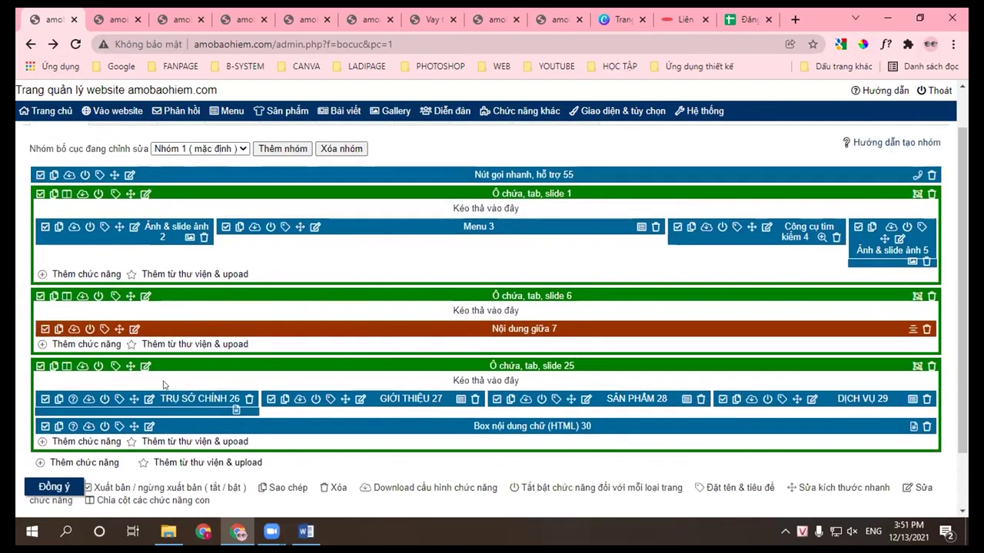
left_click(127, 21)
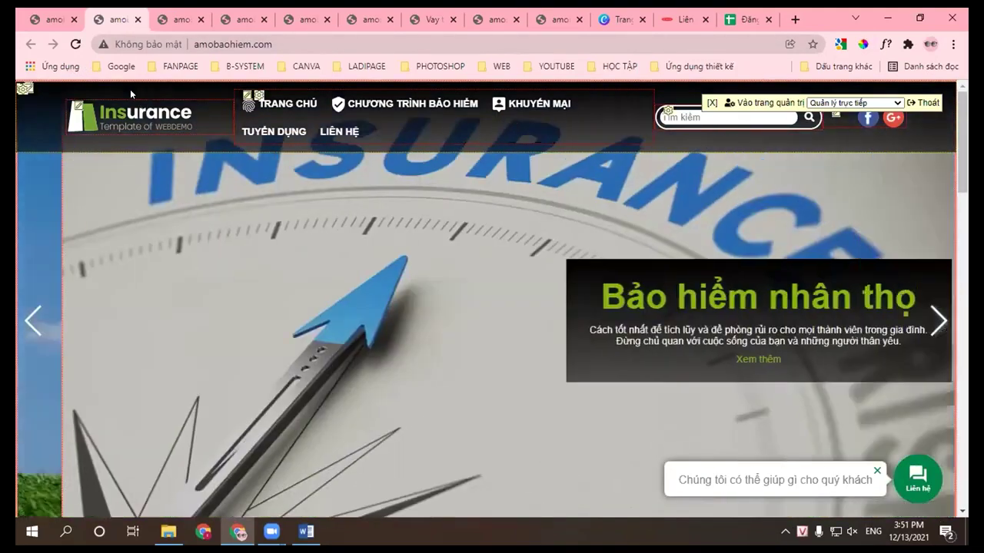
Step: Scroll the homepage to review the green banner, then enter the admin via 'Vào trang quản trị'
scroll(219, 332, "down", 5)
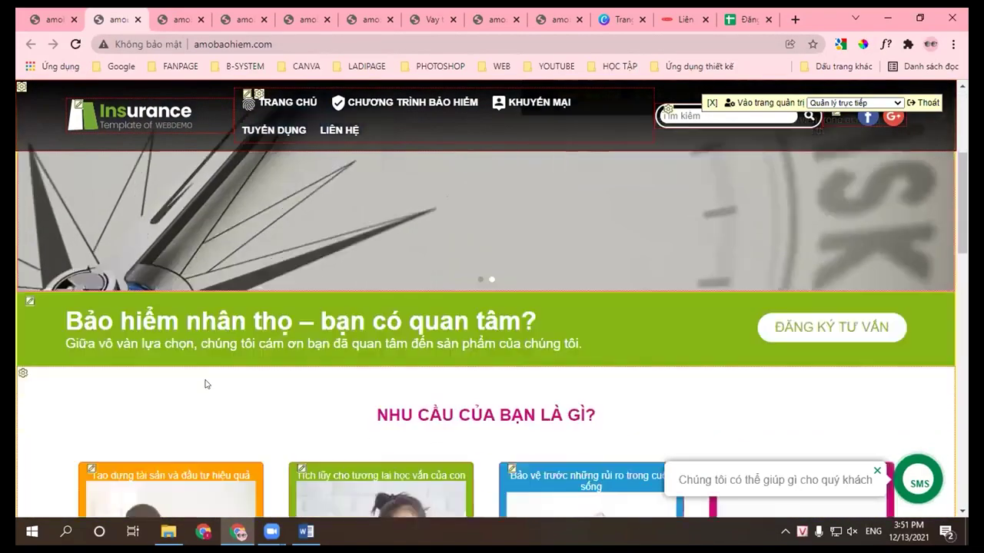
scroll(44, 315, "up", 2)
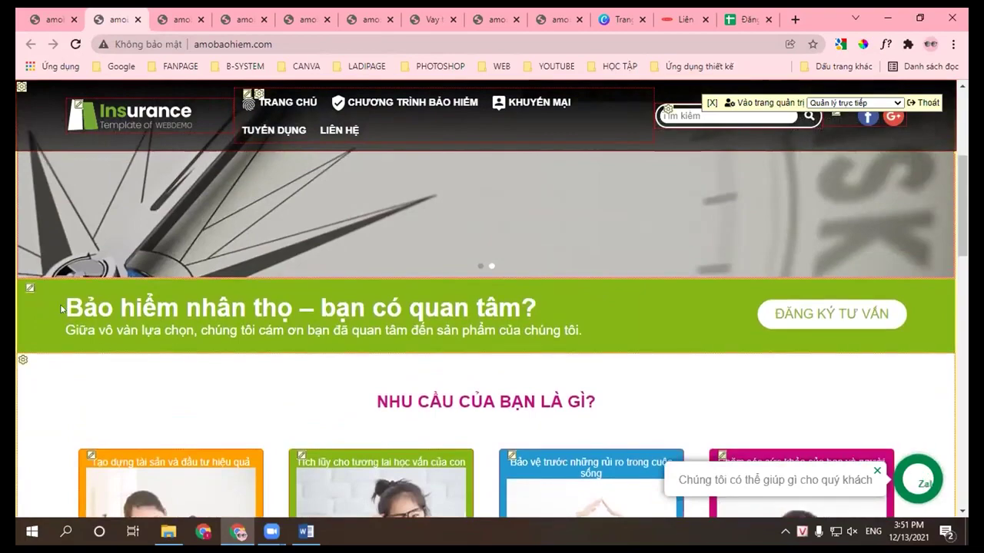
scroll(520, 364, "up", 1)
scroll(520, 365, "up", 3)
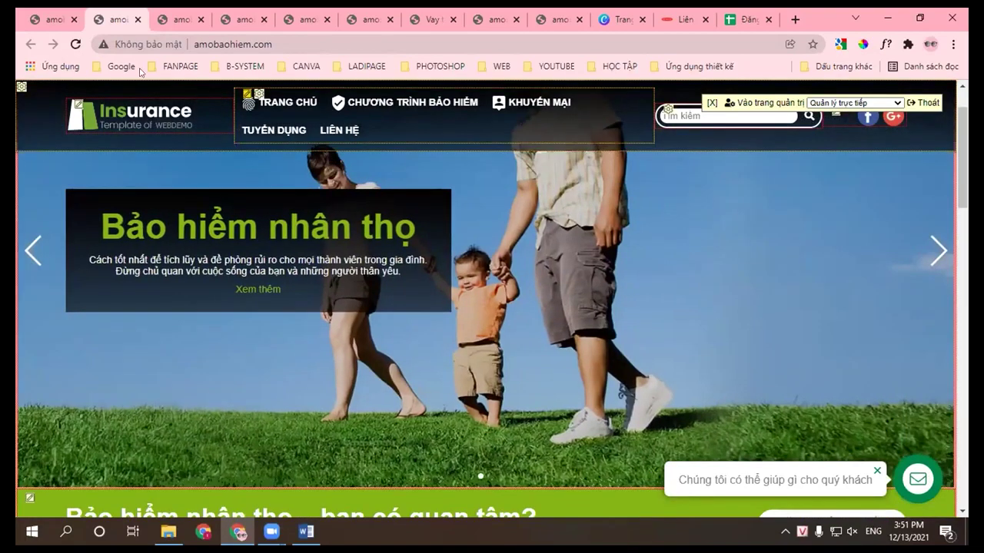
scroll(825, 283, "down", 2)
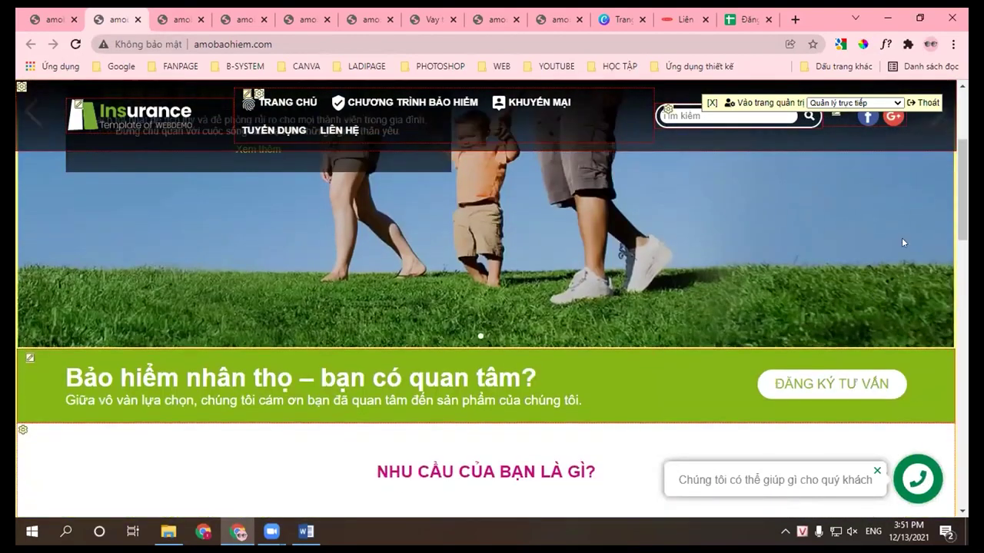
scroll(902, 242, "up", 3)
scroll(50, 133, "down", 2)
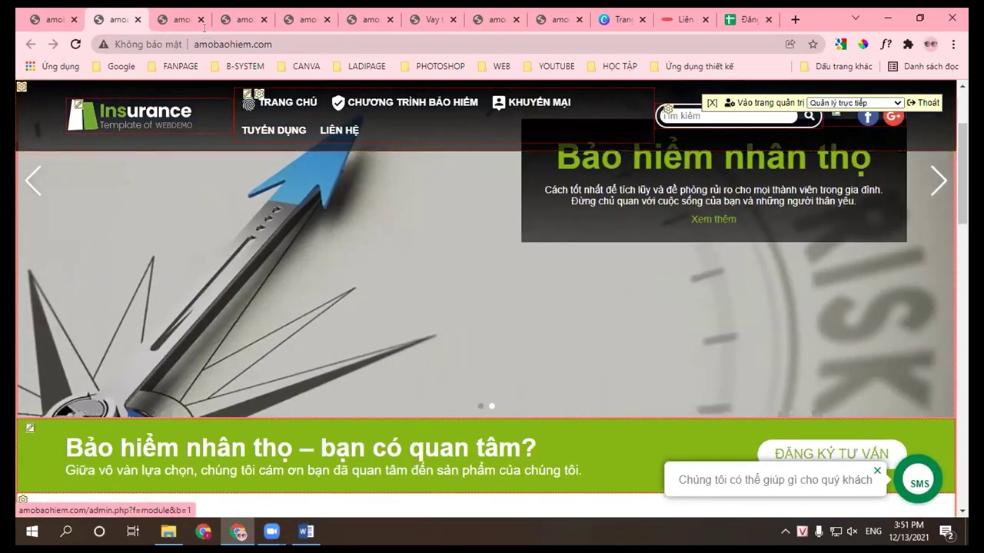
left_click(759, 102)
Step: Open Giao diện > Bố cục chức năng, then navigate back to appearance management
left_click(75, 308)
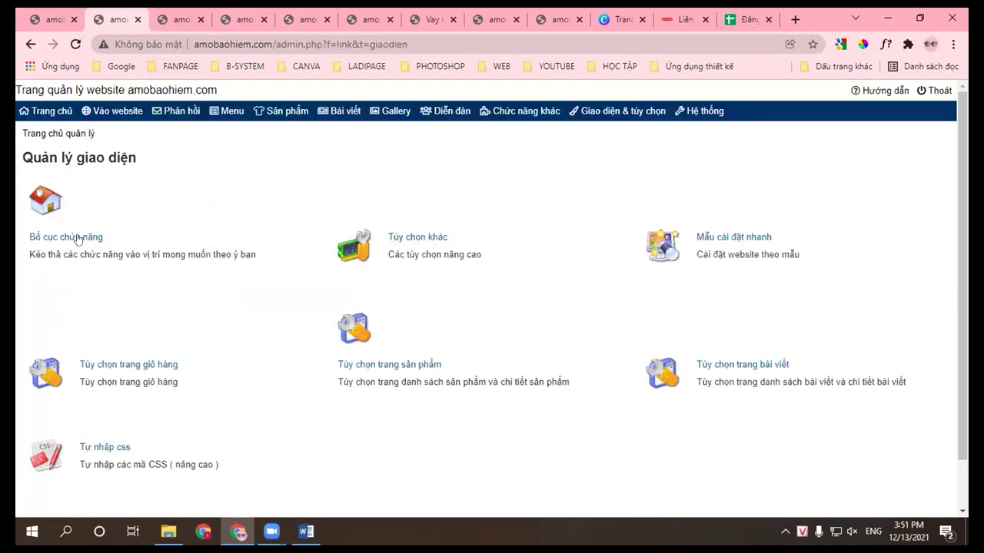
left_click(76, 240)
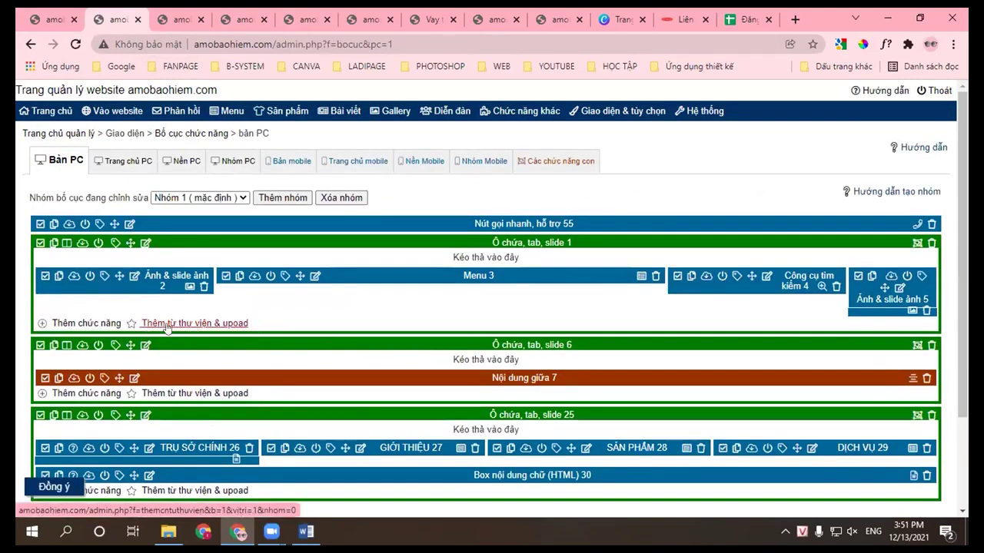
scroll(172, 319, "down", 2)
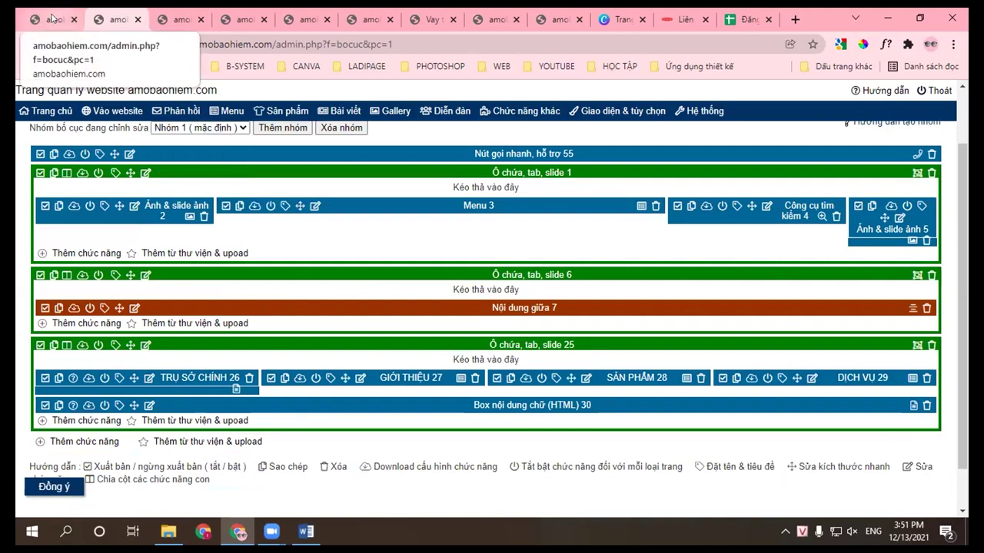
left_click(51, 17)
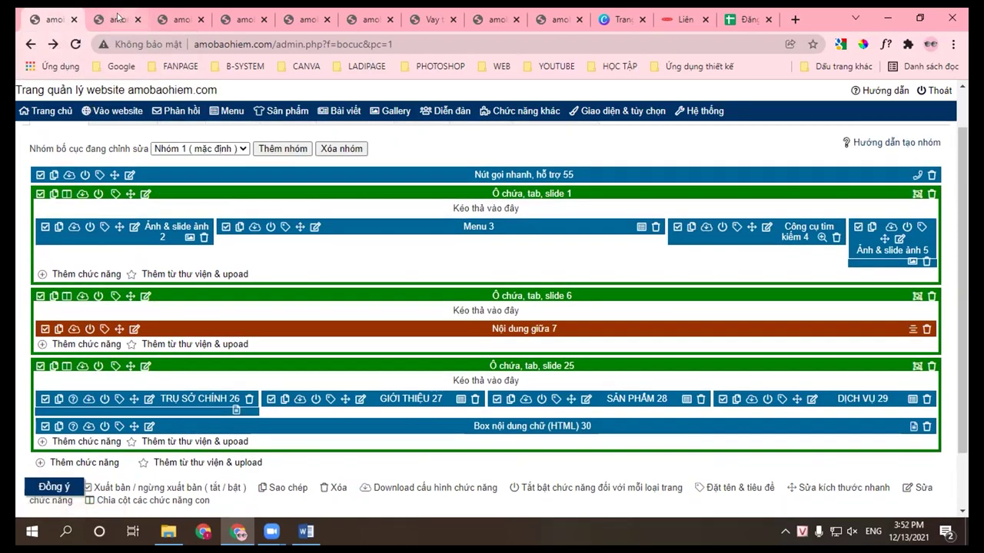
left_click(29, 44)
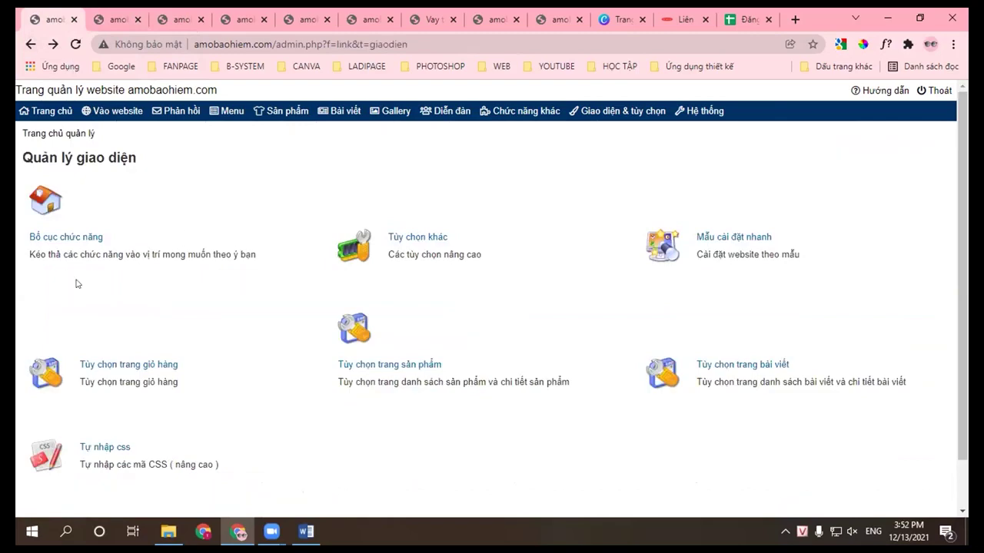
left_click(77, 238)
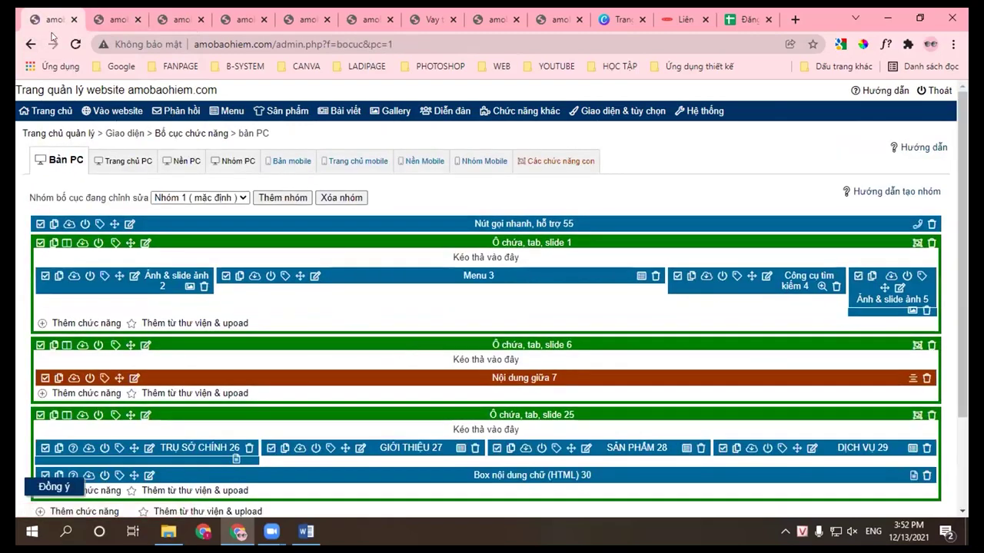
key("alt+Left")
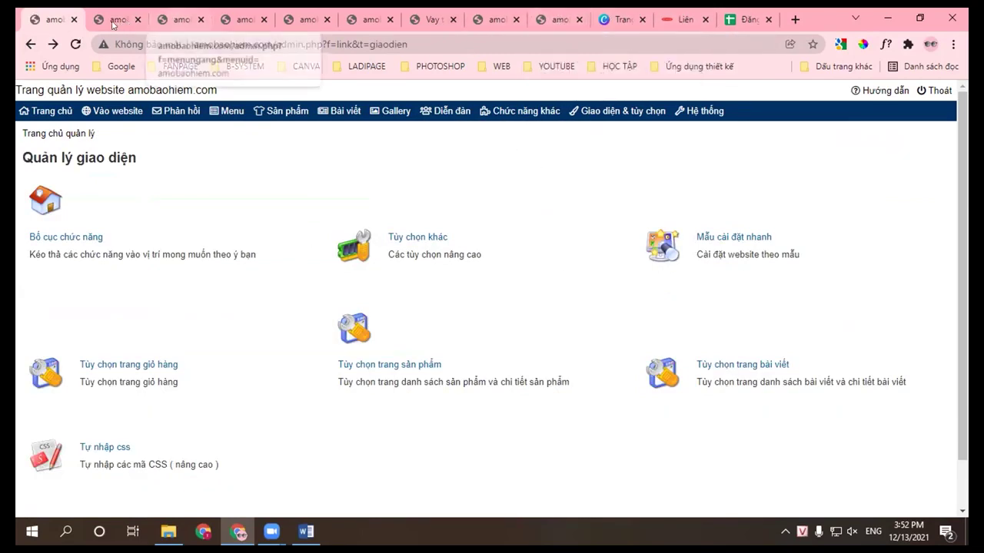
Step: Switch to the live homepage tab and bring the green Bảo hiểm nhân thọ banner into view
left_click(174, 25)
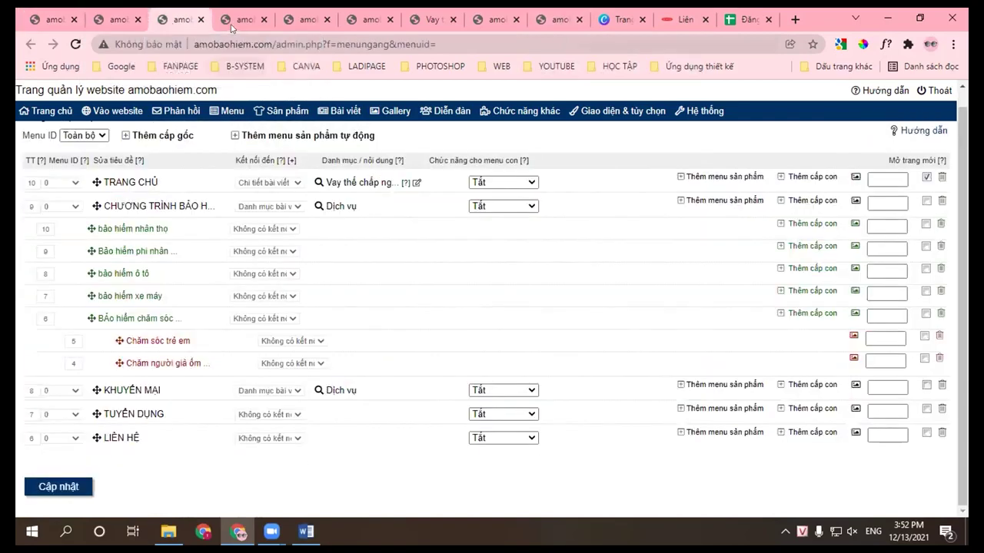
left_click(233, 23)
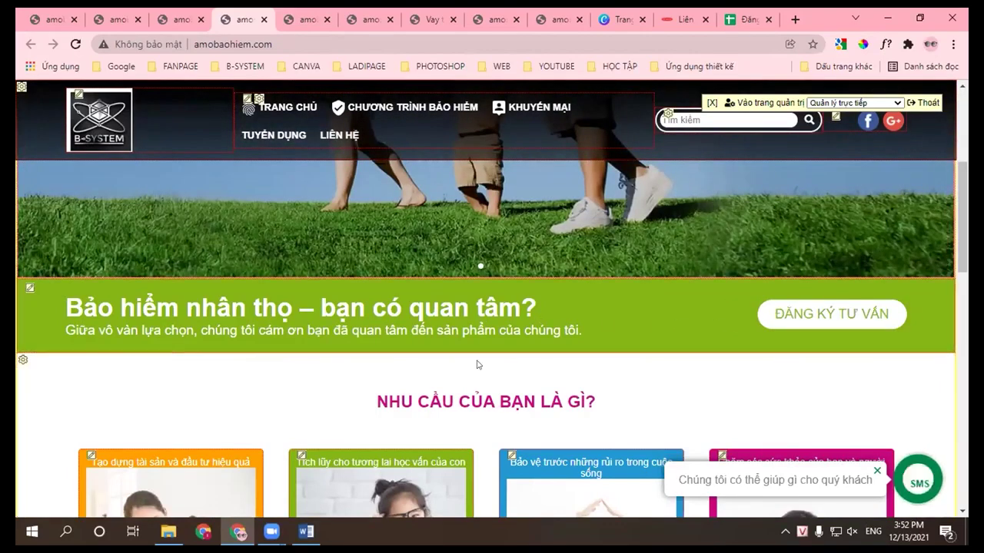
scroll(270, 248, "up", 4)
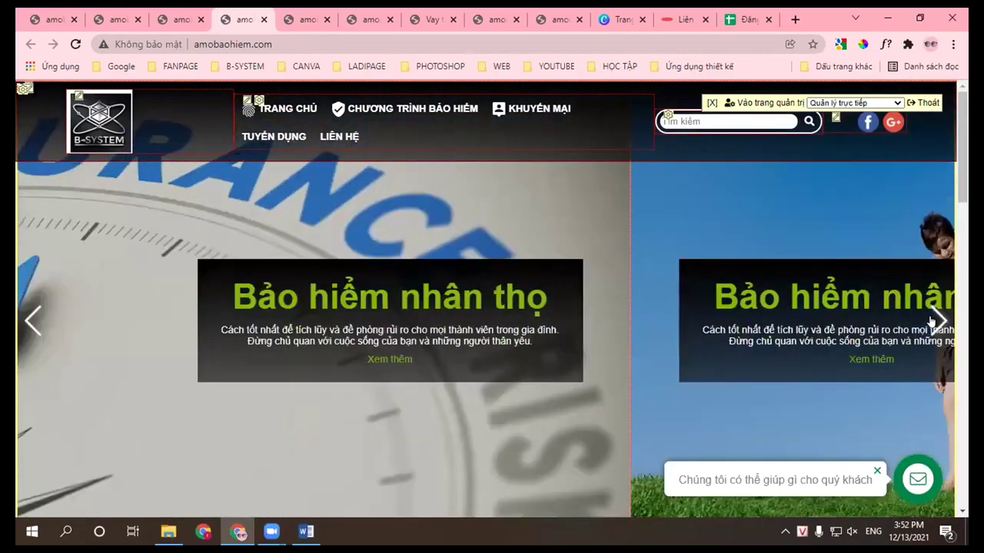
scroll(400, 310, "down", 5)
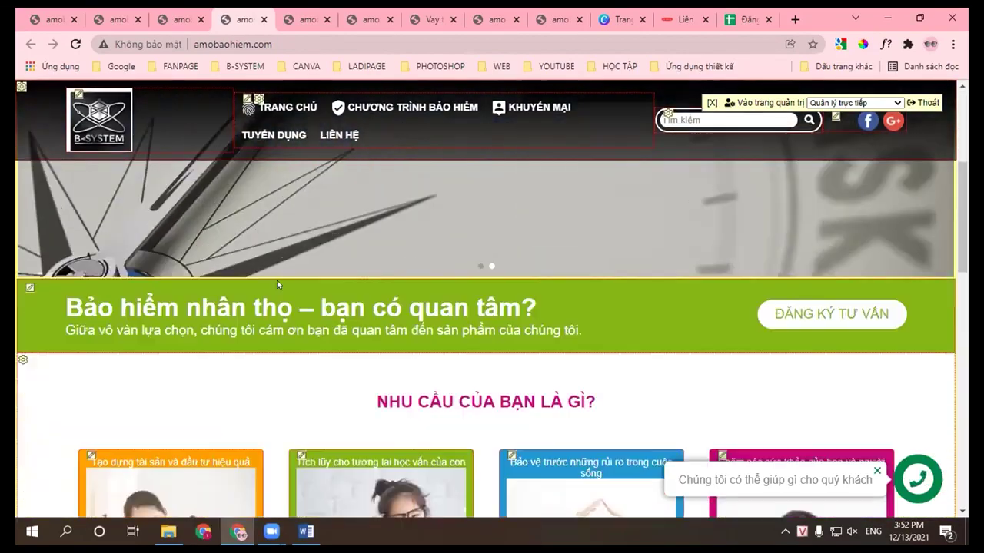
scroll(84, 310, "up", 1)
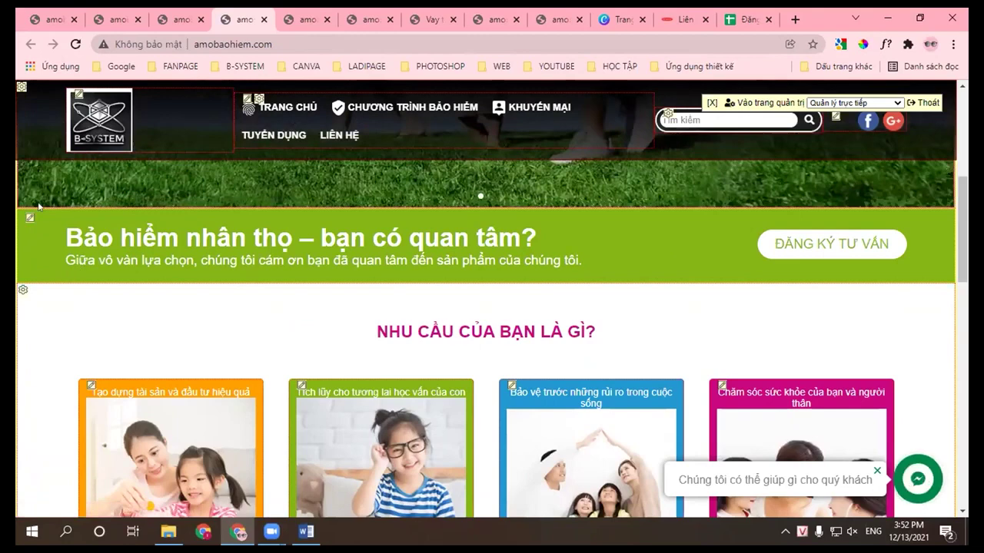
right_click(31, 241)
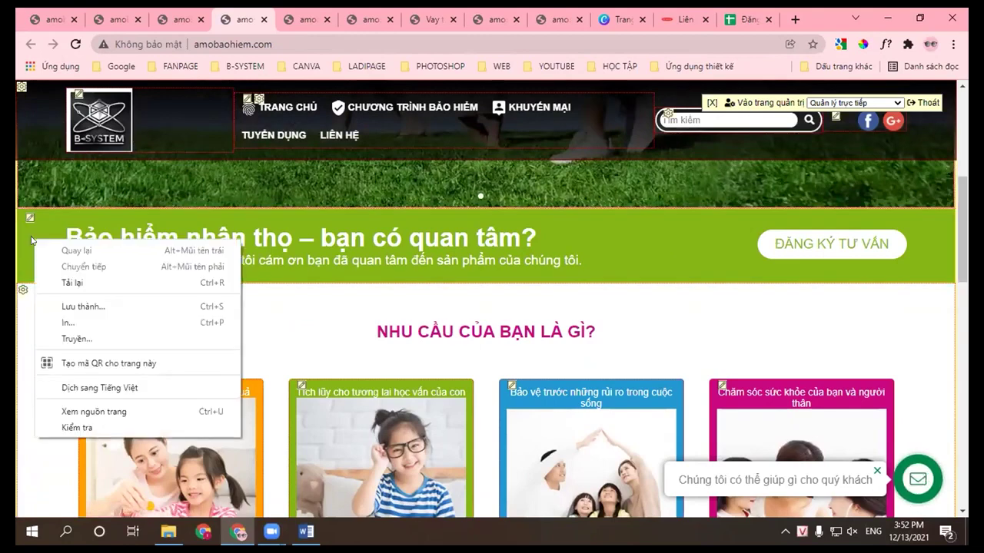
left_click(620, 243)
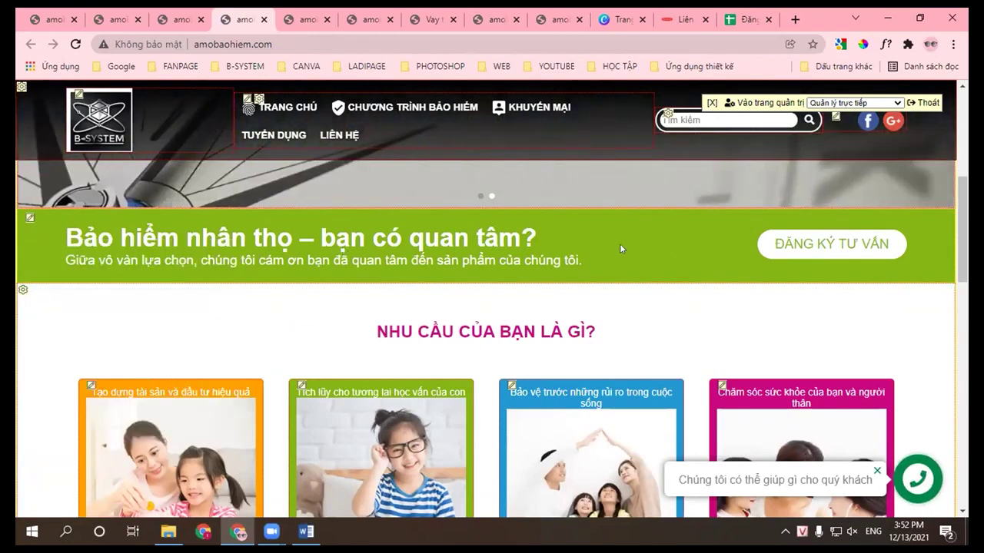
right_click(619, 244)
left_click(558, 306)
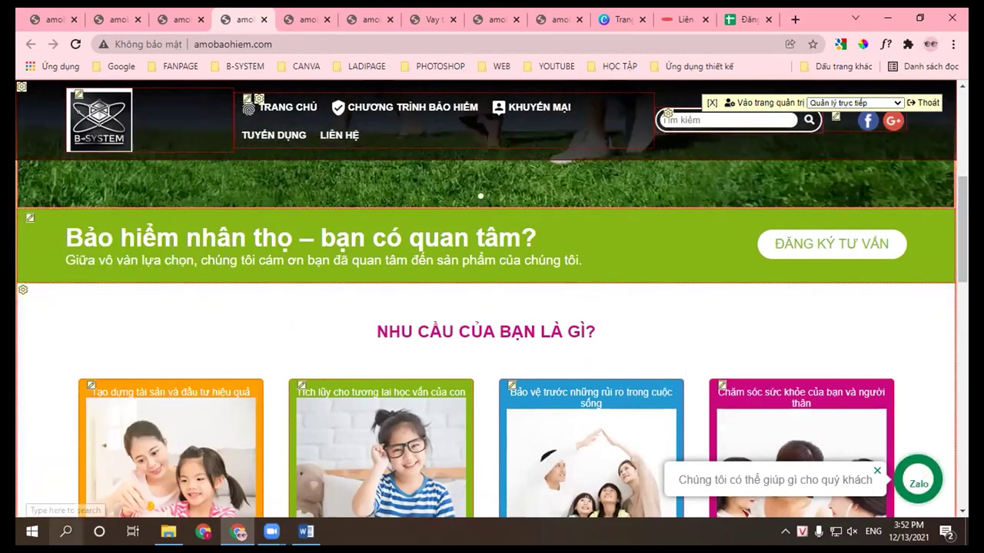
Step: Launch Snipping Tool and snip the green banner area of the page
left_click(67, 531)
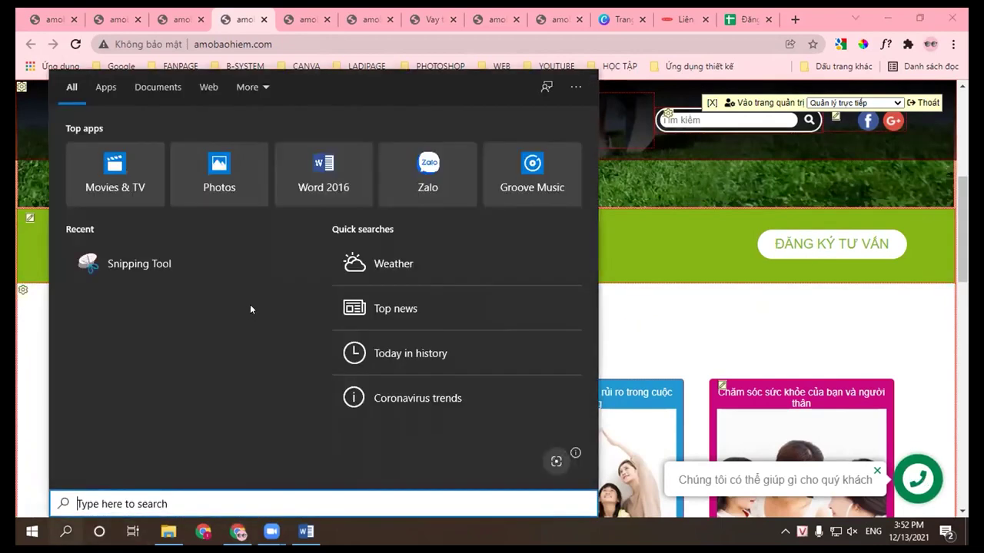
left_click(141, 260)
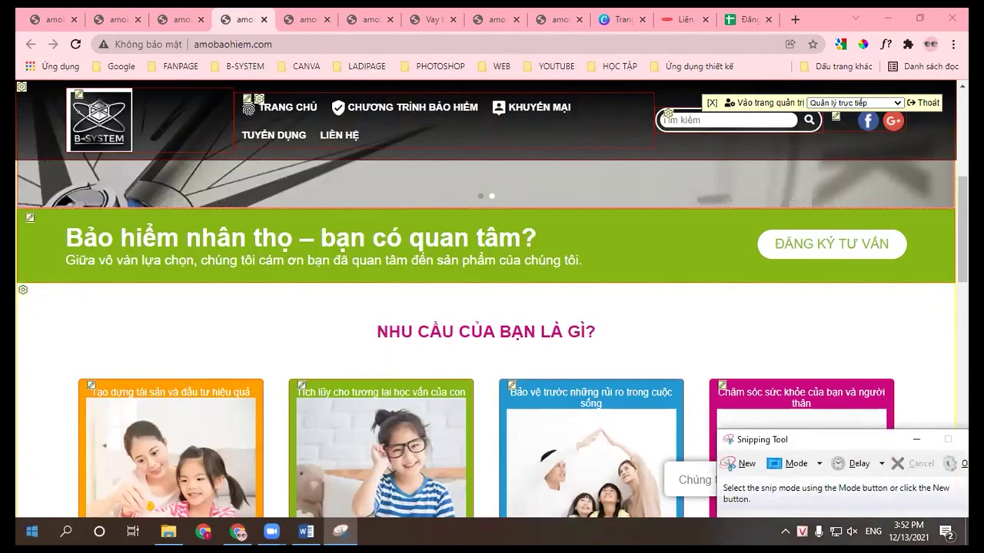
left_click(67, 532)
left_click(134, 267)
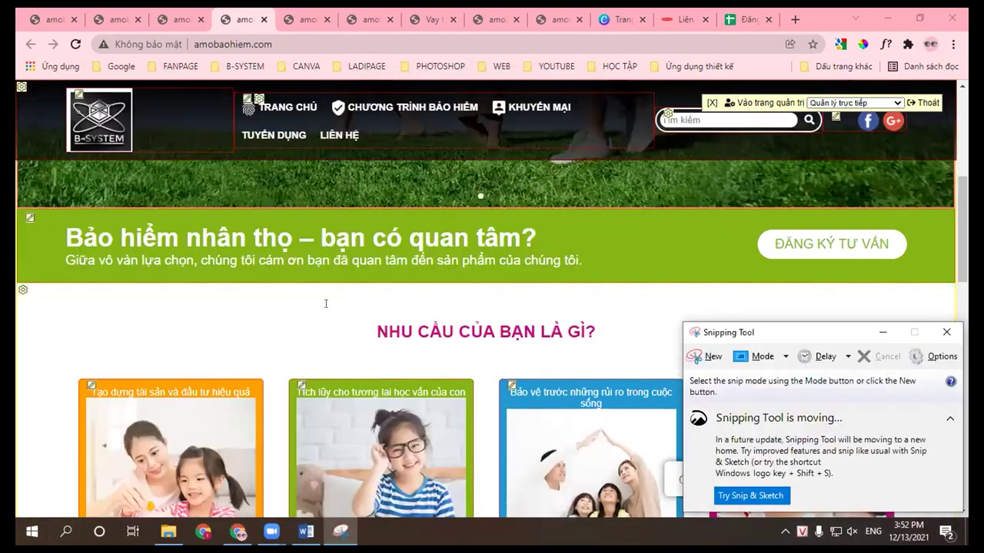
left_click(707, 355)
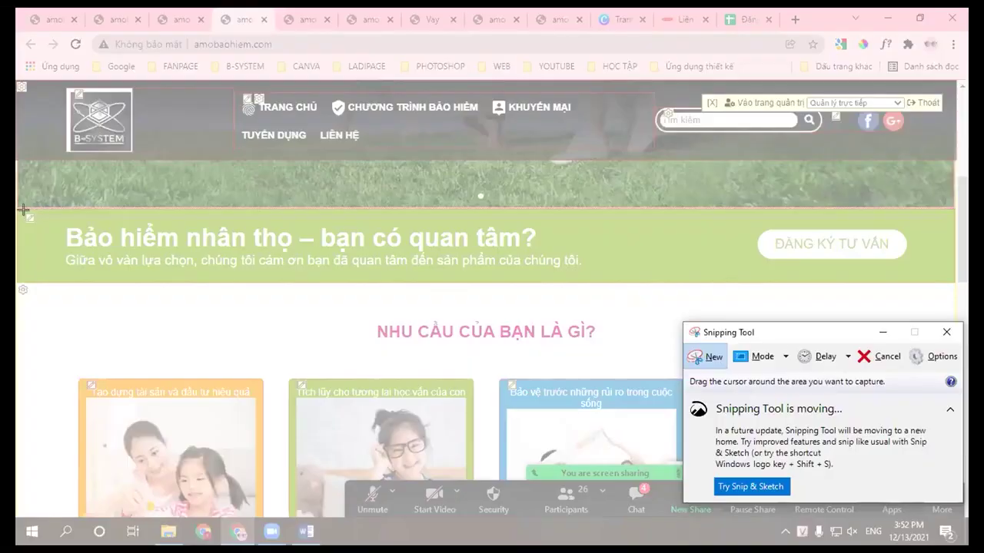
left_click_drag(23, 201, 953, 284)
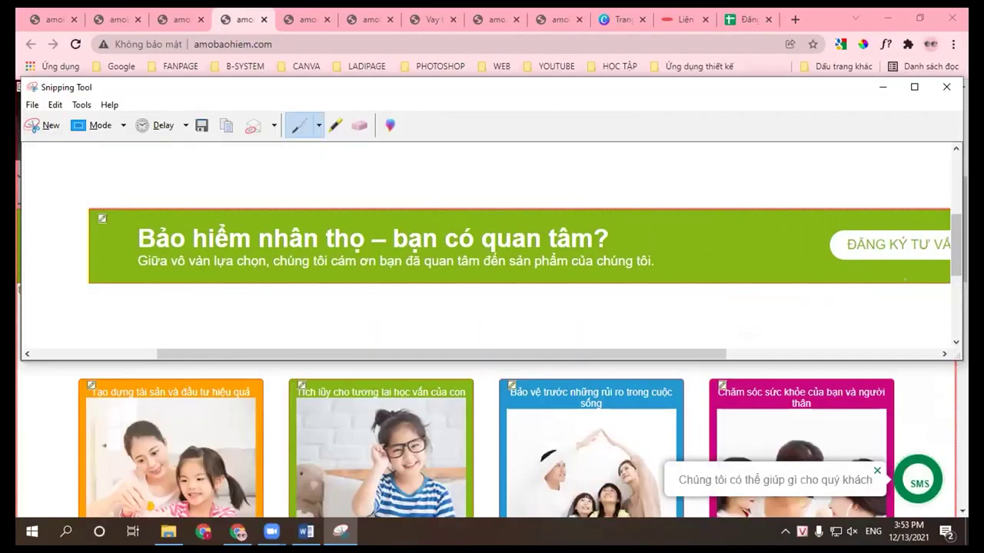
Step: Save the capture to the Desktop as 'baner' PNG and minimize Chrome
left_click(31, 106)
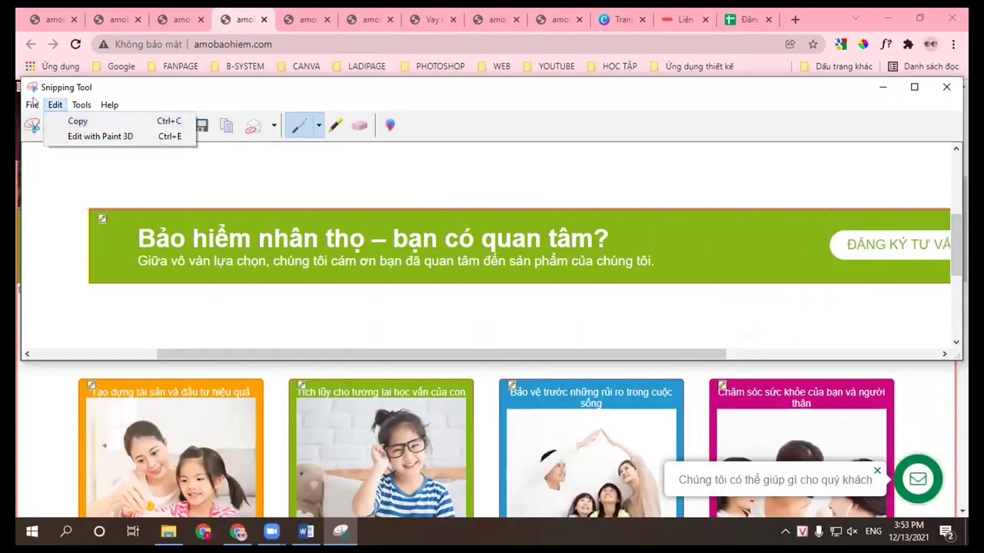
left_click(32, 104)
left_click(32, 104)
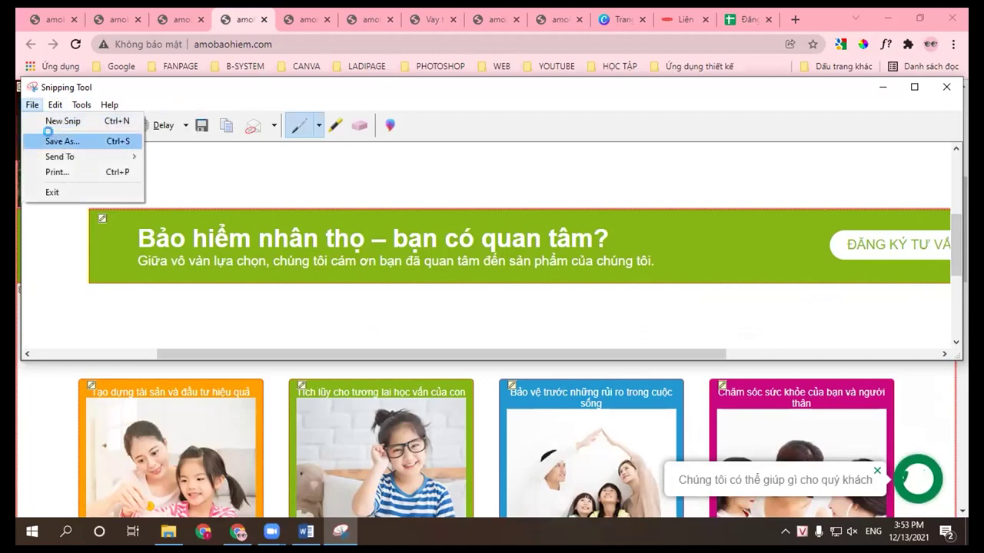
left_click(53, 143)
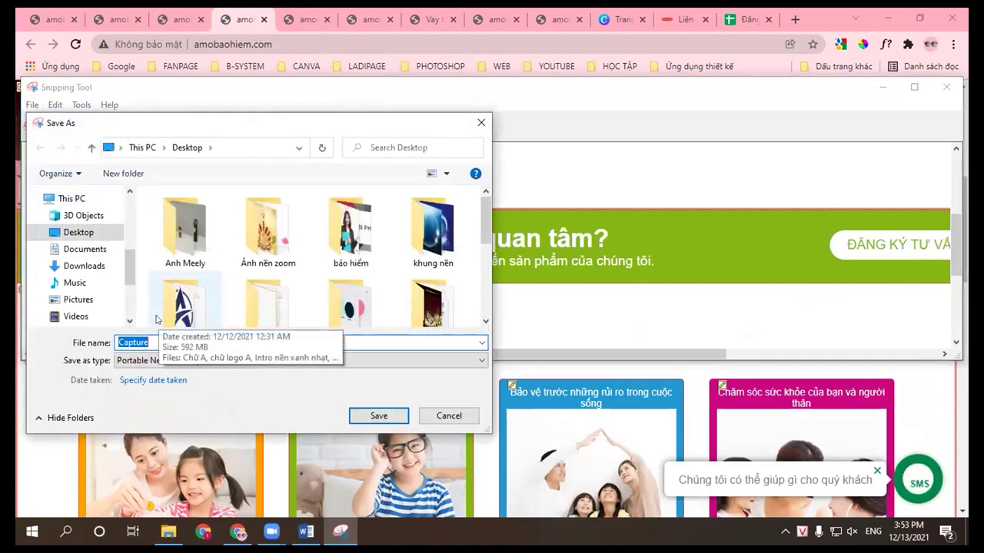
type("baner")
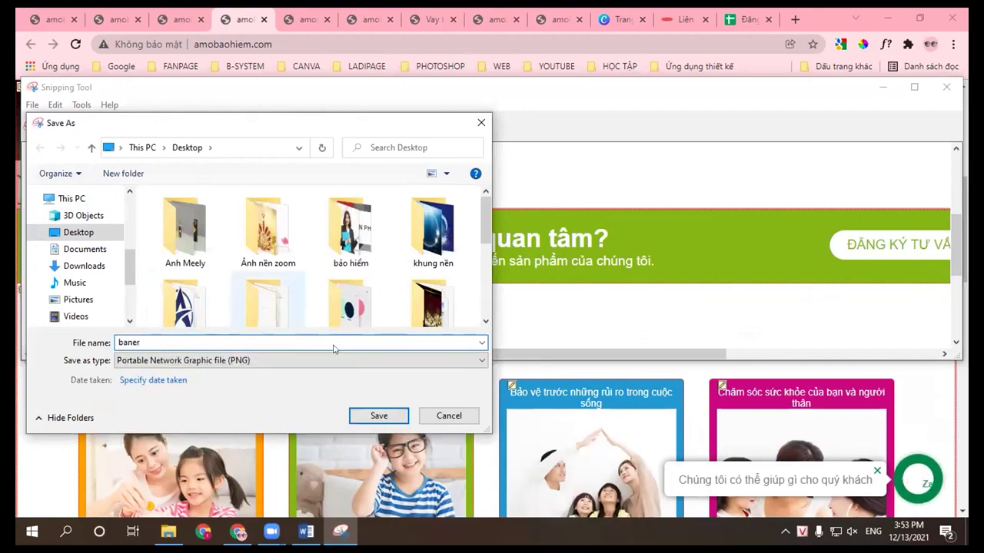
left_click(378, 415)
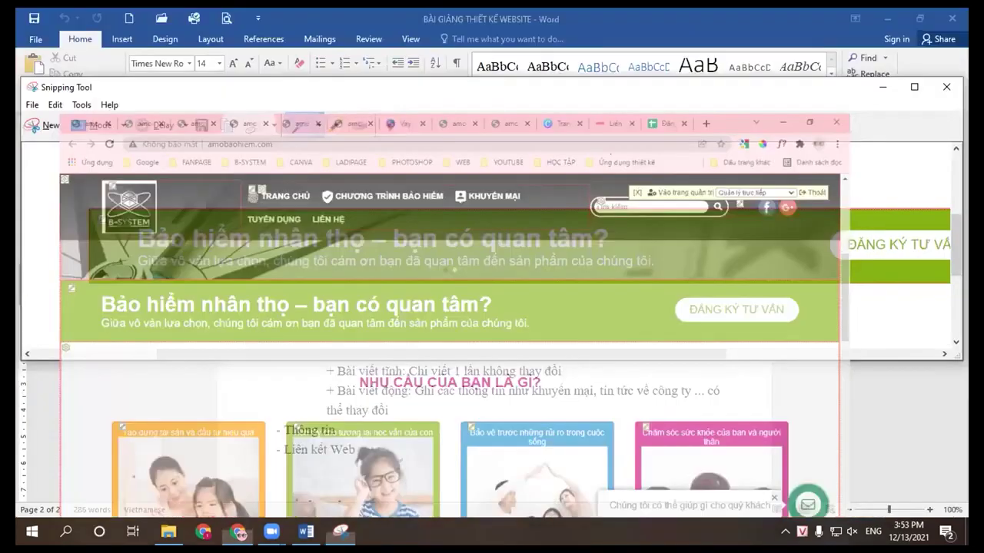
left_click(888, 17)
Step: Clear the desktop by minimizing windows, refreshing it, and closing Snipping Tool
left_click(884, 18)
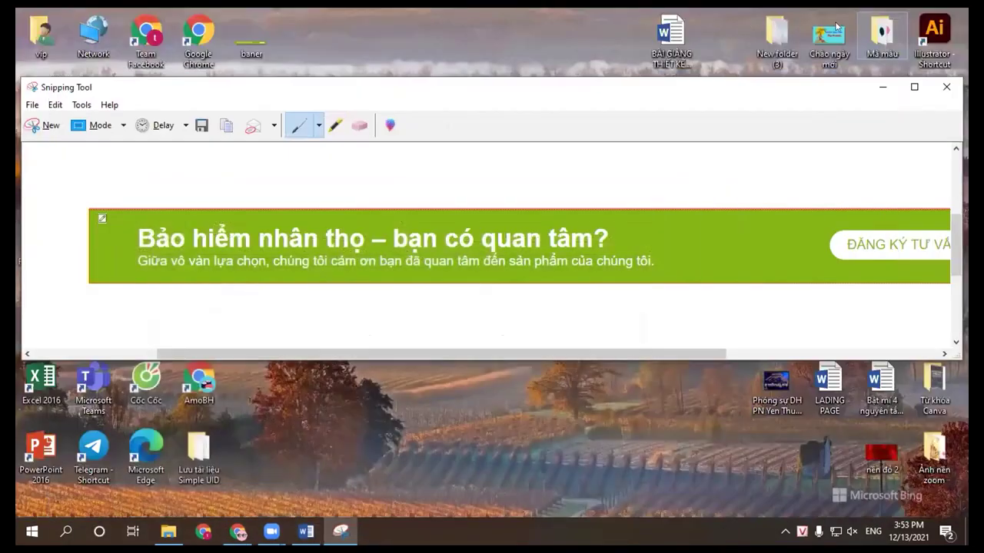
left_click(883, 87)
right_click(355, 173)
left_click(368, 205)
left_click(340, 531)
left_click(945, 86)
Step: Open the baner image on the desktop to view it, then close the viewer
right_click(251, 41)
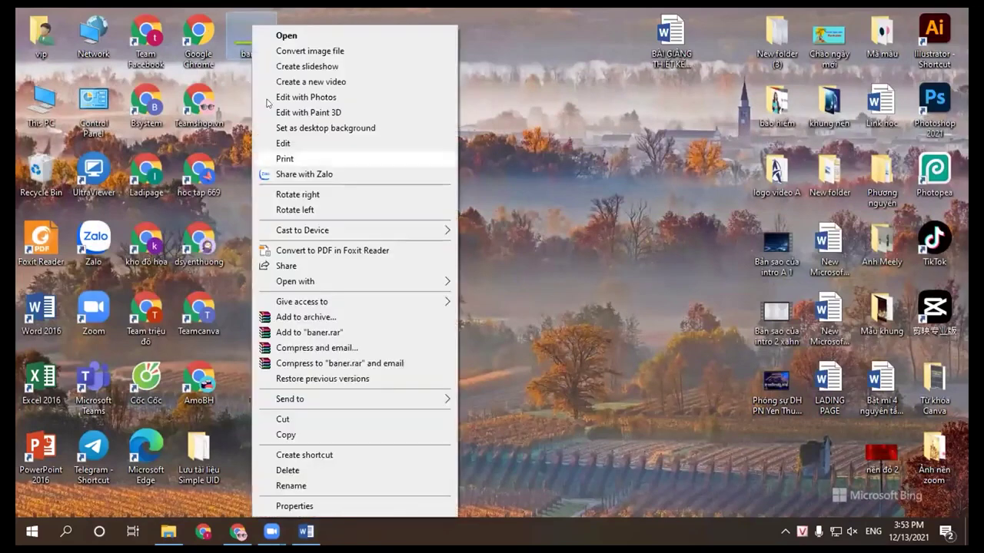
left_click(301, 483)
left_click(252, 35)
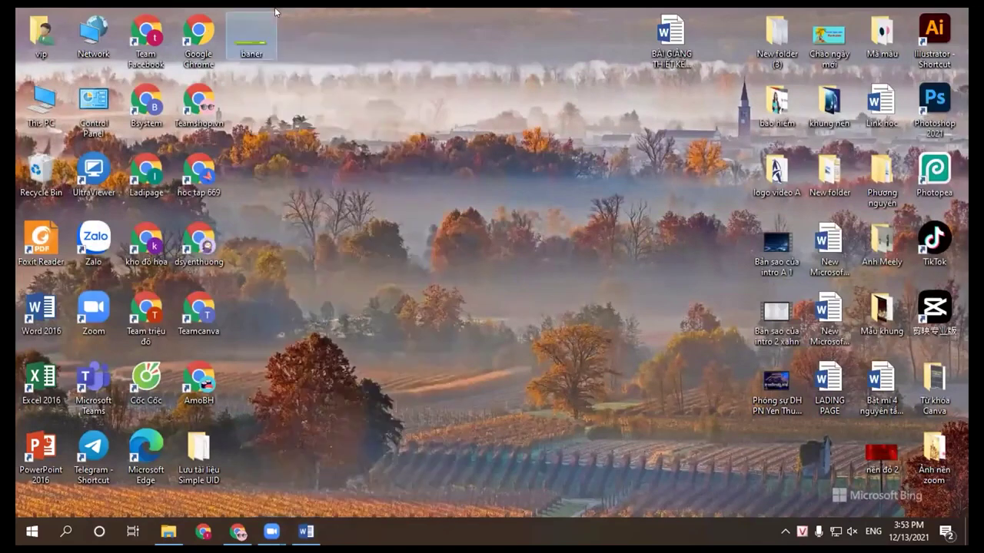
right_click(252, 34)
left_click(277, 61)
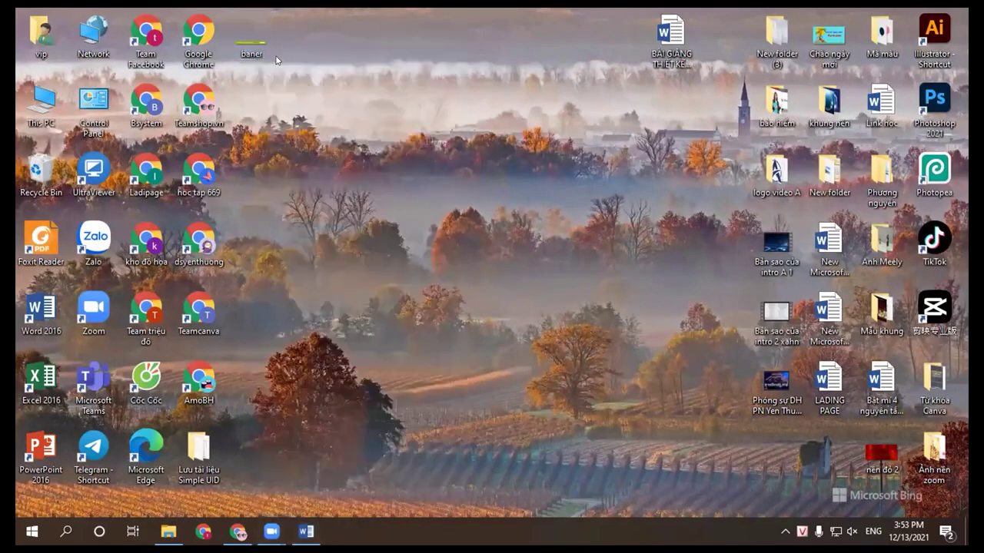
double_click(258, 36)
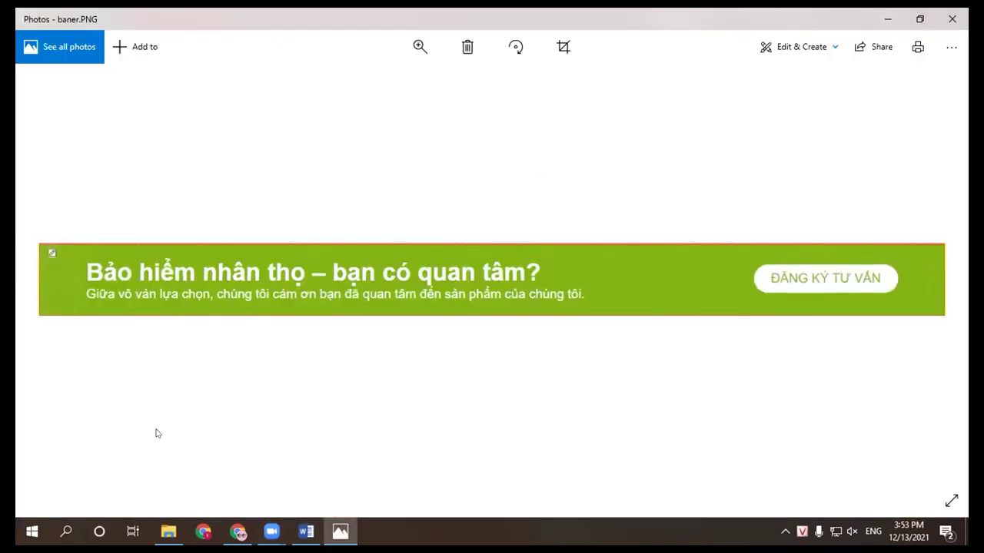
left_click(953, 19)
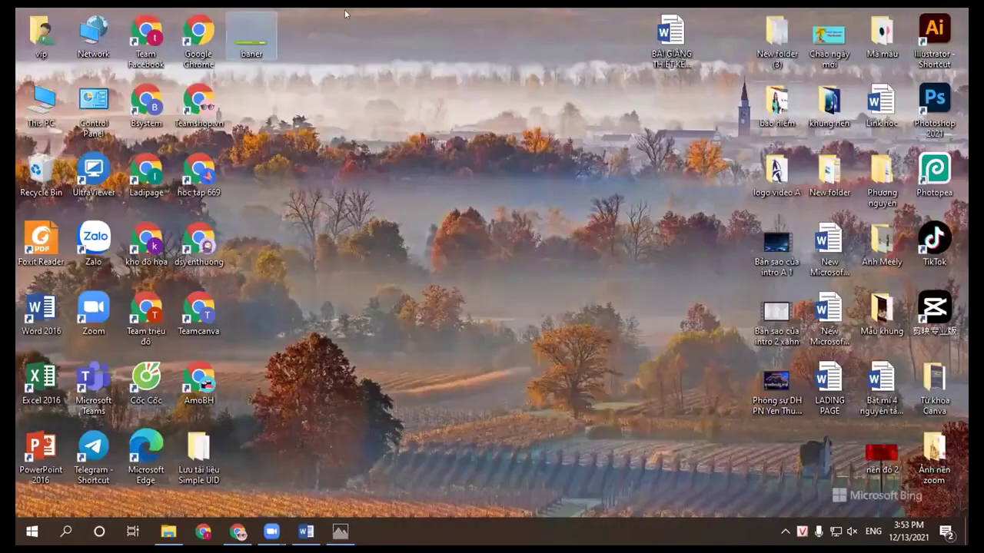
Step: Check baner's Properties details (1343 x 108 pixels, 14.4 KB), then restore the browser
right_click(252, 27)
left_click(293, 505)
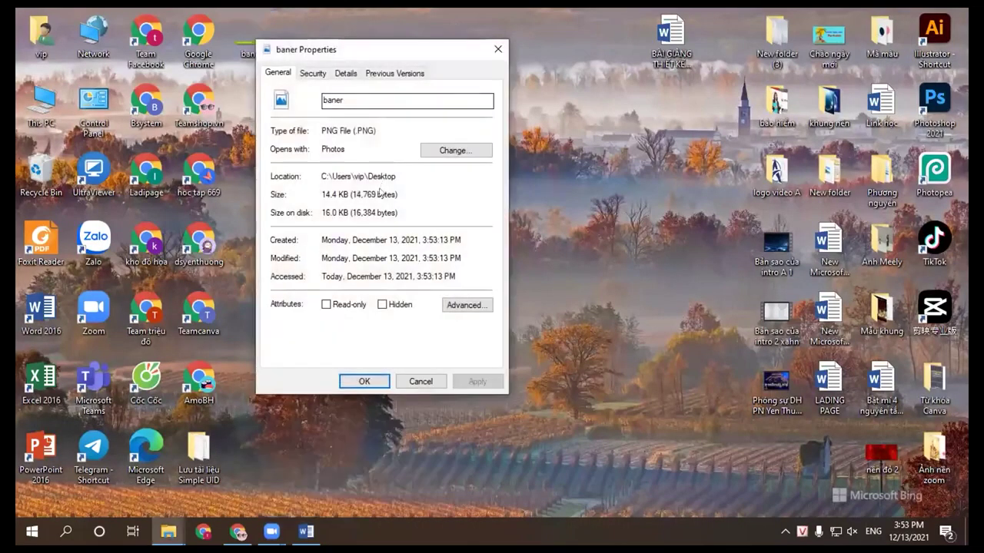
left_click(338, 74)
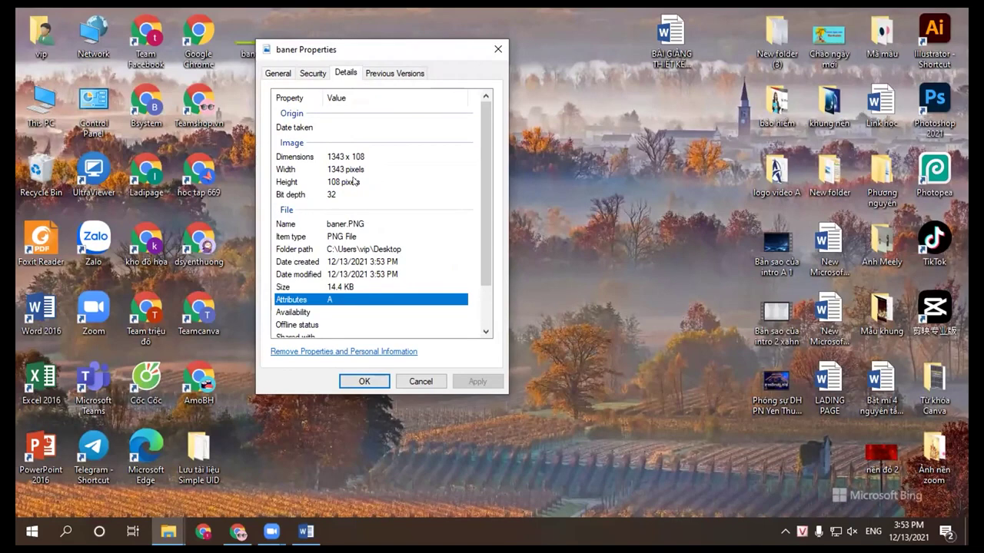
left_click(412, 383)
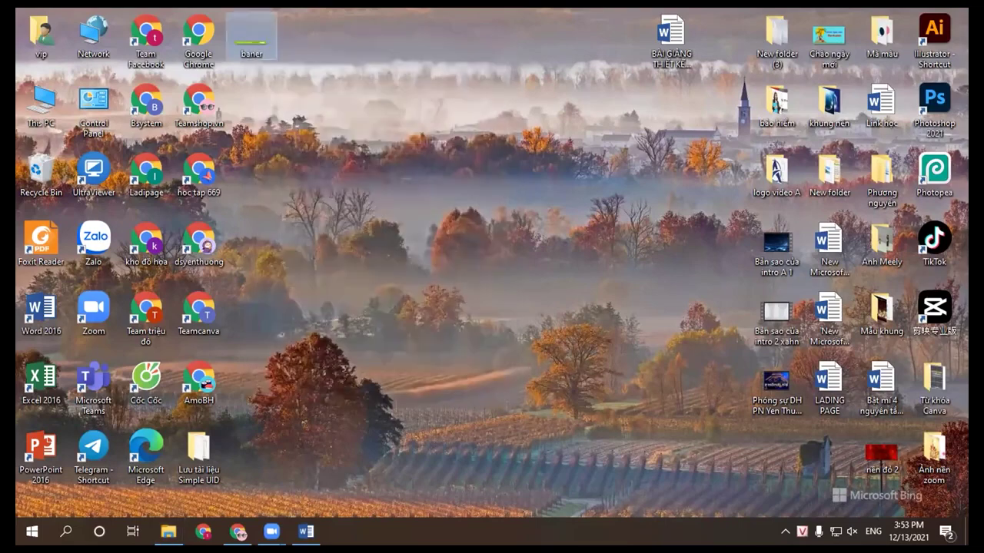
left_click(238, 531)
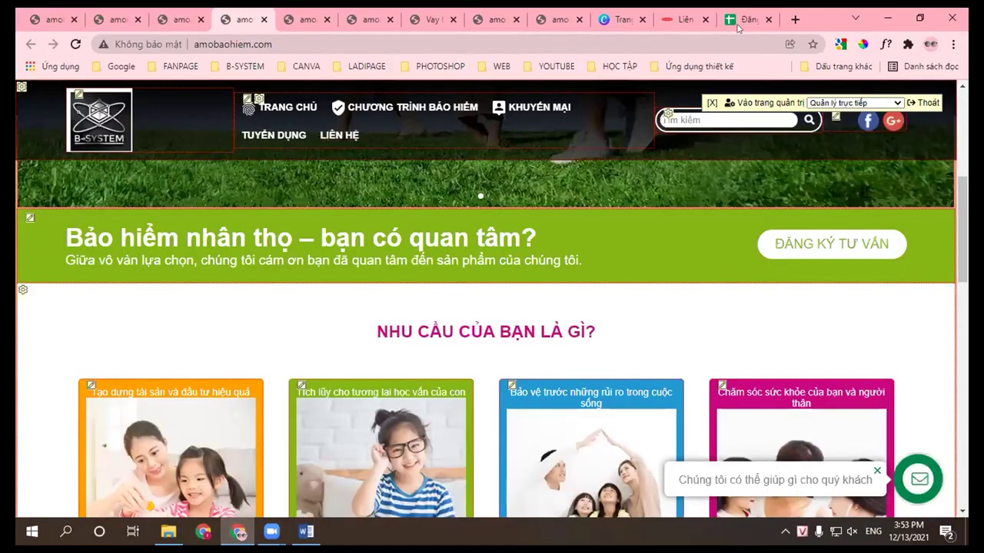
Step: Create a new Canva design with a custom size of 1343 × 108 px
left_click(622, 19)
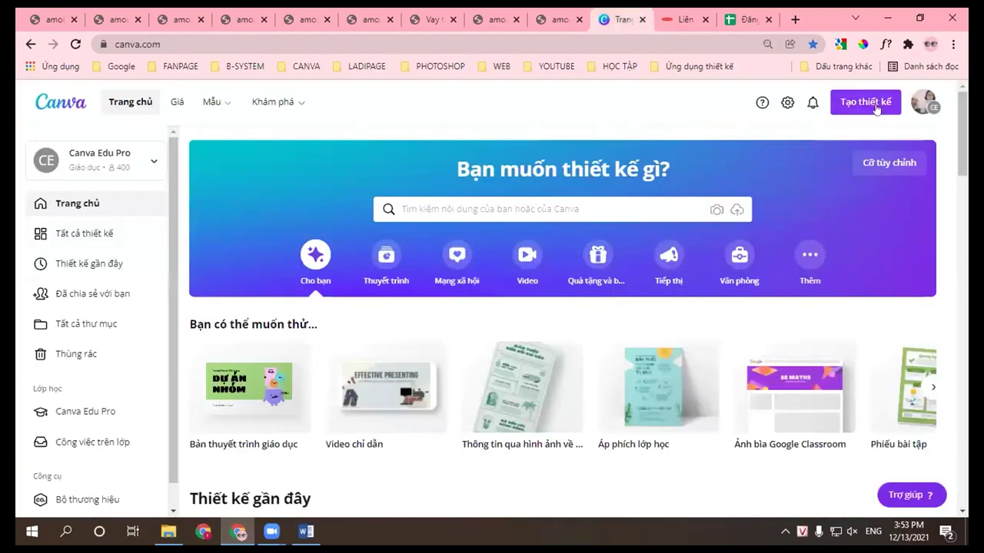
left_click(865, 101)
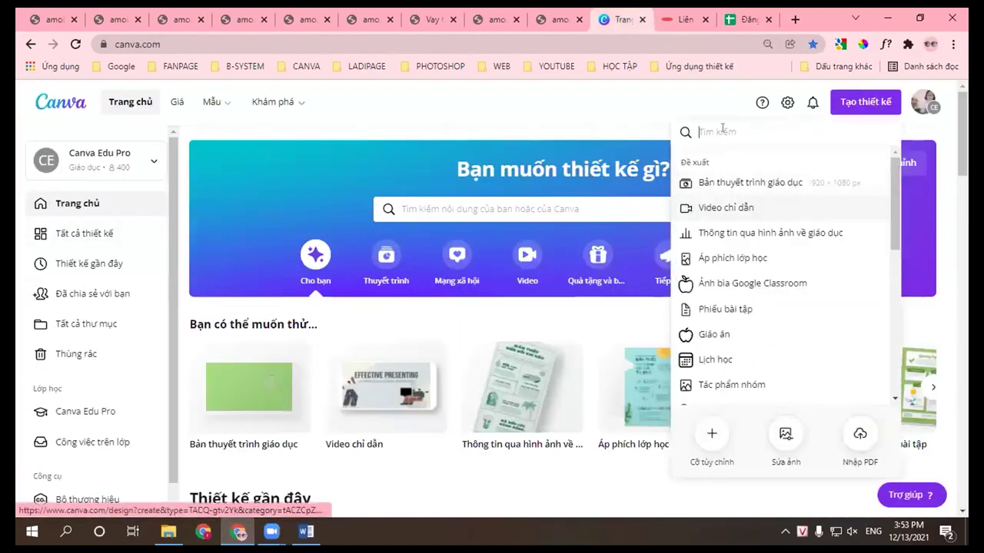
type("t")
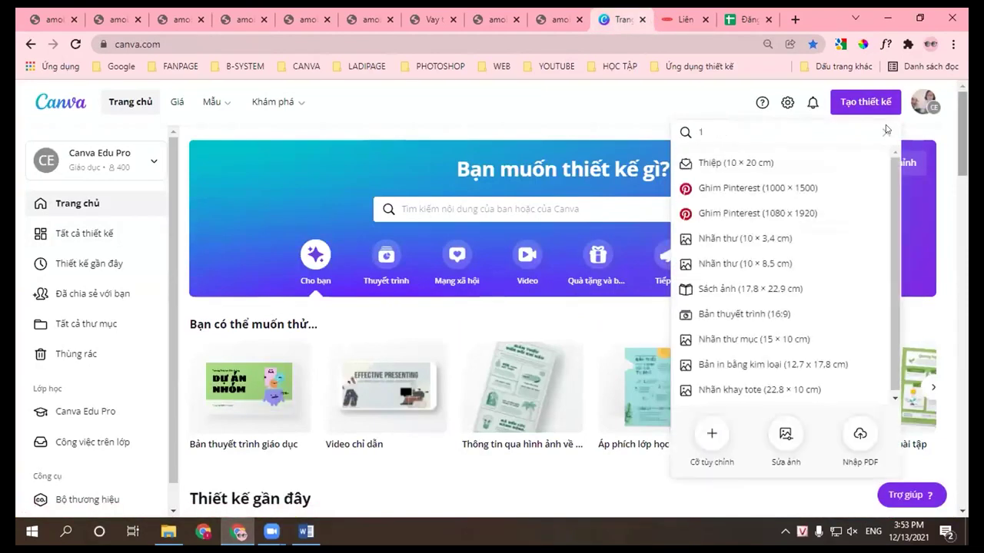
key("BackSpace")
left_click(712, 434)
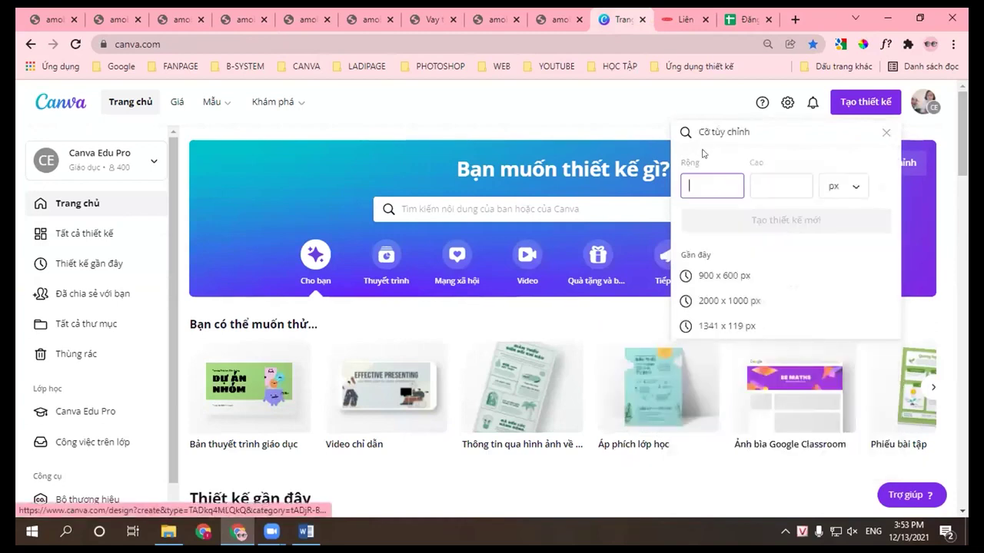
type("1343")
left_click(789, 185)
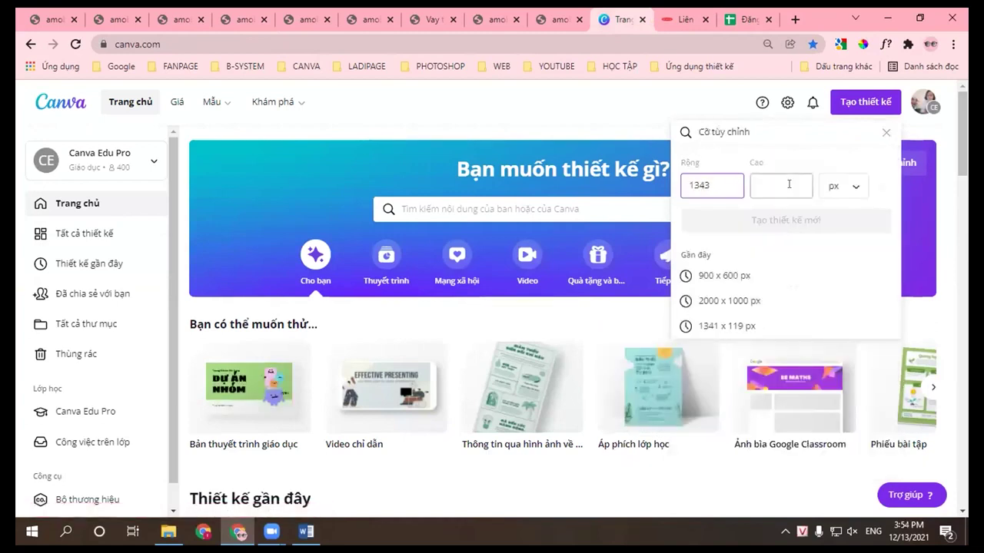
type("108")
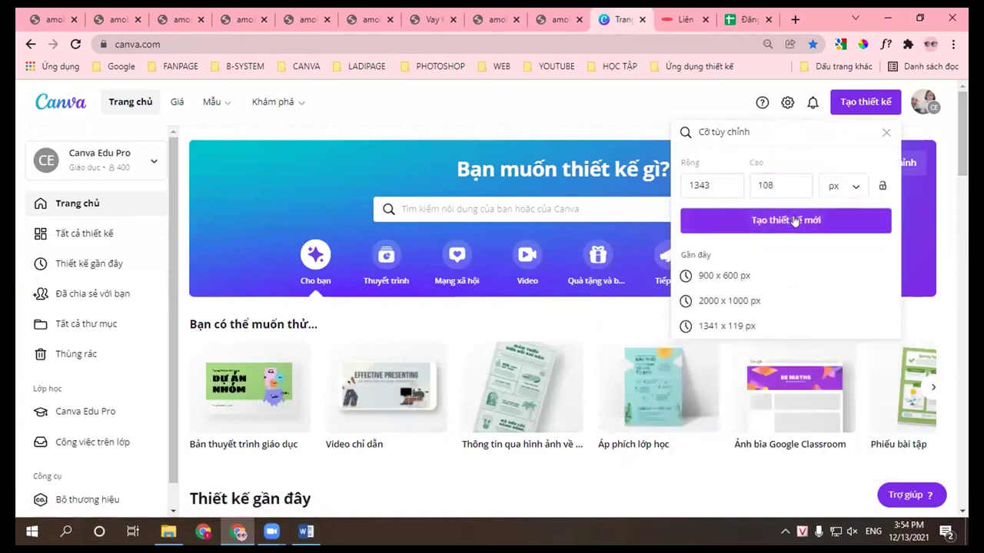
left_click(792, 219)
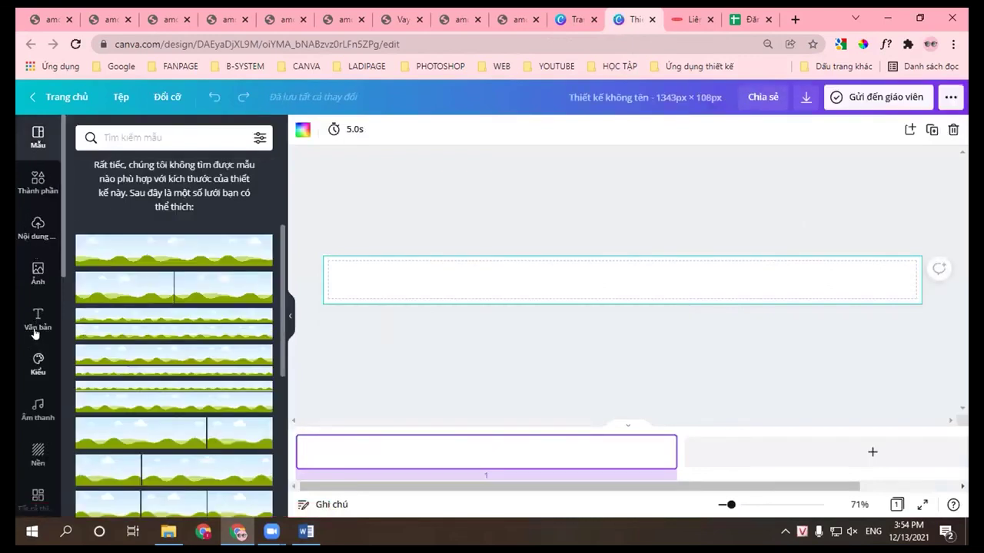
Step: Set the banner background colour to red after briefly trying bright blue
left_click(36, 321)
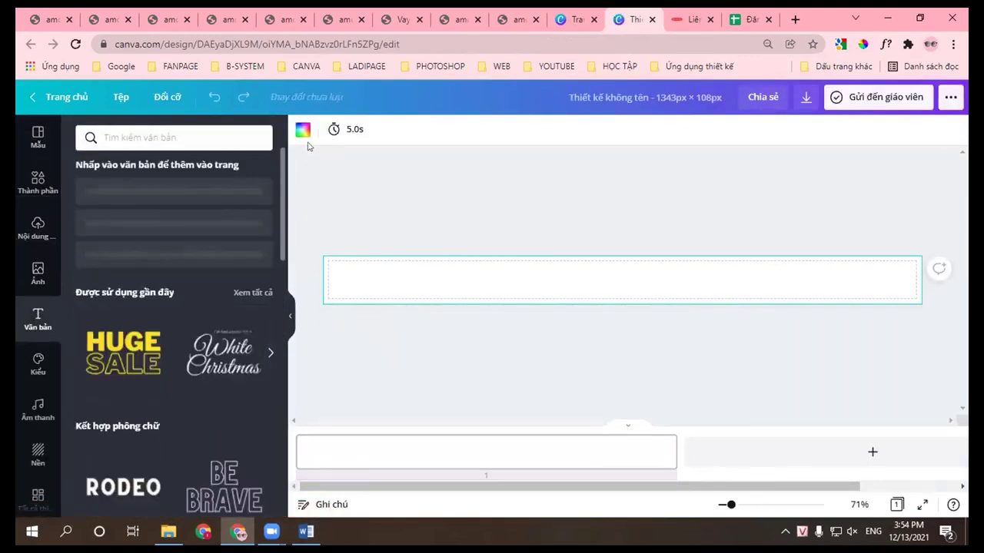
left_click(157, 399)
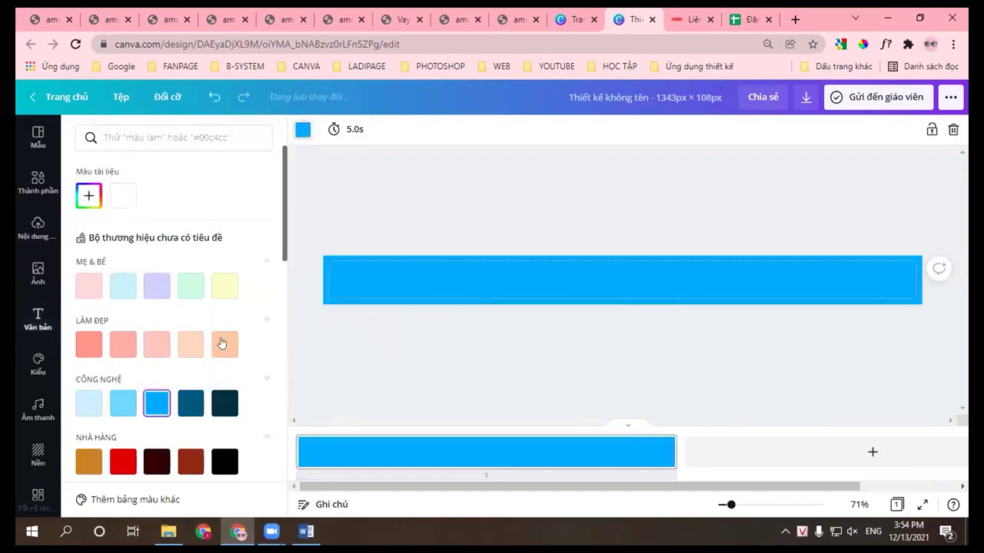
scroll(227, 390, "down", 3)
left_click(218, 311)
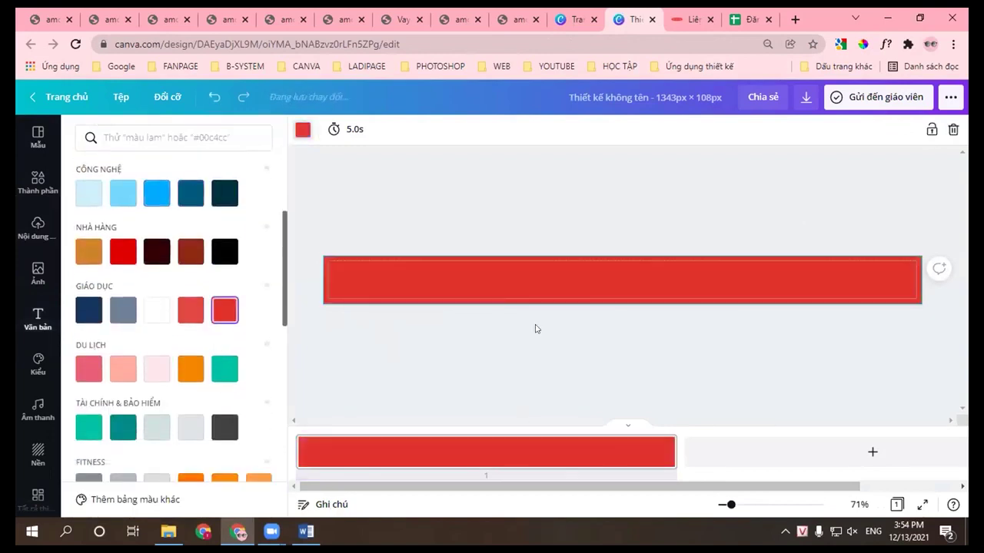
Step: Type the Vietnamese greeting text on the banner and enlarge its font size
left_click(37, 317)
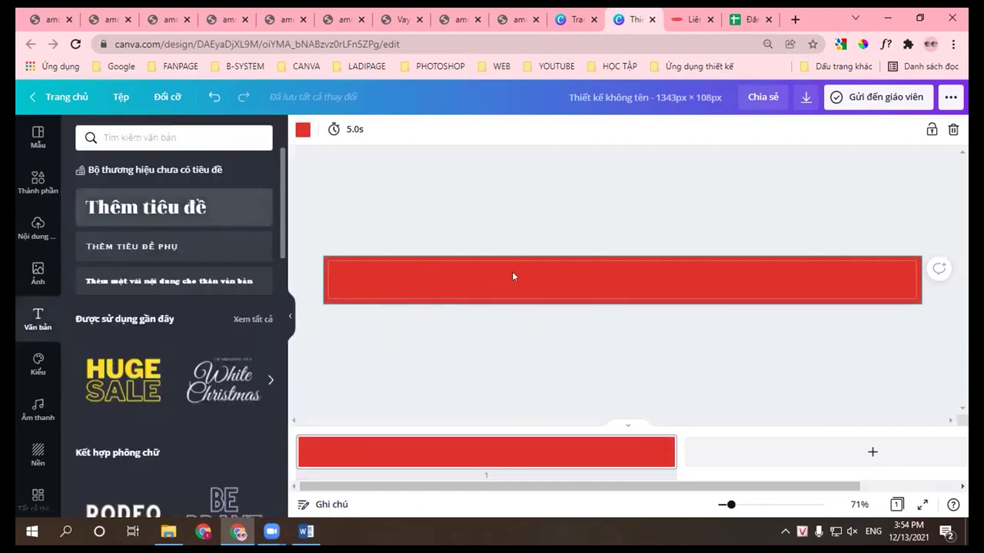
type("giảm giá")
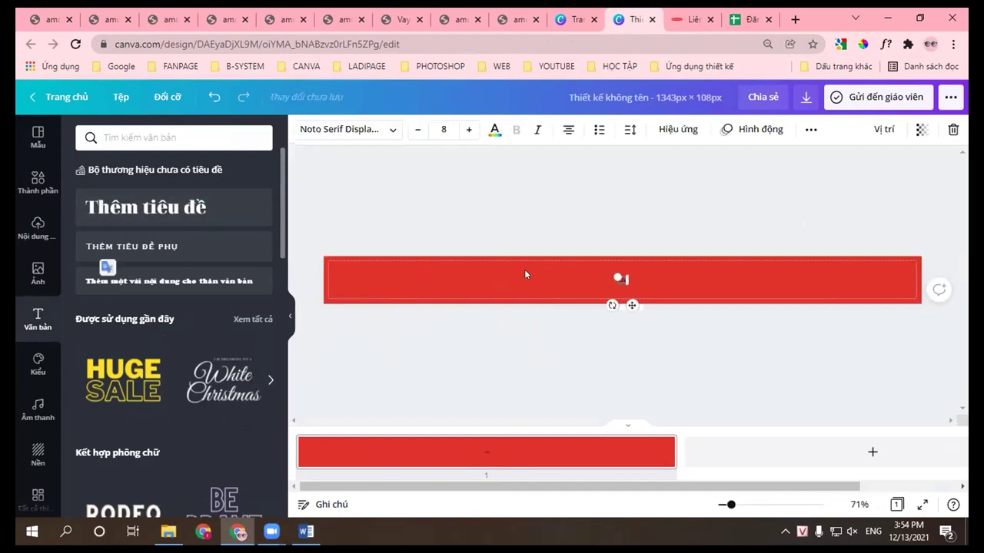
type(" cuối năm!")
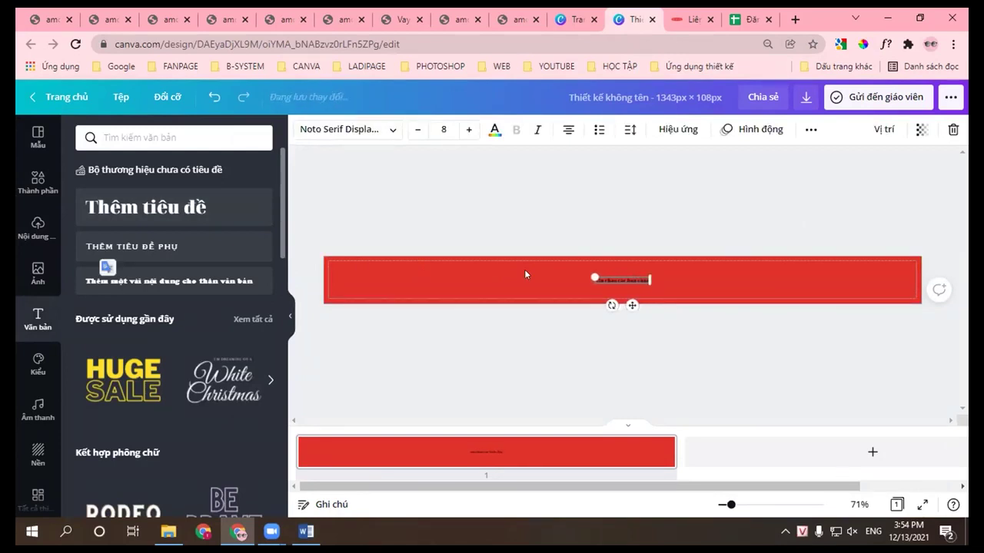
type(" 2021 mớin")
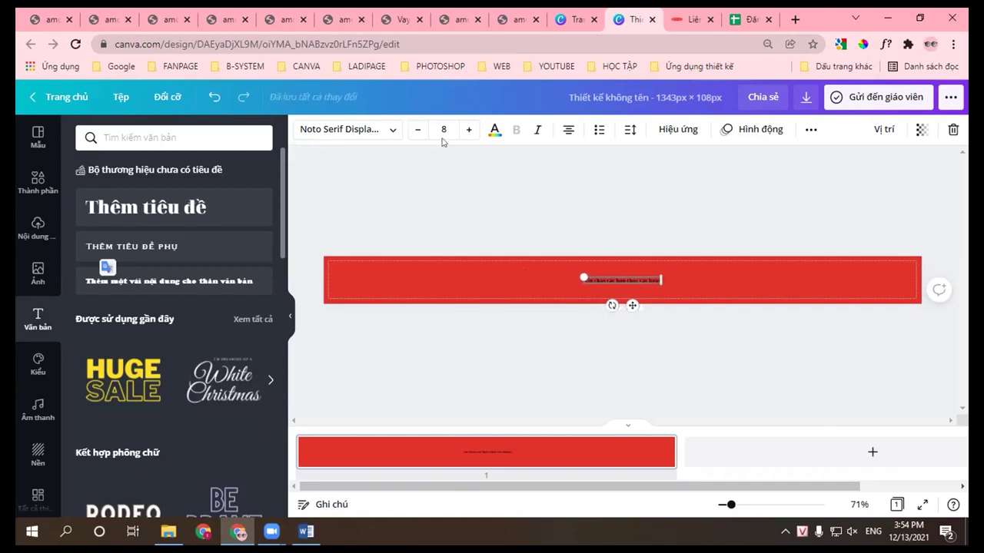
left_click(468, 130)
left_click(468, 130)
left_click(468, 130)
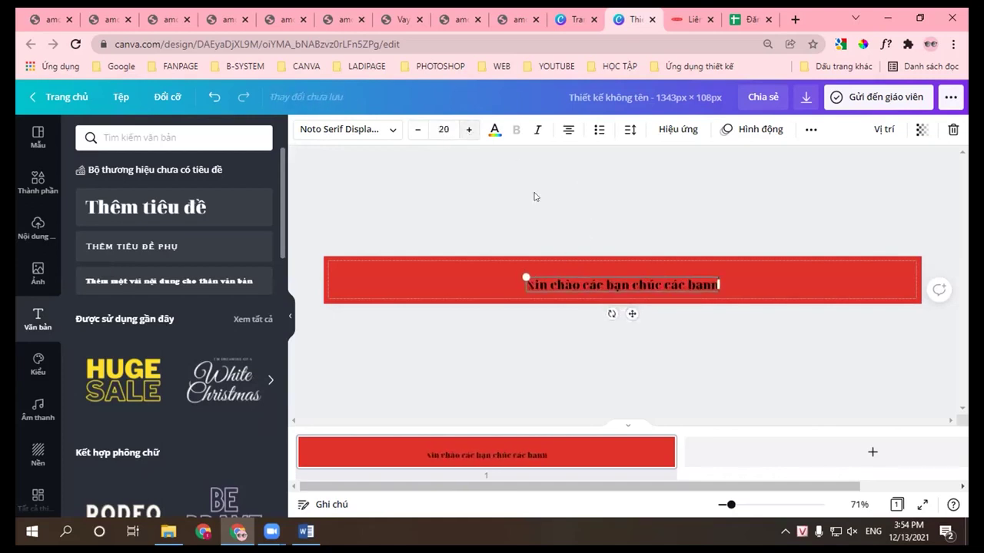
key("BackSpace")
key("BackSpace")
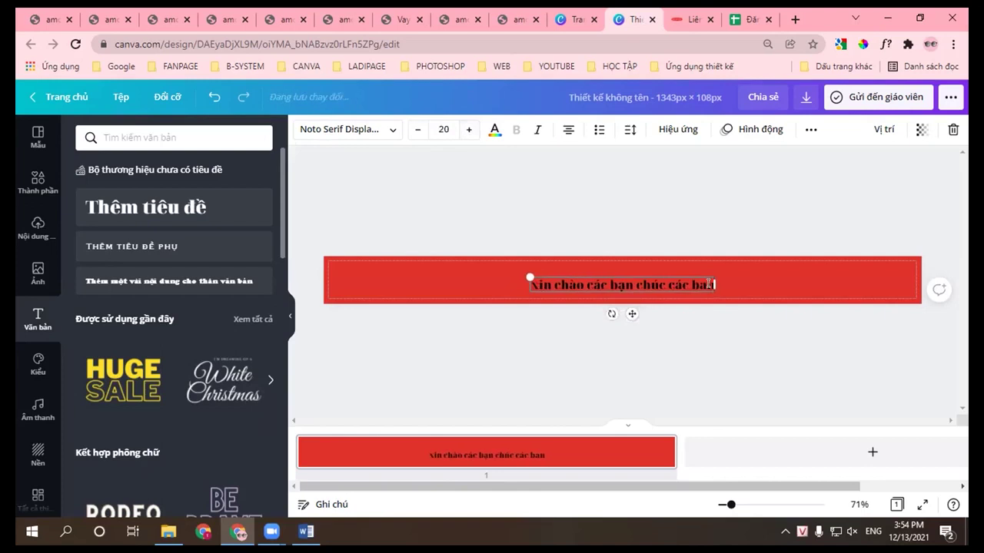
type("n có muột ngày")
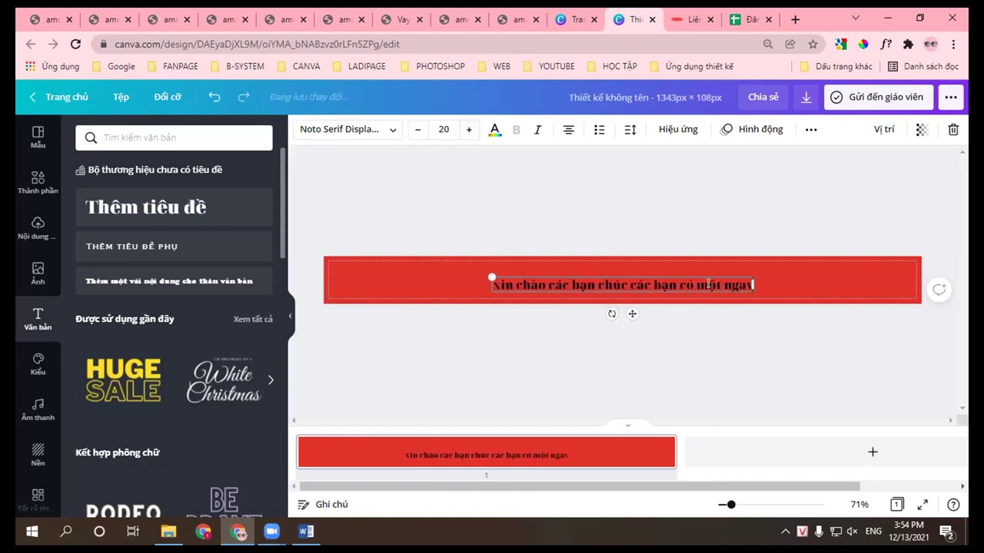
key("BackSpace")
key("BackSpace")
key("BackSpace")
key("BackSpace")
type("tuần làm việc tran")
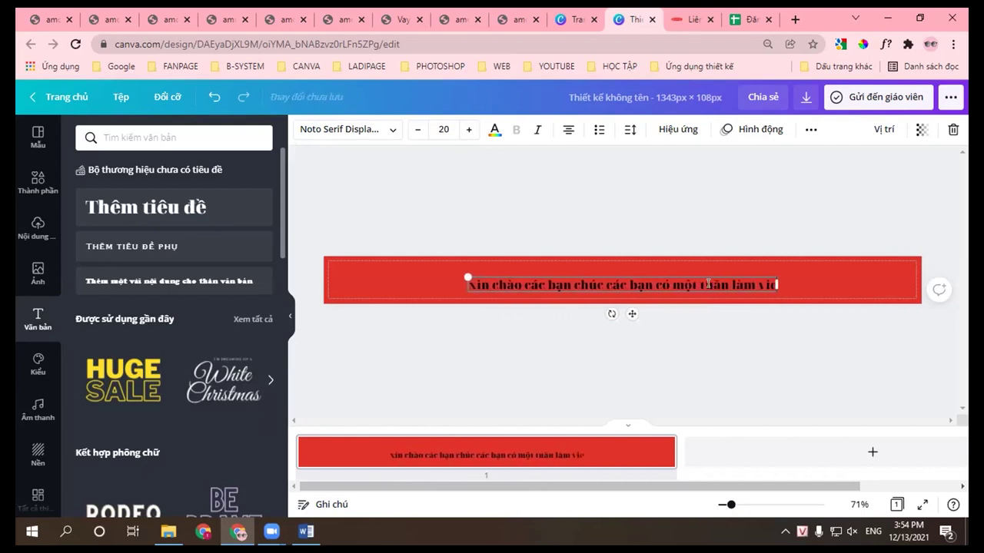
type("f đầy năng l")
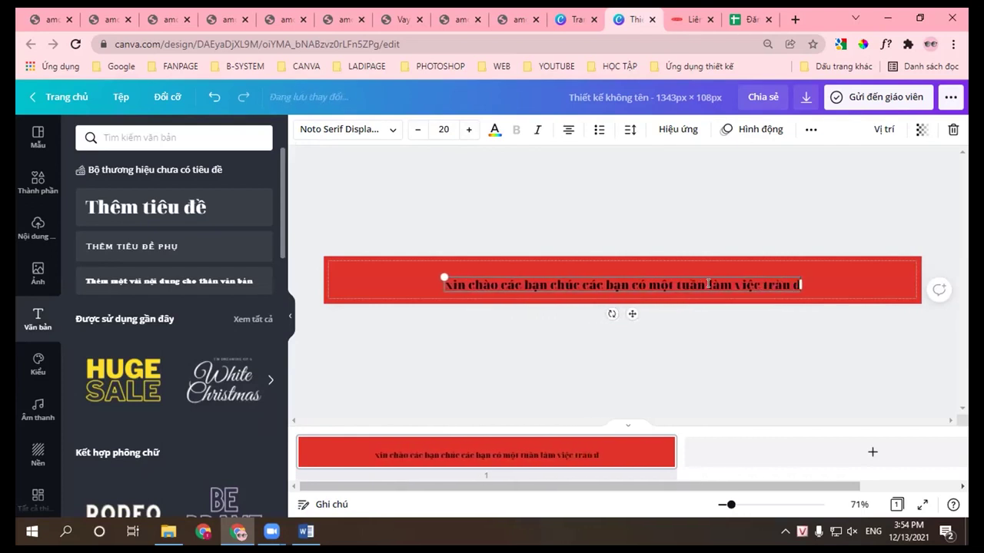
type("ượng")
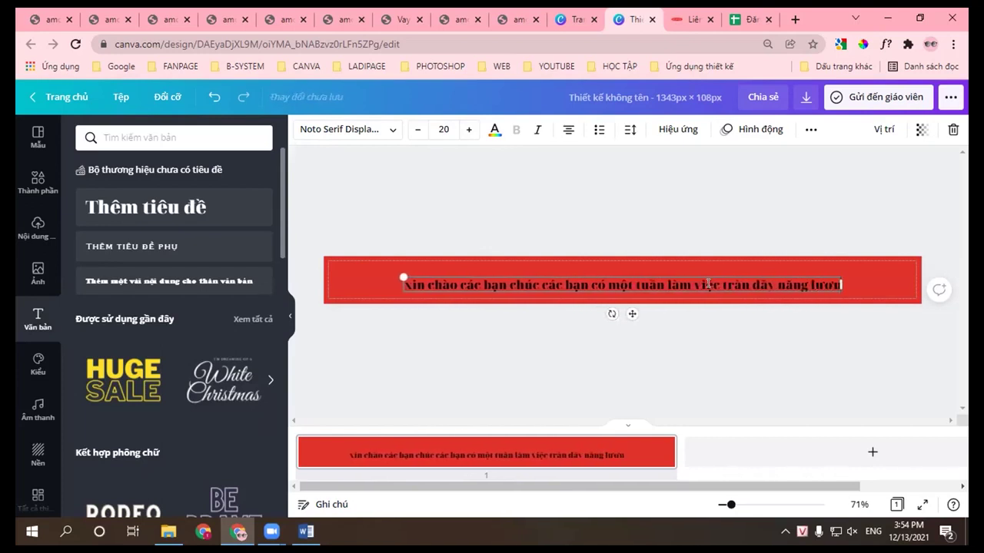
Step: Change the banner text colour to light yellow
left_click(779, 259)
left_click(670, 277)
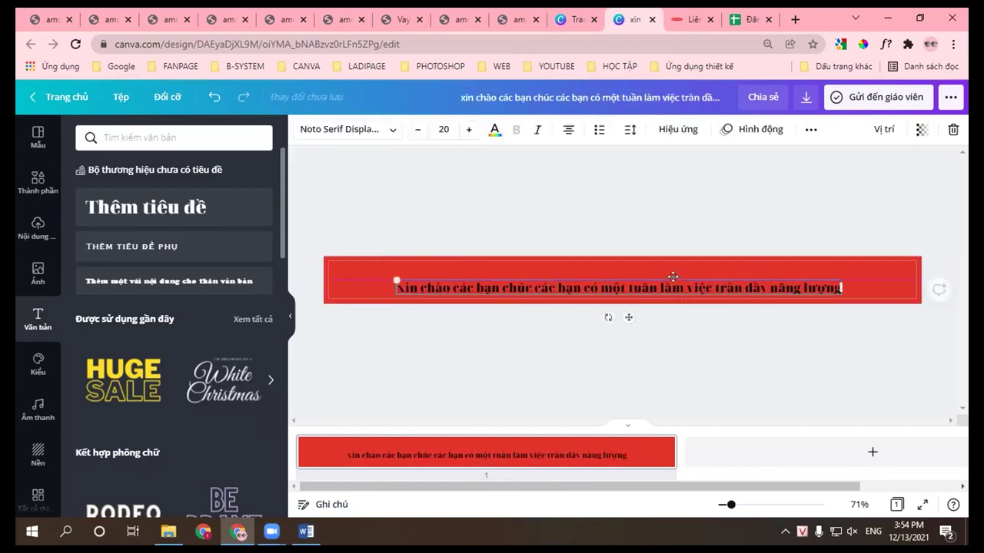
left_click(496, 131)
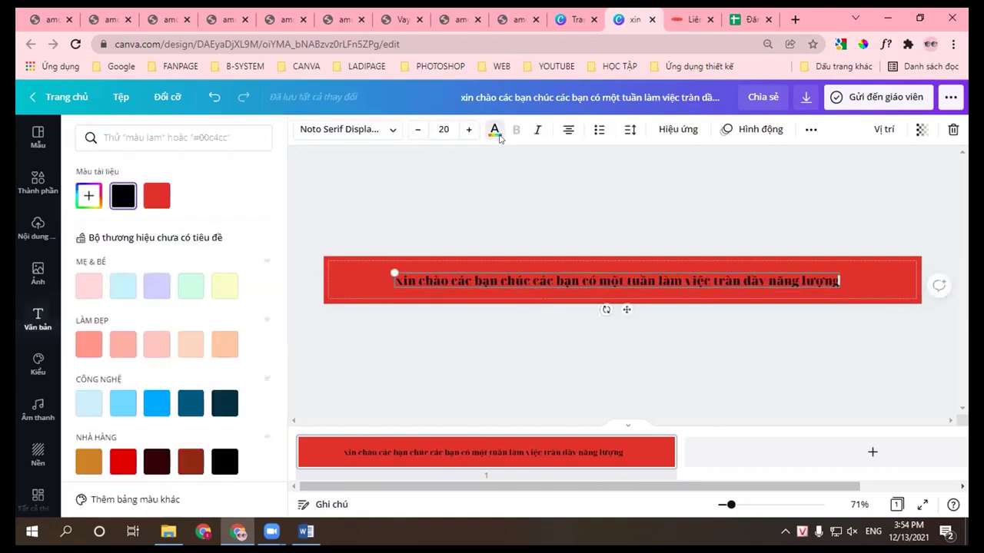
left_click(225, 285)
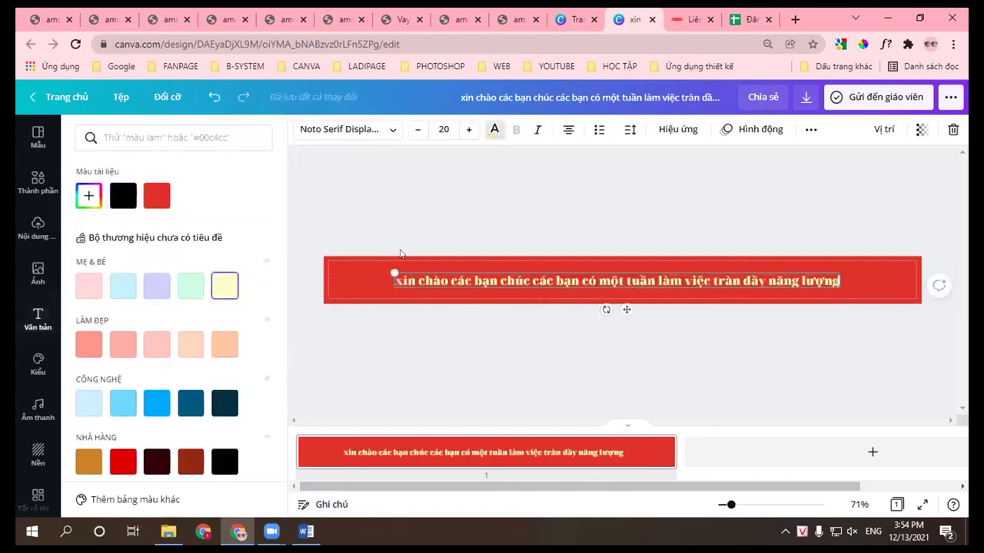
scroll(162, 351, "down", 2)
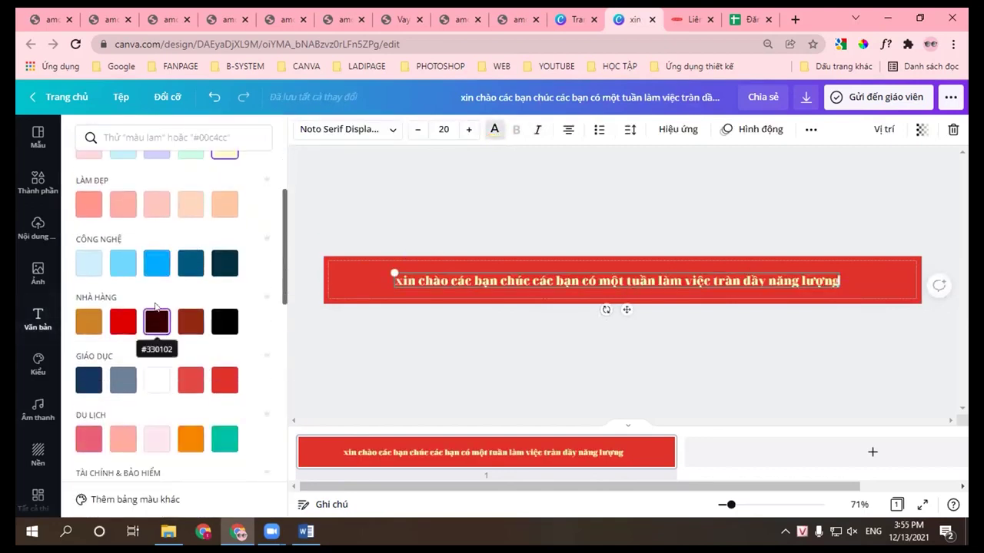
left_click(156, 263)
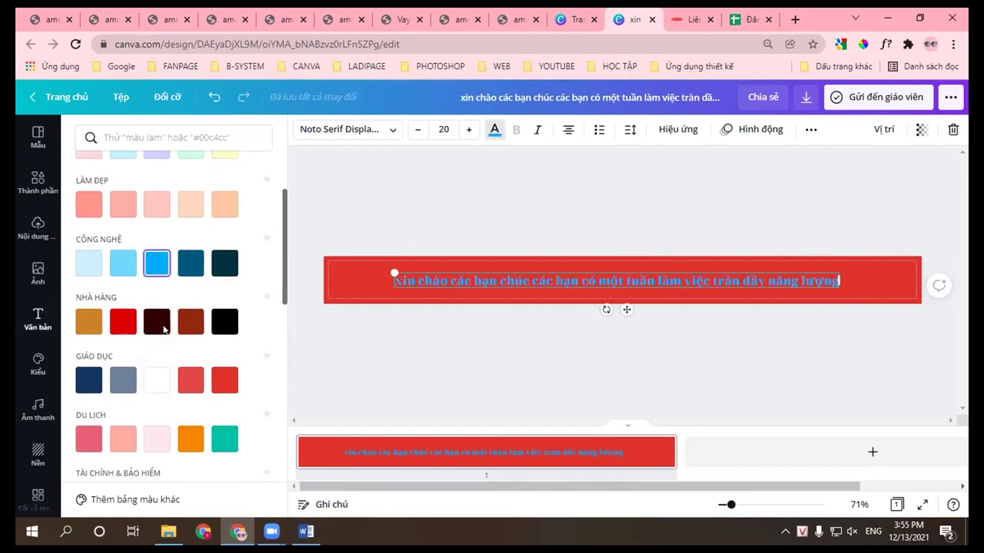
scroll(165, 338, "down", 4)
left_click(258, 335)
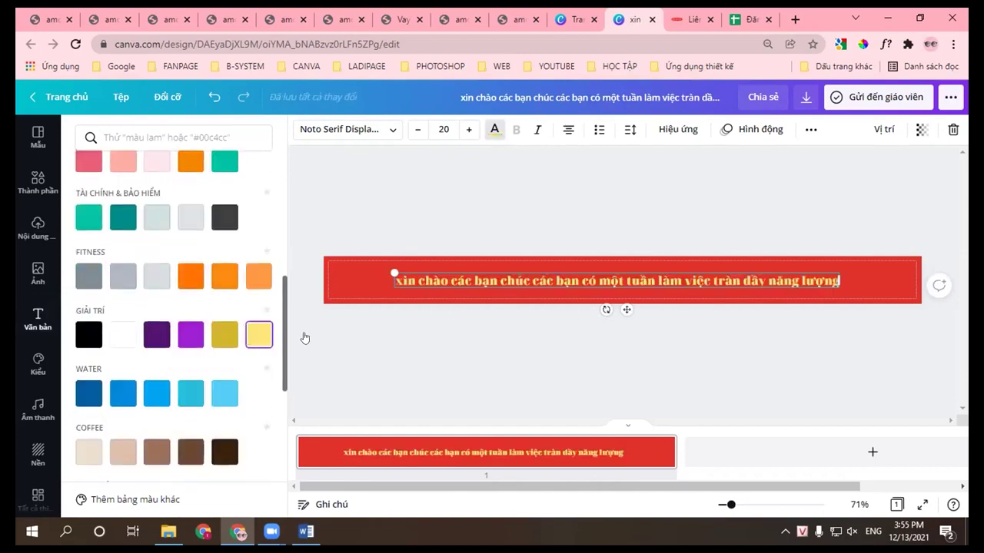
left_click(852, 265)
left_click(861, 281)
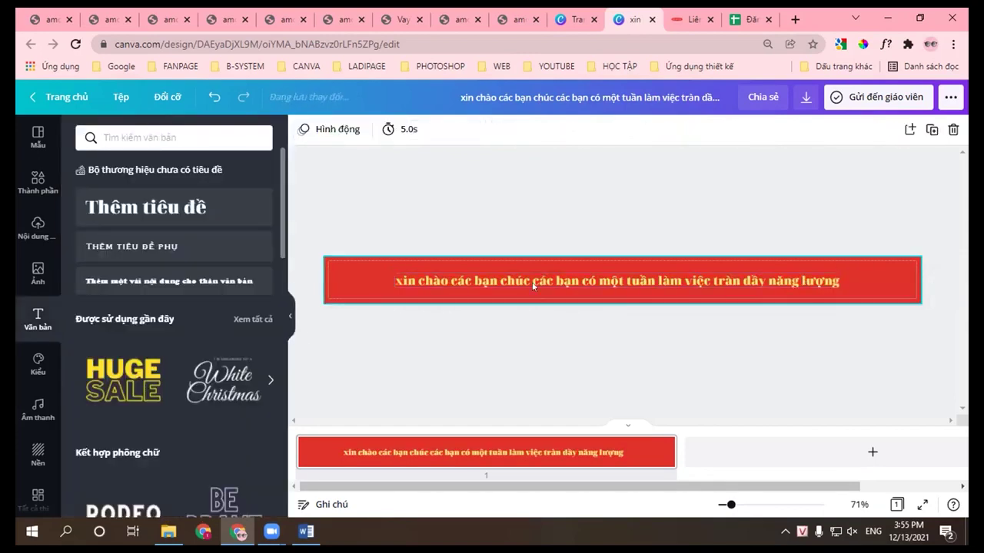
Step: Download the design as a PNG and show the file in its folder
left_click(801, 96)
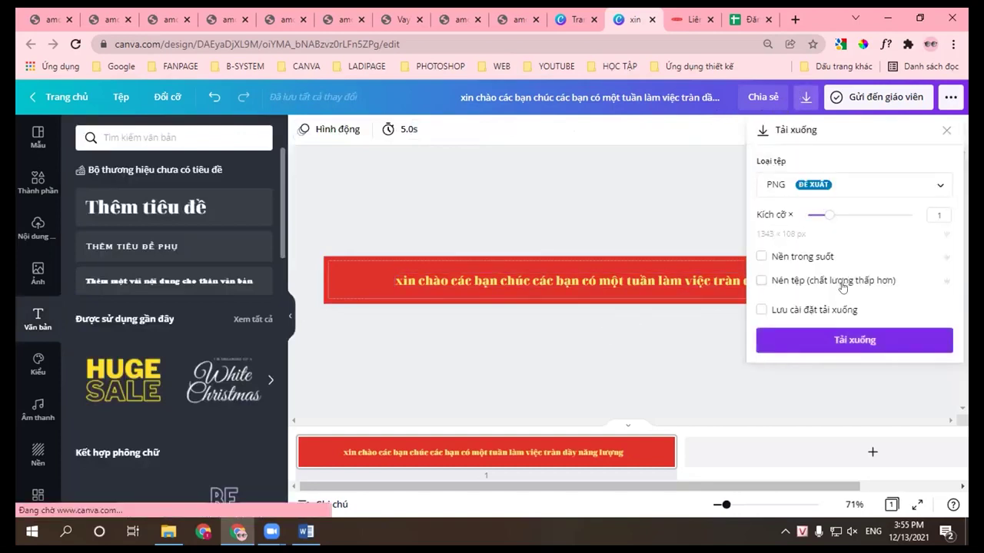
left_click(840, 339)
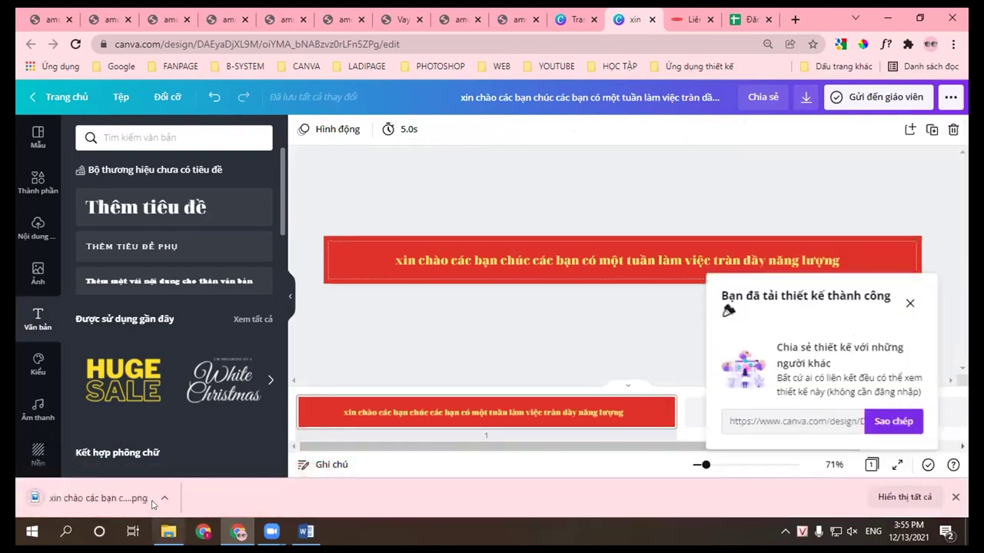
left_click(163, 498)
left_click(219, 448)
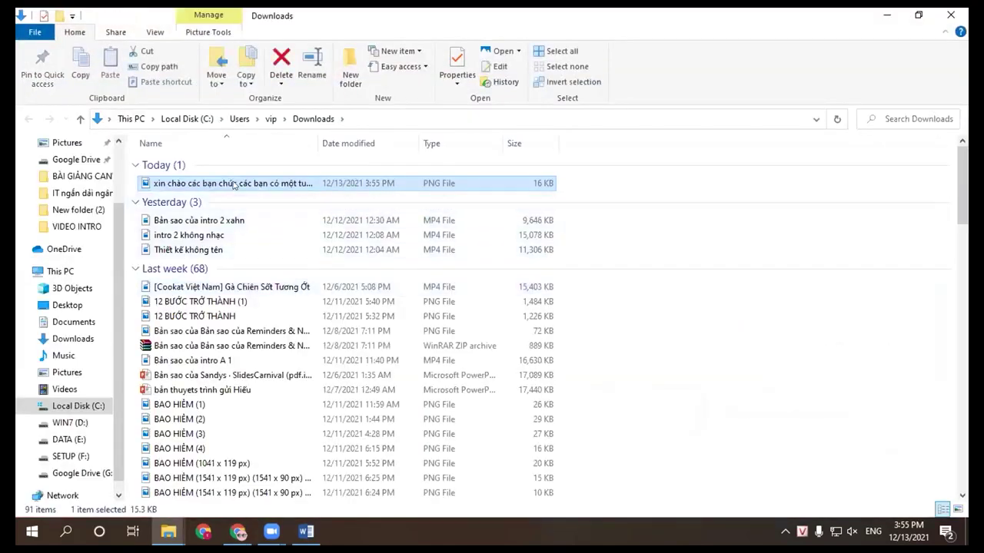
Step: Copy the downloaded banner PNG onto the desktop
right_click(236, 183)
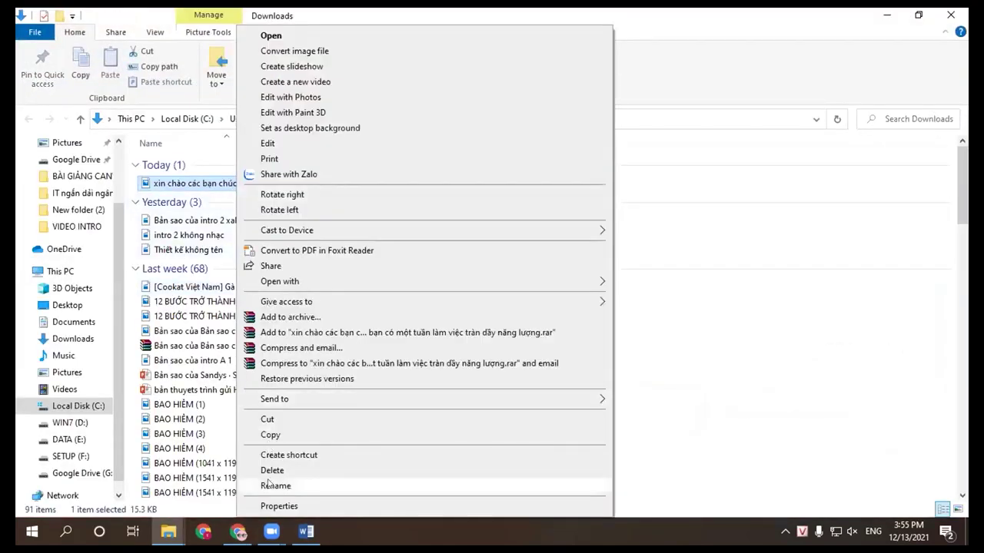
left_click(271, 435)
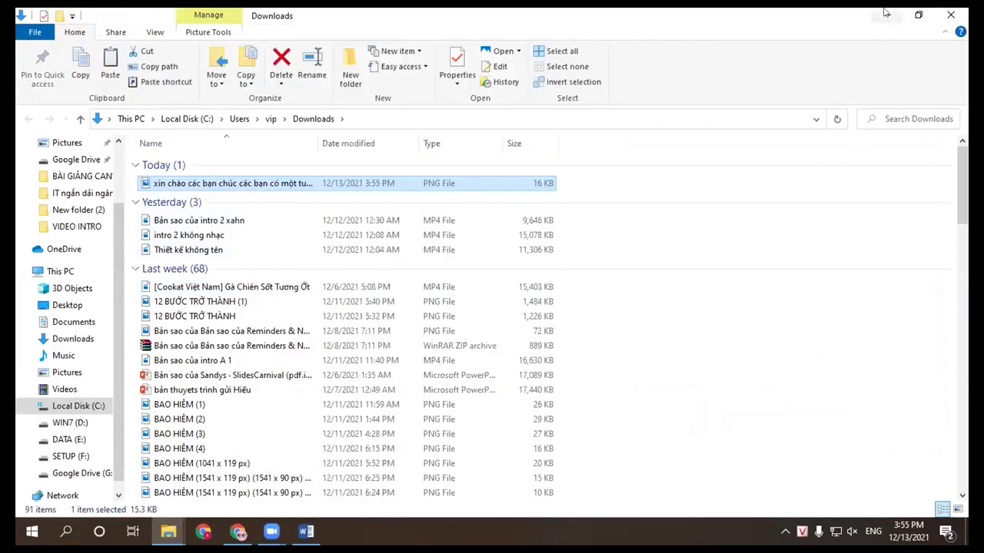
left_click(885, 13)
key("super+d")
right_click(473, 119)
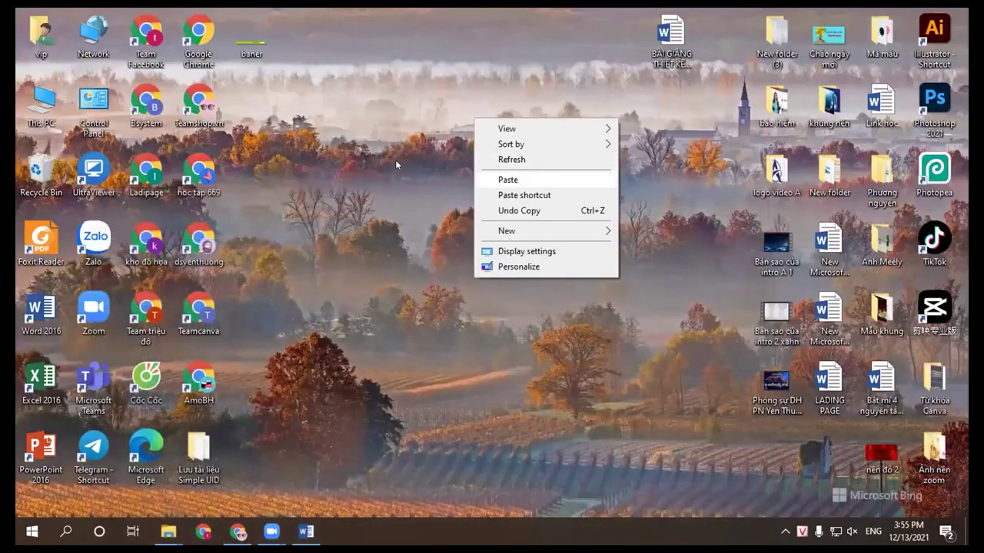
left_click(507, 179)
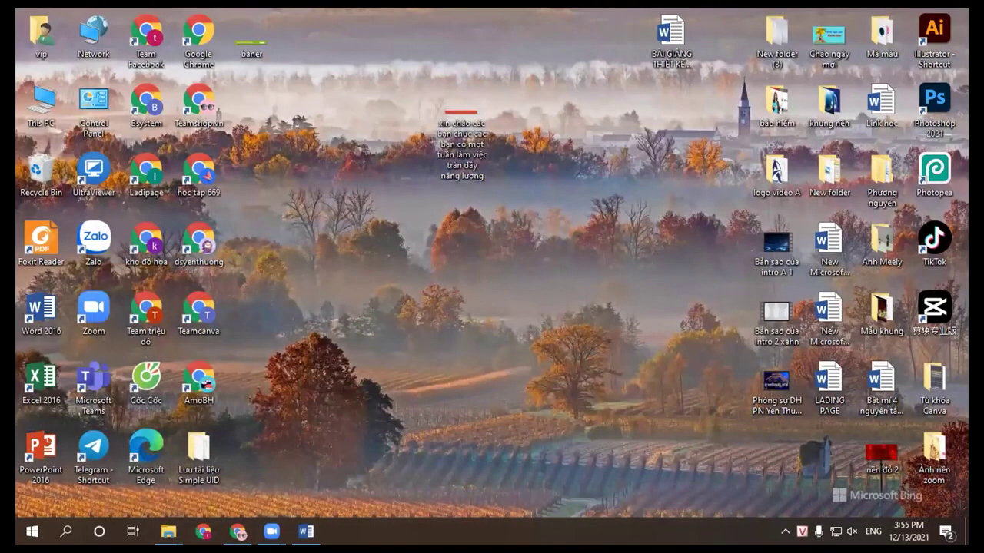
Step: Return to the website admin tabs in Chrome
left_click(238, 531)
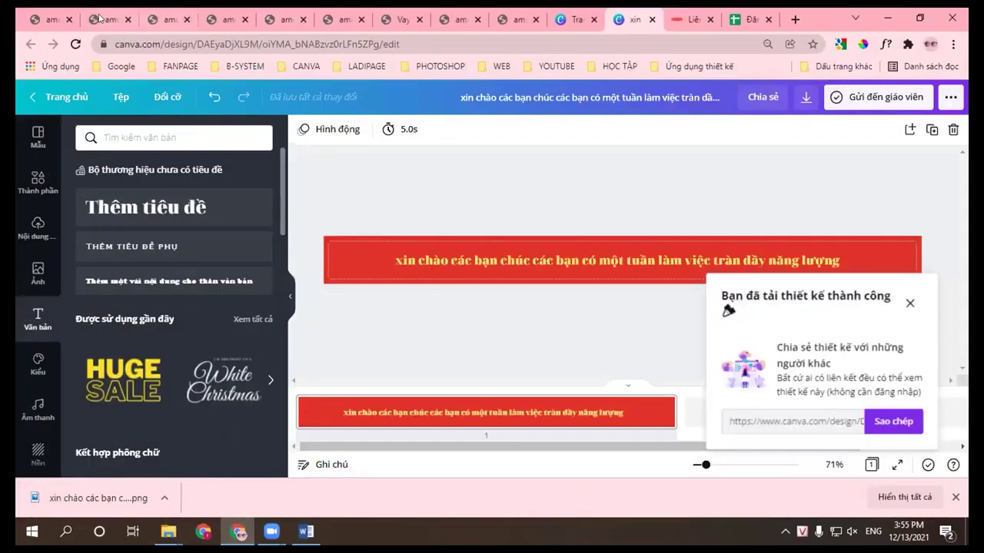
left_click(99, 19)
left_click(63, 21)
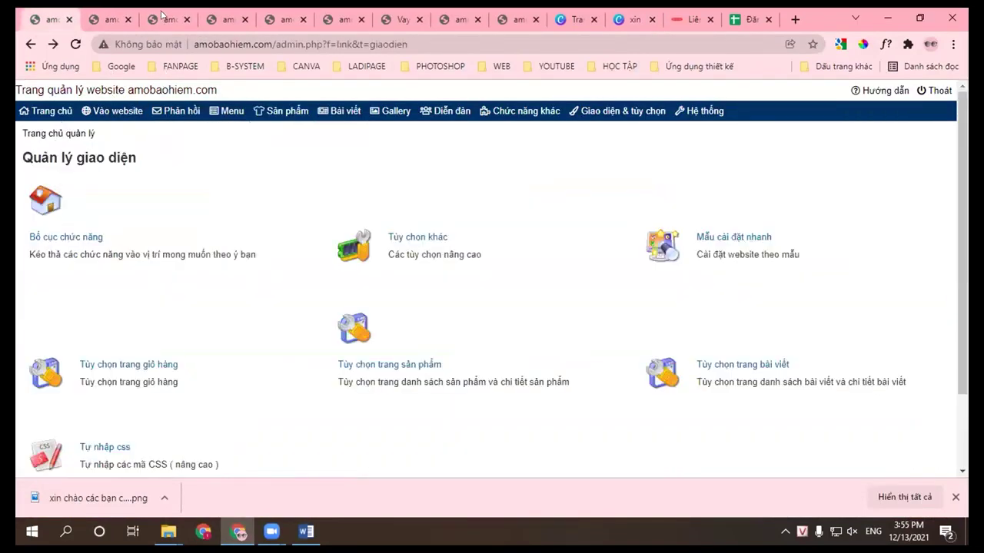
Step: Open the green banner box's settings from the homepage tab
left_click(165, 19)
left_click(234, 18)
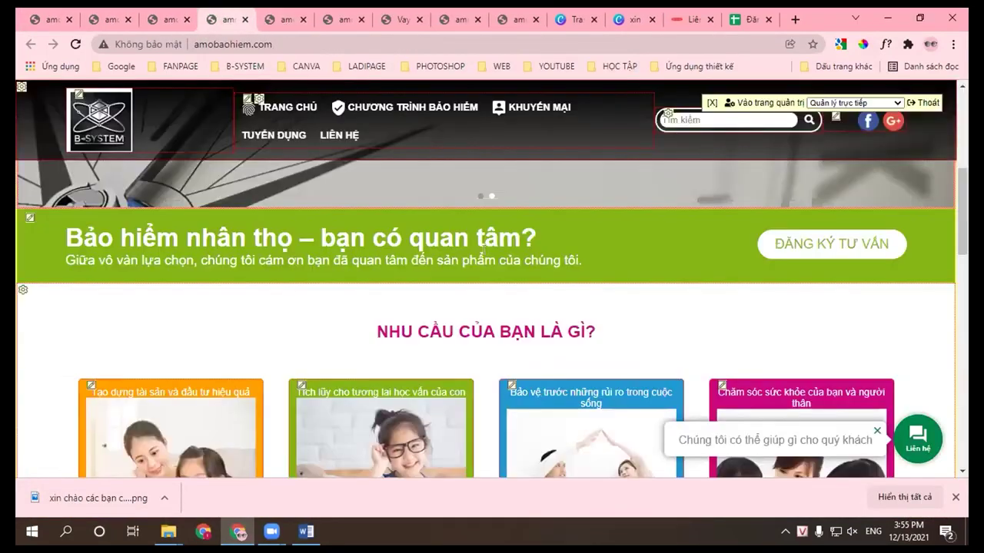
left_click(29, 217)
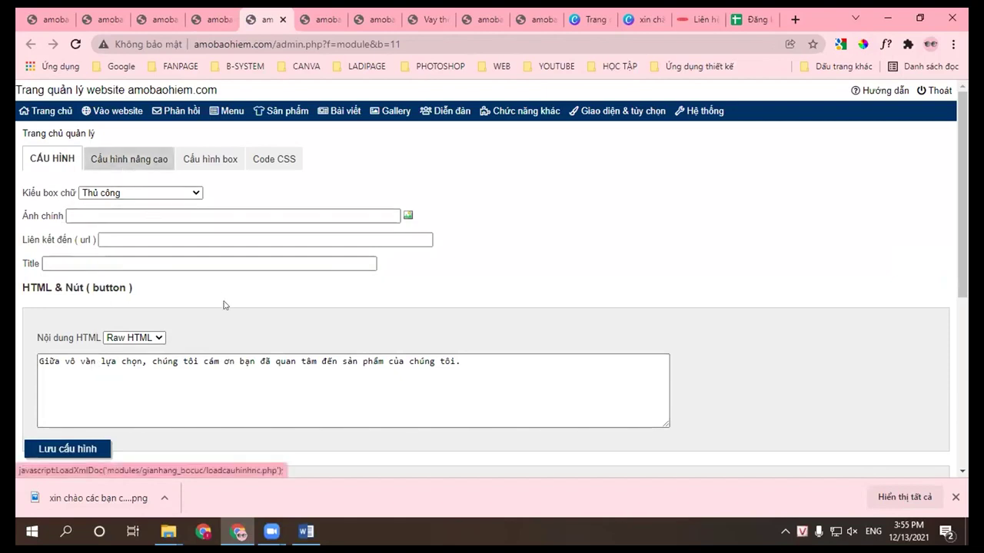
scroll(223, 305, "down", 3)
scroll(223, 308, "up", 3)
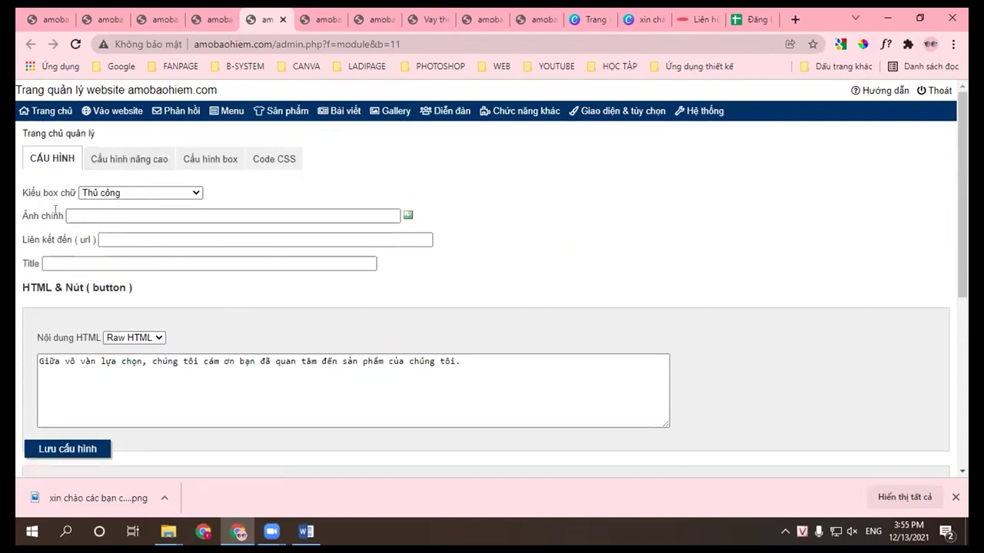
Step: Upload the red banner PNG from the Desktop and insert it as Ảnh chính
left_click(404, 215)
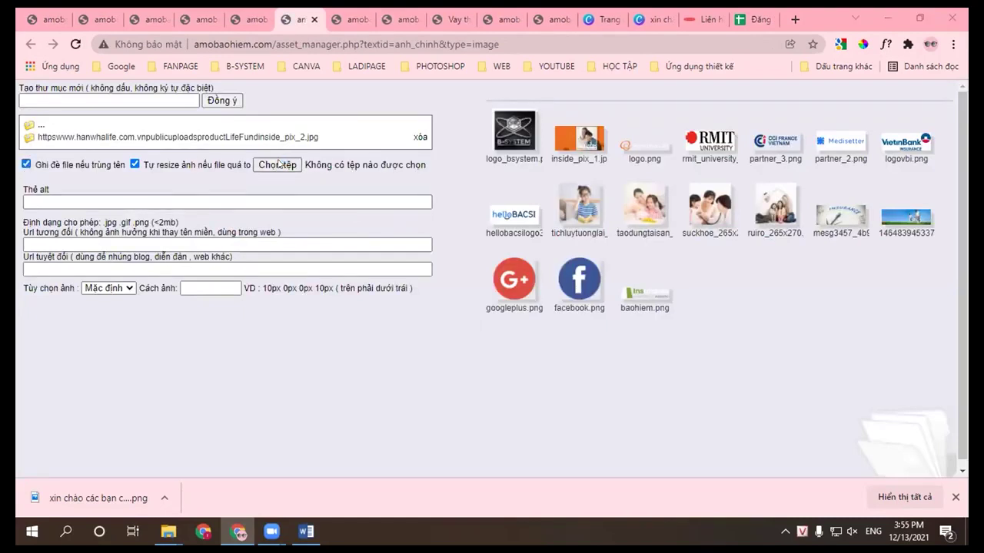
left_click(278, 164)
left_click(87, 131)
scroll(386, 225, "down", 3)
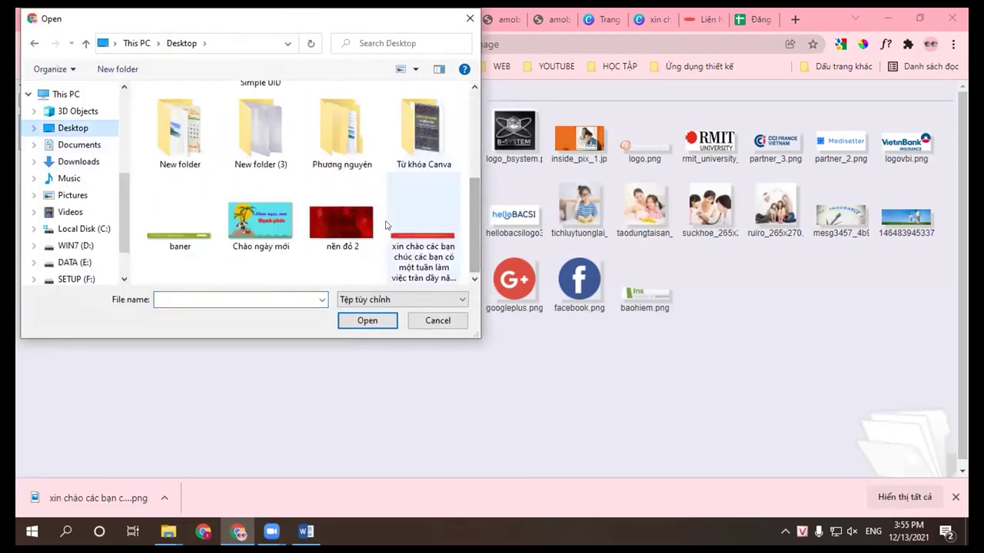
left_click(407, 225)
left_click(367, 320)
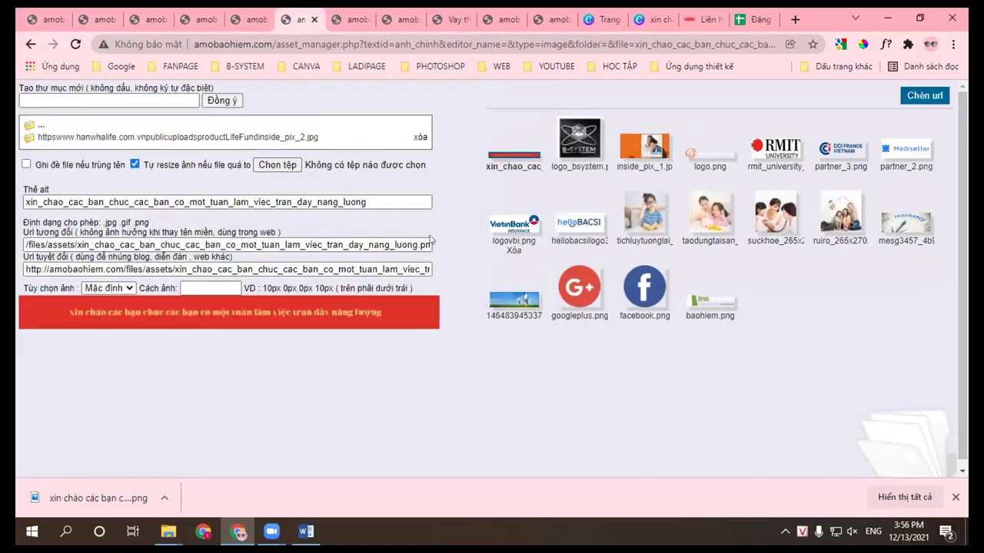
left_click(935, 100)
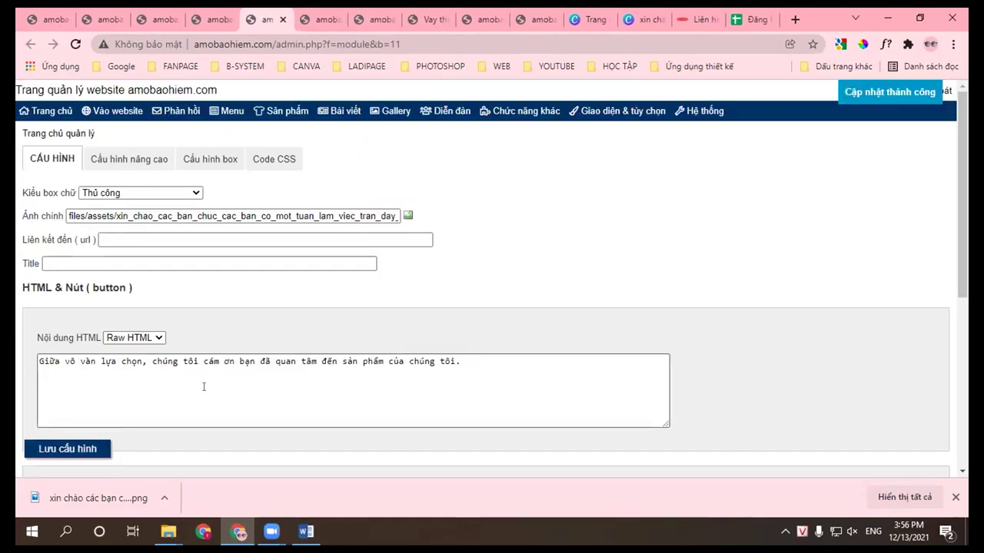
left_click(134, 114)
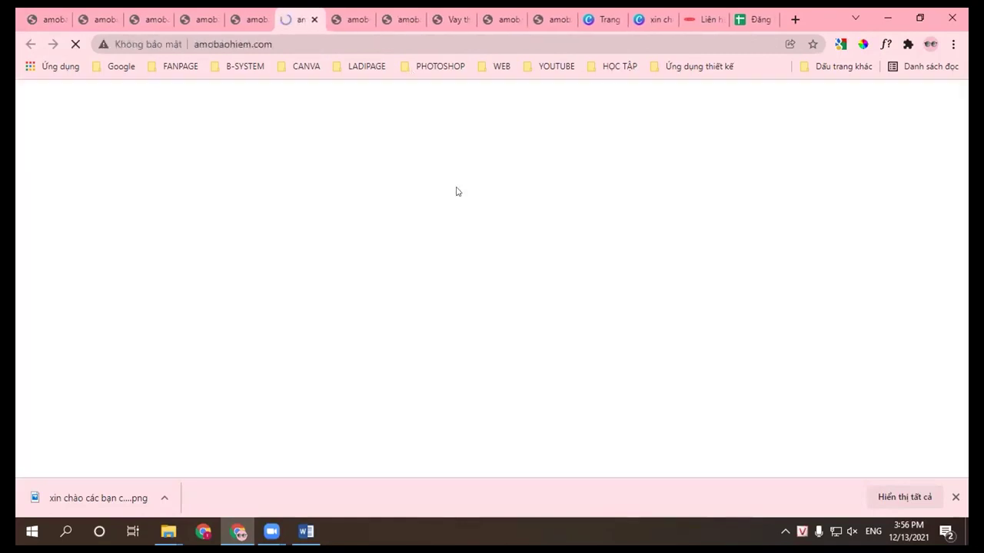
scroll(451, 318, "down", 3)
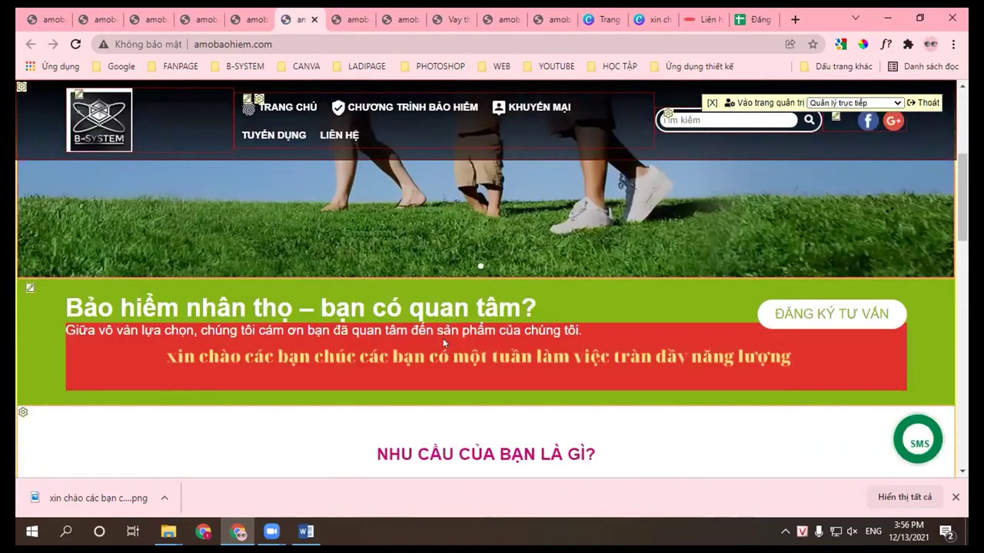
left_click_drag(671, 309, 490, 378)
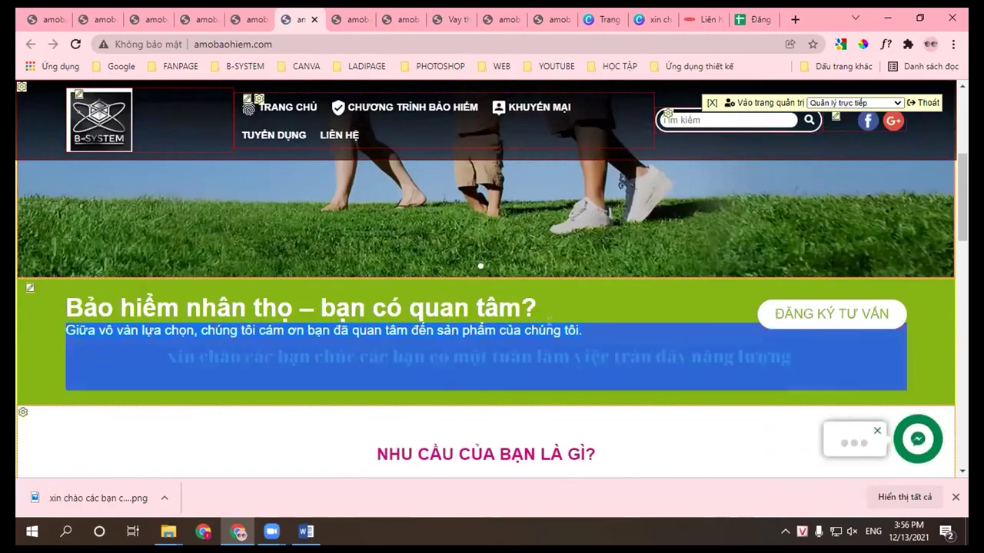
left_click(680, 299)
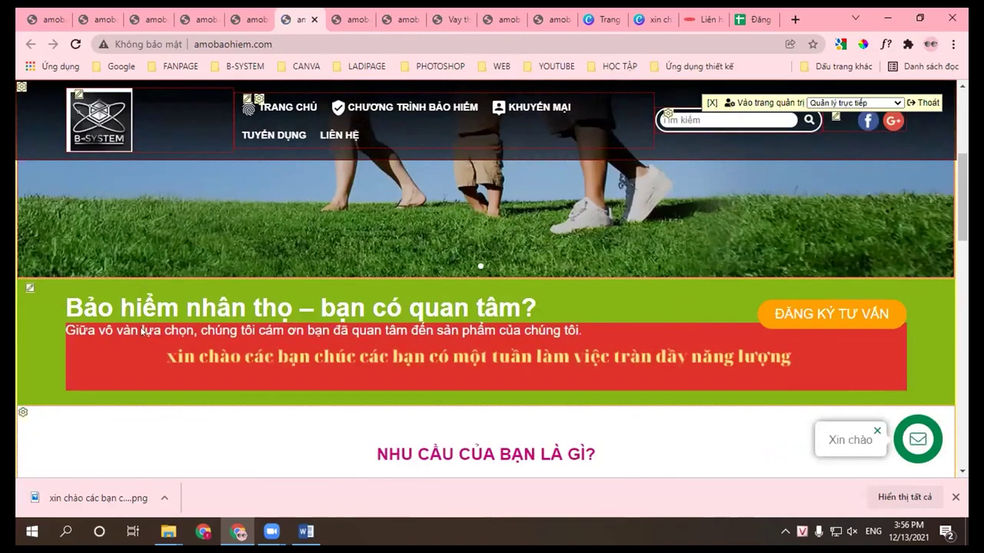
left_click(36, 292)
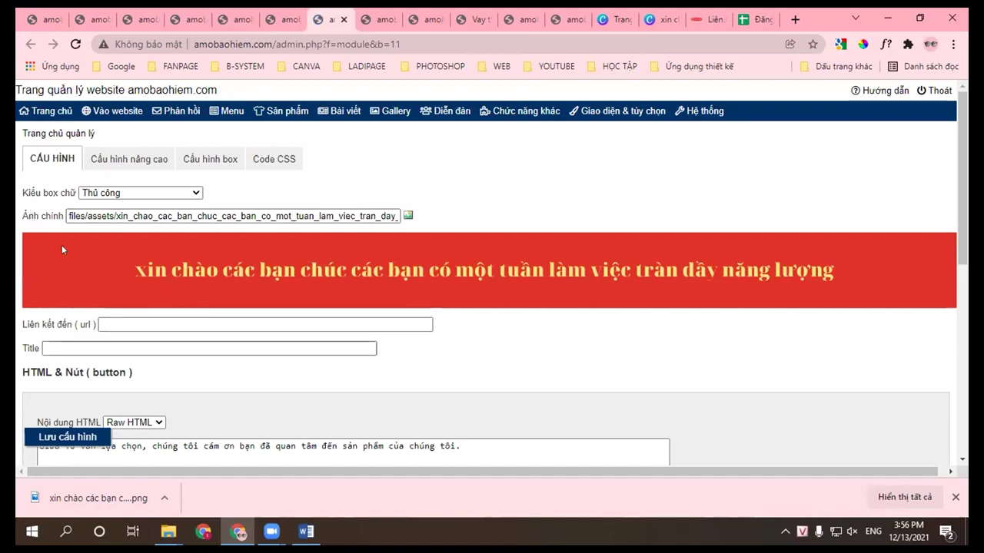
left_click(70, 216)
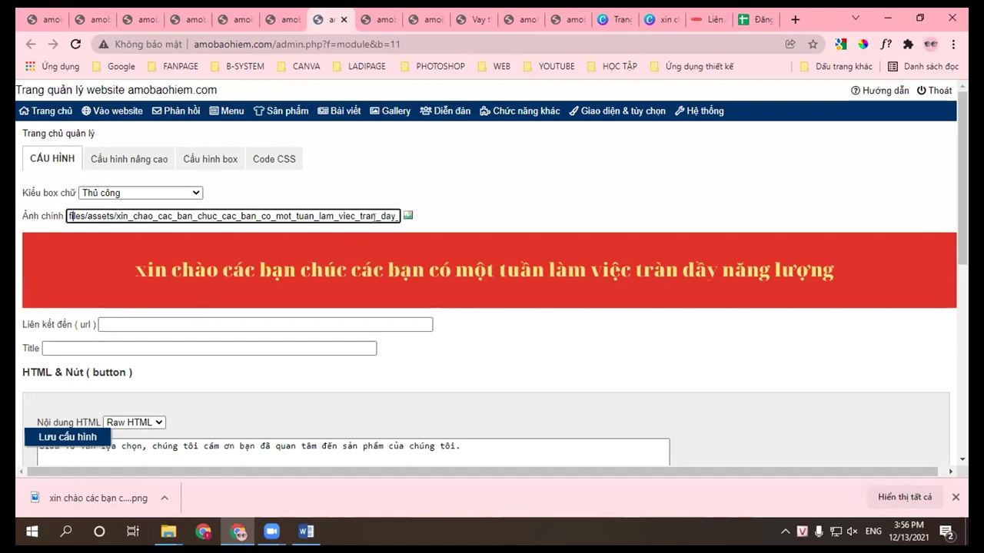
scroll(150, 319, "down", 2)
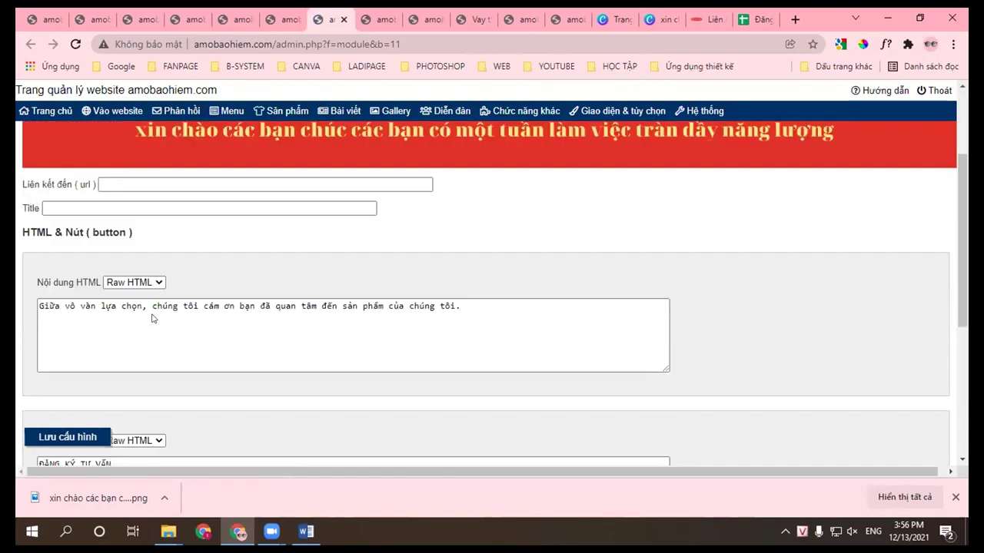
scroll(151, 319, "down", 2)
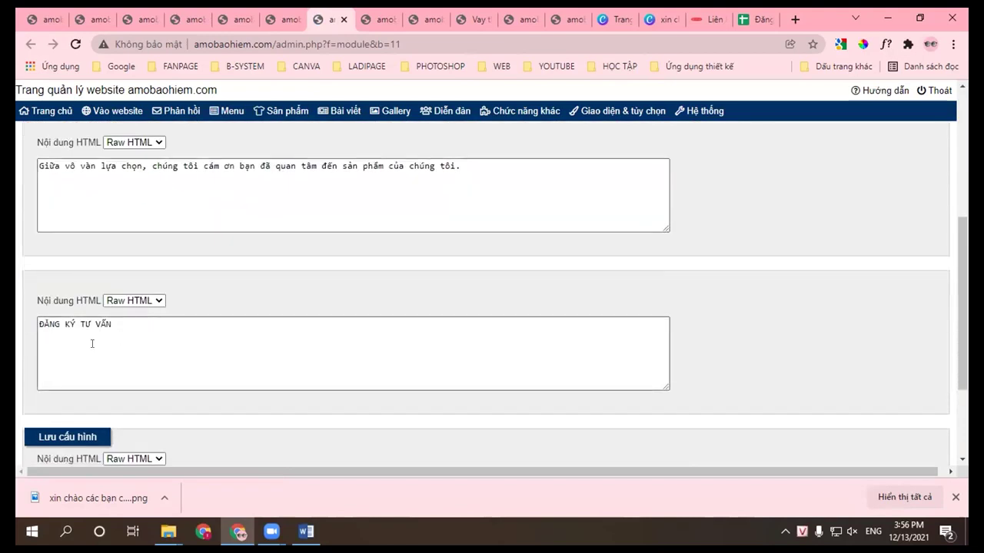
scroll(92, 343, "up", 5)
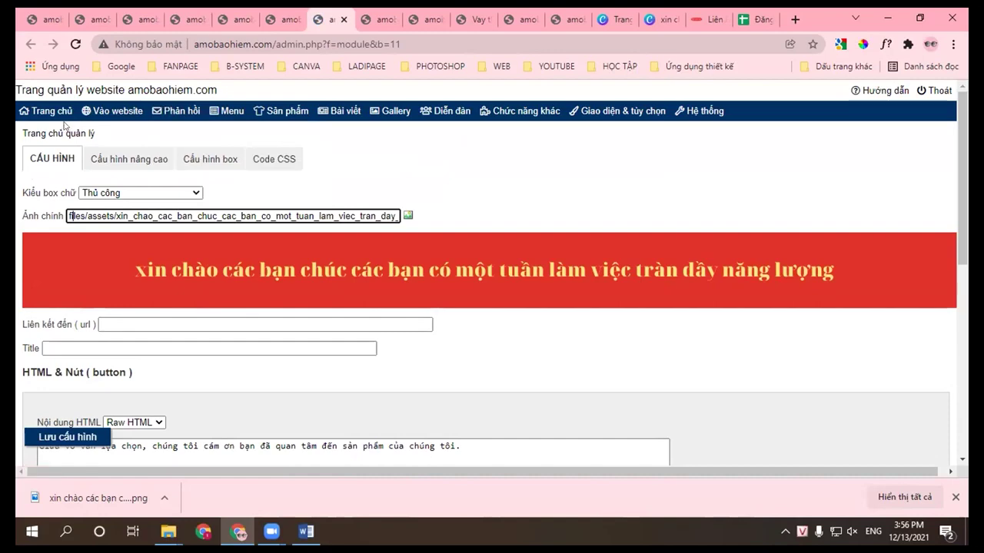
Step: Change the box title's font size from 36px to 20px and save the configuration
left_click(110, 160)
left_click(222, 159)
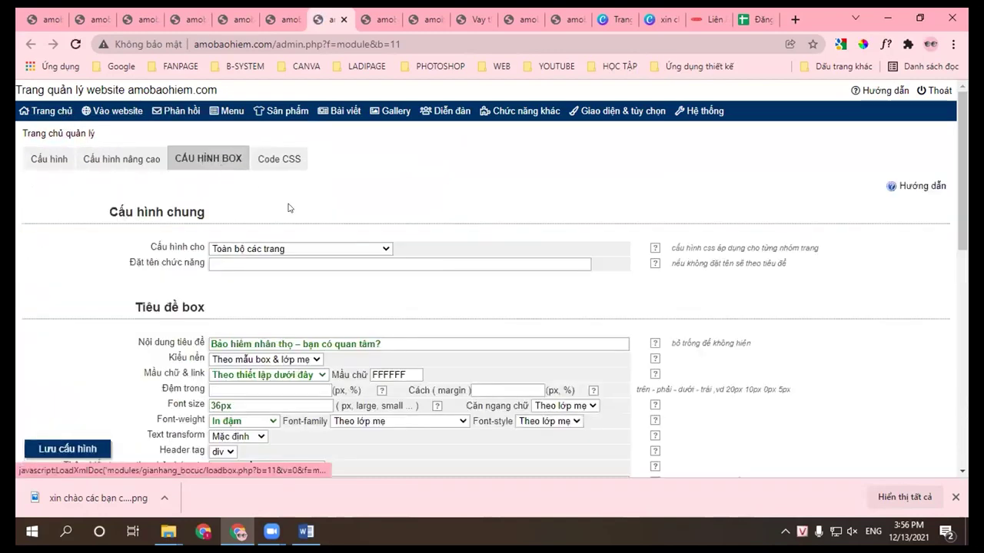
scroll(425, 308, "down", 1)
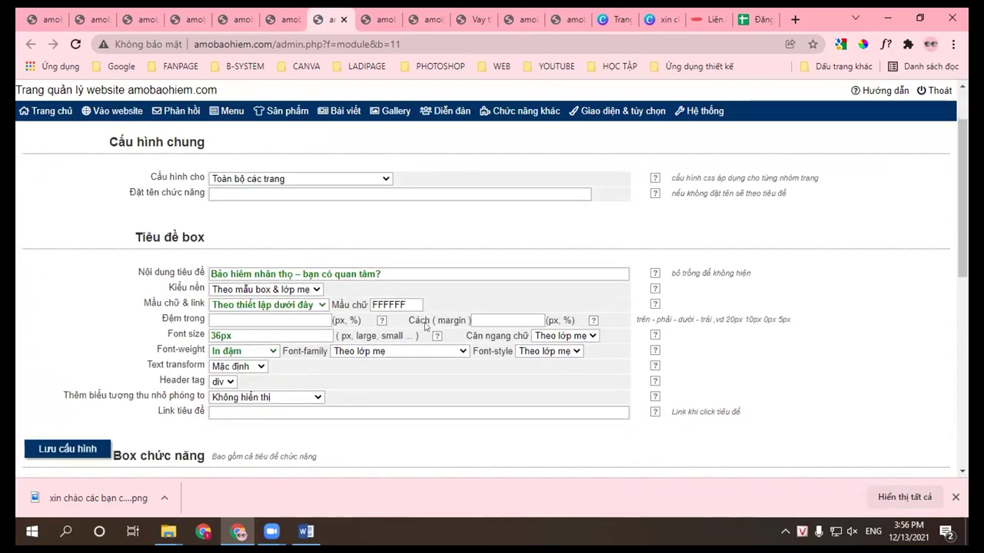
scroll(291, 332, "down", 1)
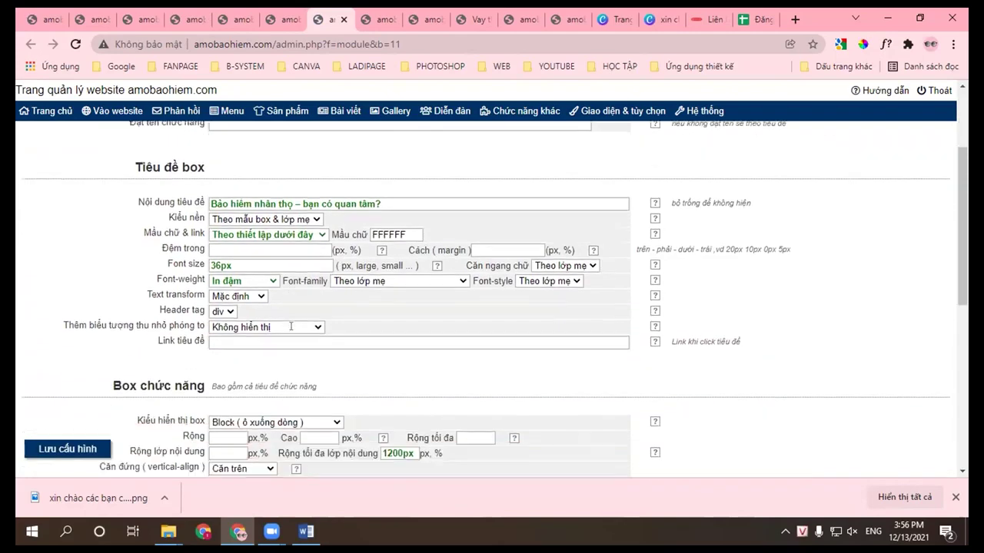
scroll(292, 330, "down", 2)
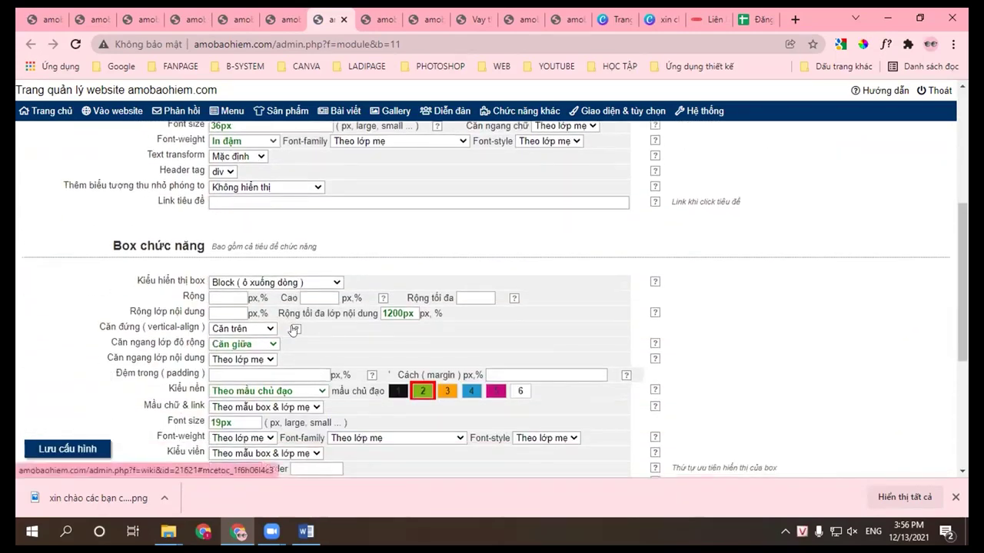
scroll(295, 330, "up", 4)
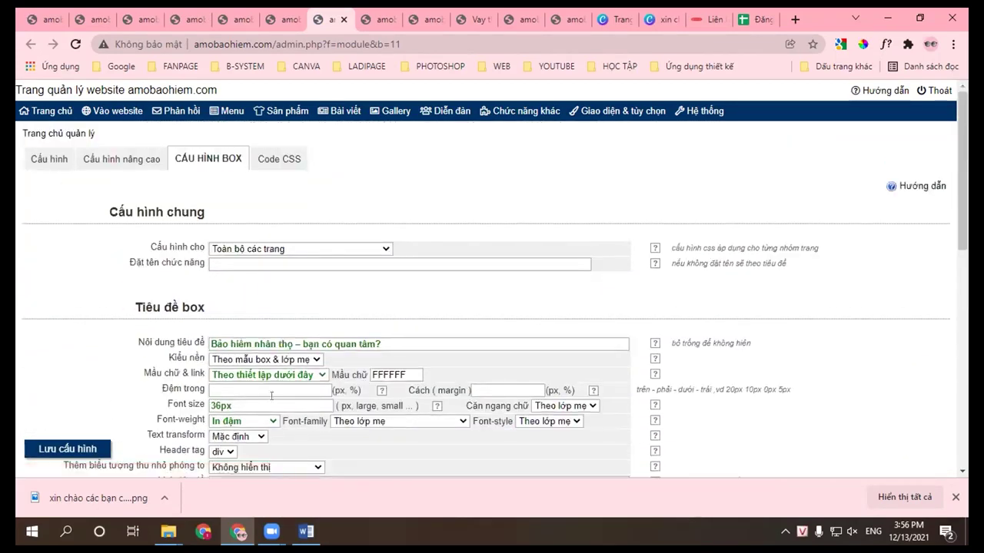
left_click(213, 405)
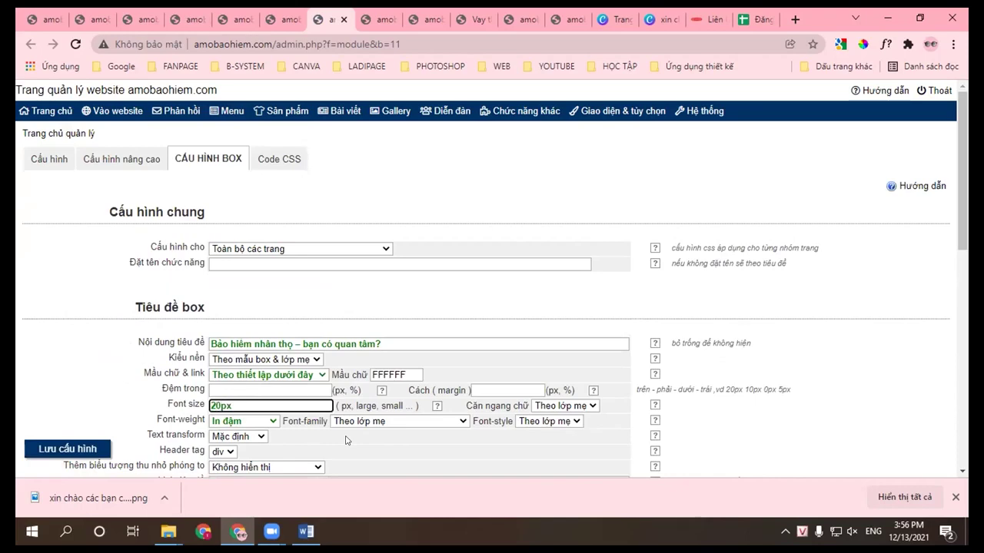
scroll(512, 432, "down", 4)
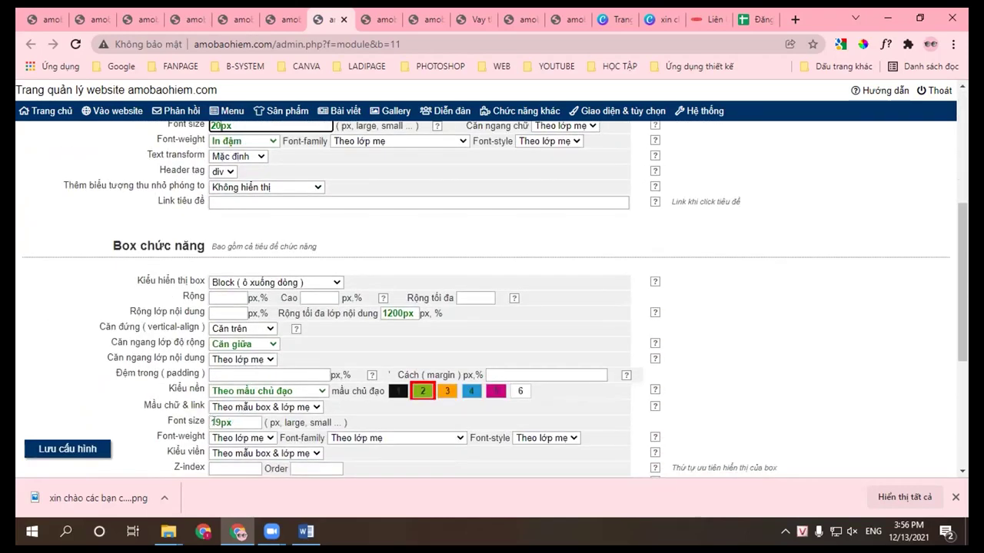
scroll(446, 374, "up", 3)
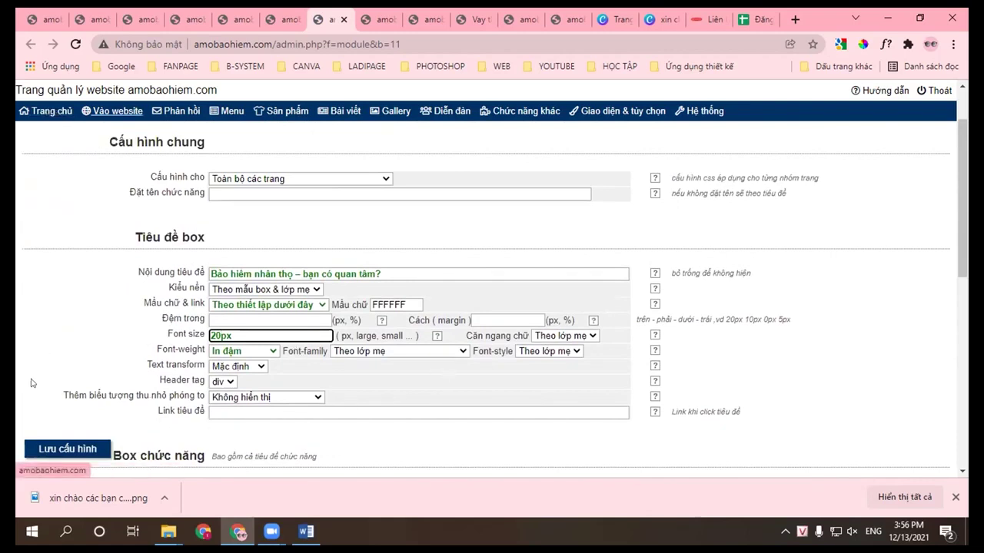
left_click(46, 452)
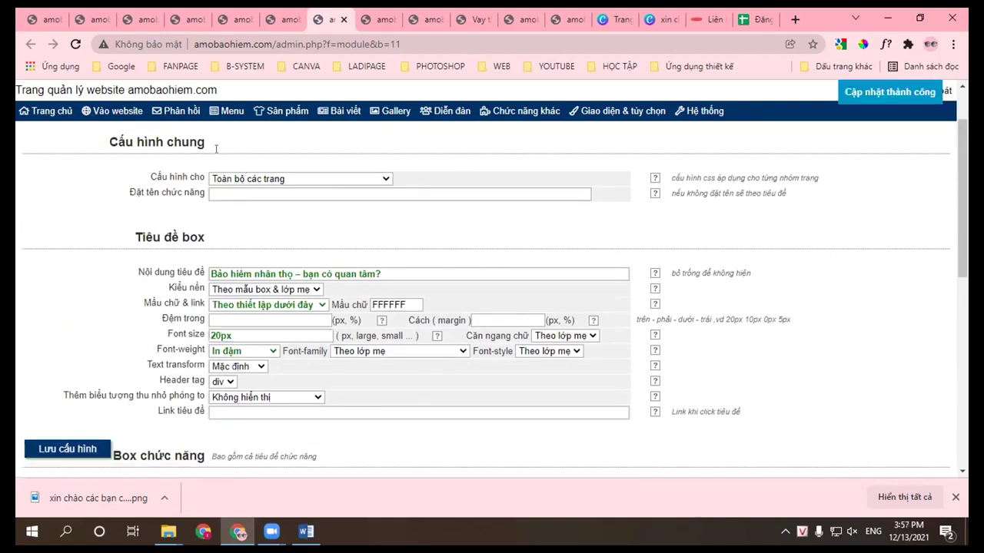
Step: Check the live homepage and reopen the green banner box's settings
left_click(113, 110)
scroll(229, 266, "down", 3)
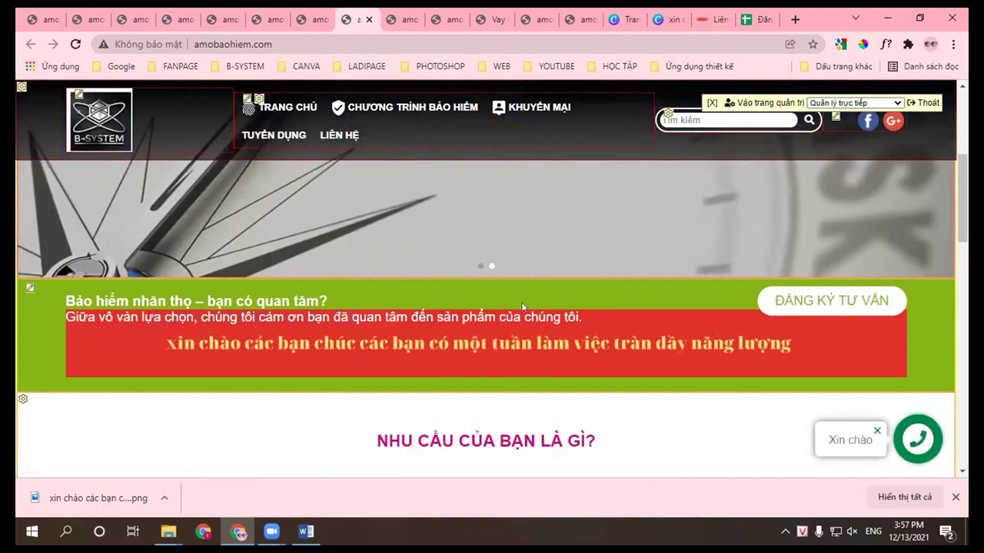
left_click(23, 284)
left_click(24, 286)
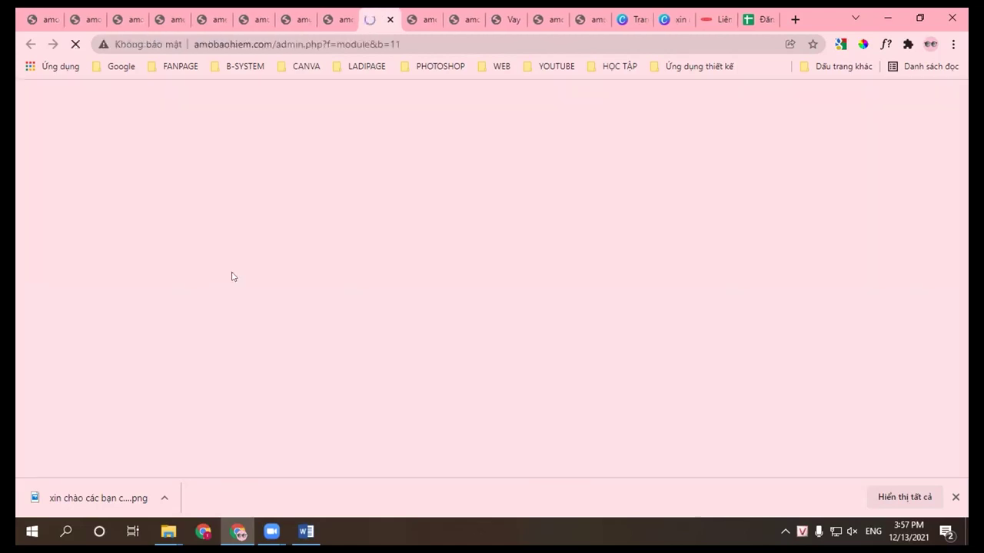
scroll(96, 206, "down", 1)
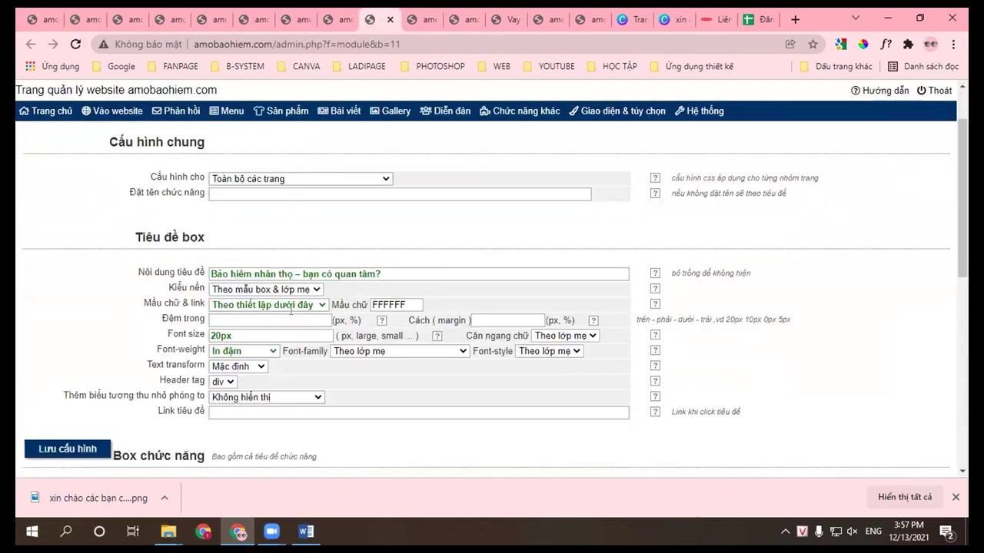
Step: Review the box's main image configuration on the CẤU HÌNH tab
scroll(99, 126, "up", 1)
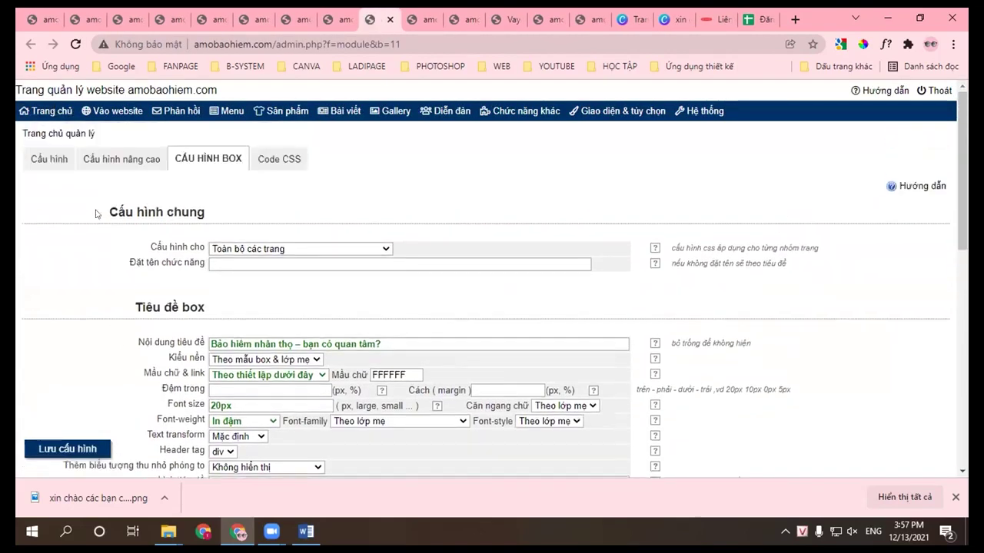
left_click(52, 159)
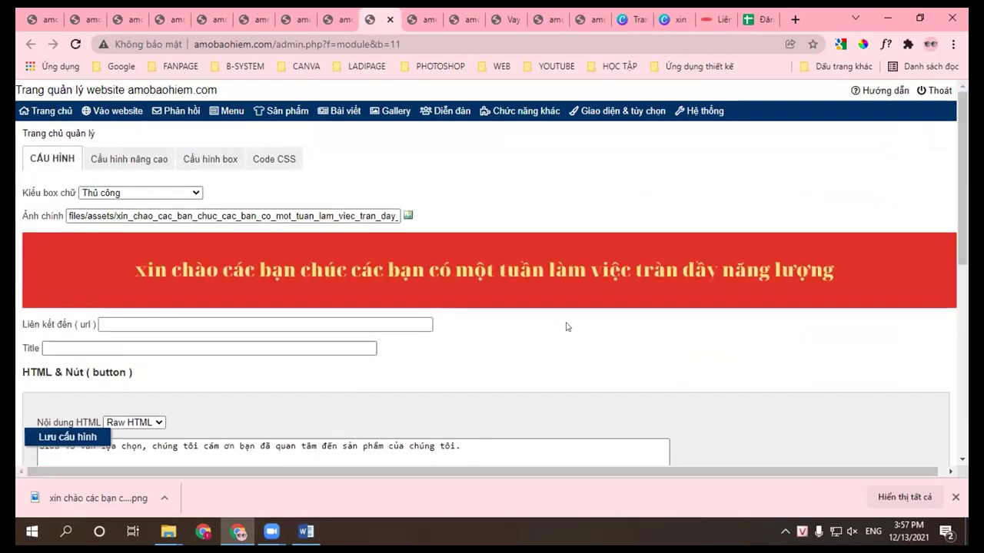
scroll(538, 354, "down", 1)
scroll(468, 327, "up", 1)
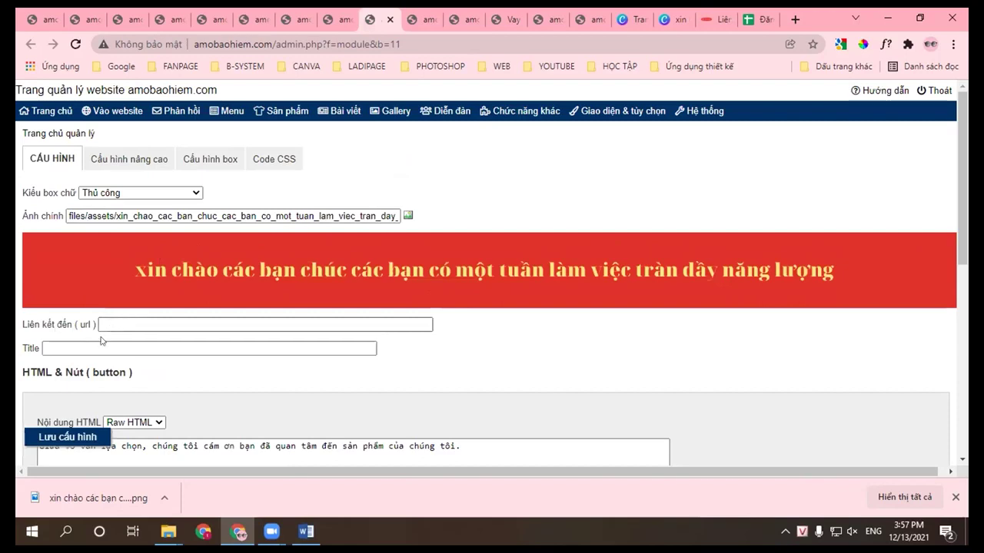
scroll(116, 350, "down", 4)
scroll(122, 350, "down", 2)
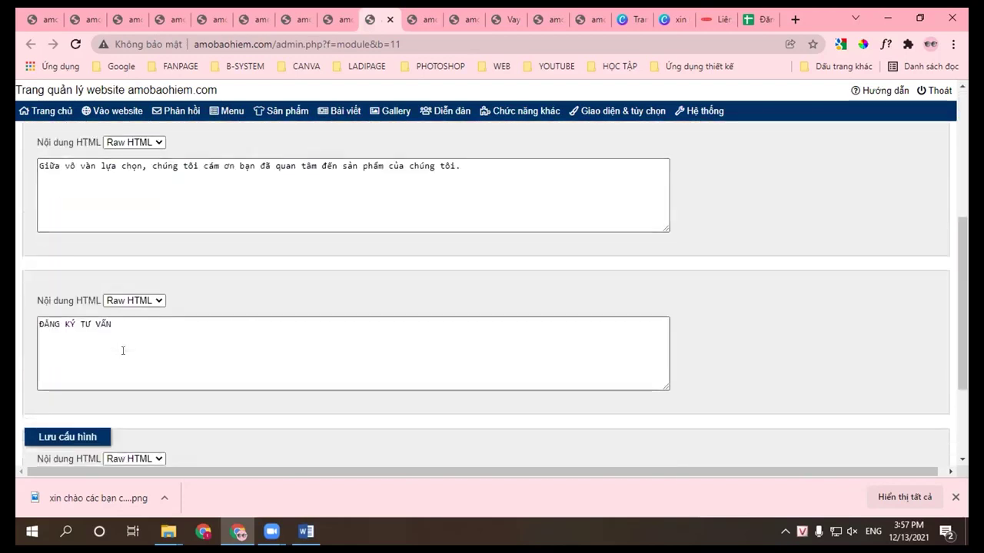
scroll(136, 341, "up", 4)
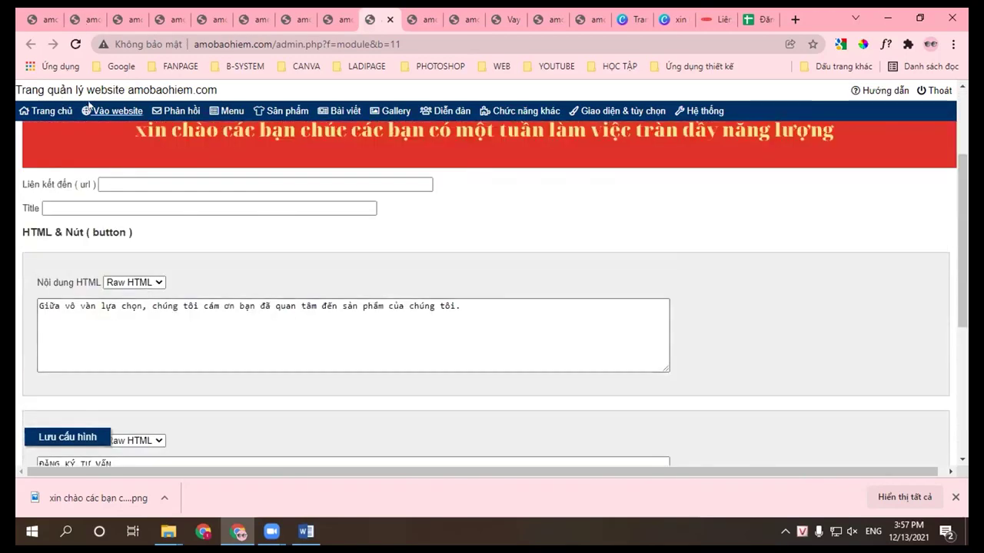
Step: Check the live homepage, then go to the admin home dashboard
left_click(91, 109)
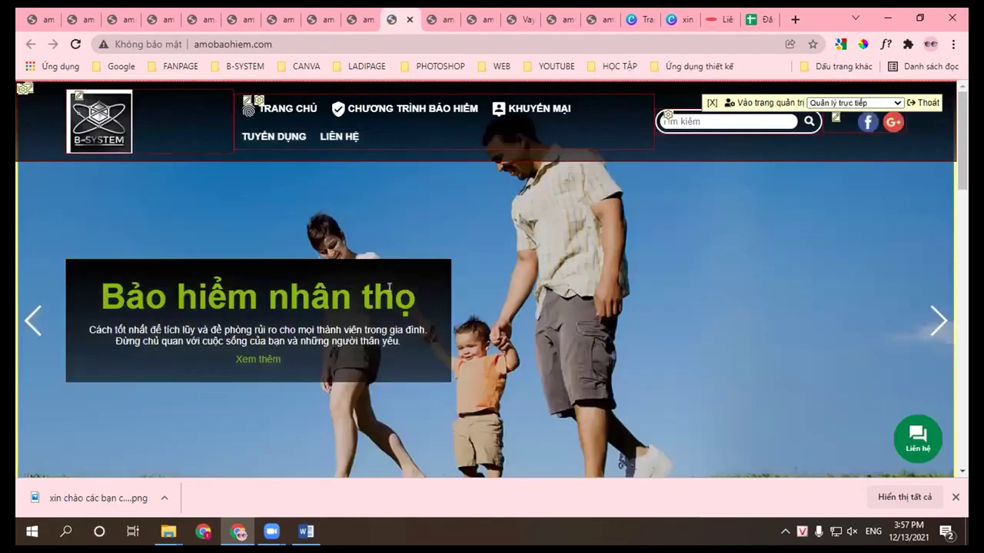
scroll(278, 242, "down", 8)
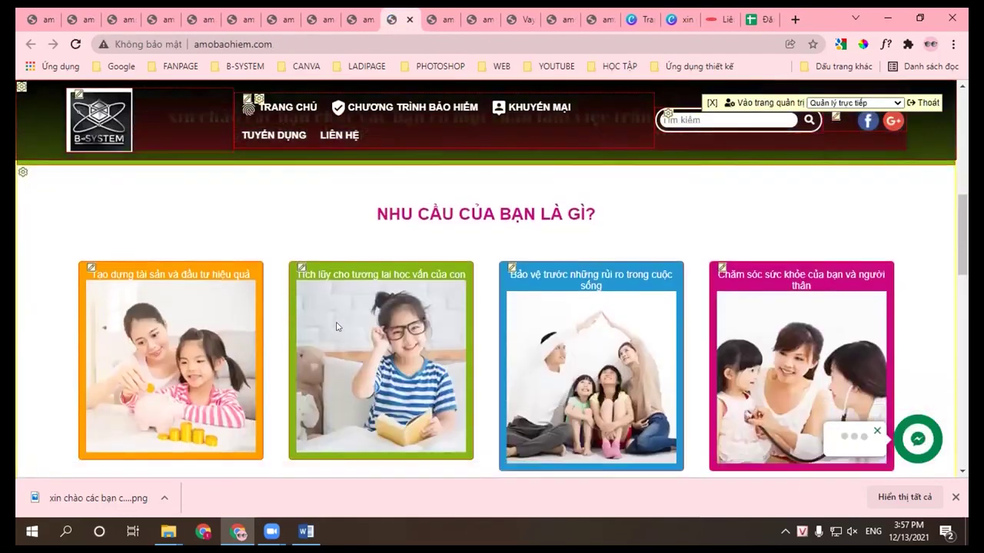
scroll(331, 431, "up", 3)
scroll(353, 431, "up", 3)
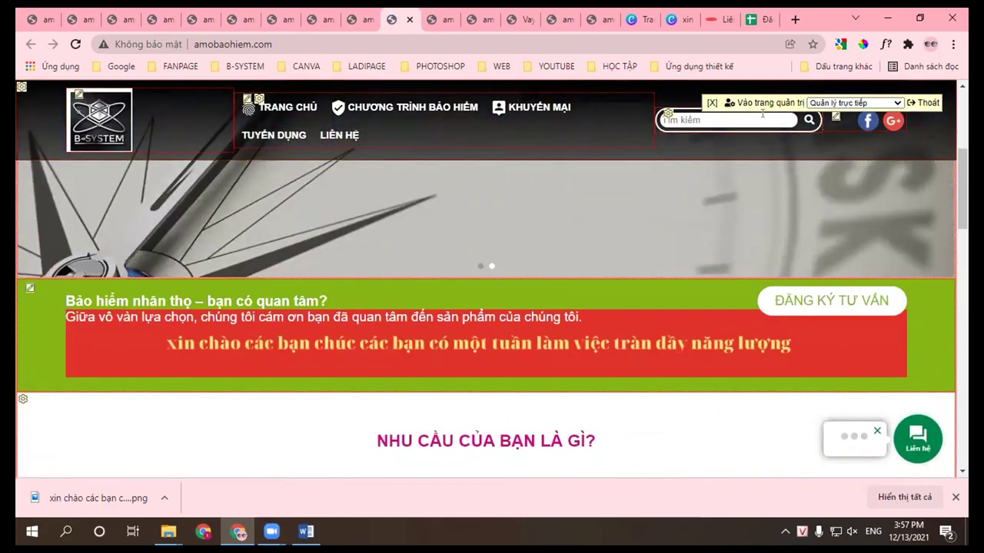
left_click(607, 195)
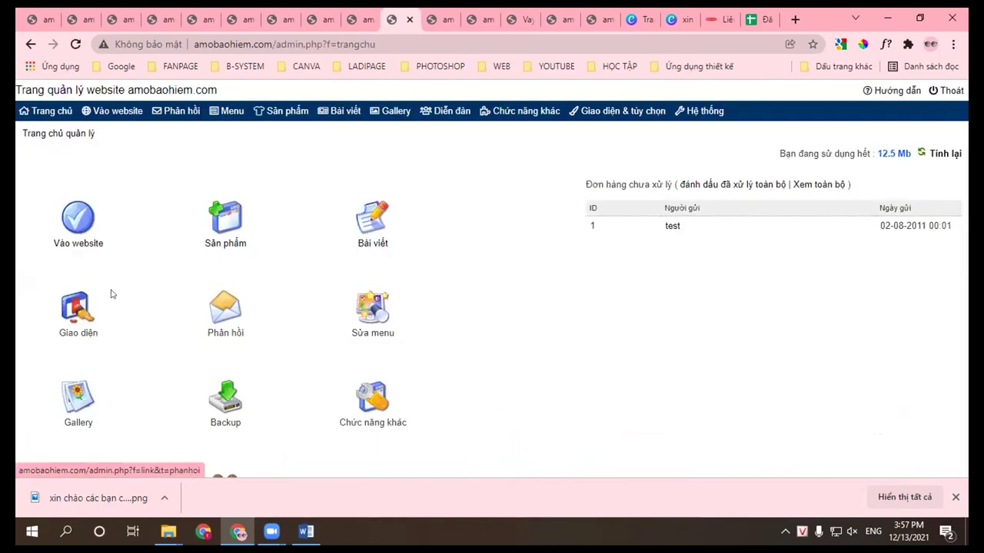
Step: Review the Bố cục chức năng page under Giao diện
left_click(75, 317)
scroll(69, 175, "down", 1)
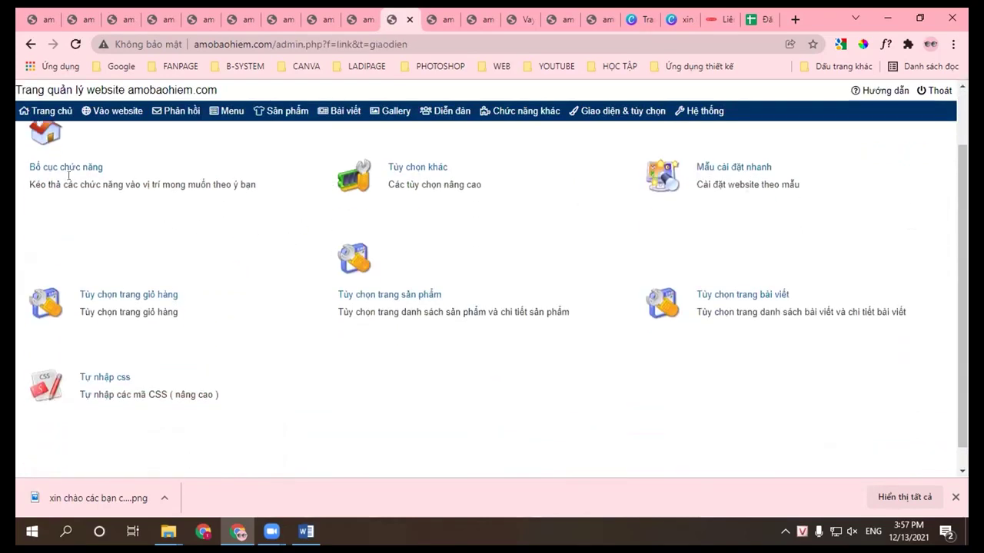
left_click(68, 169)
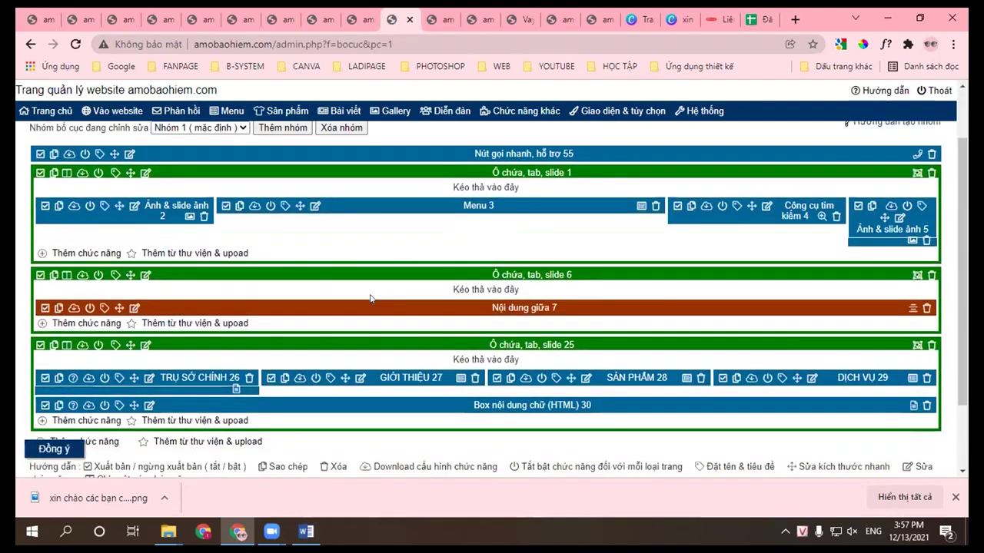
scroll(654, 346, "down", 1)
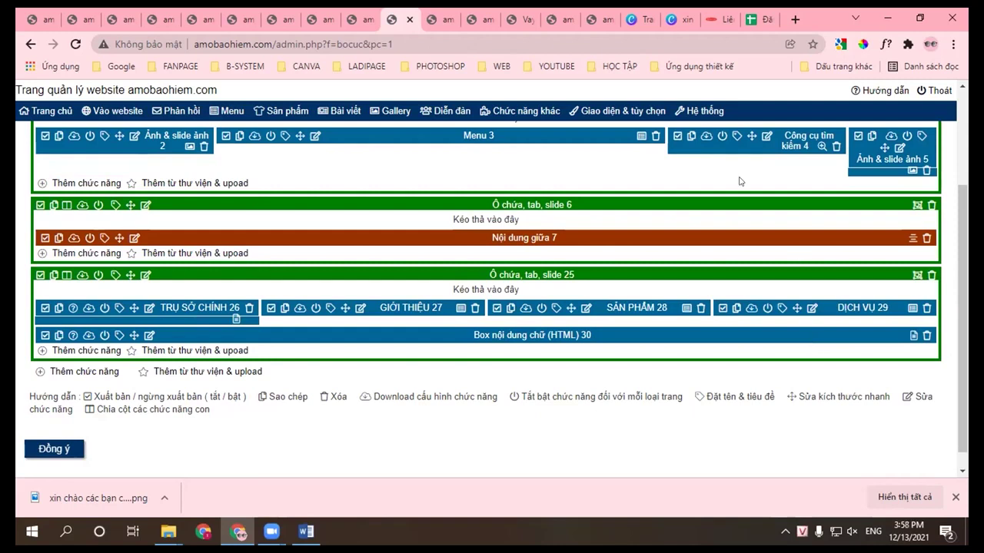
scroll(963, 307, "up", 2)
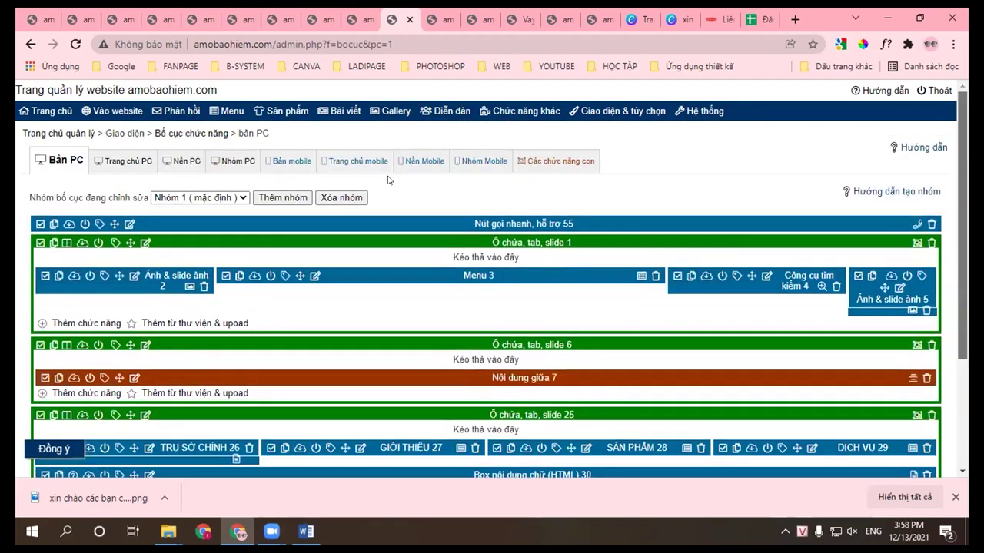
Step: Go to the live homepage and open the banner section's gear settings
left_click(113, 111)
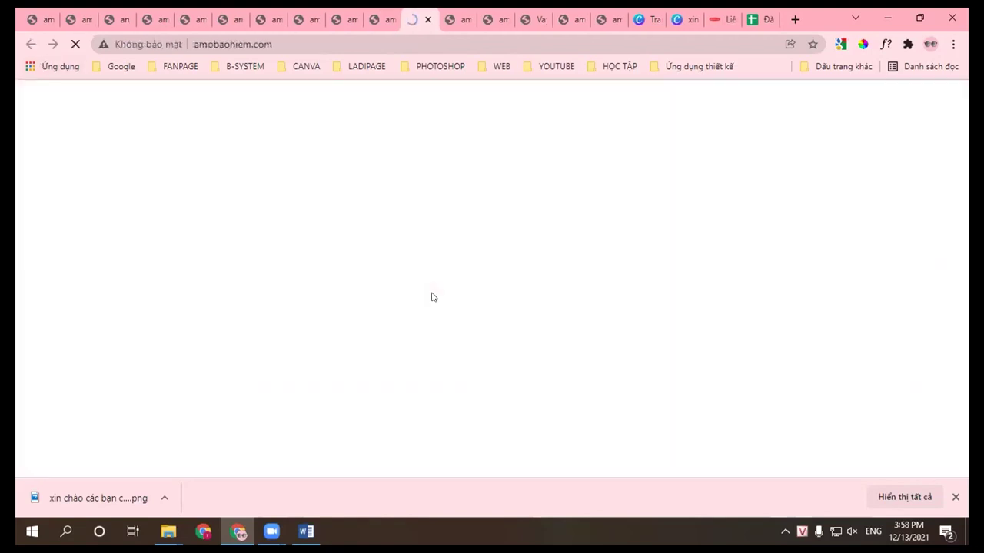
scroll(22, 237, "down", 4)
scroll(22, 210, "up", 1)
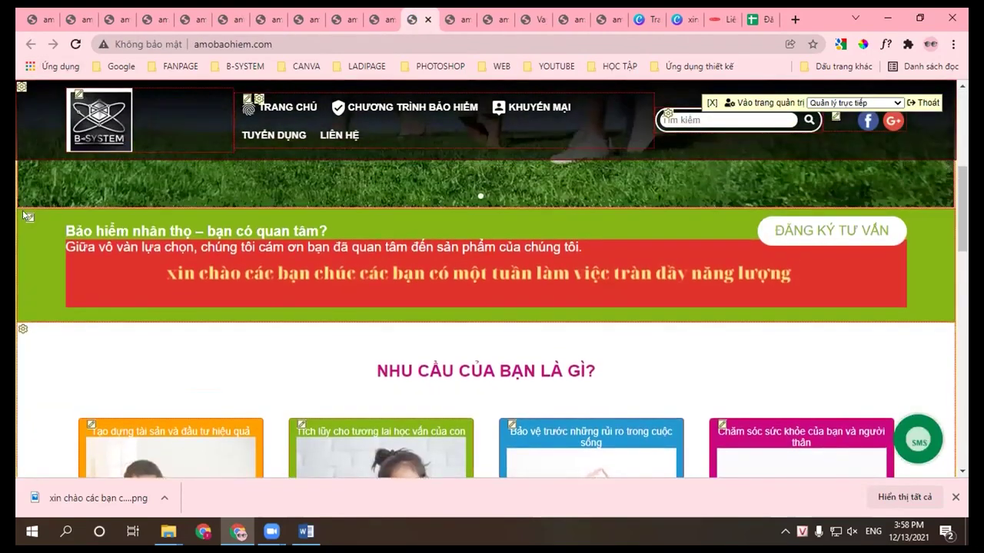
left_click(27, 220)
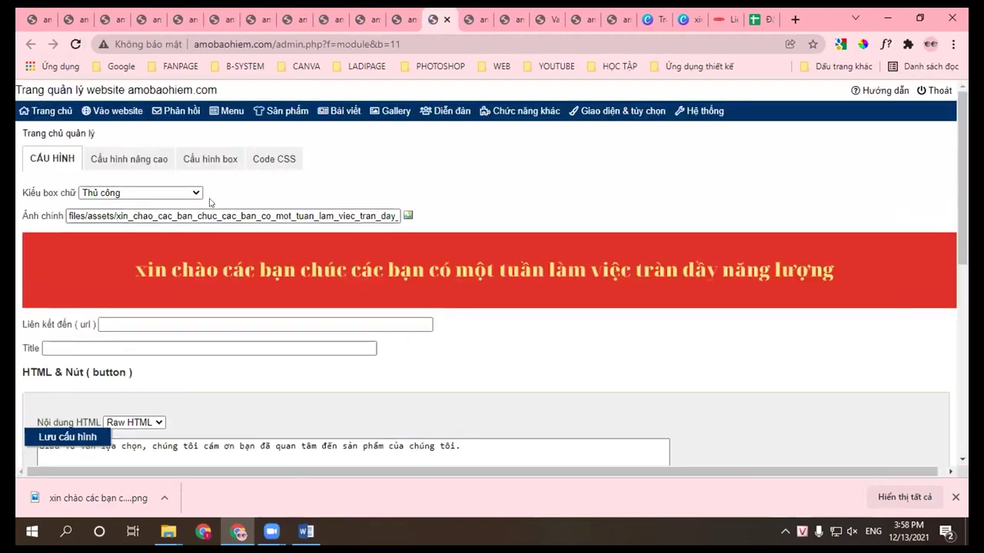
left_click(187, 194)
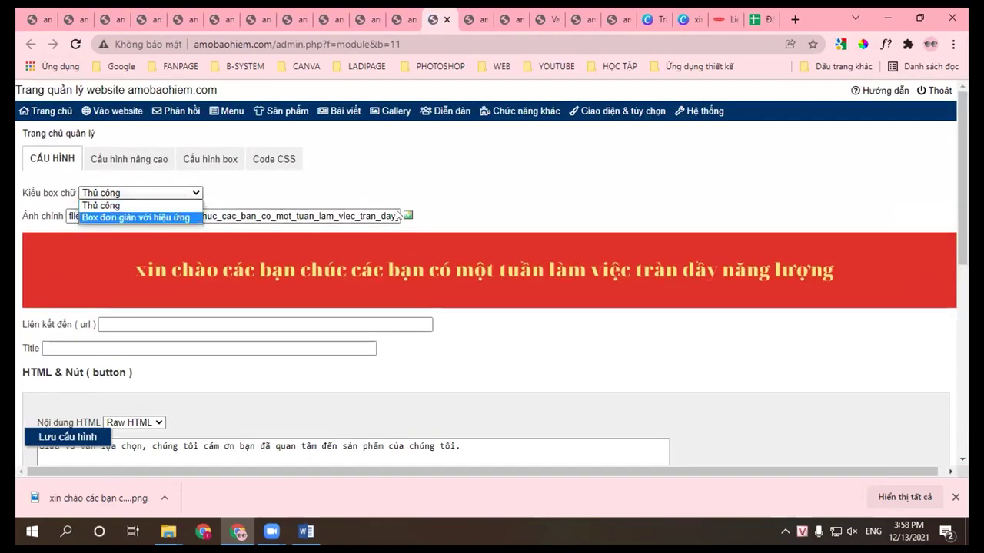
left_click(467, 208)
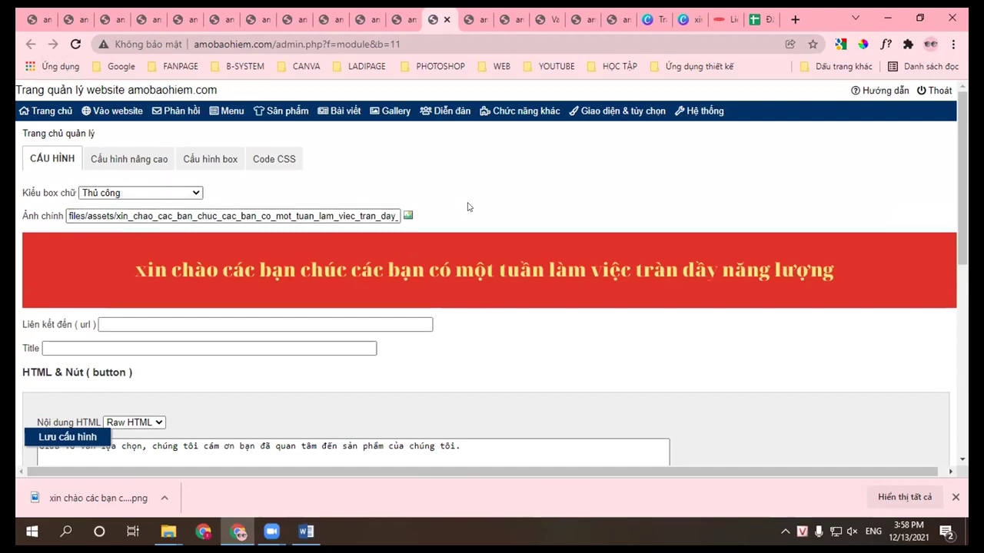
left_click(107, 110)
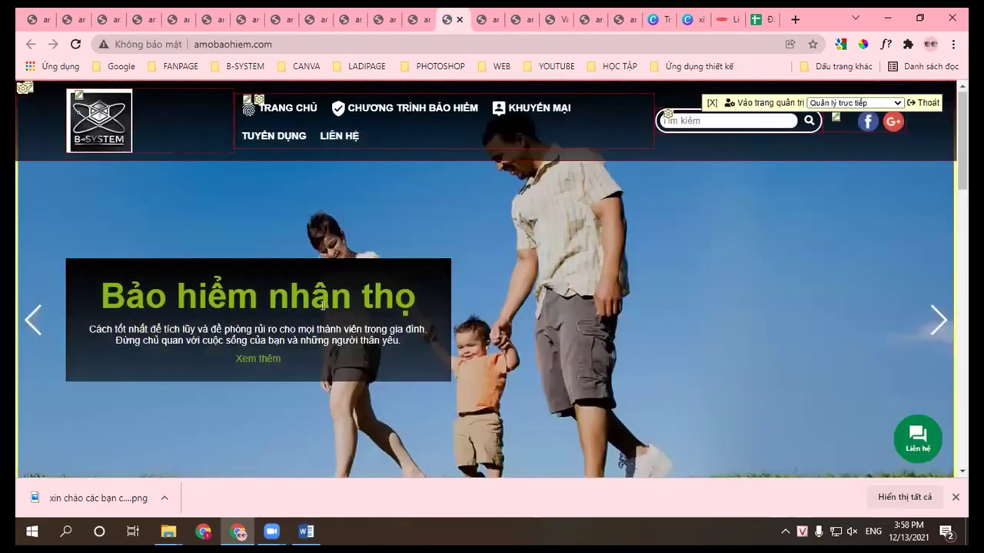
scroll(472, 352, "down", 4)
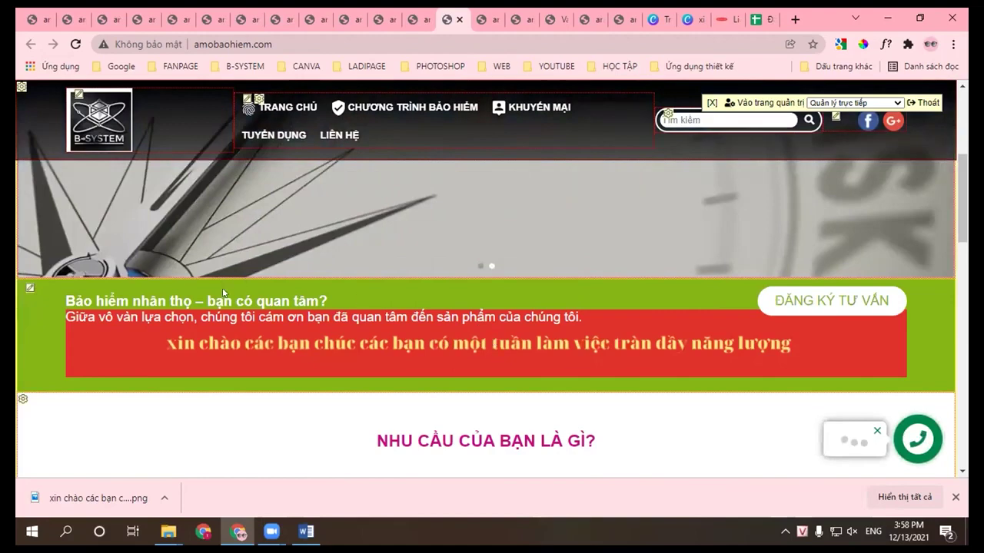
scroll(228, 314, "down", 1)
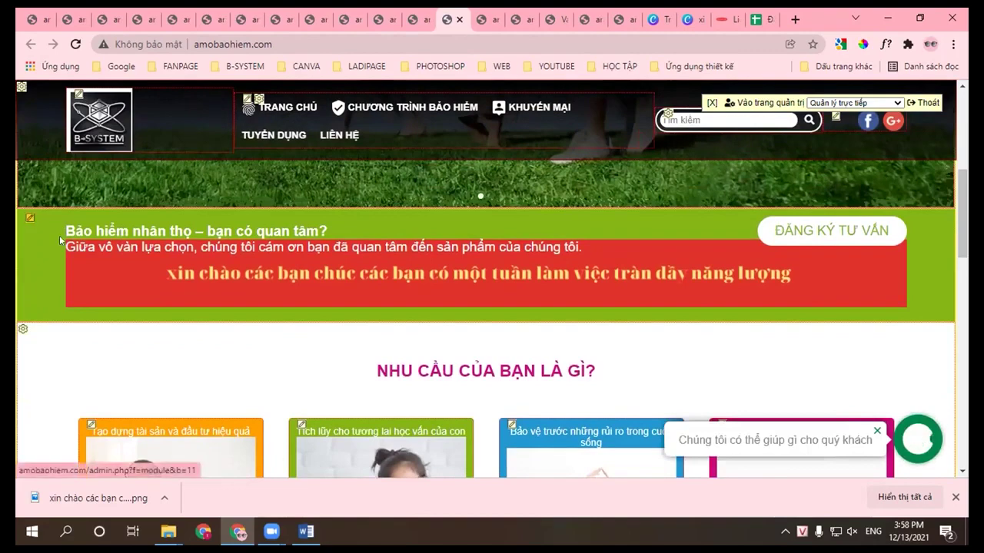
left_click(30, 216)
scroll(145, 327, "down", 4)
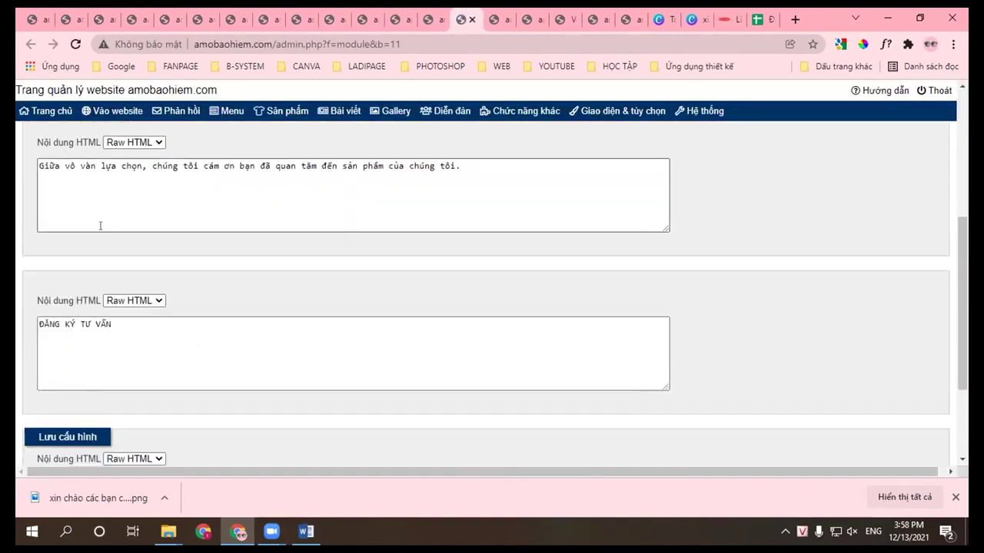
left_click(38, 165)
left_click_drag(39, 165, 479, 196)
scroll(480, 195, "up", 2)
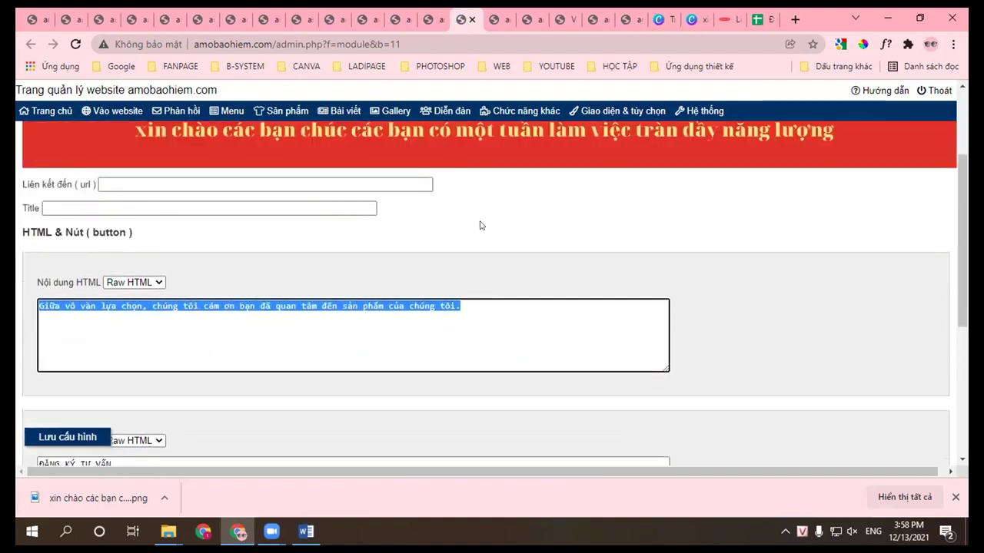
scroll(192, 307, "up", 2)
scroll(116, 361, "down", 4)
left_click_drag(115, 324, 19, 329)
left_click(196, 323)
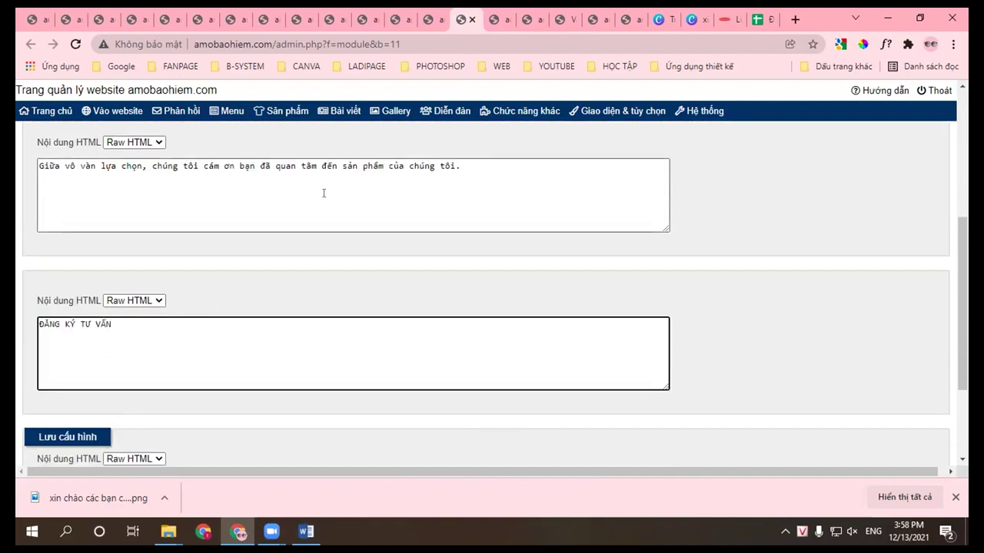
scroll(325, 193, "up", 1)
left_click_drag(459, 239, 22, 264)
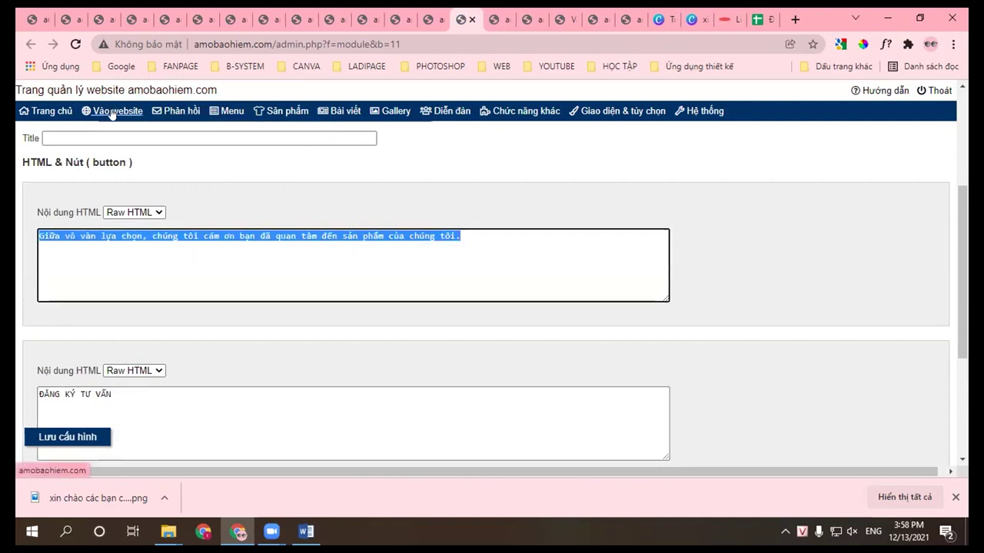
left_click(296, 254)
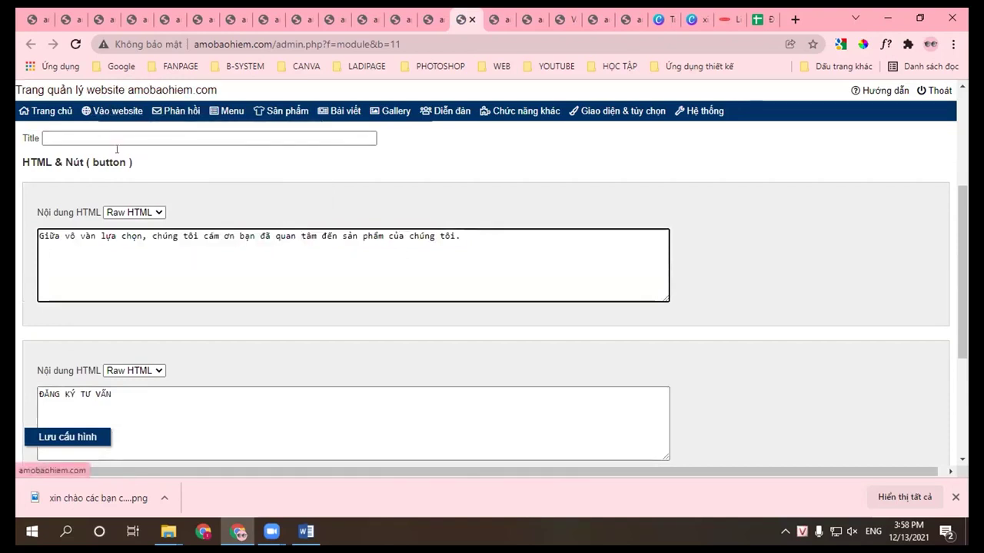
scroll(145, 263, "up", 3)
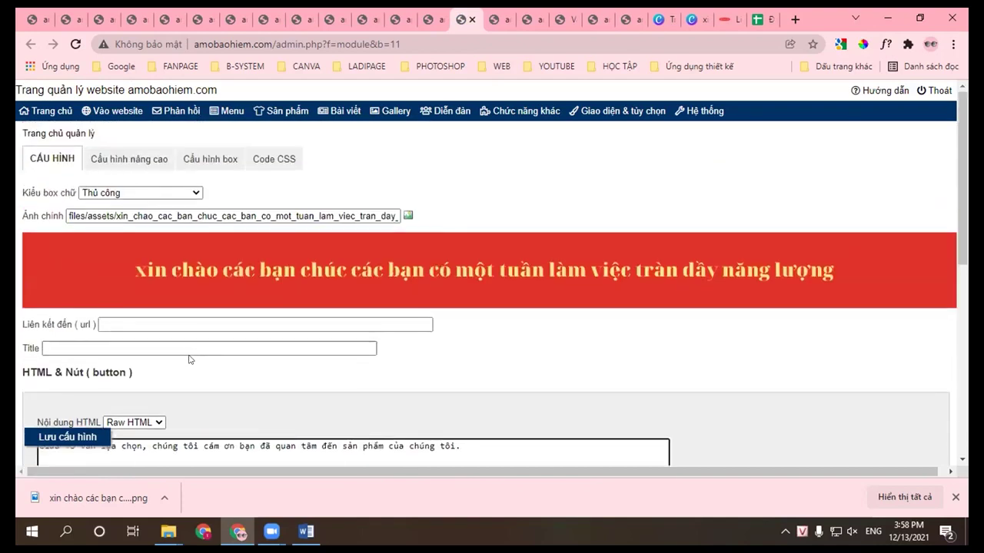
left_click(405, 215)
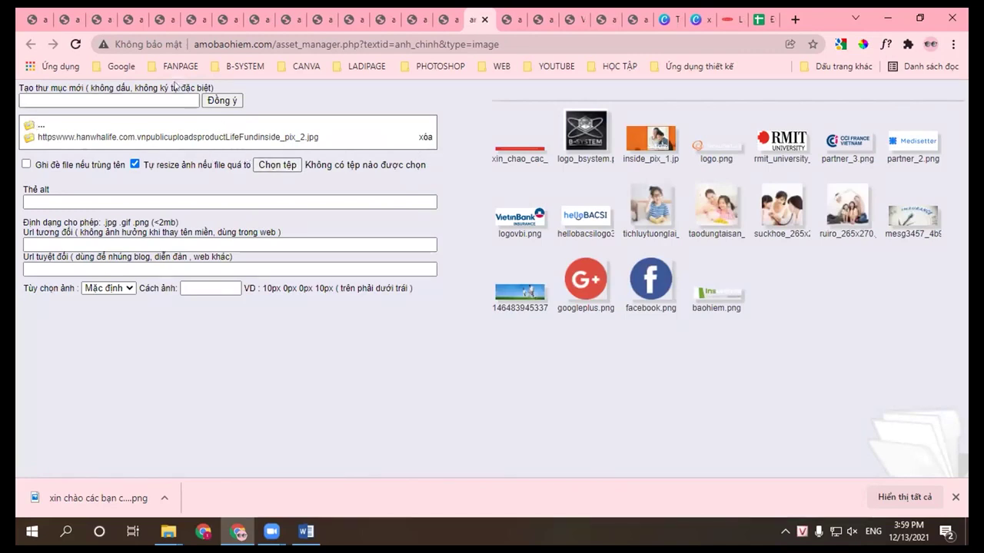
left_click(31, 20)
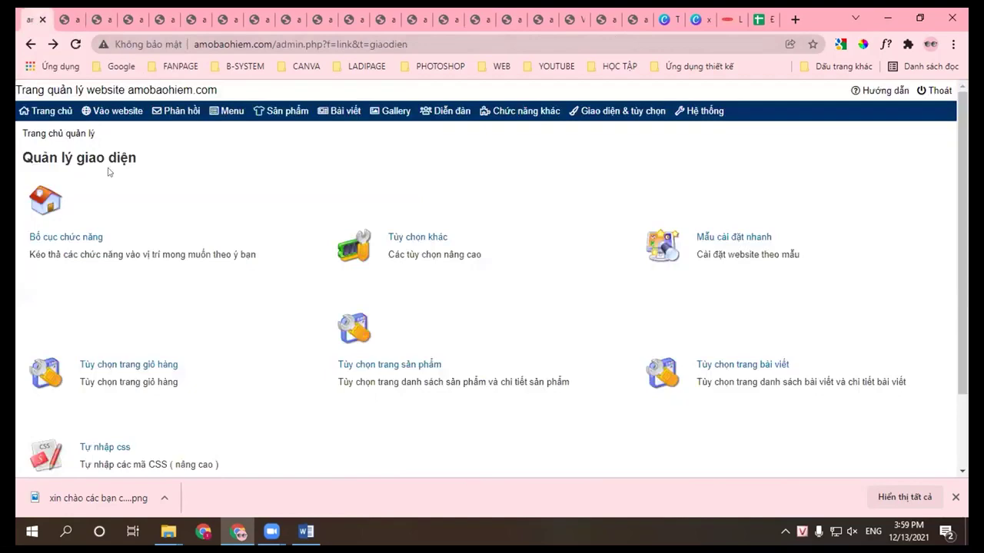
left_click(67, 238)
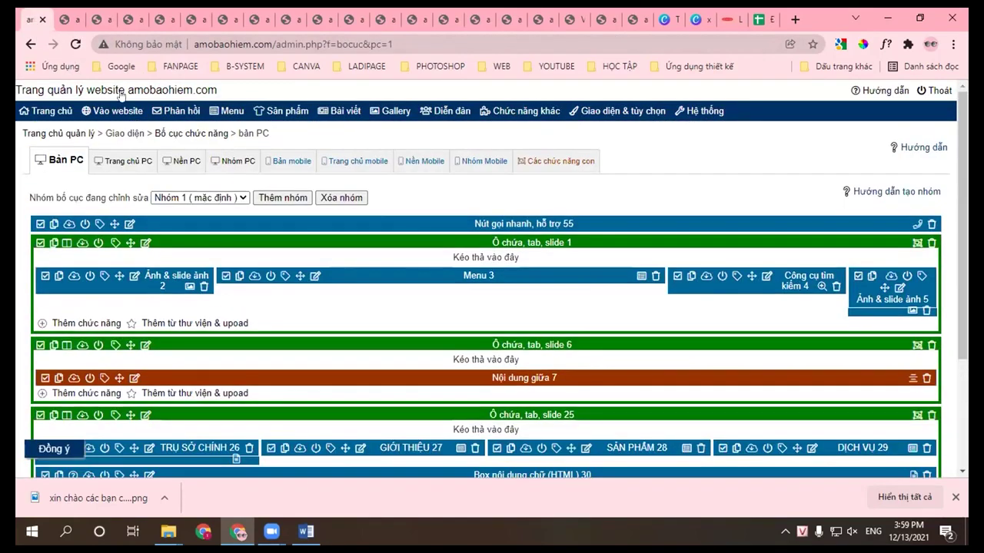
left_click(31, 44)
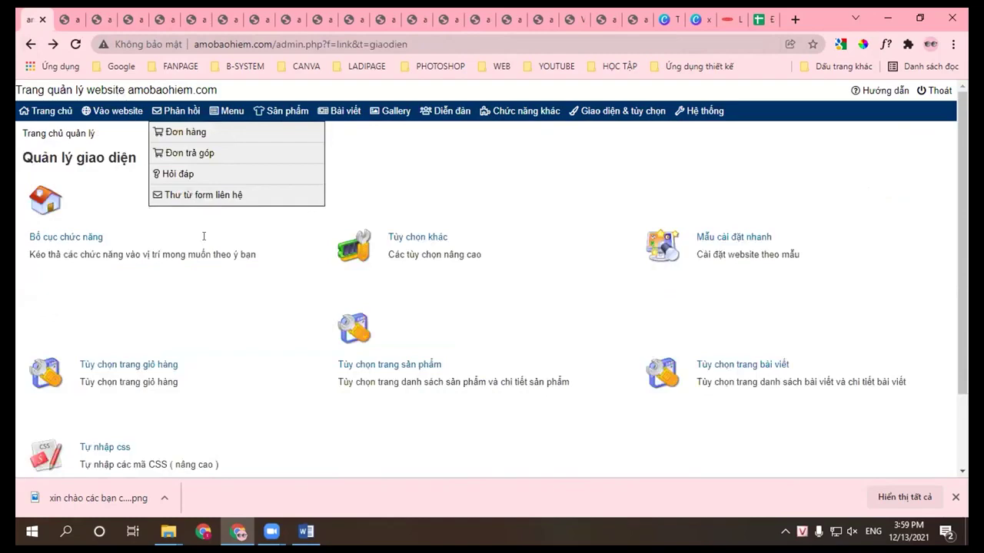
left_click(67, 238)
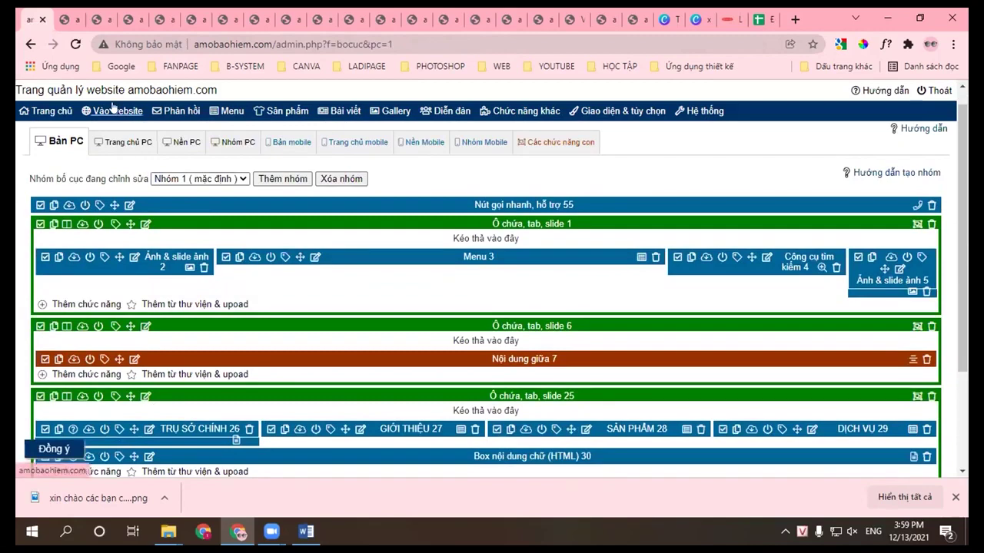
left_click(112, 108)
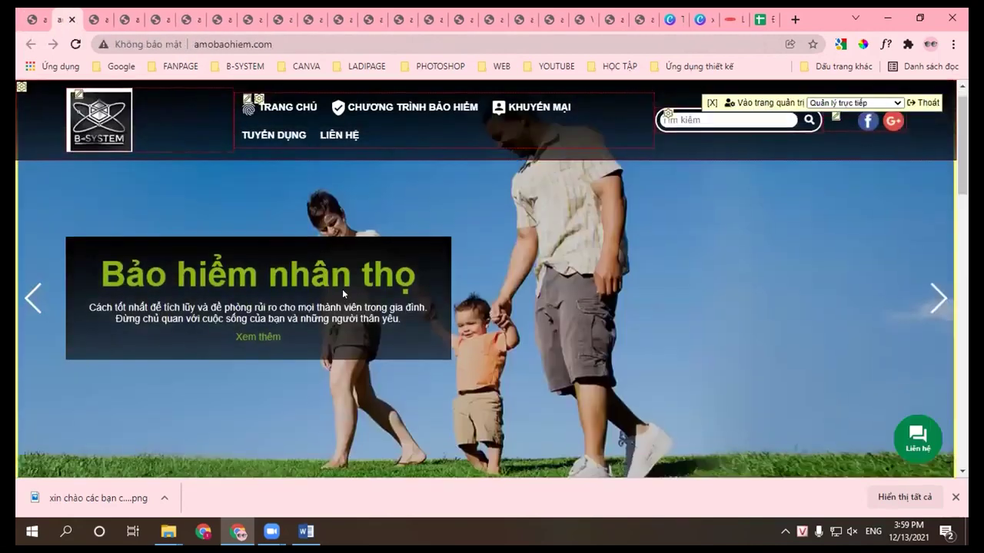
scroll(342, 289, "down", 3)
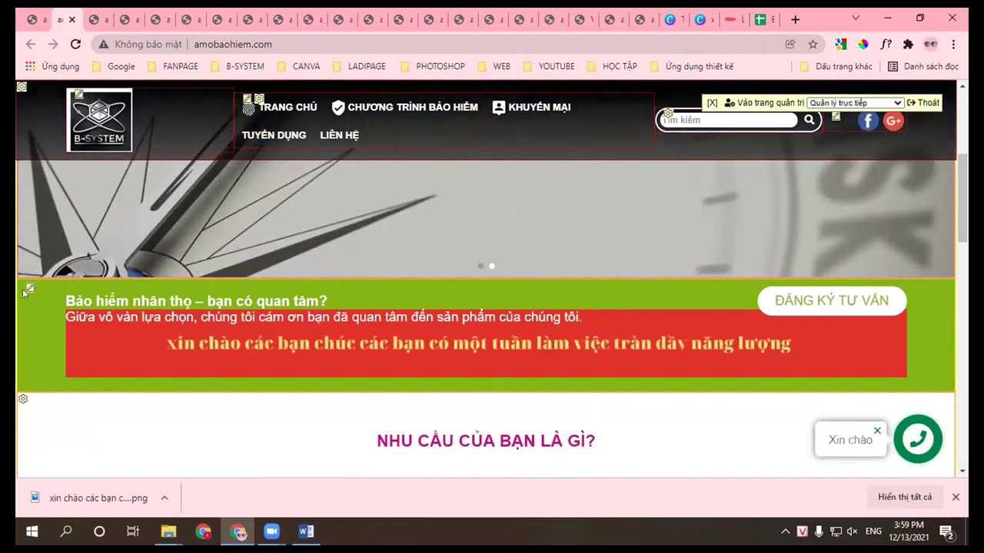
left_click(24, 289)
scroll(114, 296, "down", 2)
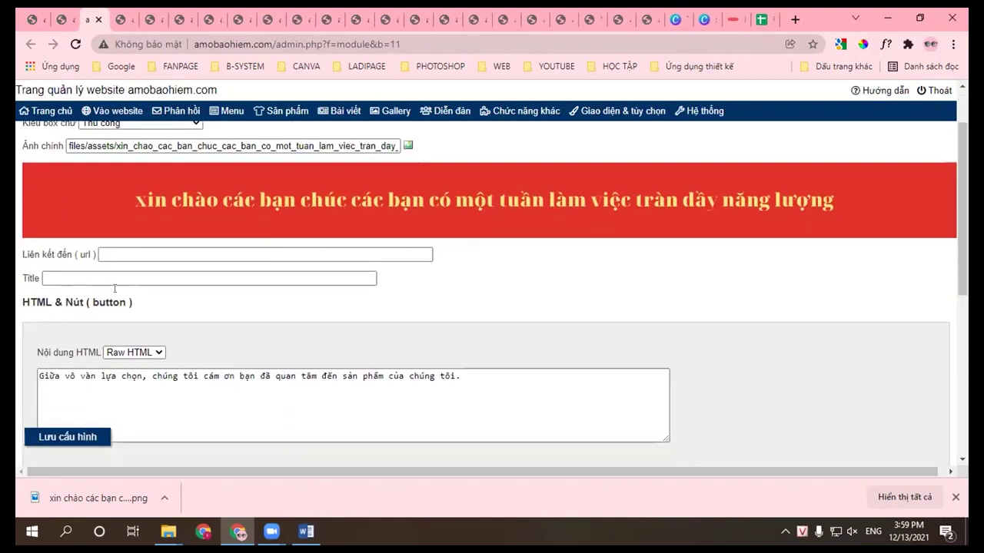
scroll(169, 281, "up", 1)
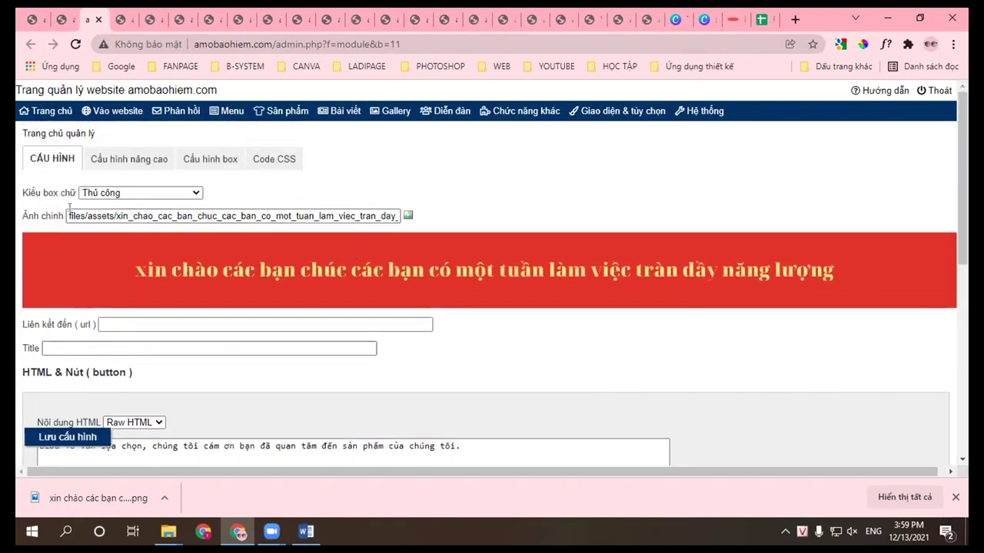
right_click(71, 259)
left_click(559, 382)
Step: Open the main image's library folder and tick Ghi đè file nếu trùng tên
left_click(407, 216)
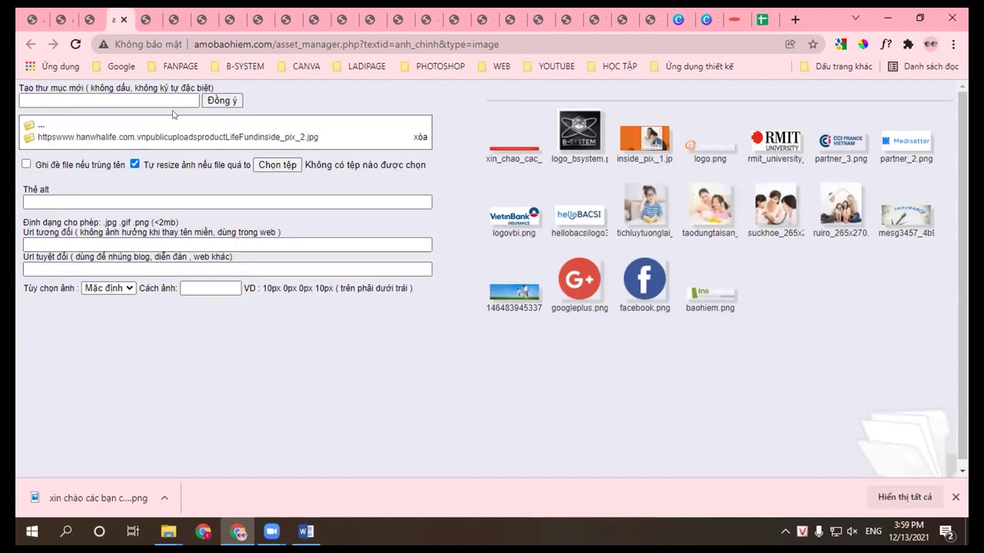
left_click(203, 146)
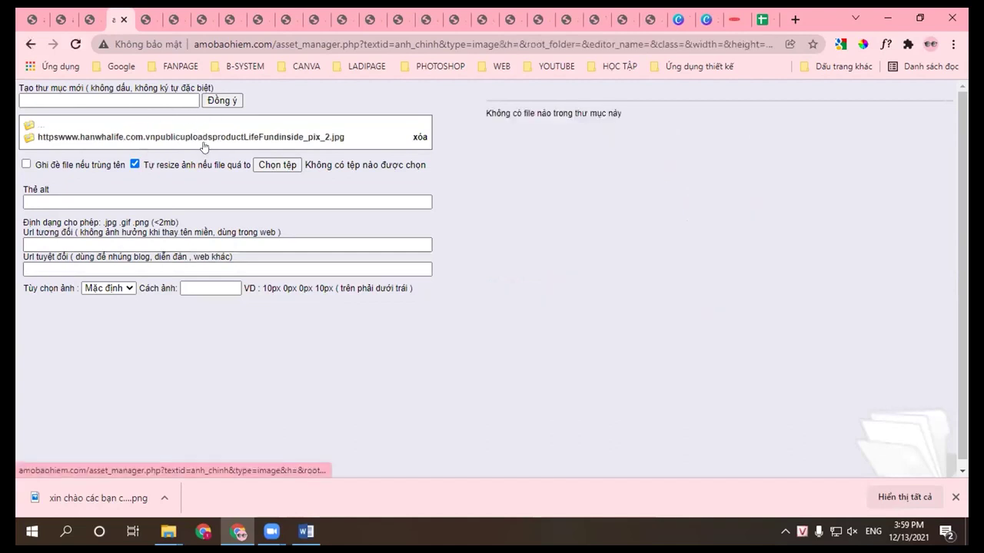
left_click(26, 164)
scroll(241, 384, "down", 2)
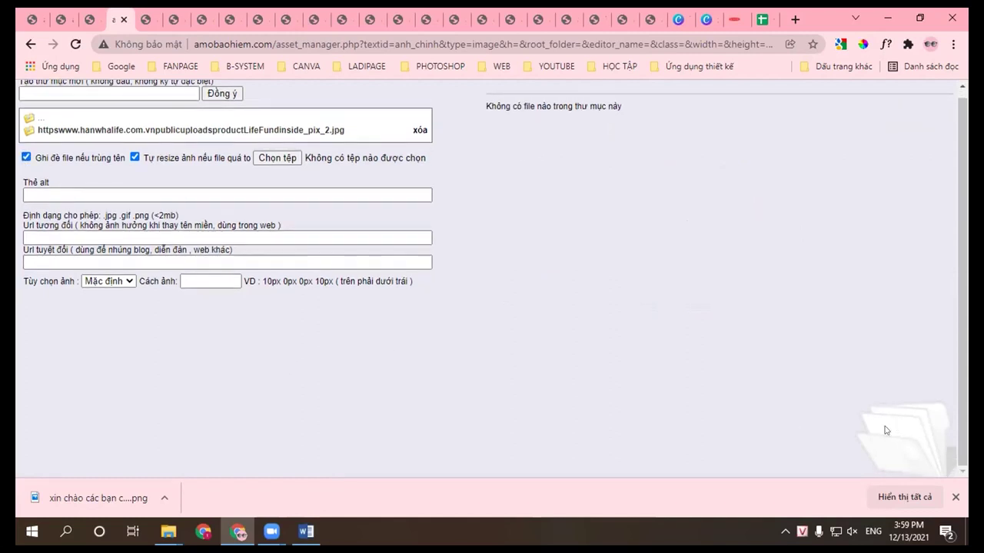
left_click(955, 498)
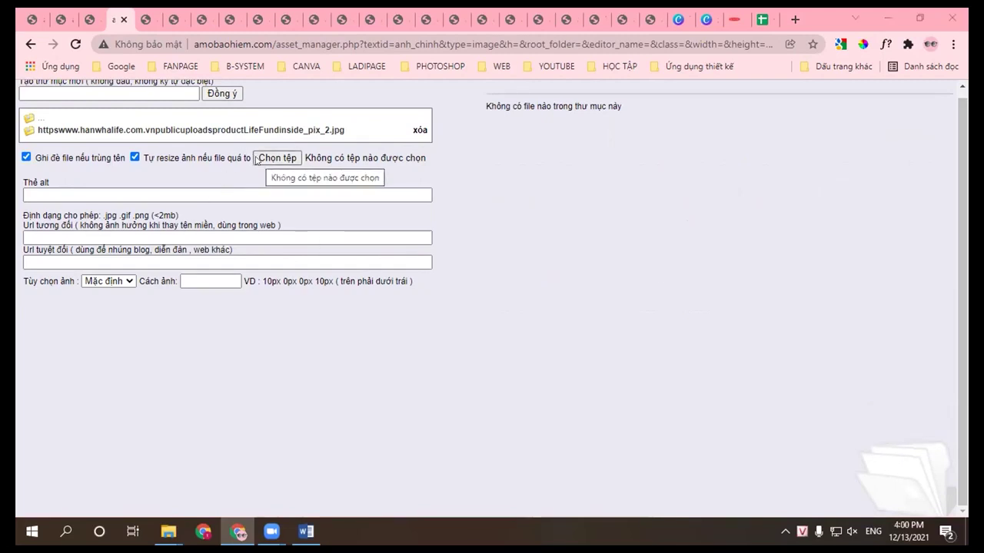
Step: Start choosing an image file with Chọn tệp, then cancel the Open dialog
scroll(569, 205, "up", 1)
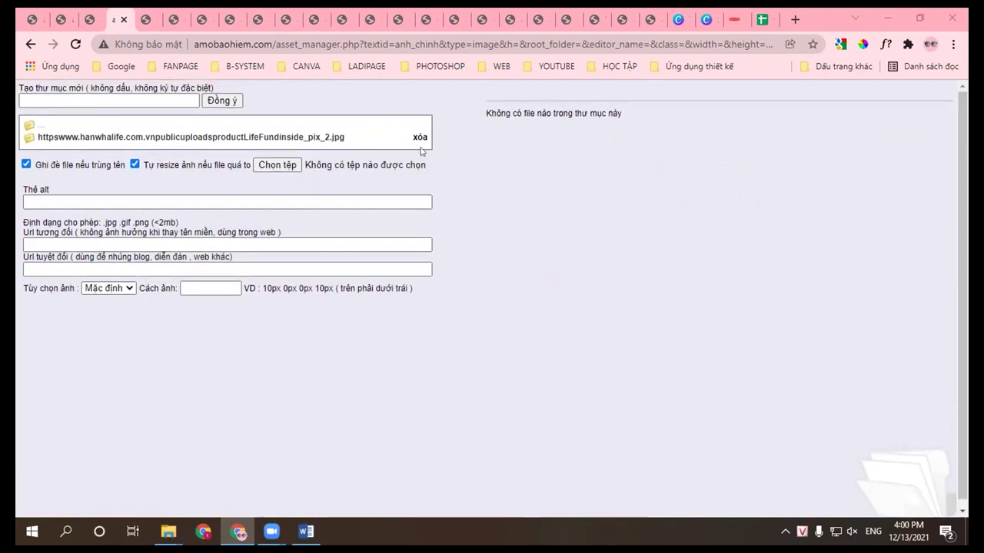
left_click(279, 162)
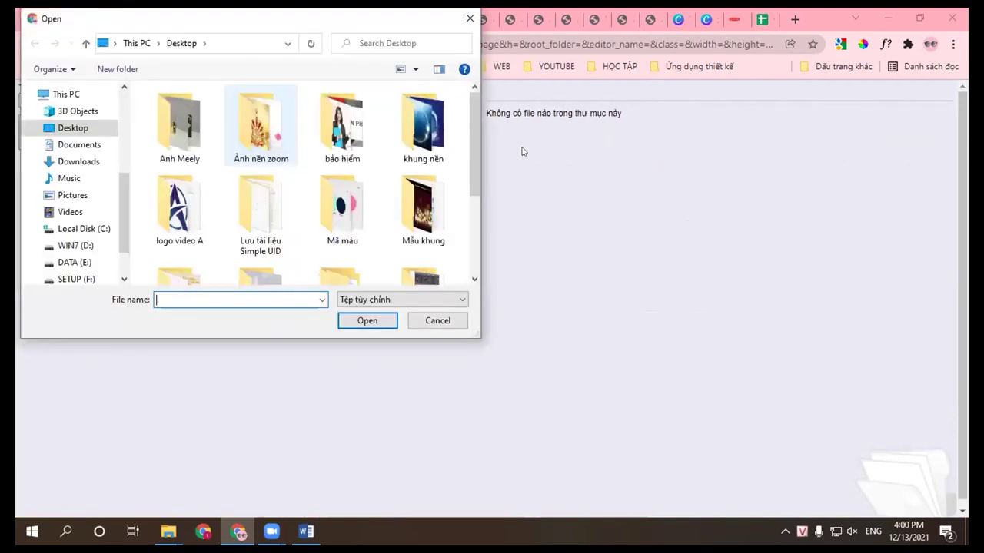
key("Escape")
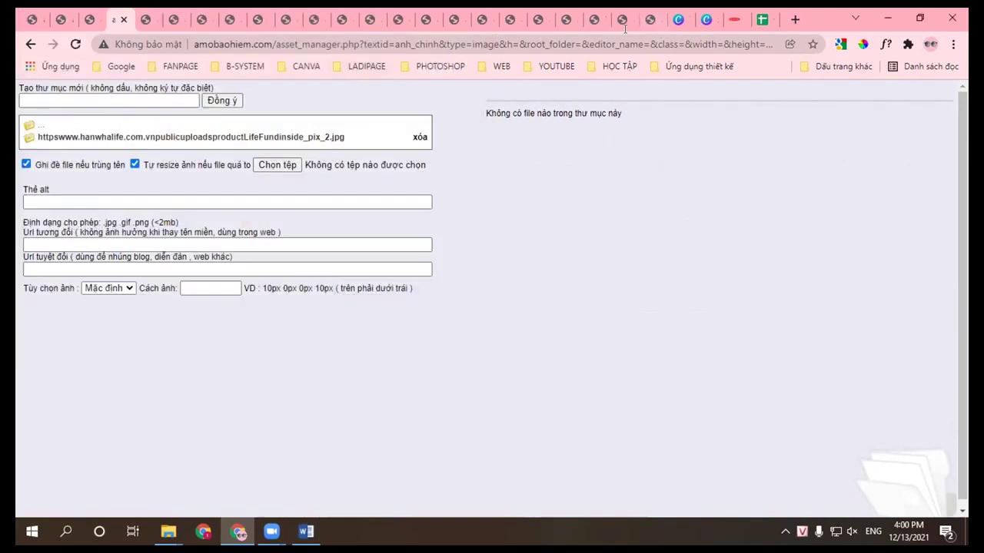
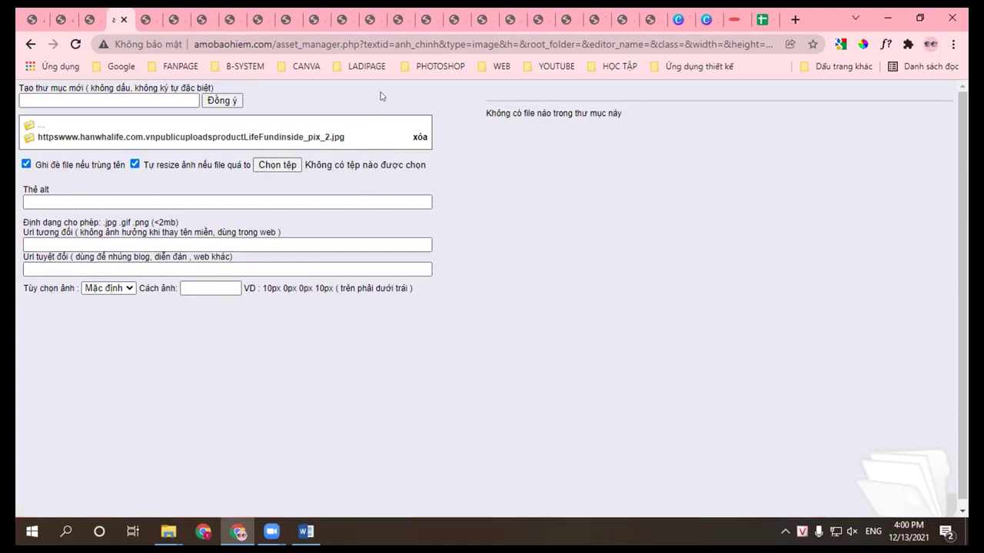
Step: On the box's config tab, erase the Ảnh chính image path and bring up the image library
left_click(98, 23)
scroll(134, 276, "down", 1)
scroll(130, 287, "down", 2)
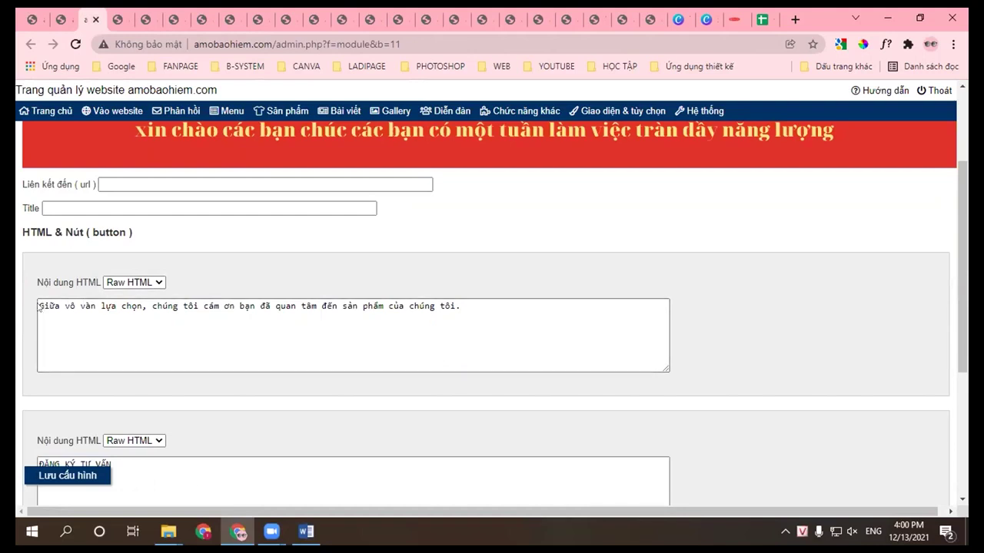
scroll(106, 315, "up", 3)
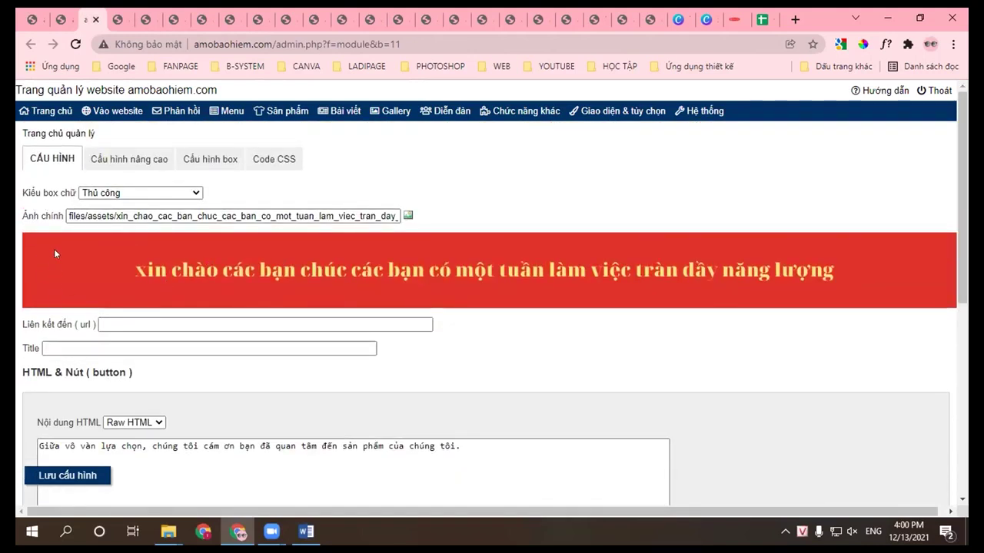
left_click(392, 216)
key("BackSpace")
key("BackSpace")
key("BackSpace")
key("BackSpace")
key("BackSpace")
key("BackSpace")
key("BackSpace")
key("BackSpace")
key("BackSpace")
key("BackSpace")
key("BackSpace")
key("BackSpace")
key("BackSpace")
key("BackSpace")
key("BackSpace")
key("BackSpace")
key("BackSpace")
key("BackSpace")
key("BackSpace")
key("BackSpace")
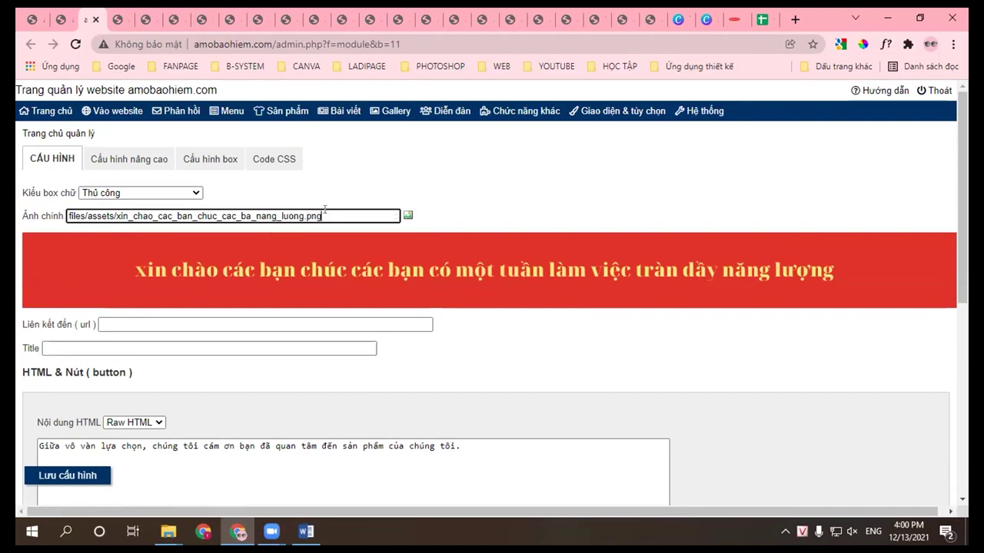
key("BackSpace")
key("BackSpace")
key("BackSpace")
key("BackSpace")
key("BackSpace")
key("BackSpace")
key("BackSpace")
key("BackSpace")
key("BackSpace")
key("BackSpace")
key("BackSpace")
key("BackSpace")
key("BackSpace")
key("BackSpace")
key("BackSpace")
key("BackSpace")
key("BackSpace")
key("BackSpace")
key("BackSpace")
key("BackSpace")
key("BackSpace")
key("BackSpace")
key("BackSpace")
key("BackSpace")
key("BackSpace")
key("BackSpace")
key("BackSpace")
key("BackSpace")
key("BackSpace")
key("BackSpace")
key("BackSpace")
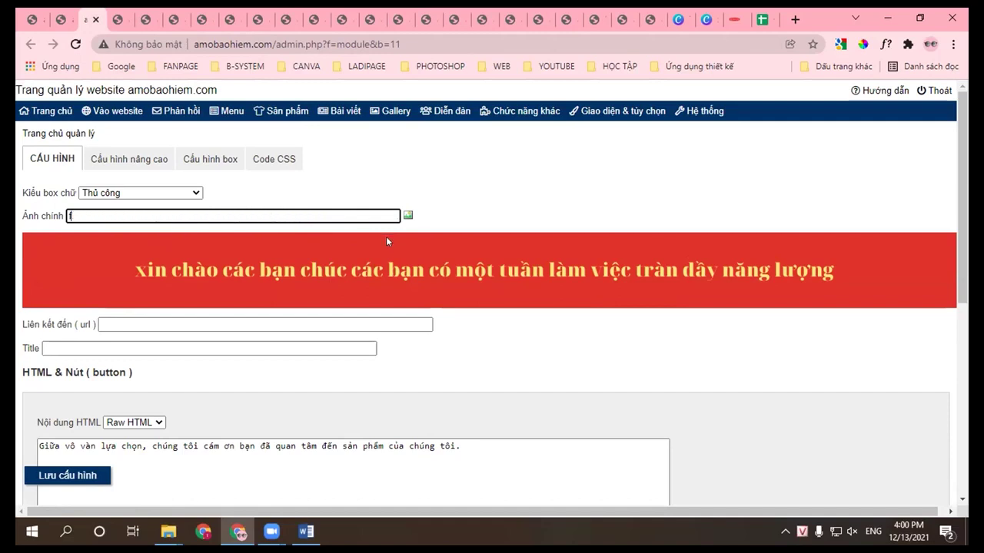
left_click(195, 192)
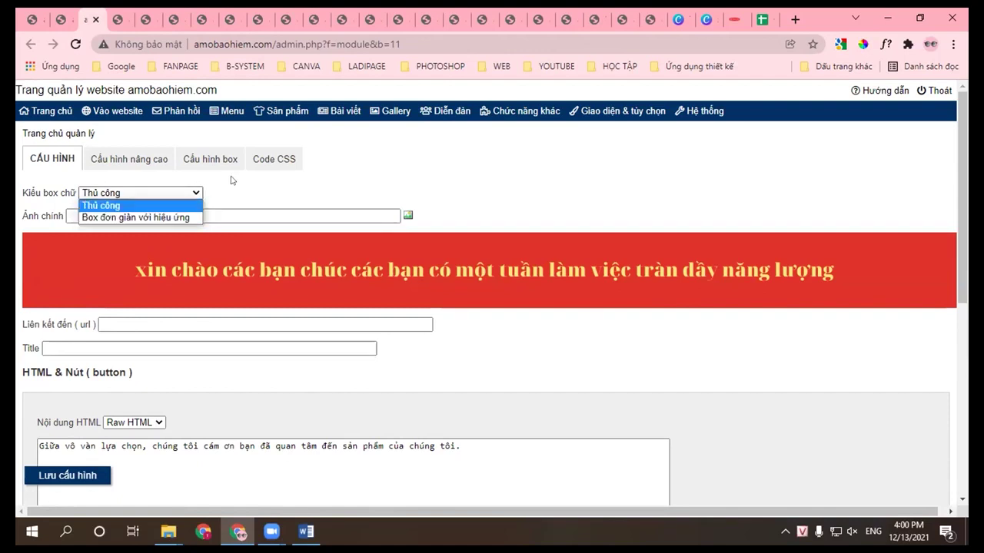
left_click(404, 217)
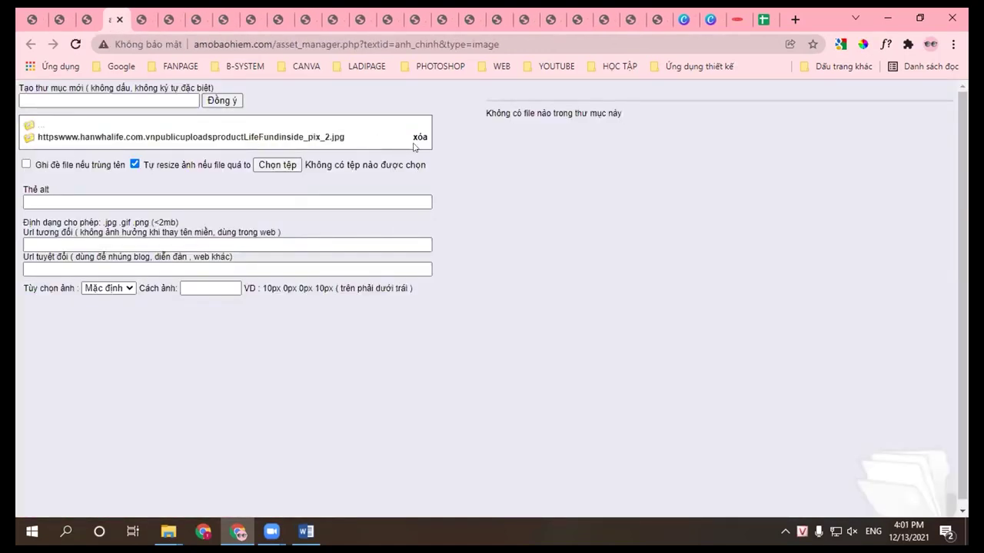
Step: Delete both hanwhalife entries from the image library, confirming each, then go back to the PC layout page
left_click(419, 137)
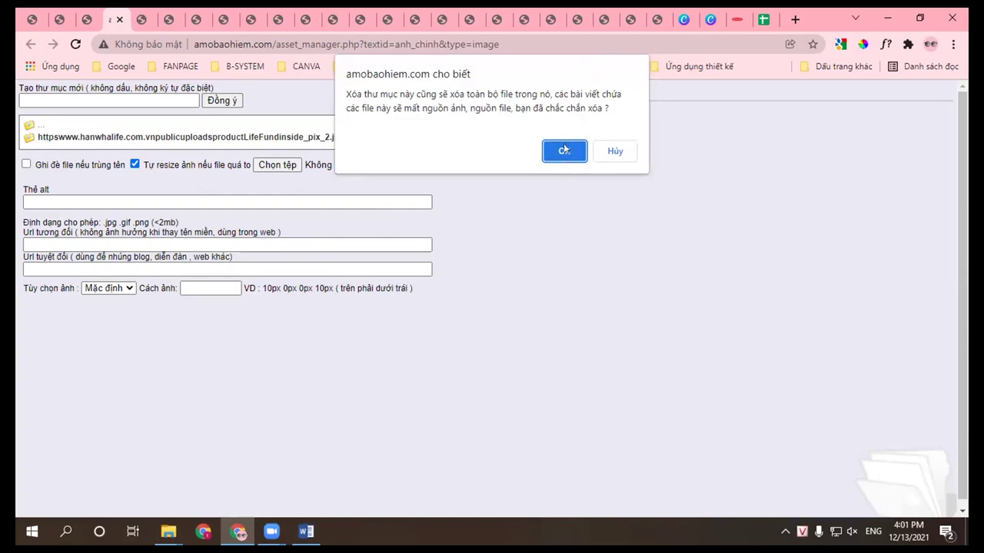
left_click(613, 152)
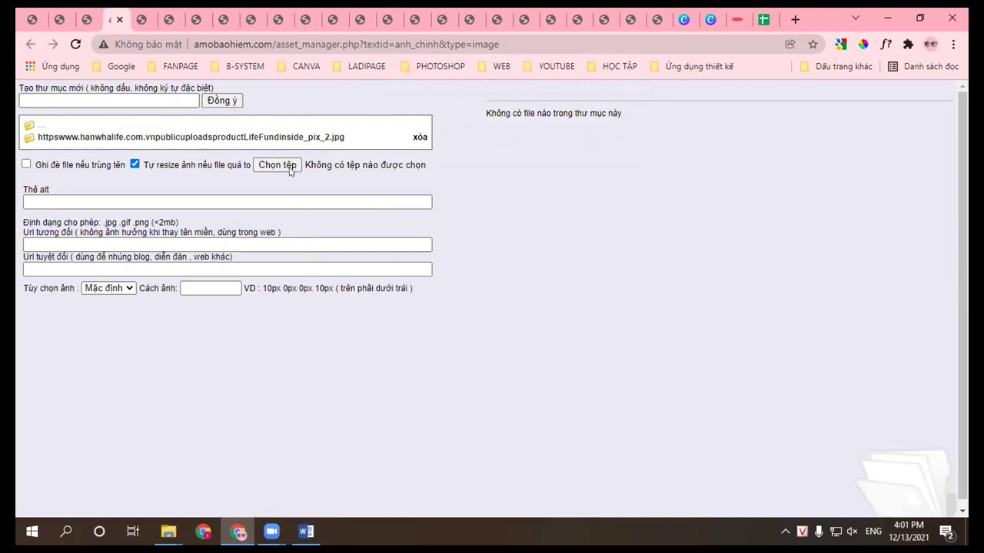
left_click(415, 138)
key("Return")
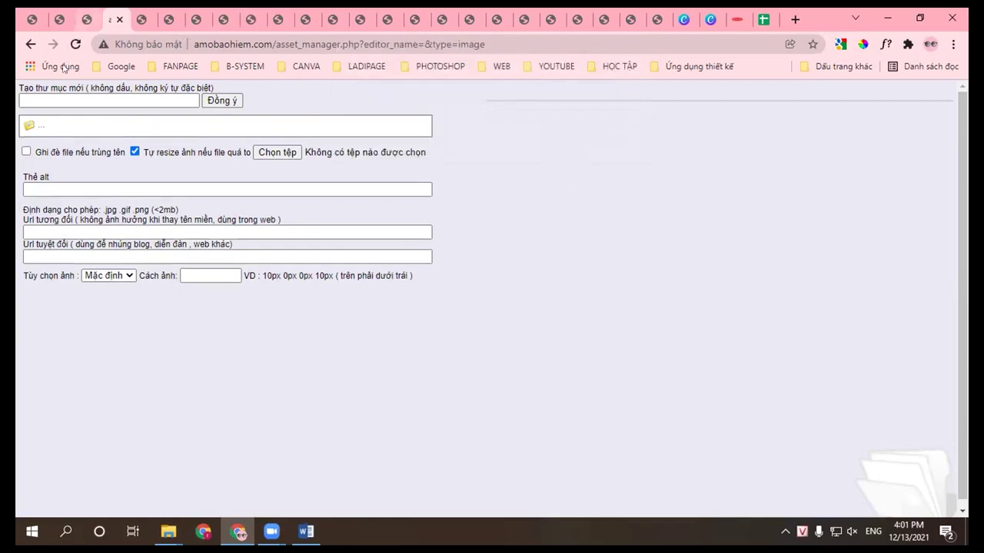
left_click(34, 21)
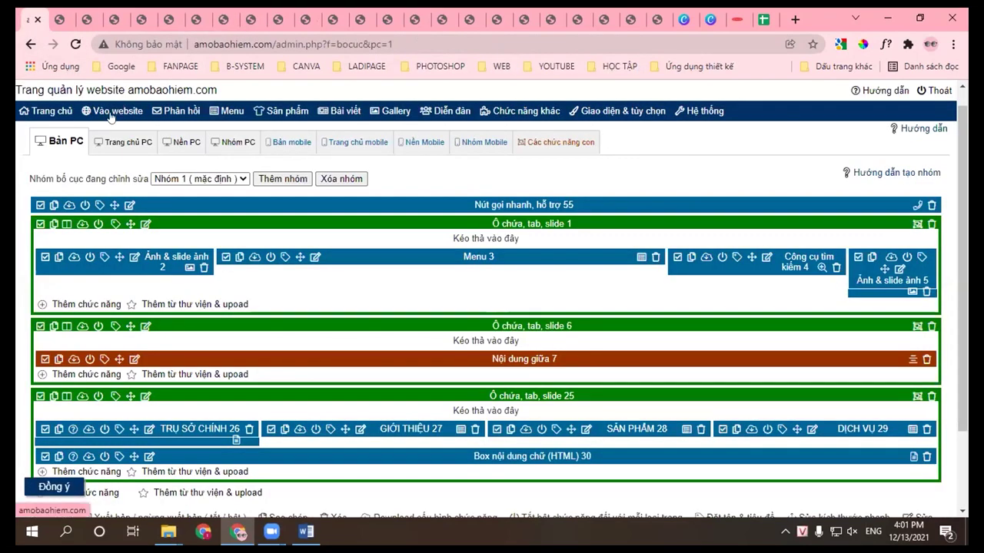
Step: On the live homepage, select the 'Bảo hiểm nhân thọ – bạn có quan tâm?' heading and open that box's settings
left_click(119, 110)
scroll(388, 276, "down", 3)
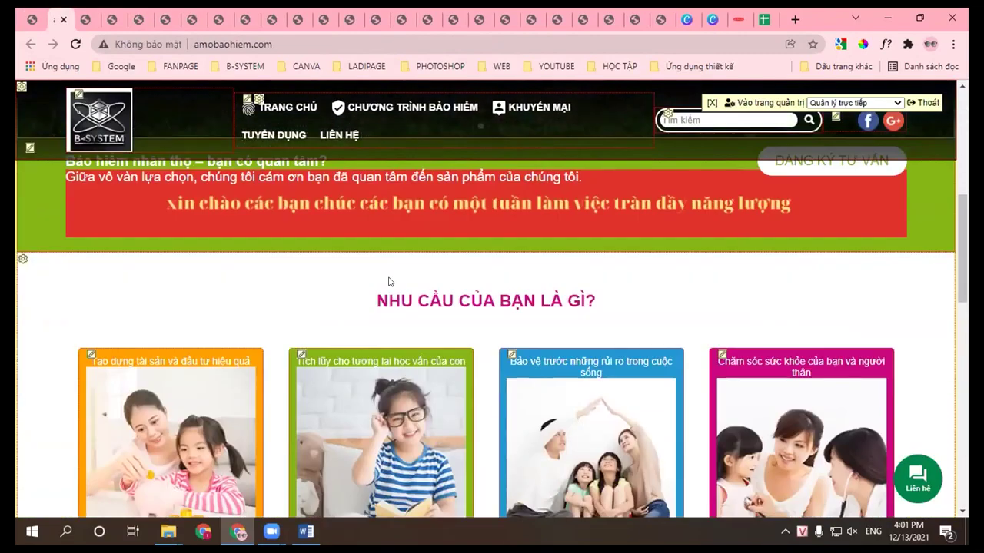
scroll(388, 277, "up", 2)
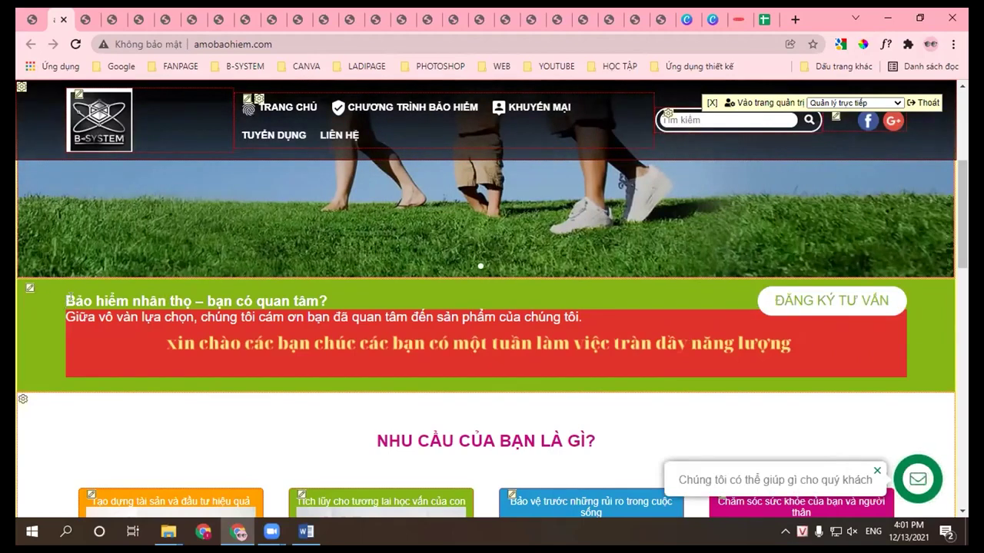
triple_click(353, 293)
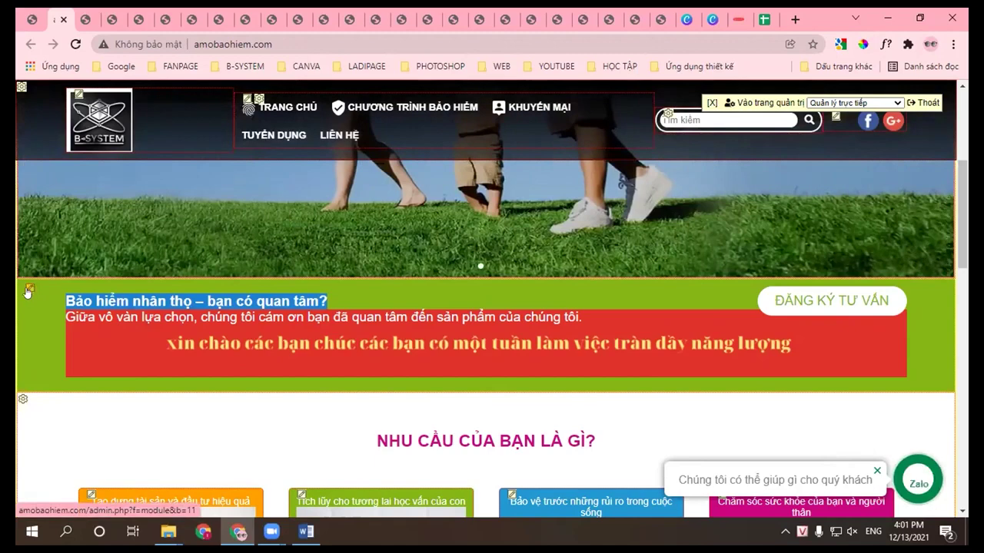
left_click(30, 289)
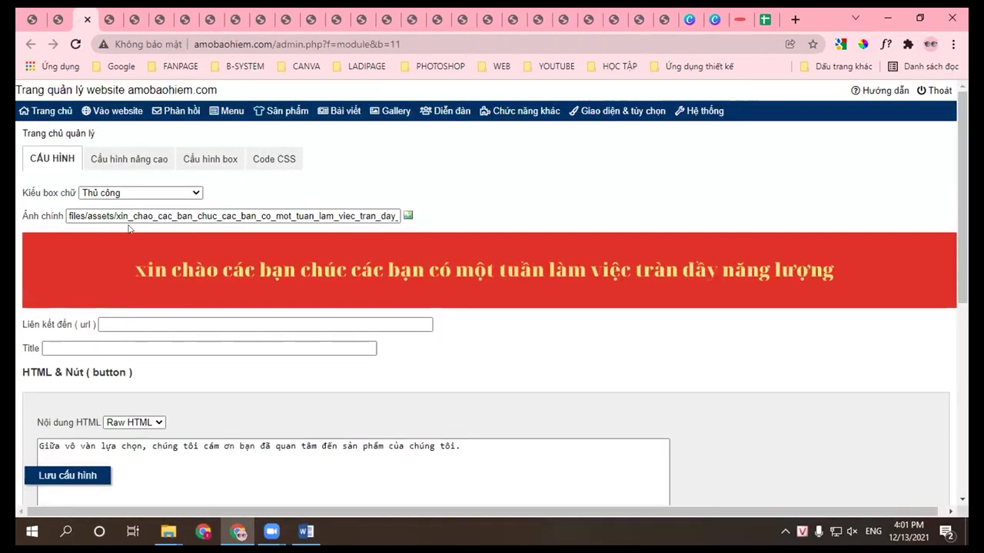
scroll(131, 382, "down", 2)
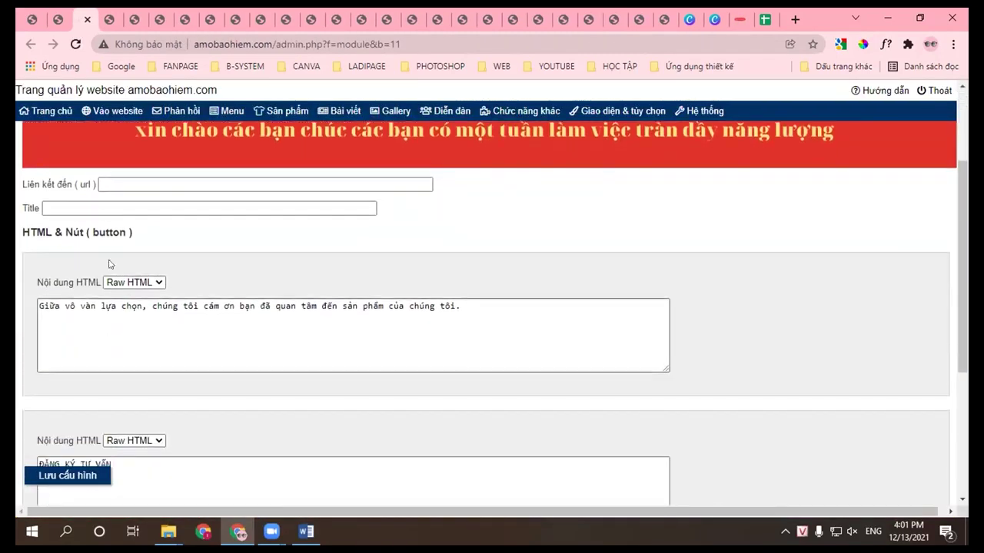
scroll(100, 231, "up", 2)
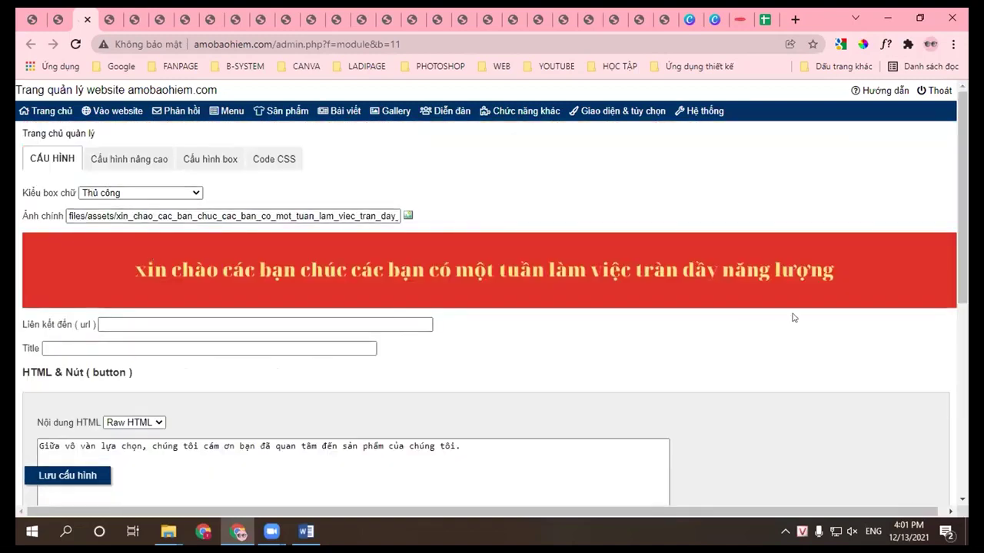
right_click(711, 278)
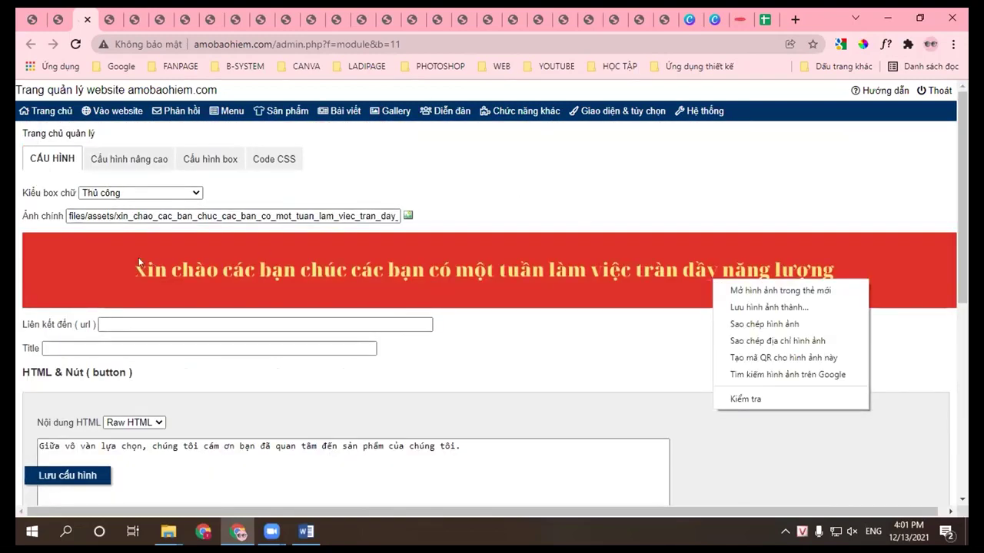
left_click(35, 206)
left_click(126, 164)
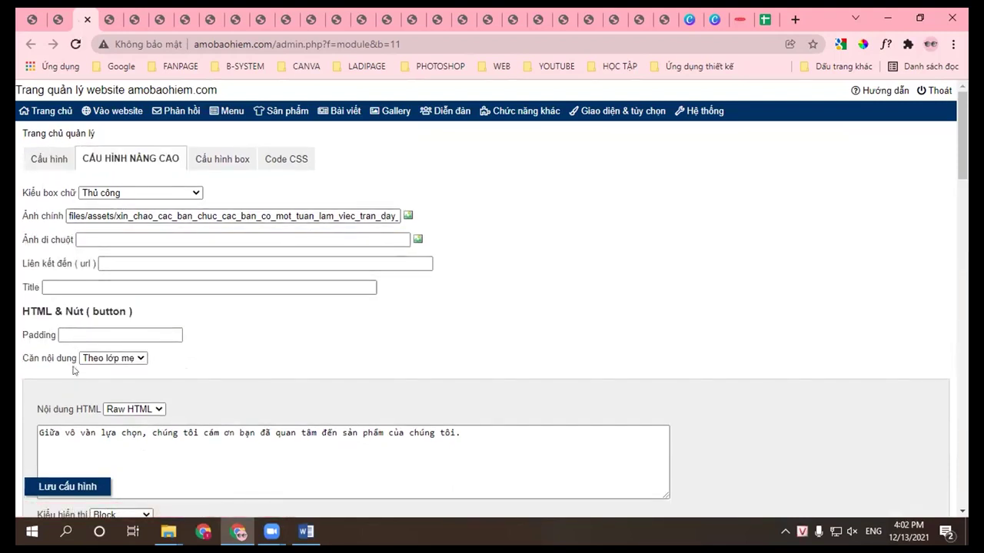
scroll(134, 387, "down", 1)
scroll(134, 387, "up", 1)
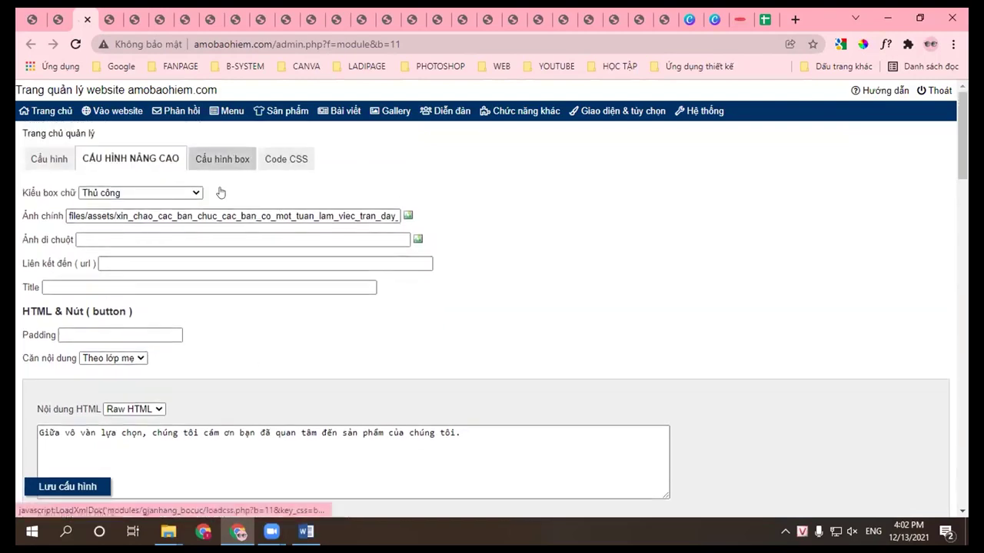
left_click(223, 159)
scroll(269, 364, "down", 3)
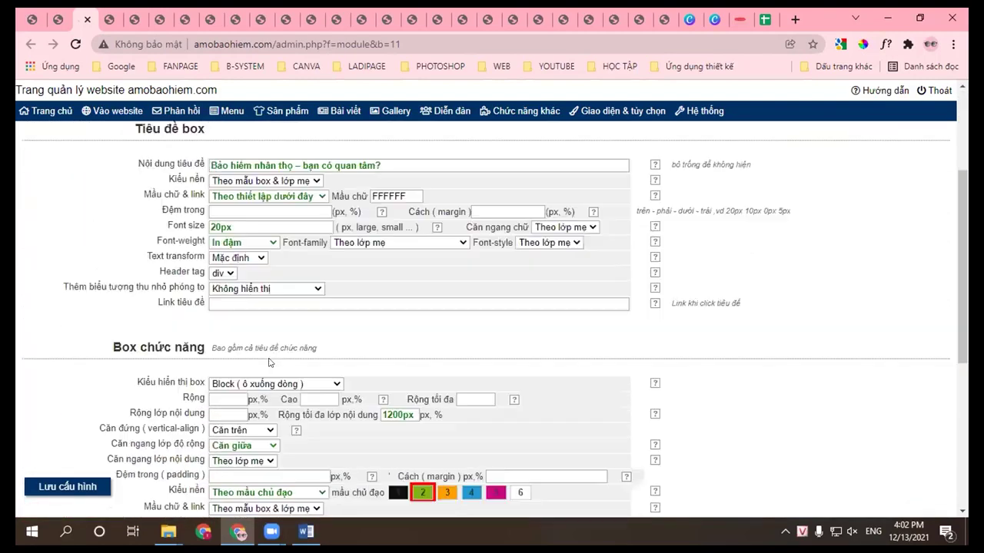
scroll(269, 362, "down", 3)
scroll(261, 378, "up", 6)
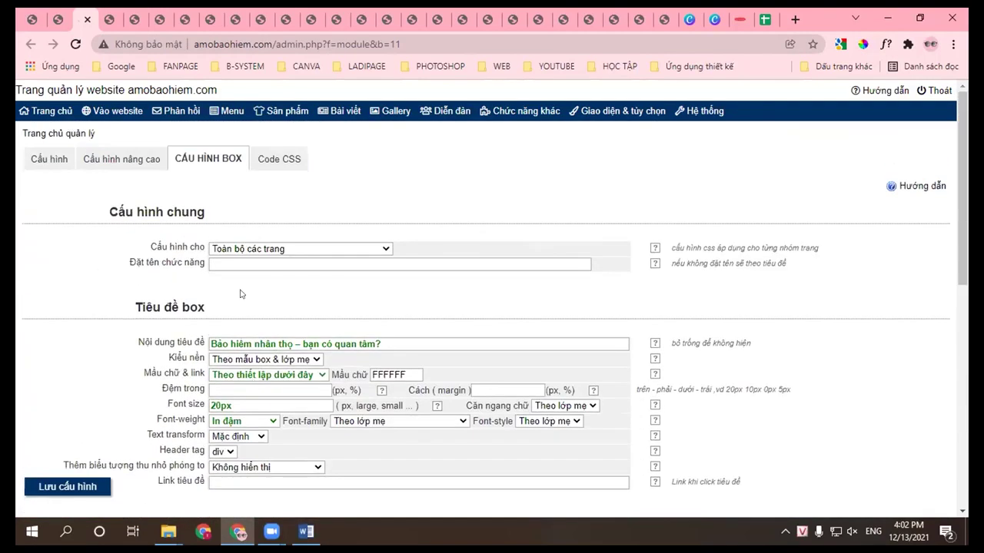
left_click(100, 153)
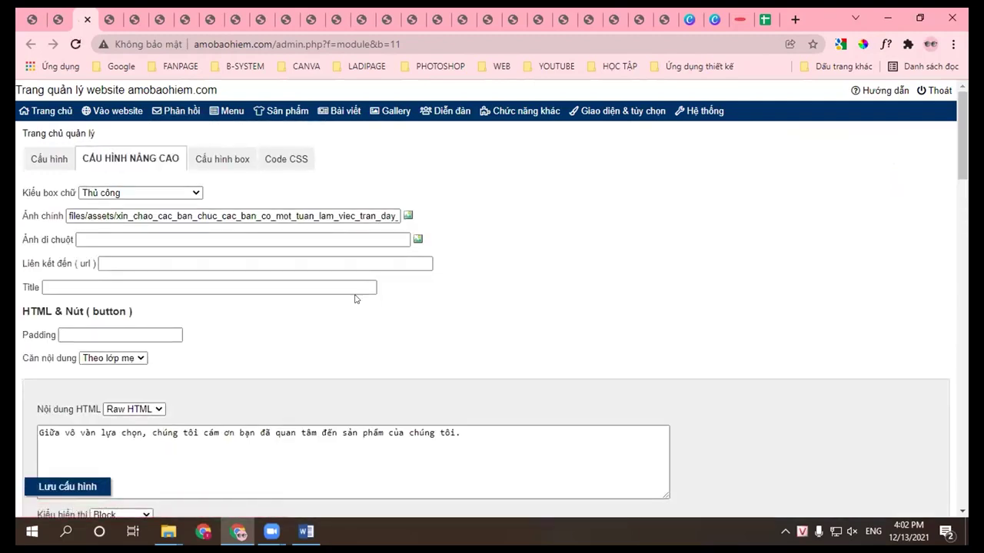
left_click(53, 160)
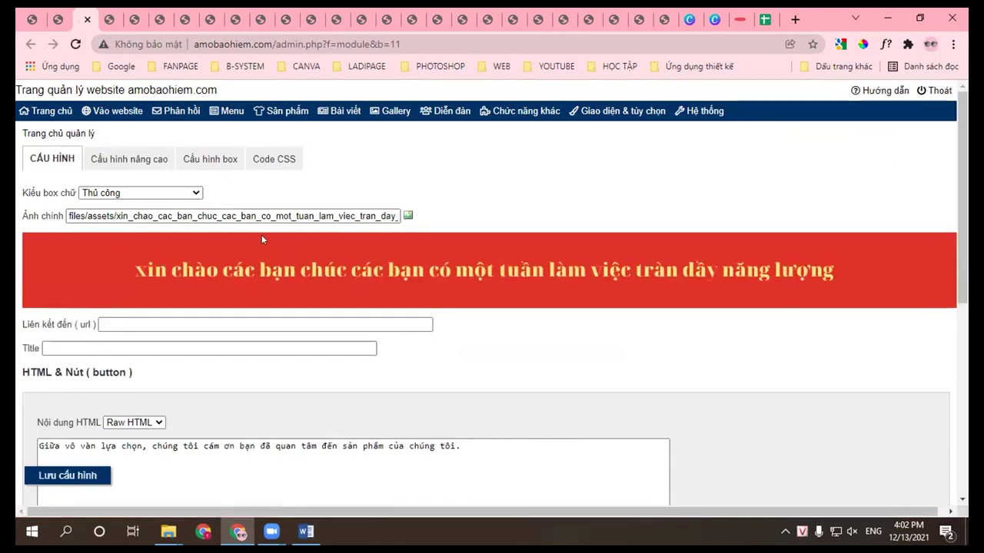
left_click(193, 193)
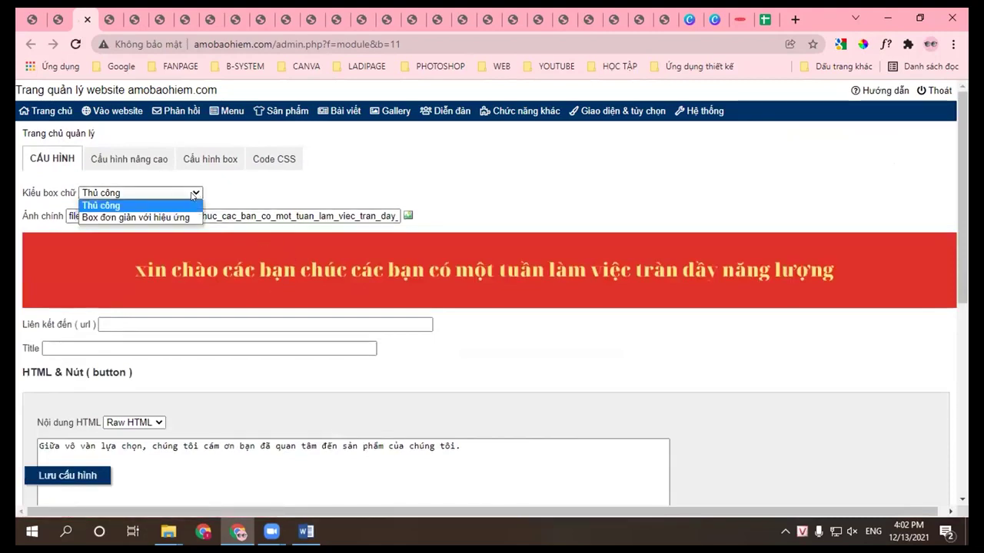
left_click(703, 379)
scroll(562, 358, "down", 3)
scroll(499, 345, "down", 3)
scroll(120, 308, "up", 2)
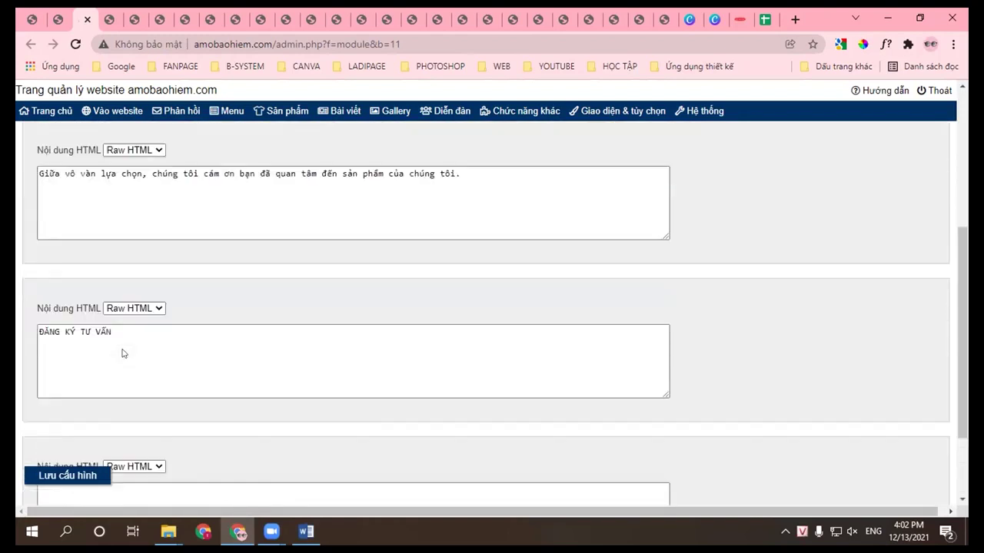
scroll(123, 354, "up", 3)
left_click(358, 216)
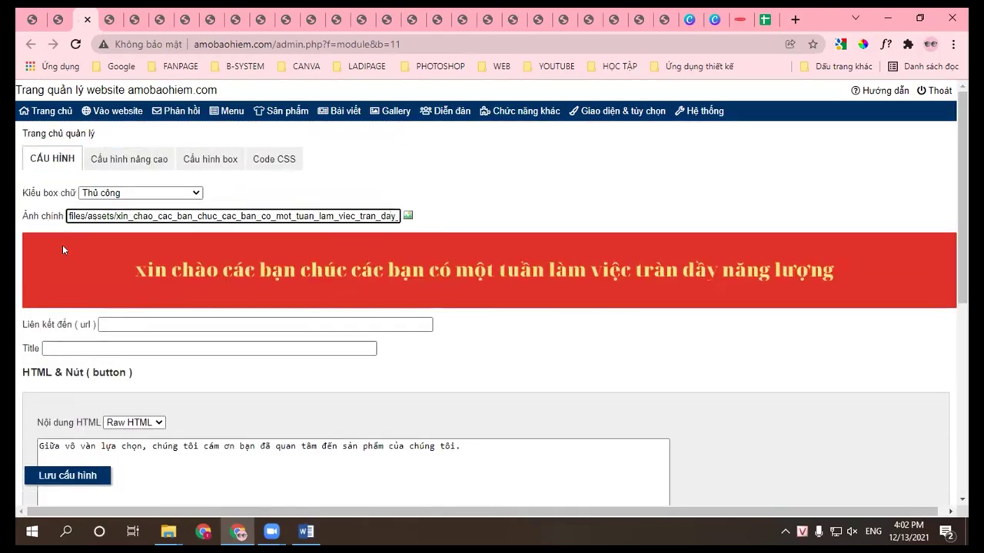
scroll(93, 277, "down", 3)
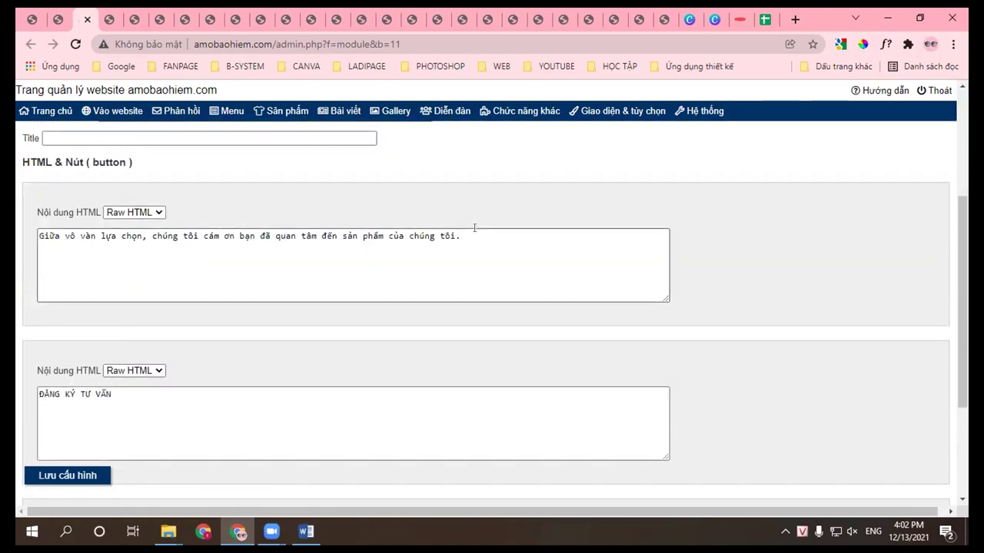
scroll(410, 240, "up", 3)
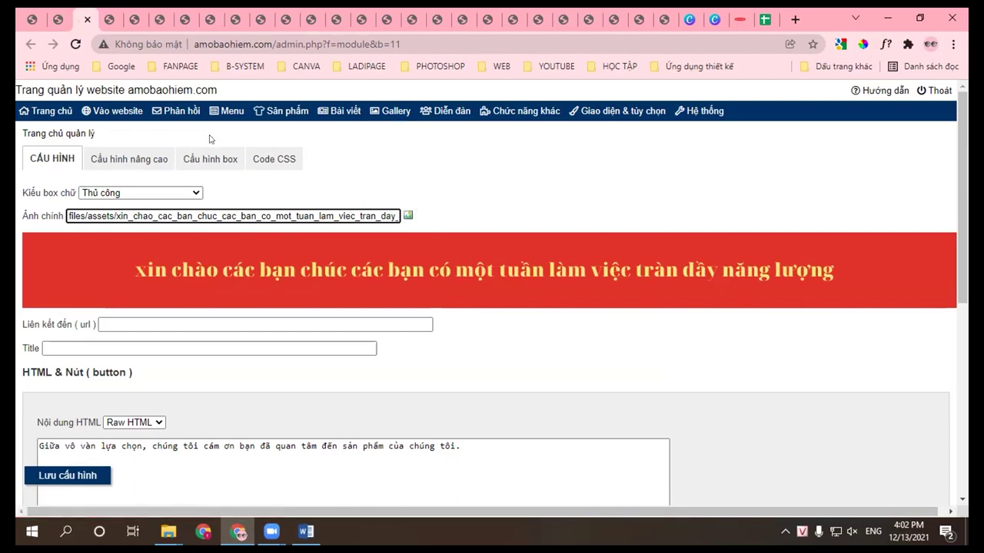
left_click(112, 111)
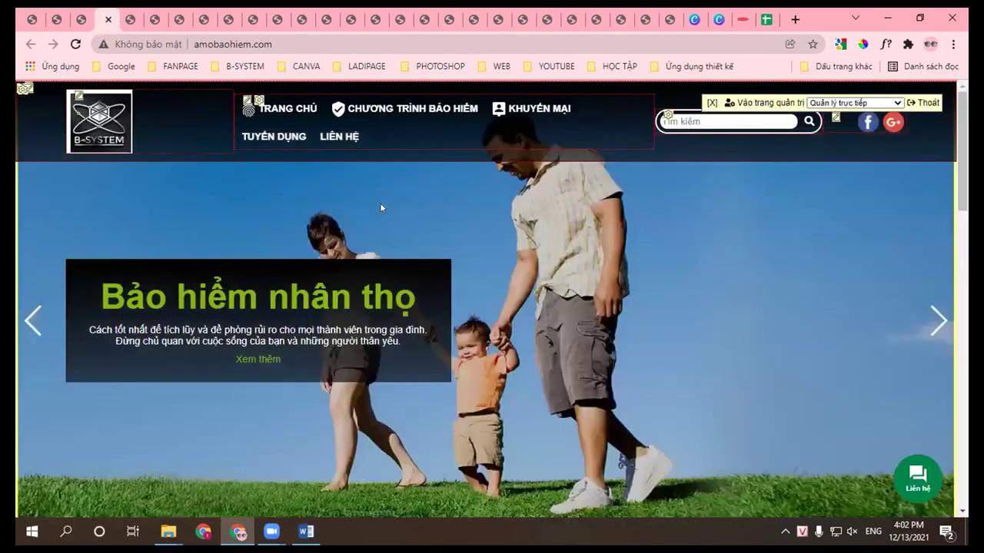
scroll(380, 203, "down", 5)
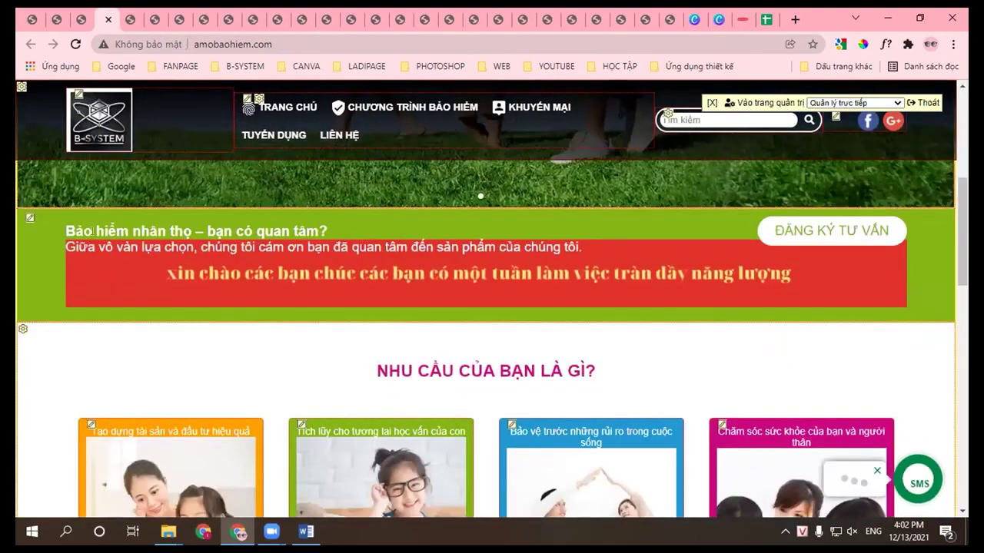
scroll(78, 96, "up", 3)
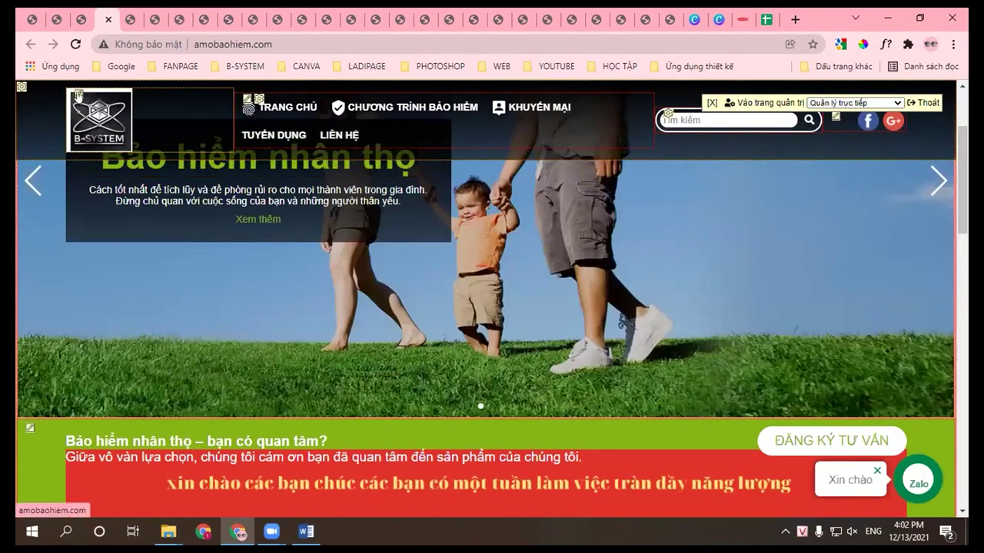
left_click(78, 95)
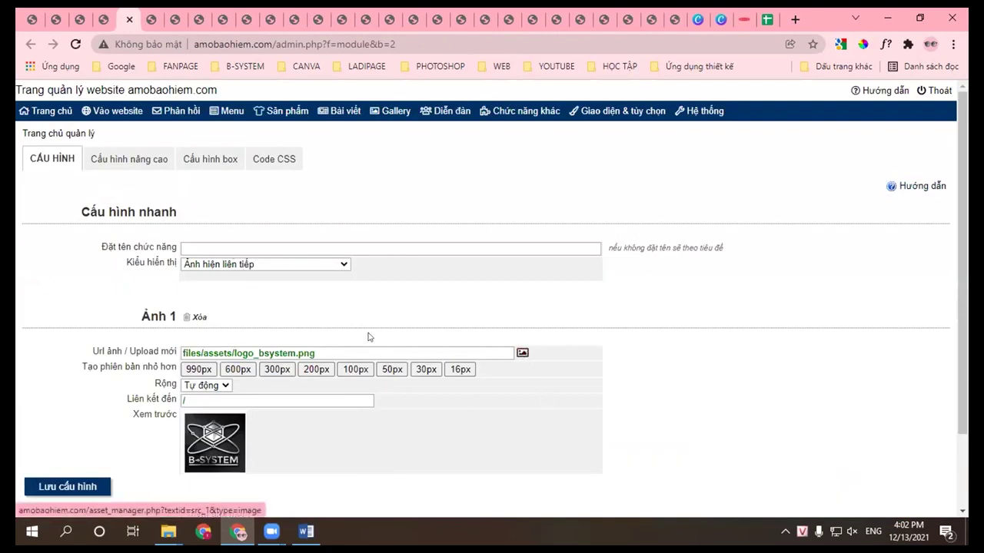
left_click(523, 354)
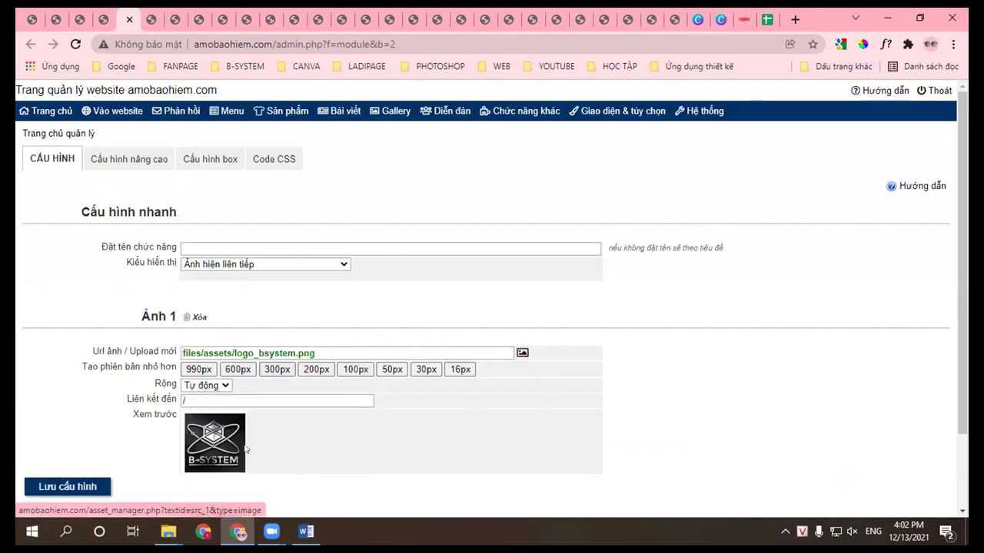
scroll(223, 430, "down", 2)
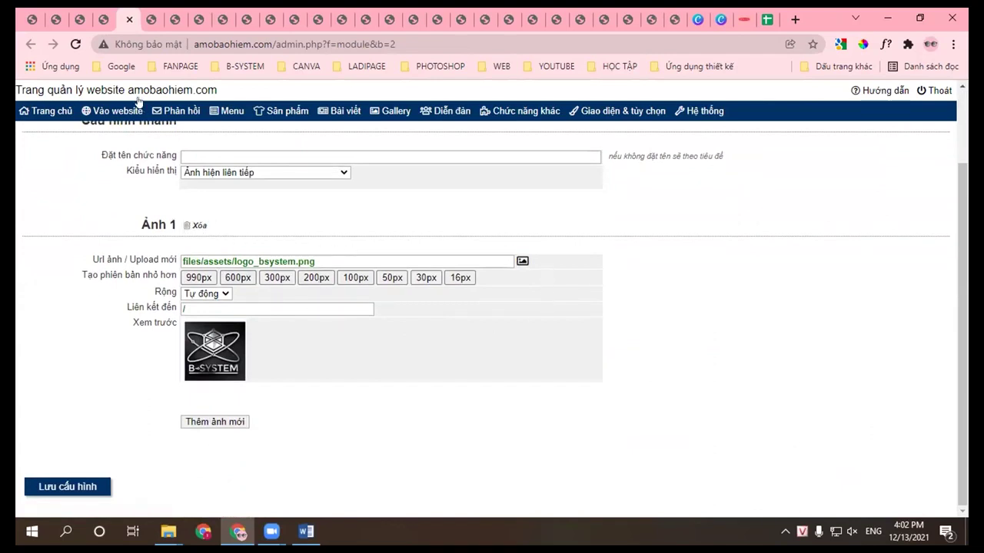
left_click(119, 112)
scroll(204, 269, "down", 5)
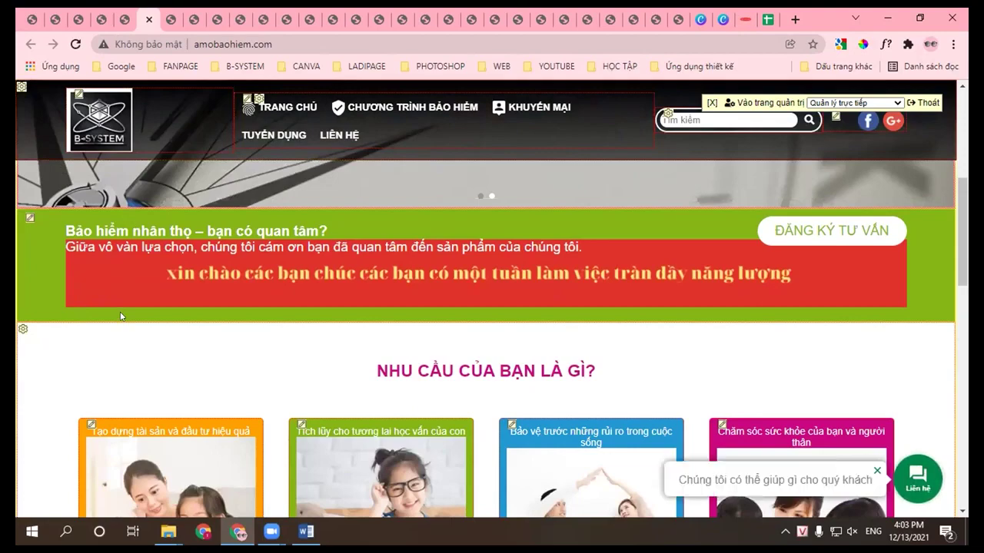
Step: Scroll the live homepage and open the settings of the header's Facebook/Google+ icon block
scroll(222, 264, "up", 5)
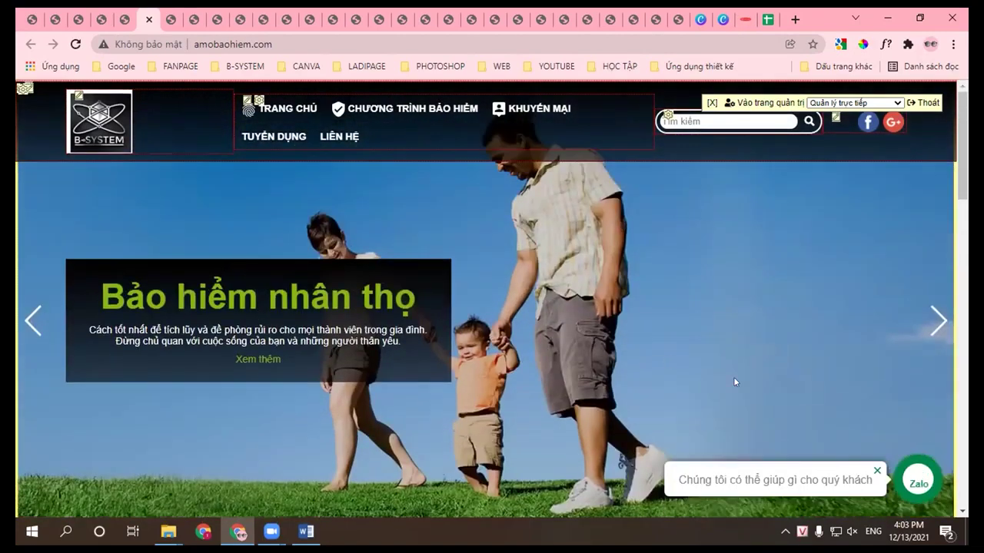
scroll(733, 378, "down", 6)
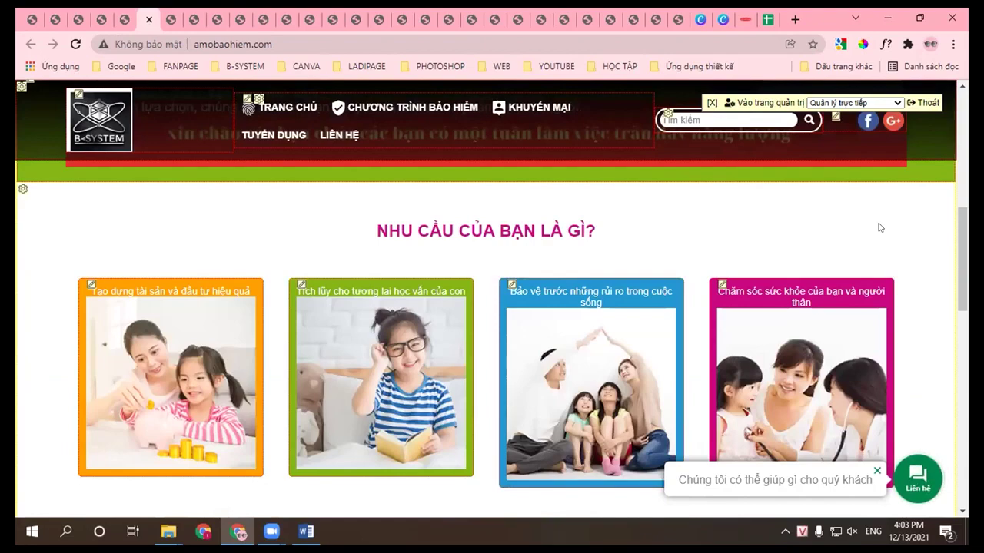
scroll(881, 219, "down", 5)
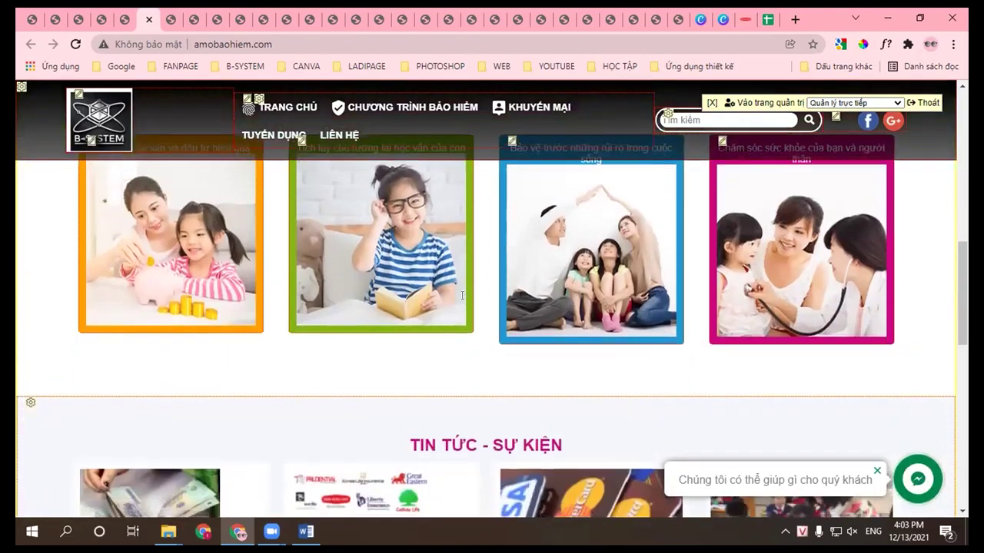
scroll(851, 376, "up", 5)
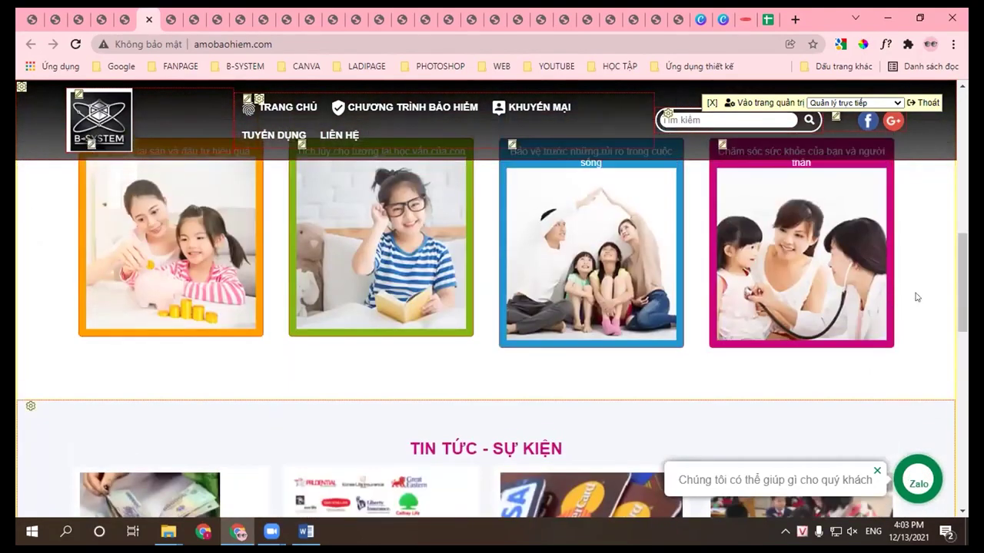
scroll(254, 189, "up", 5)
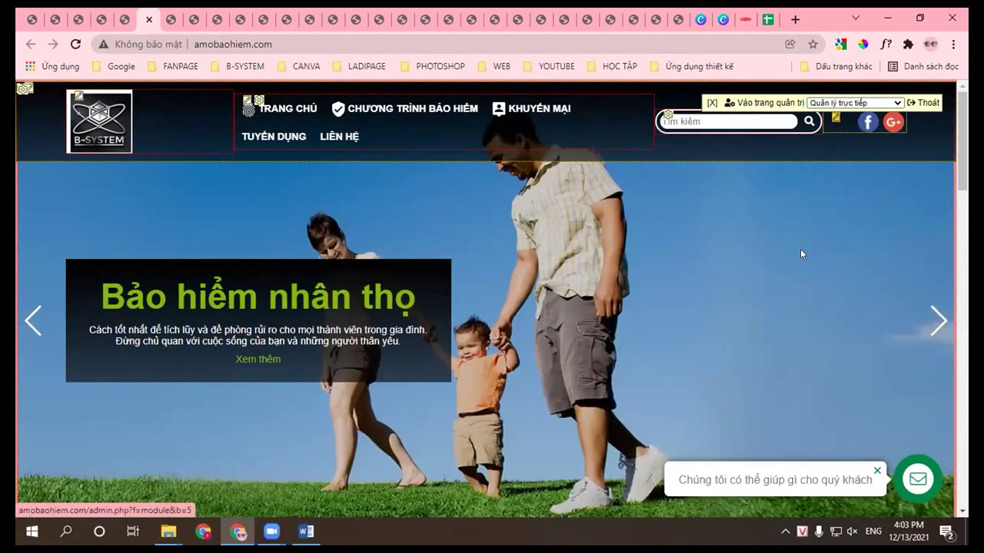
left_click(838, 119)
Step: Review the facebook.png and googleplus.png icon images without changes, then return to the admin home page
scroll(156, 228, "down", 3)
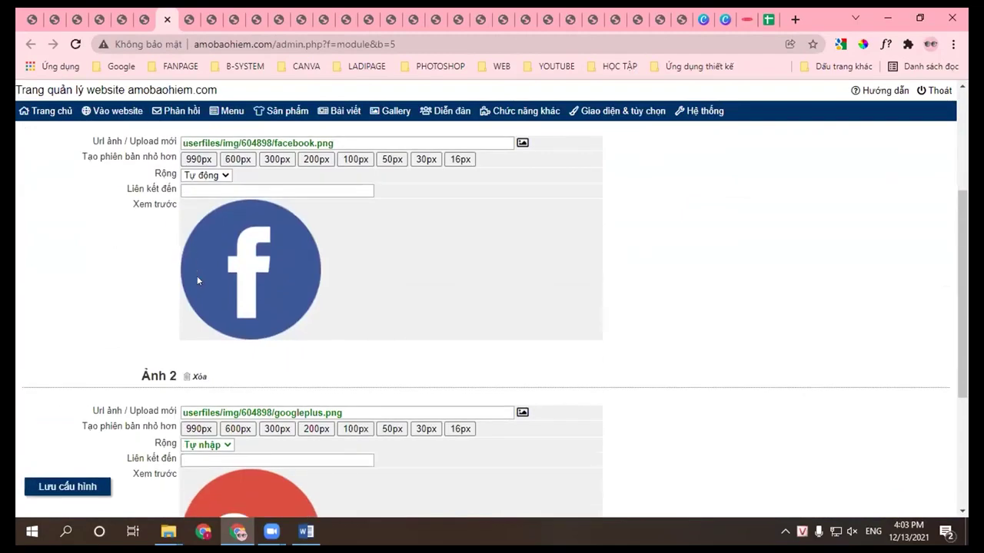
scroll(197, 277, "up", 3)
scroll(229, 341, "down", 2)
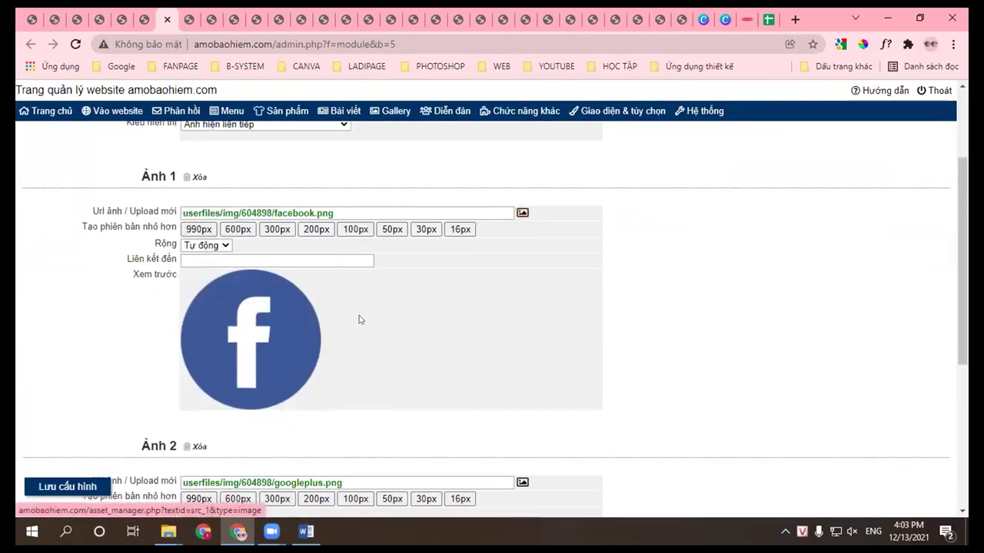
scroll(254, 307, "down", 4)
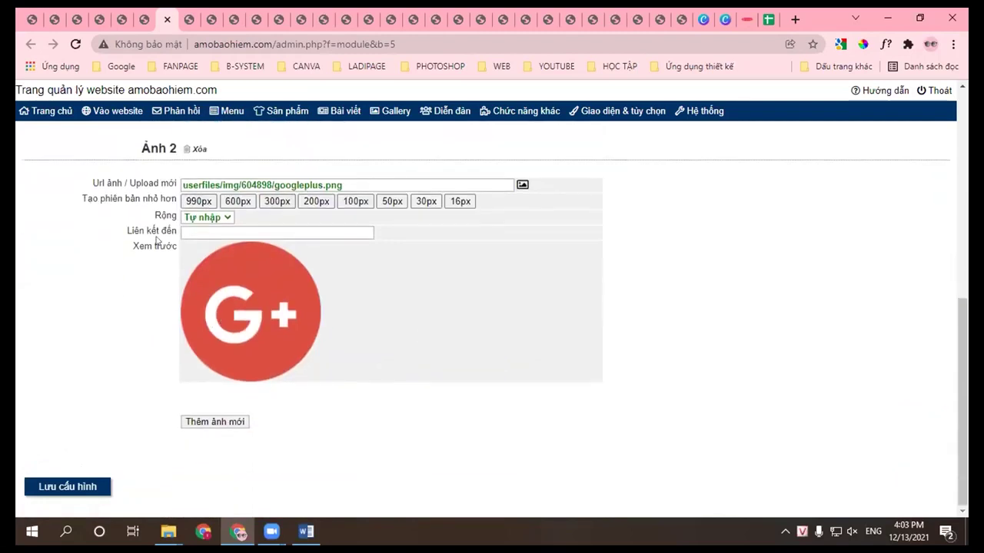
scroll(288, 269, "up", 5)
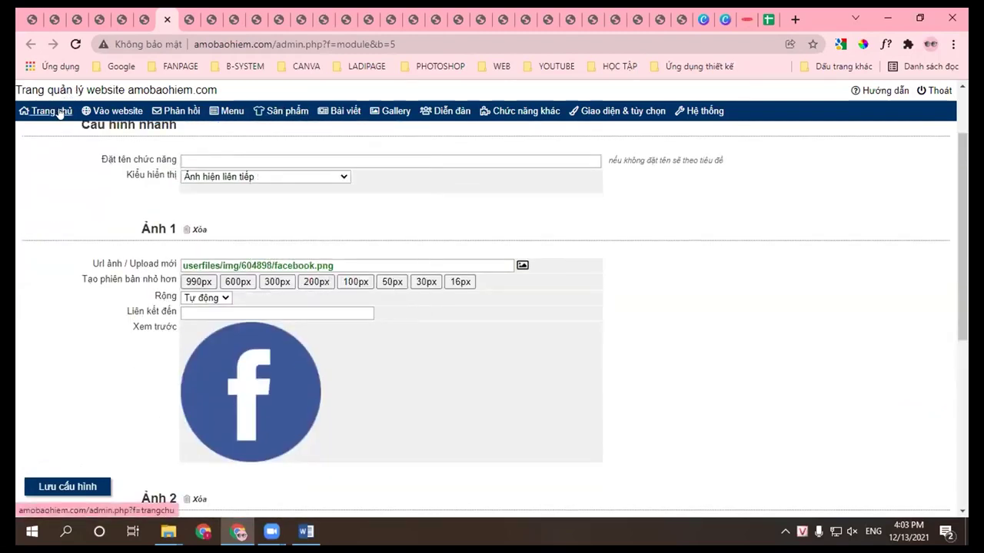
left_click(53, 112)
Step: In the live homepage's NHU CẦU CỦA BẠN LÀ GÌ? section, open the first card's image settings
left_click(112, 109)
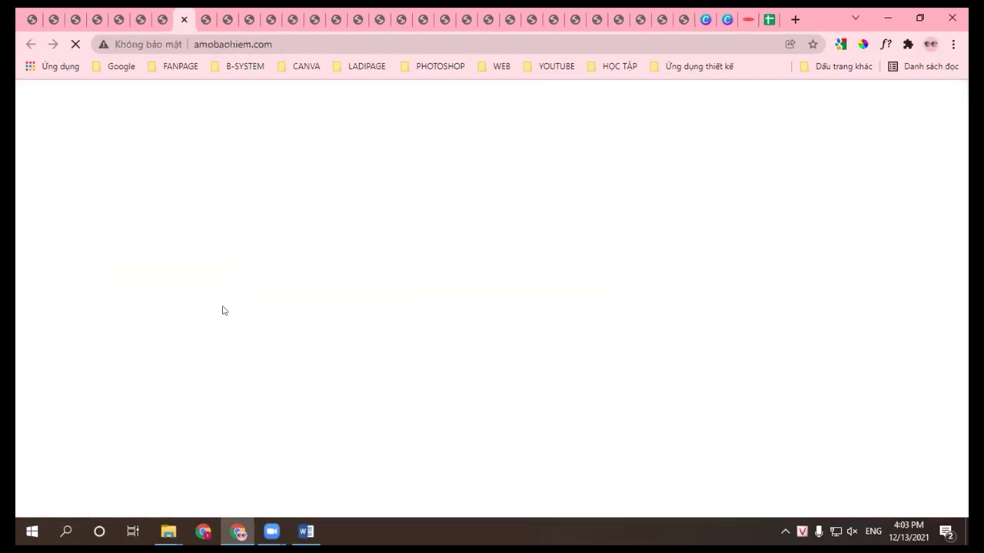
scroll(174, 198, "down", 4)
scroll(96, 272, "up", 3)
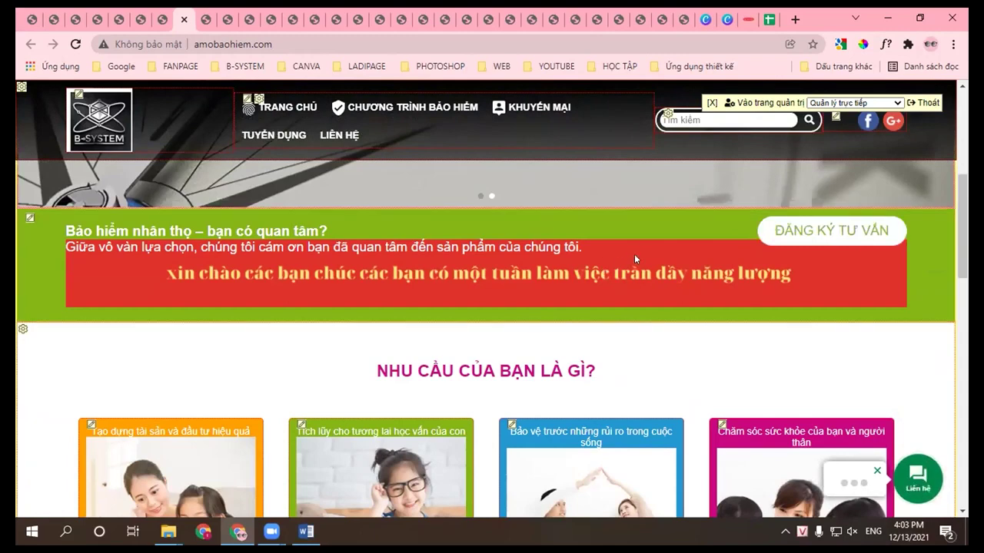
scroll(425, 356, "up", 1)
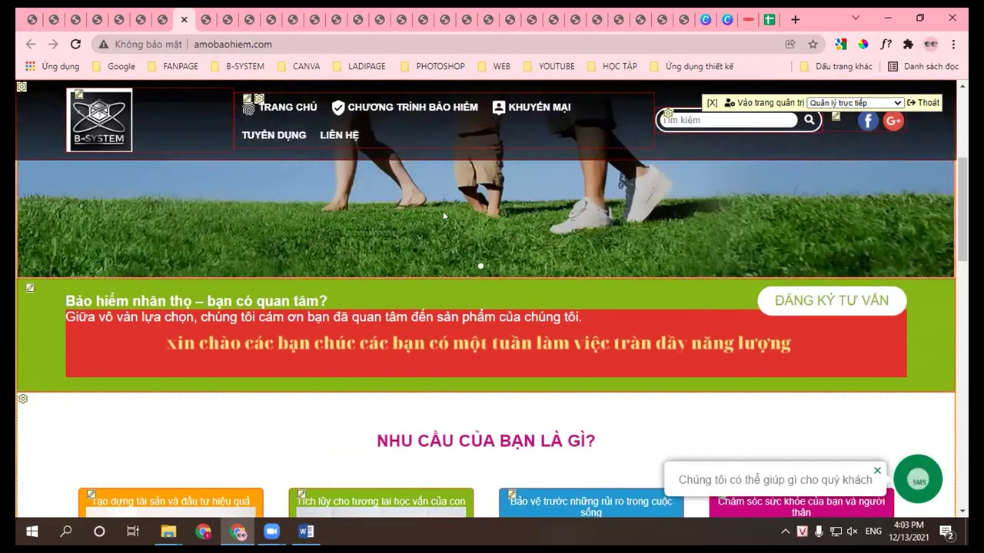
scroll(430, 350, "down", 4)
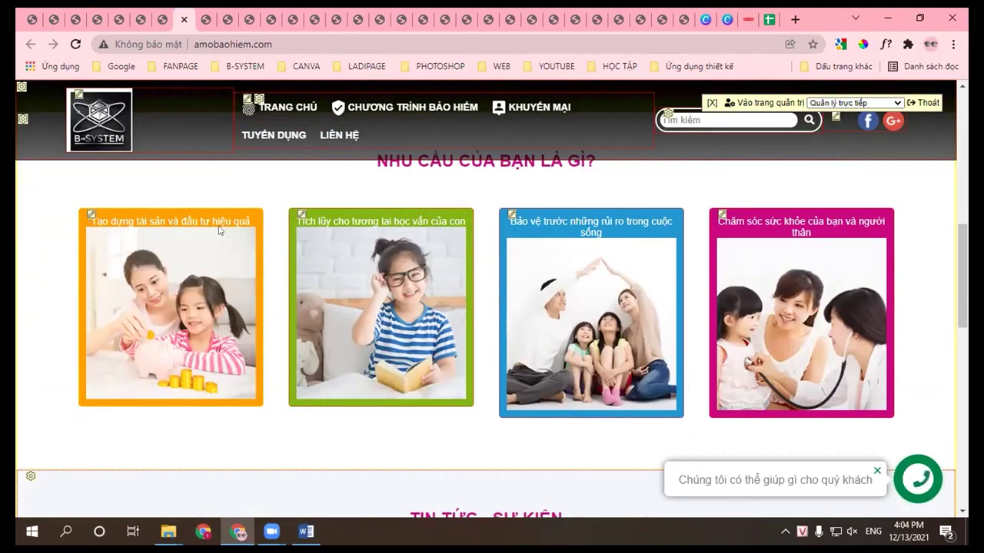
left_click(185, 310)
Step: Swap the first card's piggy-bank image for the Lovepik golden rose map from Ảnh nền zoom and save
scroll(201, 286, "down", 1)
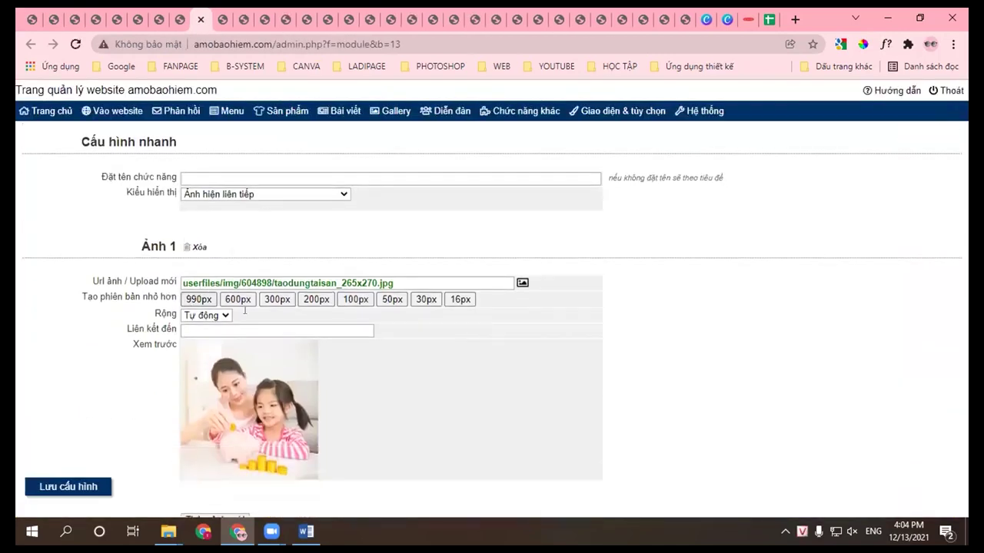
left_click(193, 246)
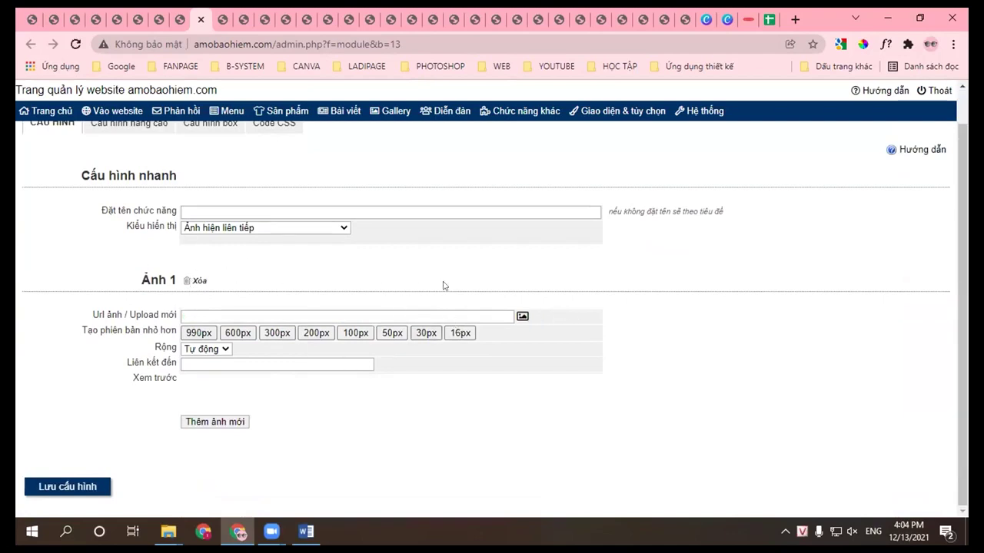
left_click(521, 318)
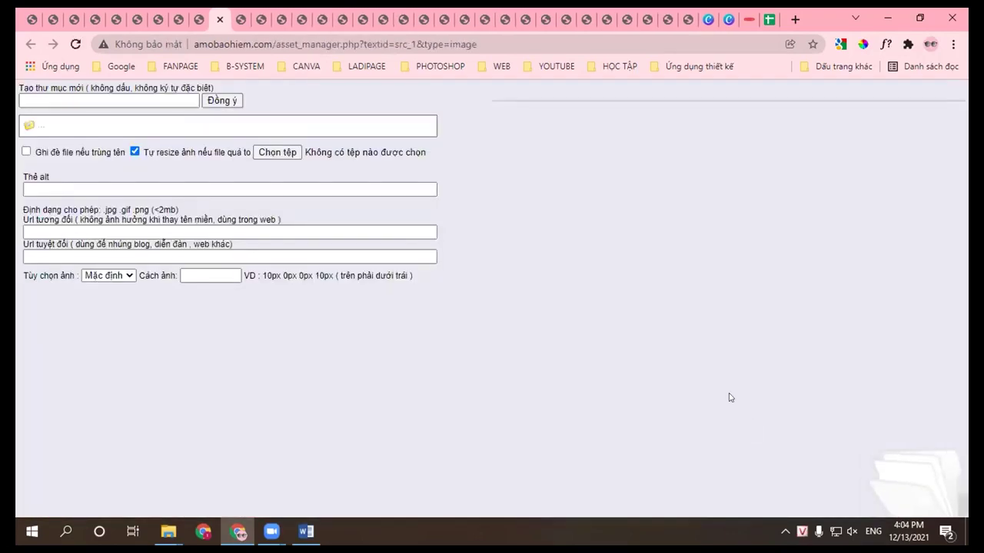
left_click(273, 151)
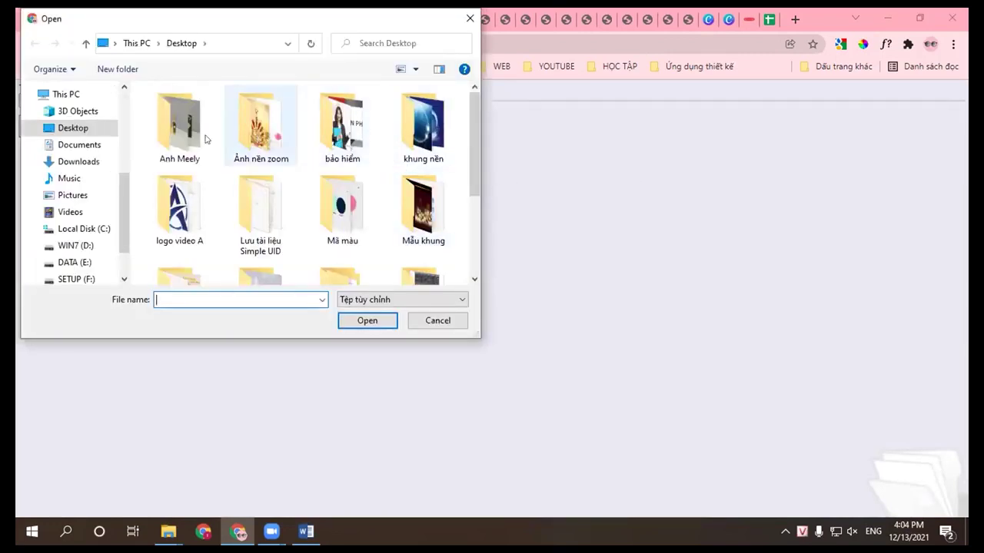
scroll(330, 194, "down", 1)
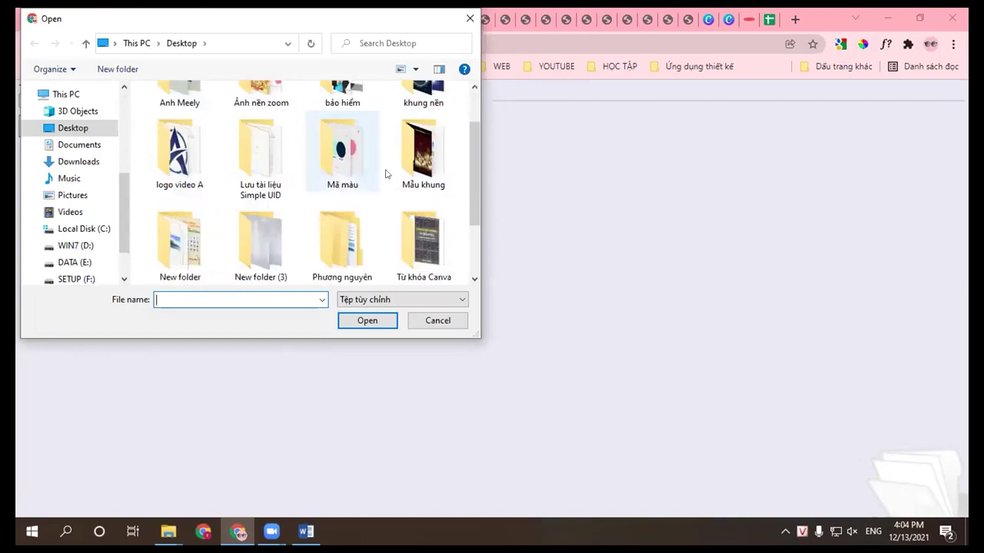
scroll(417, 154, "up", 1)
double_click(256, 127)
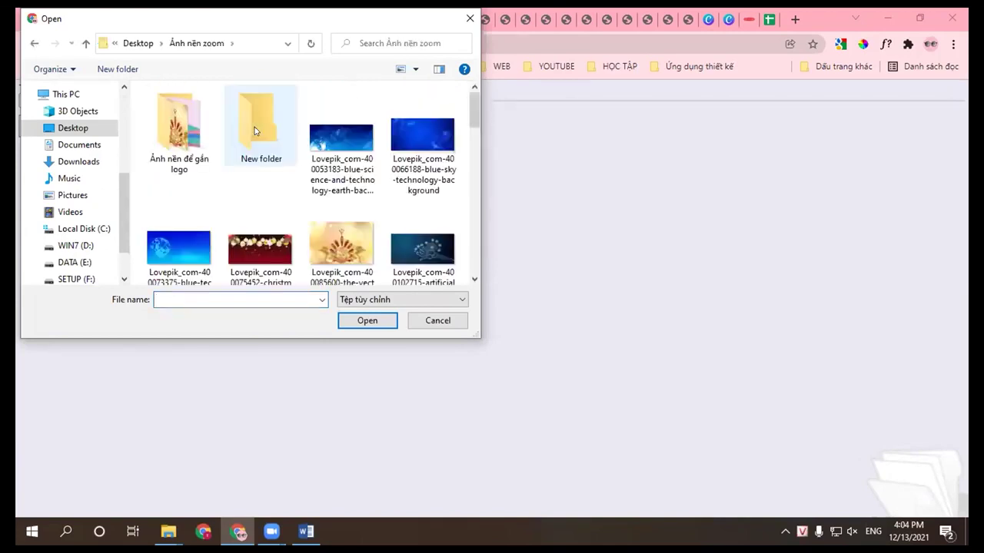
left_click(332, 245)
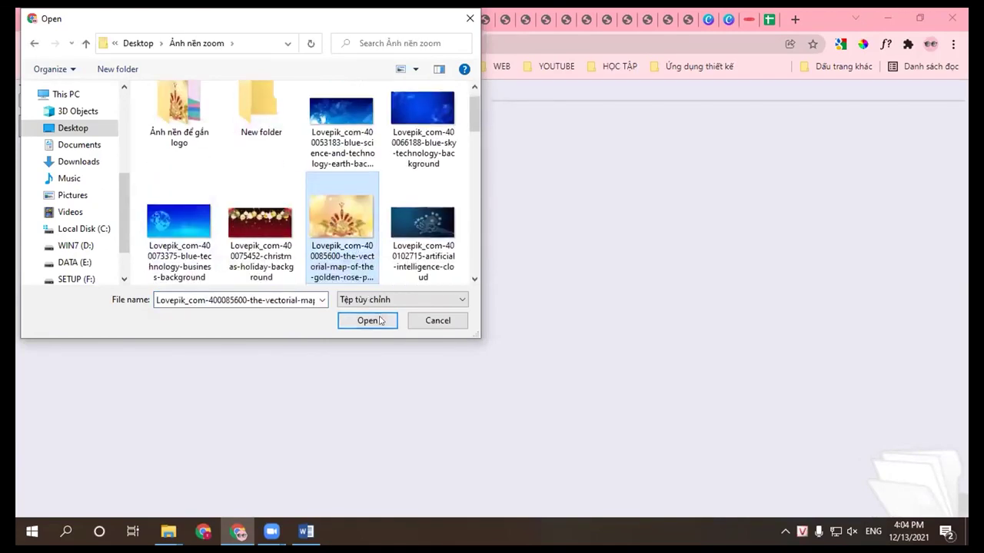
left_click(367, 321)
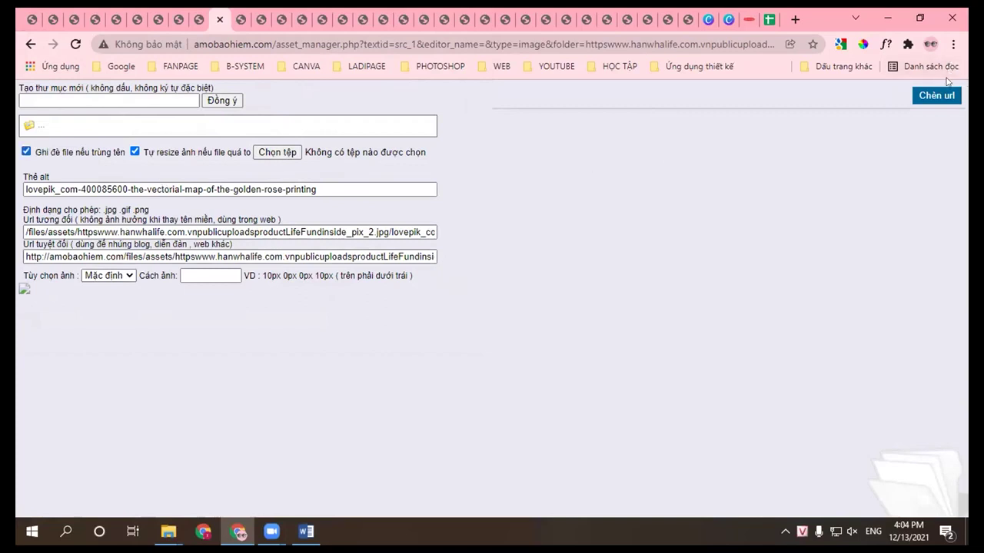
left_click(938, 98)
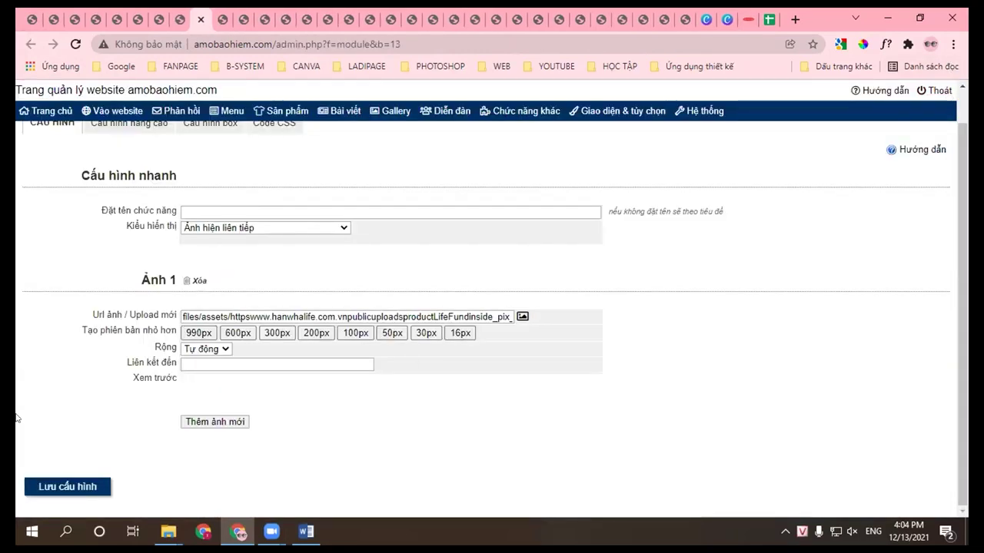
left_click(42, 482)
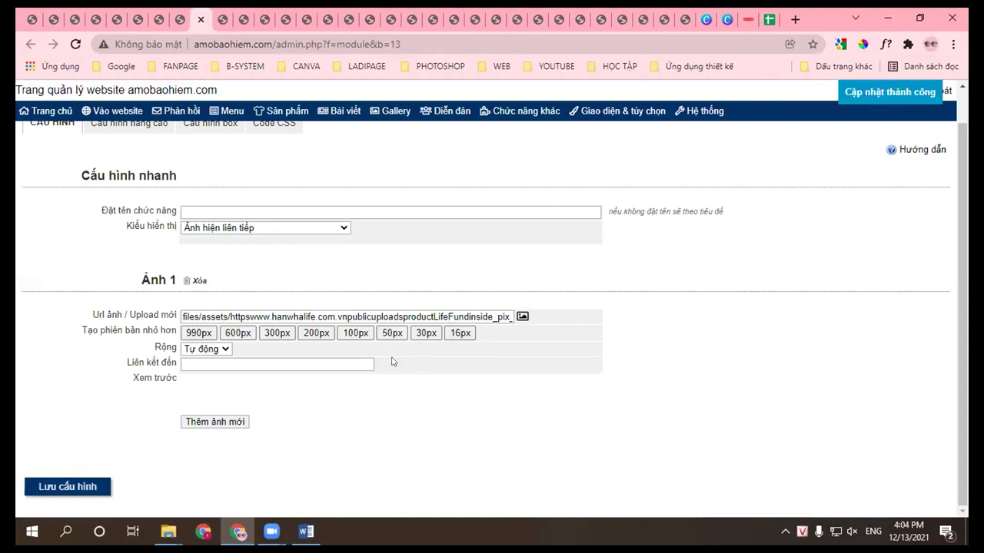
Step: View the live homepage and open the orange need card's image block settings
left_click(116, 111)
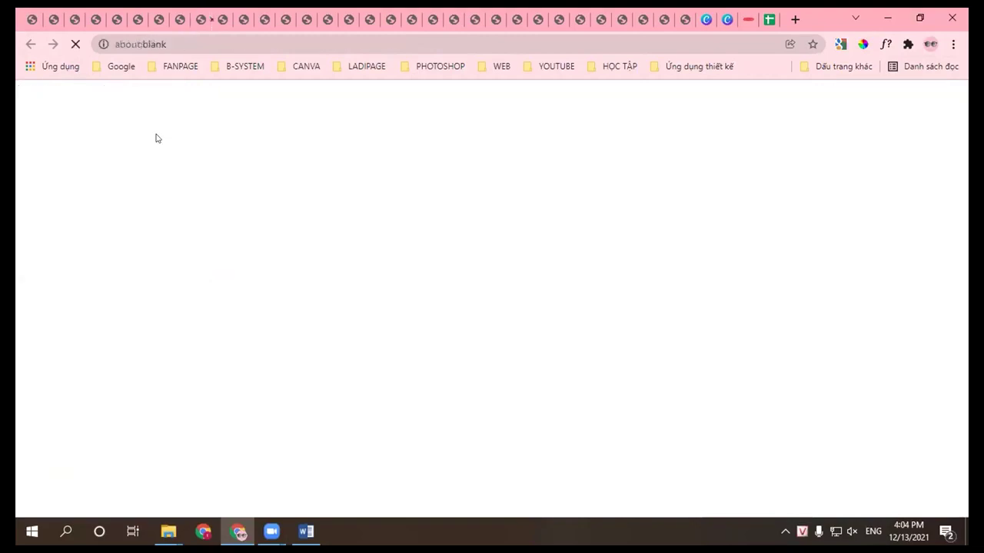
scroll(333, 321, "down", 8)
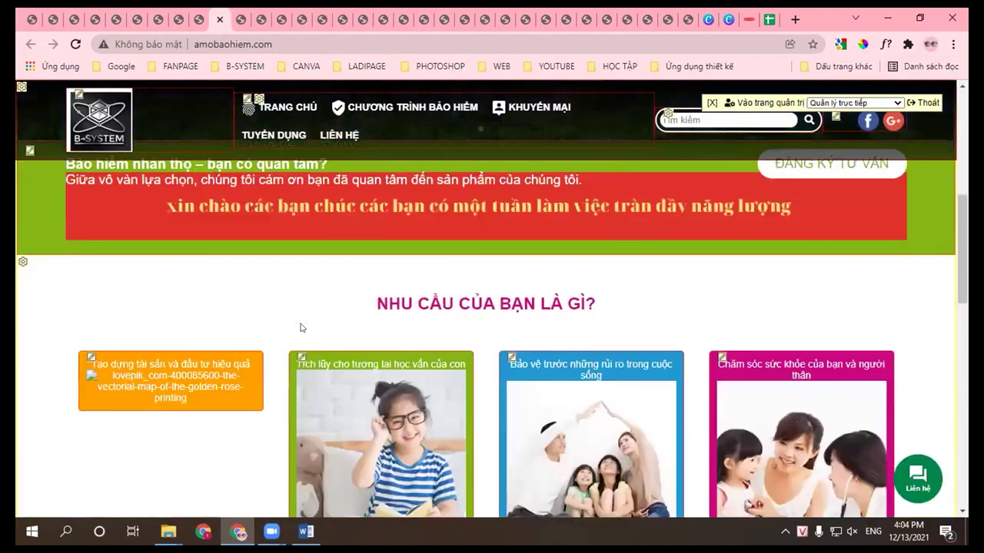
scroll(152, 292, "up", 4)
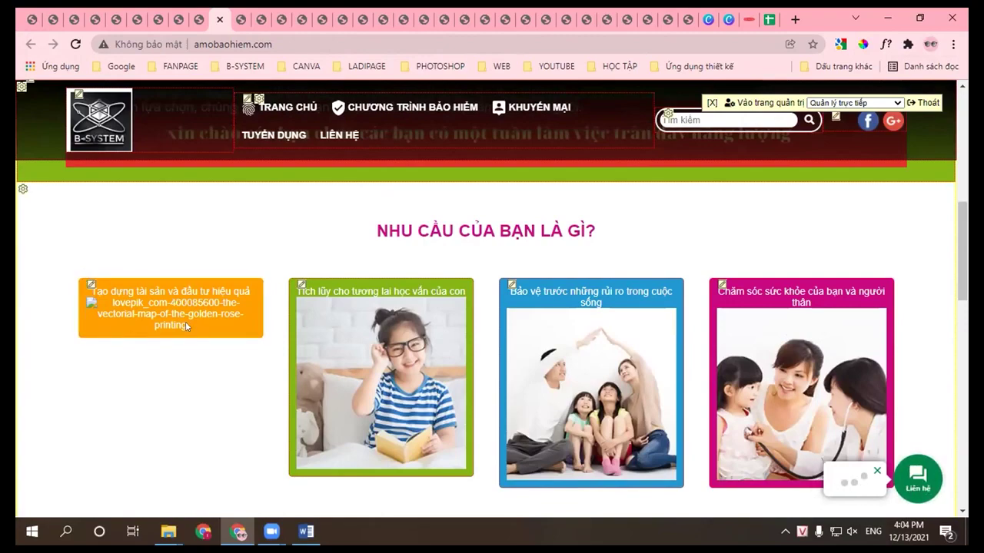
scroll(186, 322, "down", 4)
scroll(185, 334, "up", 4)
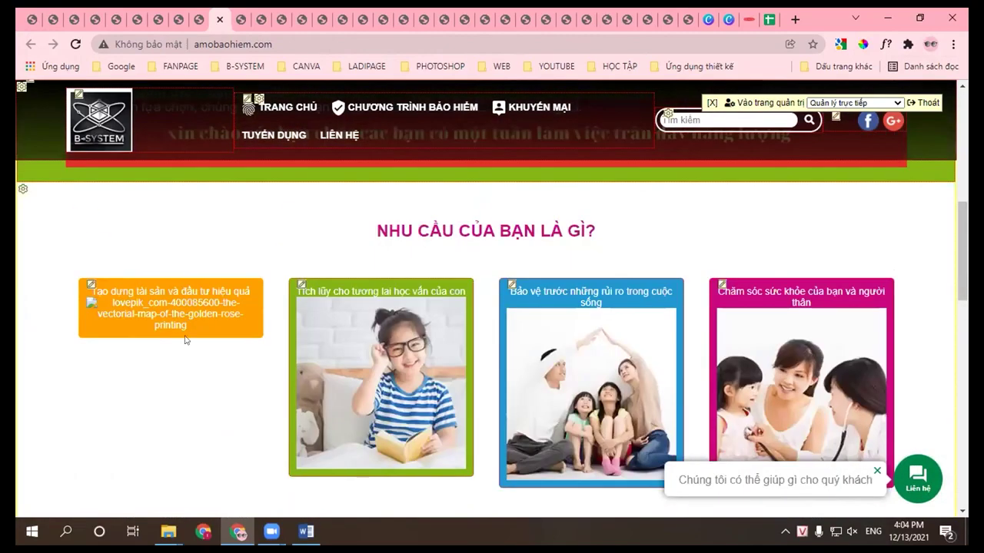
left_click(90, 290)
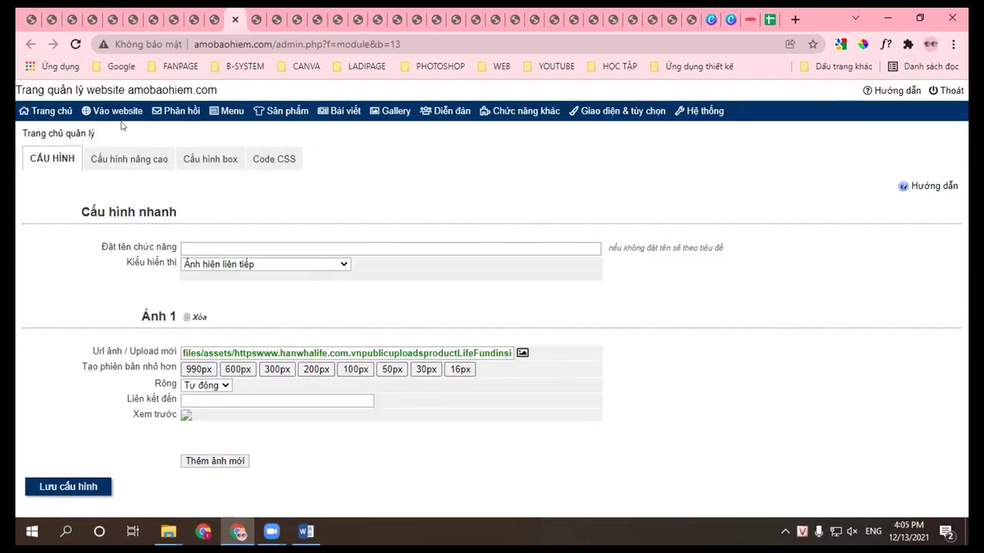
Step: Upload 'Chào ngày mới' from the Desktop as the orange card's image, insert its URL and save
left_click(522, 353)
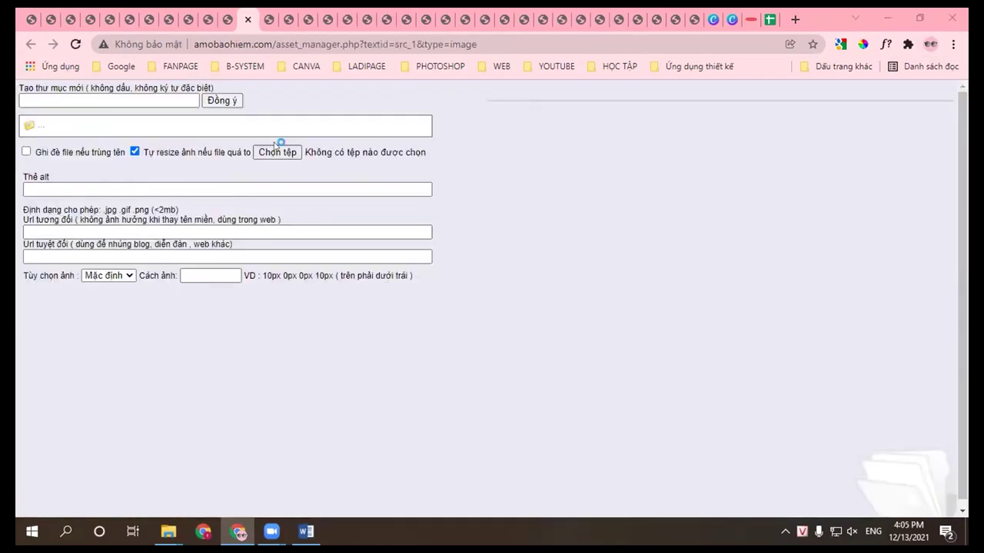
left_click(275, 147)
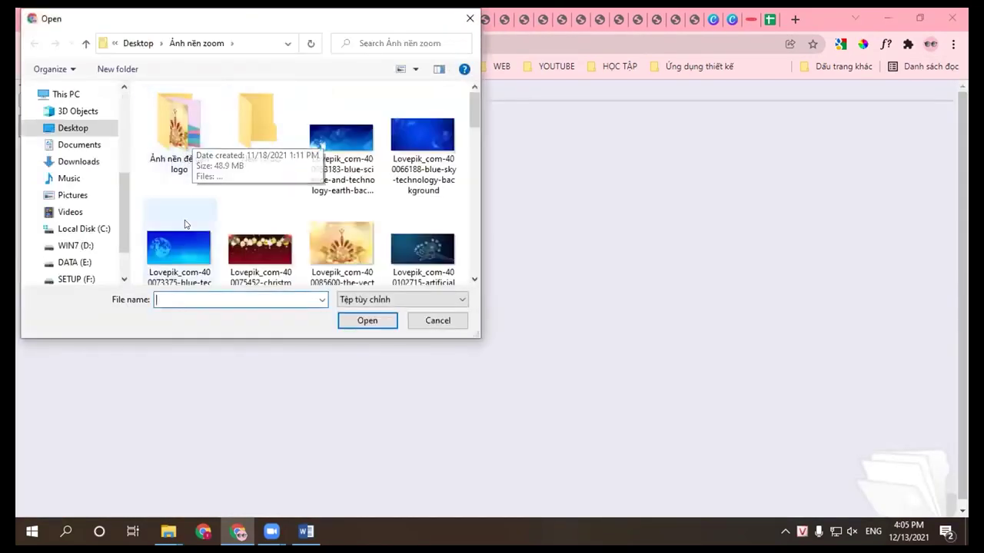
left_click(73, 127)
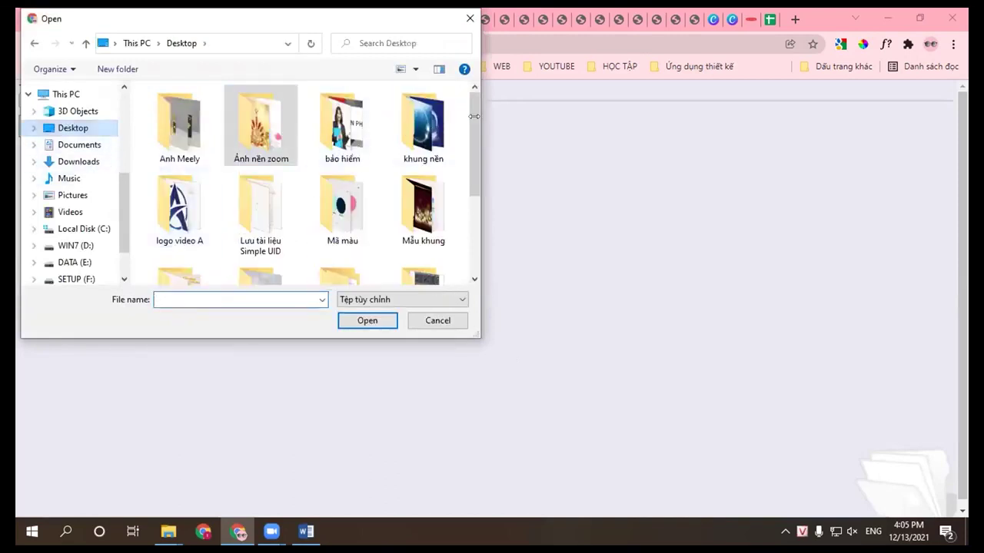
scroll(430, 208, "down", 3)
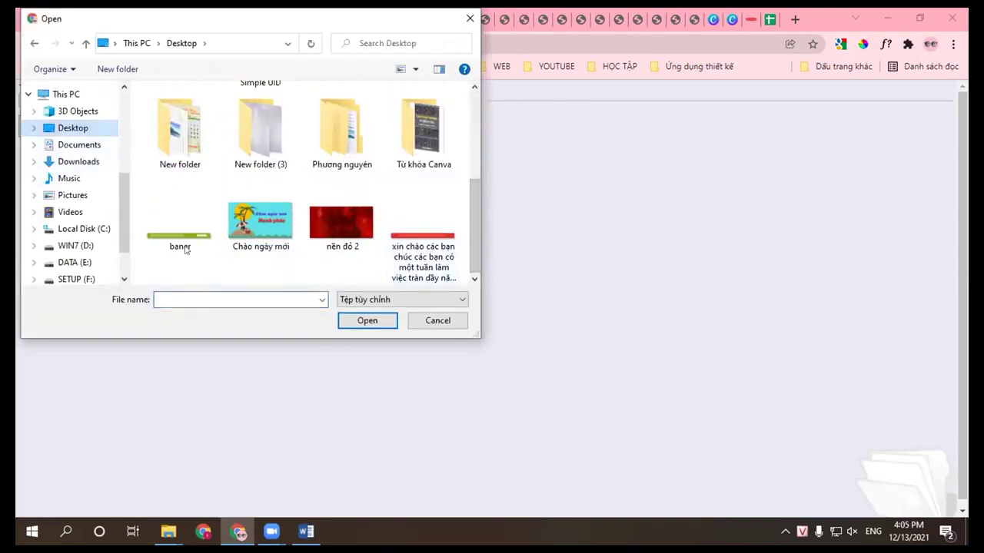
left_click(261, 227)
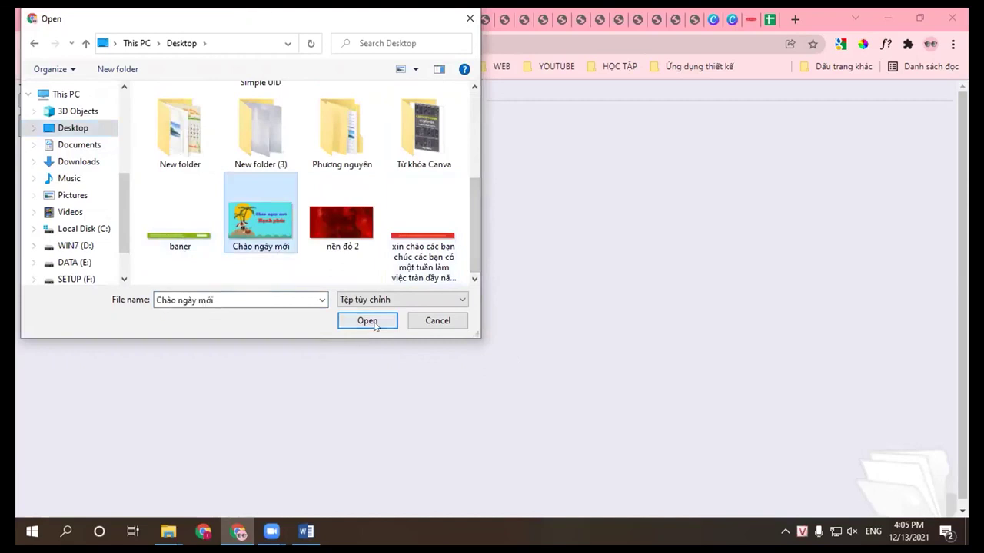
left_click(367, 321)
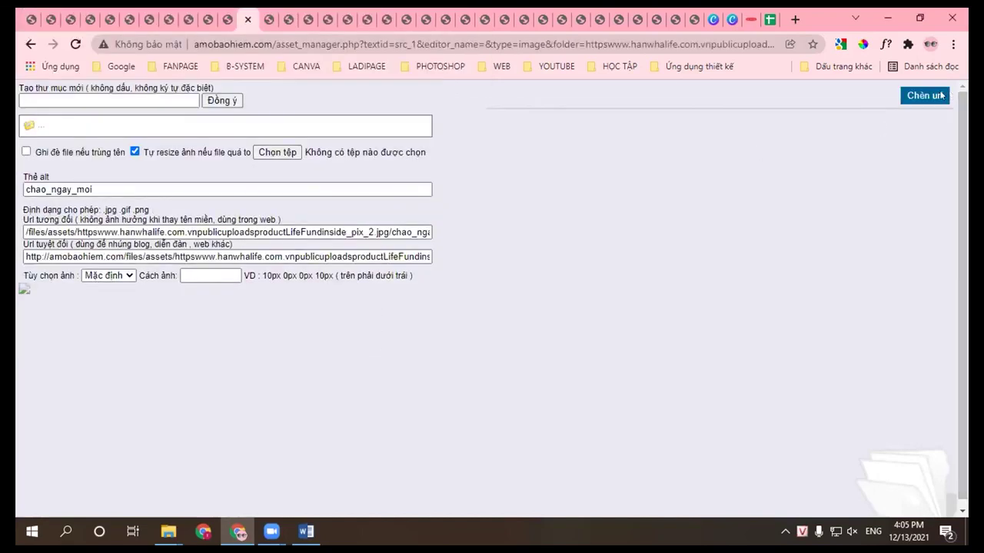
left_click(941, 95)
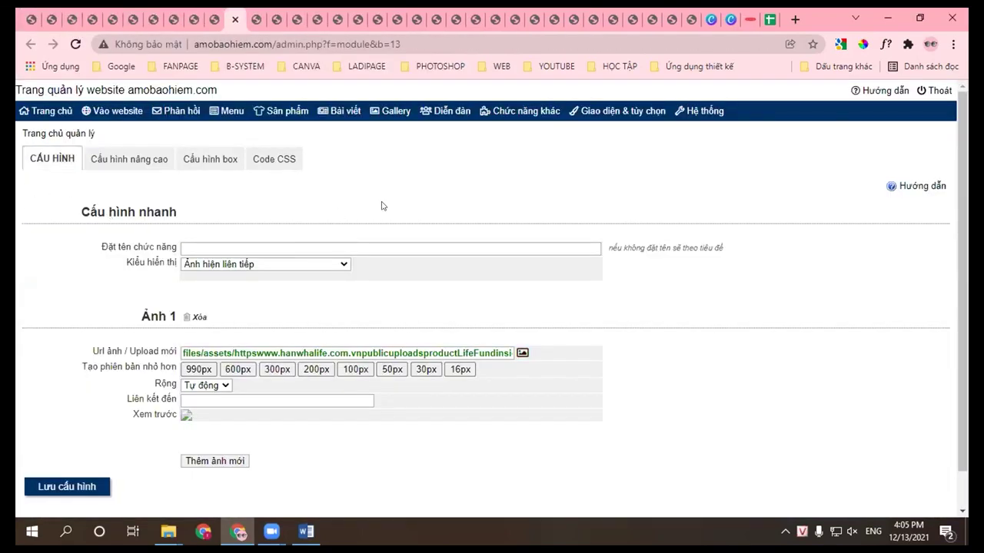
left_click(73, 484)
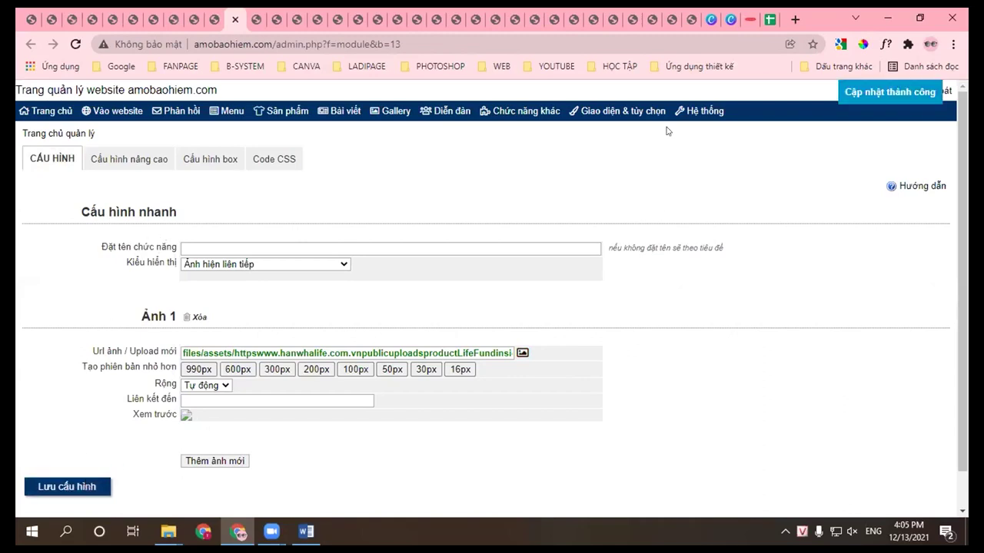
left_click(115, 110)
Step: Find the orange card's broken chao_ngay_moi image on the homepage and reopen its image settings
scroll(292, 257, "down", 5)
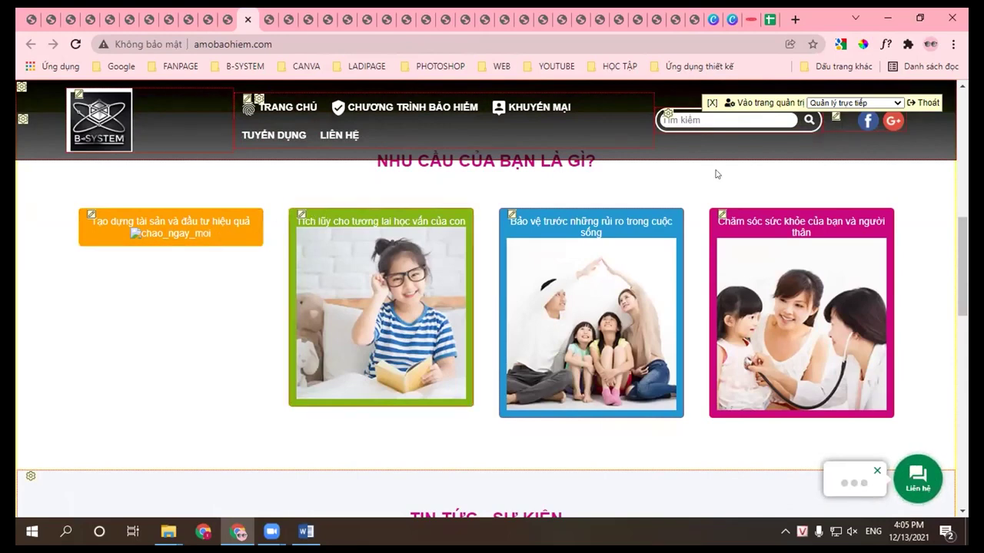
scroll(689, 231, "up", 3)
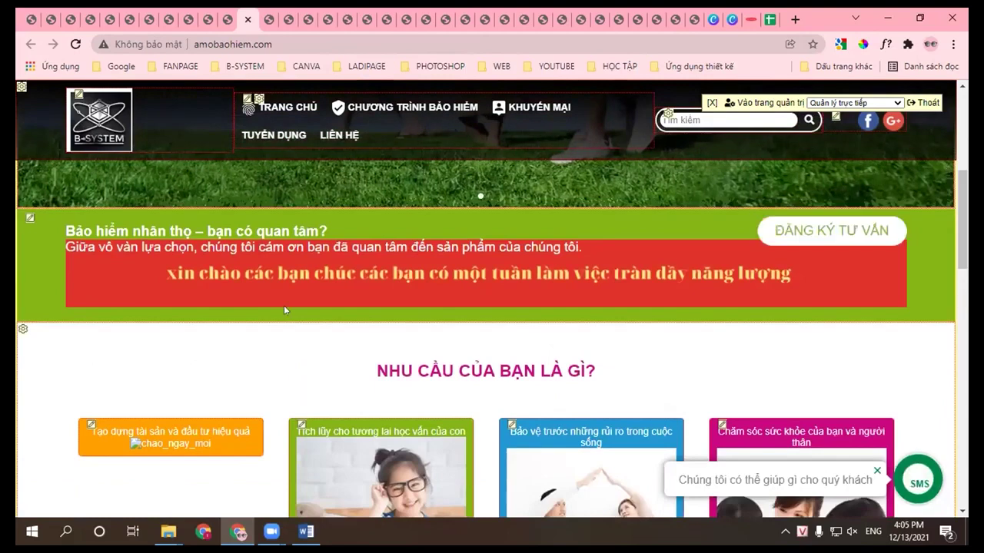
scroll(283, 305, "down", 2)
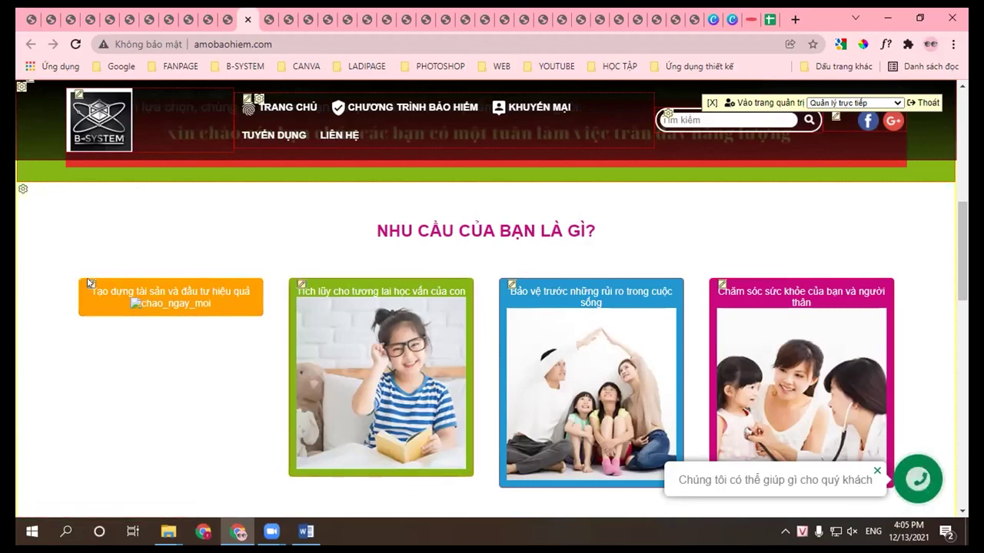
left_click(86, 284)
scroll(231, 330, "down", 1)
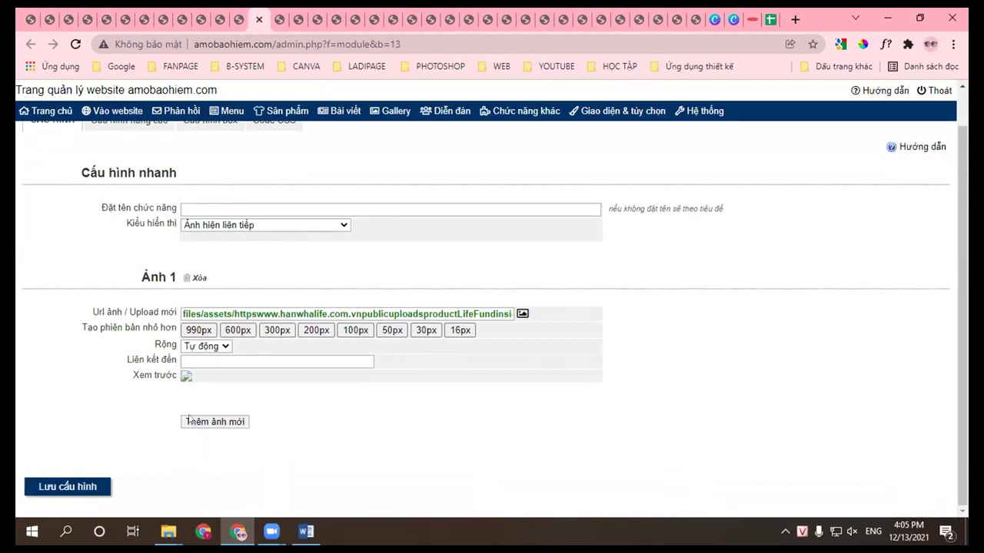
Step: Add a second image slot, Ảnh 2, to the orange card's image block
left_click(191, 420)
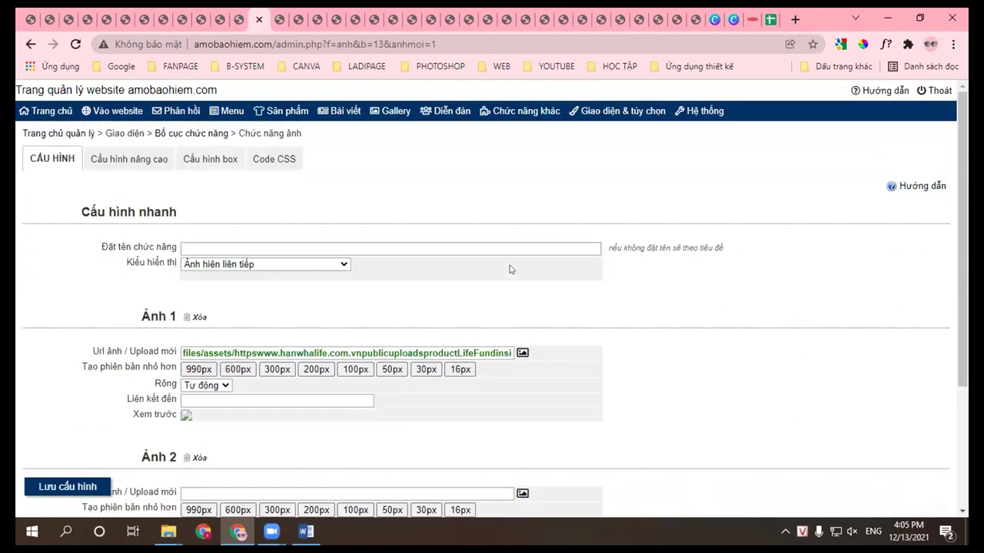
scroll(401, 361, "down", 2)
scroll(279, 331, "up", 1)
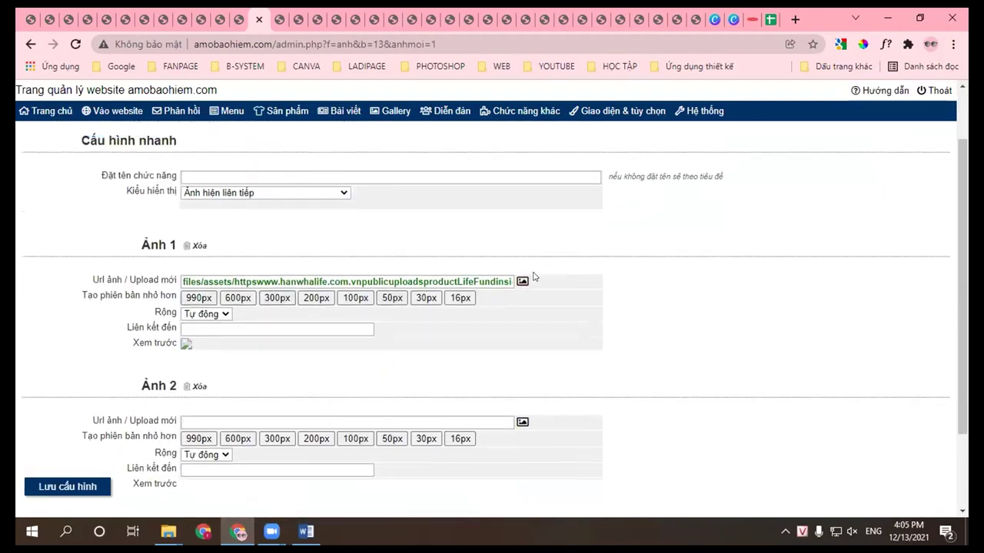
Step: Upload the blue-technology background from the Ảnh nền zoom folder as Ảnh 2, insert it and save
left_click(524, 421)
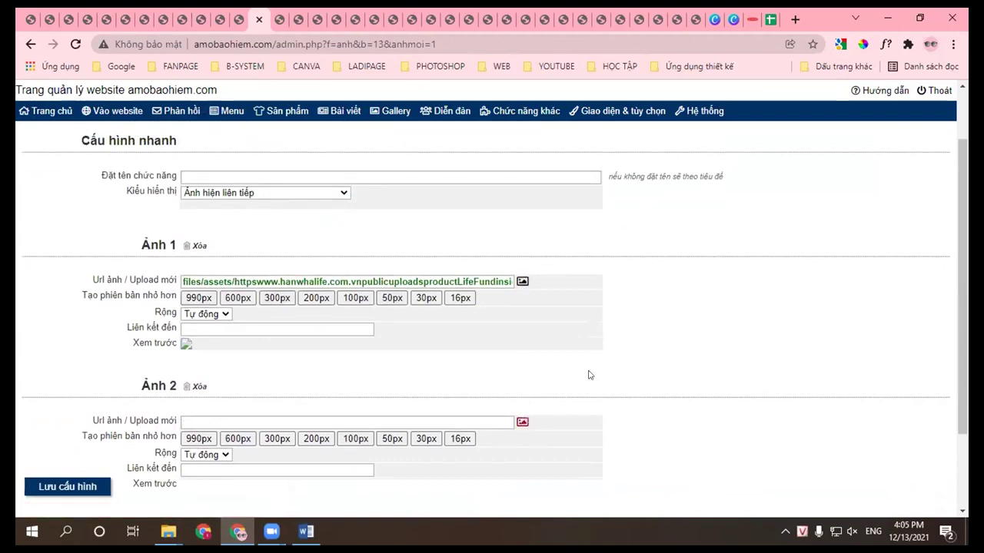
left_click(277, 151)
double_click(262, 122)
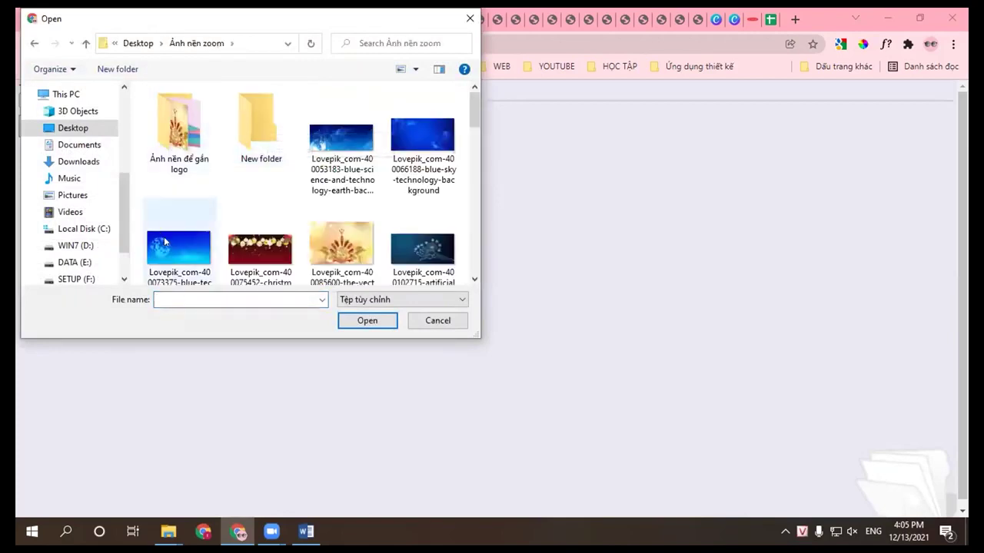
left_click(165, 242)
left_click(367, 320)
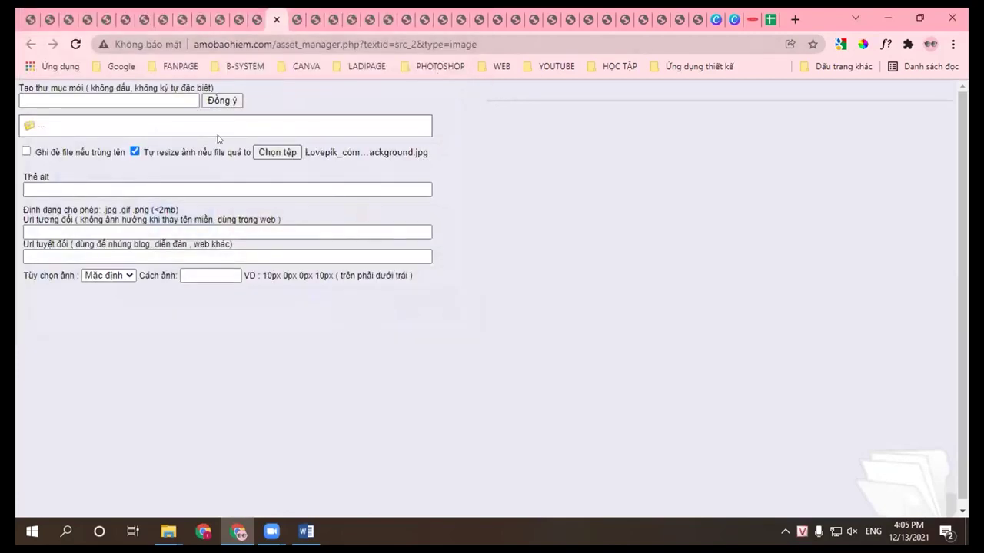
left_click(26, 152)
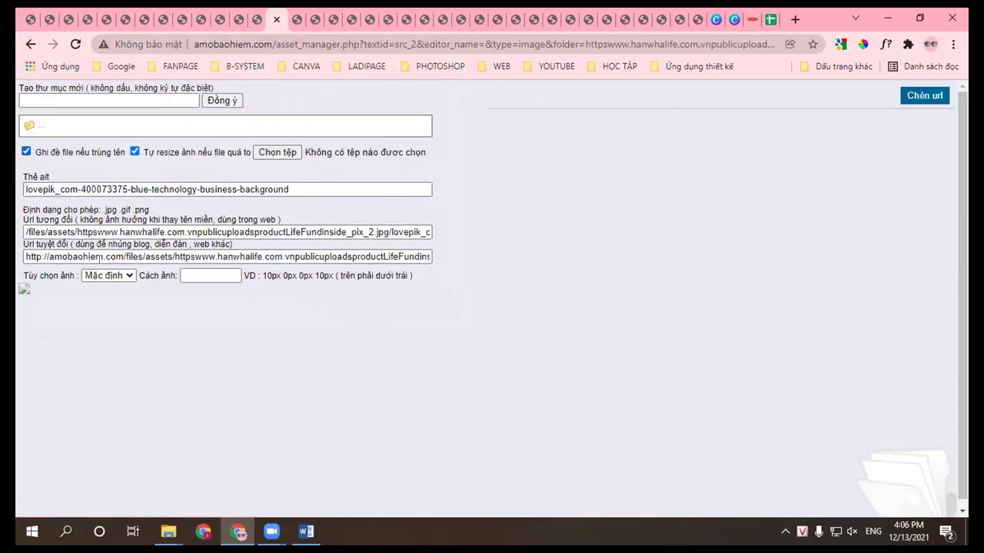
left_click(914, 103)
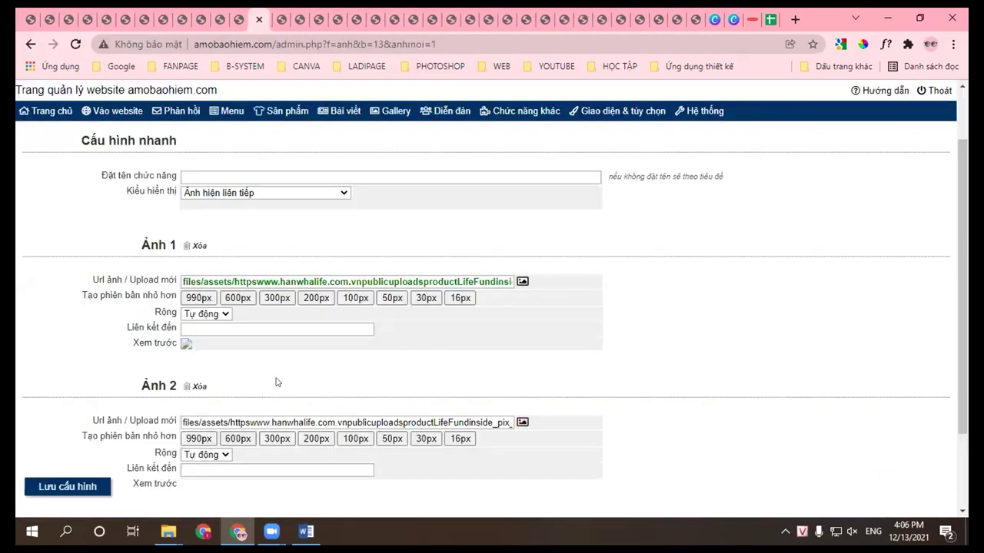
left_click(67, 487)
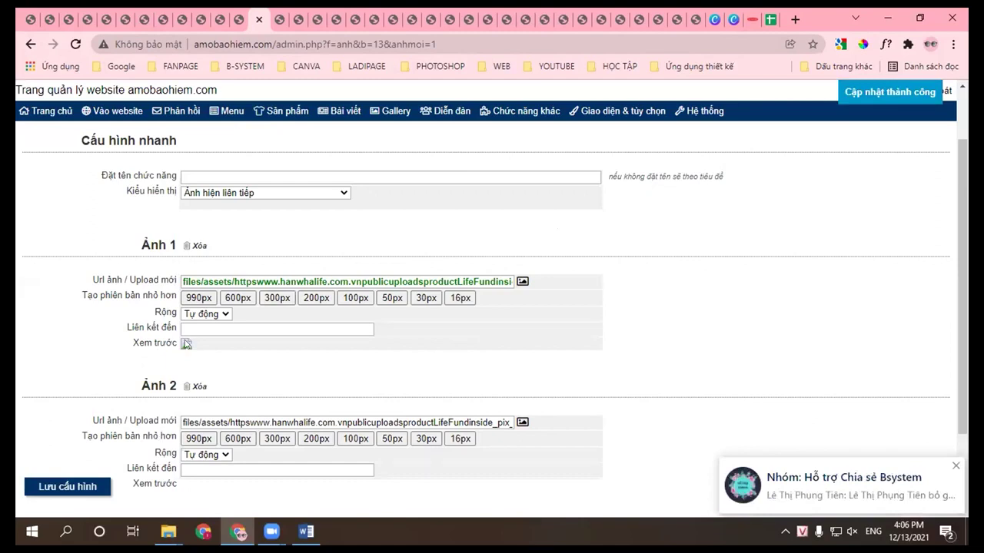
scroll(219, 419, "down", 3)
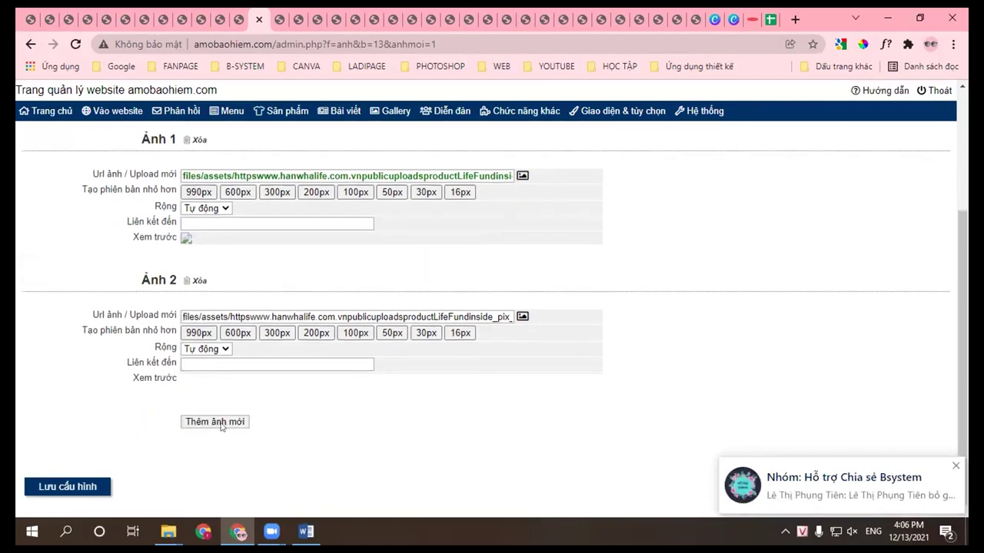
Step: Check the orange card's images on the live website, then open the green card's image settings
left_click(100, 114)
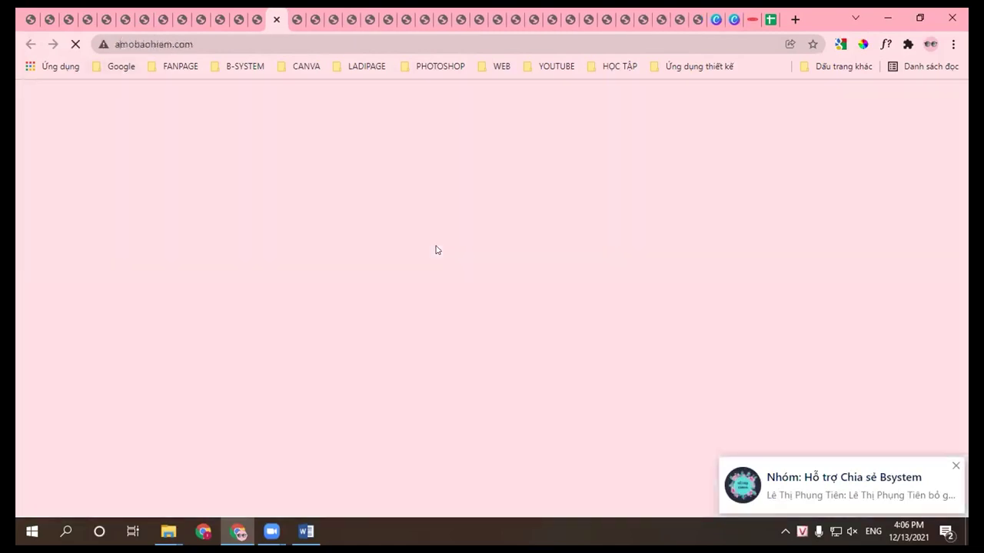
scroll(437, 246, "down", 3)
scroll(436, 251, "down", 5)
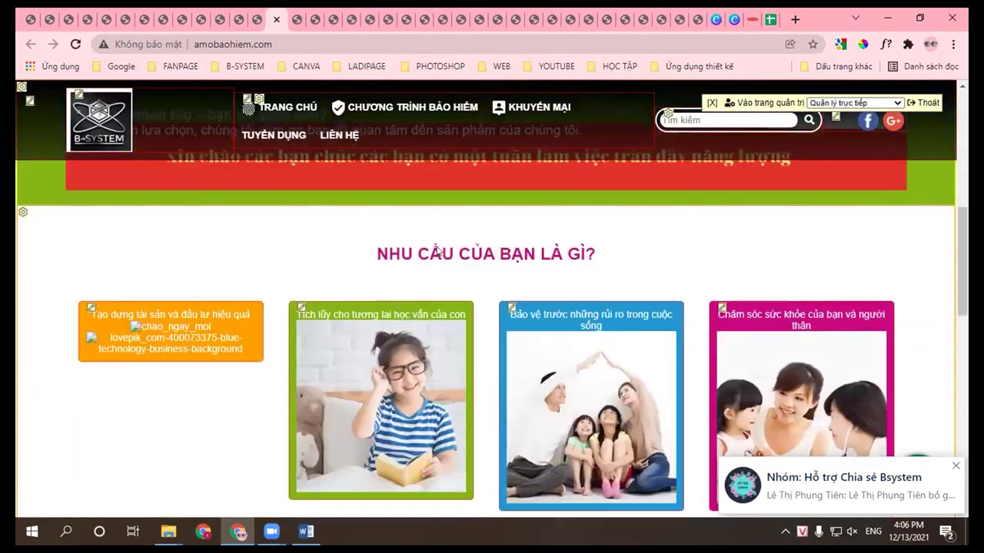
scroll(178, 281, "up", 1)
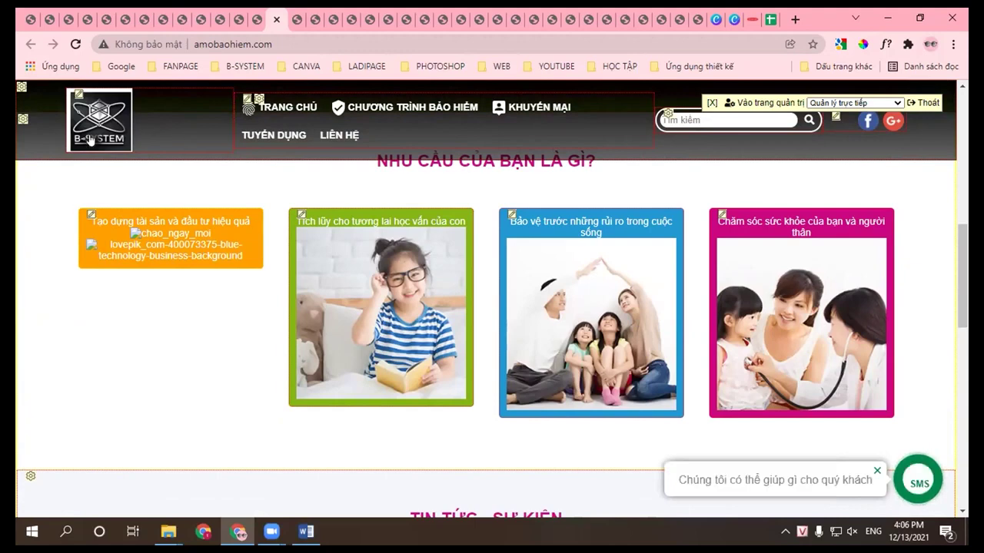
left_click(301, 214)
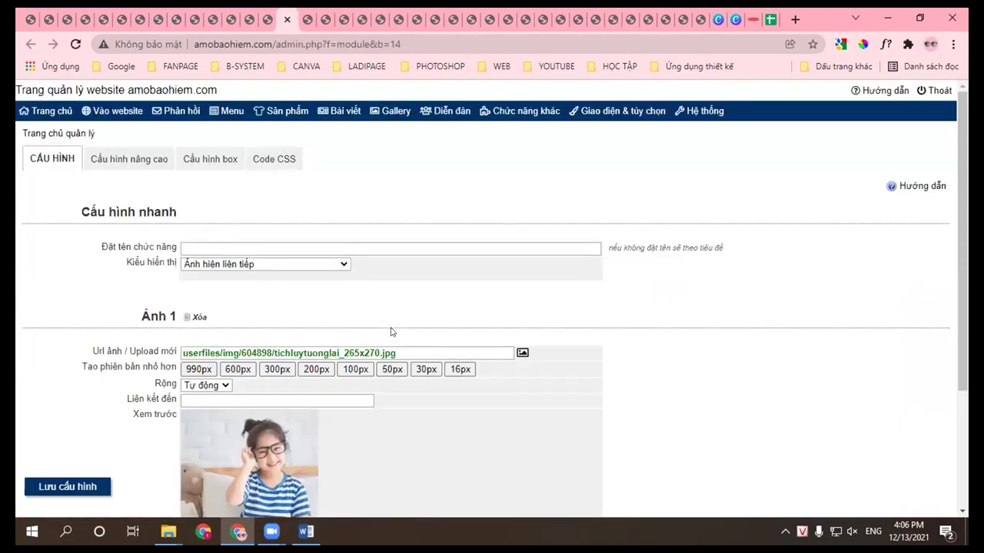
Step: Add an empty Ảnh 2 slot beneath tichluytuonglai_265x270.jpg in the green card's image block
scroll(390, 332, "down", 2)
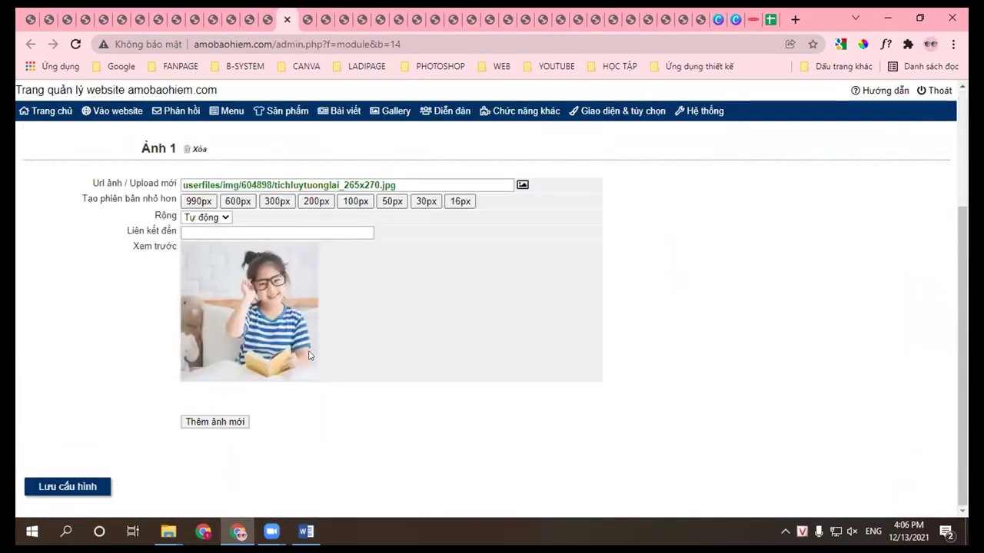
left_click(224, 422)
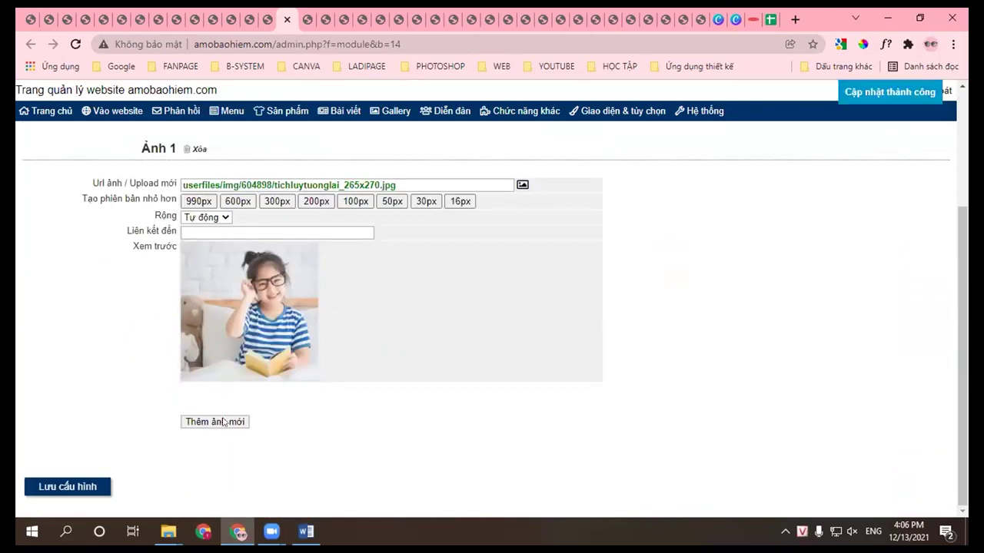
scroll(223, 422, "down", 5)
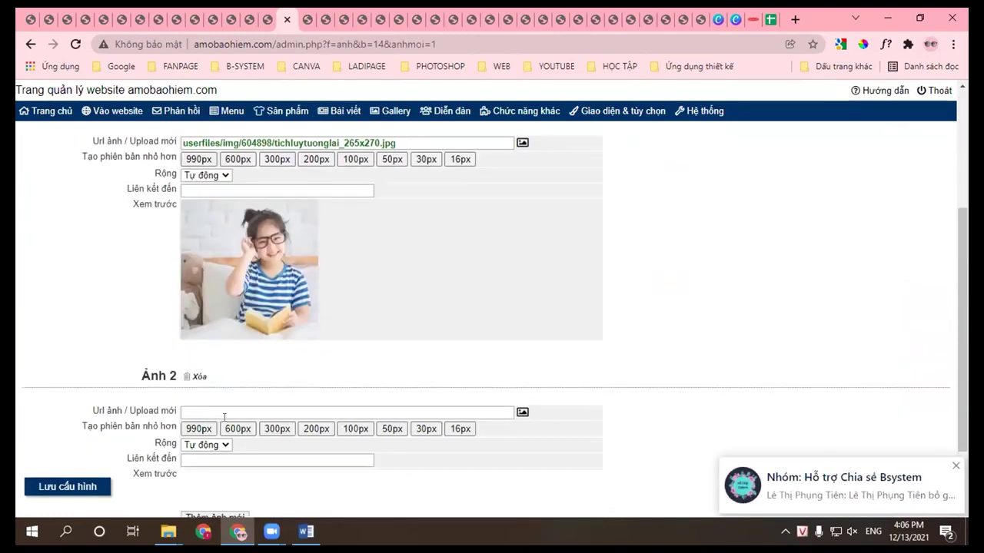
scroll(228, 421, "up", 4)
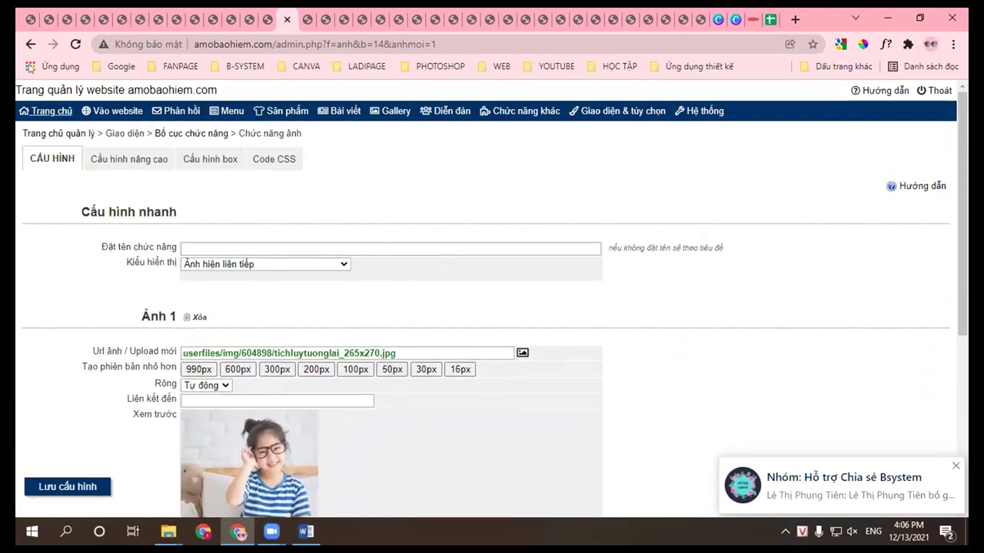
Step: Close the leftover amobaohiem.com homepage and admin tabs until about nine remain
left_click(275, 23)
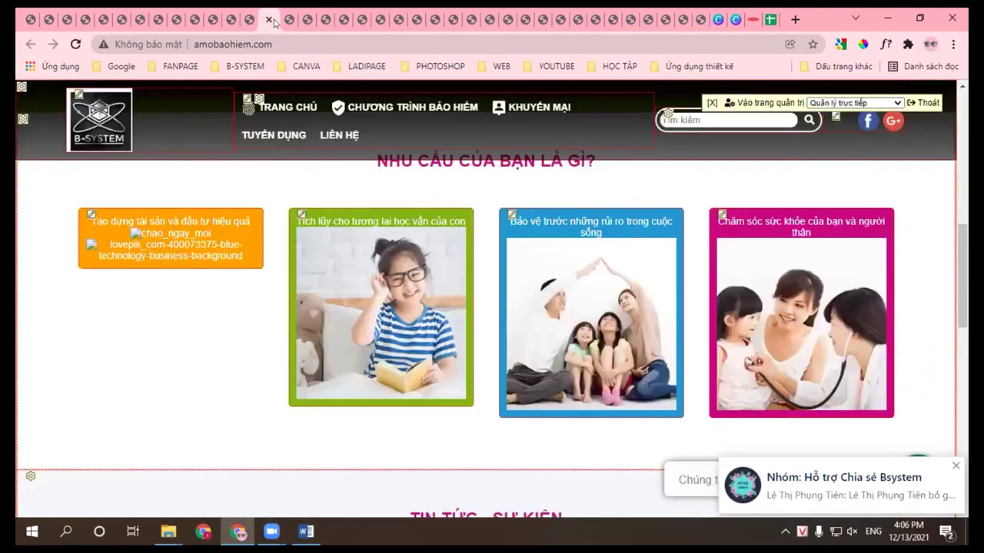
left_click(266, 20)
left_click(249, 20)
left_click(249, 20)
left_click(231, 19)
left_click(231, 20)
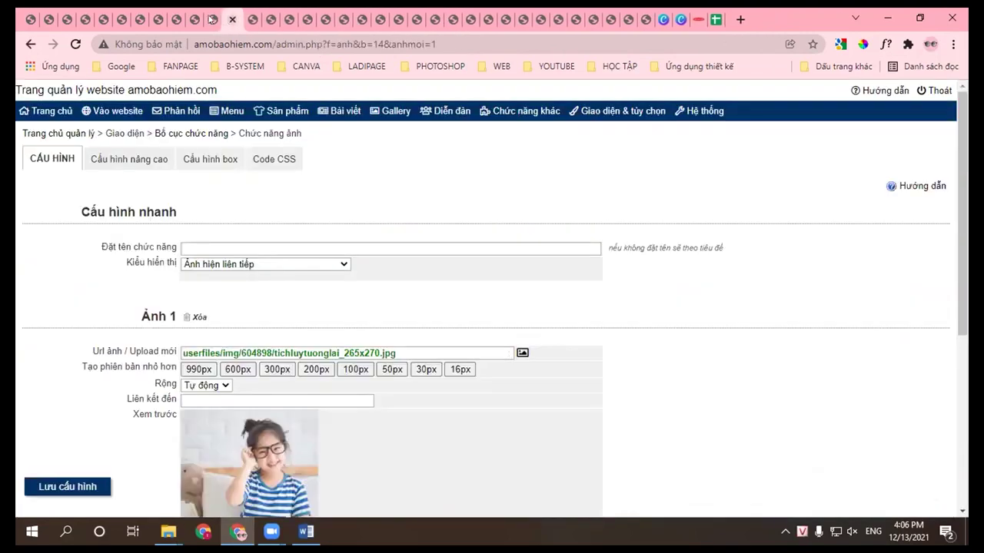
left_click(223, 20)
left_click(209, 19)
left_click(197, 19)
left_click(198, 19)
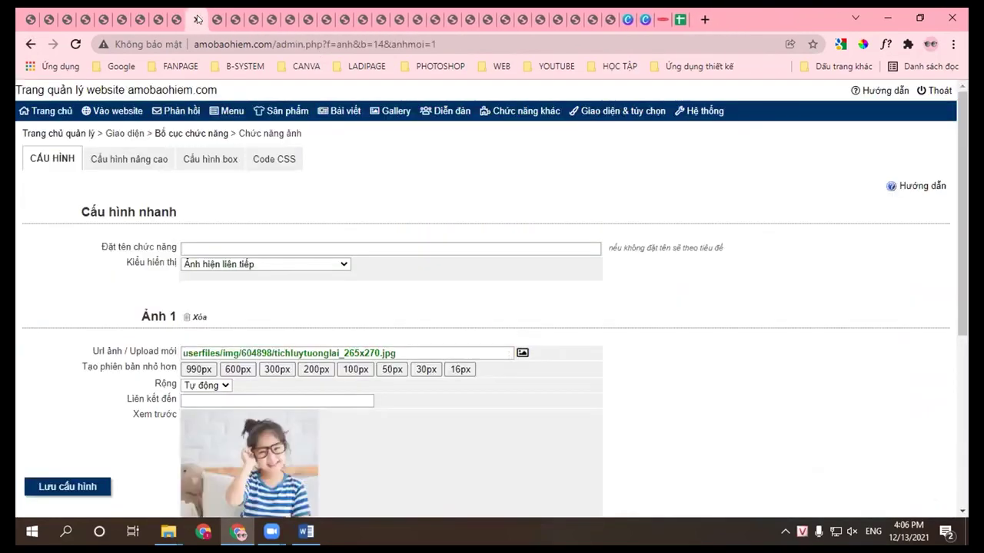
left_click(177, 19)
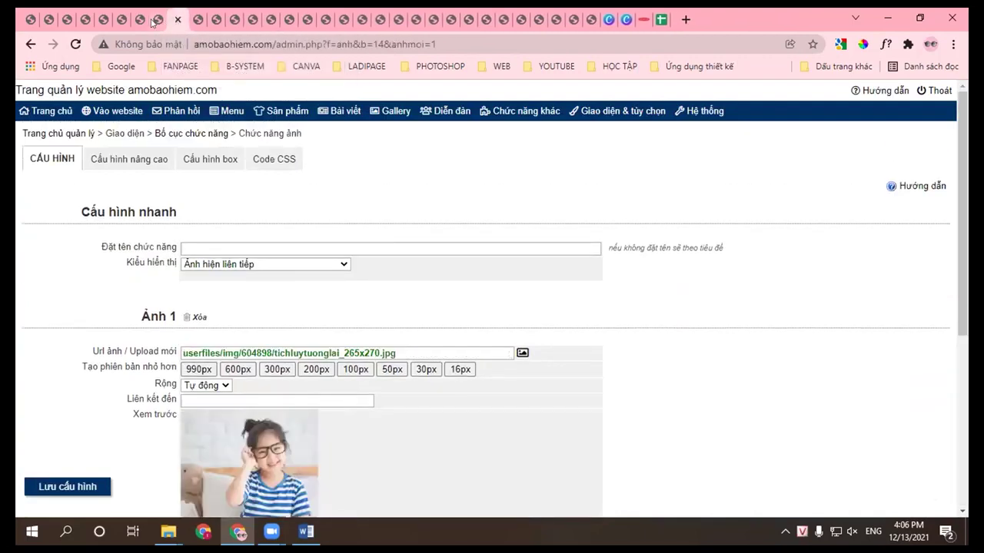
left_click(165, 19)
left_click(158, 19)
left_click(146, 20)
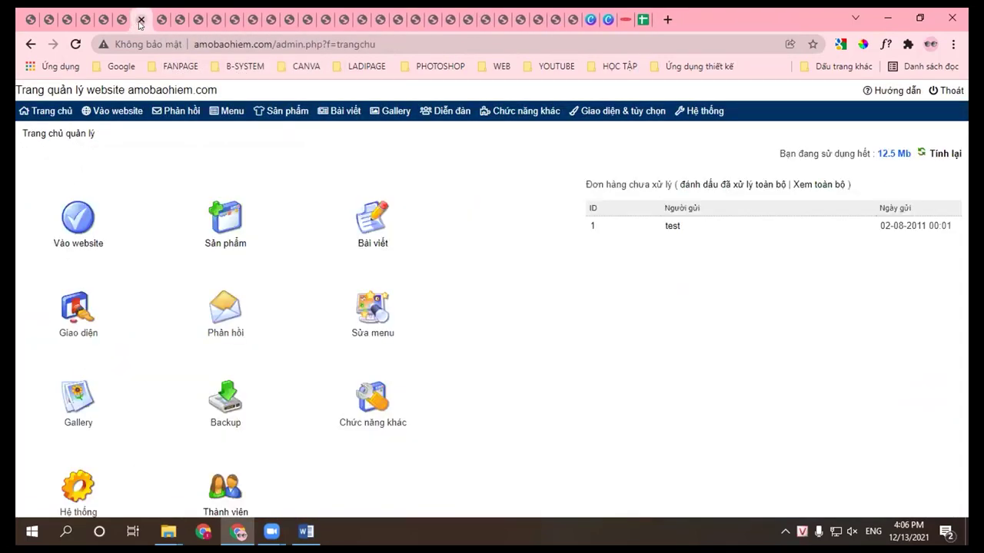
left_click(140, 20)
left_click(123, 19)
left_click(123, 19)
left_click(100, 19)
left_click(103, 20)
left_click(86, 18)
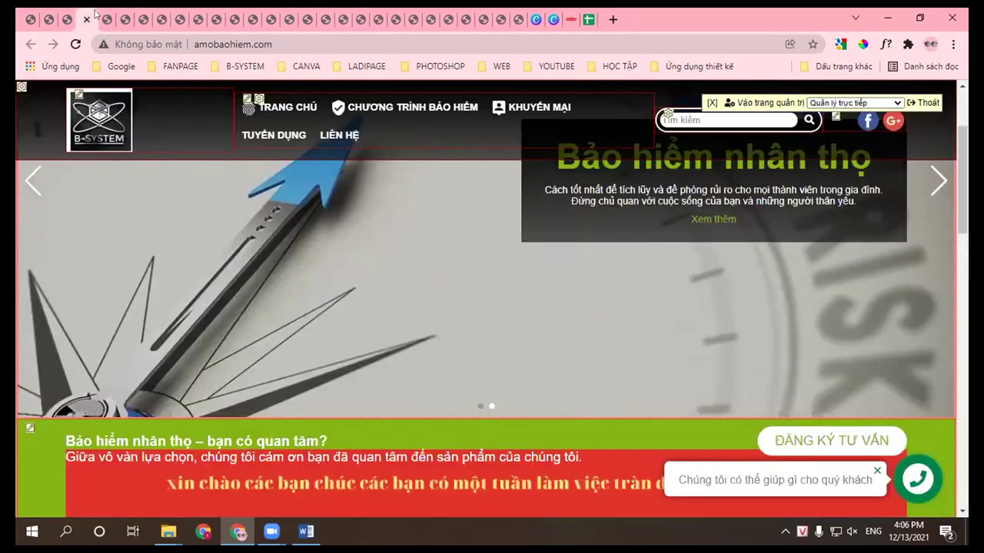
left_click(85, 19)
left_click(85, 19)
left_click(85, 19)
left_click(85, 19)
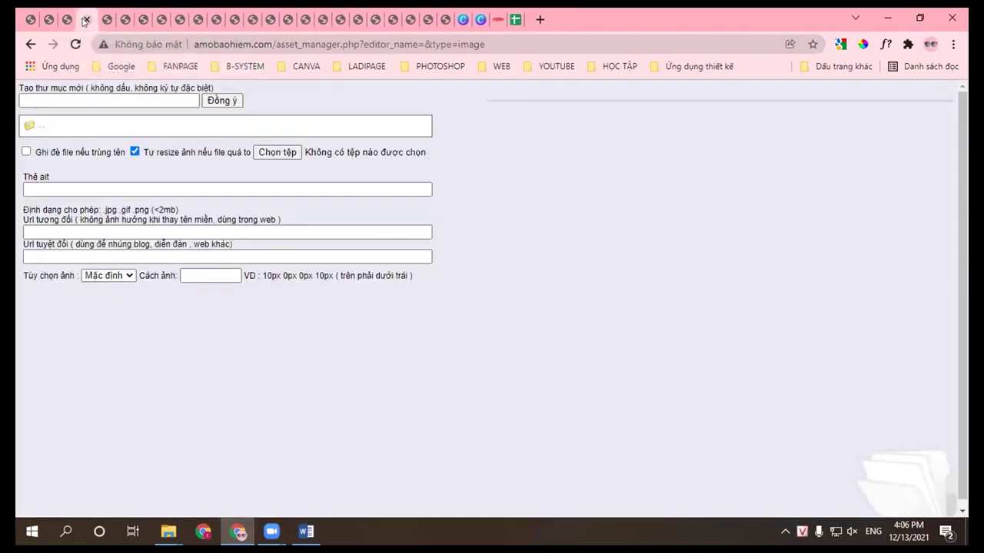
left_click(85, 19)
left_click(85, 19)
left_click(85, 19)
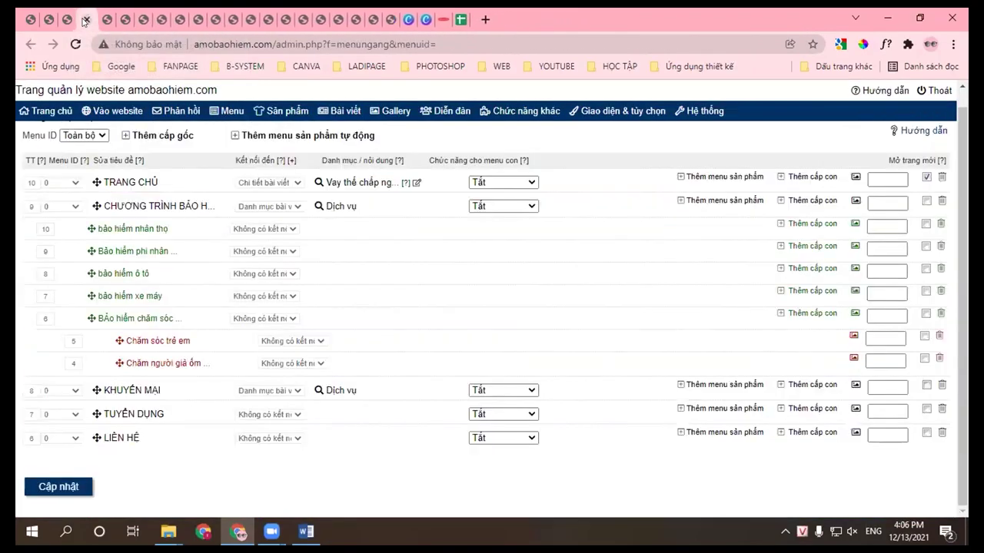
left_click(85, 19)
left_click(86, 19)
left_click(85, 20)
left_click(85, 19)
left_click(85, 20)
left_click(85, 19)
left_click(86, 19)
left_click(85, 19)
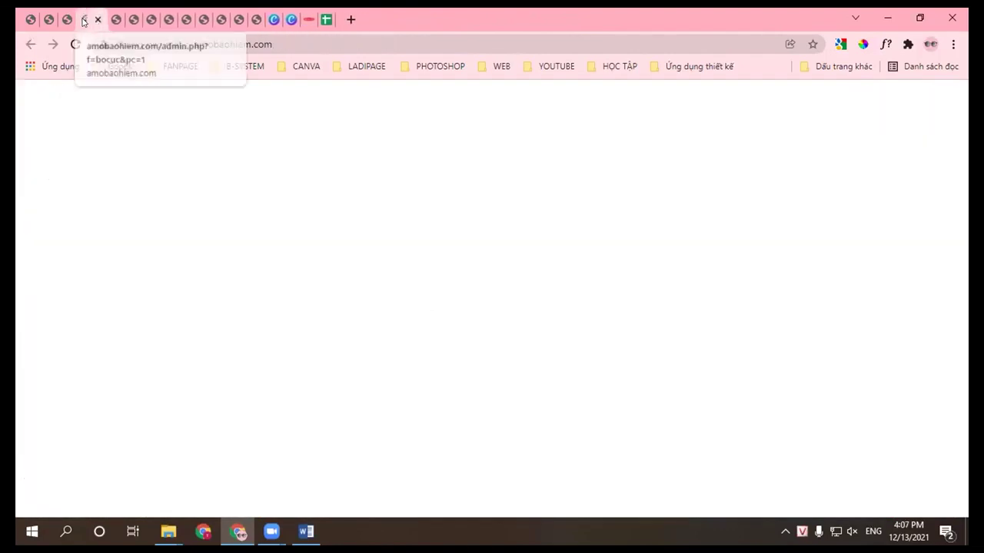
left_click(85, 19)
left_click(86, 19)
left_click(85, 20)
left_click(85, 19)
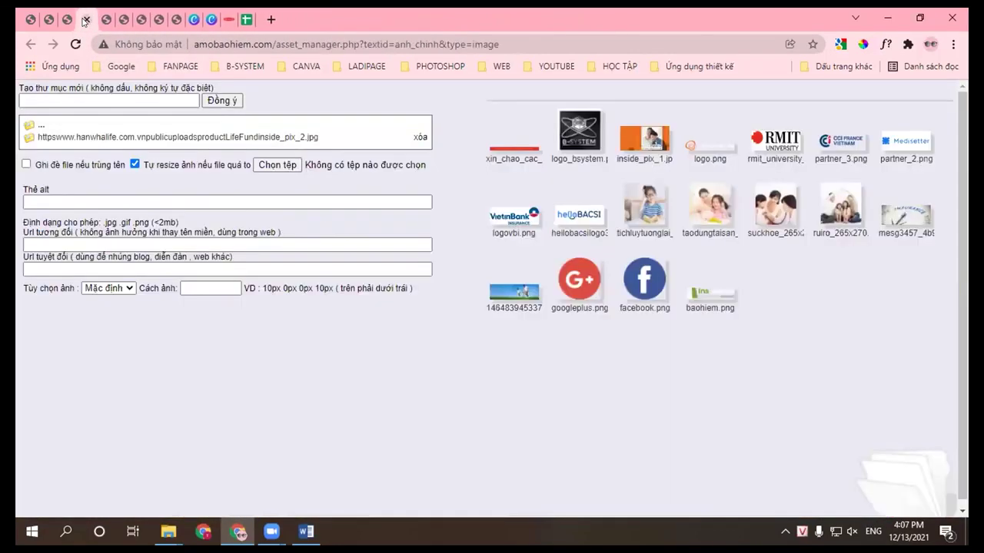
left_click(86, 20)
left_click(86, 19)
left_click(86, 19)
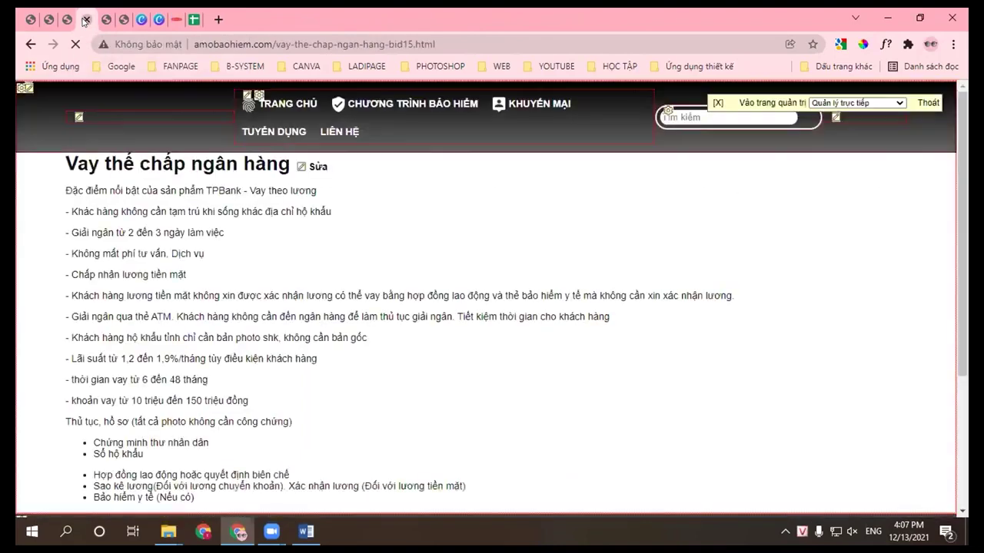
left_click(85, 20)
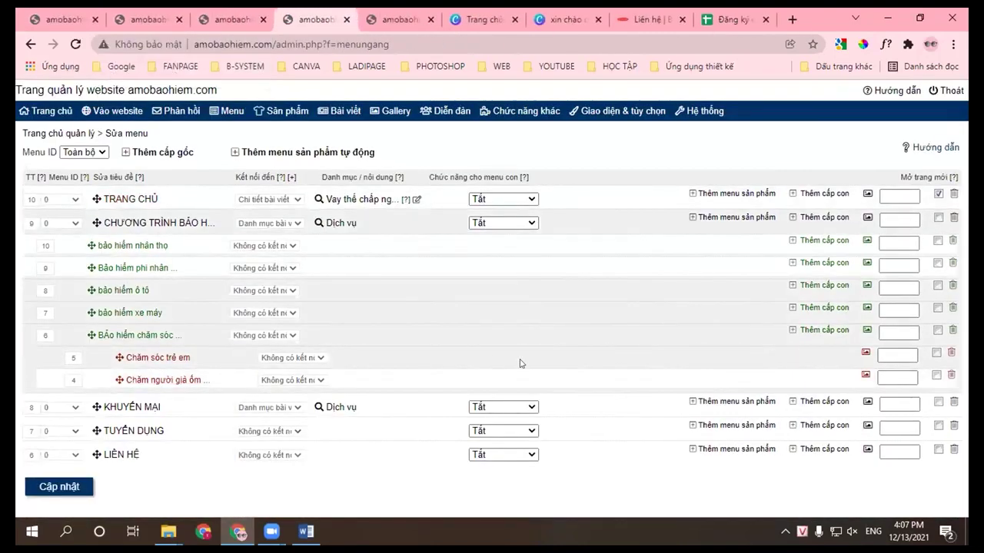
Step: Switch from the menu editor to the live amobaohiem.com homepage tab
scroll(519, 363, "down", 1)
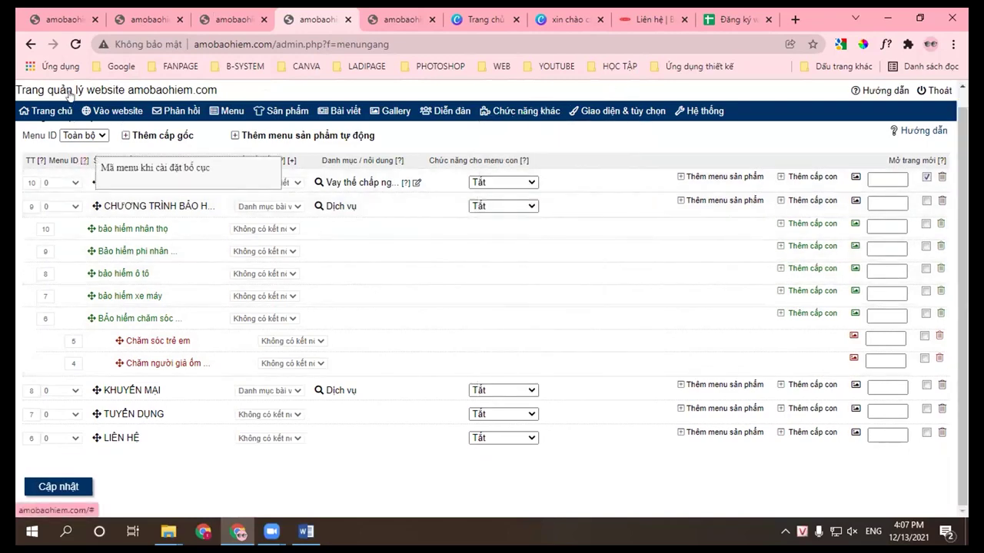
left_click(146, 20)
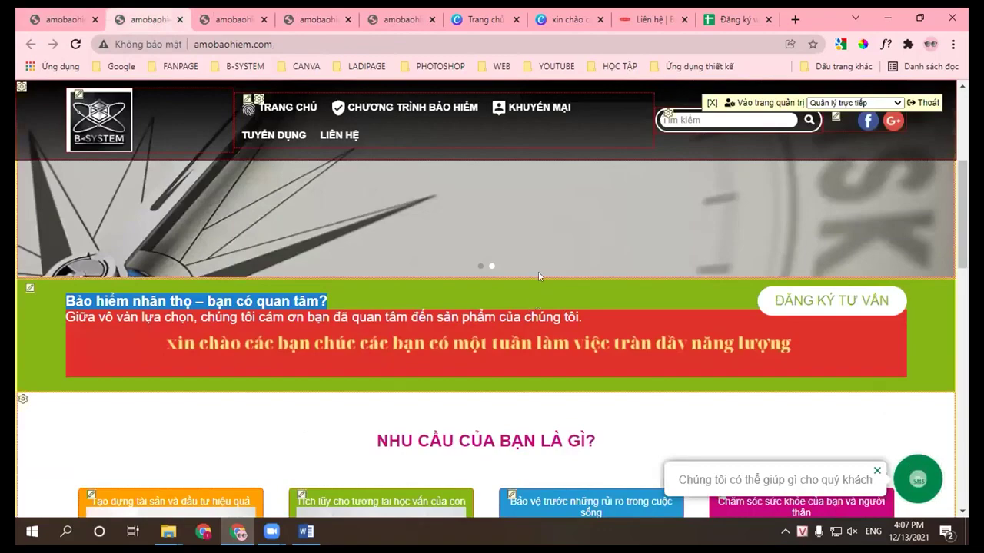
Step: Review the homepage news section, then switch to the Dai-ichi Life 'Liên hệ' contact page
scroll(538, 275, "down", 2)
scroll(538, 275, "up", 2)
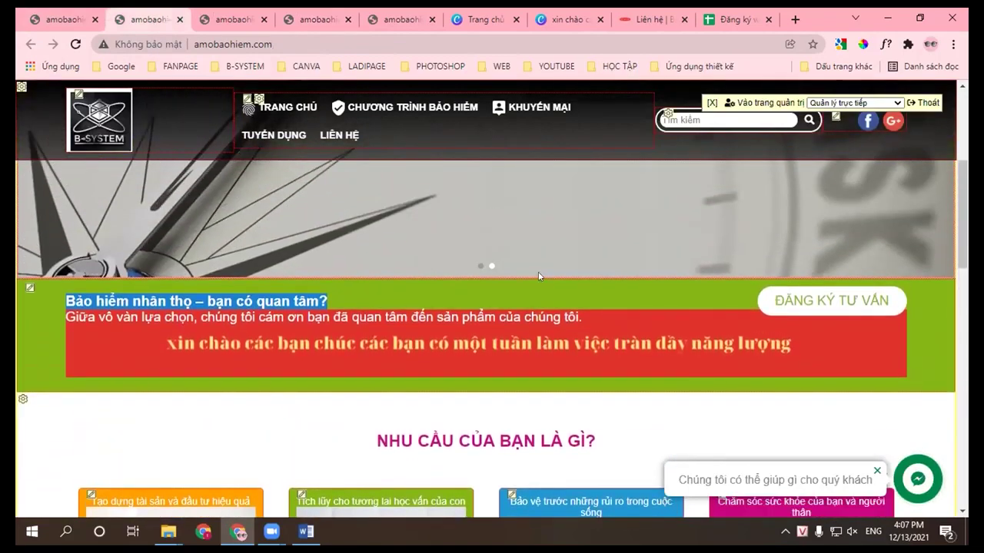
scroll(538, 275, "down", 8)
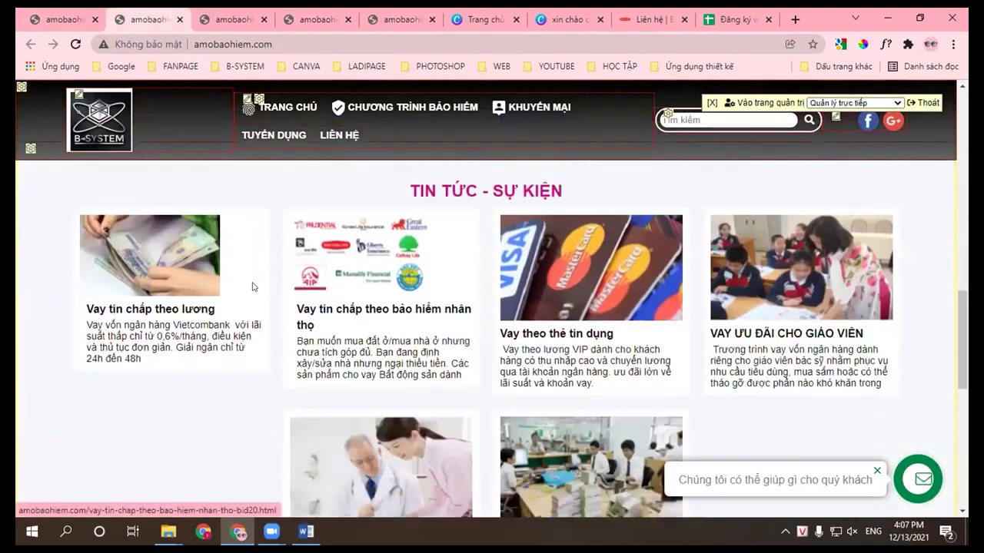
scroll(115, 310, "down", 2)
scroll(115, 310, "up", 1)
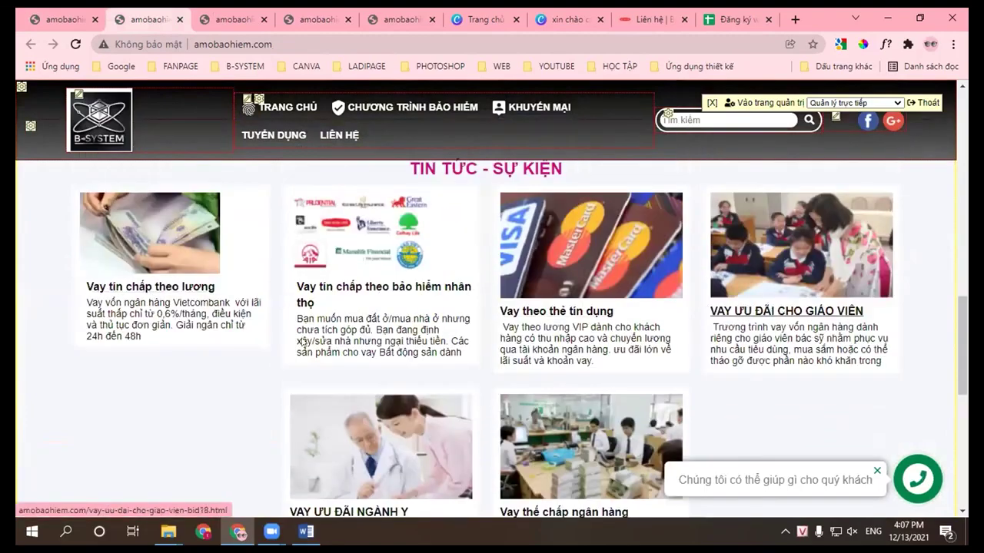
scroll(545, 311, "up", 2)
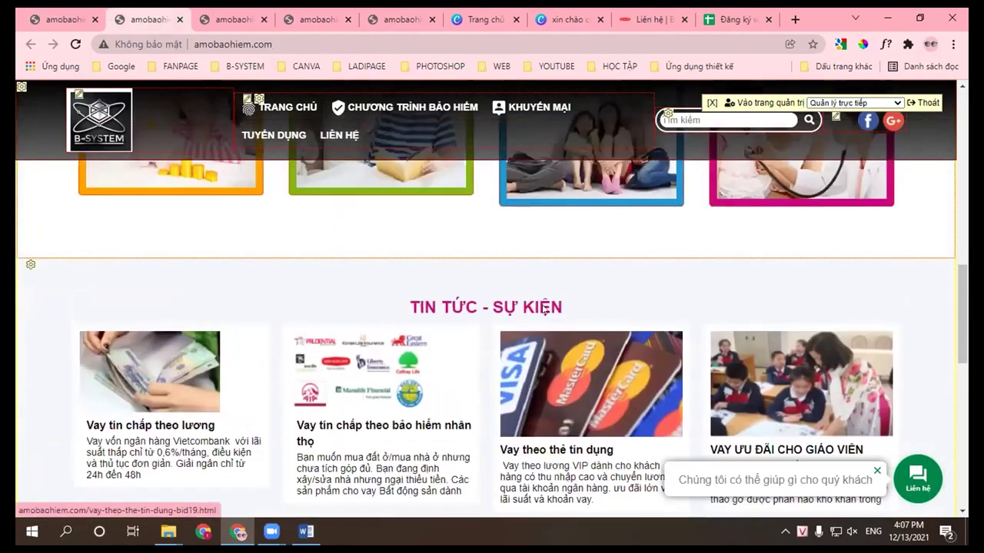
scroll(544, 310, "up", 7)
scroll(547, 312, "down", 10)
scroll(546, 314, "down", 3)
scroll(546, 314, "up", 4)
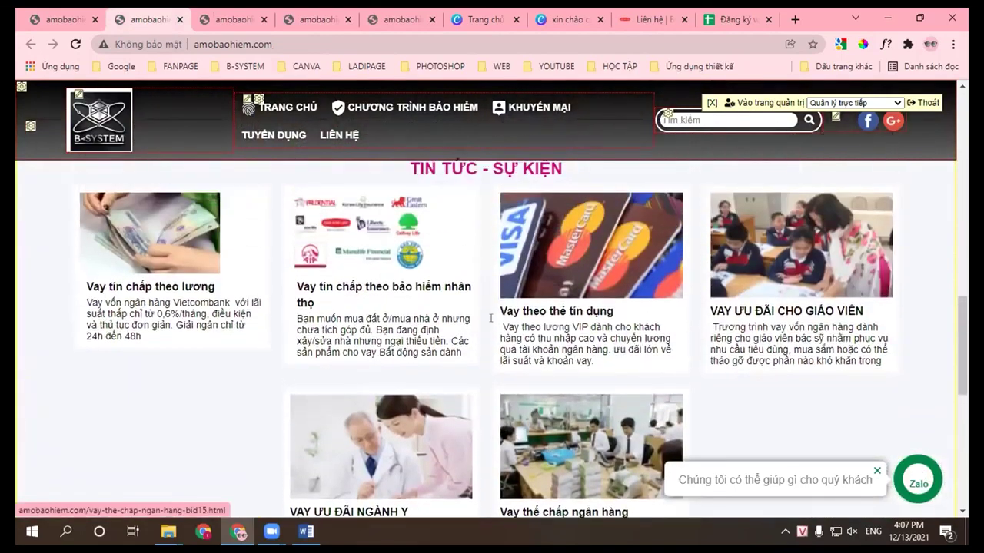
scroll(266, 329, "up", 8)
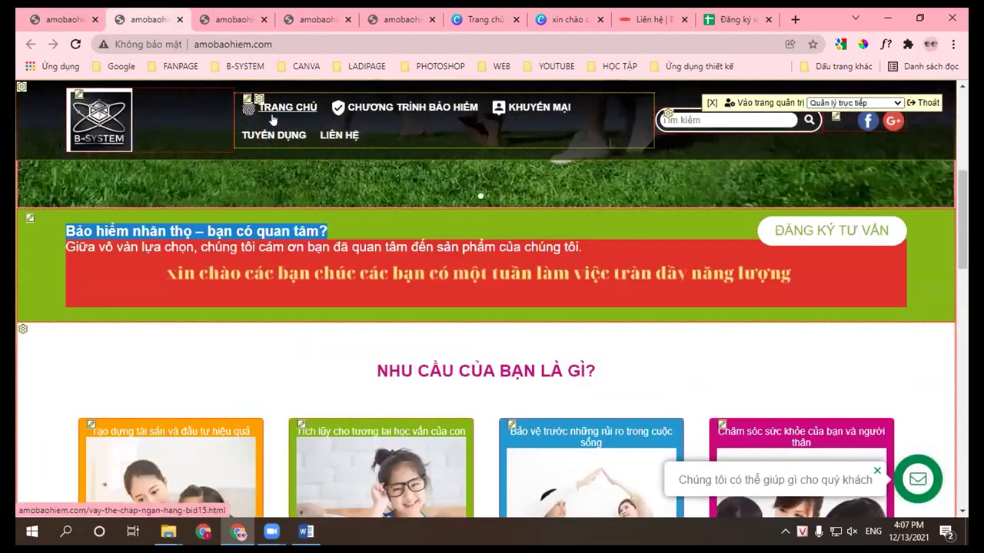
left_click(340, 134)
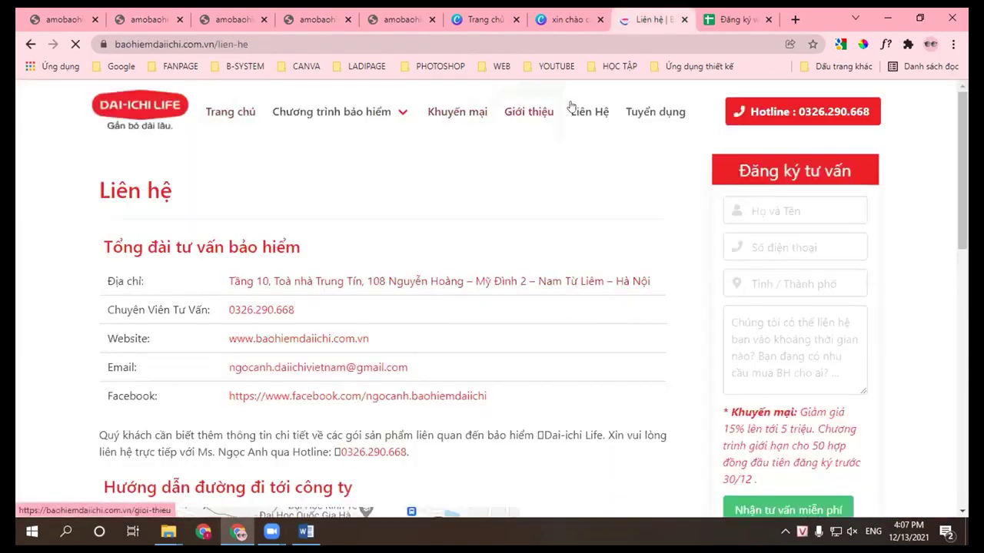
Step: Open the Dai-ichi Life Giới thiệu page and dismiss the consultation sign-up popup
left_click(540, 108)
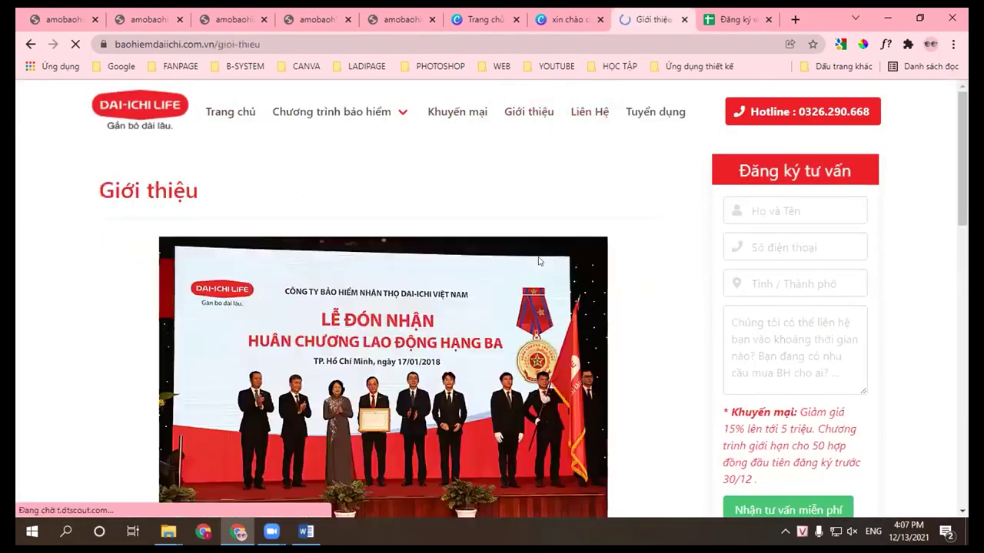
scroll(321, 246, "down", 10)
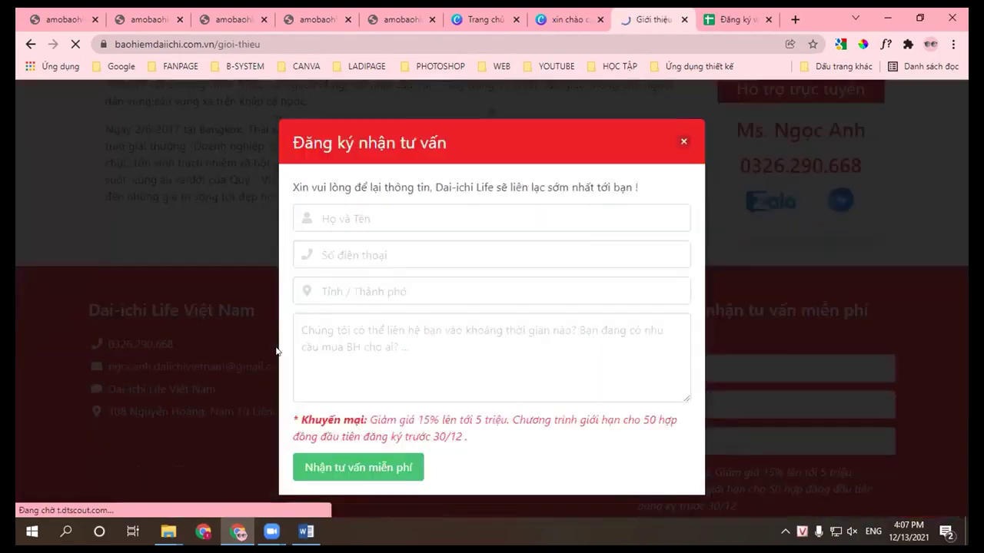
left_click(683, 140)
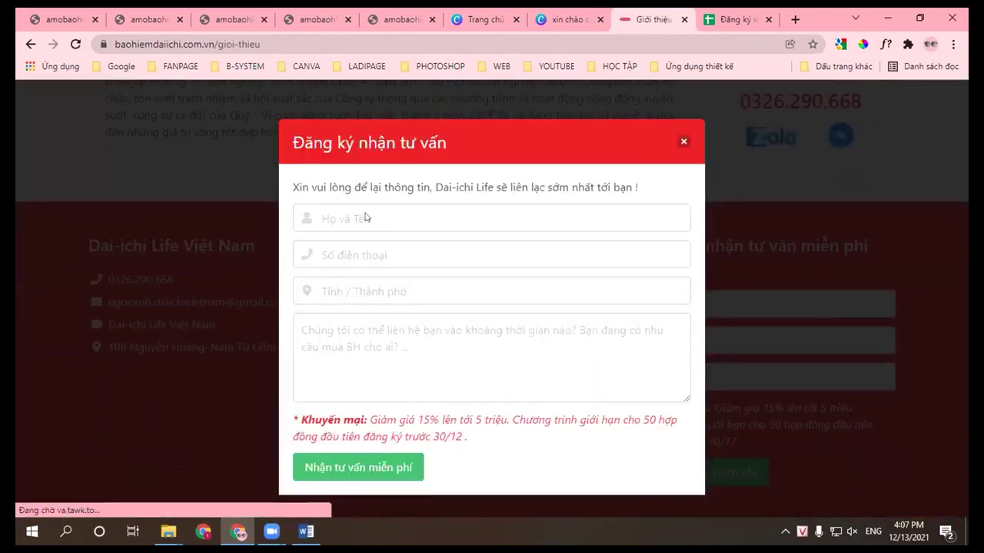
Step: Read through the Giới thiệu page, then go to the Khuyến mại promotions page
scroll(323, 281, "up", 10)
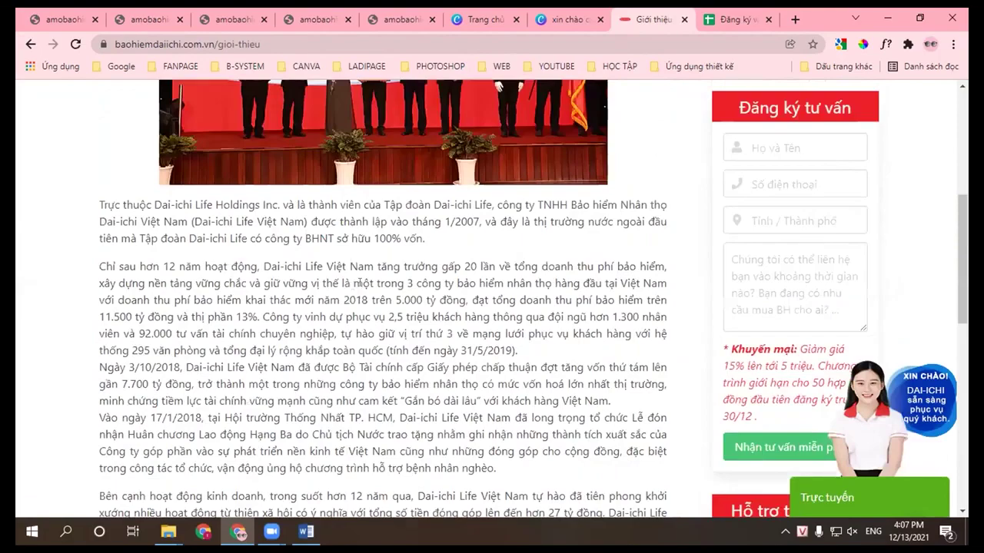
scroll(212, 241, "up", 3)
scroll(205, 248, "down", 3)
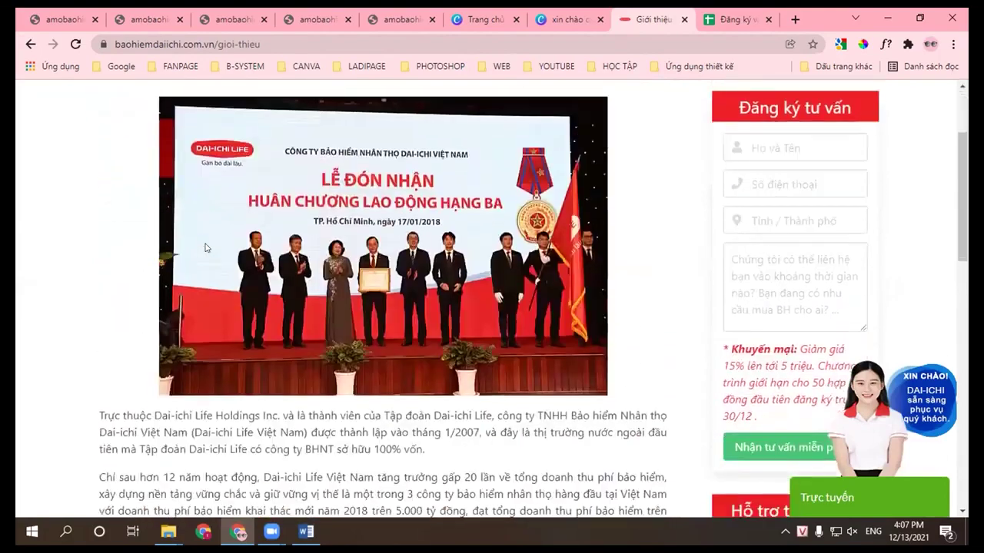
scroll(205, 248, "down", 8)
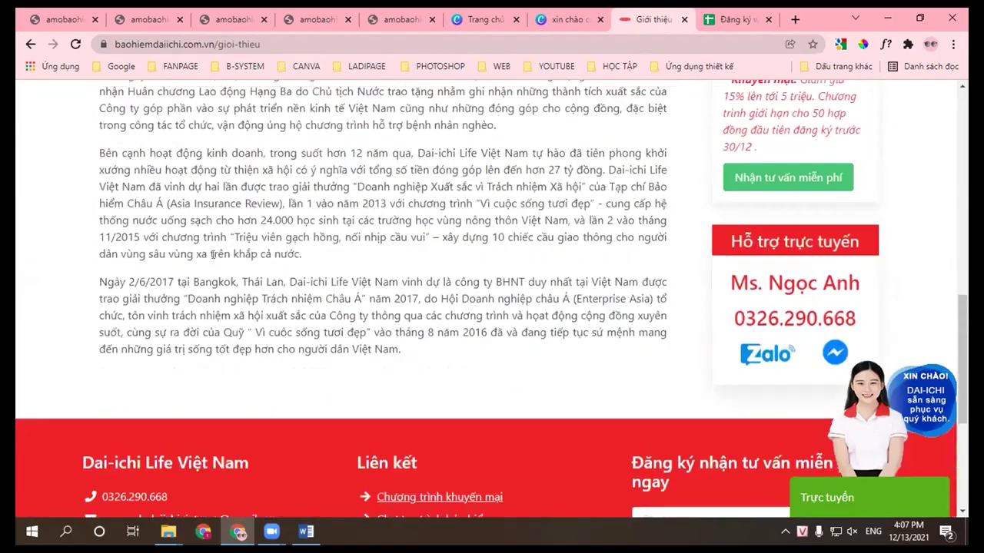
scroll(964, 164, "up", 4)
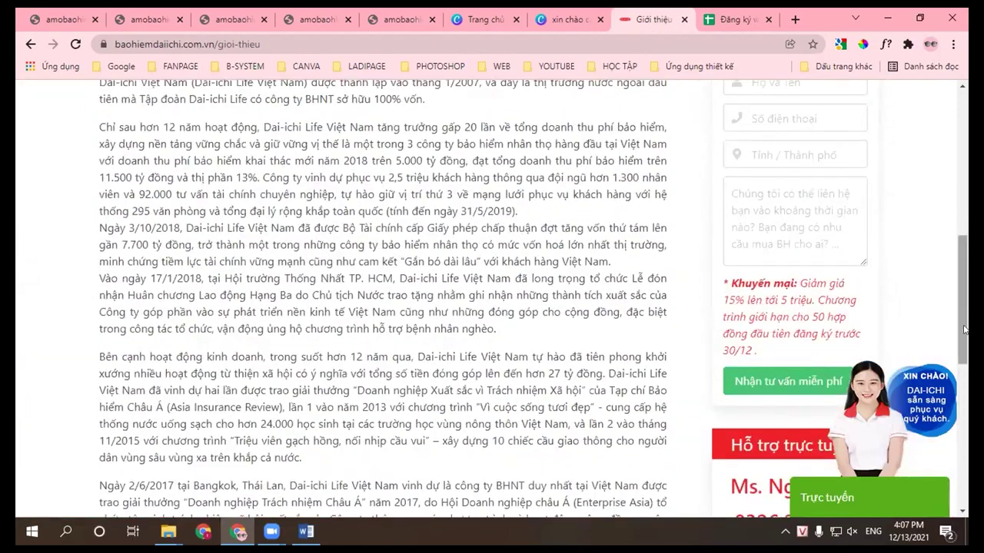
scroll(964, 163, "up", 5)
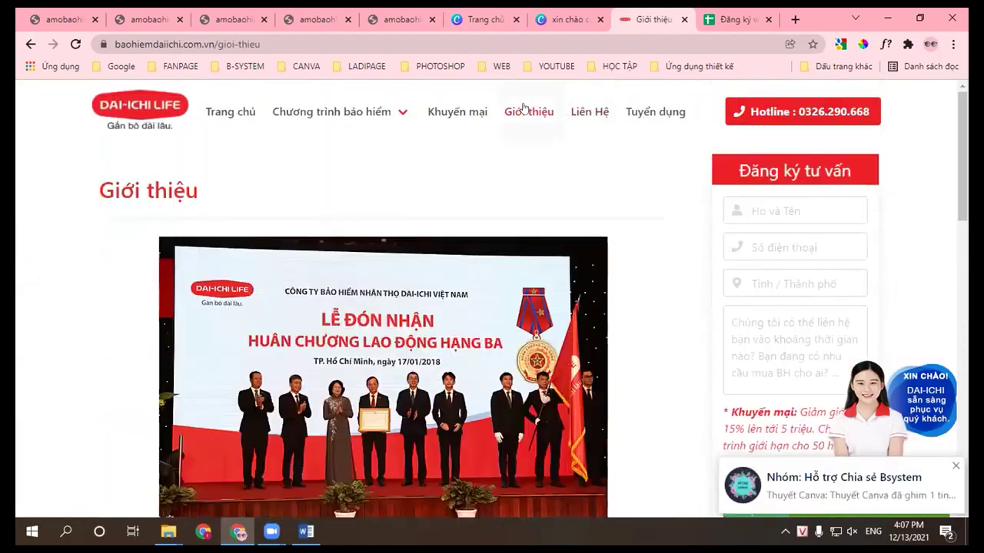
scroll(307, 330, "down", 3)
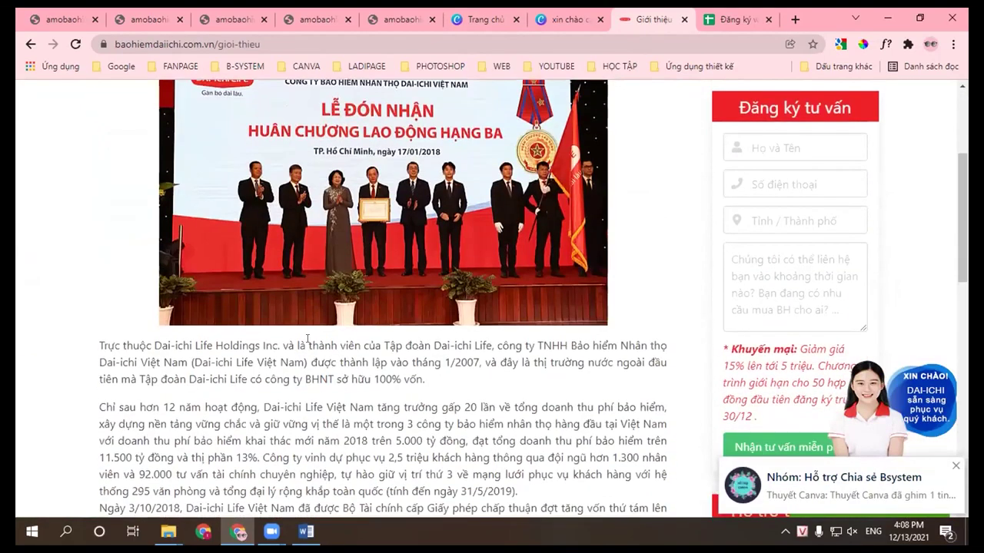
scroll(330, 332, "up", 3)
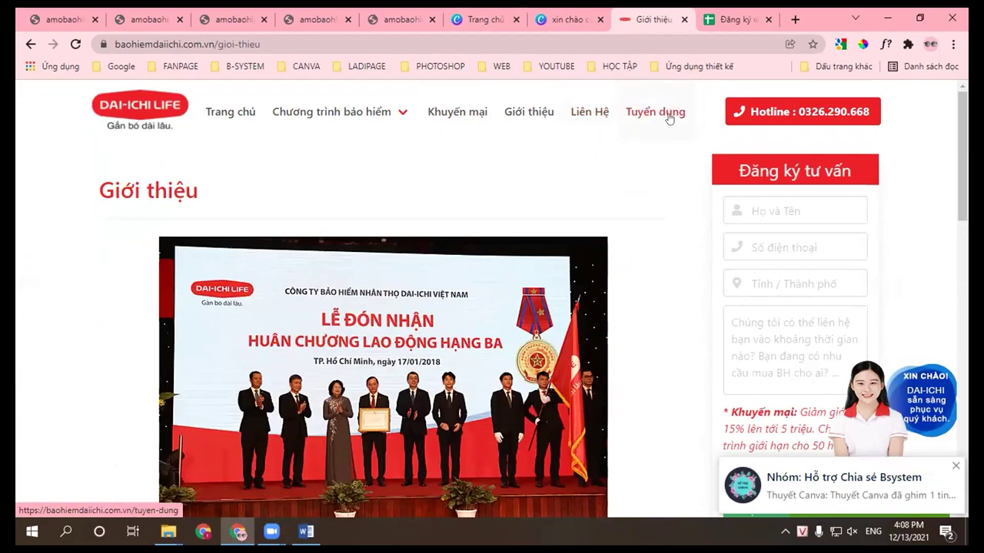
left_click(457, 112)
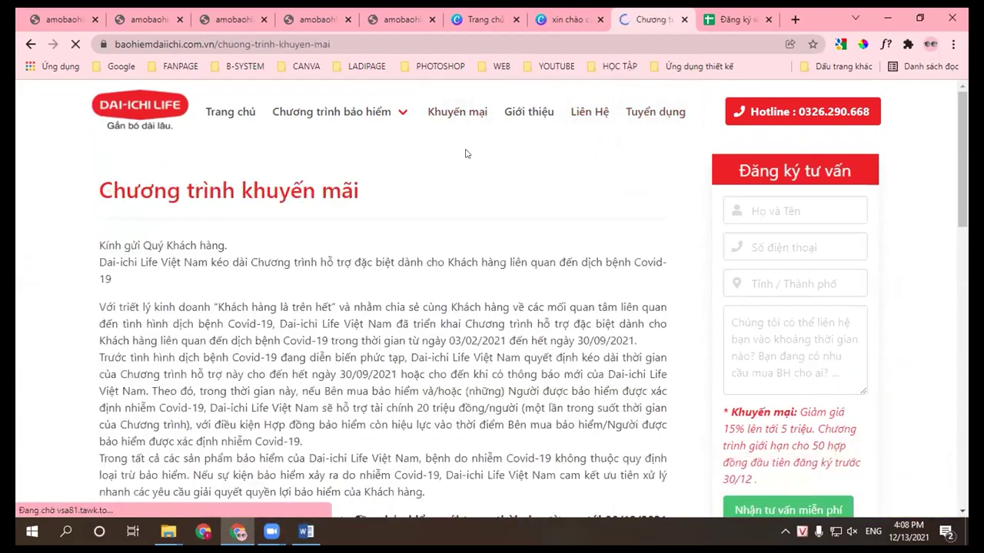
Step: Open Dai-ichi Life's 'Bảo hiểm chăm sóc sức khỏe' page from the Chương trình bảo hiểm menu
scroll(258, 277, "down", 3)
scroll(185, 371, "down", 3)
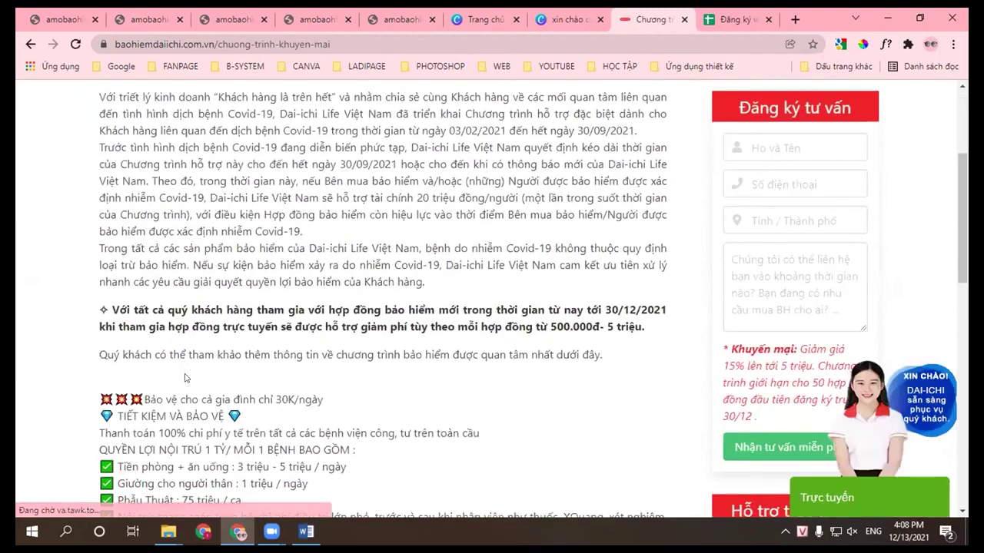
scroll(184, 378, "down", 3)
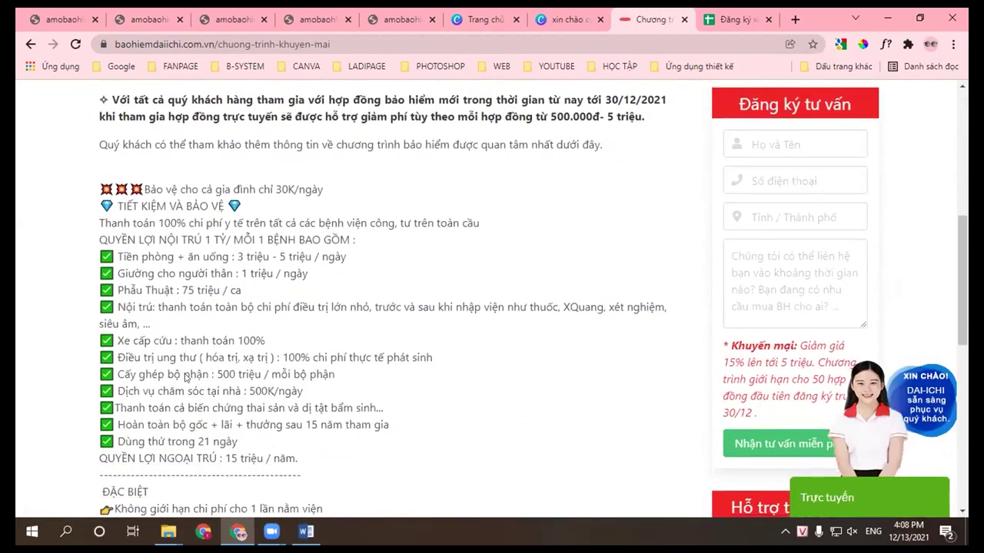
scroll(184, 378, "up", 3)
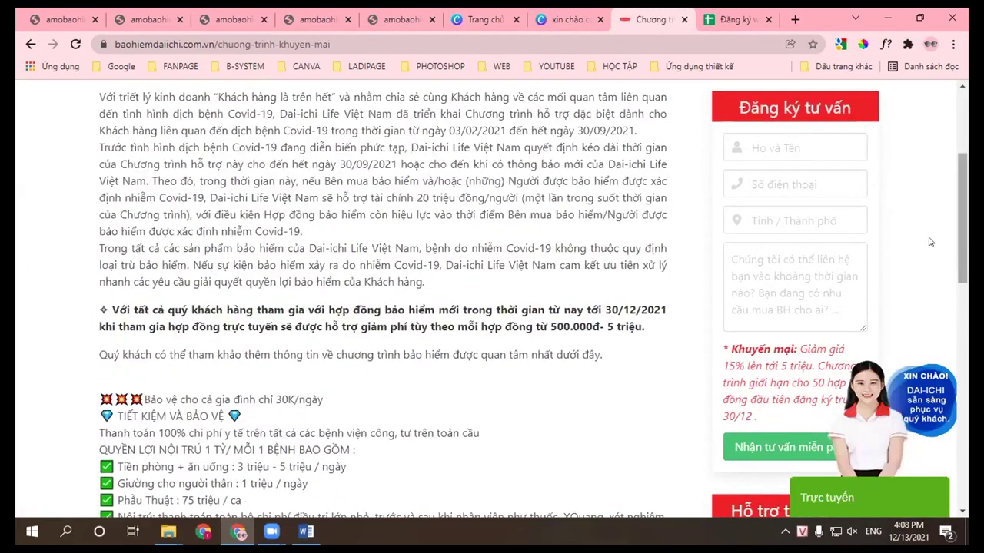
scroll(222, 166, "up", 3)
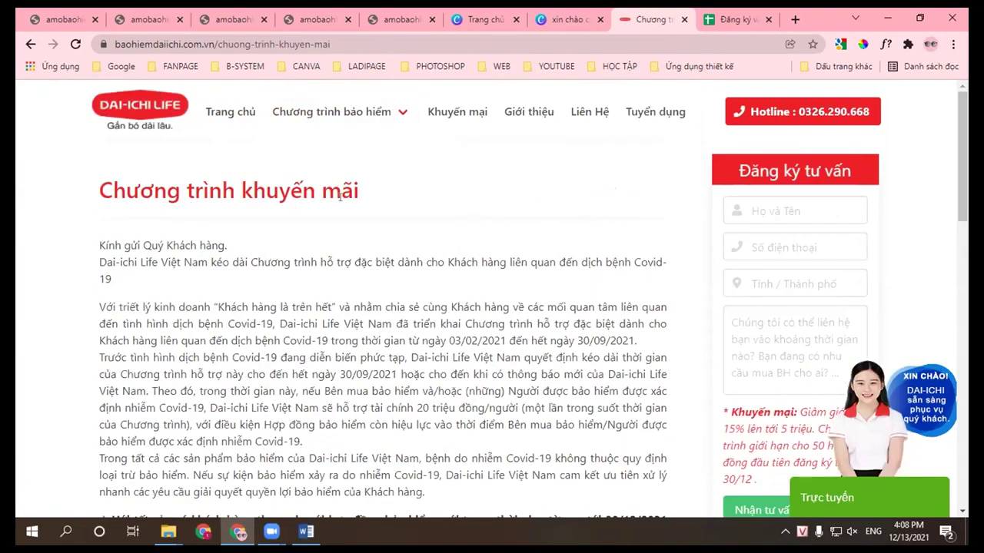
mouse_move(328, 136)
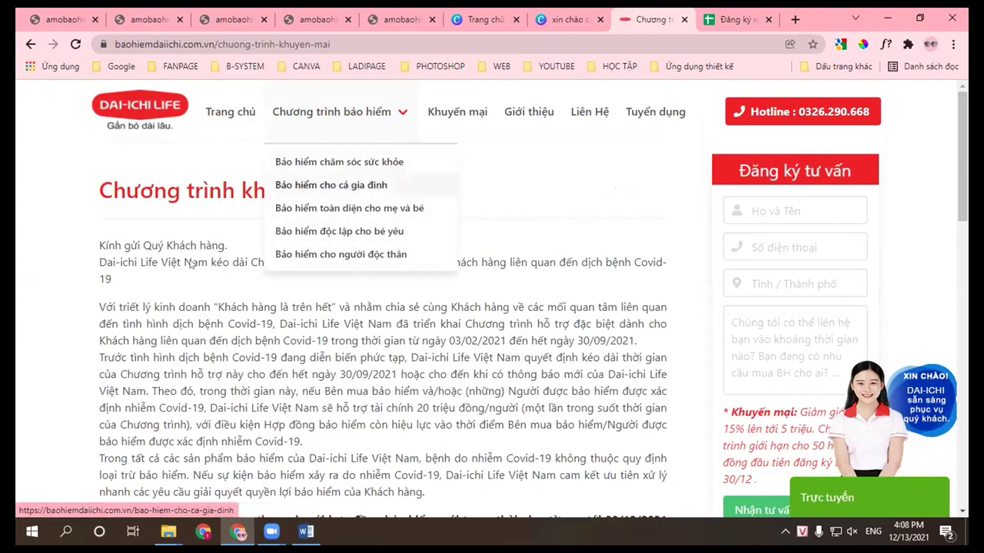
scroll(228, 313, "down", 4)
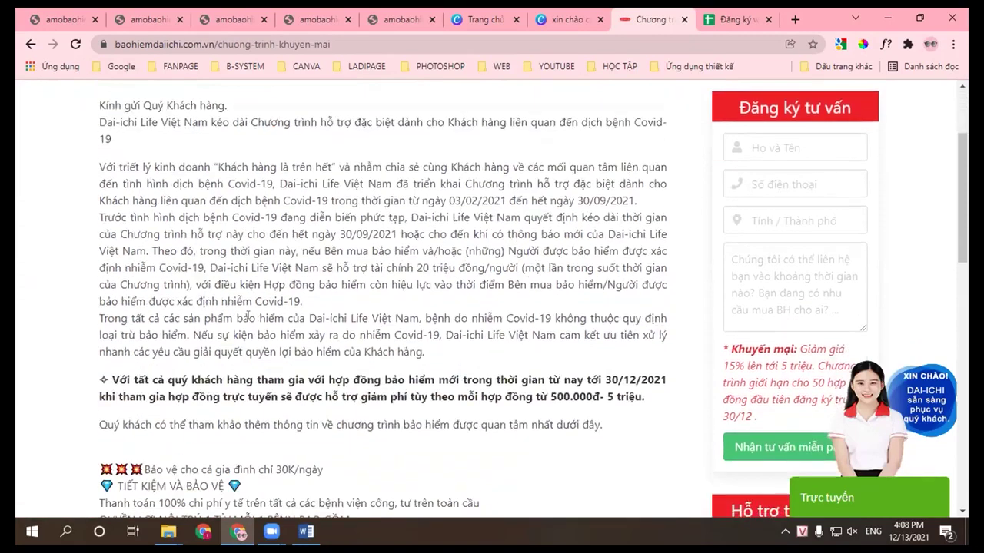
scroll(478, 126, "up", 4)
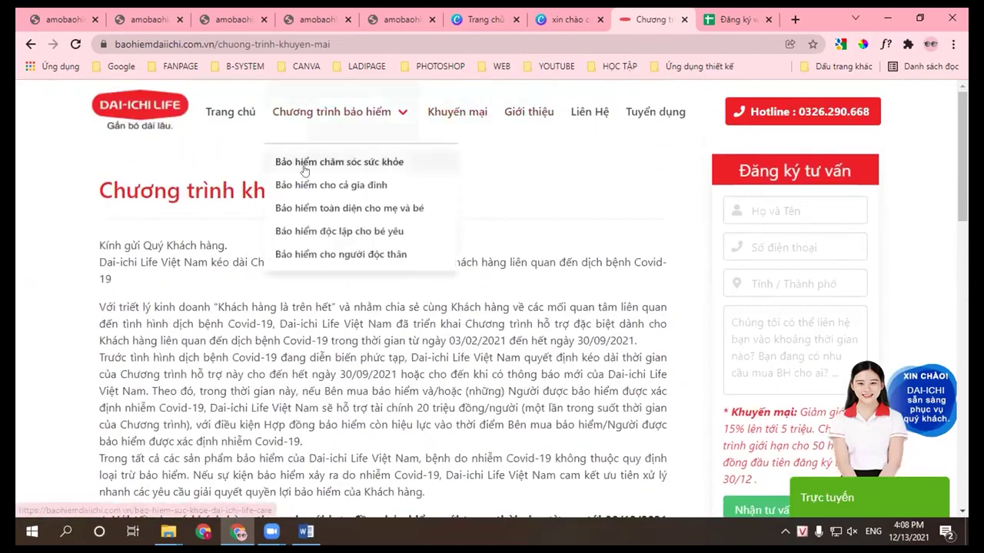
left_click(302, 162)
scroll(312, 214, "down", 12)
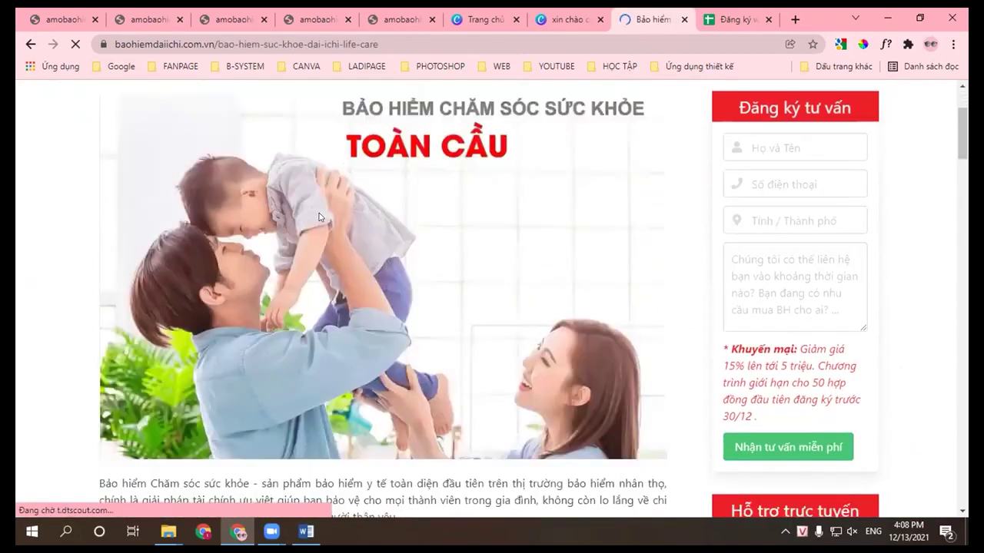
Step: Return to the amobaohiem.com admin tab and go back to the admin home page
left_click(135, 19)
left_click(64, 21)
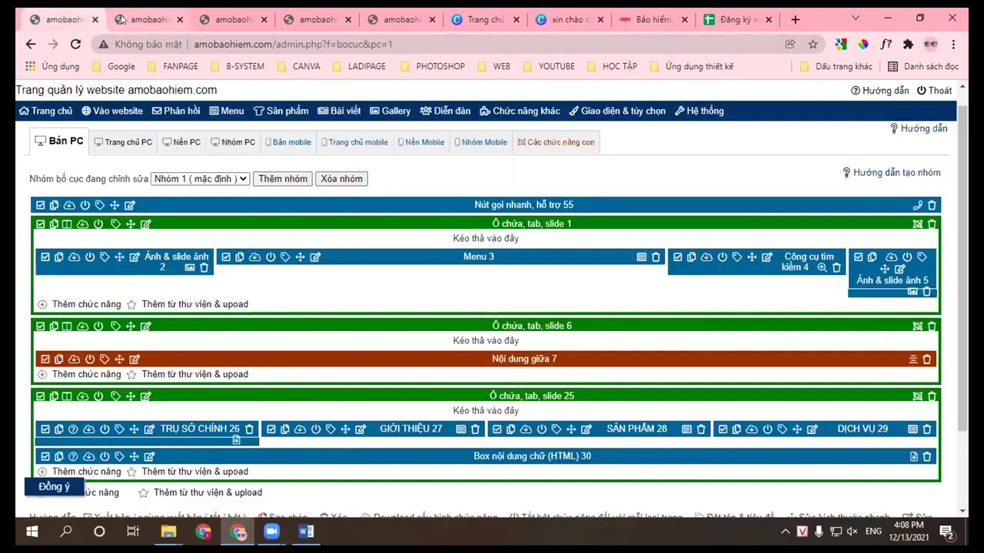
left_click(28, 45)
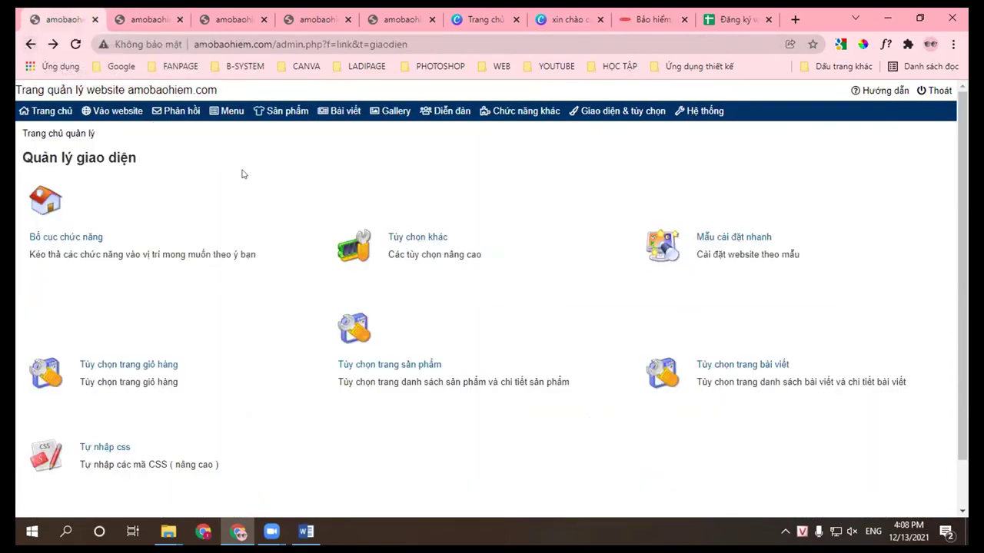
left_click(28, 45)
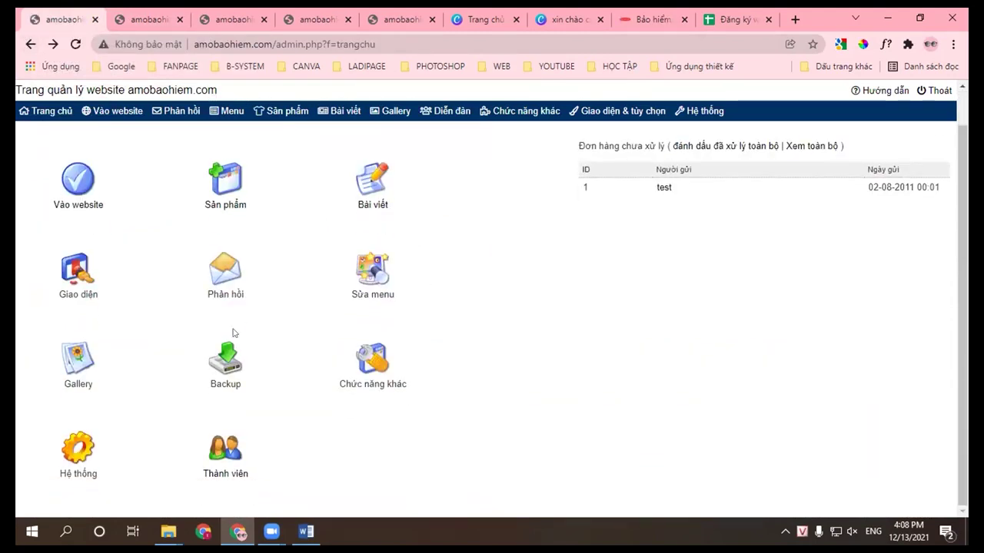
Step: Open Bài viết, then 'Thêm, tìm sửa bài viết' to list articles like 'Vay tín chấp theo lương'
left_click(359, 204)
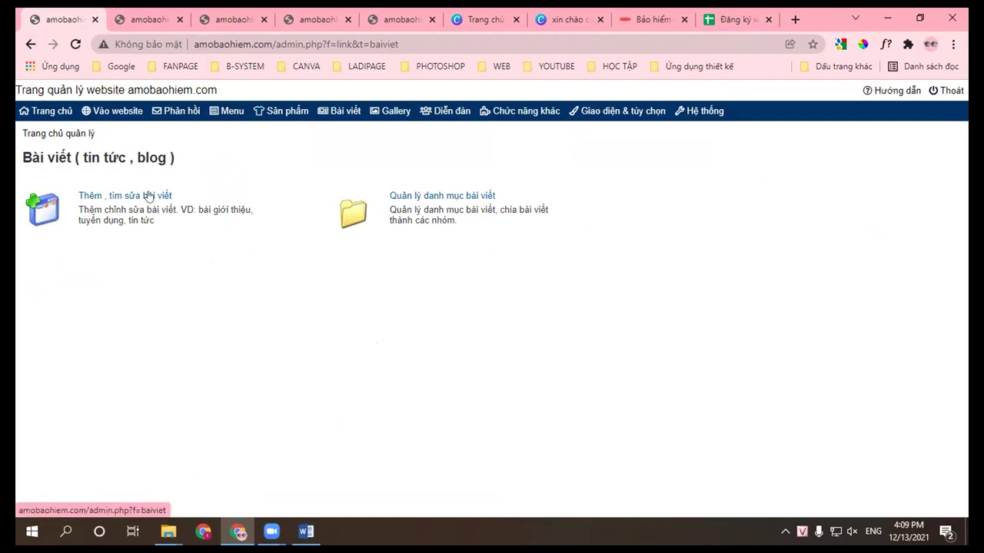
left_click(149, 197)
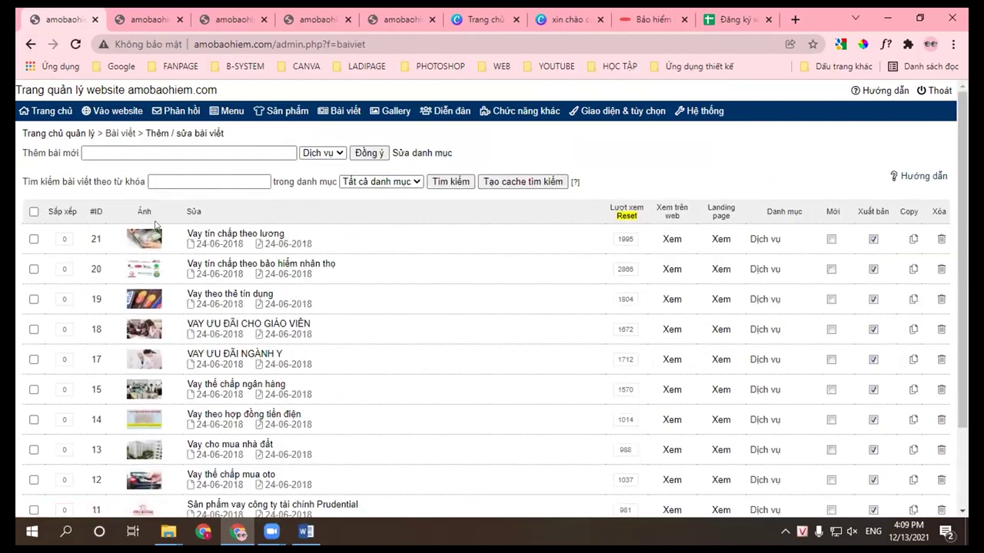
scroll(139, 296, "down", 2)
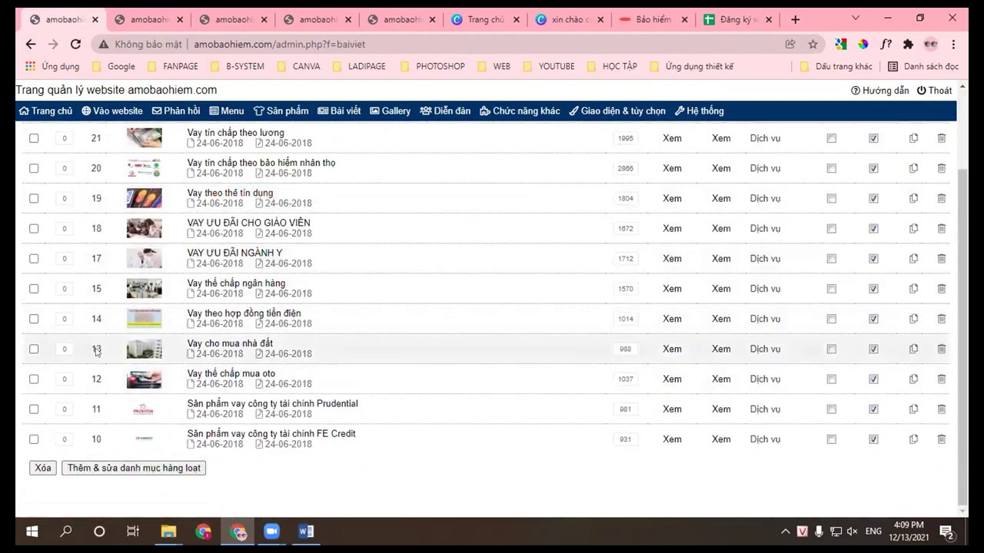
scroll(97, 352, "up", 2)
scroll(92, 438, "down", 2)
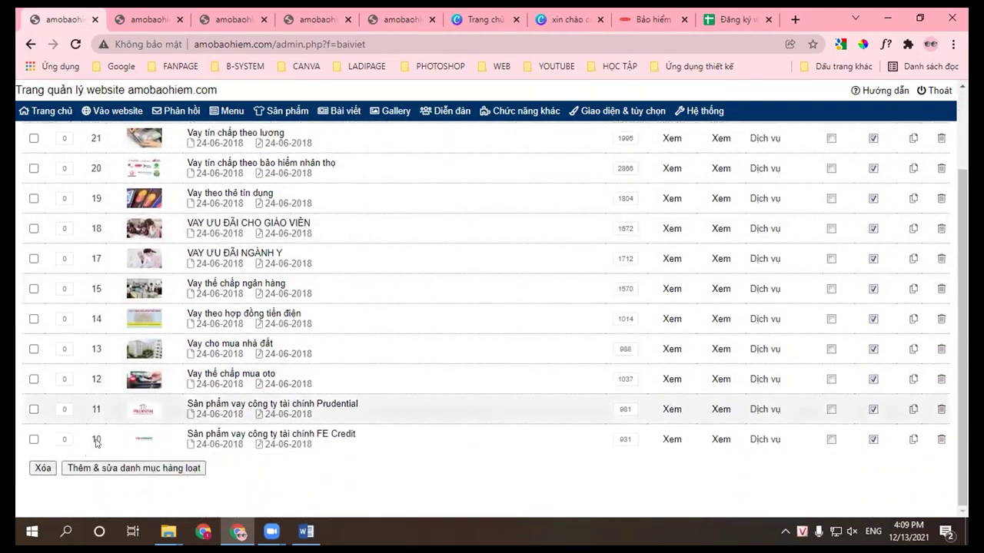
scroll(95, 439, "up", 3)
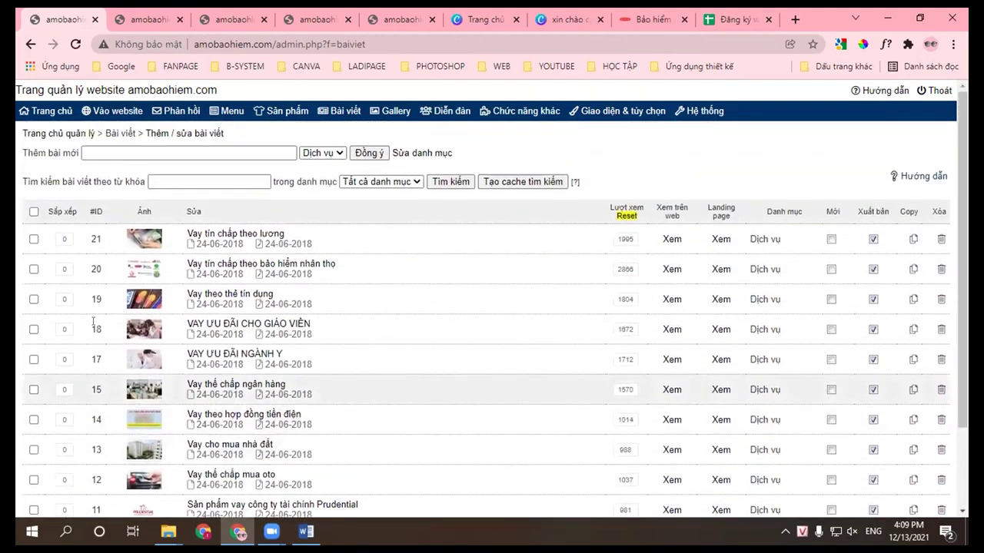
scroll(687, 330, "down", 3)
scroll(727, 261, "up", 3)
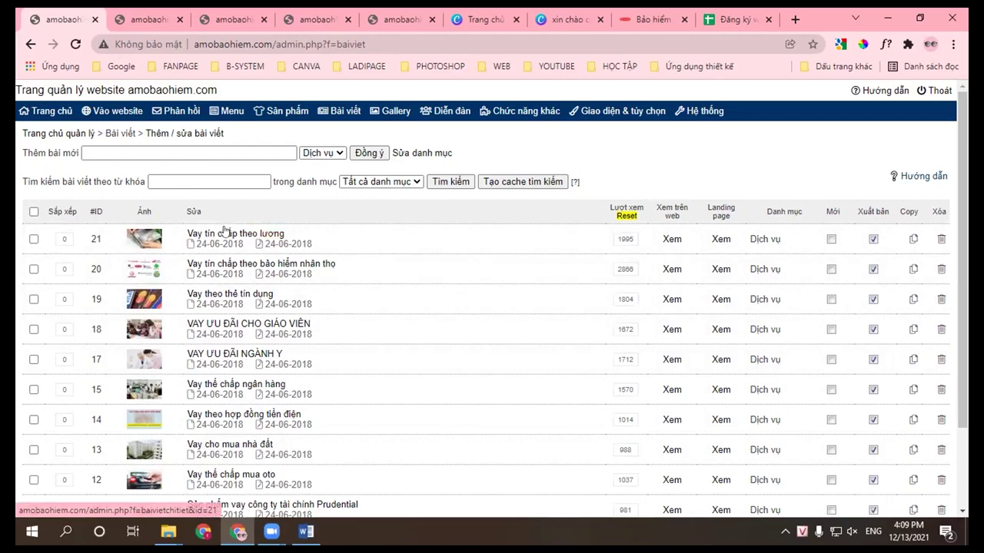
Step: Open the 'Vay tín chấp theo lương' article and retitle it 'Bảo hiểm chăm sóc sức khỏe'
left_click(145, 241)
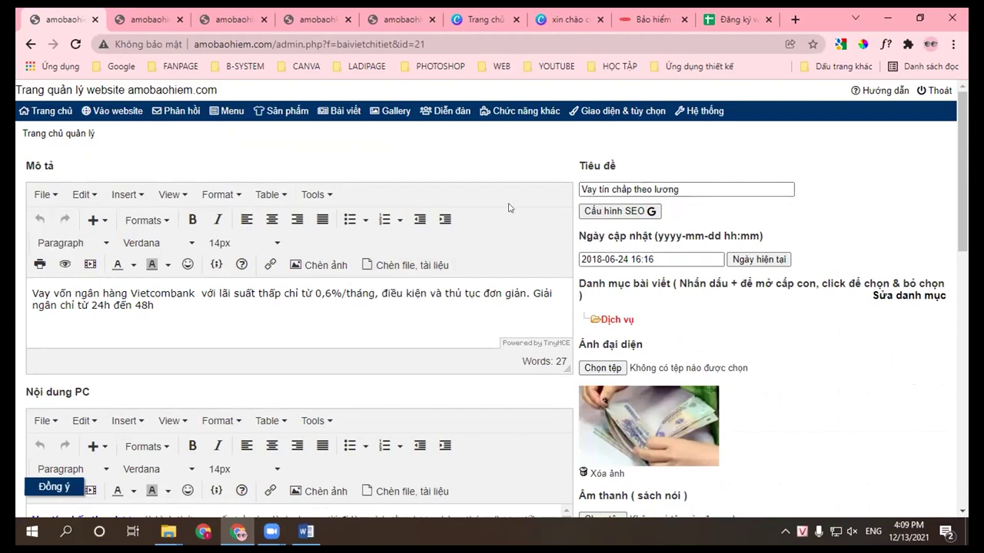
key("Tab")
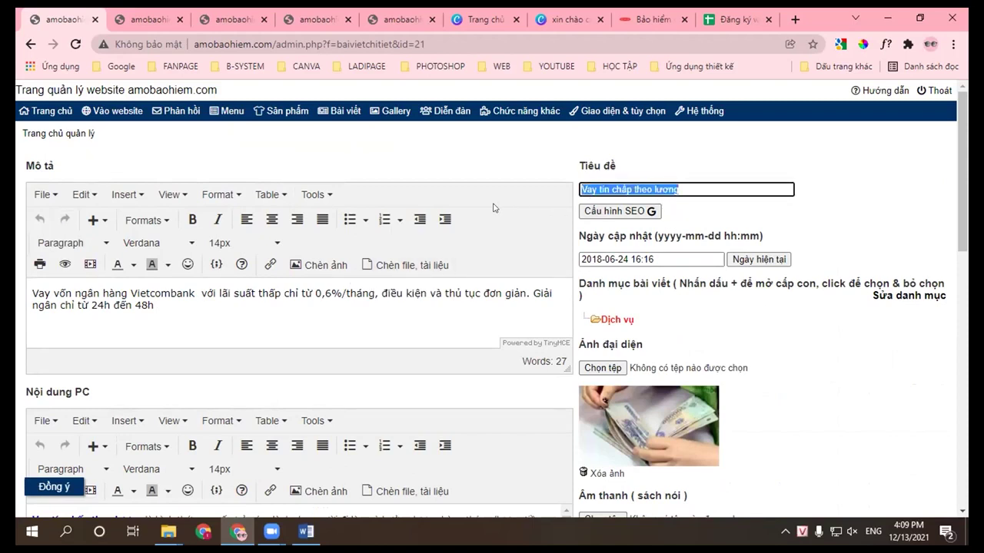
type("Bao hiểm chăm")
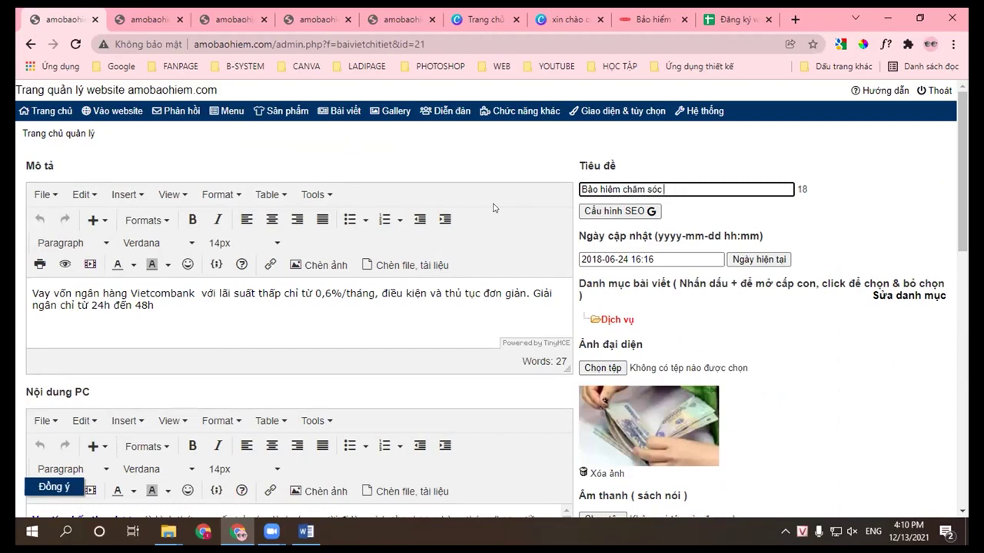
type("sóc sức khỏe")
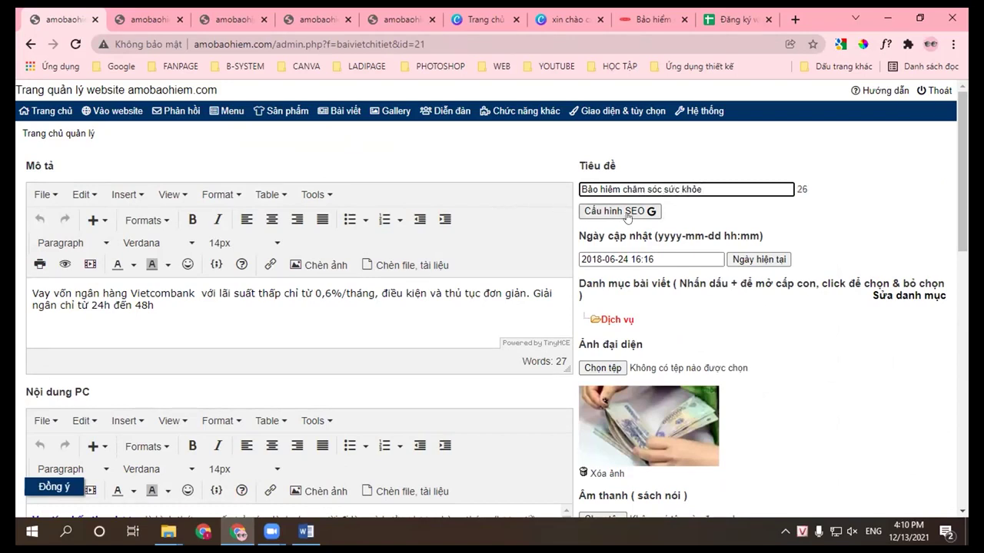
left_click_drag(657, 260, 582, 261)
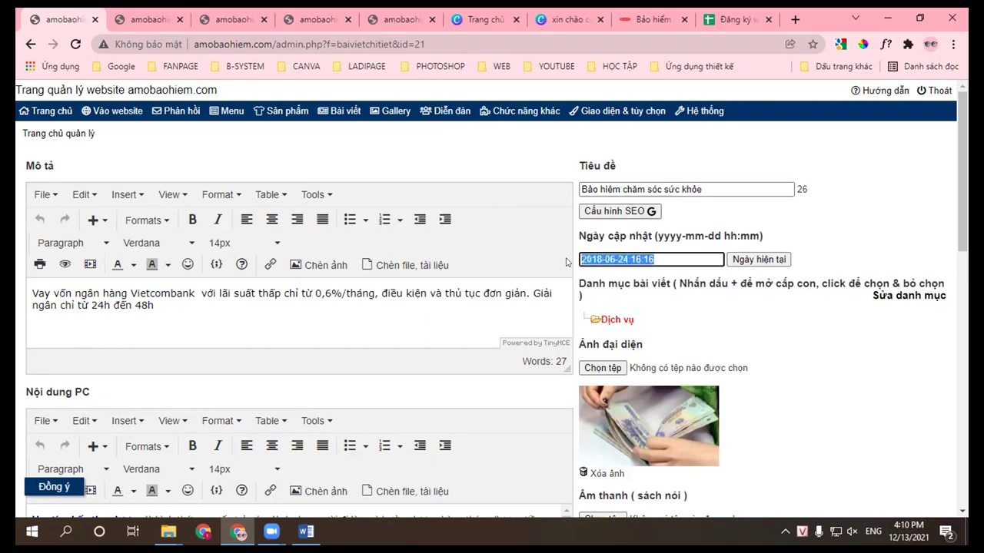
left_click(596, 257)
double_click(620, 260)
left_click_drag(627, 260, 607, 247)
type("13")
type("-12-202")
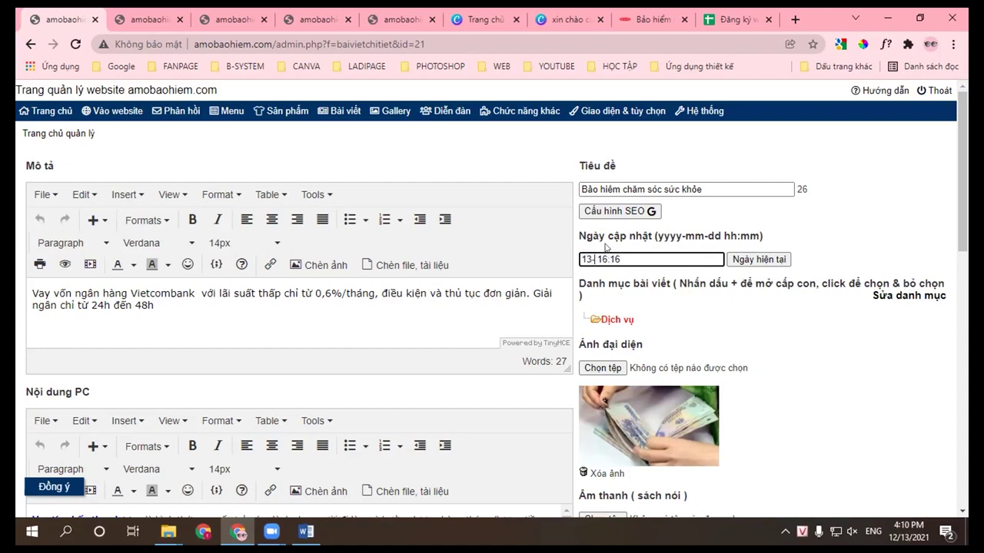
type("1")
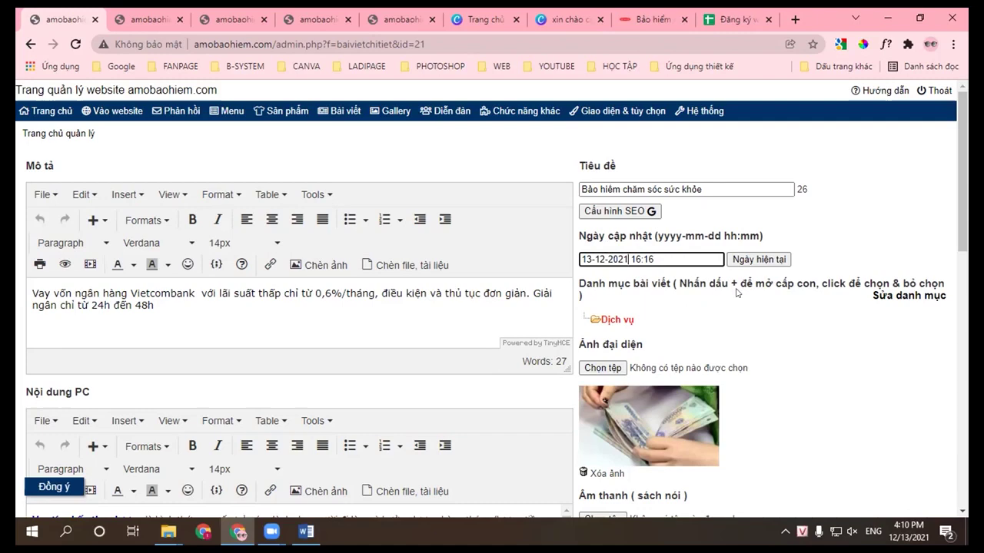
scroll(730, 293, "down", 1)
scroll(71, 221, "up", 1)
Step: Overwrite the description paragraph with 'Bảo hiểm chăm sóc sức kh', correcting typos along the way
left_click_drag(30, 289, 200, 327)
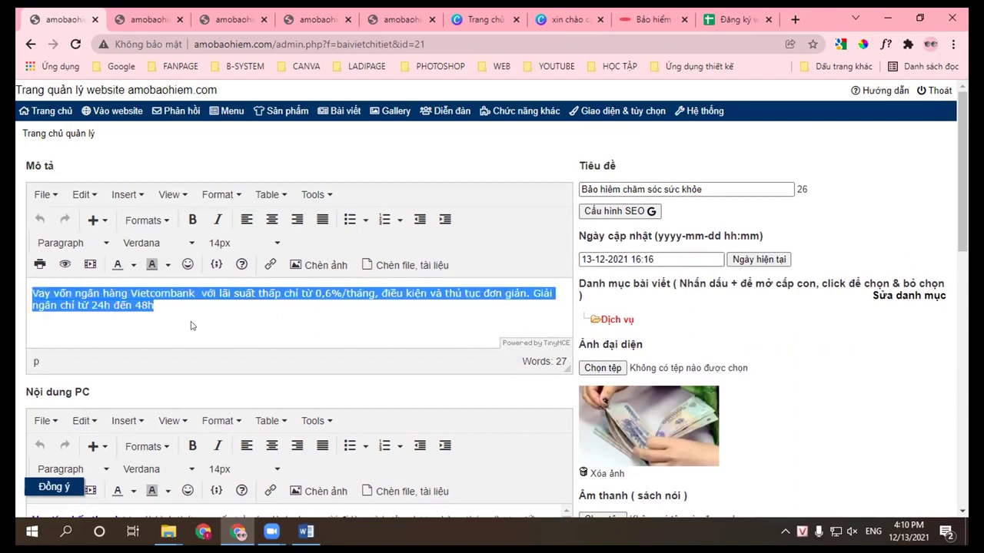
type("Ba")
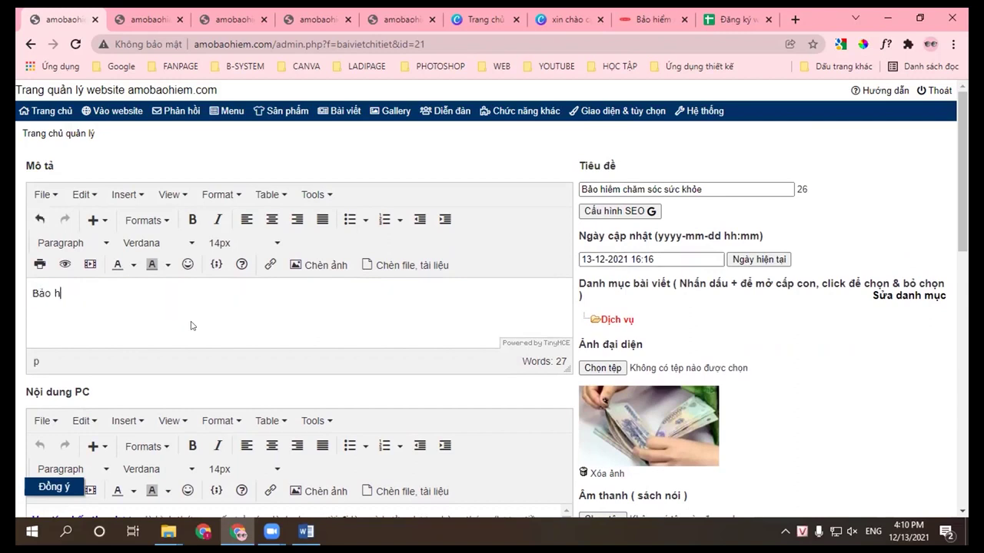
type("o hiểm cho")
key("BackSpace")
type("ăm h")
key("BackSpace")
type("soc sued")
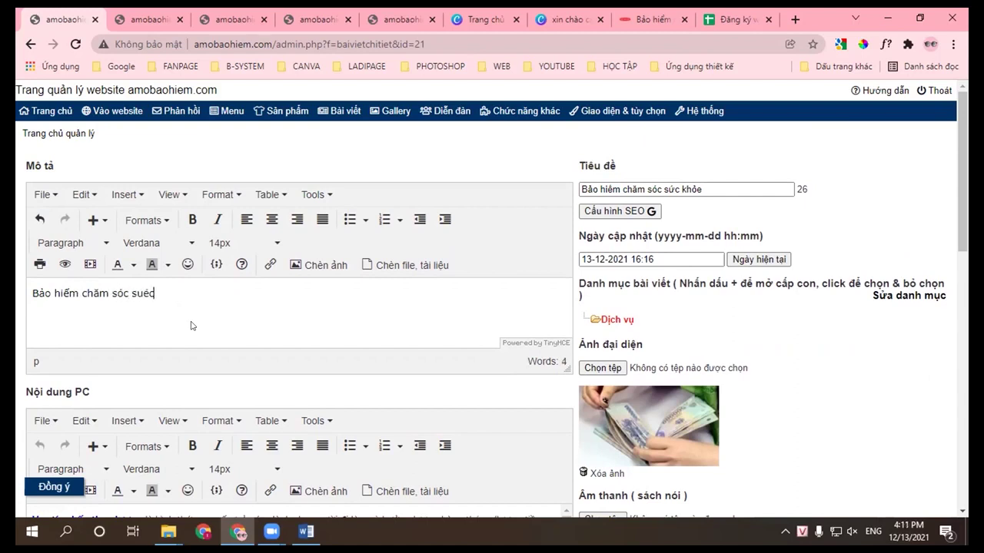
key("BackSpace")
type("ức kh")
Step: Go to the Dai-ichi insurance article page and locate its heading
left_click(651, 19)
scroll(279, 193, "up", 1)
scroll(280, 194, "up", 10)
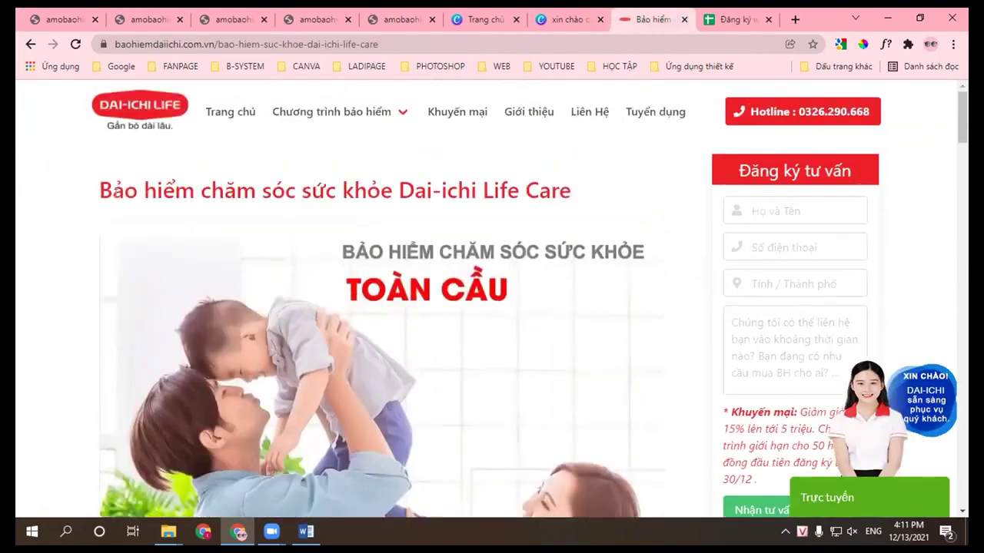
left_click_drag(92, 197, 144, 196)
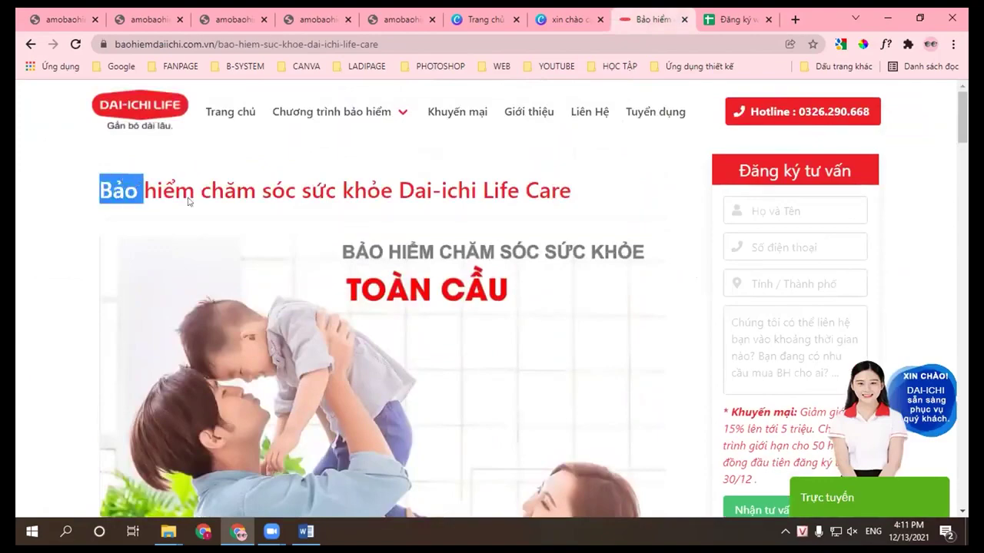
scroll(475, 320, "down", 3)
scroll(475, 321, "down", 6)
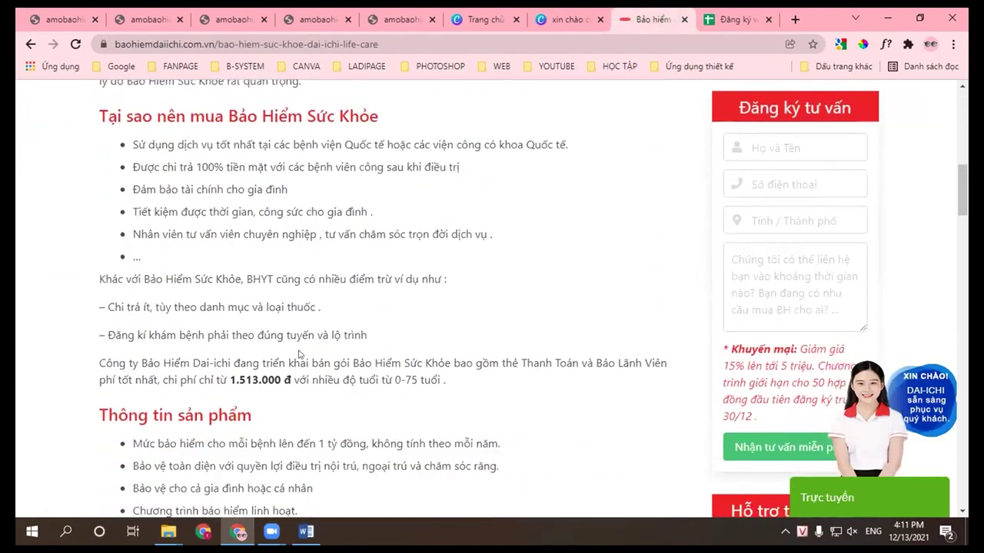
scroll(297, 352, "down", 5)
scroll(313, 332, "up", 9)
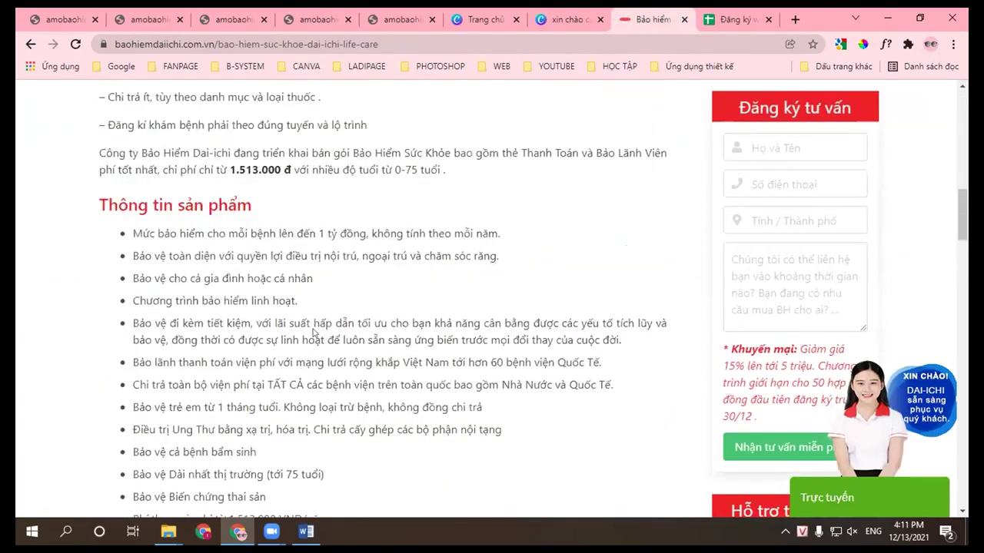
scroll(313, 332, "up", 3)
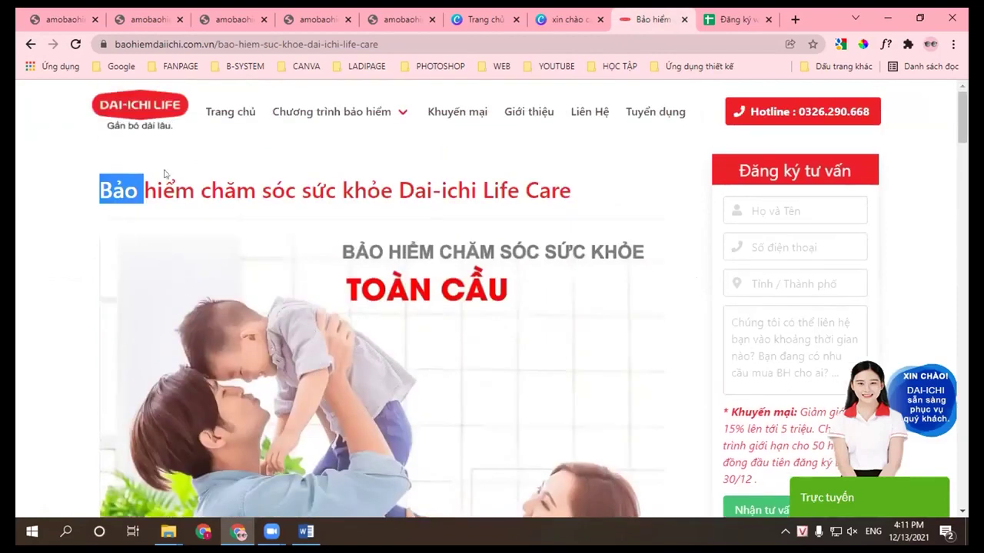
Step: Select the full heading 'Bảo hiểm chăm sóc sức khỏe Dai-ichi Life Care' and return to the admin
left_click(91, 187)
left_click_drag(101, 185, 580, 198)
key("ctrl+c")
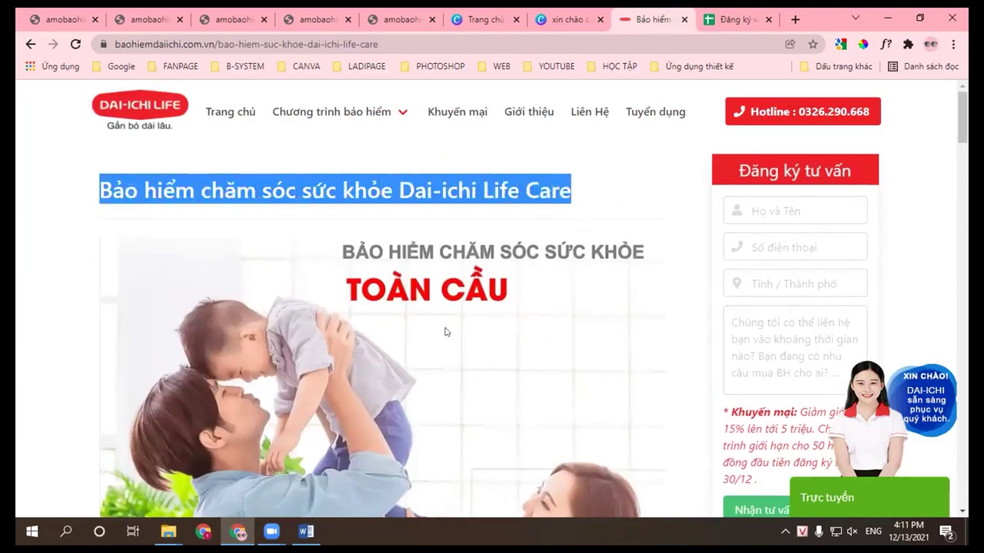
left_click(143, 21)
left_click(213, 21)
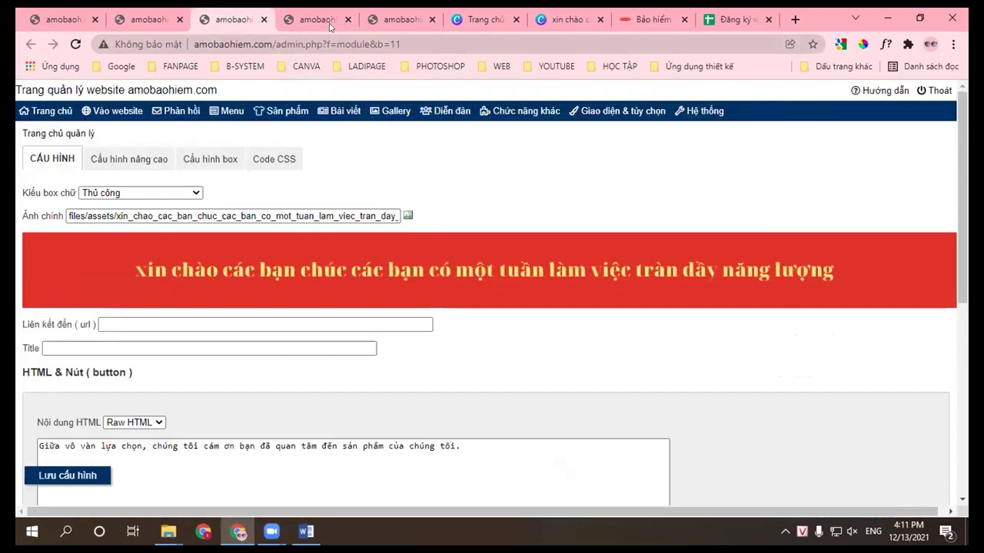
Step: Replace the Tiêu đề field with the copied heading 'Bảo hiểm chăm sóc sức khỏe Dai-ichi Life Care'
left_click(330, 23)
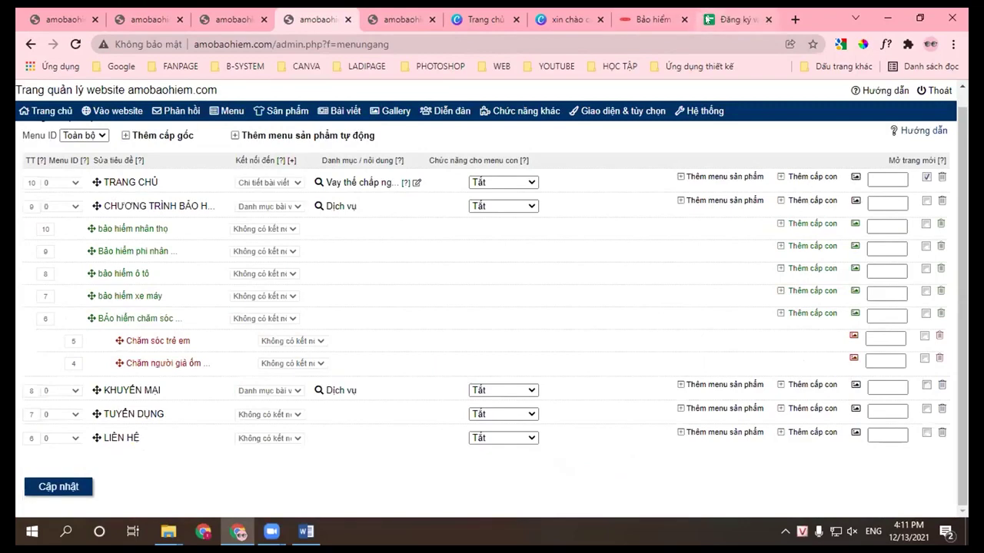
left_click(73, 19)
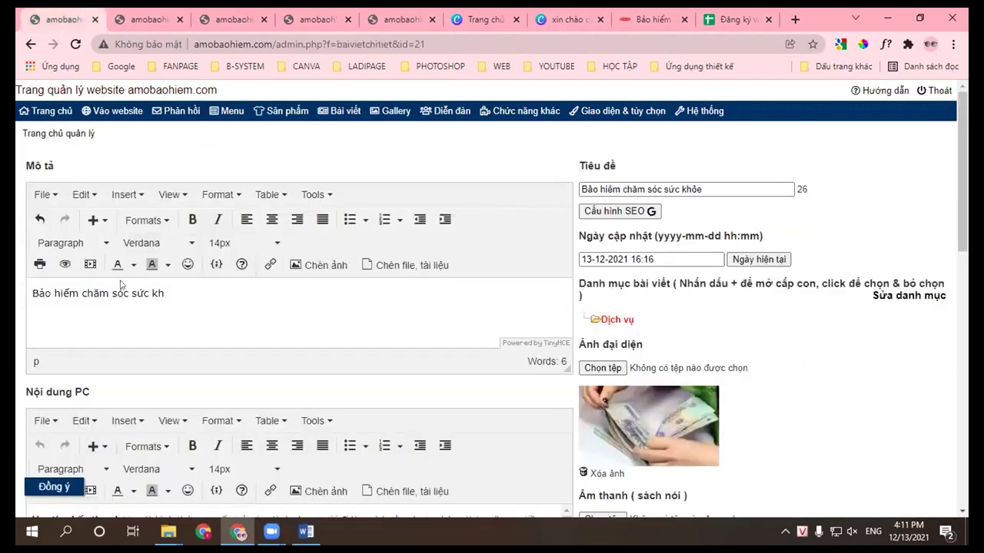
left_click(710, 192)
key("ctrl+a")
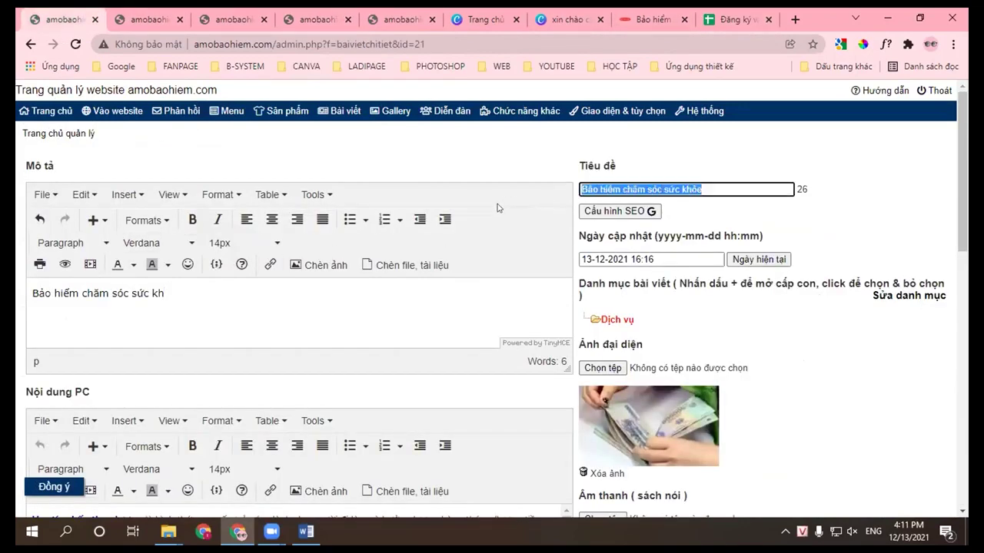
key("ctrl+v")
left_click_drag(257, 294, 66, 303)
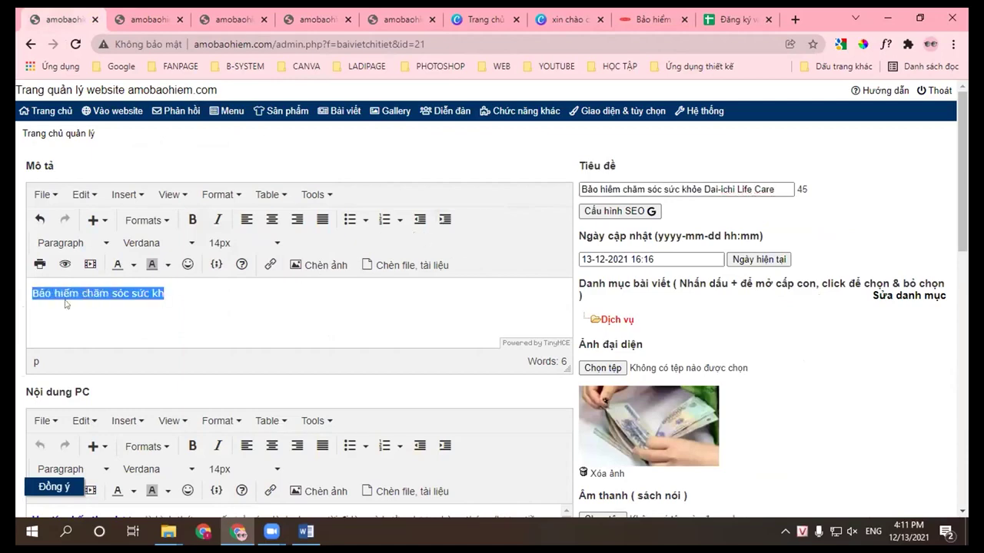
left_click(655, 22)
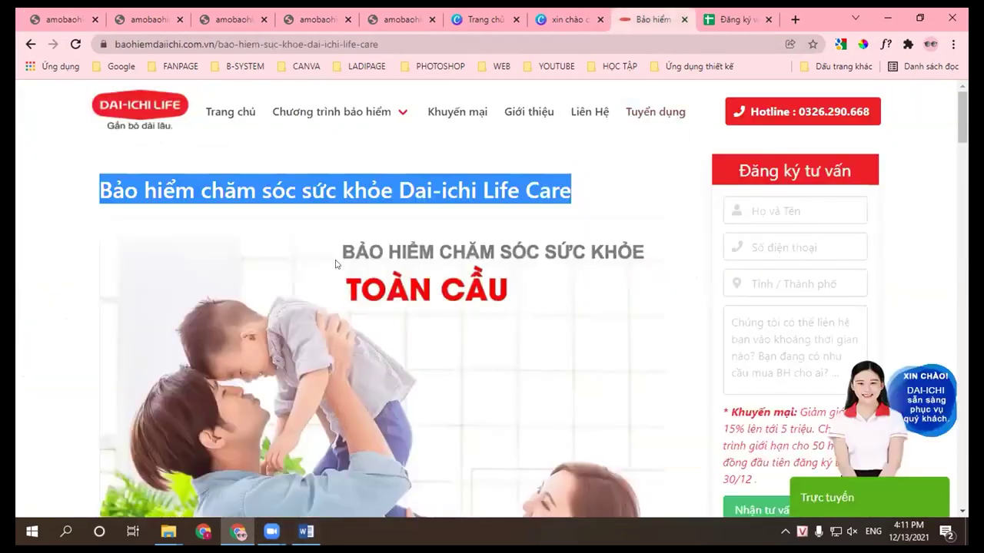
Step: Copy the Dai-ichi article's opening paragraph and paste it into the Mô tả description
scroll(615, 285, "down", 2)
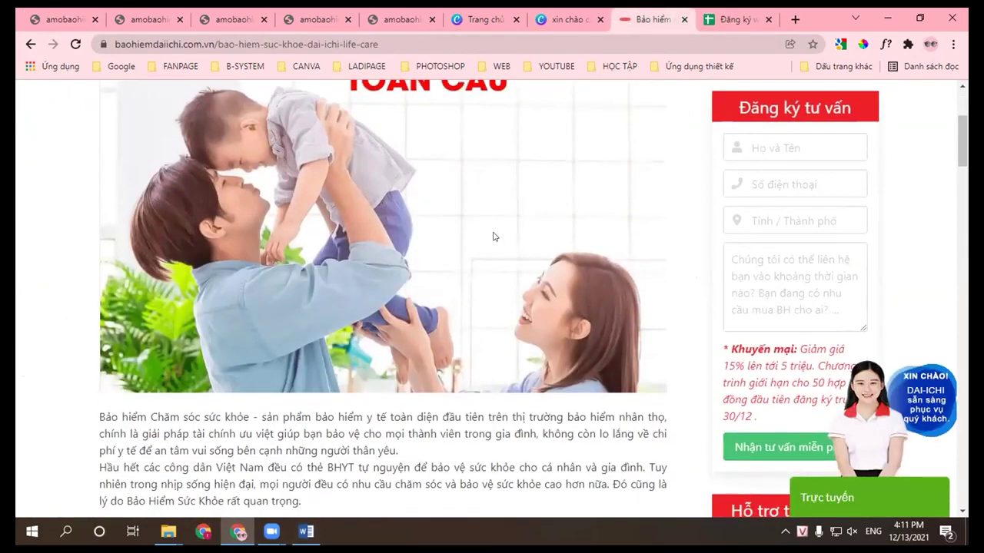
scroll(511, 237, "up", 3)
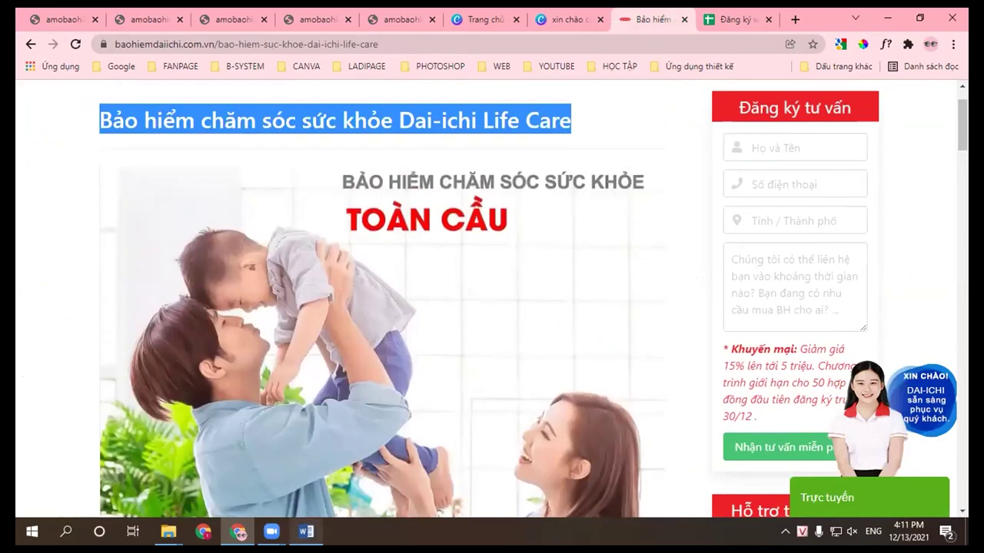
scroll(120, 176, "down", 4)
scroll(121, 176, "down", 3)
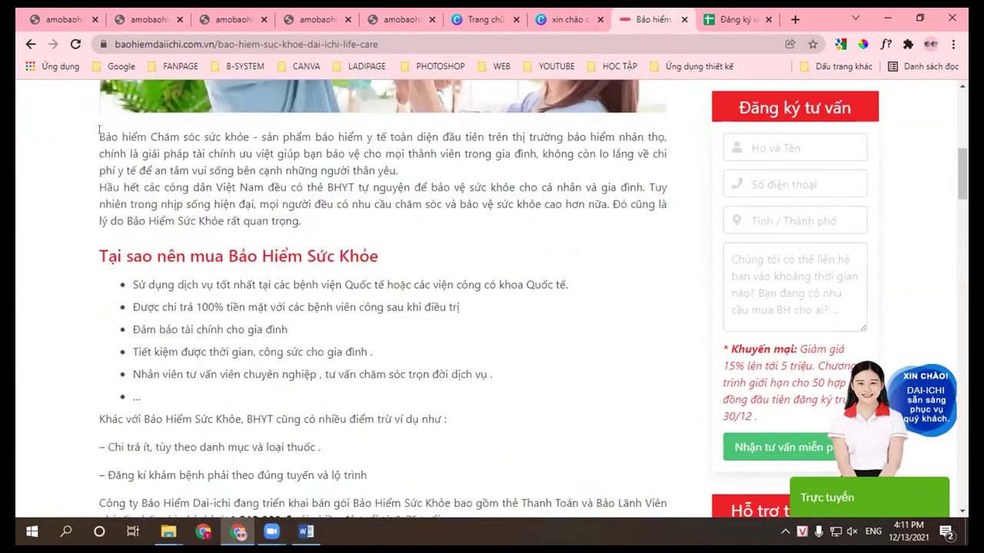
left_click_drag(296, 127, 446, 175)
key("ctrl+c")
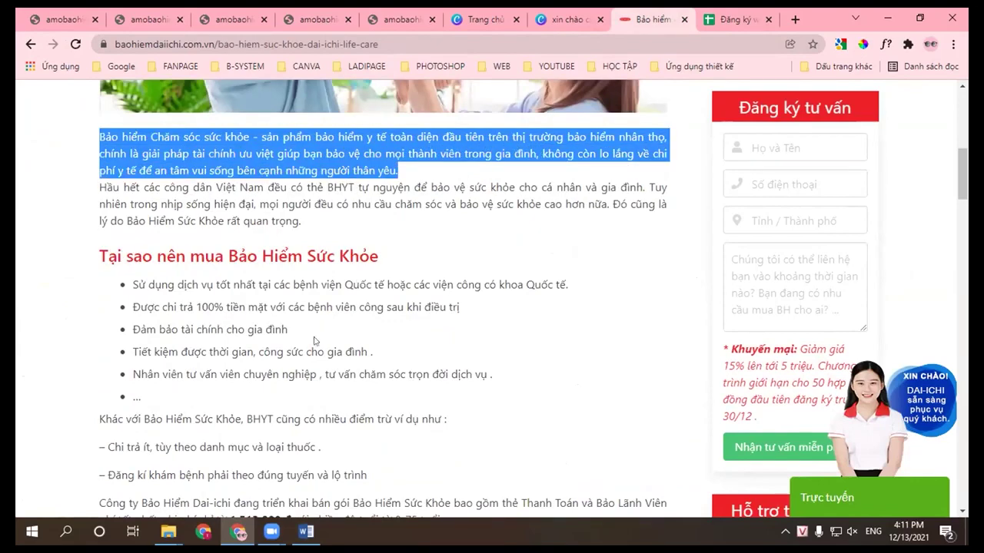
left_click(238, 531)
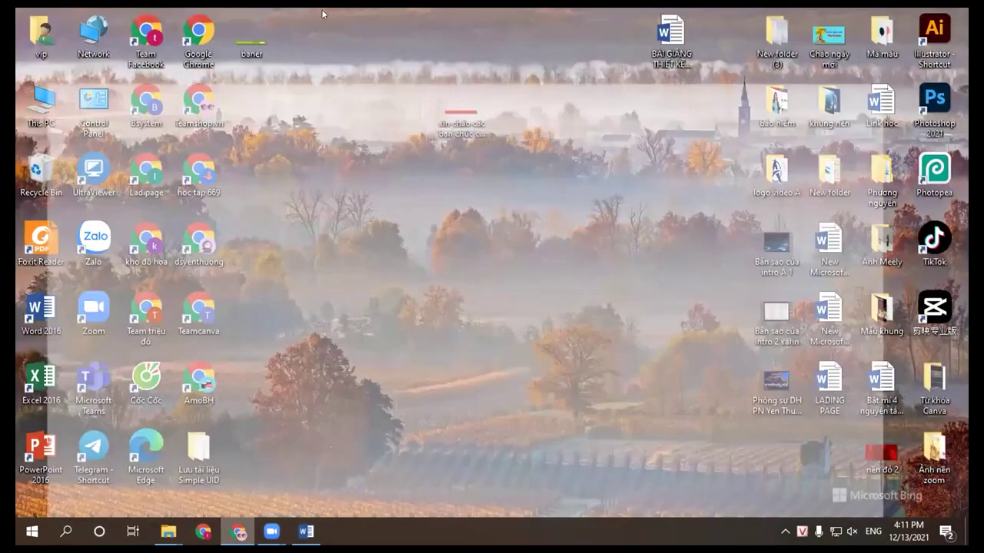
left_click(238, 531)
key("ctrl+1")
key("ctrl+v")
scroll(182, 292, "down", 4)
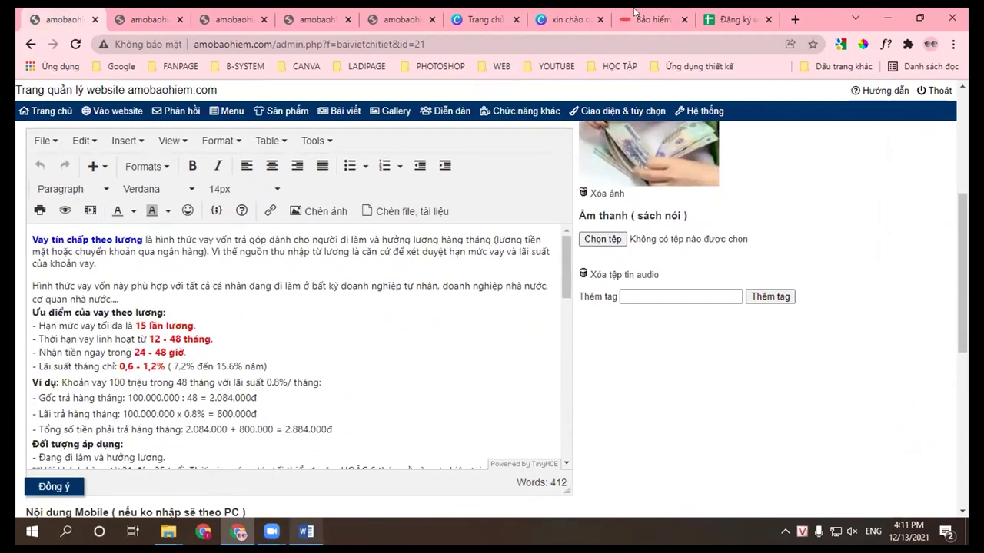
Step: Select the body text from 'Tại sao nên mua' through the 'Thông tin sản phẩm' list
key("ctrl+8")
left_click(98, 188)
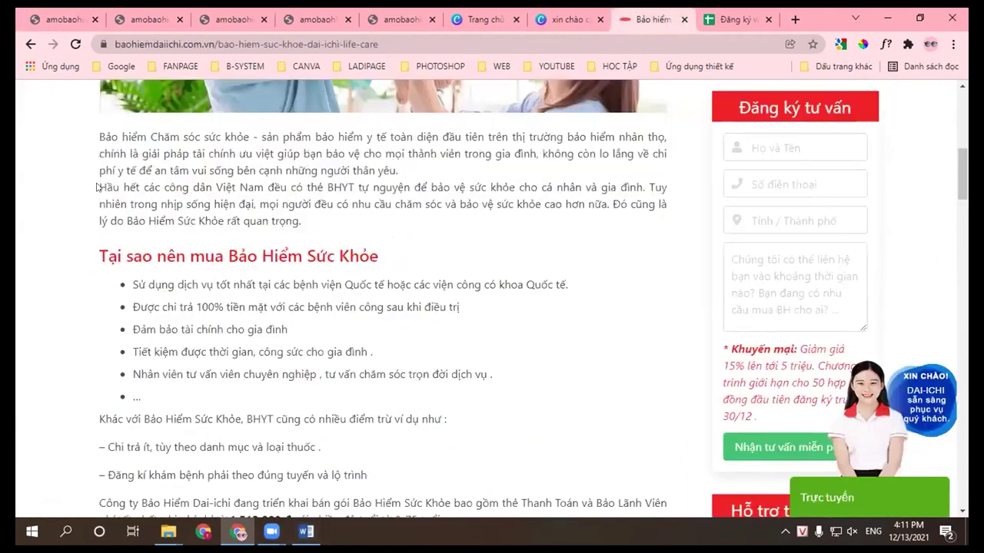
left_click_drag(100, 249, 386, 420)
scroll(295, 356, "up", 5)
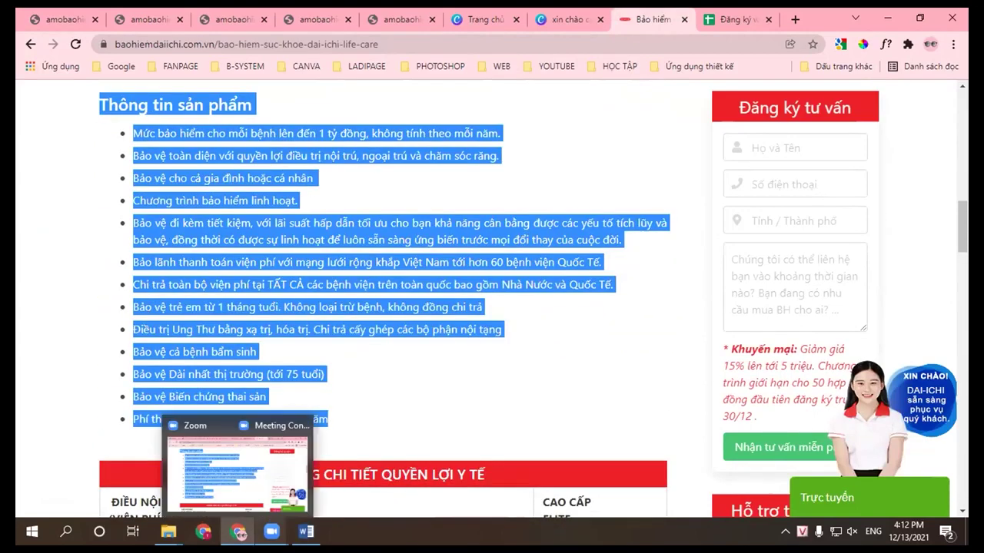
Step: Replace the existing Nội dung PC text with the copied Dai-ichi body content
left_click(66, 20)
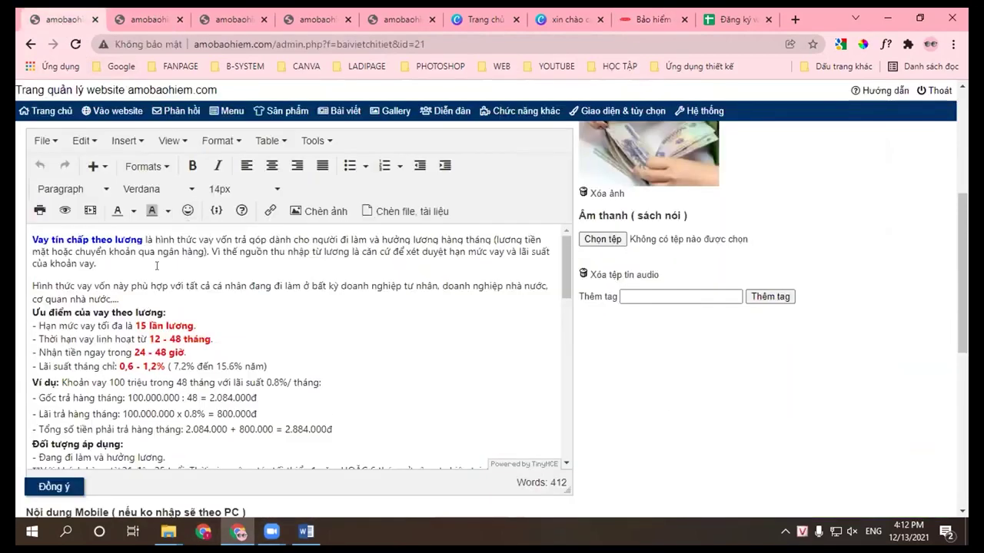
scroll(116, 346, "down", 3)
scroll(53, 396, "up", 6)
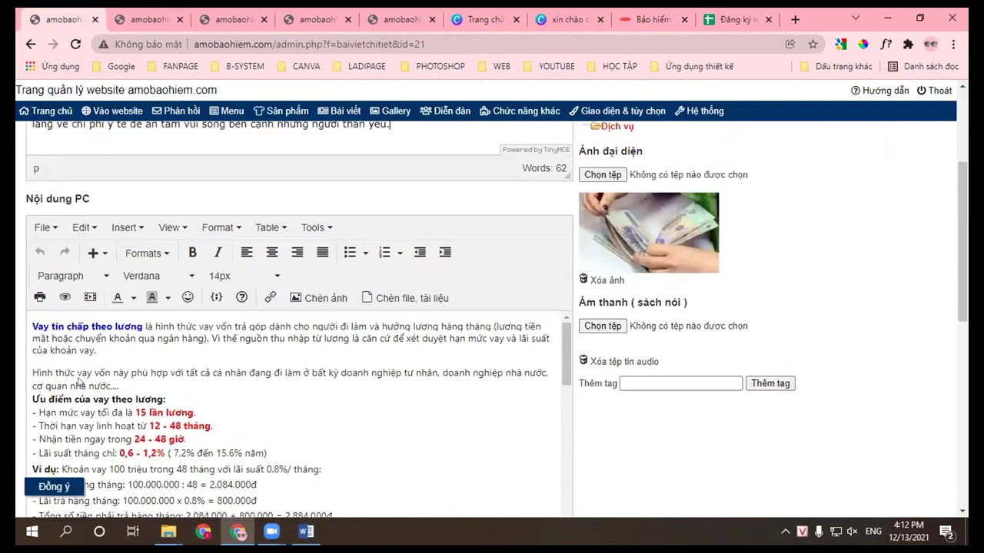
scroll(53, 396, "down", 2)
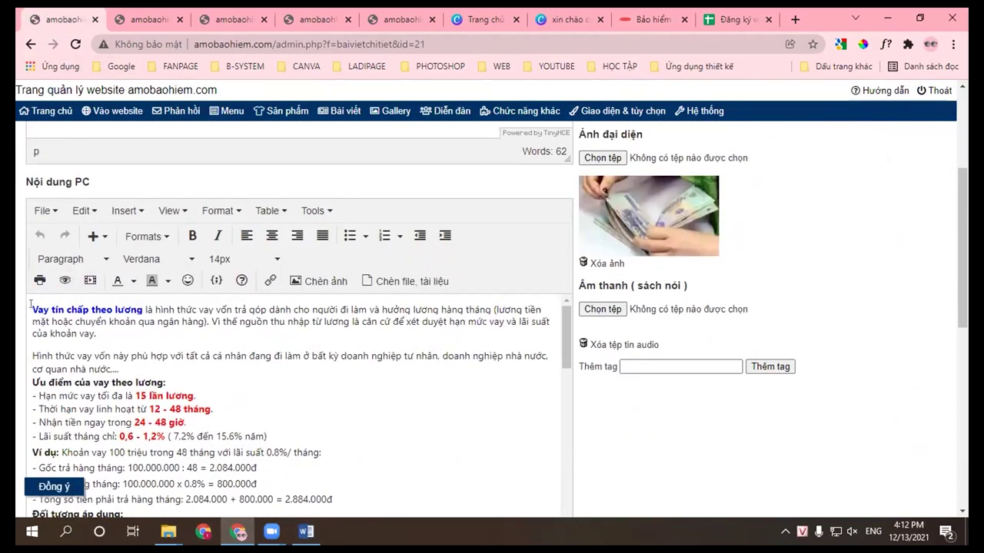
left_click_drag(30, 307, 398, 463)
key("ctrl+v")
Step: Delete the leftover loan repayment and documents text from the content
scroll(315, 434, "down", 5)
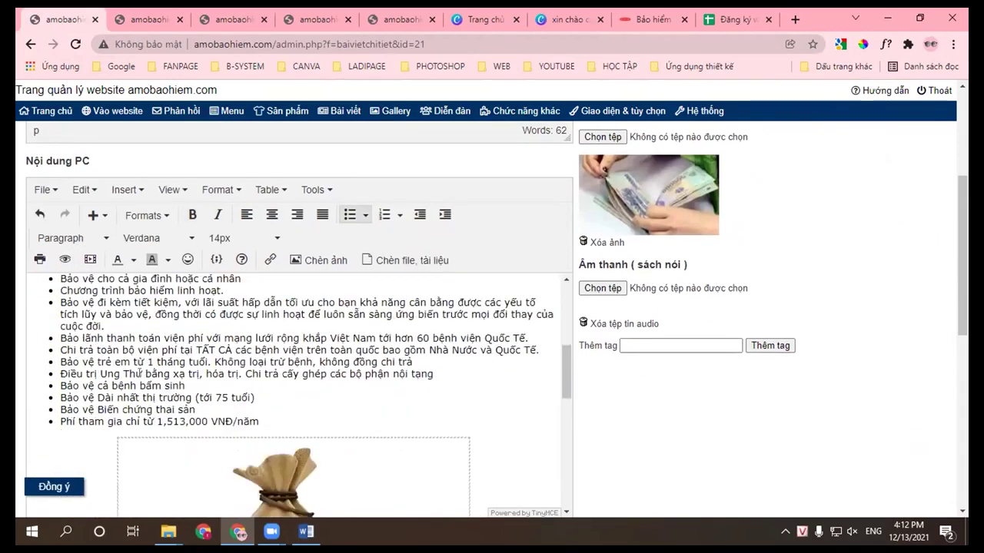
scroll(230, 415, "up", 2)
scroll(225, 421, "down", 2)
scroll(225, 421, "down", 3)
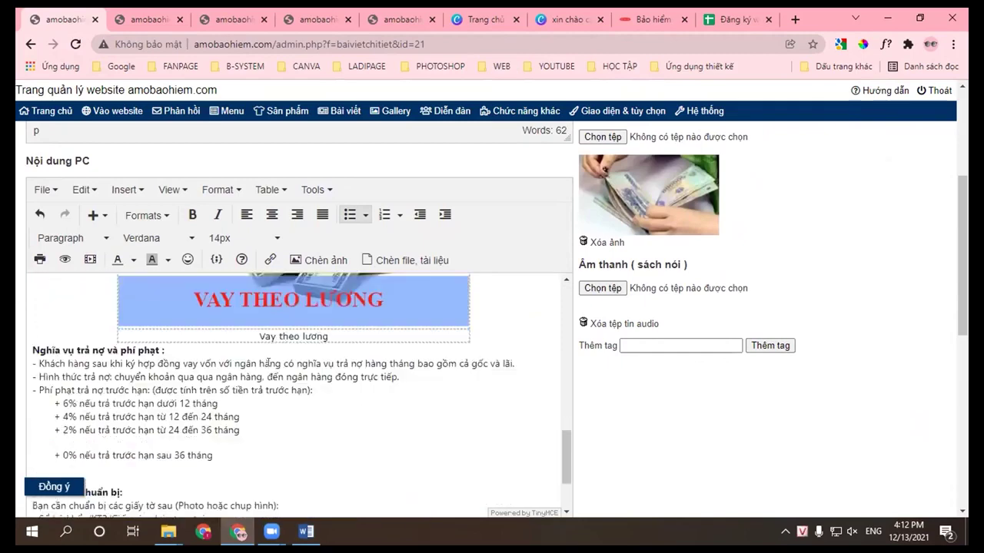
left_click_drag(33, 338, 406, 404)
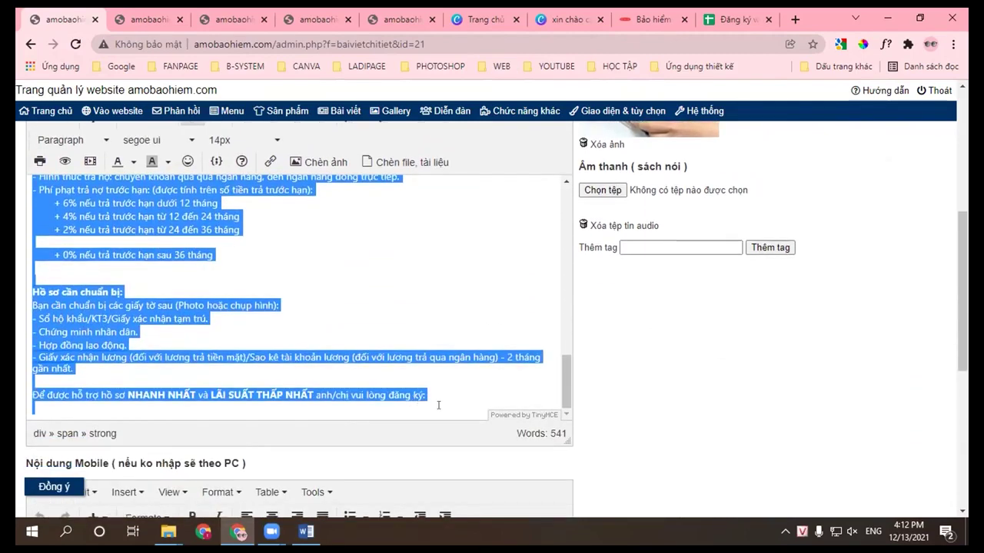
key("Delete")
Step: Delete the table holding the money-bag image from the PC content
scroll(437, 322, "up", 2)
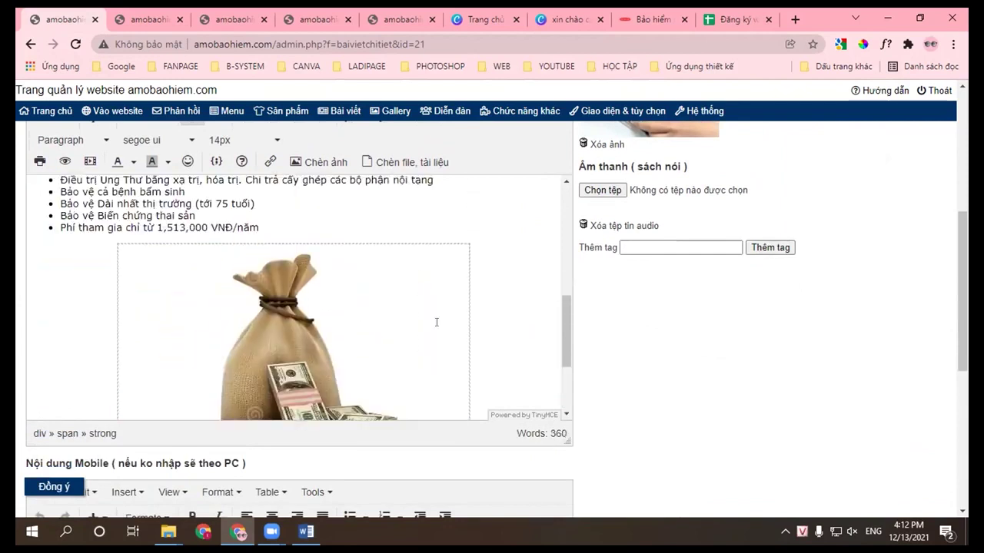
left_click(415, 240)
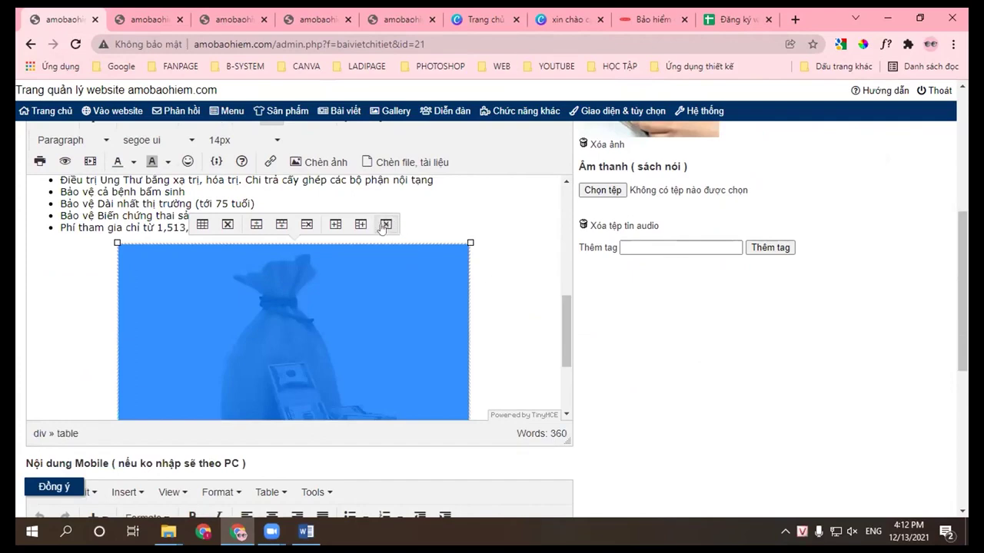
left_click(227, 224)
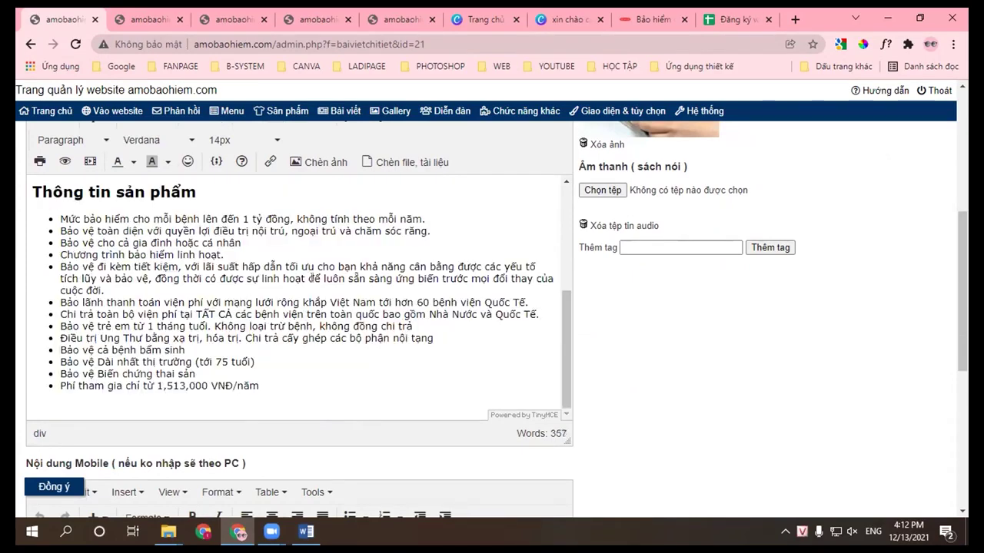
scroll(300, 342, "up", 1)
scroll(300, 342, "down", 3)
scroll(204, 340, "up", 4)
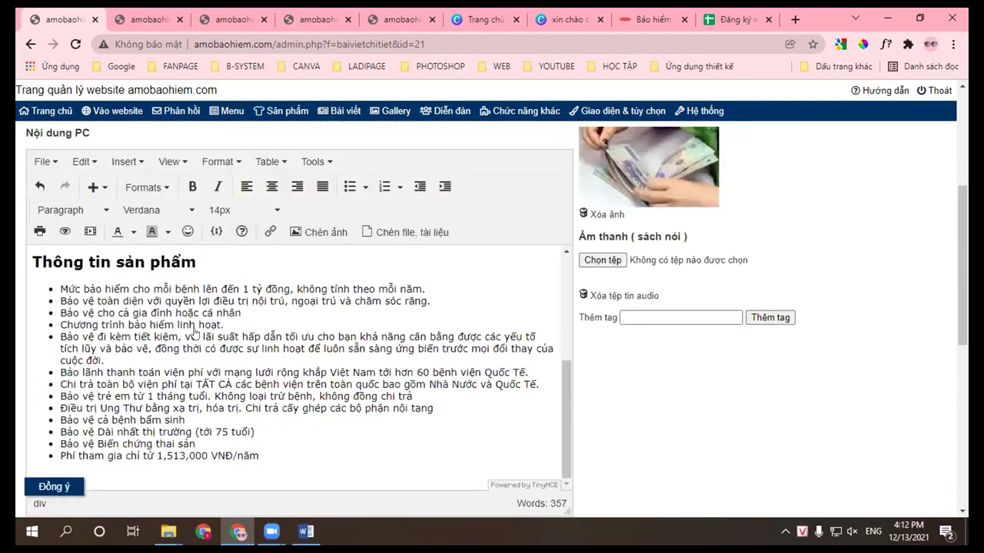
scroll(194, 333, "up", 3)
scroll(231, 350, "down", 1)
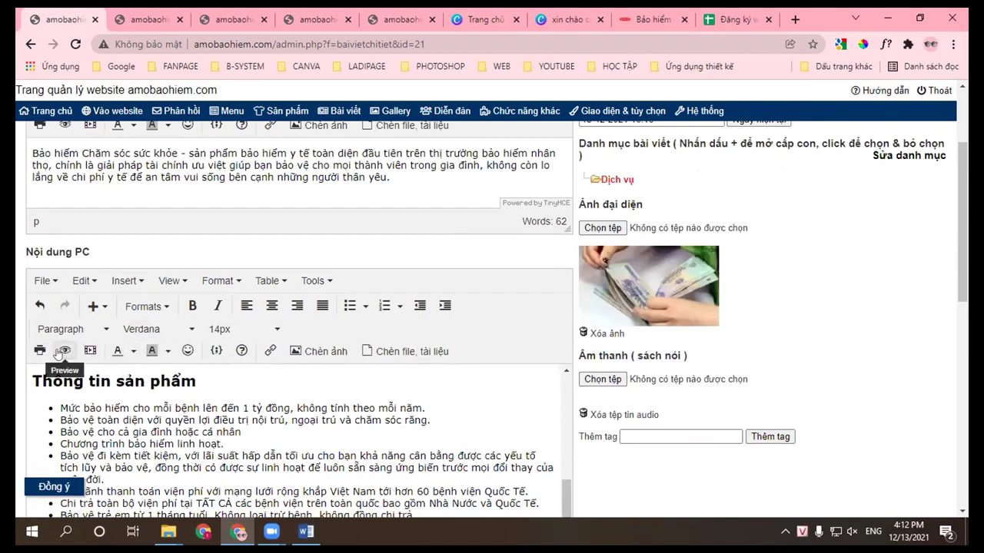
Step: Start an image insertion in the PC content using the site's image upload manager
left_click(45, 282)
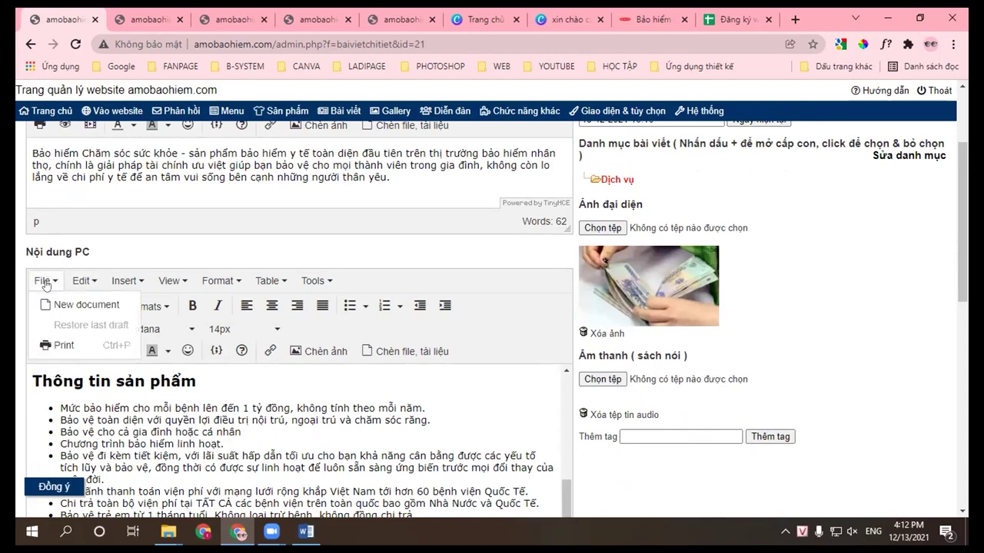
mouse_move(76, 284)
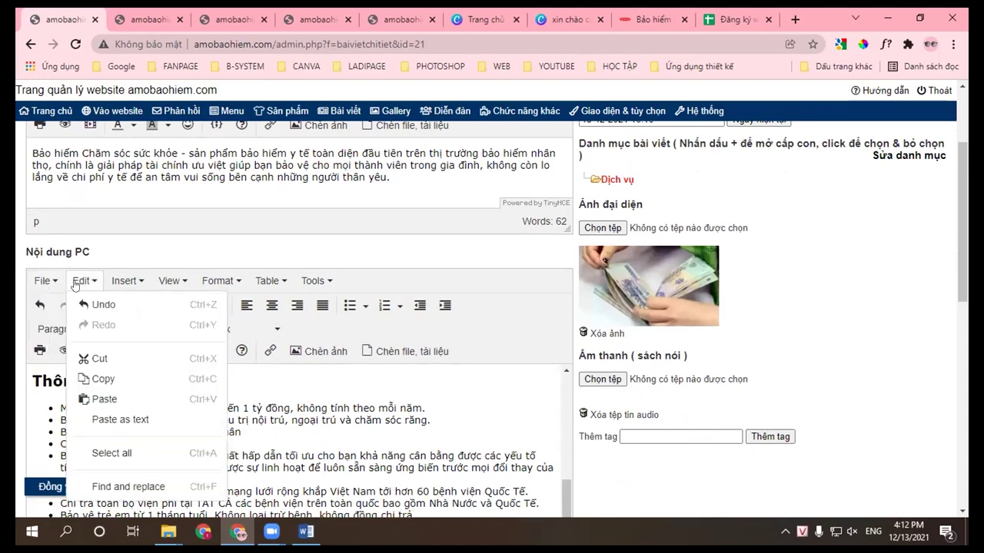
mouse_move(125, 281)
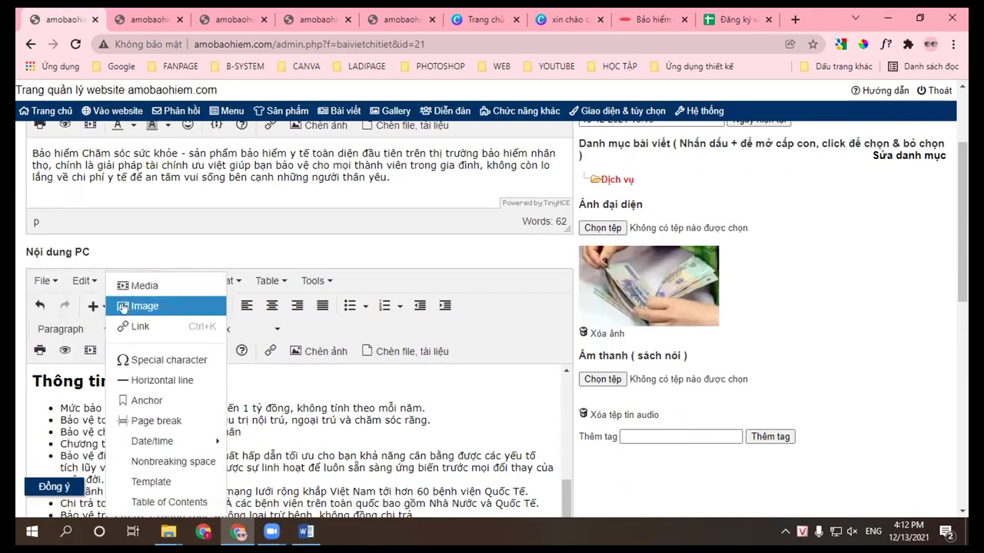
left_click(143, 308)
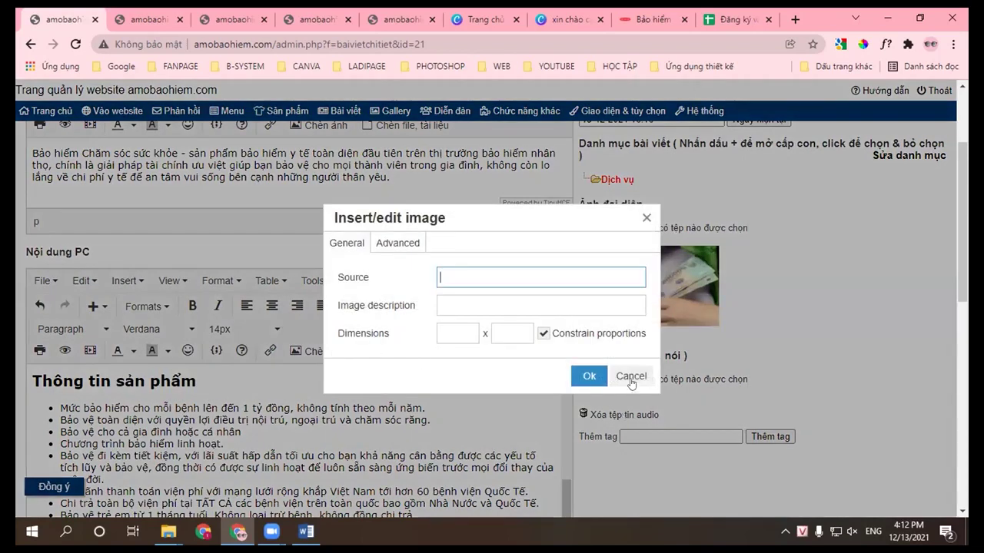
left_click(631, 375)
left_click(315, 351)
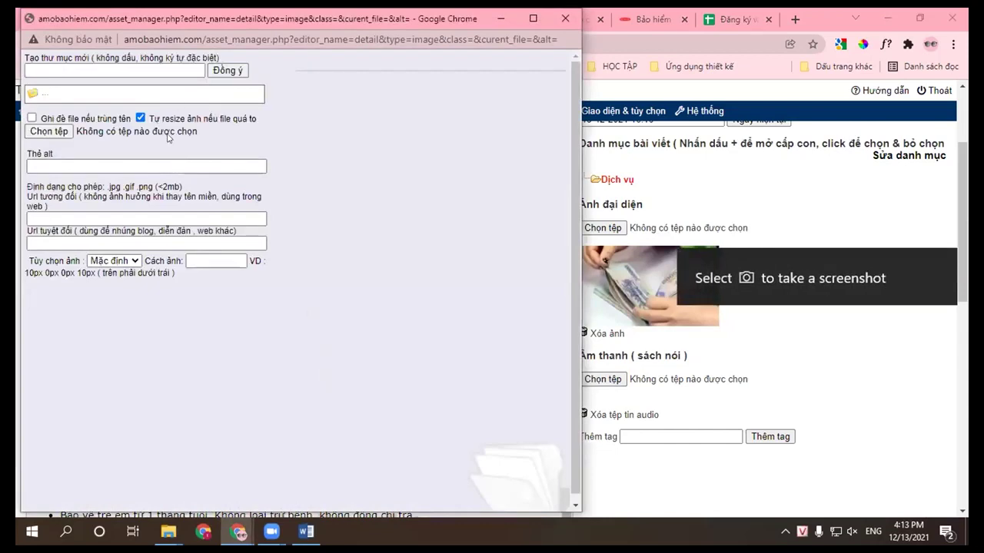
Step: Upload 'logo Amobaohiem' from DATA (E:) > TÀI LIỆU BẢO HIỂM > logo thủy- BẢO HIỂM and insert it
left_click(50, 131)
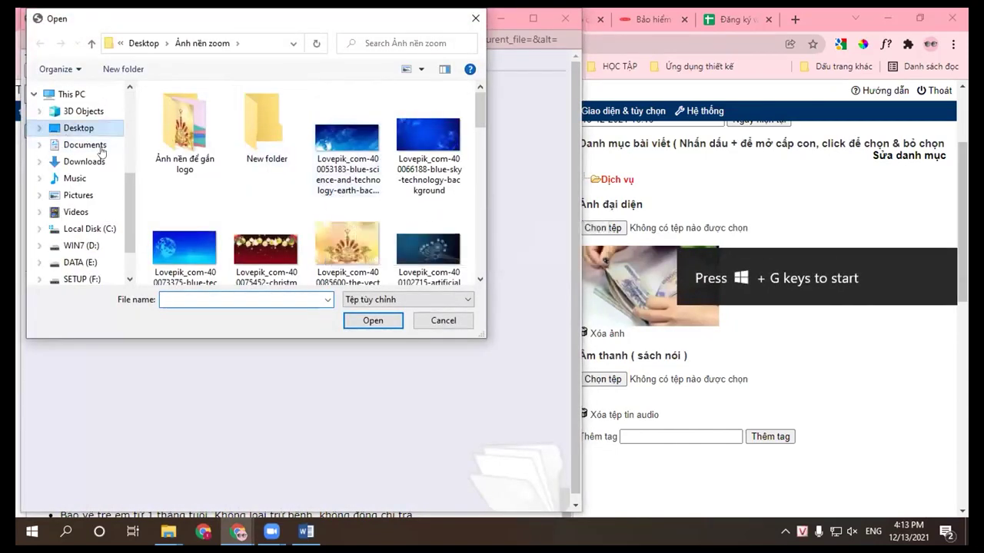
left_click(78, 263)
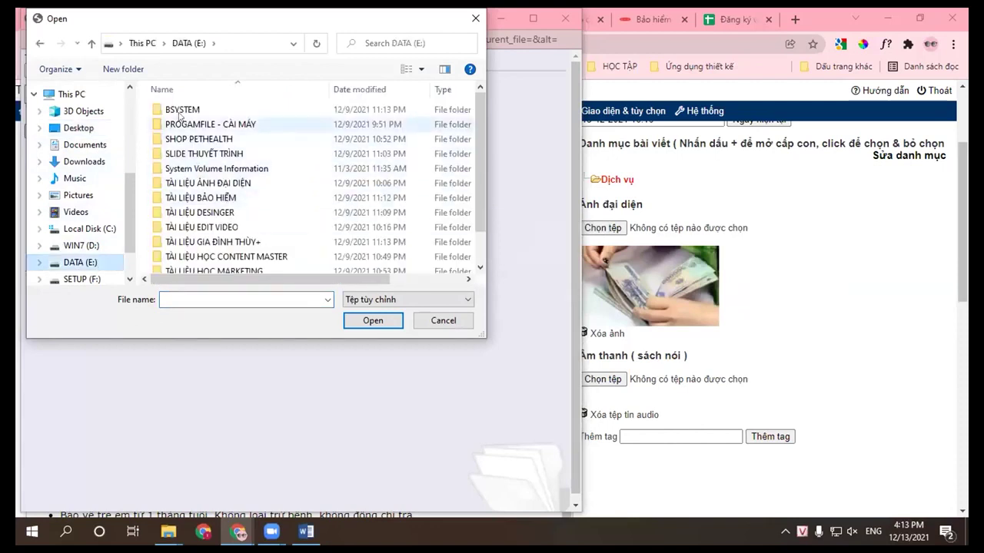
scroll(230, 163, "down", 1)
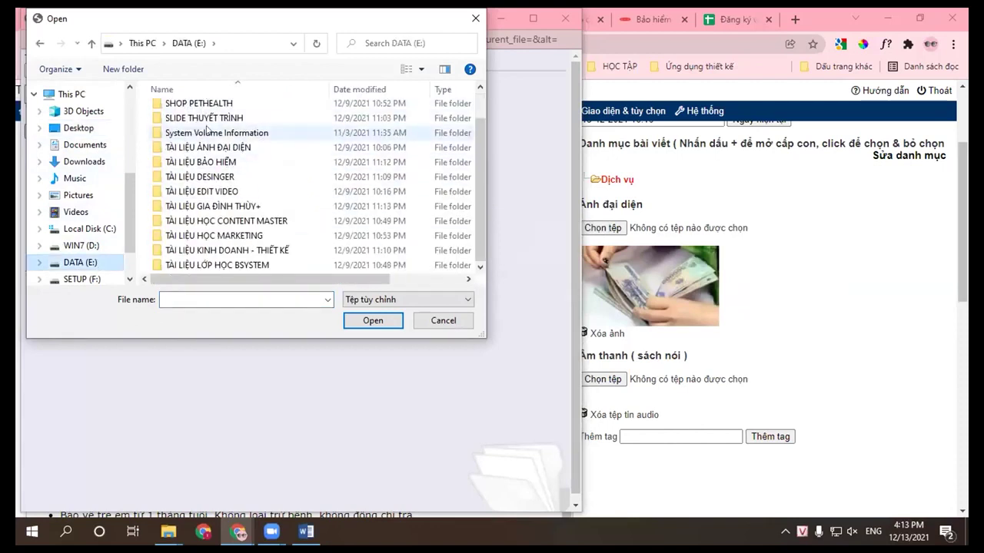
left_click(220, 177)
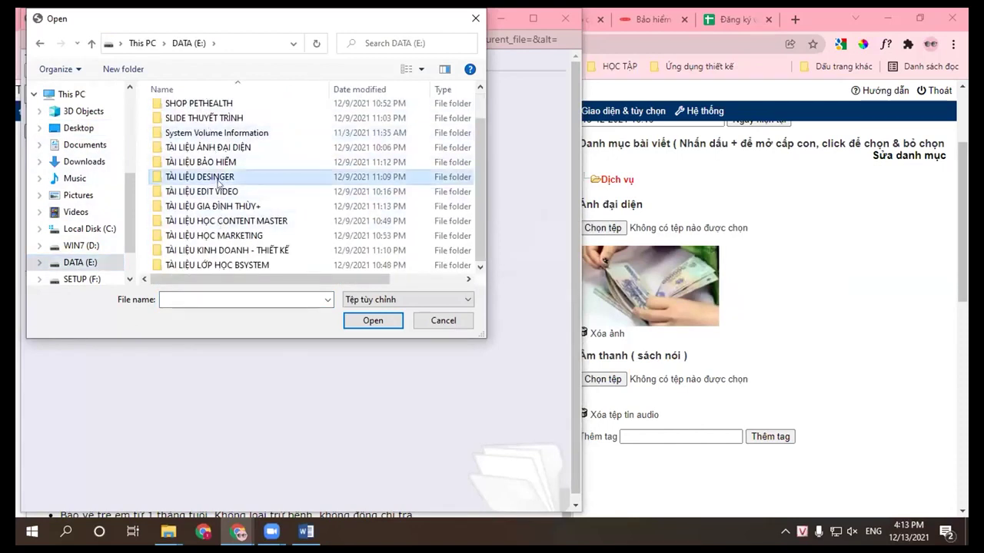
double_click(219, 163)
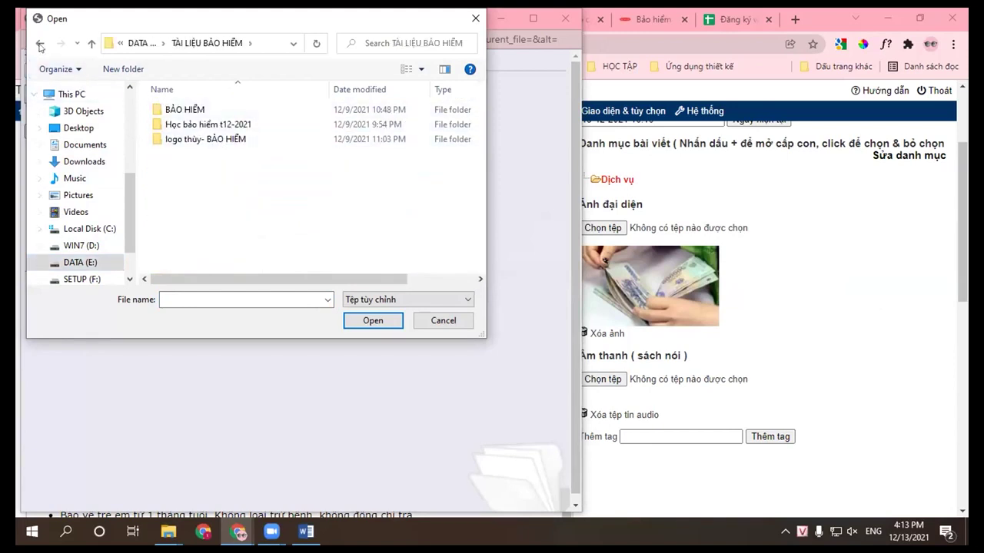
left_click(40, 44)
double_click(221, 192)
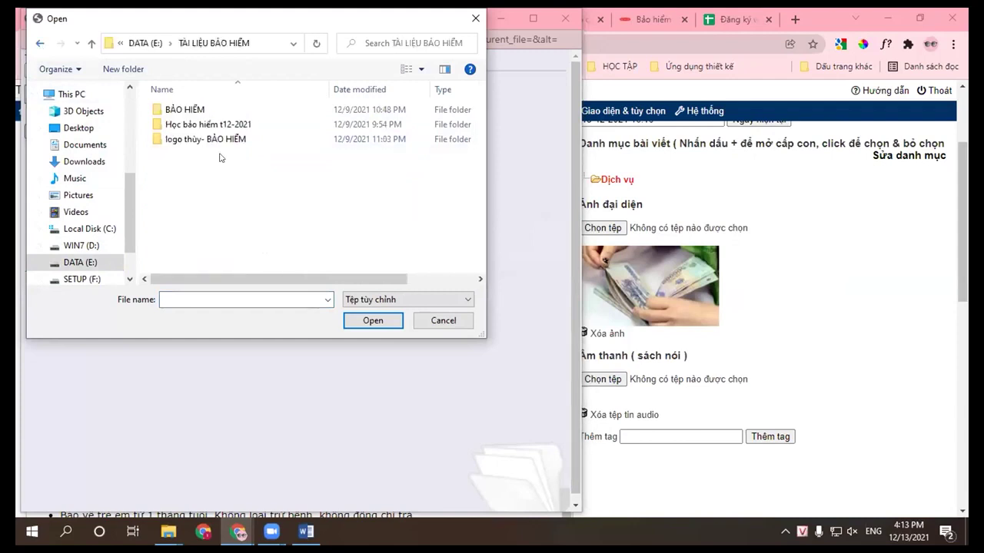
double_click(219, 139)
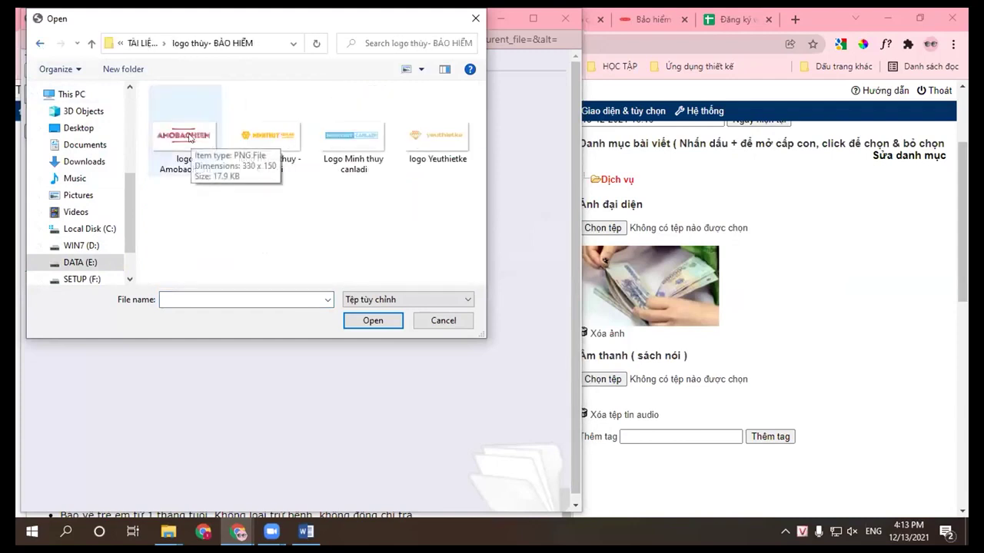
left_click(202, 139)
left_click(373, 320)
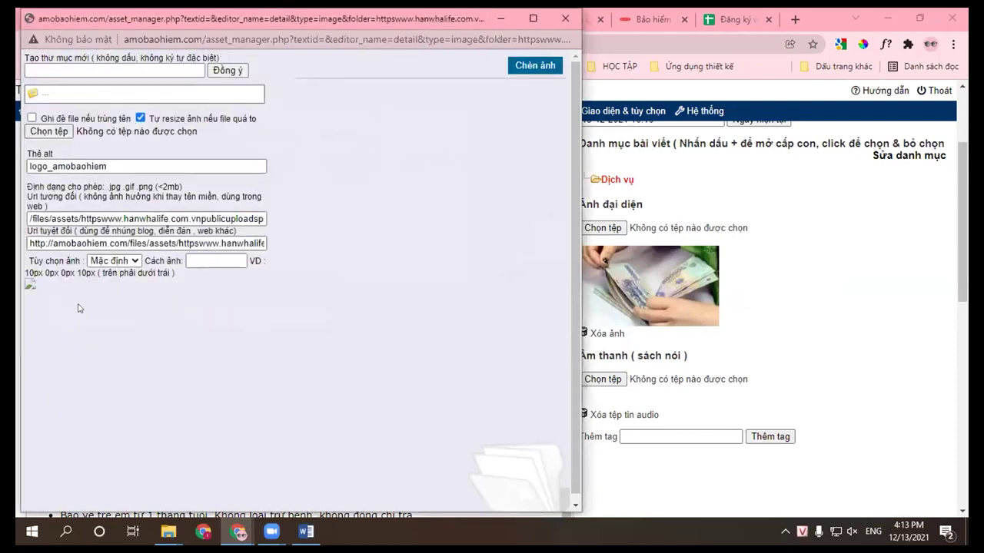
left_click(538, 66)
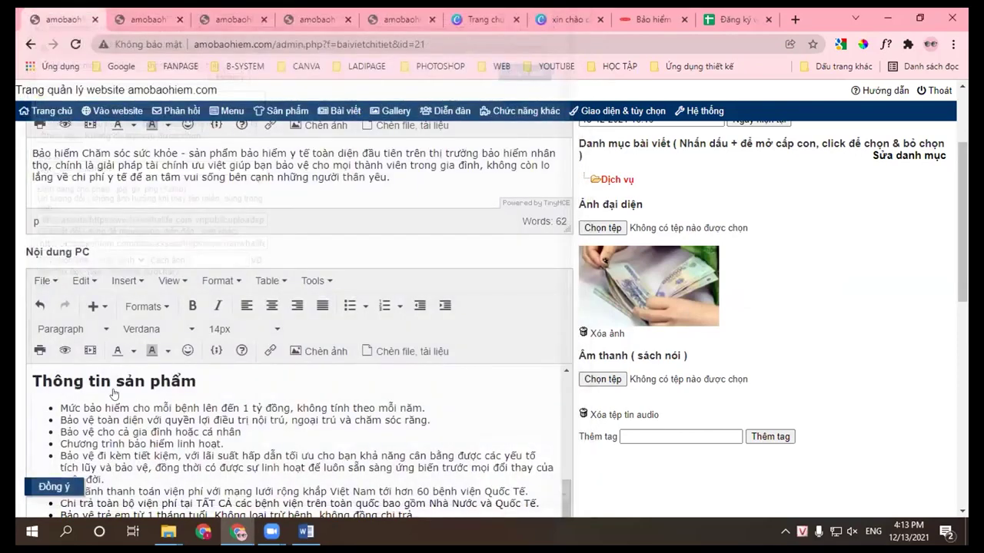
Step: Save the article with Đồng ý and review the updated content, ending with the logo_amobaohiem image
left_click(52, 487)
scroll(214, 403, "down", 3)
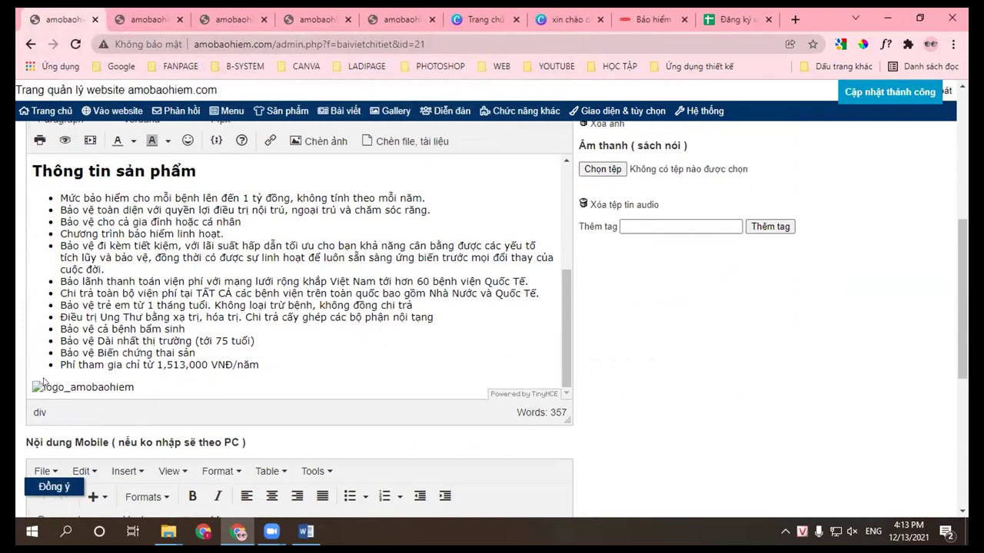
scroll(133, 384, "down", 3)
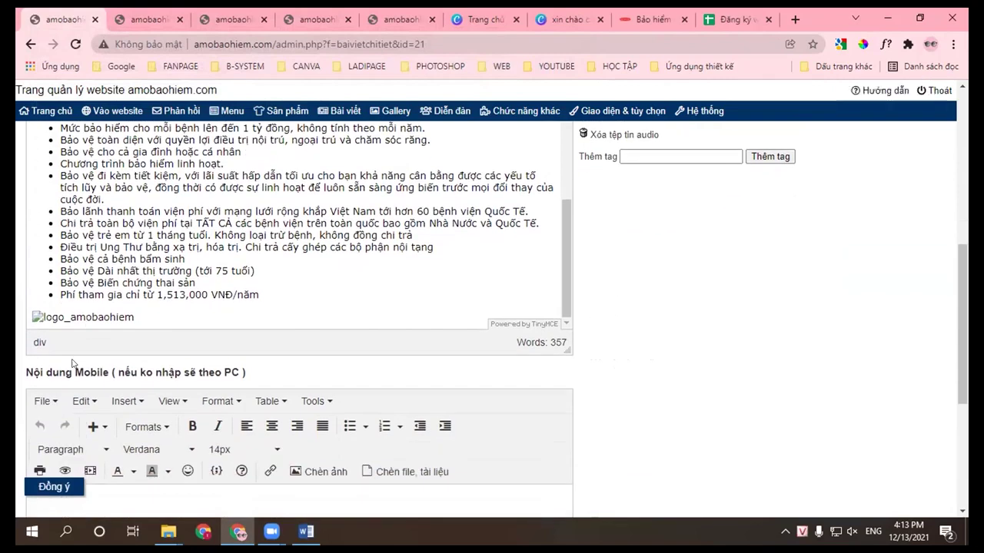
scroll(84, 377, "down", 1)
scroll(84, 377, "up", 3)
scroll(84, 376, "down", 3)
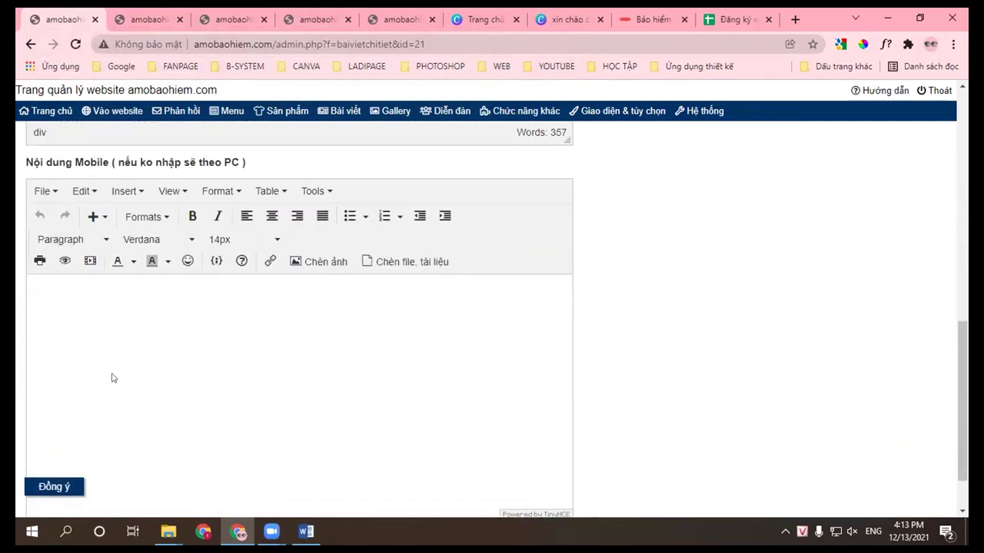
scroll(112, 378, "down", 1)
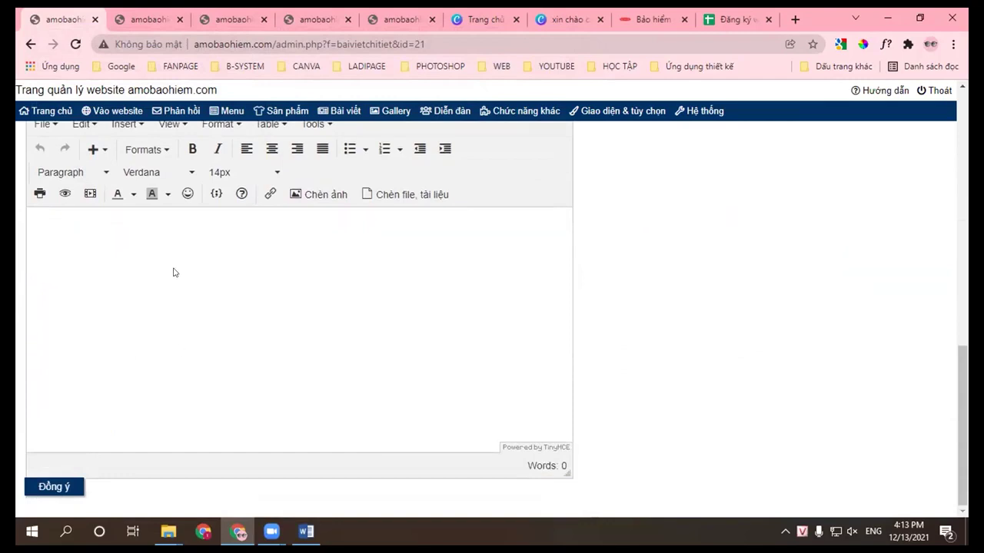
scroll(158, 358, "up", 6)
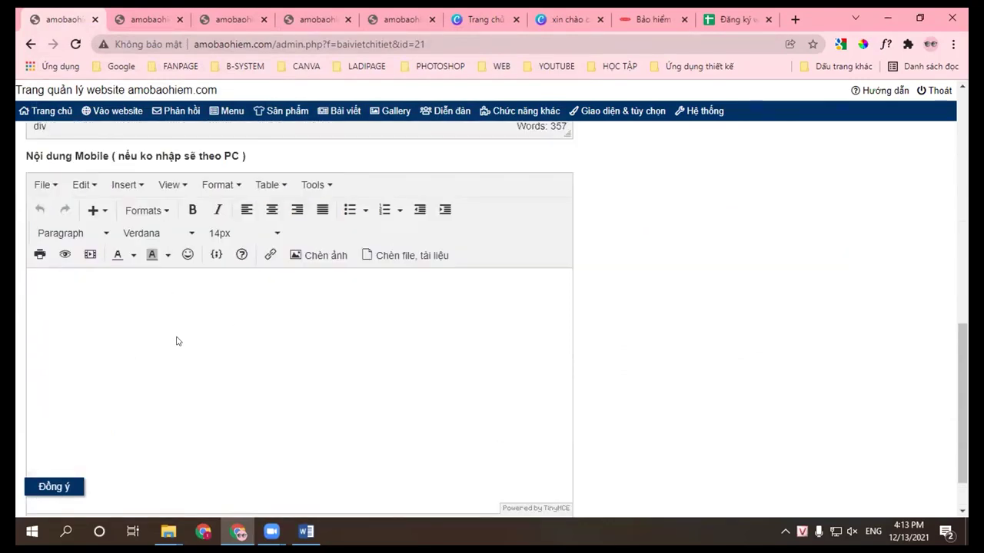
scroll(17, 397, "up", 4)
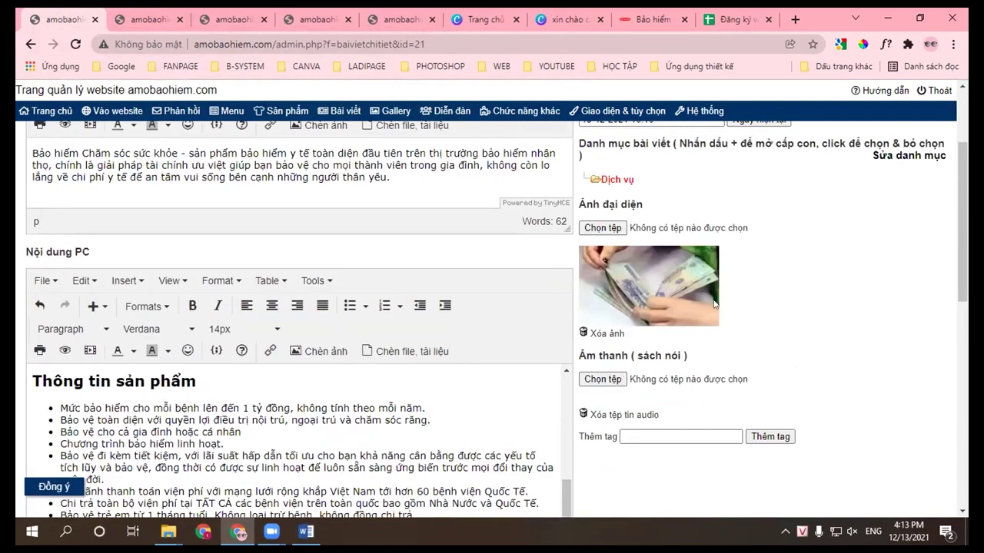
Step: Upload 'logo bsystem.PNG' from the BÀI GIẢNG CANVA folder as the Ảnh đại diện
left_click(611, 229)
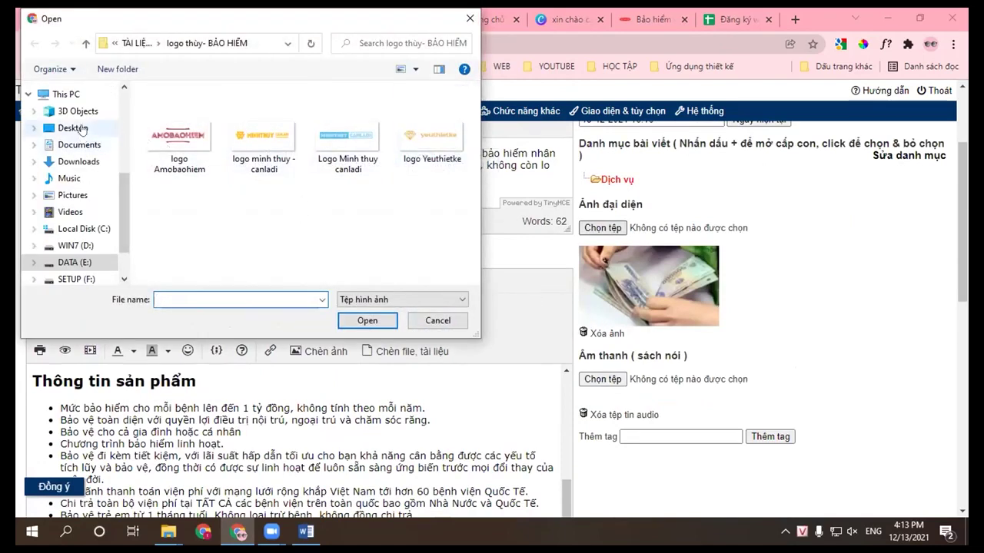
scroll(127, 158, "up", 5)
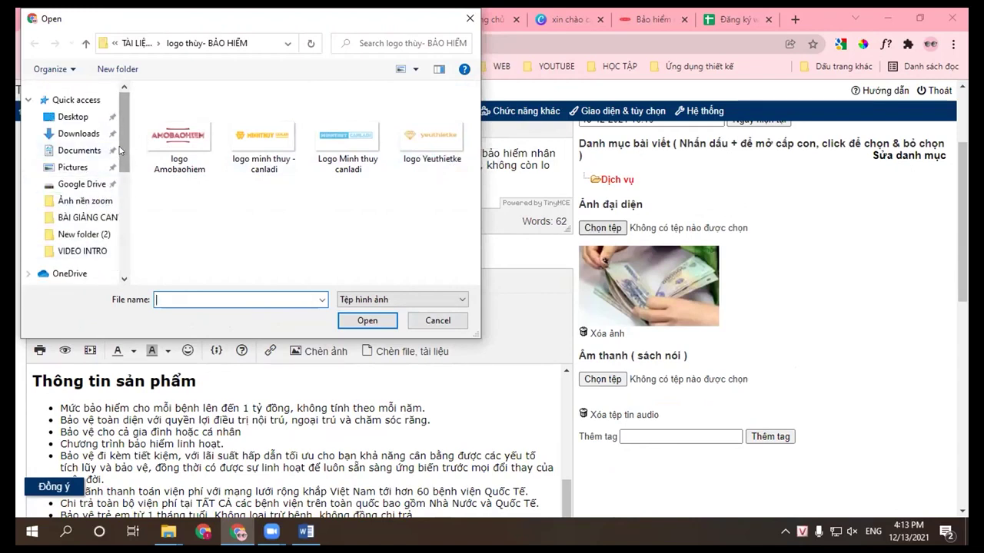
scroll(115, 153, "down", 1)
left_click(84, 189)
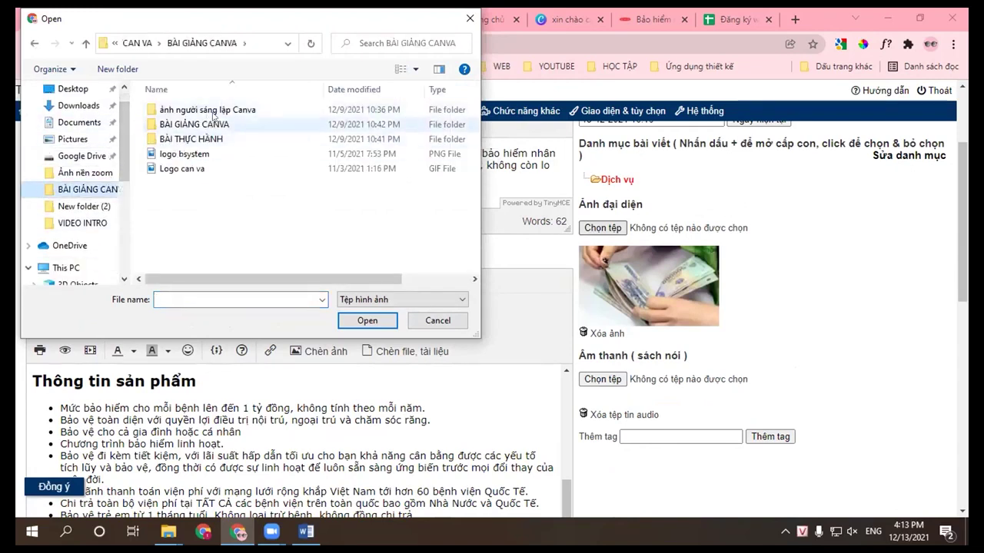
left_click(203, 155)
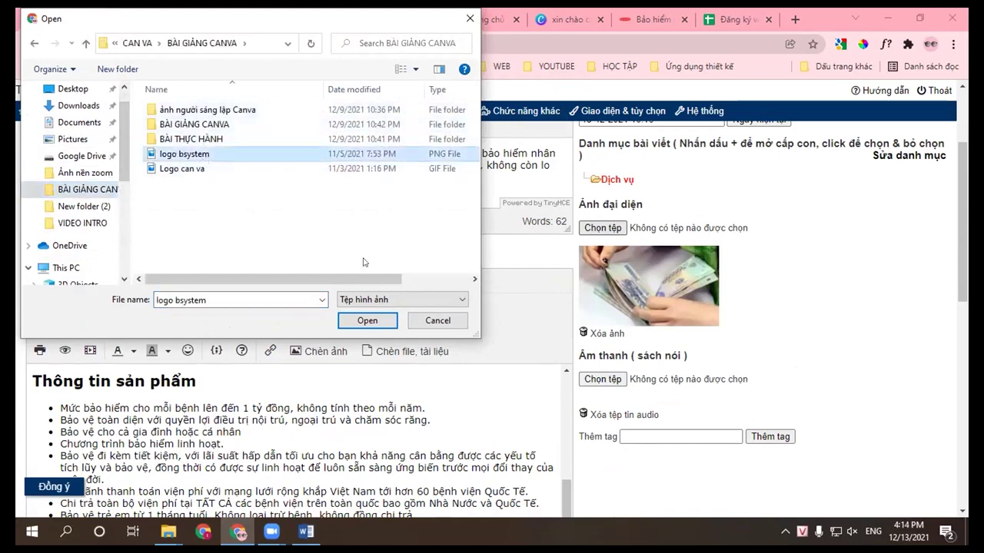
left_click(378, 325)
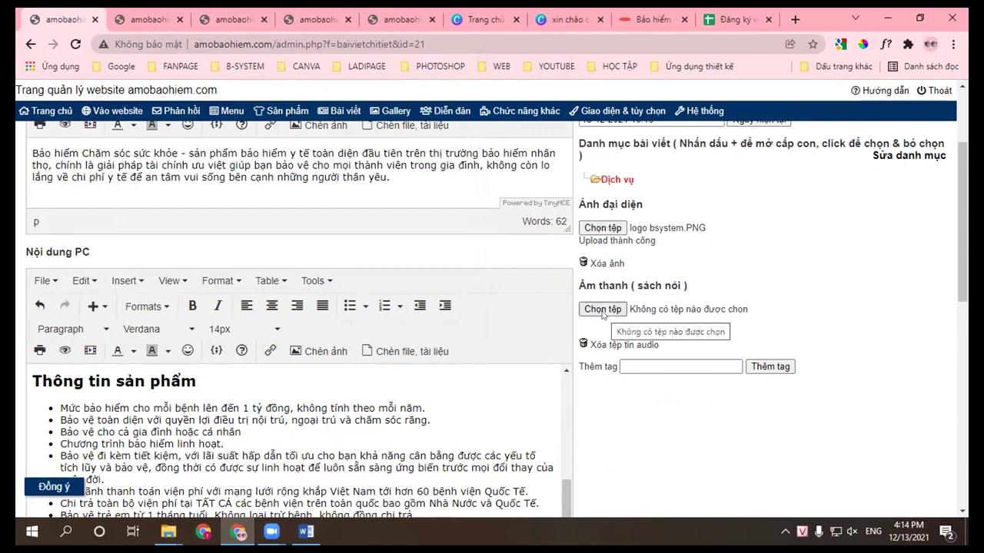
Step: Confirm the 'Cập nhật thành công' notice and open the public amobaohiem.com site in a new tab
scroll(604, 315, "up", 2)
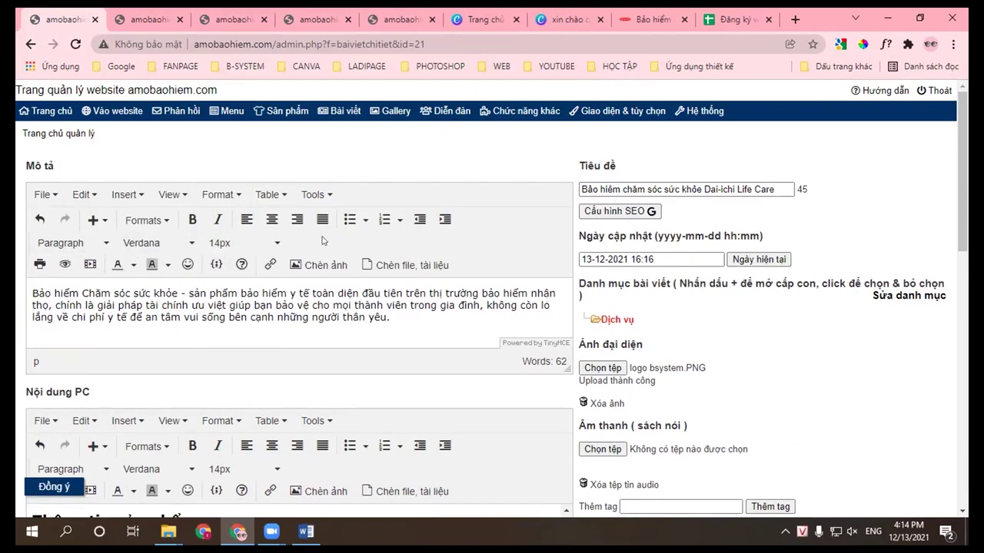
scroll(303, 329, "down", 10)
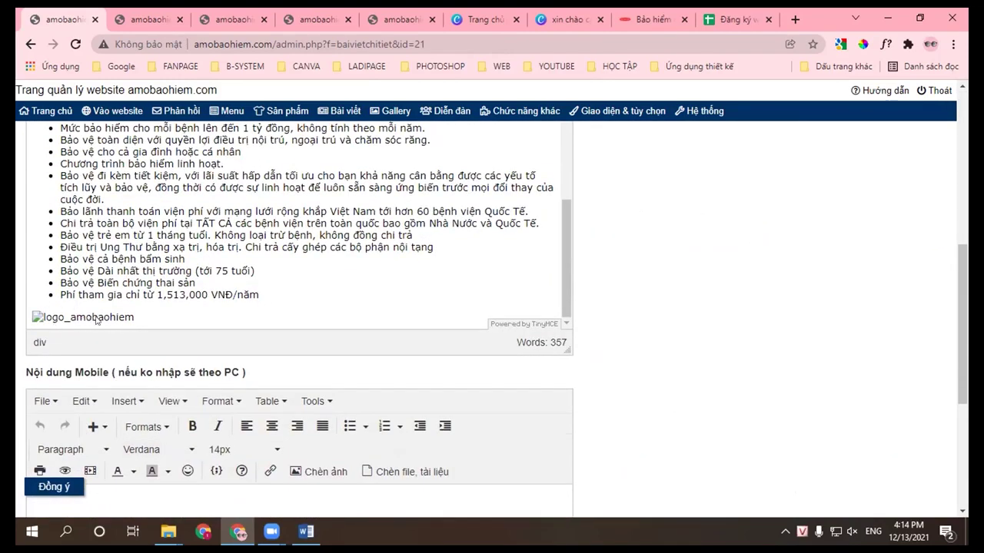
scroll(413, 322, "up", 10)
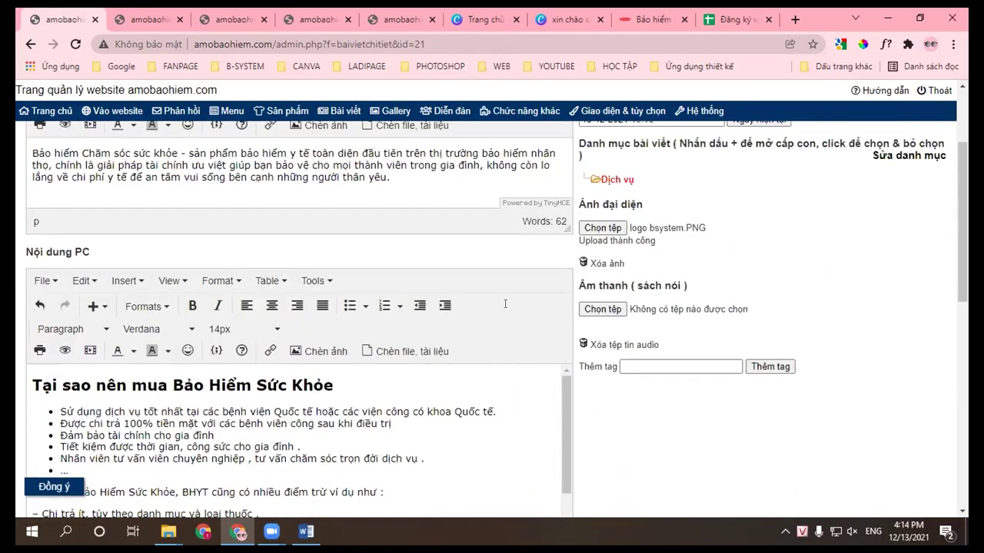
scroll(356, 366, "down", 3)
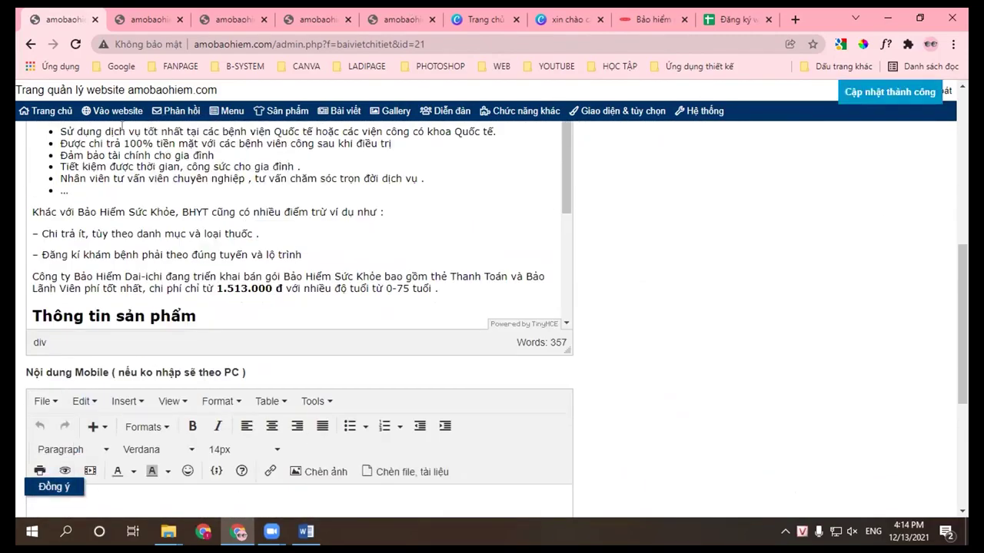
left_click(113, 112)
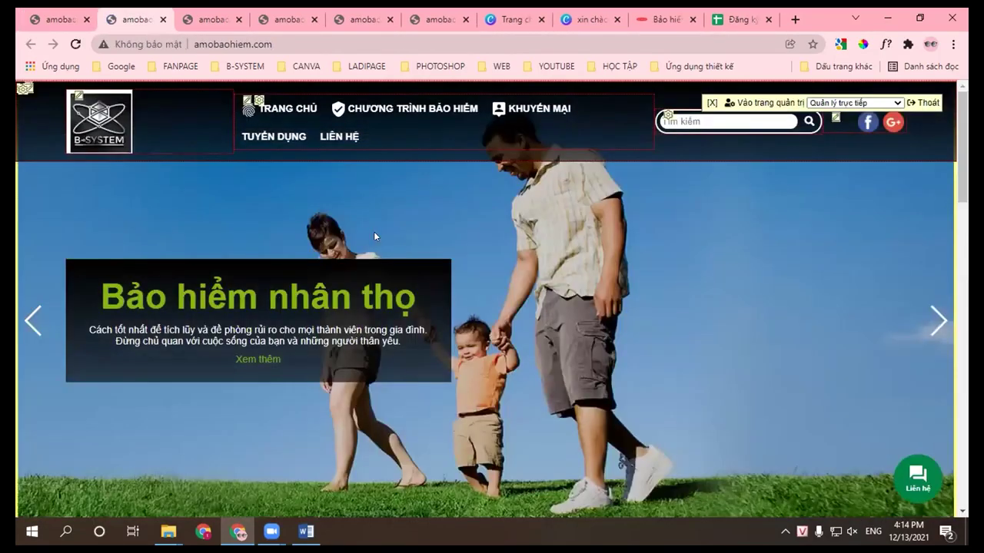
Step: View the live Dai-ichi Life Care article from Tin tức - Sự kiện, then return to the editor
scroll(377, 254, "down", 15)
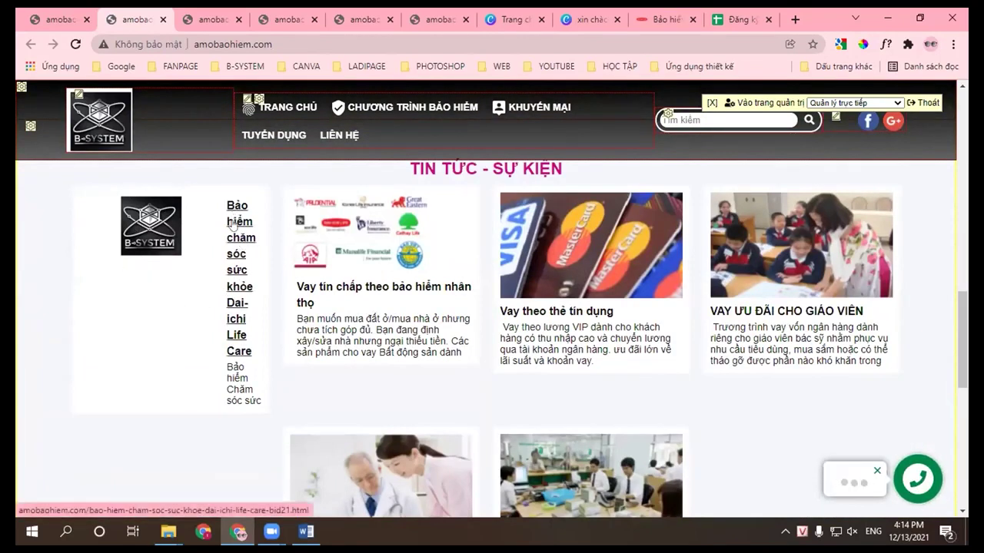
left_click(235, 276)
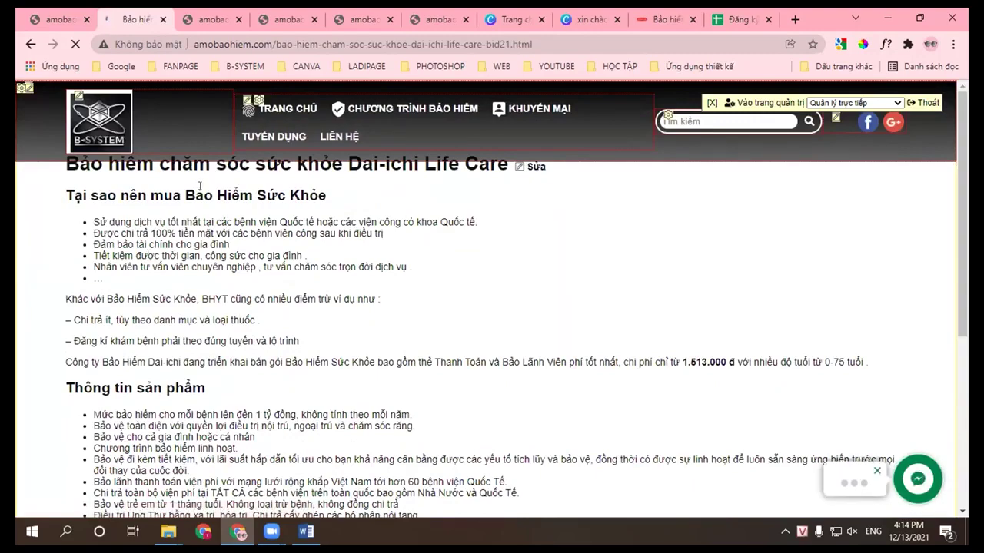
scroll(246, 360, "down", 3)
scroll(246, 360, "up", 3)
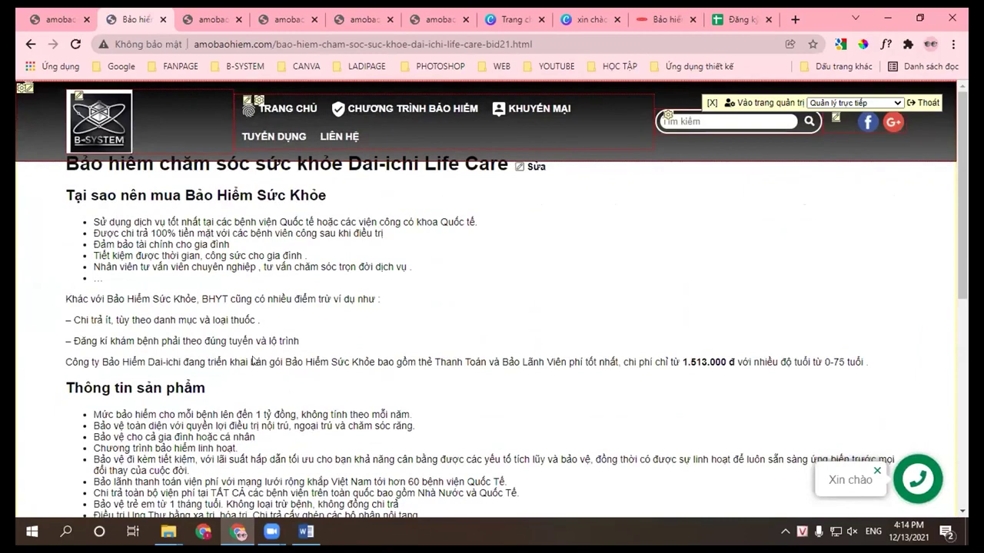
left_click(54, 16)
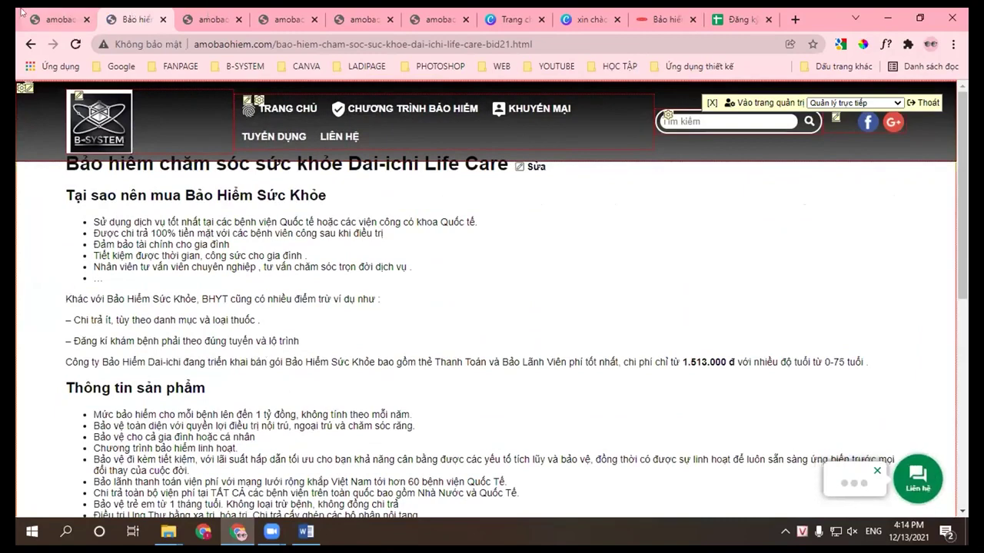
scroll(340, 328, "up", 3)
Step: Scroll through the Nội dung PC content to the 'Thông tin sản phẩm' list and logo_amobaohiem image
scroll(341, 326, "up", 4)
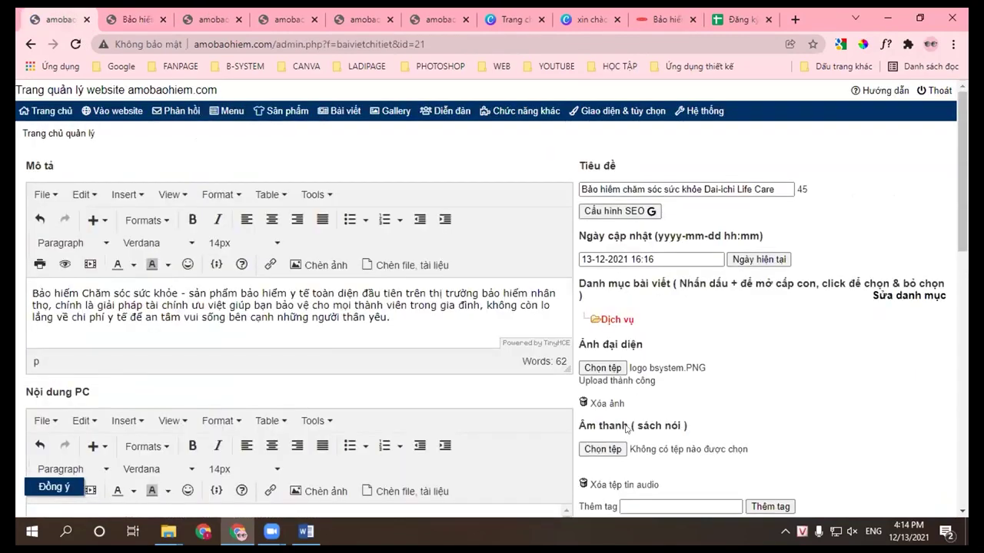
scroll(615, 369, "down", 1)
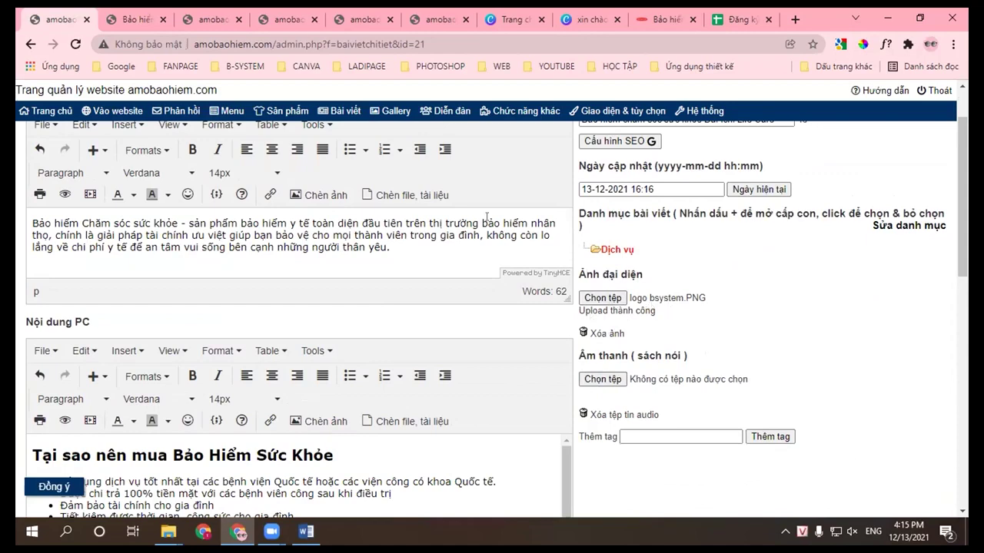
scroll(151, 294, "down", 3)
scroll(135, 338, "down", 3)
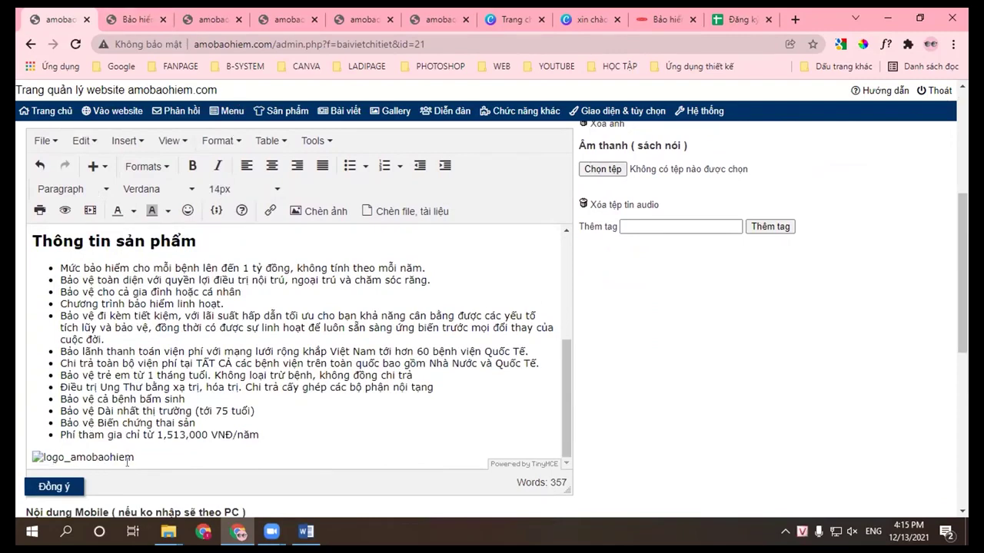
Step: Switch to the live Dai-ichi Life Care article tab and check the broken logo_amobaohiem image
left_click(132, 20)
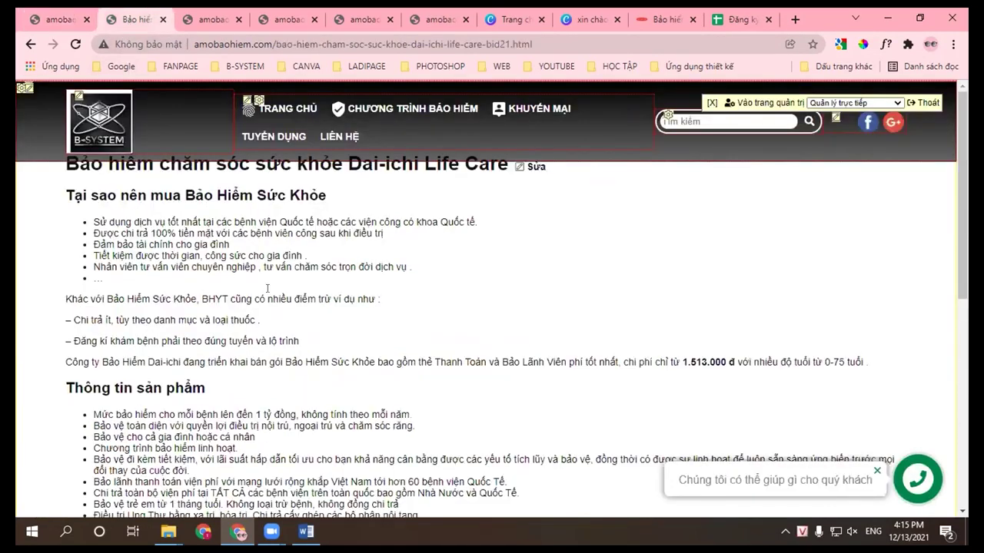
scroll(75, 317, "up", 1)
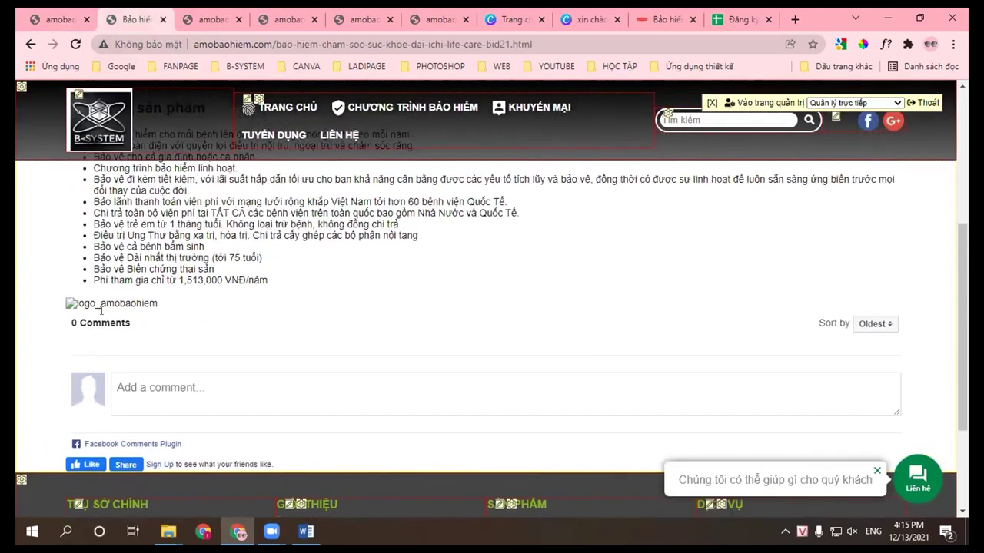
left_click_drag(125, 303, 55, 303)
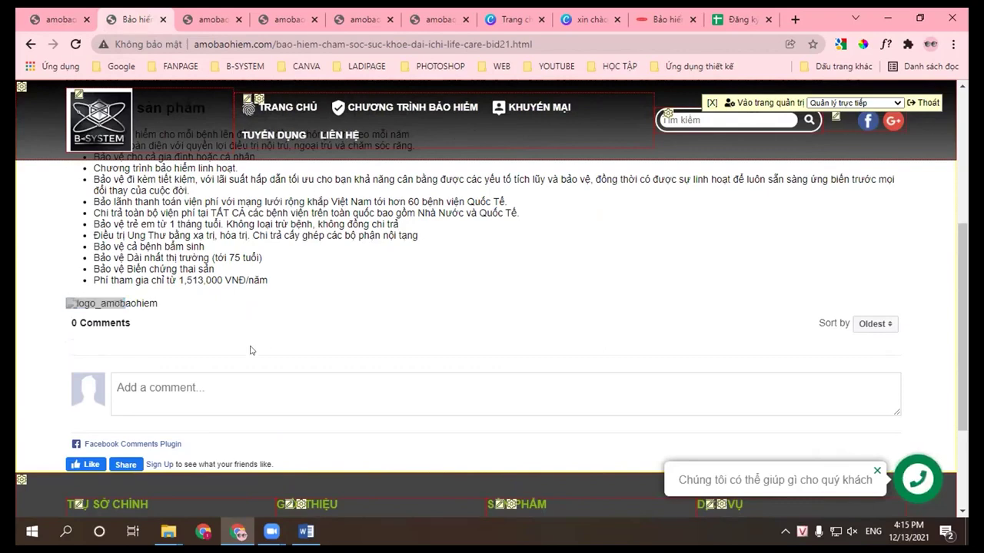
scroll(250, 349, "up", 1)
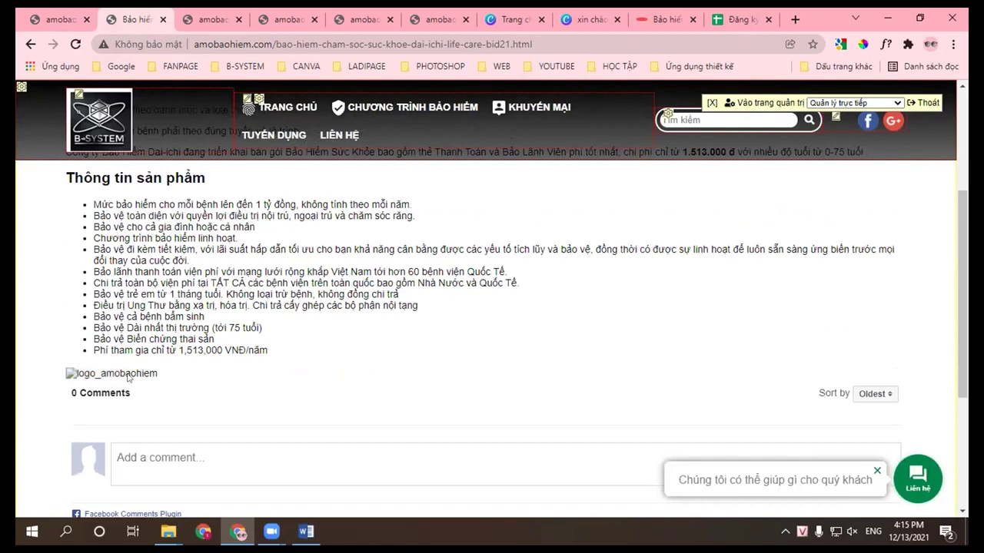
scroll(156, 292, "up", 3)
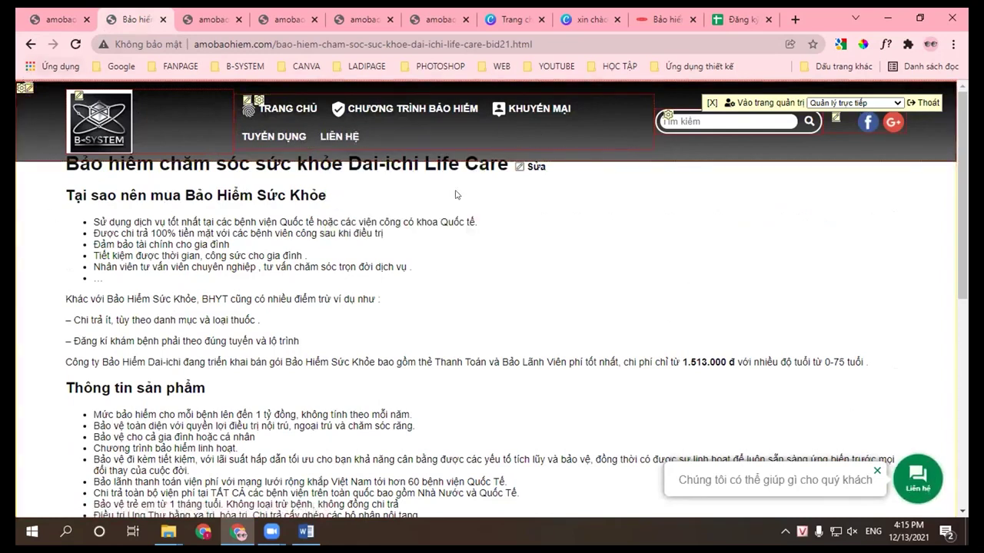
Step: Open the article in the live page's inline editor with Sửa
left_click(536, 170)
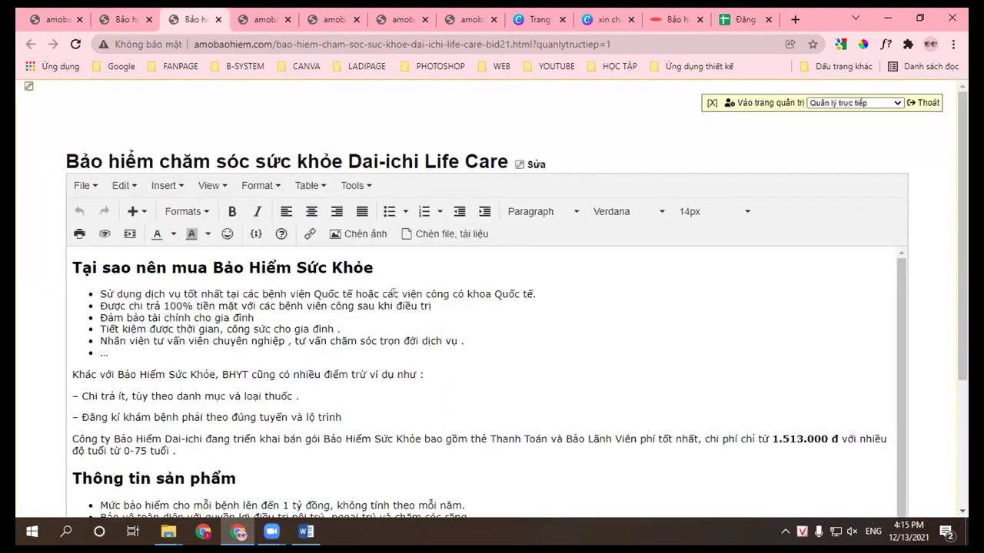
scroll(135, 261, "down", 5)
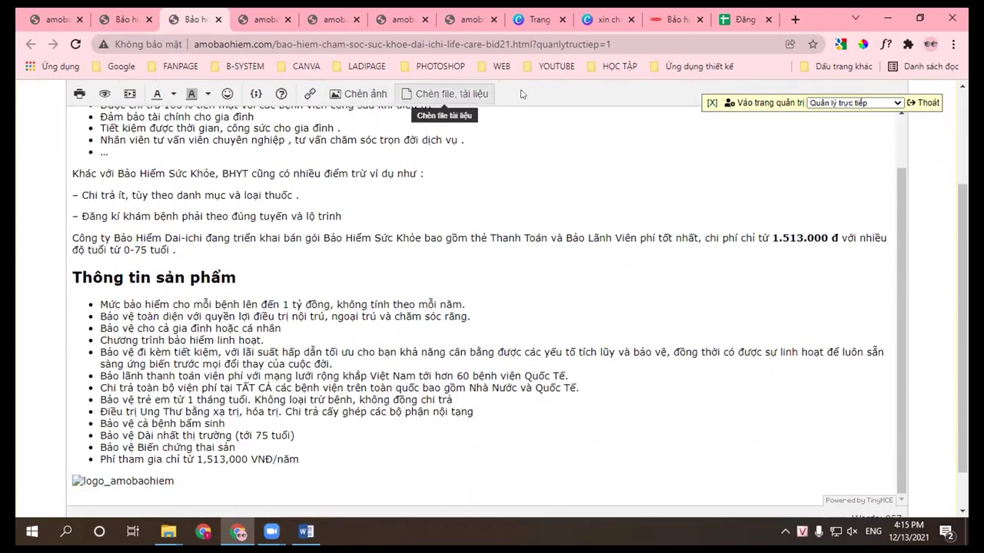
scroll(170, 196, "down", 1)
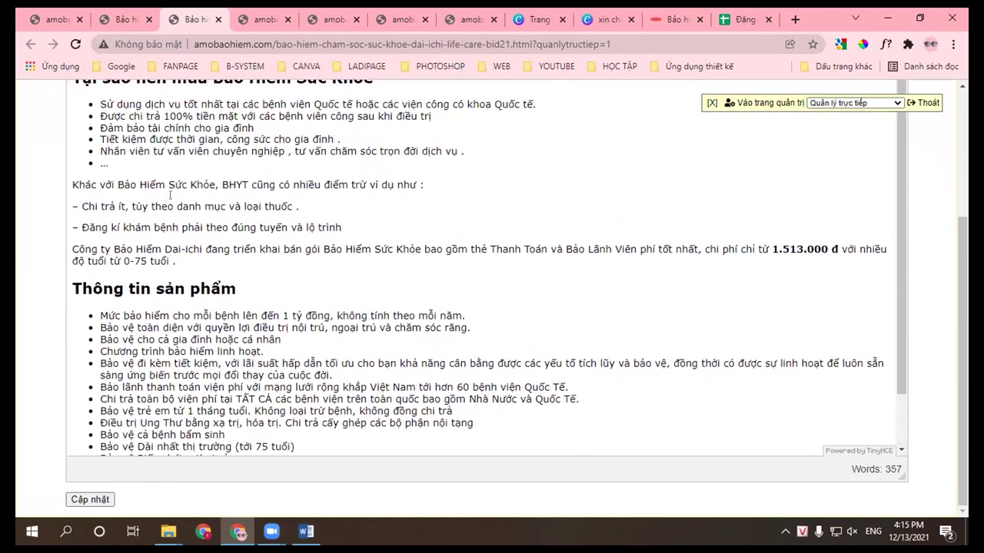
scroll(170, 196, "up", 4)
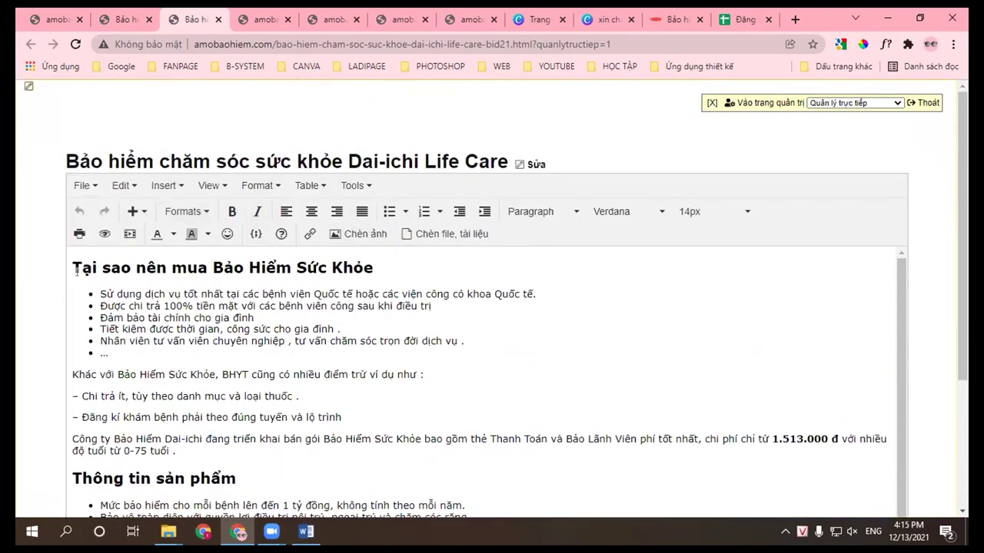
Step: Give the 'Tại sao nên mua Bảo Hiểm Sức Khỏe' heading a red background
left_click_drag(71, 262, 392, 271)
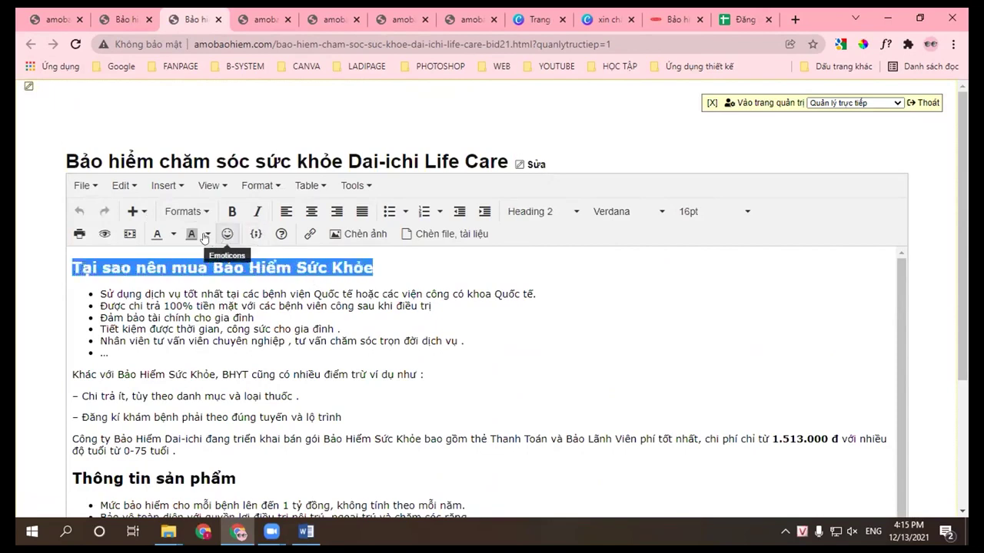
left_click(208, 234)
left_click(193, 290)
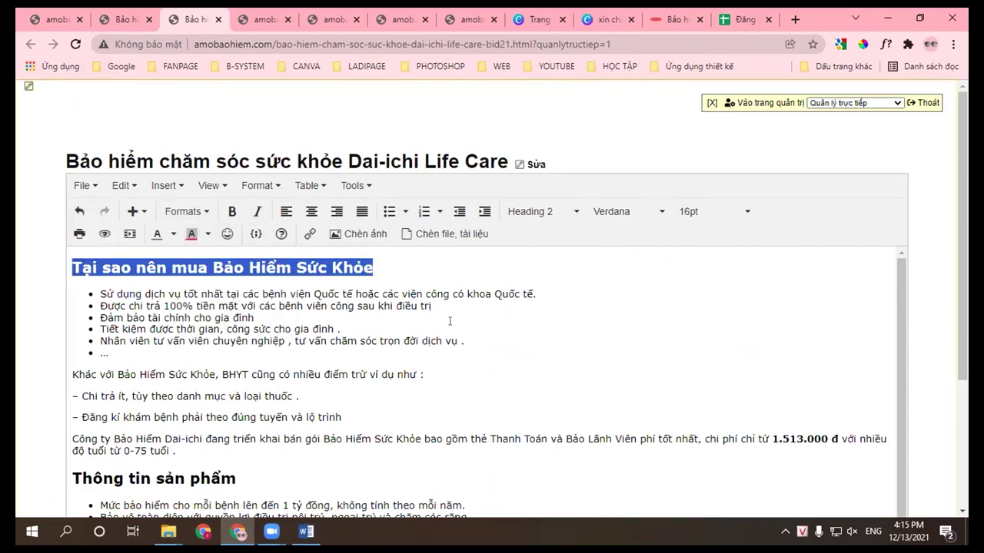
left_click(160, 285)
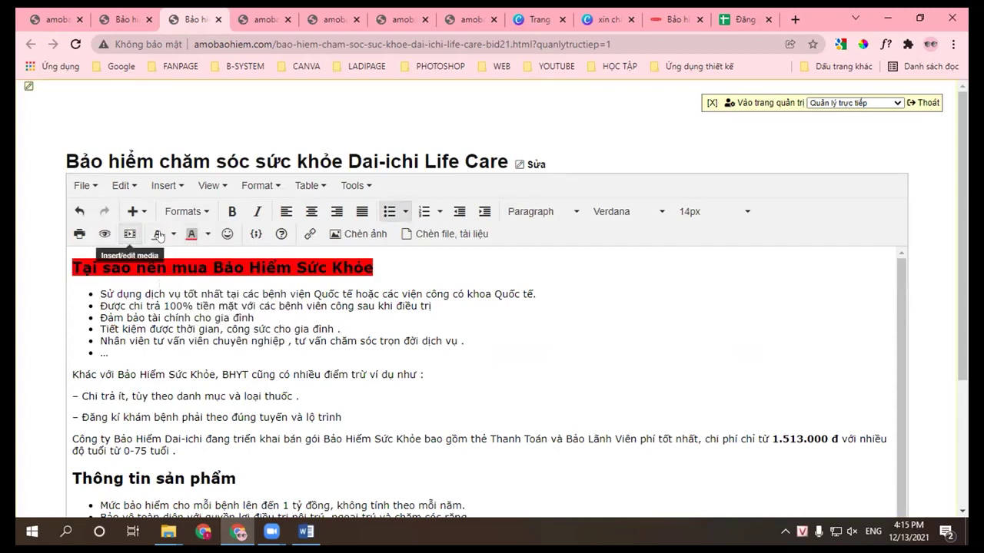
left_click(208, 234)
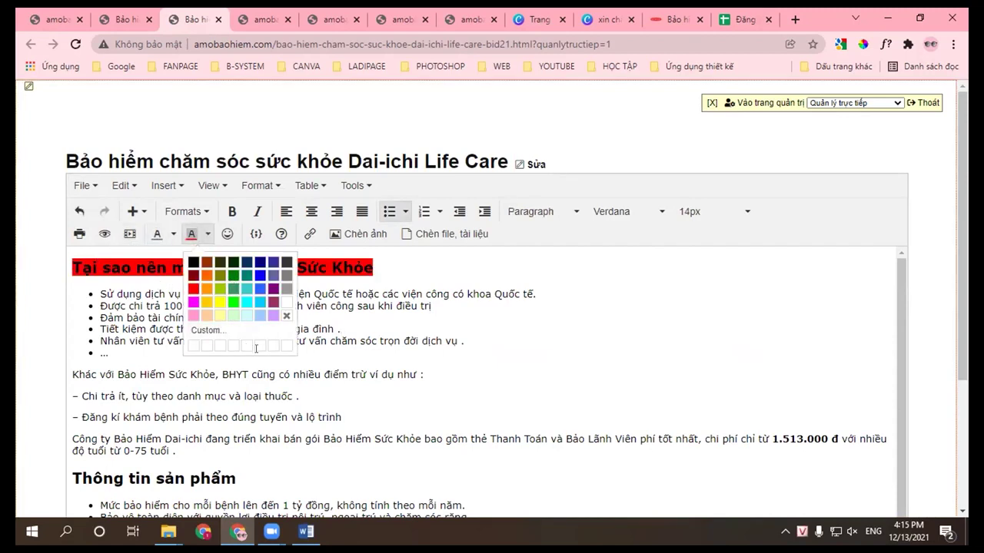
left_click(280, 306)
left_click_drag(72, 267, 373, 267)
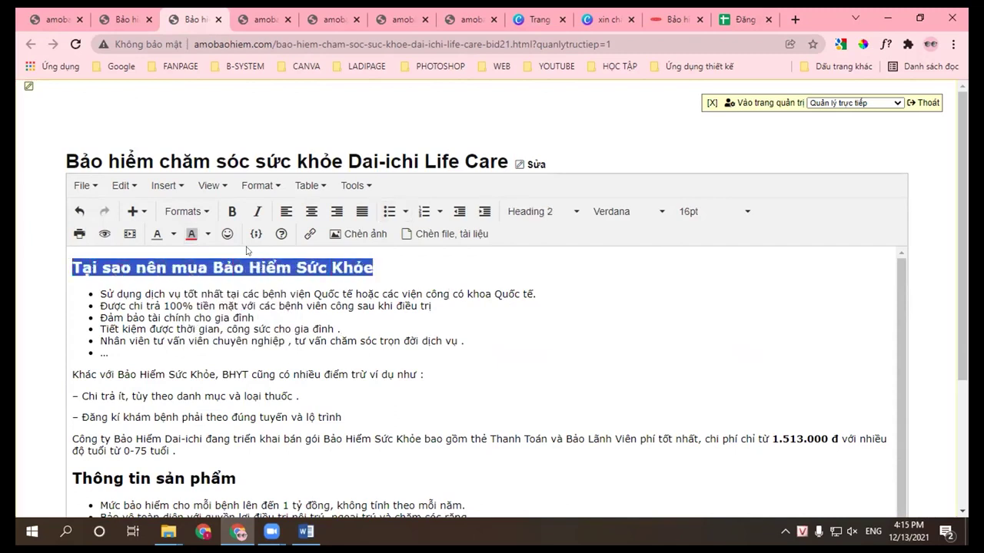
left_click(202, 234)
left_click(193, 289)
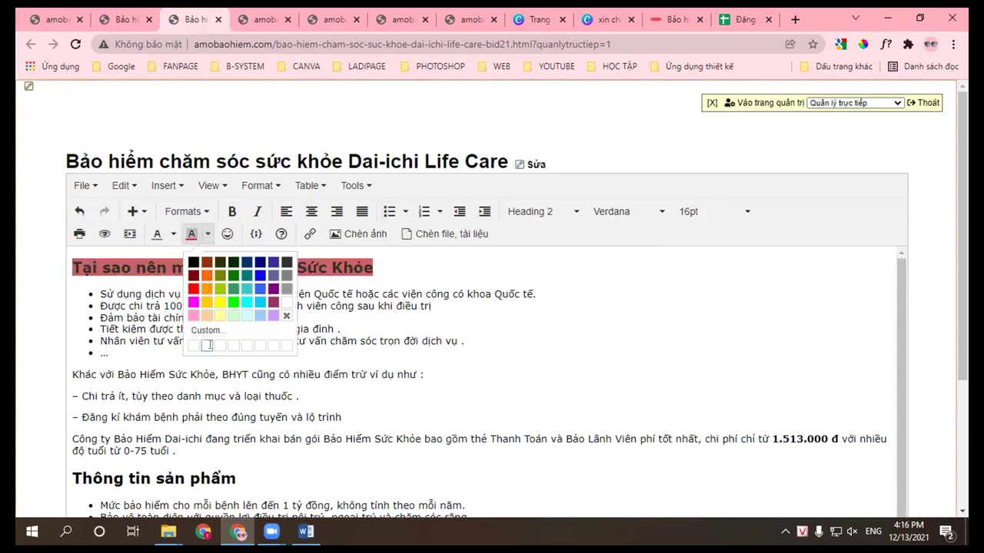
left_click(227, 274)
Step: Replace the heading's red background with red text colour
left_click(74, 269)
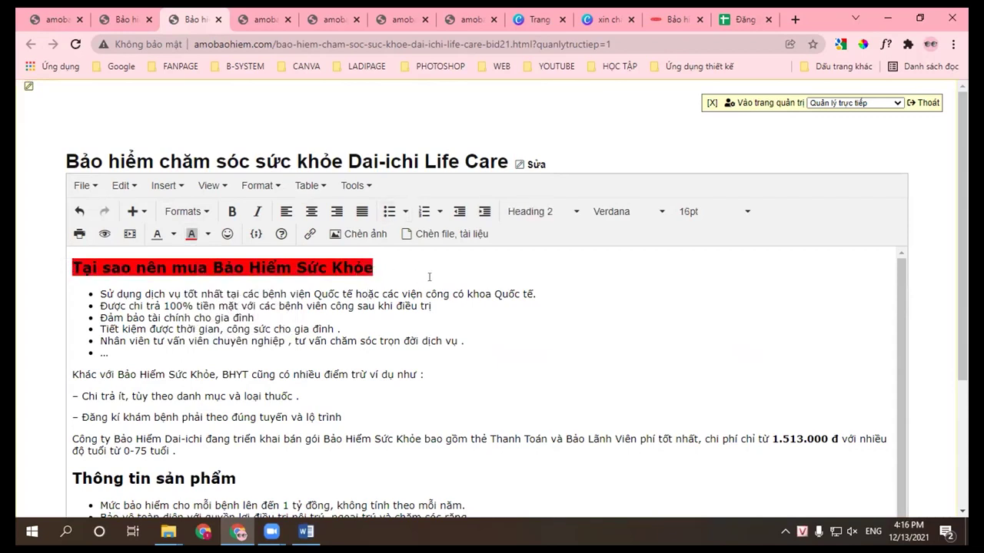
left_click_drag(374, 267, 71, 268)
left_click(208, 234)
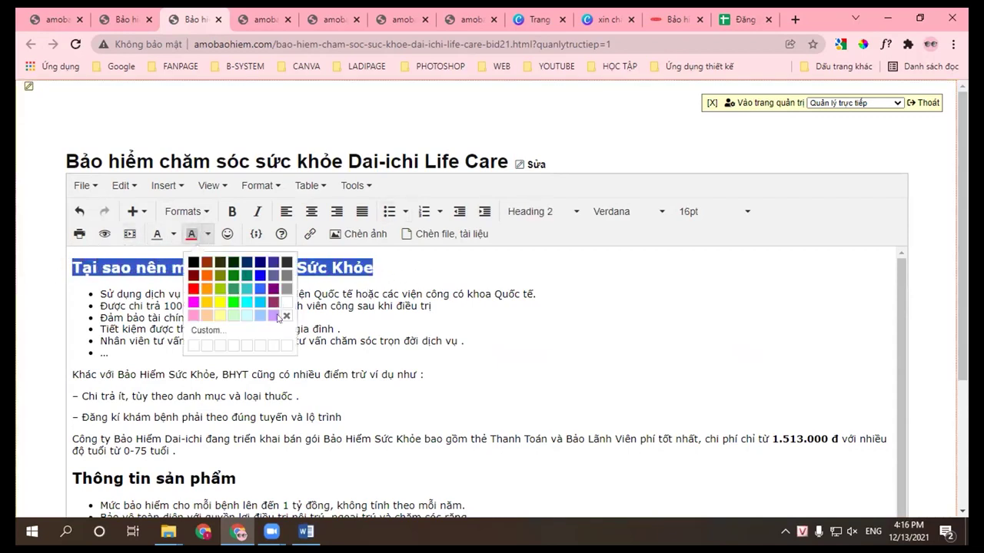
left_click(286, 316)
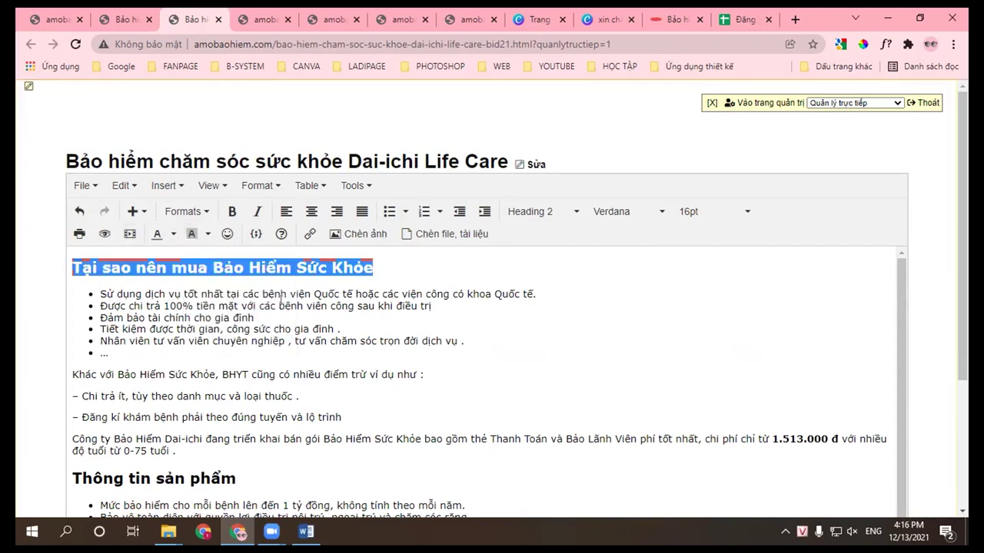
left_click(434, 309)
left_click(370, 267)
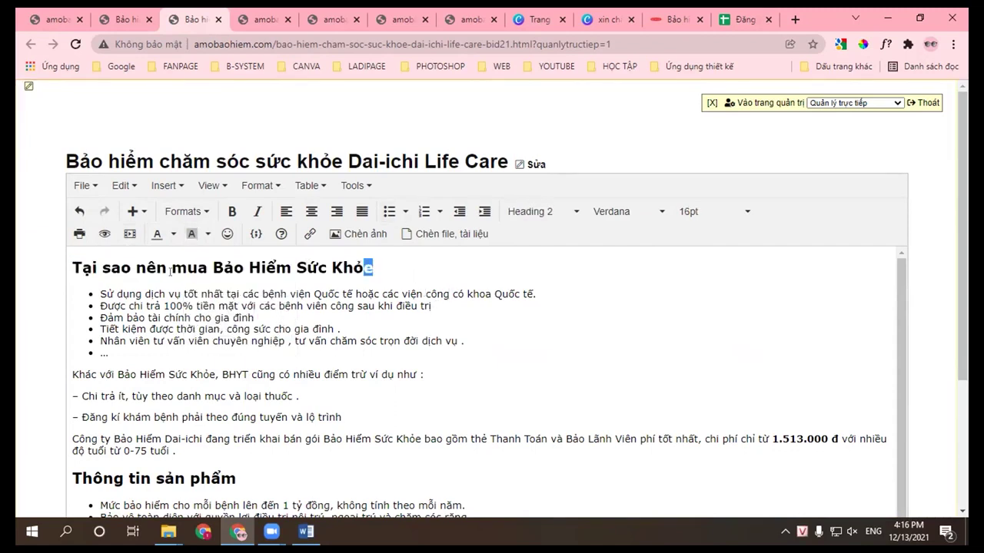
left_click(66, 266, "shift")
left_click(173, 234)
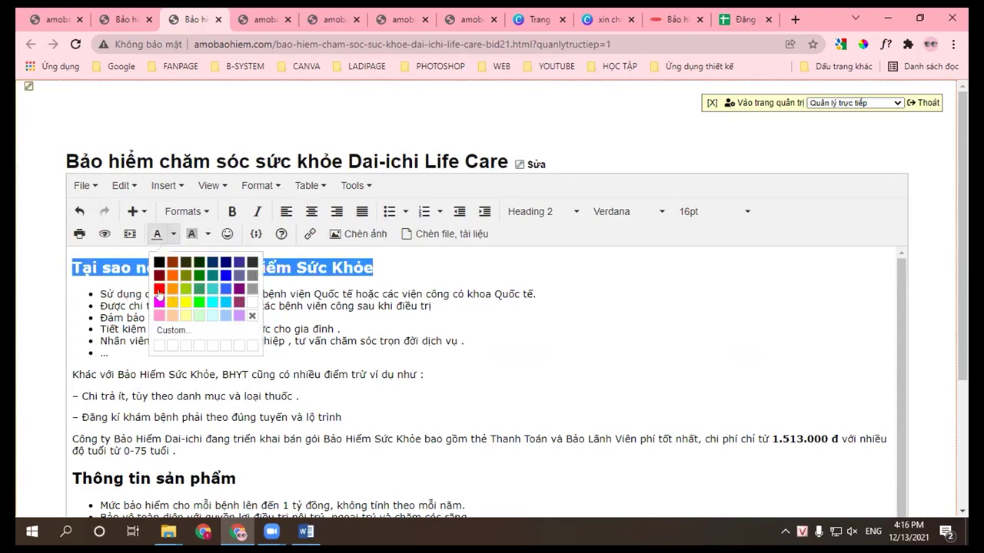
left_click(158, 292)
left_click(305, 374)
Step: Colour the body text below the heading olive
left_click_drag(106, 294, 179, 452)
left_click(173, 234)
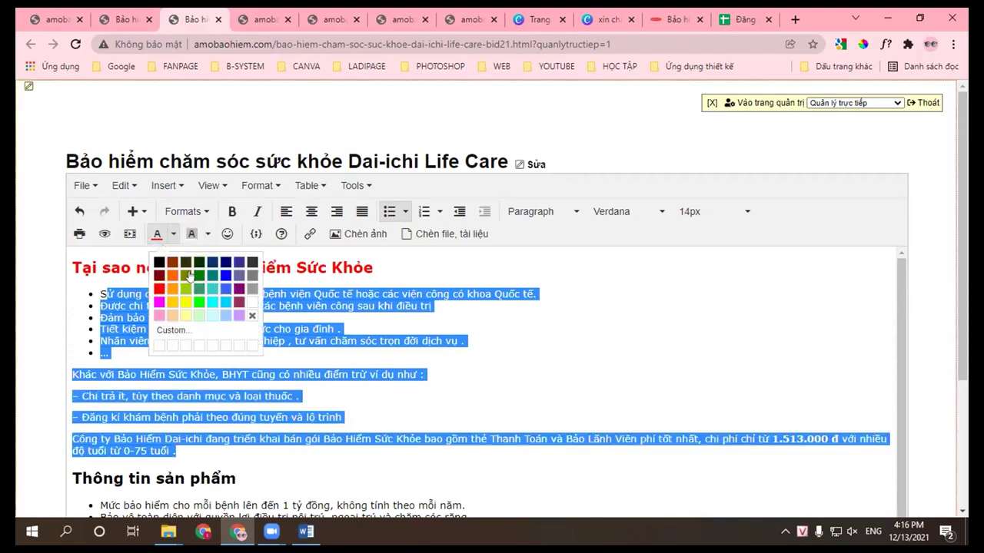
left_click(189, 277)
left_click(461, 341)
scroll(461, 327, "down", 1)
scroll(461, 326, "down", 2)
scroll(123, 366, "up", 3)
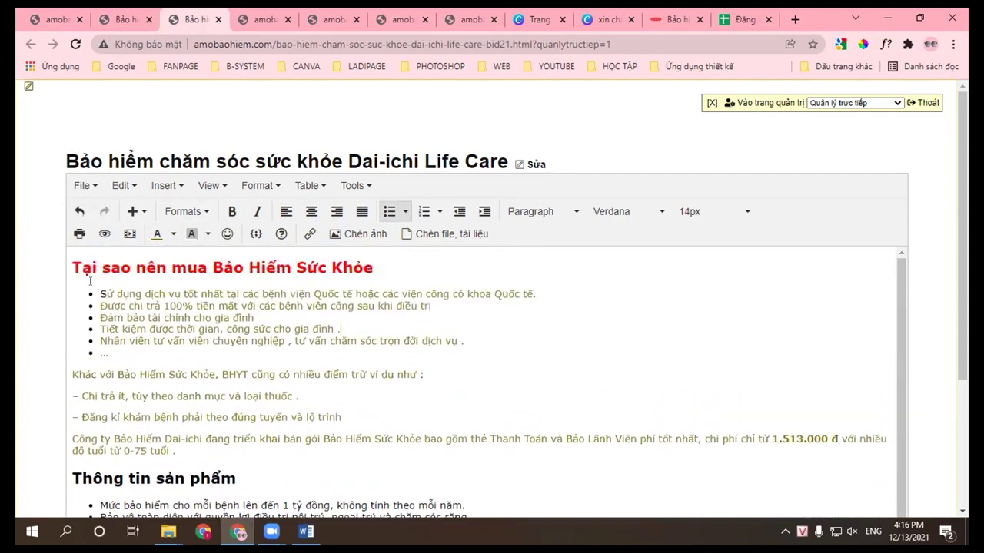
scroll(483, 367, "down", 5)
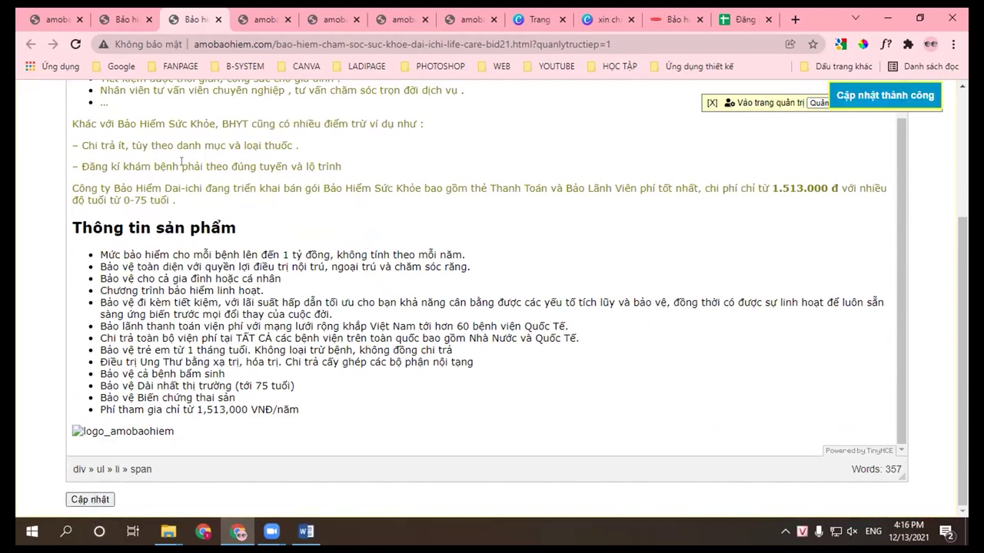
scroll(182, 160, "up", 5)
scroll(206, 439, "down", 1)
scroll(206, 439, "up", 1)
Step: Upload banner image 2 from DATA (E:) > TÀI LIỆU KINH DOANH - THIẾT KẾ > Baner
left_click(358, 234)
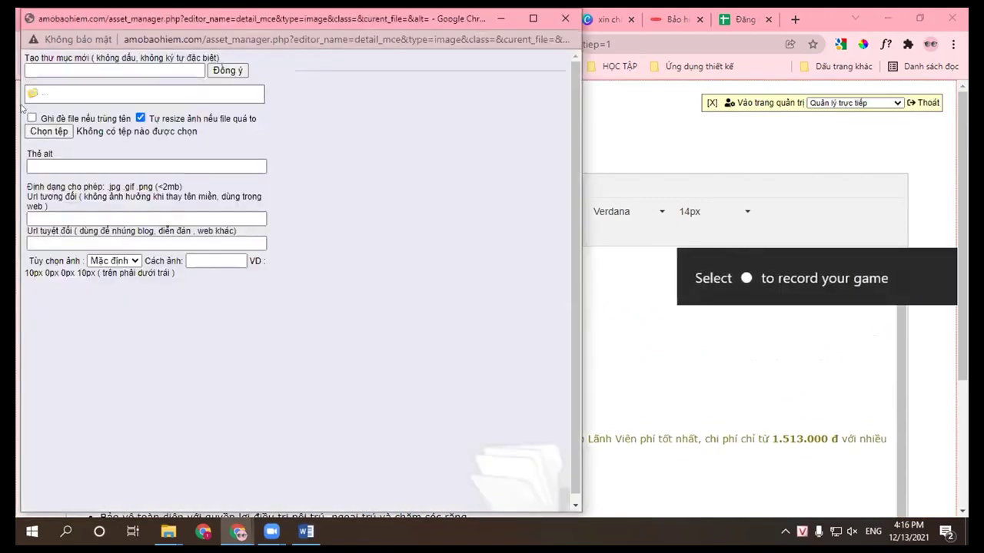
left_click(55, 132)
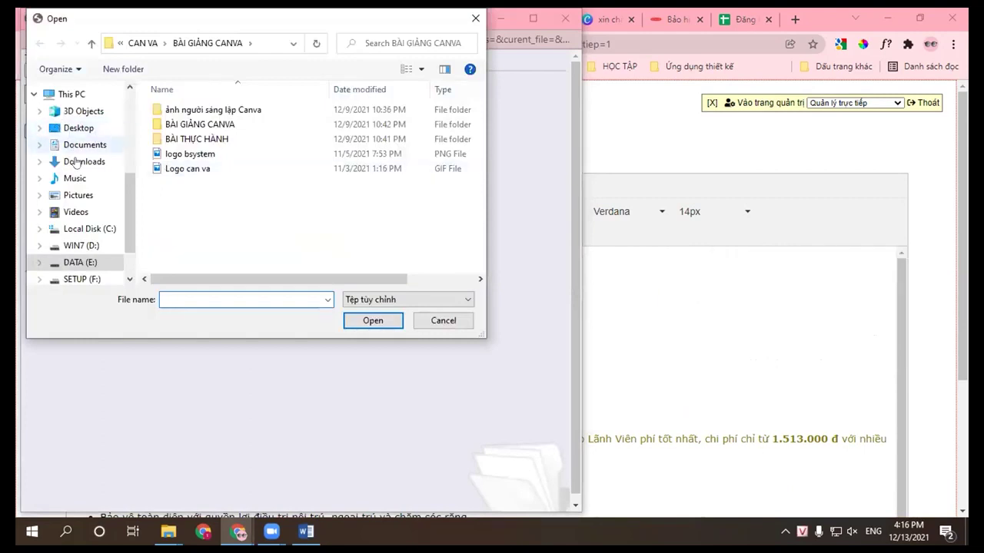
left_click(83, 264)
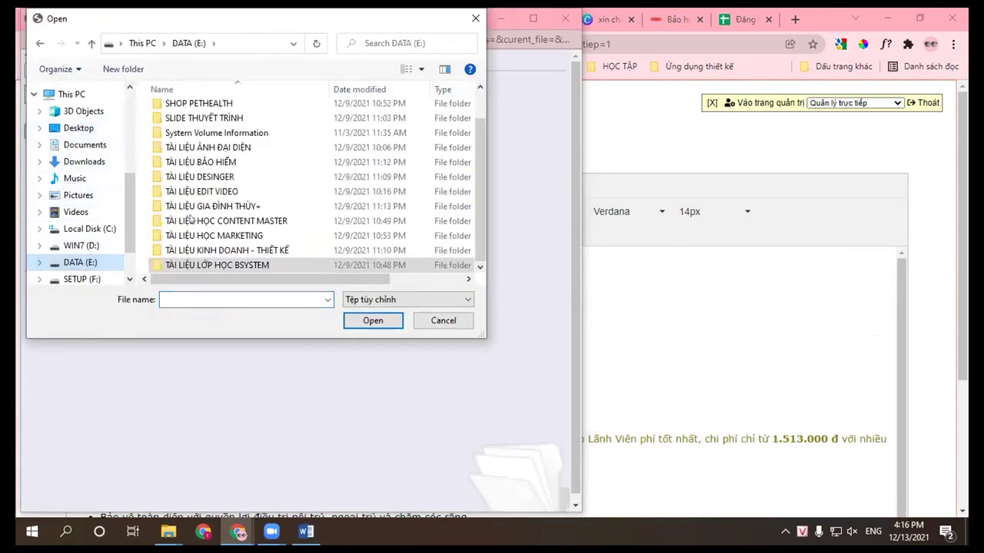
double_click(236, 252)
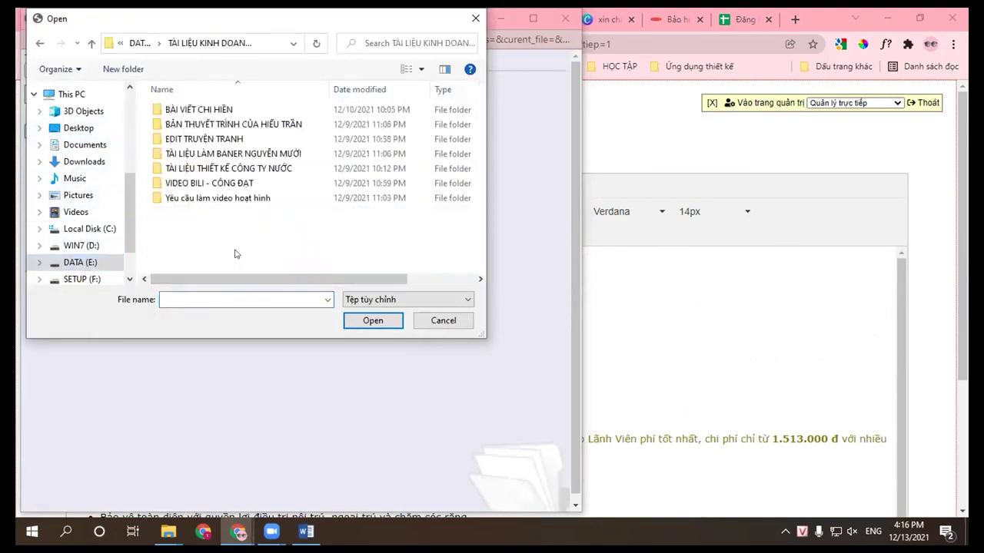
double_click(234, 154)
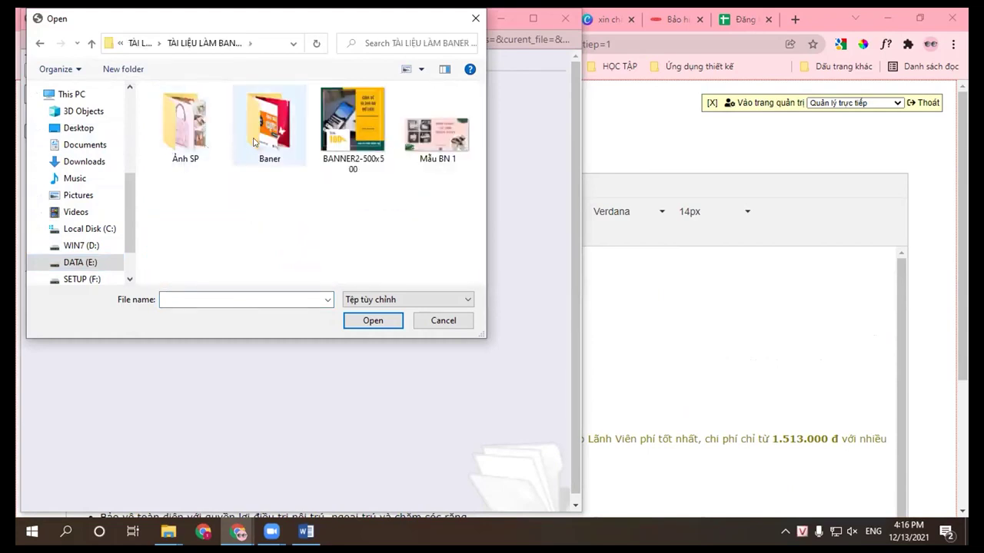
double_click(254, 142)
left_click(253, 142)
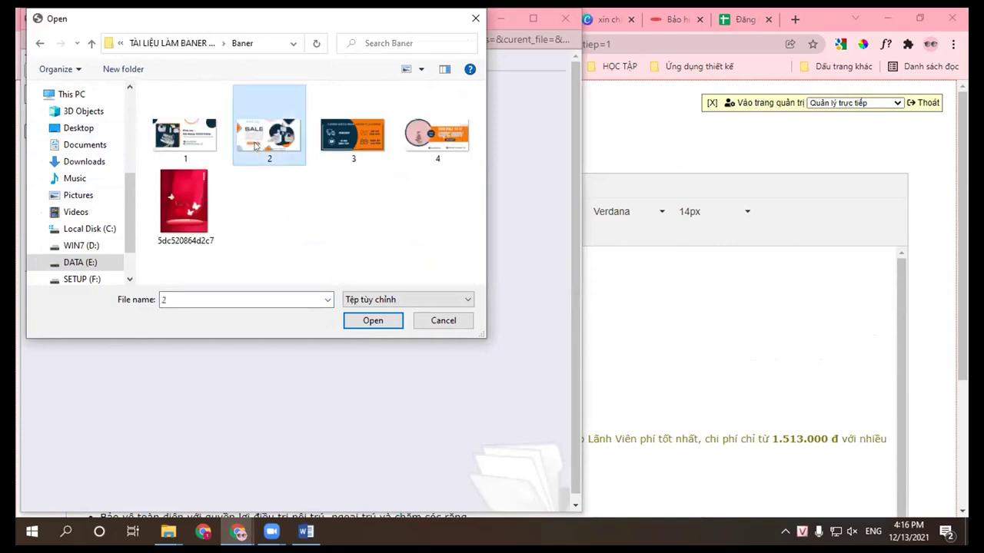
left_click(369, 323)
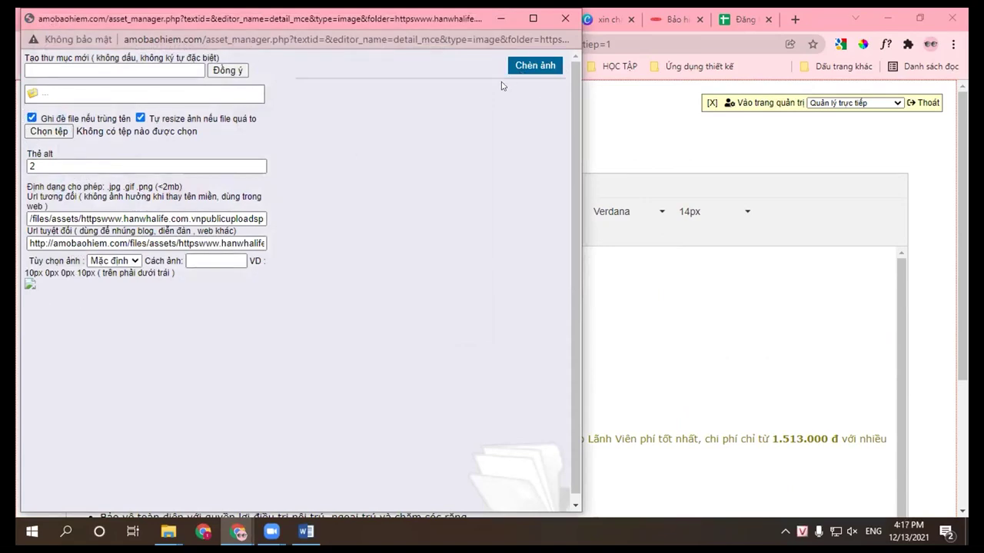
Step: Insert image 2 into the 'Tiết kiệm được thời gian' bullet and save with Cập nhật
left_click(534, 65)
scroll(300, 320, "down", 1)
scroll(301, 320, "up", 1)
scroll(300, 321, "down", 1)
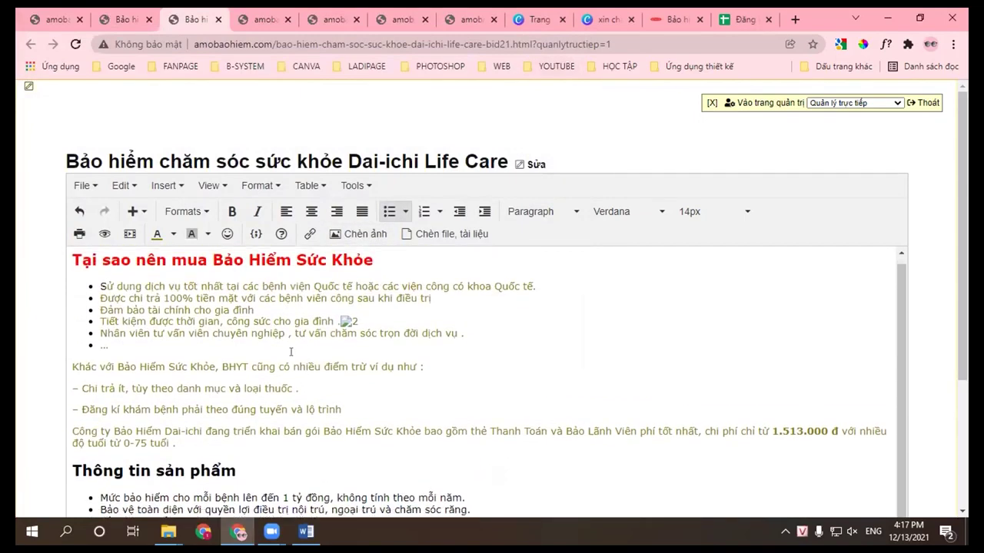
scroll(282, 375, "up", 1)
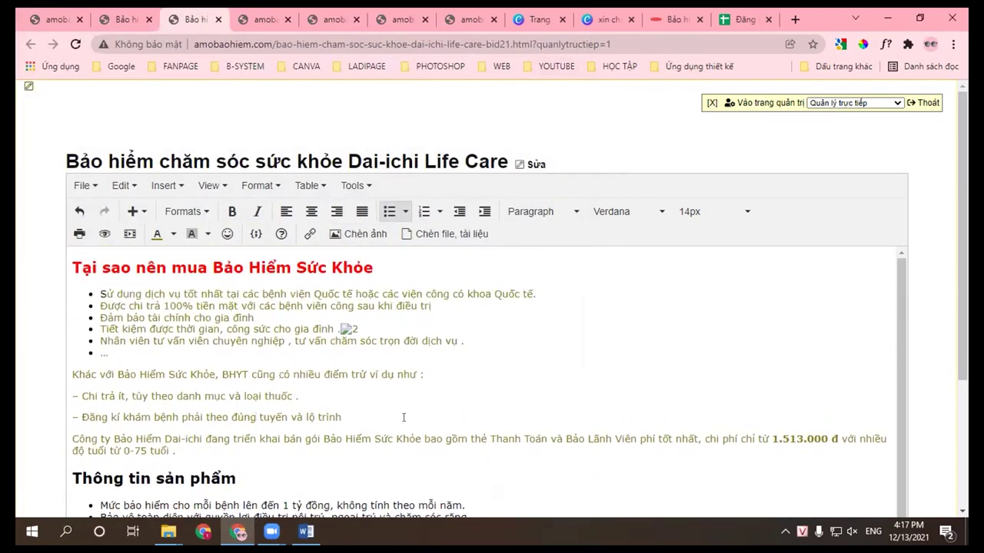
scroll(260, 378, "down", 5)
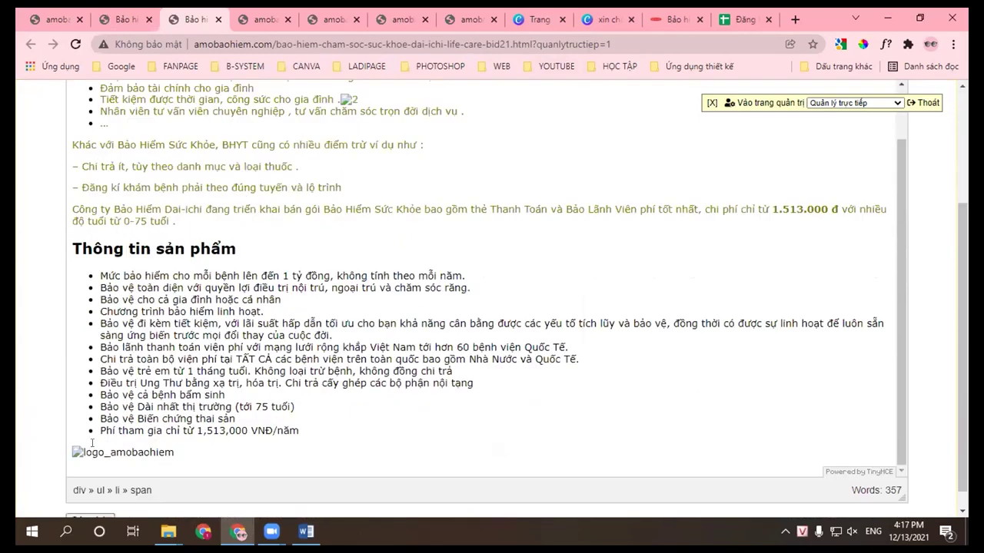
left_click(90, 500)
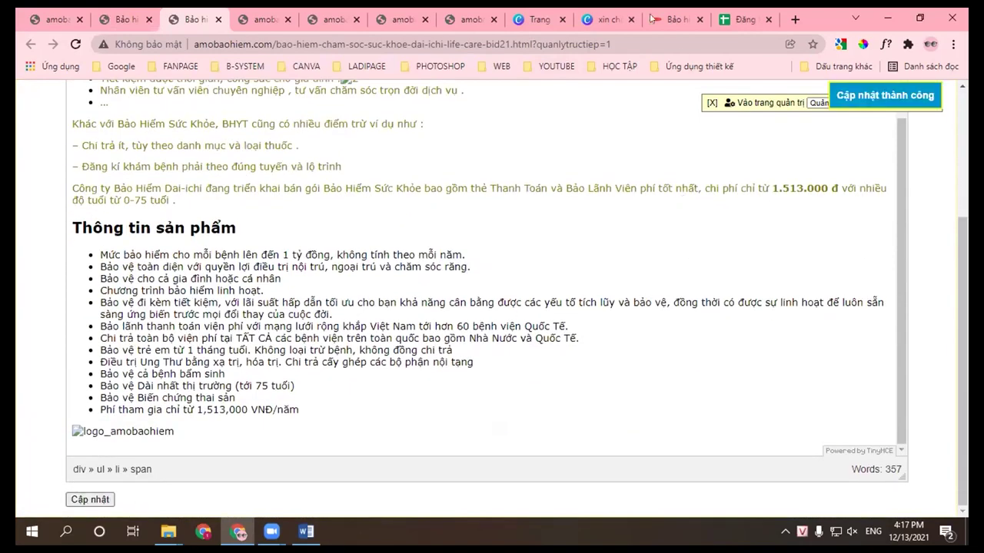
scroll(115, 141, "up", 1)
scroll(114, 141, "up", 5)
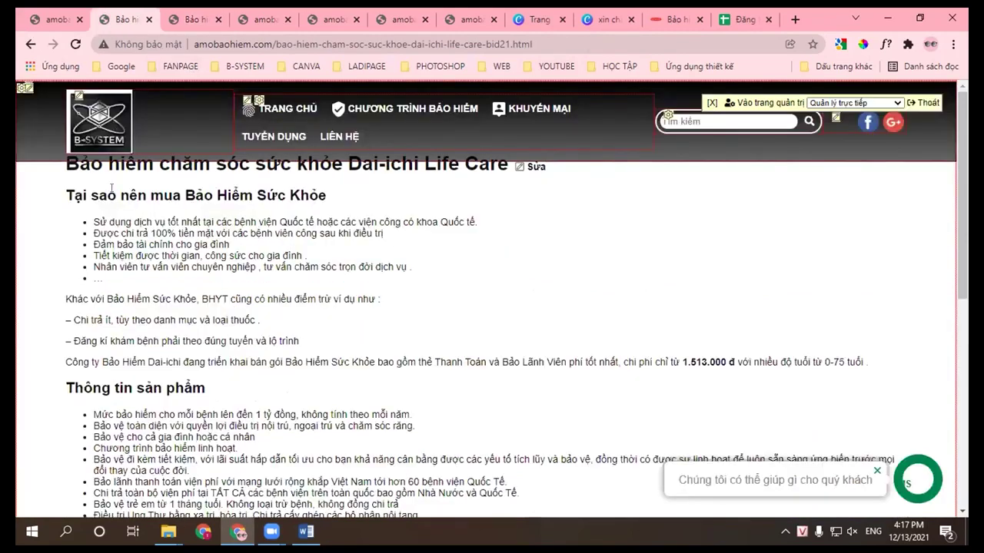
Step: Open the Dai-ichi Life Care article from TIN TỨC - SỰ KIỆN on the live website
left_click(31, 44)
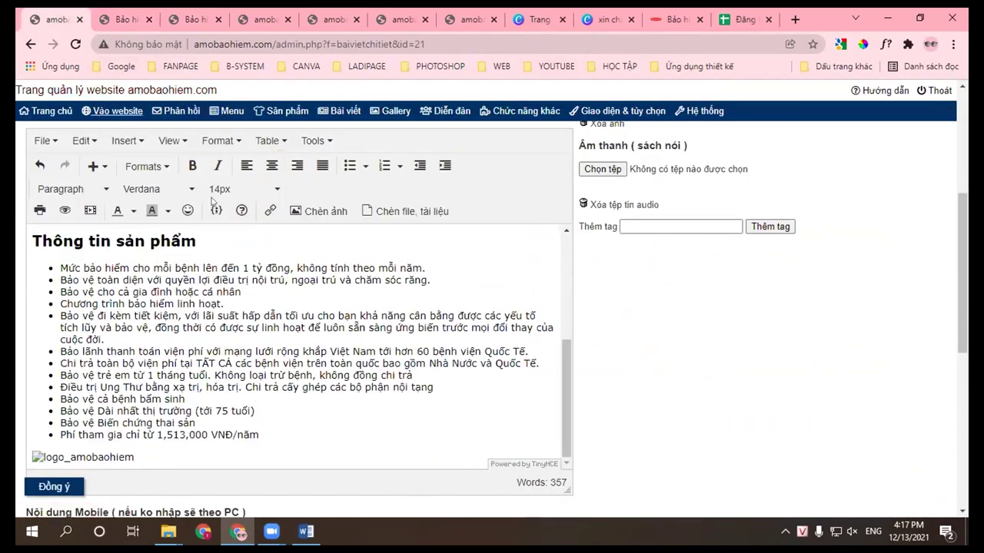
left_click(108, 112)
scroll(388, 286, "down", 15)
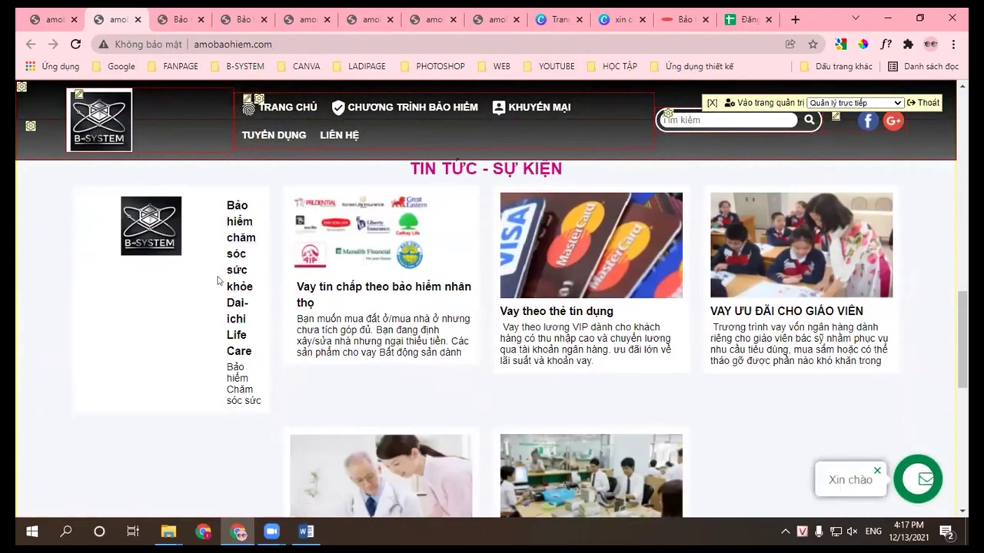
left_click(236, 260)
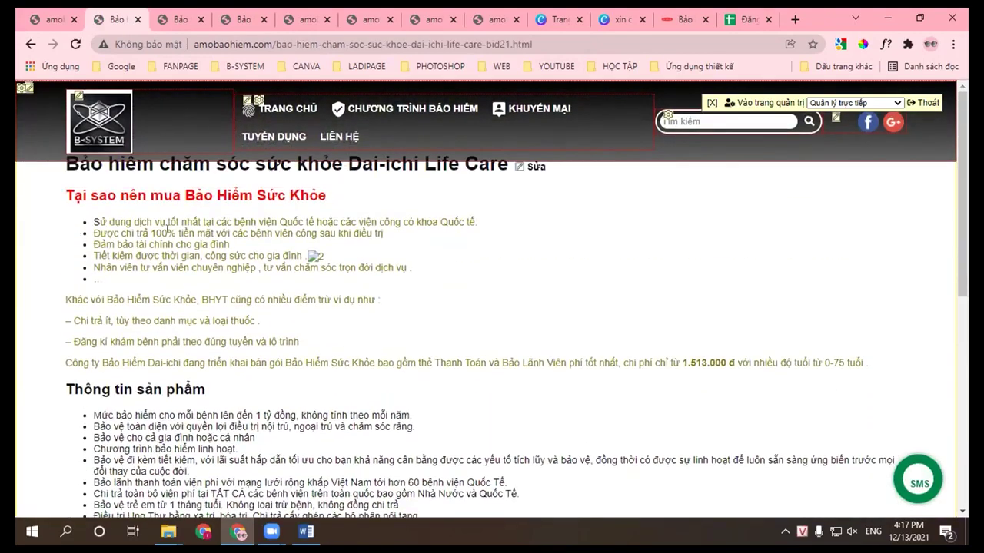
scroll(269, 308, "down", 3)
scroll(220, 172, "up", 3)
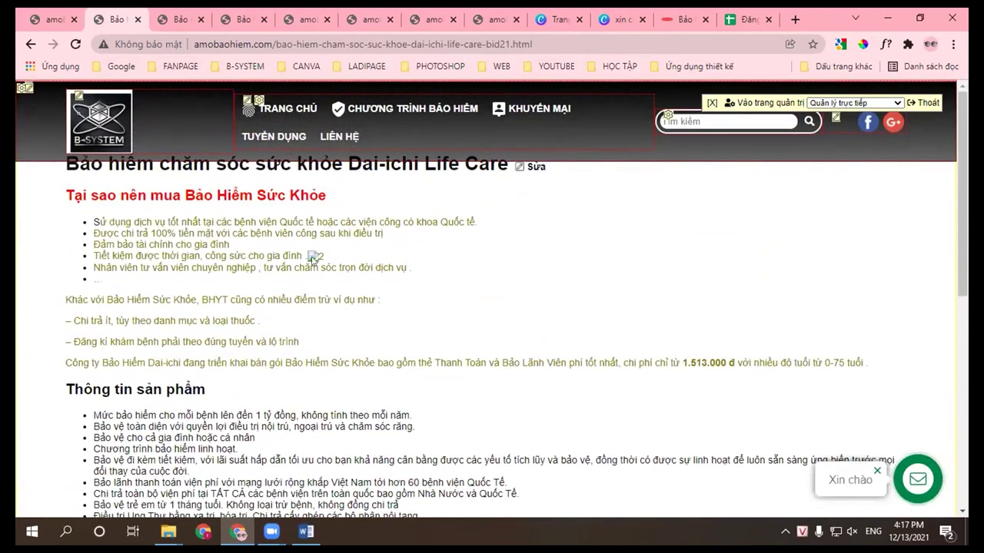
Step: Inspect the broken image '2' beside the 'Tiết kiệm được thời gian' bullet
right_click(318, 262)
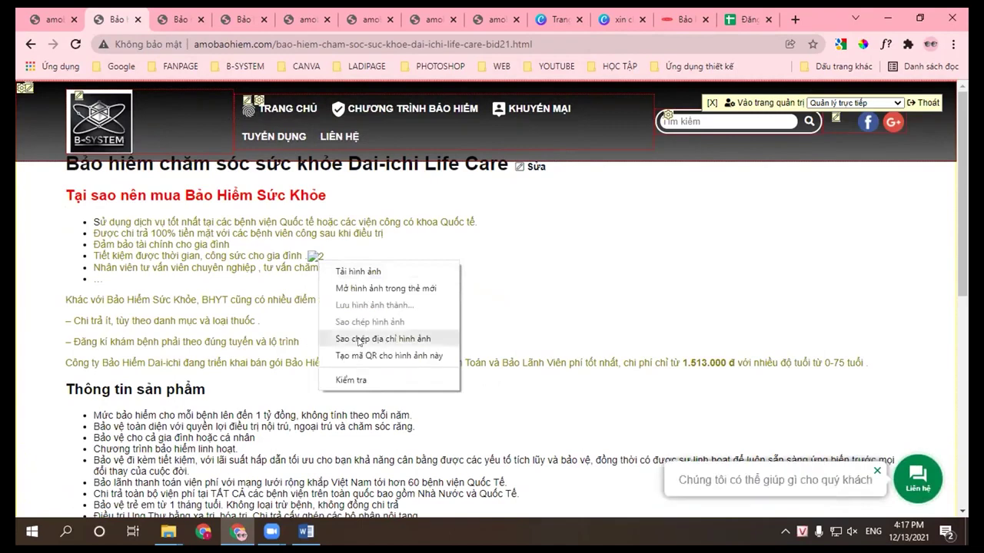
left_click(661, 292)
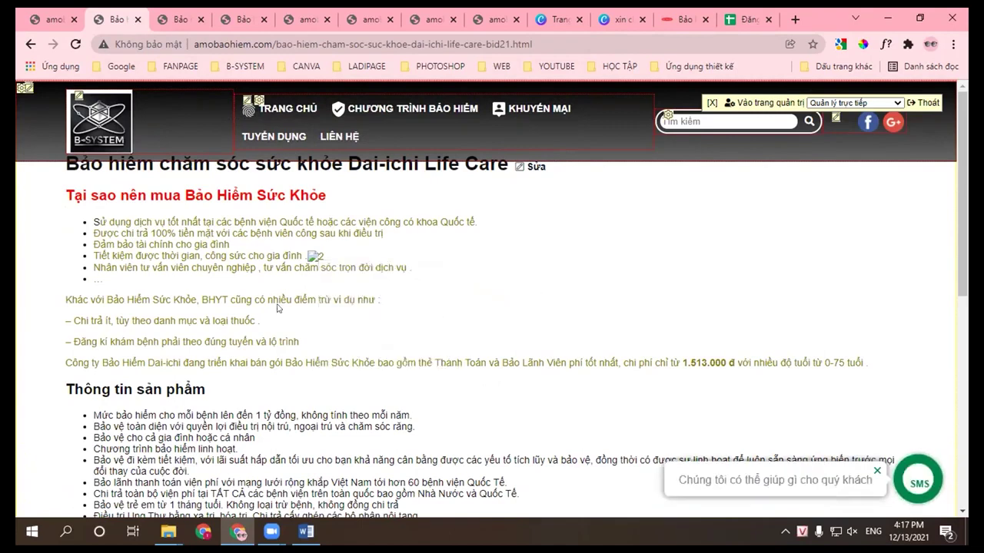
scroll(386, 311, "down", 6)
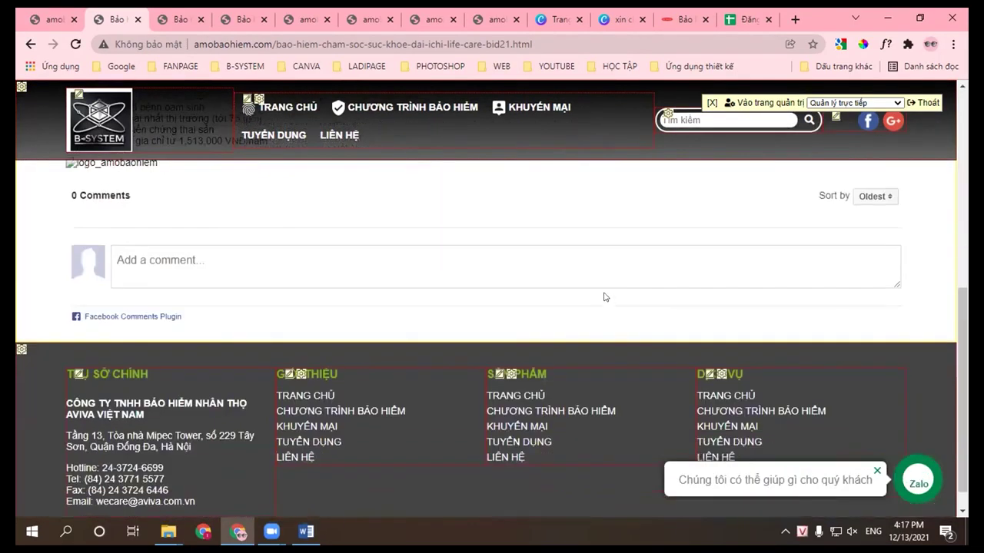
scroll(167, 323, "up", 5)
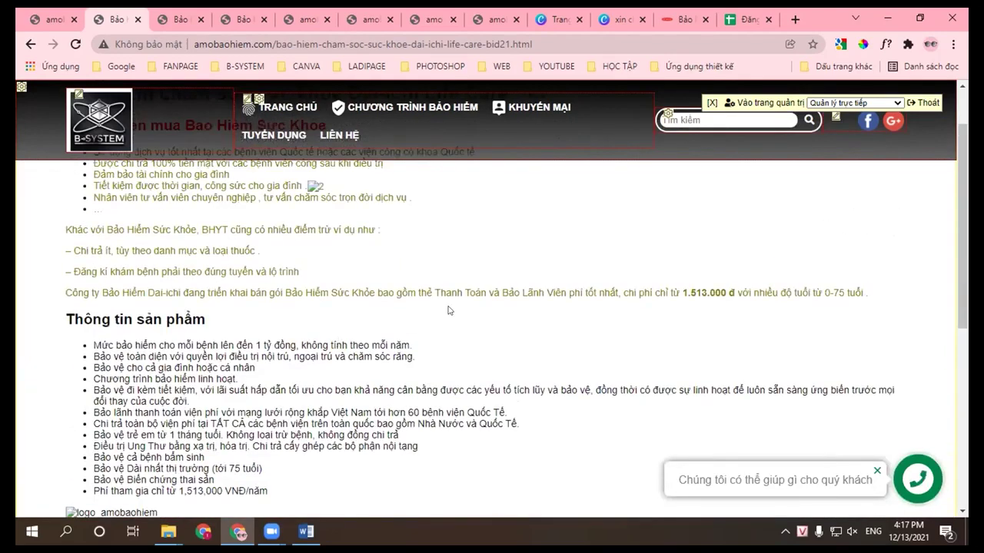
scroll(181, 317, "up", 1)
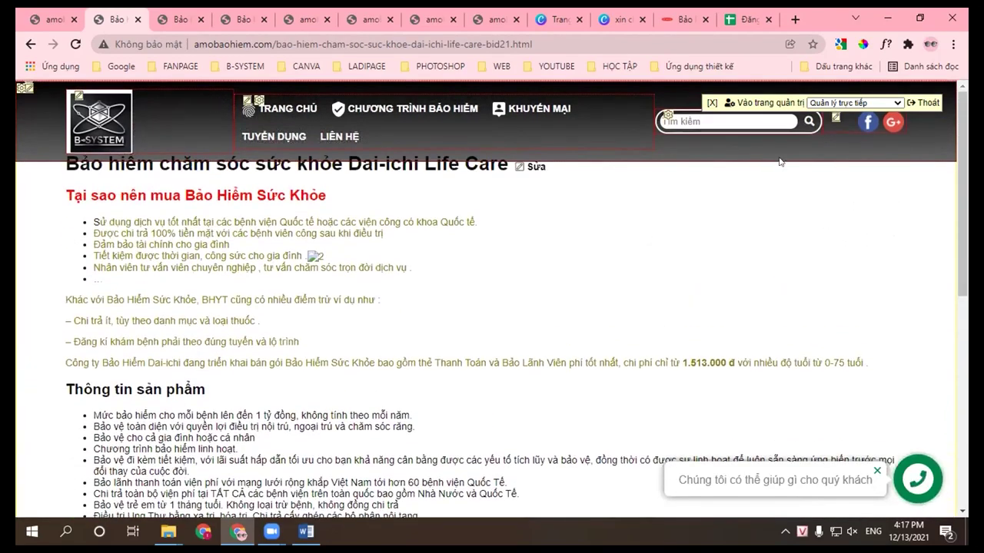
scroll(224, 216, "down", 2)
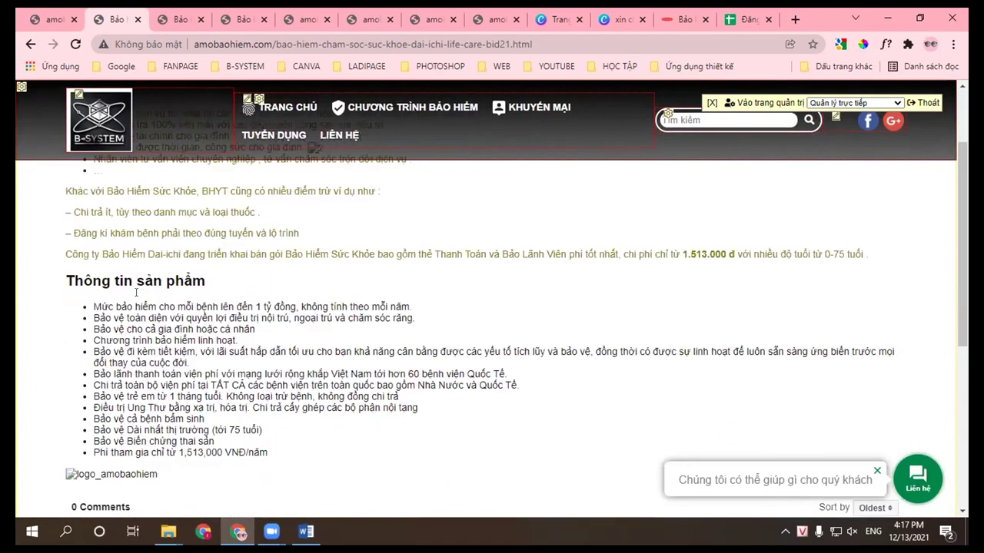
scroll(169, 276, "up", 2)
scroll(169, 277, "down", 1)
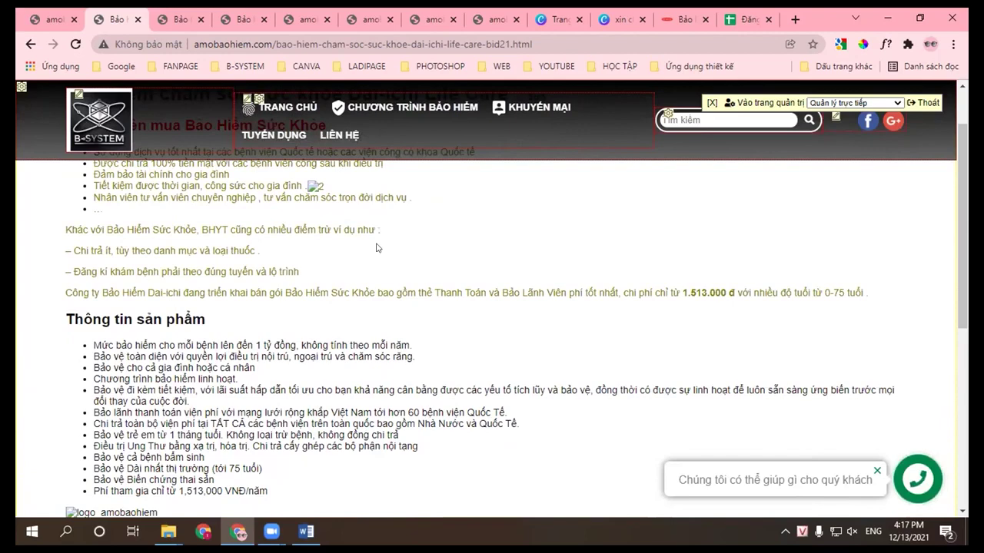
scroll(676, 434, "up", 1)
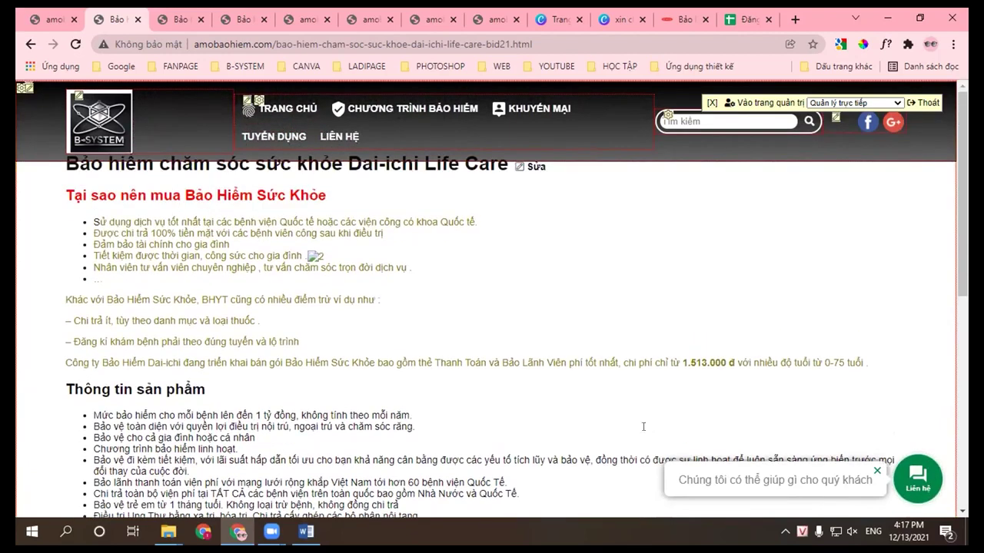